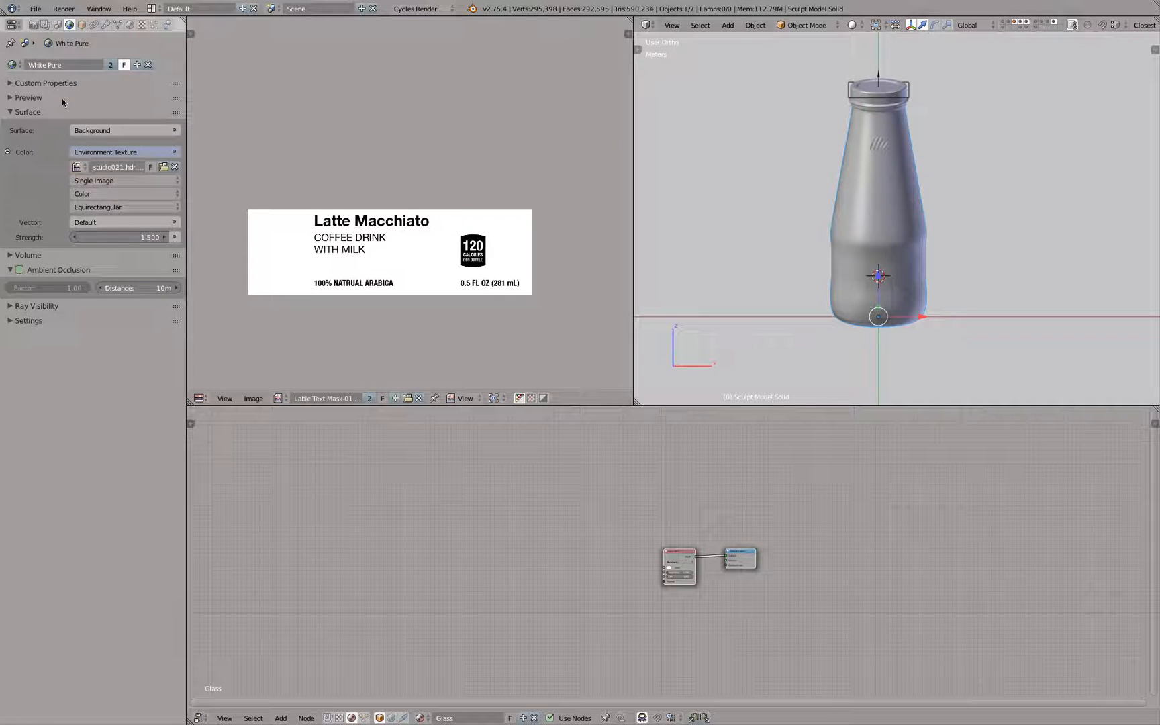
# Step: Save the scene over illy_latte_macchiato_Render.blend in the Illy latte macchiato folder
pyautogui.click(36, 10)
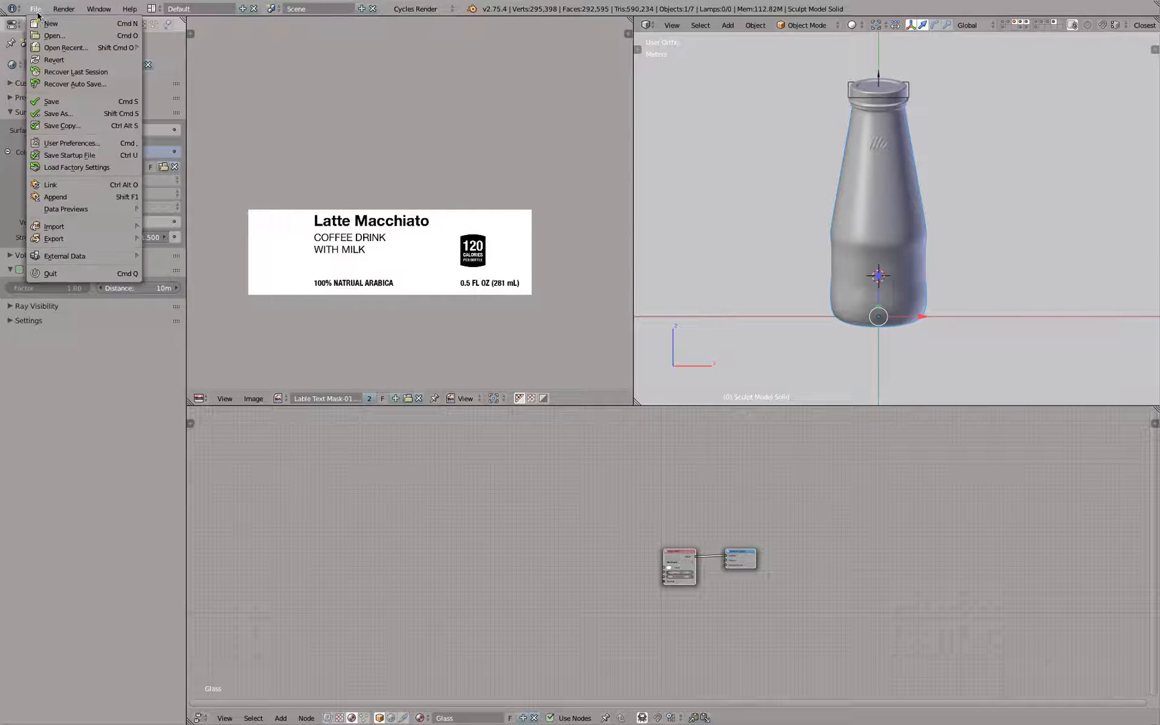
pyautogui.click(54, 114)
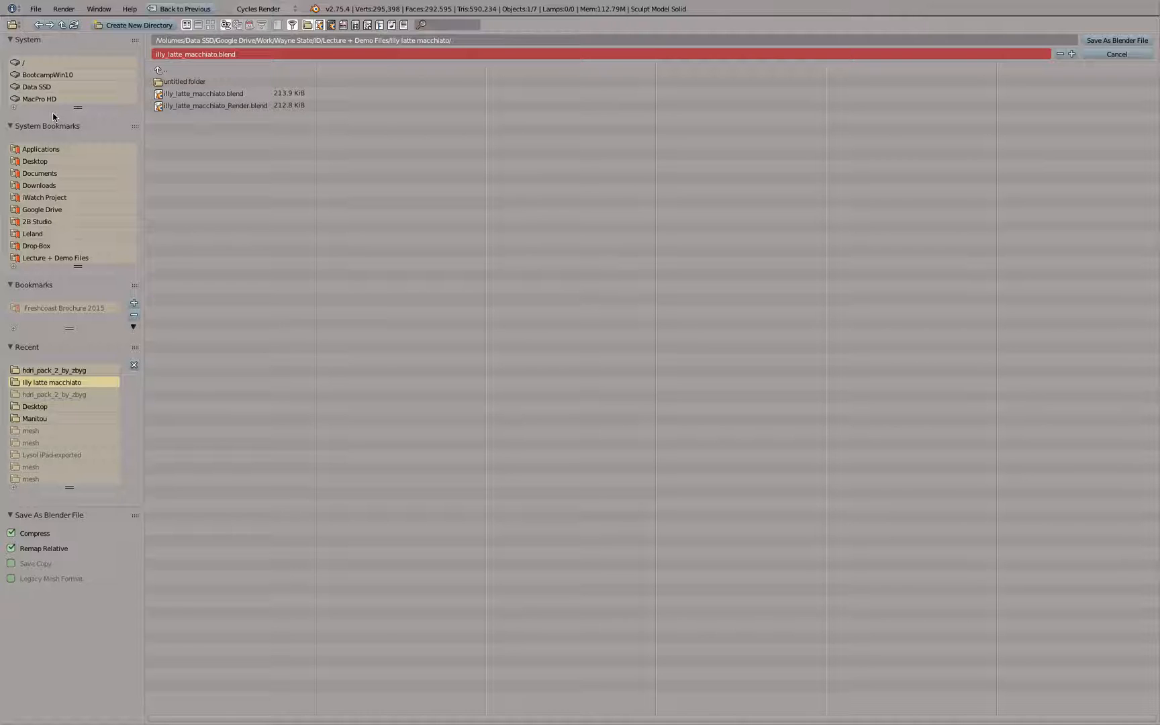
pyautogui.click(210, 107)
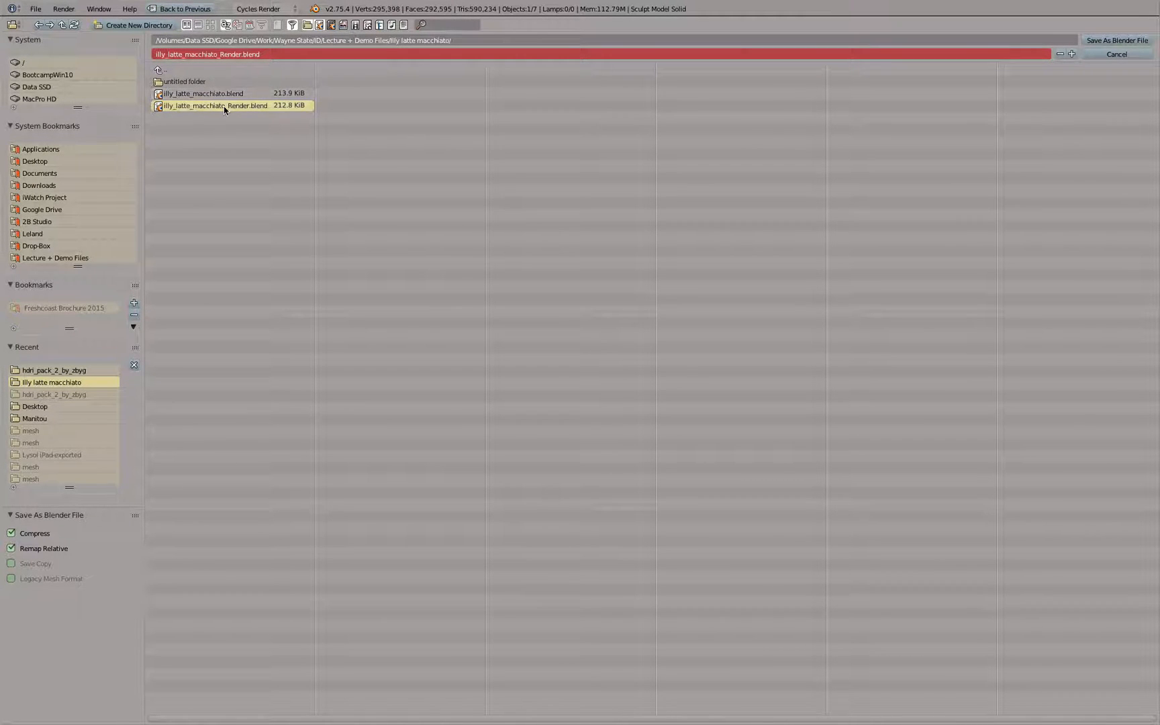
pyautogui.click(1112, 41)
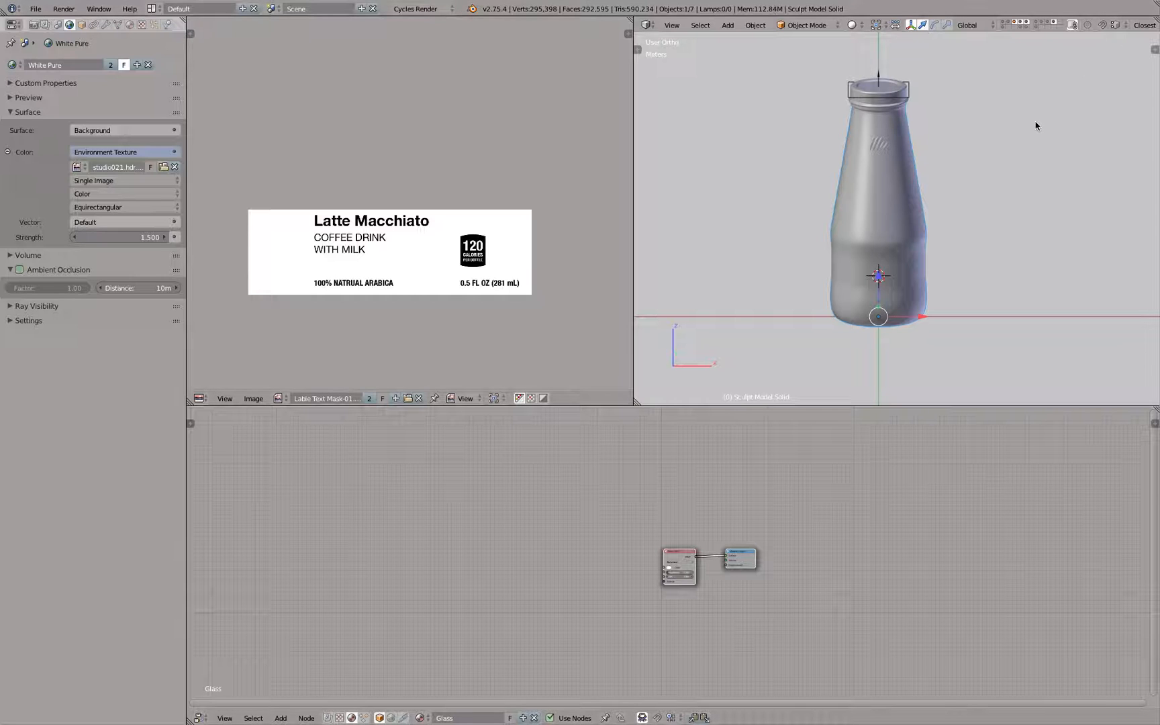
# Step: Show the construction curve and base mesh layers together and delete every object on them
pyautogui.click(1003, 27)
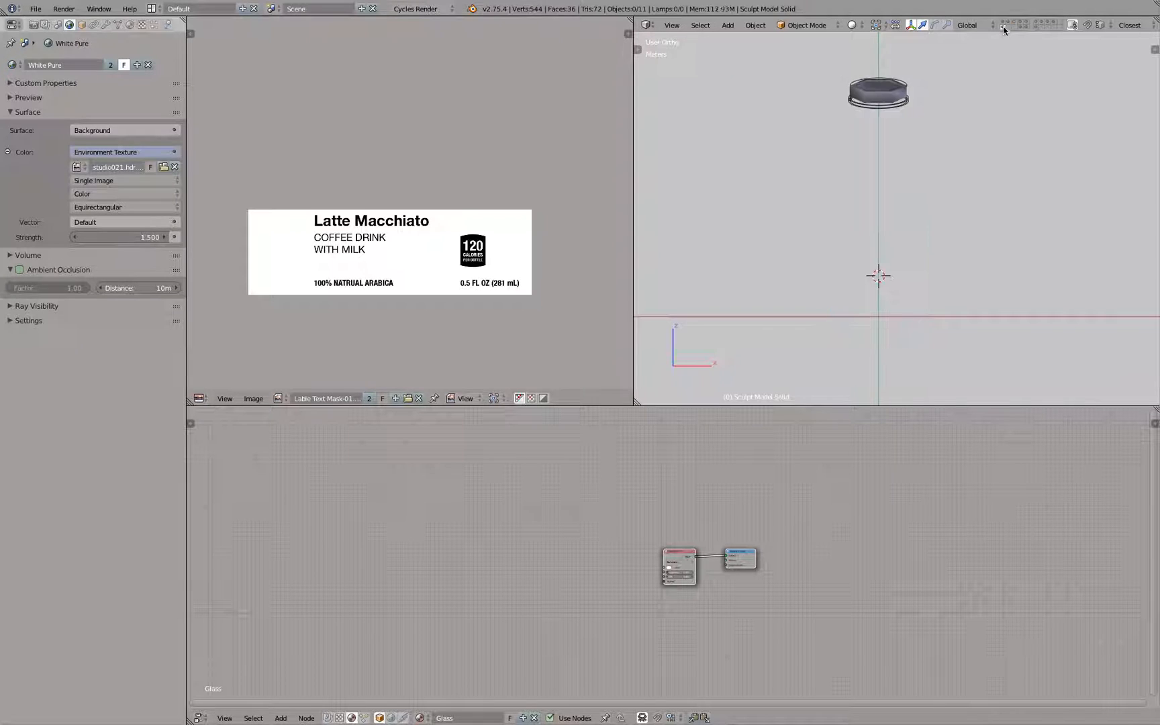
pyautogui.keyDown('shift'); pyautogui.click(1004, 22); pyautogui.keyUp('shift')
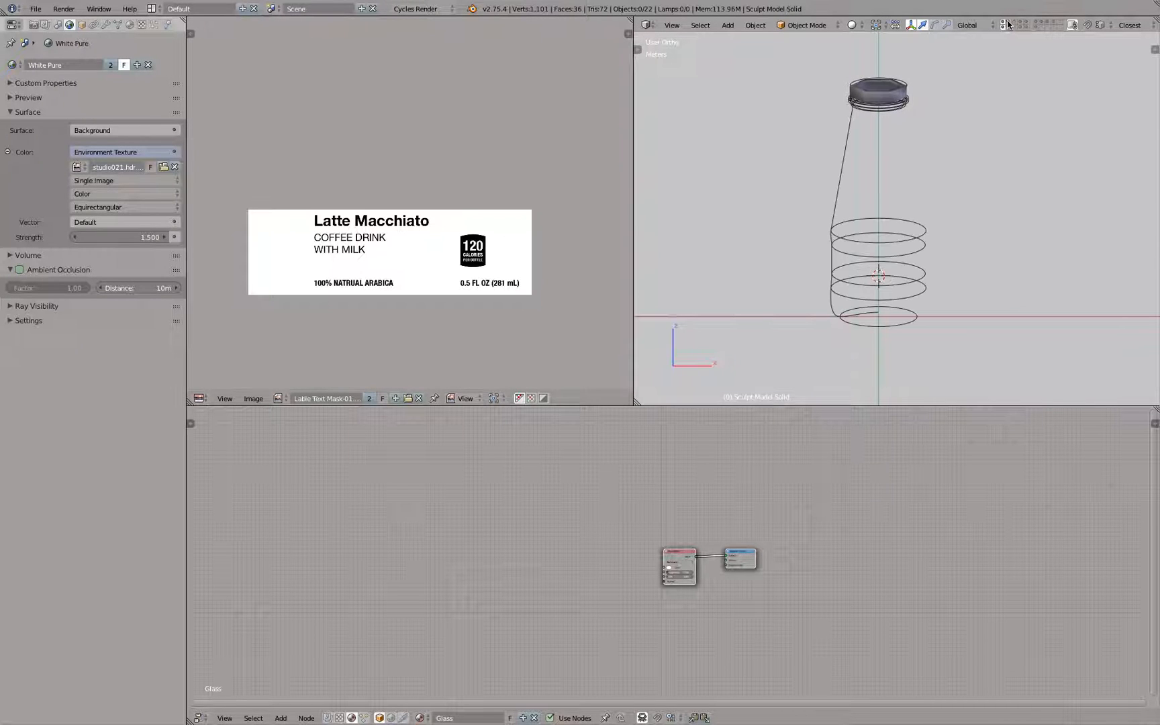
pyautogui.keyDown('shift'); pyautogui.click(1007, 25); pyautogui.keyUp('shift')
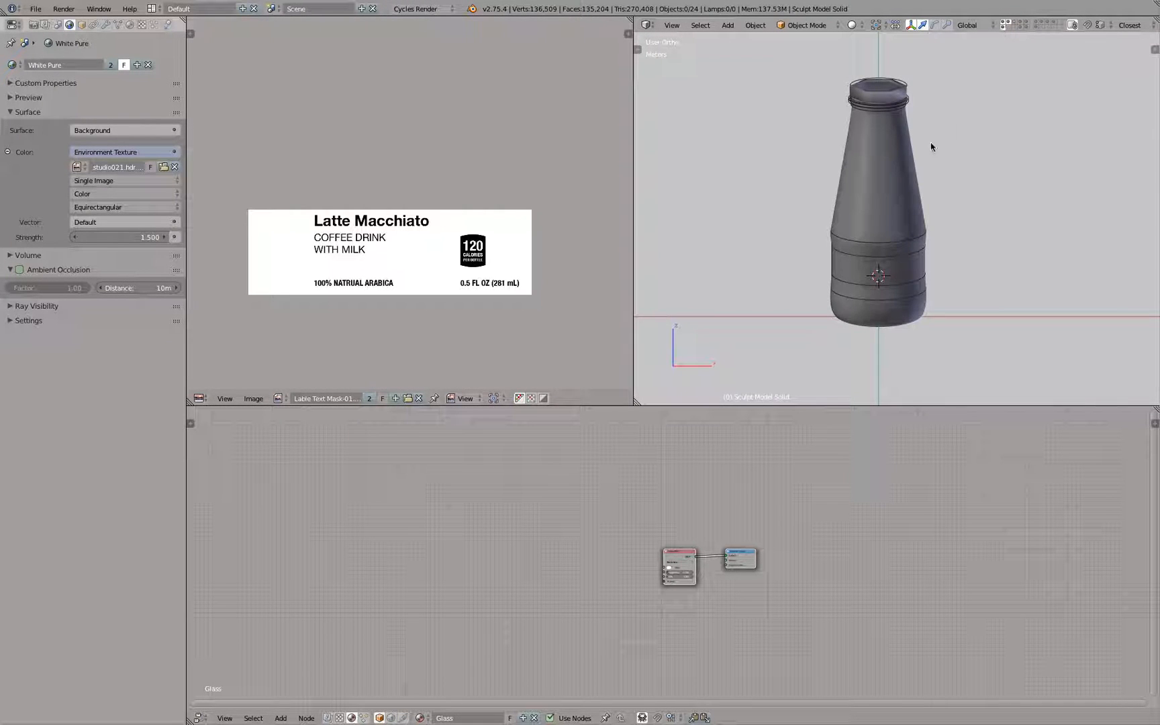
pyautogui.press('z')
pyautogui.press('a')
pyautogui.press('x')
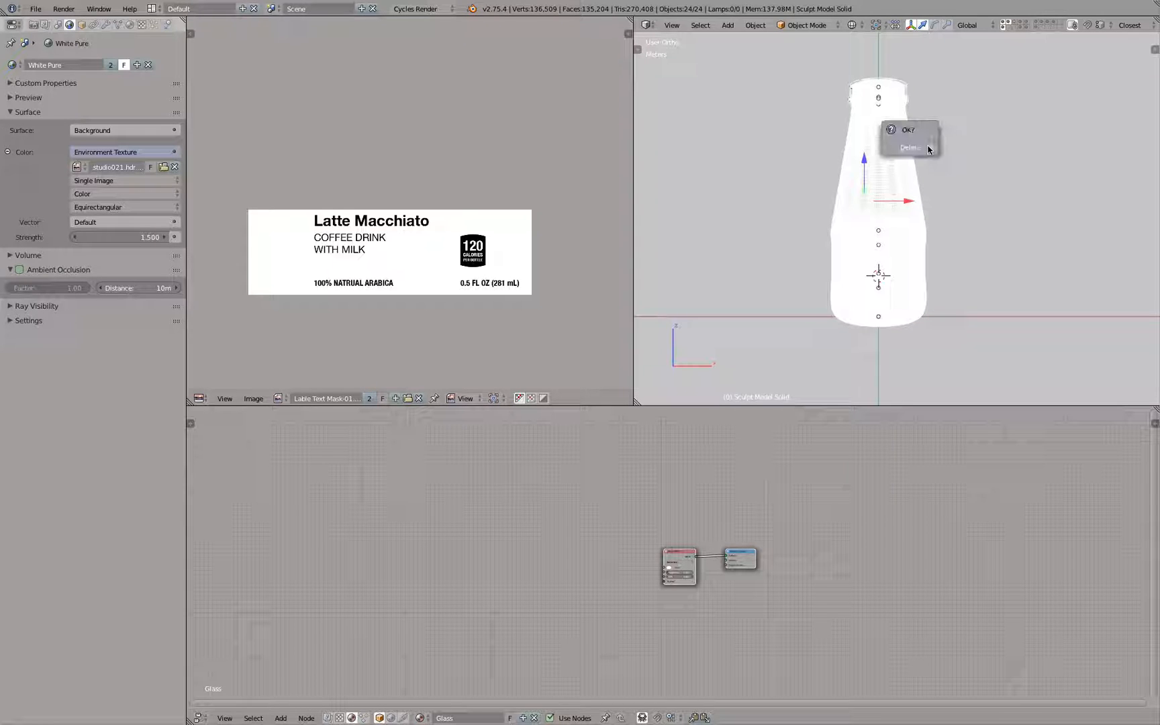
pyautogui.click(930, 150)
pyautogui.press('z')
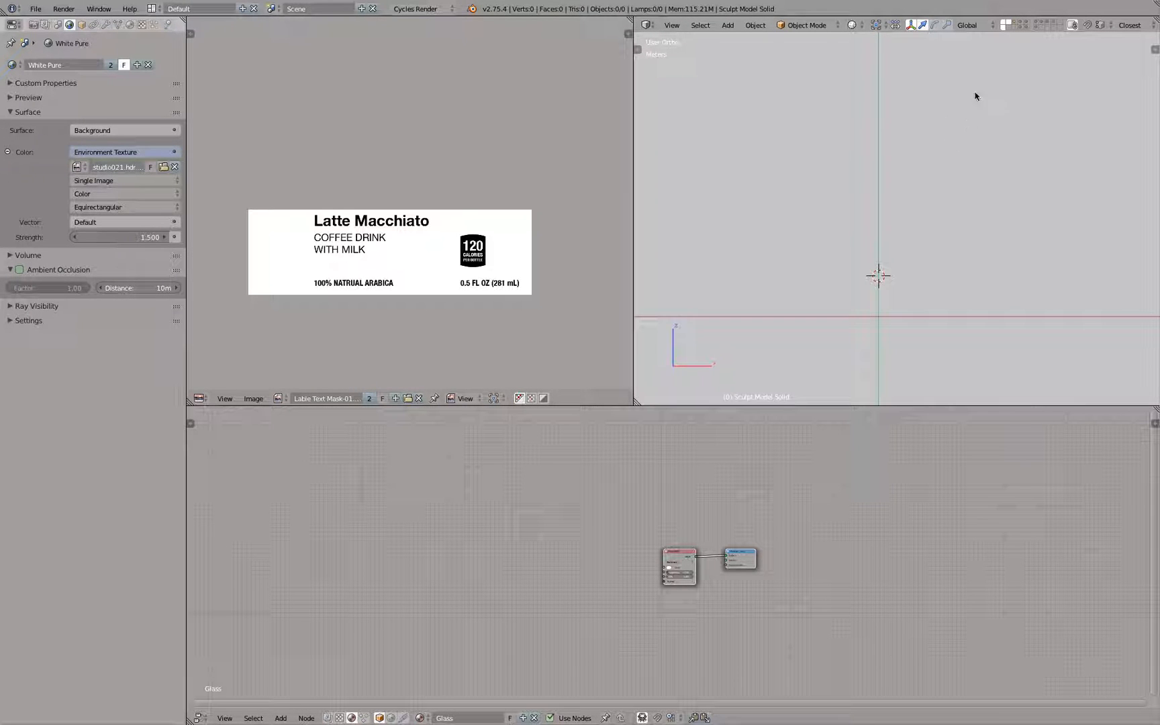
# Step: Move the finished bottle body with the embossed illy logo to layer 1
pyautogui.scroll(2, 981, 60)
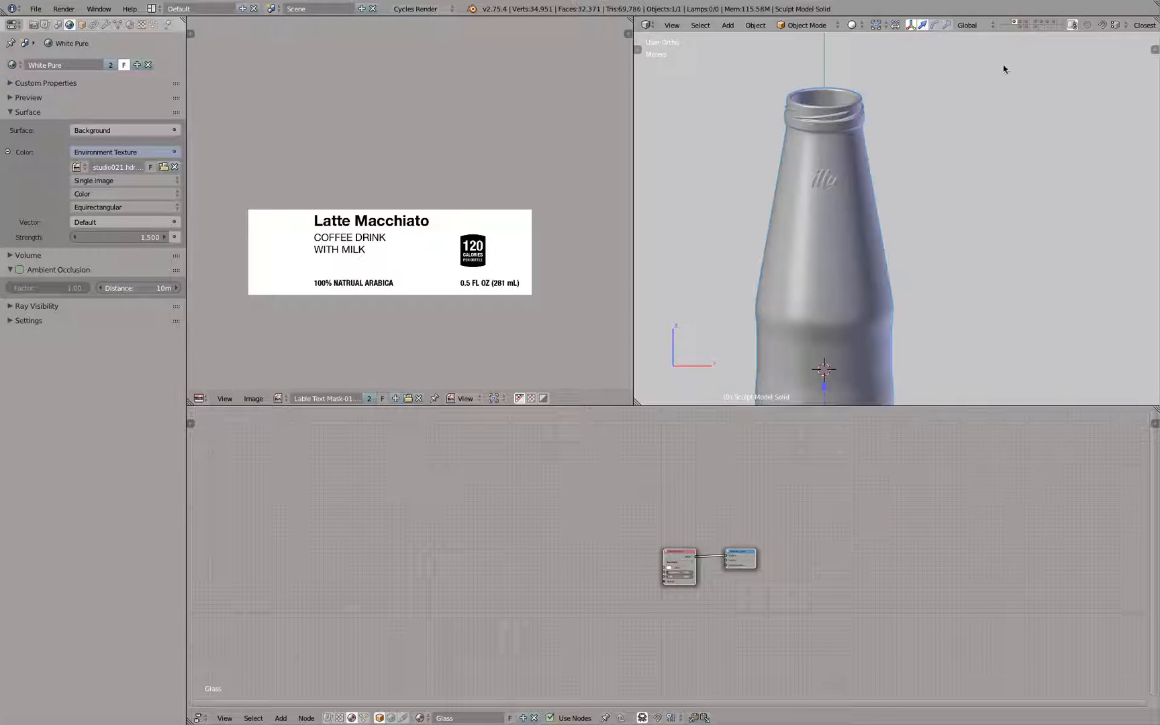
pyautogui.scroll(-4, 1003, 65)
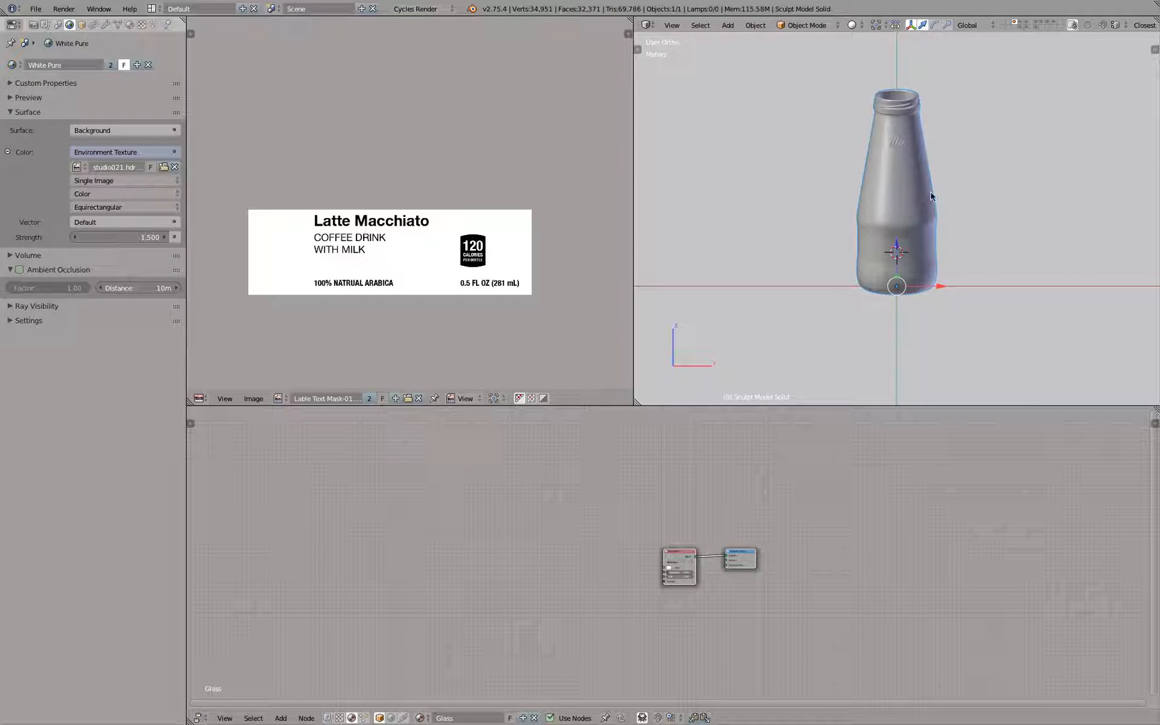
pyautogui.press('x')
pyautogui.press('Return')
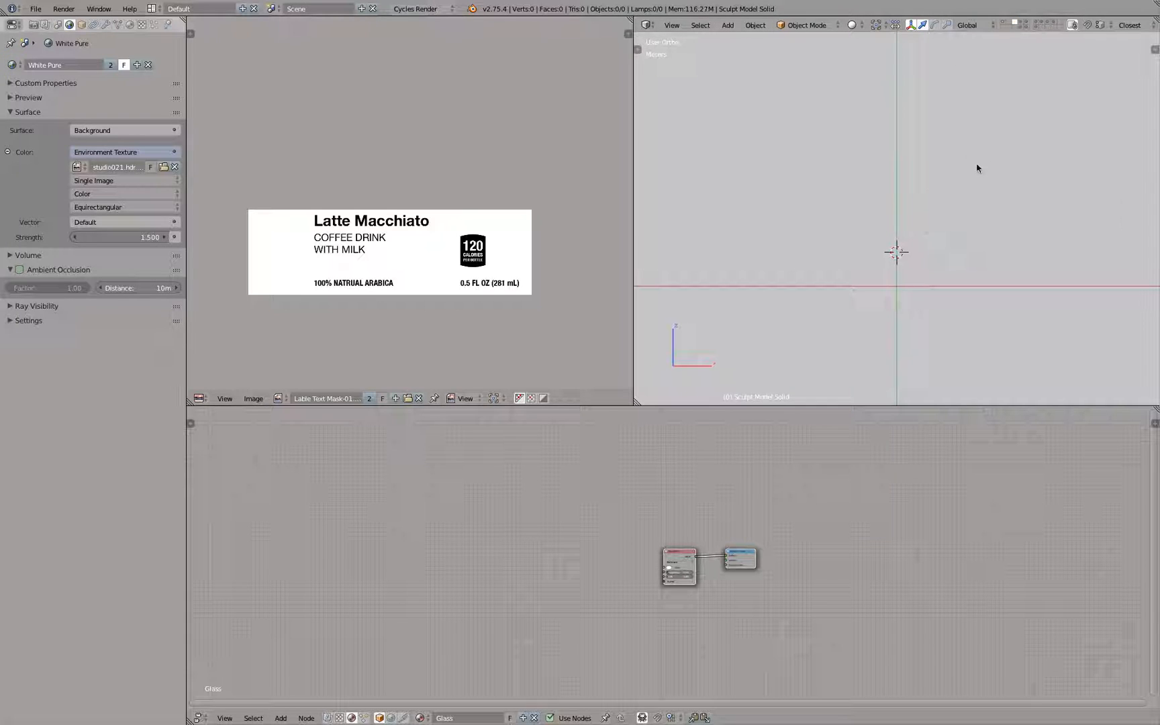
# Step: Show layer 4 and move the finished cap to a different layer
pyautogui.click(1022, 22)
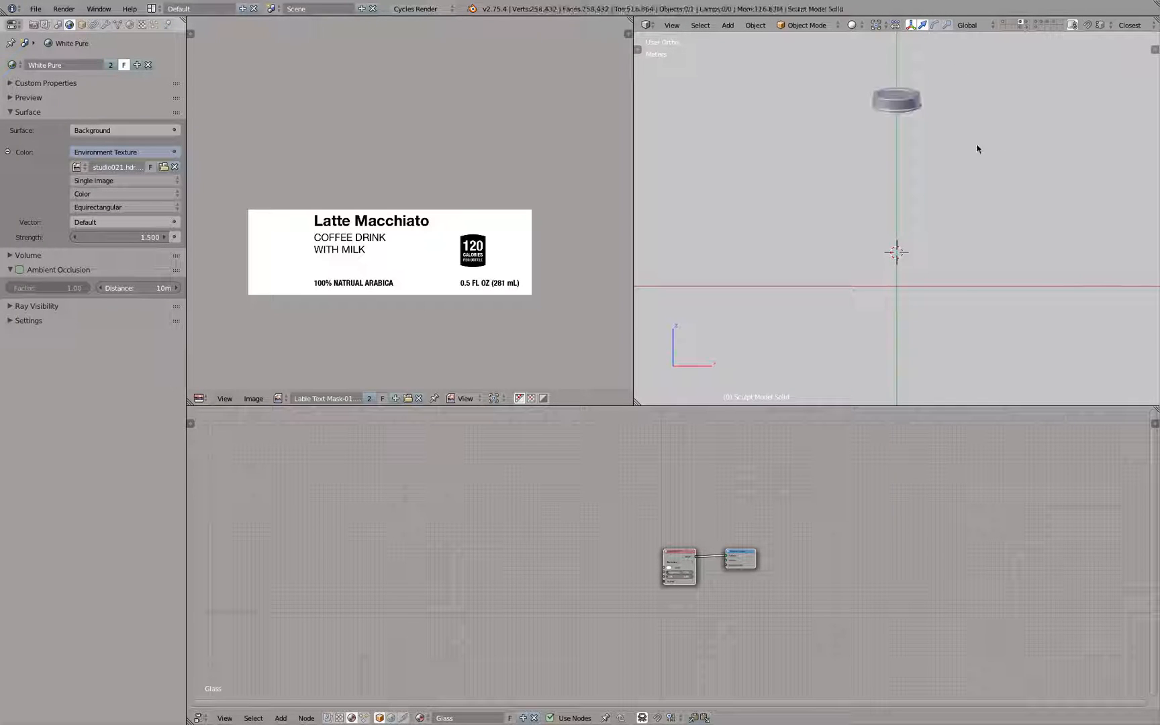
pyautogui.scroll(4, 912, 112)
pyautogui.rightClick(912, 110)
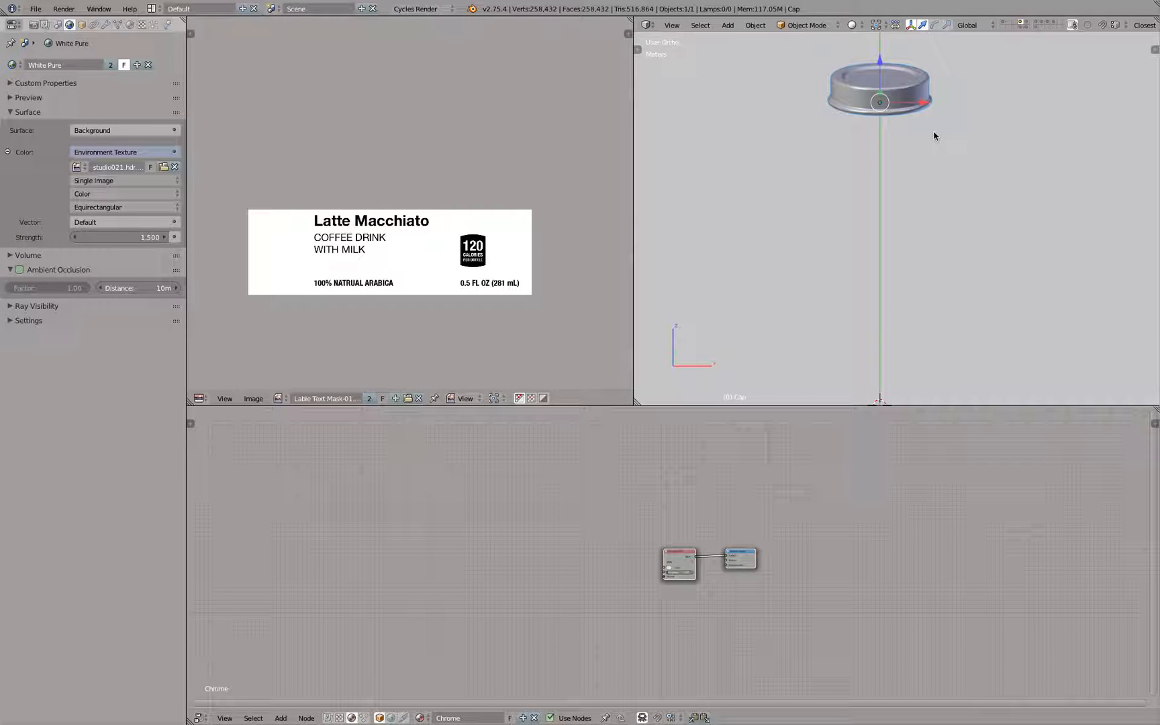
pyautogui.press('m')
pyautogui.click(1038, 154)
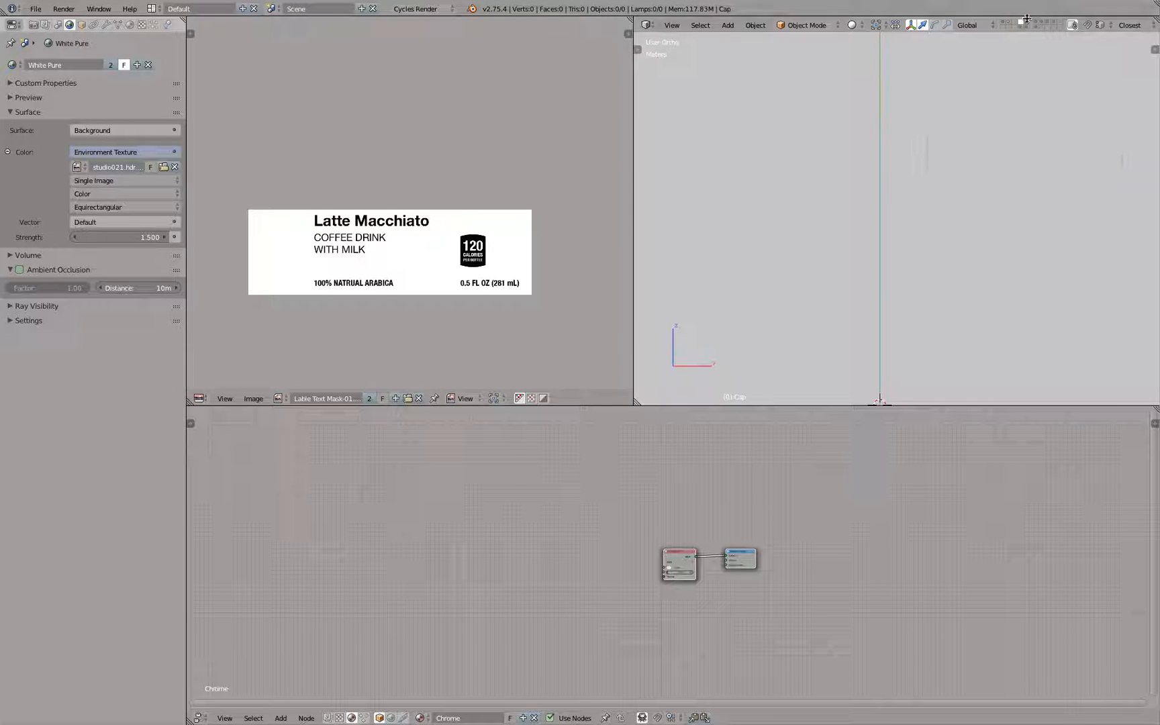
# Step: Show layer 14 and move the cap's orange boolean cut box to layer 5
pyautogui.click(1021, 28)
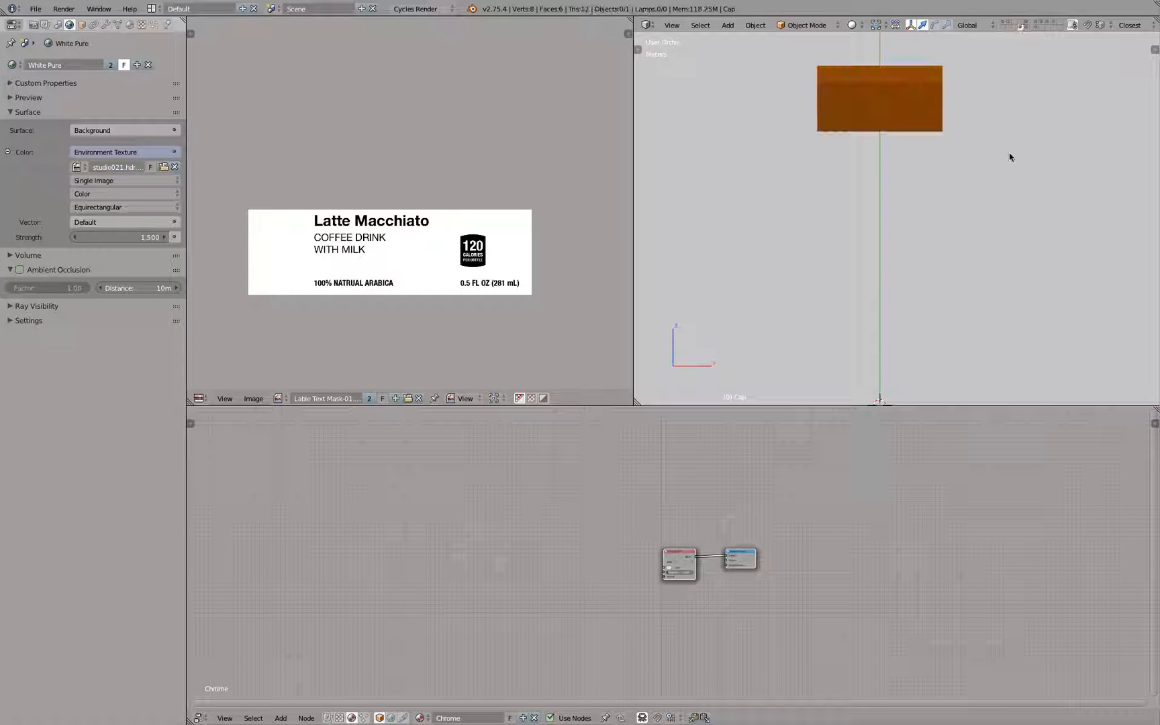
pyautogui.scroll(-1, 1010, 155)
pyautogui.rightClick(947, 113)
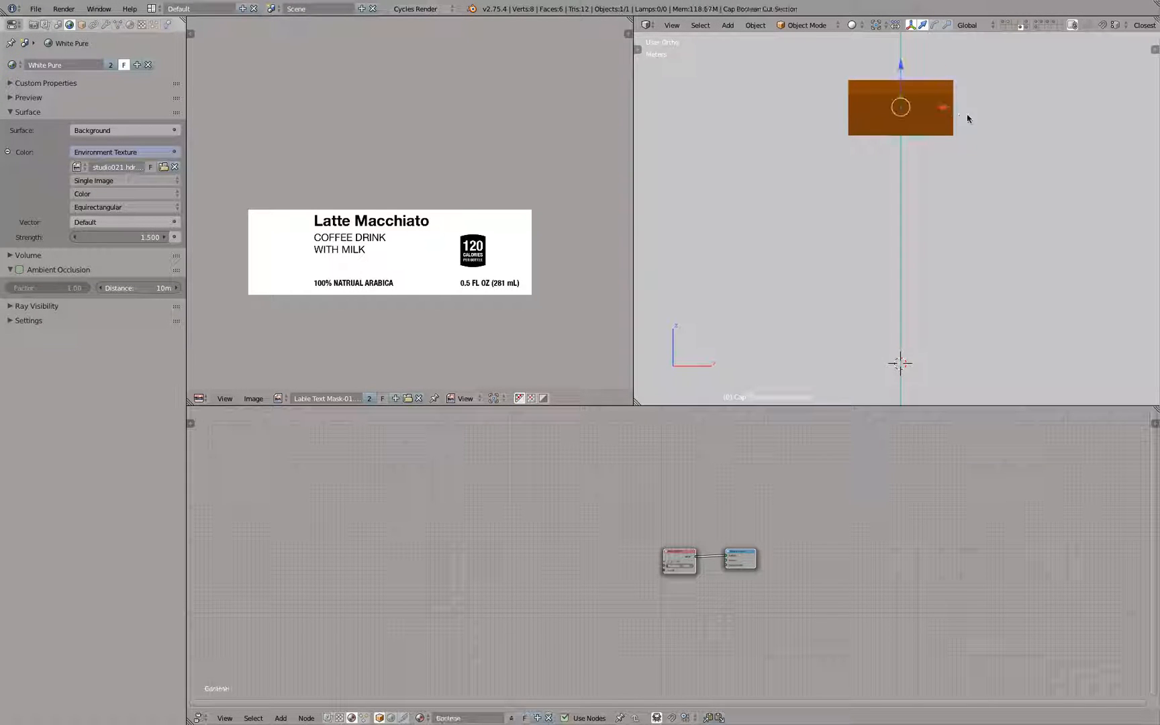
pyautogui.moveTo(966, 117); pyautogui.dragTo(917, 130, button='middle')
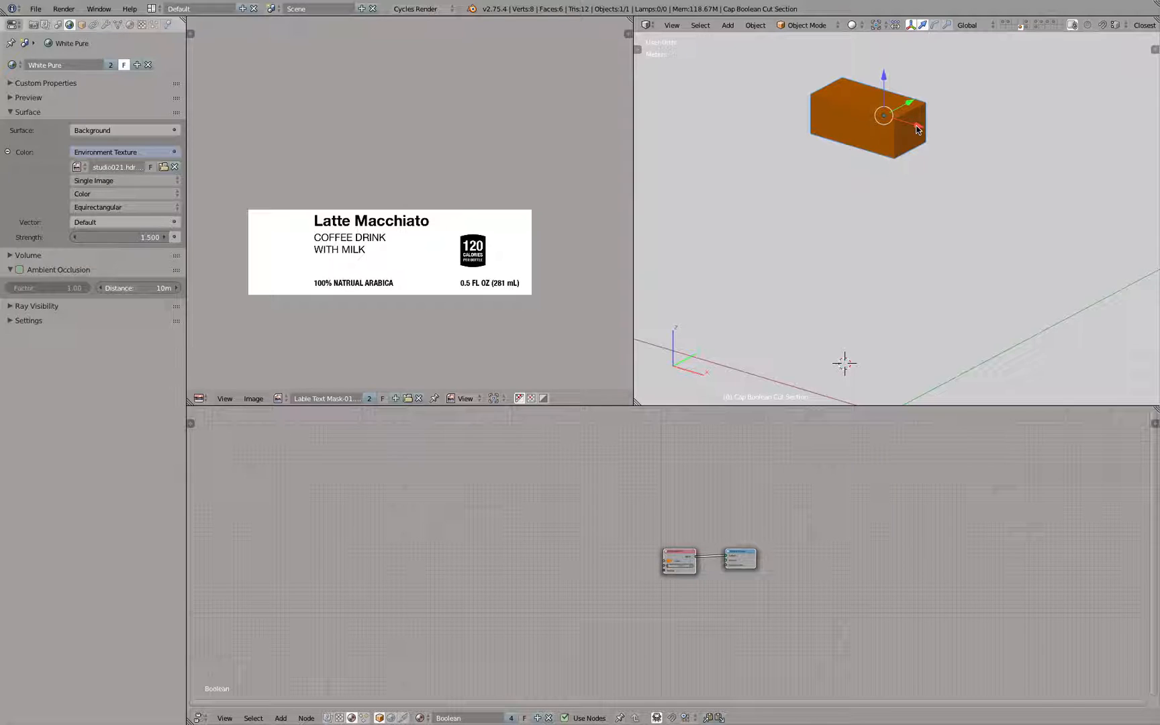
pyautogui.press('m')
pyautogui.click(1044, 150)
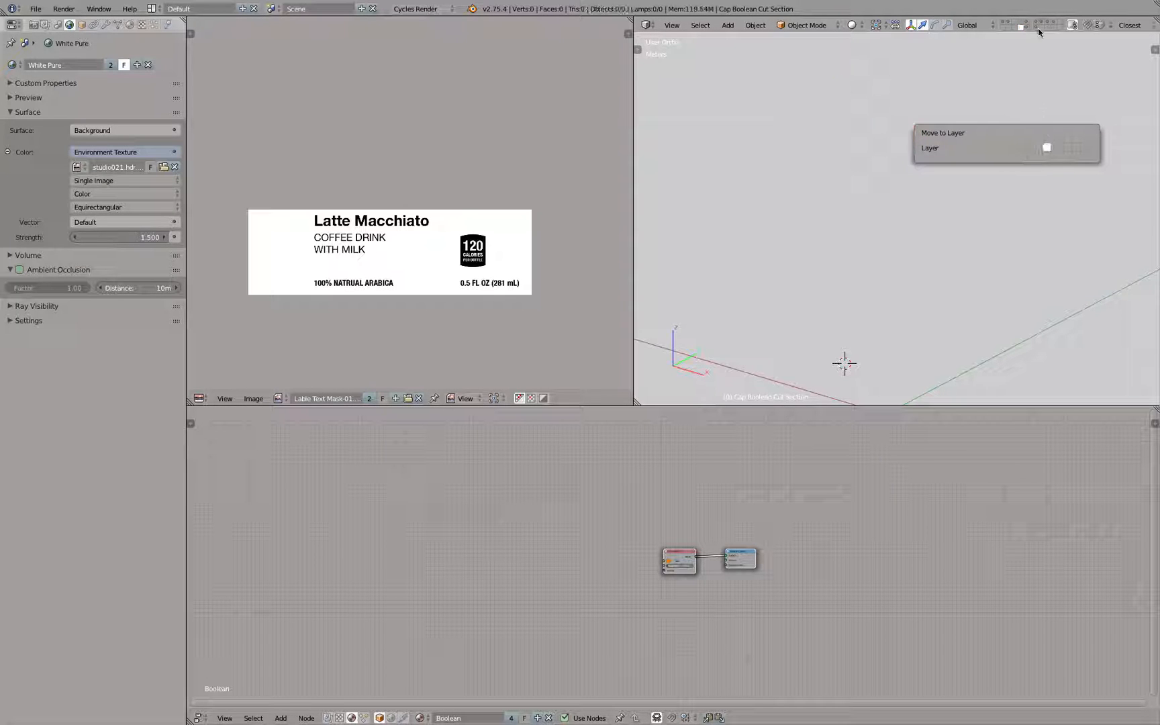
# Step: Examine the cut box and the thread rings on layer 5 in wireframe and solid display
pyautogui.click(1027, 22)
pyautogui.scroll(3, 947, 110)
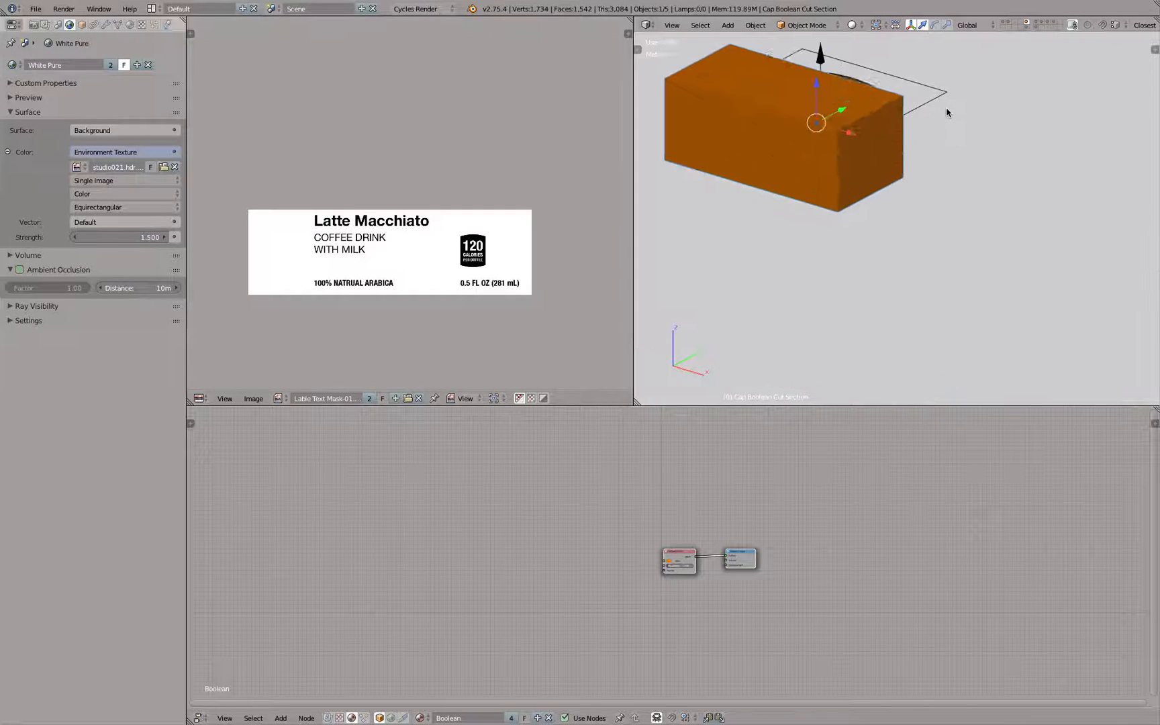
pyautogui.press('z')
pyautogui.moveTo(942, 119)
pyautogui.mouseDown(button='middle')
pyautogui.moveTo(874, 133)
pyautogui.moveTo(903, 96)
pyautogui.moveTo(896, 84)
pyautogui.moveTo(906, 102)
pyautogui.mouseUp(button='middle')
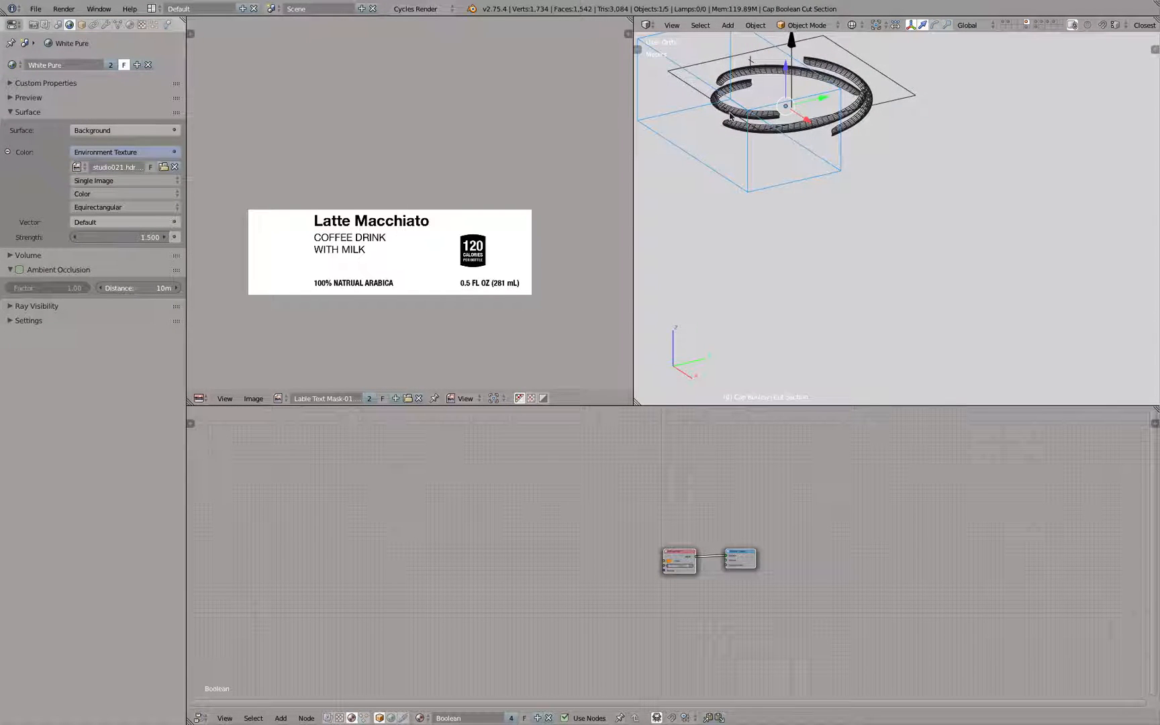
pyautogui.scroll(-3, 774, 110)
pyautogui.moveTo(780, 120)
pyautogui.keyDown('shift'); pyautogui.mouseDown(button='middle')
pyautogui.moveTo(844, 148)
pyautogui.moveTo(826, 147)
pyautogui.moveTo(792, 107)
pyautogui.moveTo(820, 155)
pyautogui.moveTo(900, 128)
pyautogui.mouseUp(button='middle'); pyautogui.keyUp('shift')
pyautogui.press('z')
pyautogui.scroll(3, 869, 150)
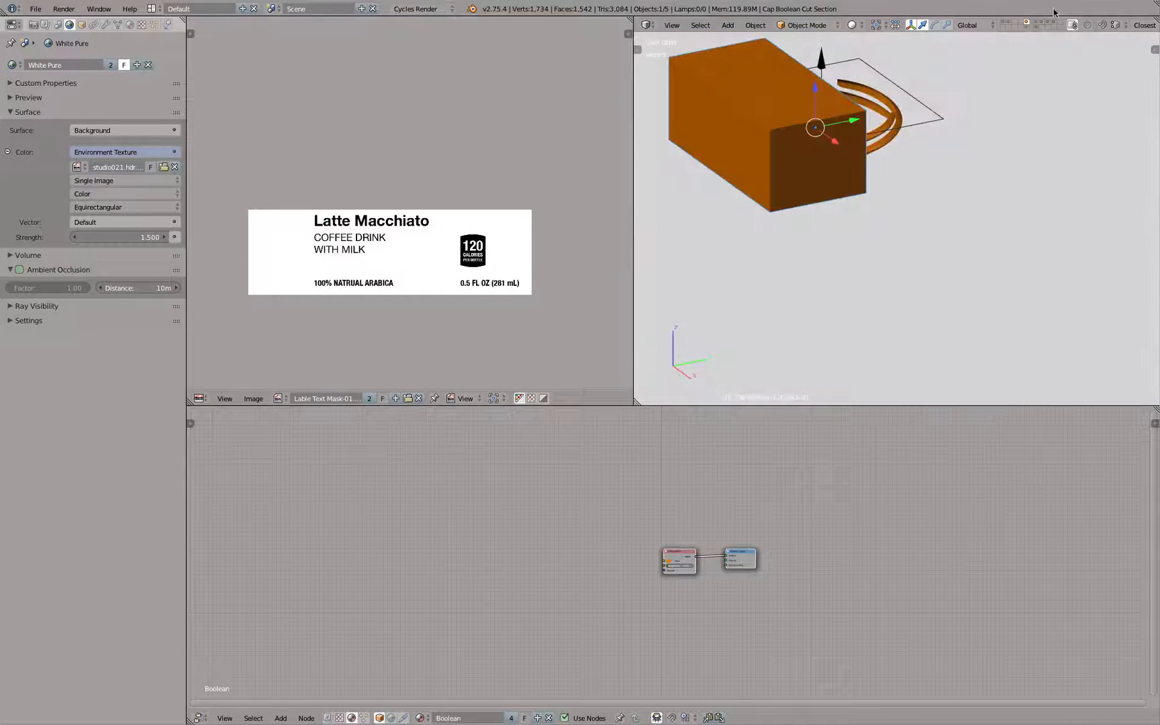
# Step: Show layer 15 and delete all the thread ring pieces on it
pyautogui.click(1026, 29)
pyautogui.scroll(-2, 936, 139)
pyautogui.press('a')
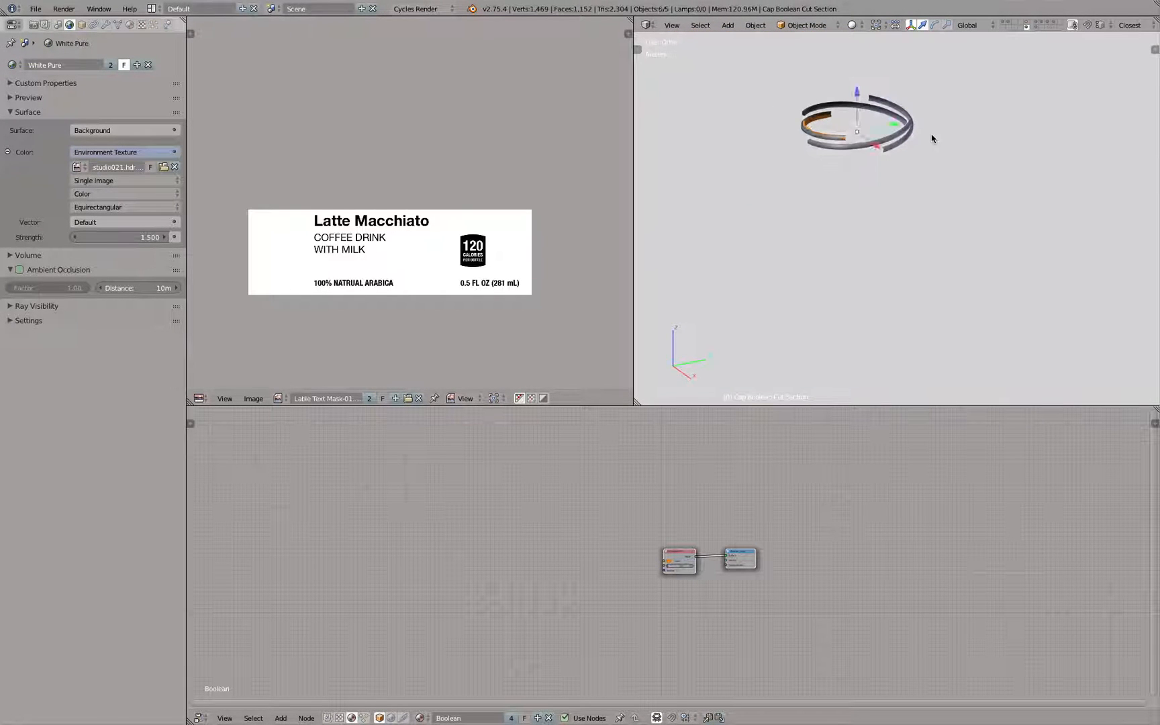
pyautogui.press('Delete')
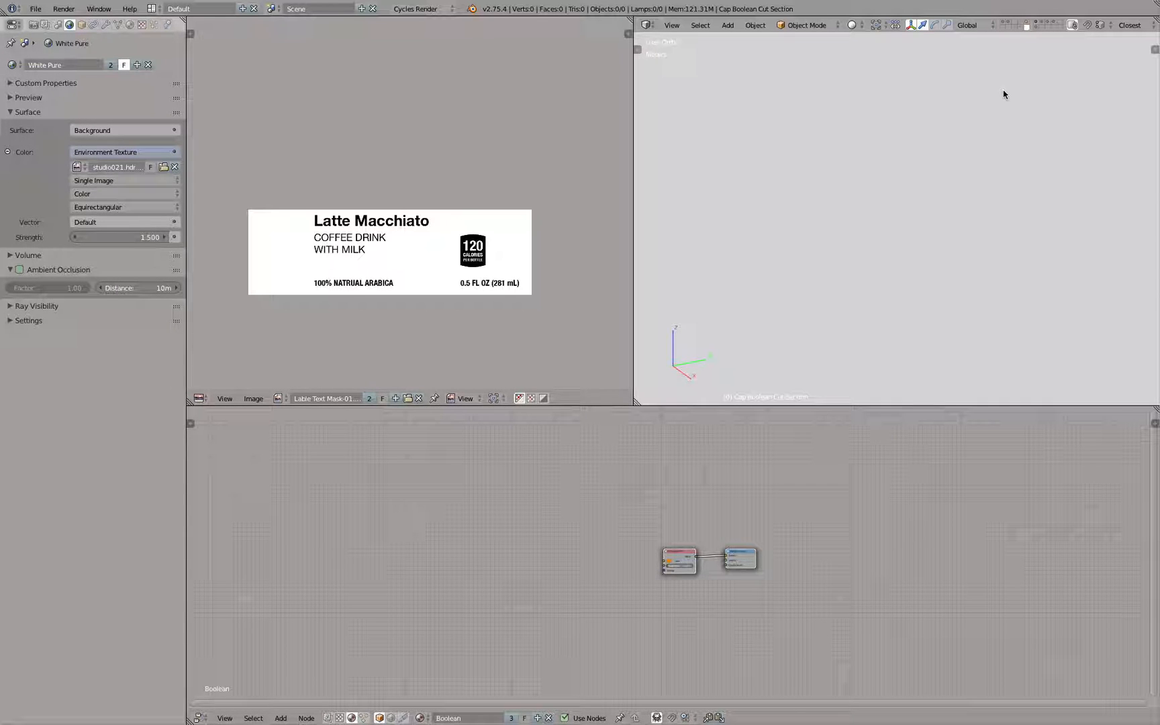
# Step: Show layer 6 and delete the curved orange label solid, keeping the illy lettering
pyautogui.press('6')
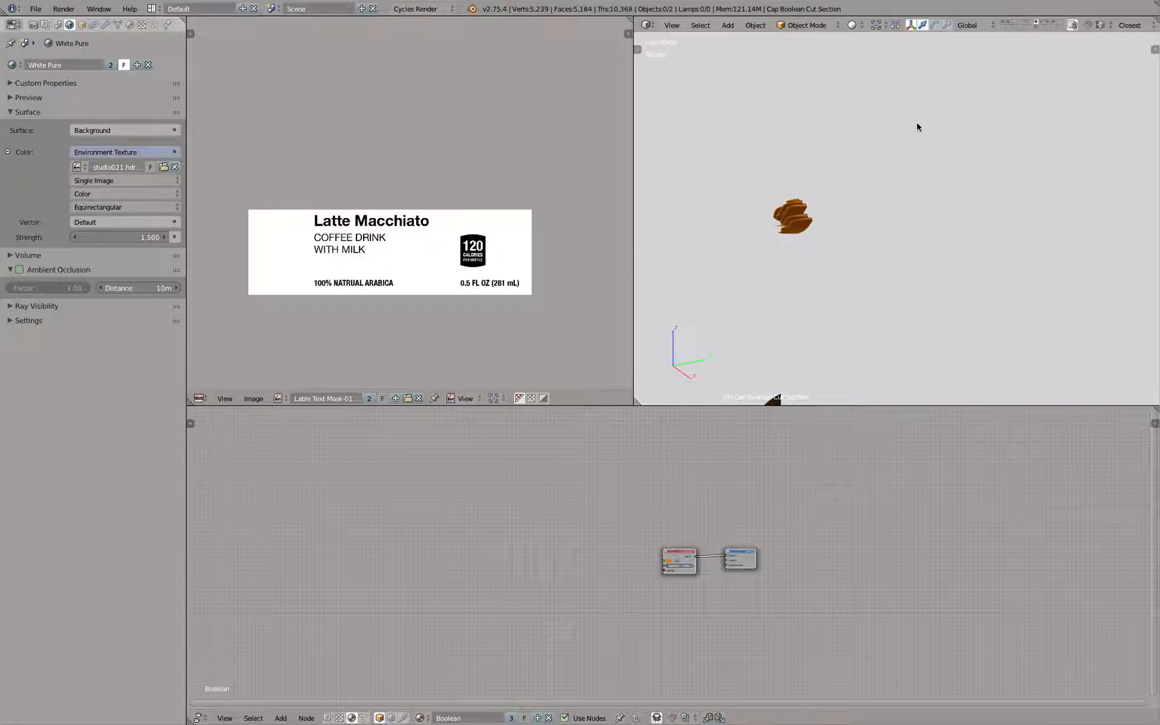
pyautogui.scroll(-3, 916, 125)
pyautogui.rightClick(857, 328)
pyautogui.press('x')
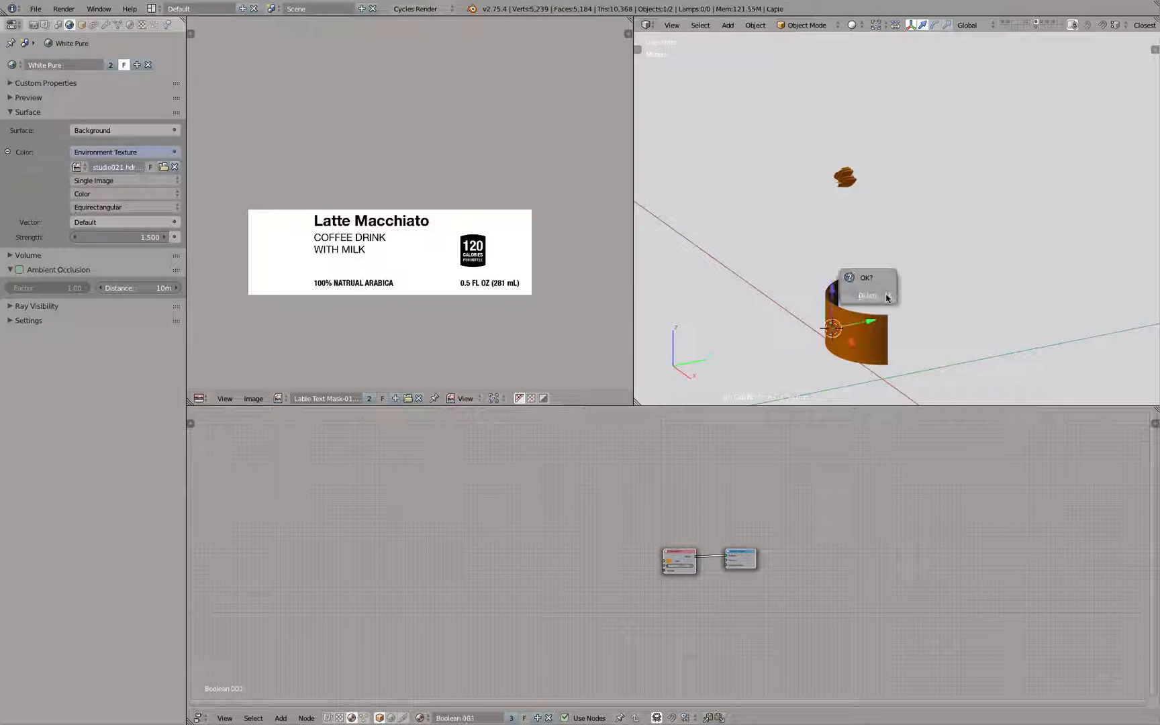
pyautogui.click(886, 298)
# Step: Examine the orange illy lettering solid on layer 6 from the front and up close
pyautogui.scroll(6, 852, 202)
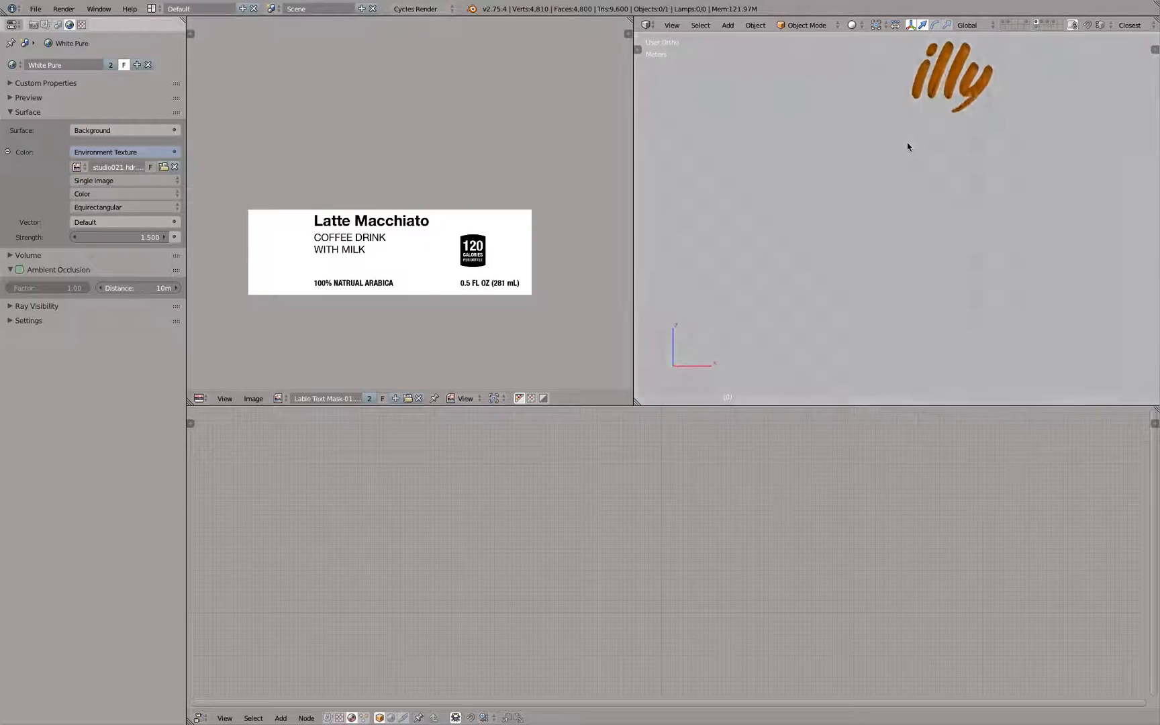
pyautogui.moveTo(907, 142); pyautogui.dragTo(937, 224, button='middle')
pyautogui.scroll(5, 872, 163)
pyautogui.scroll(-4, 861, 166)
pyautogui.scroll(5, 932, 230)
pyautogui.scroll(-3, 920, 225)
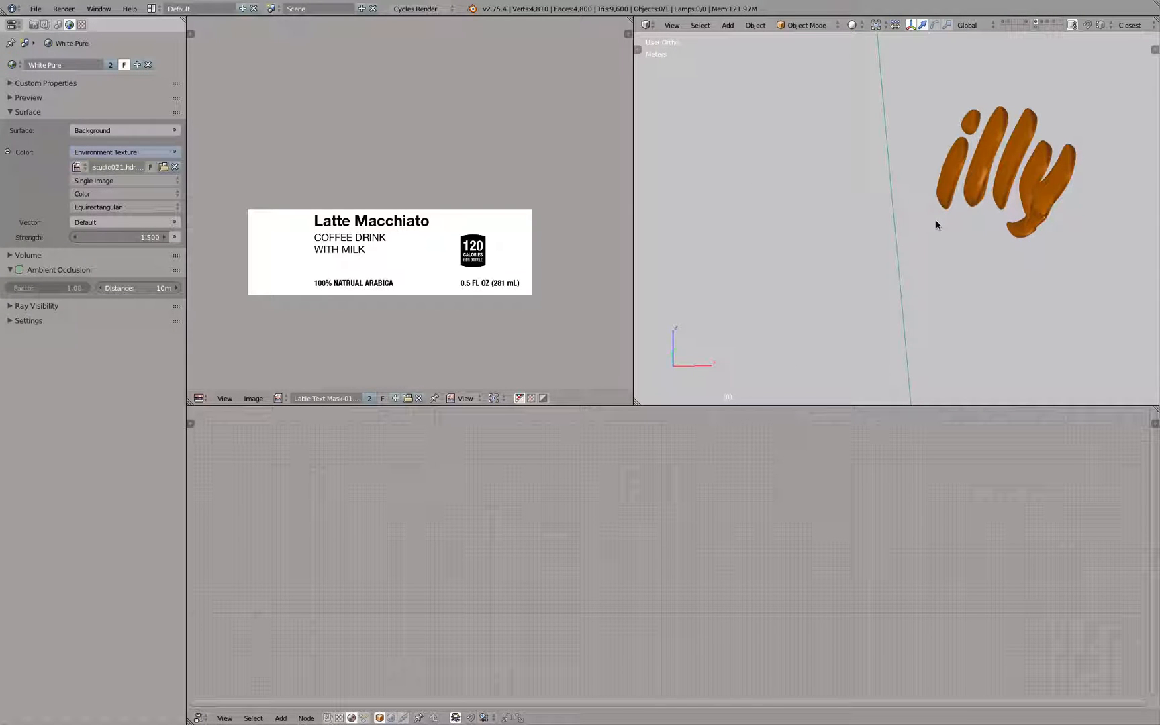
# Step: Alternate between the bottle on layer 1 and the illy lettering on layer 6 to compare the embossed logo with its solid
pyautogui.click(1006, 23)
pyautogui.scroll(-5, 1011, 77)
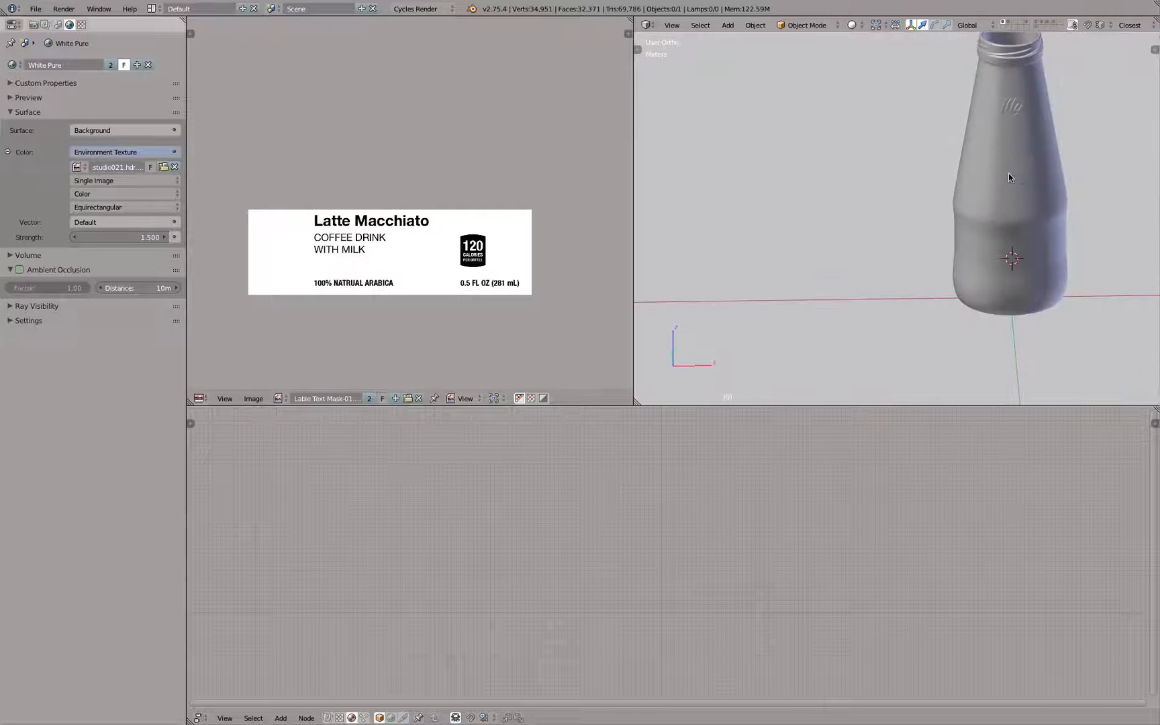
pyautogui.moveTo(1009, 173); pyautogui.dragTo(996, 169, button='middle')
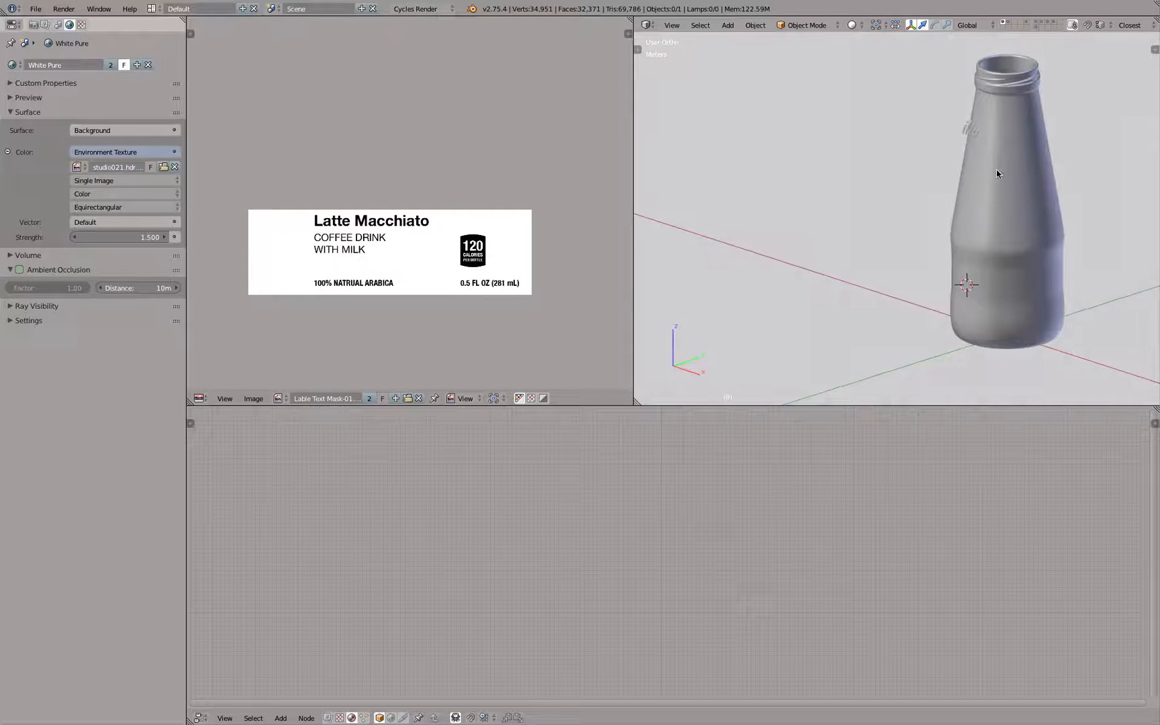
pyautogui.click(1037, 22)
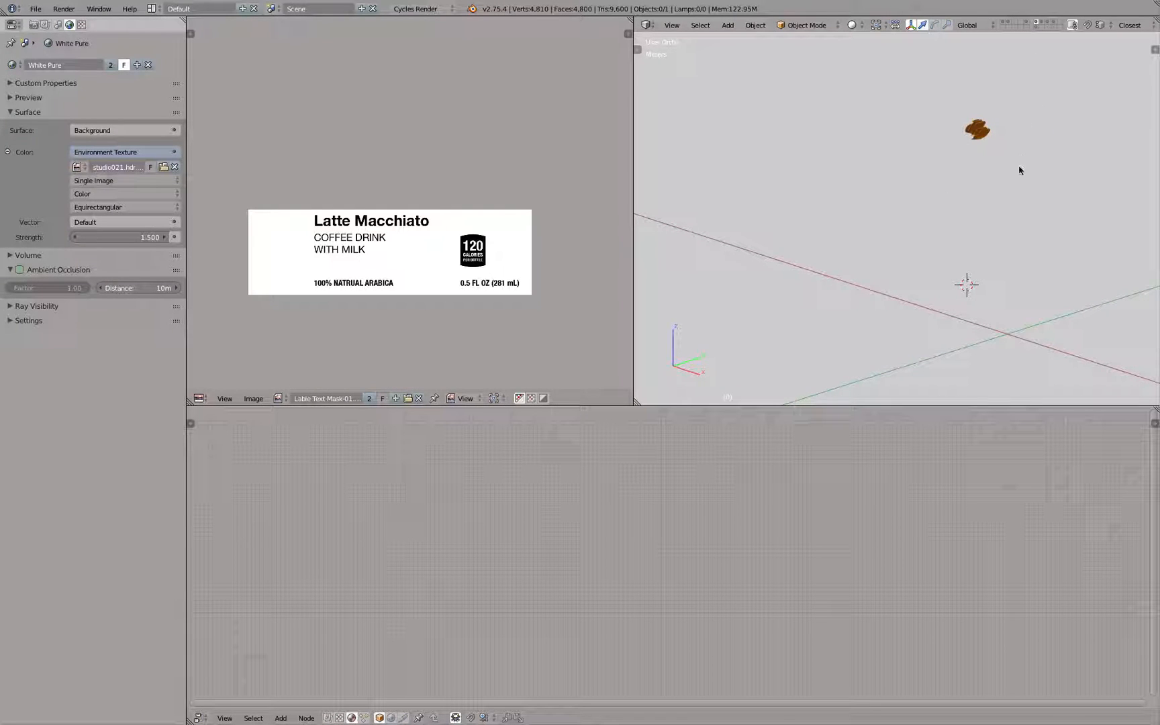
pyautogui.click(1004, 22)
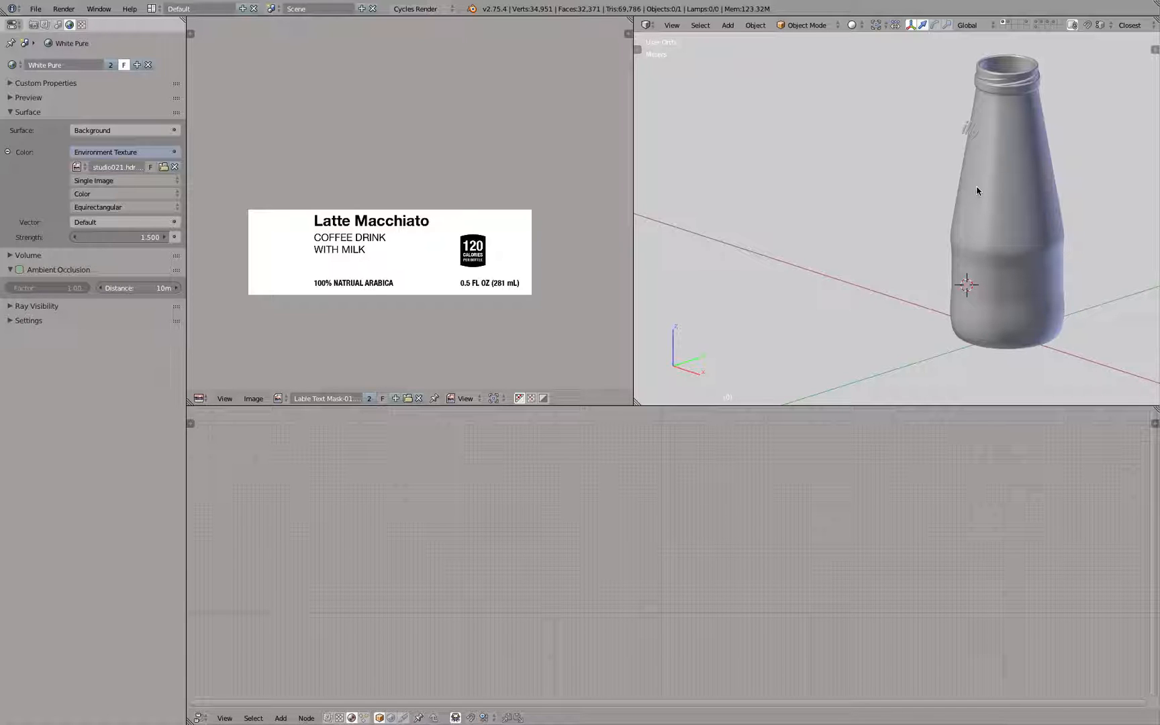
pyautogui.click(1037, 23)
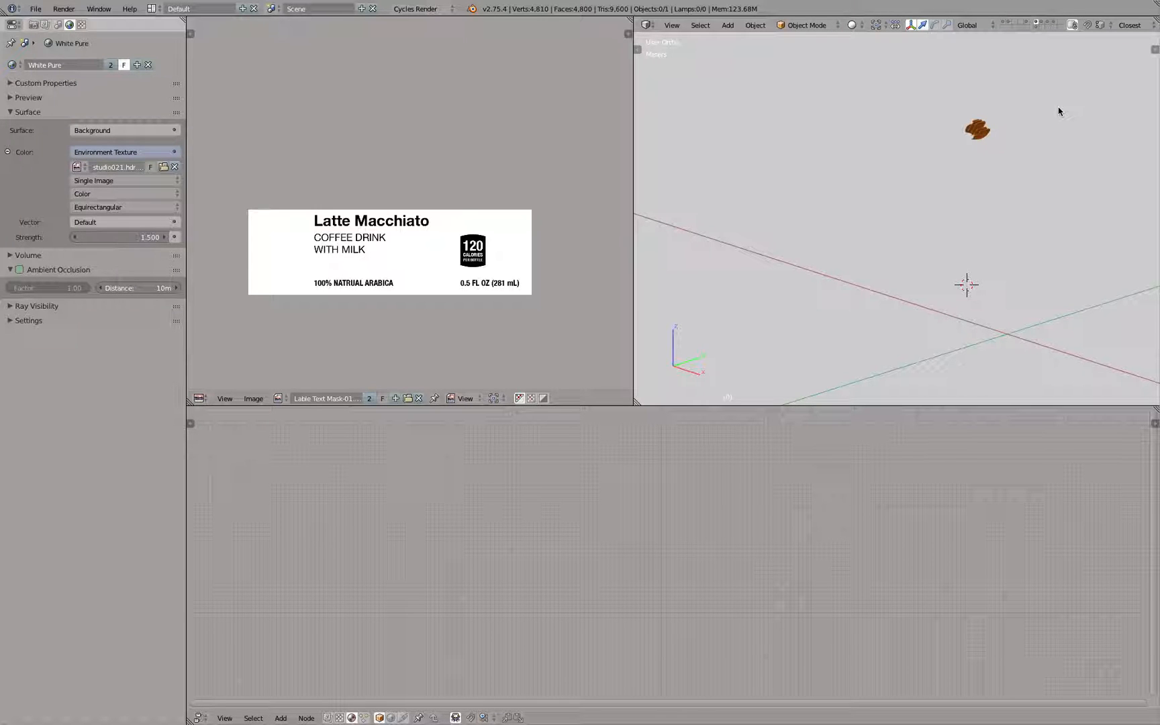
pyautogui.scroll(8, 1058, 111)
pyautogui.moveTo(866, 146); pyautogui.dragTo(977, 163, button='middle')
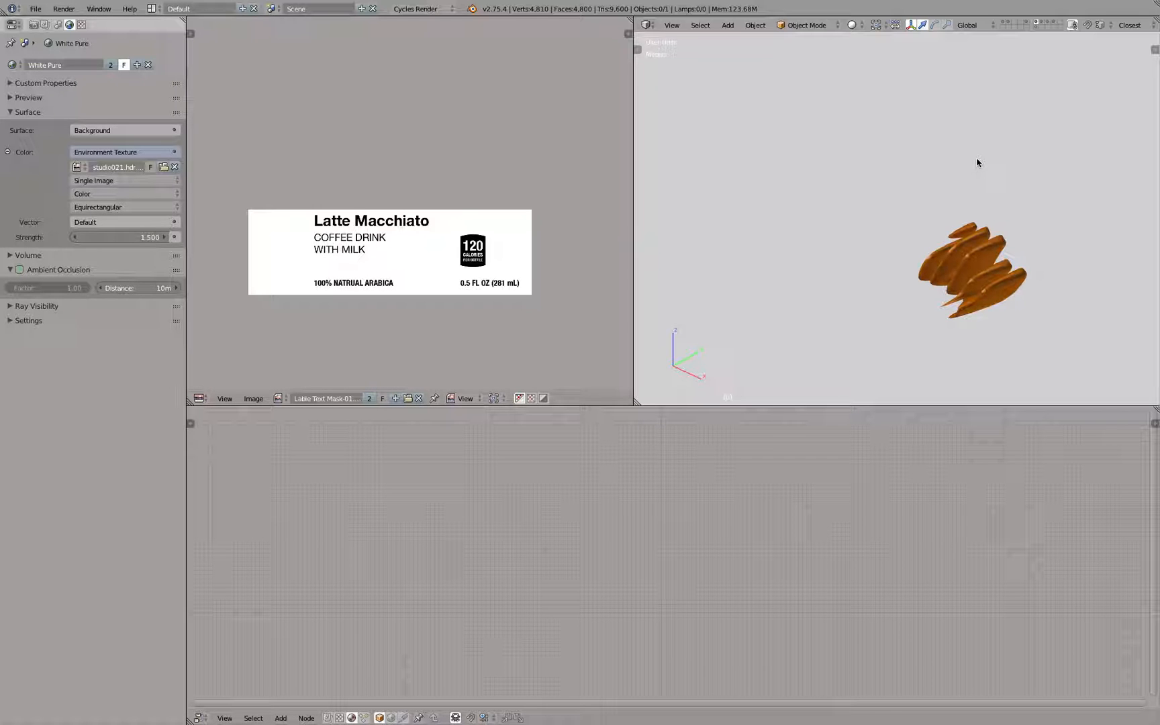
pyautogui.click(1002, 24)
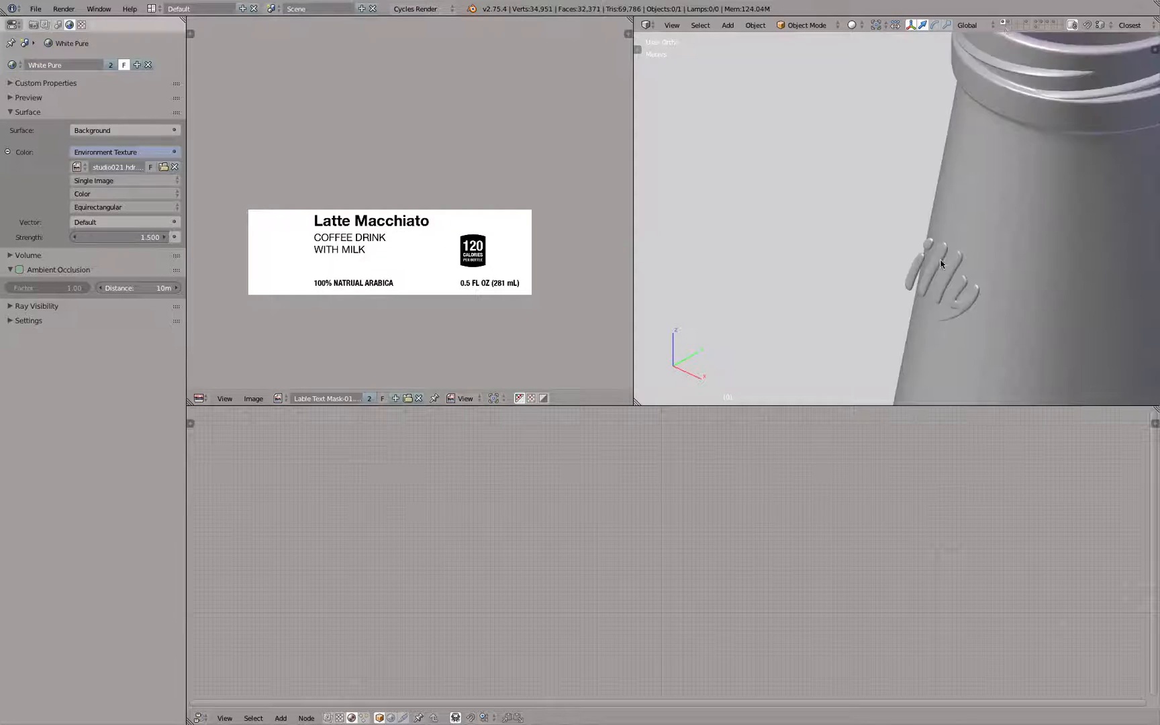
# Step: Turn off the viewport display of the Grooves, illy and Threading boolean modifiers on the bottle
pyautogui.keyDown('shift'); pyautogui.moveTo(956, 301); pyautogui.dragTo(909, 172, button='middle'); pyautogui.keyUp('shift')
pyautogui.rightClick(924, 203)
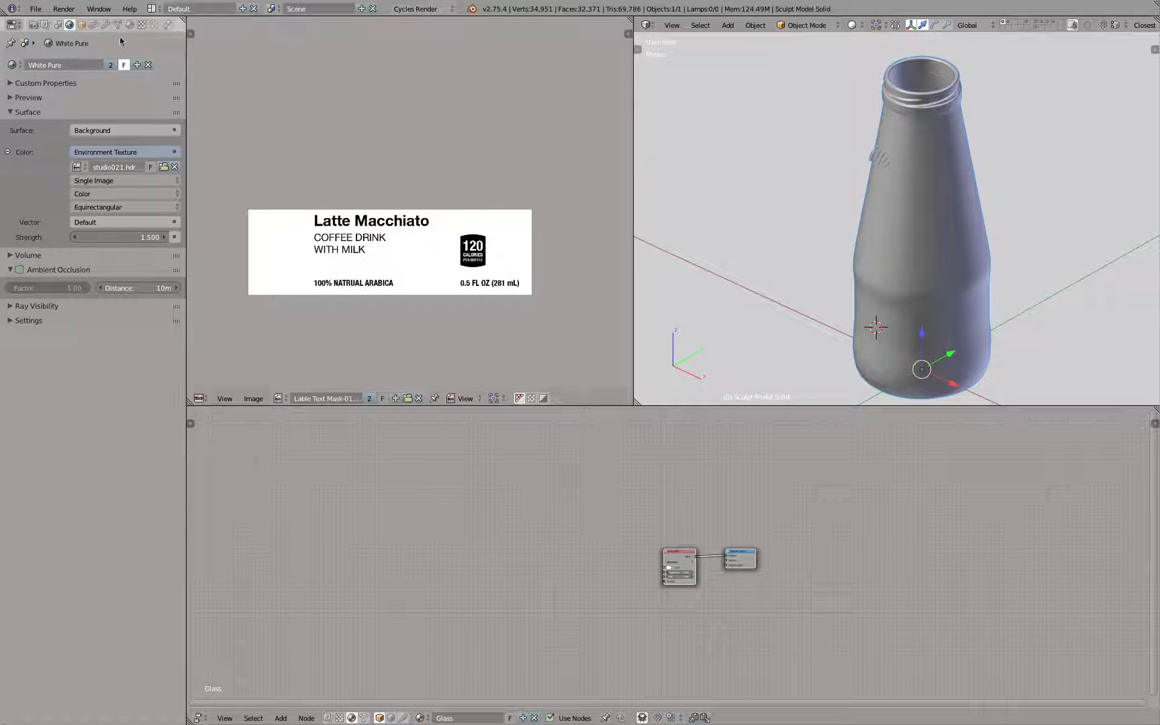
pyautogui.click(106, 25)
pyautogui.press('Tab')
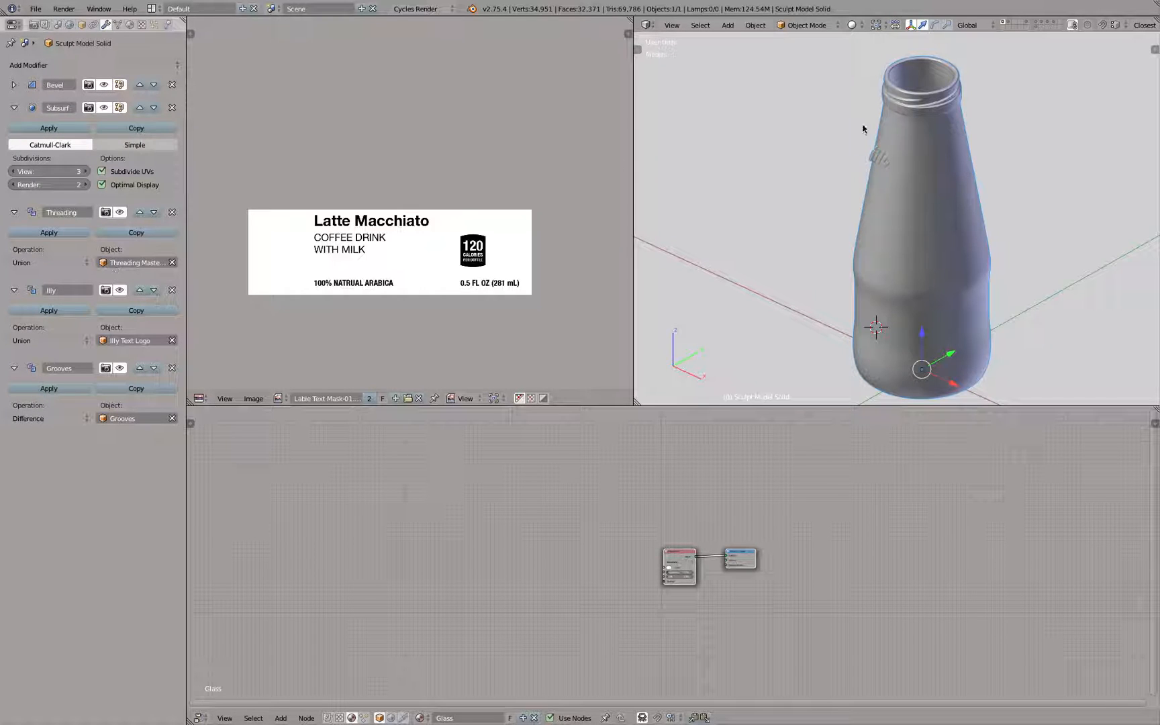
pyautogui.click(119, 368)
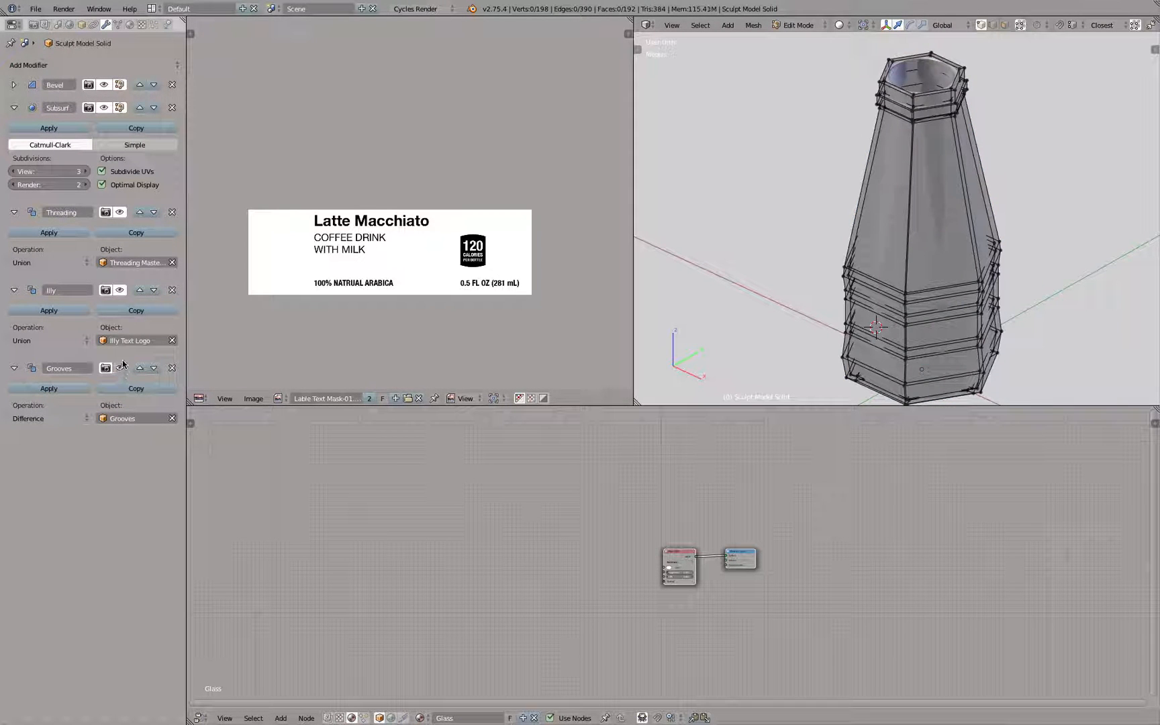
pyautogui.click(120, 290)
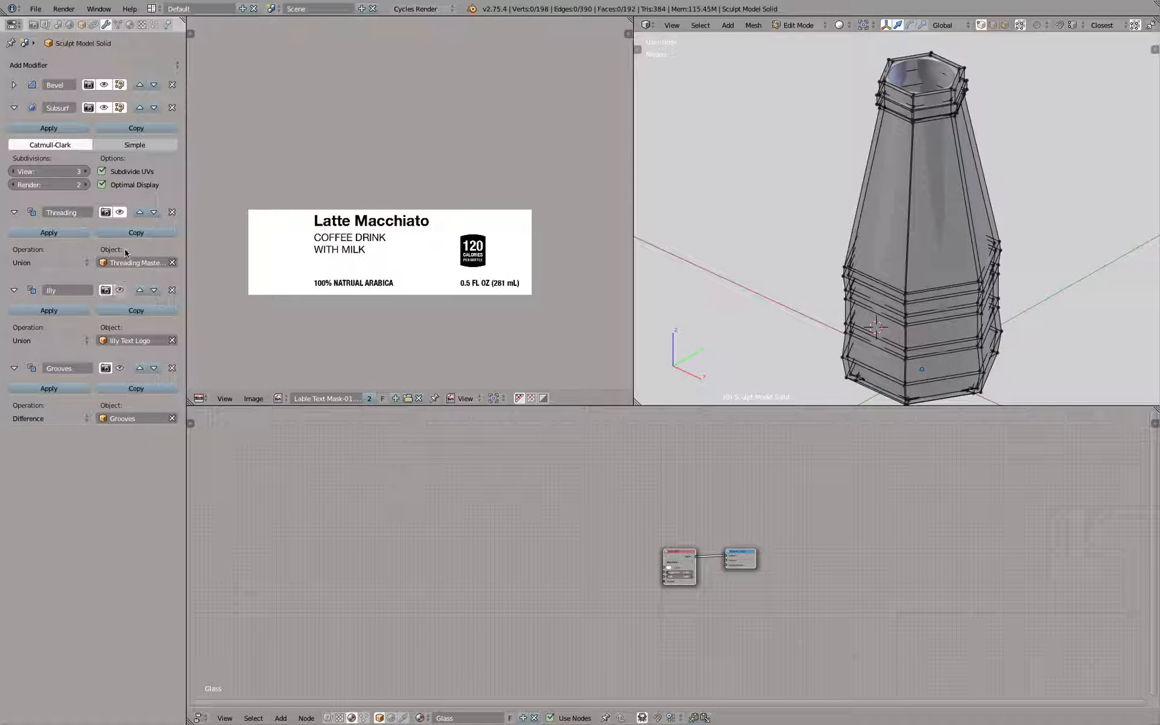
pyautogui.click(121, 213)
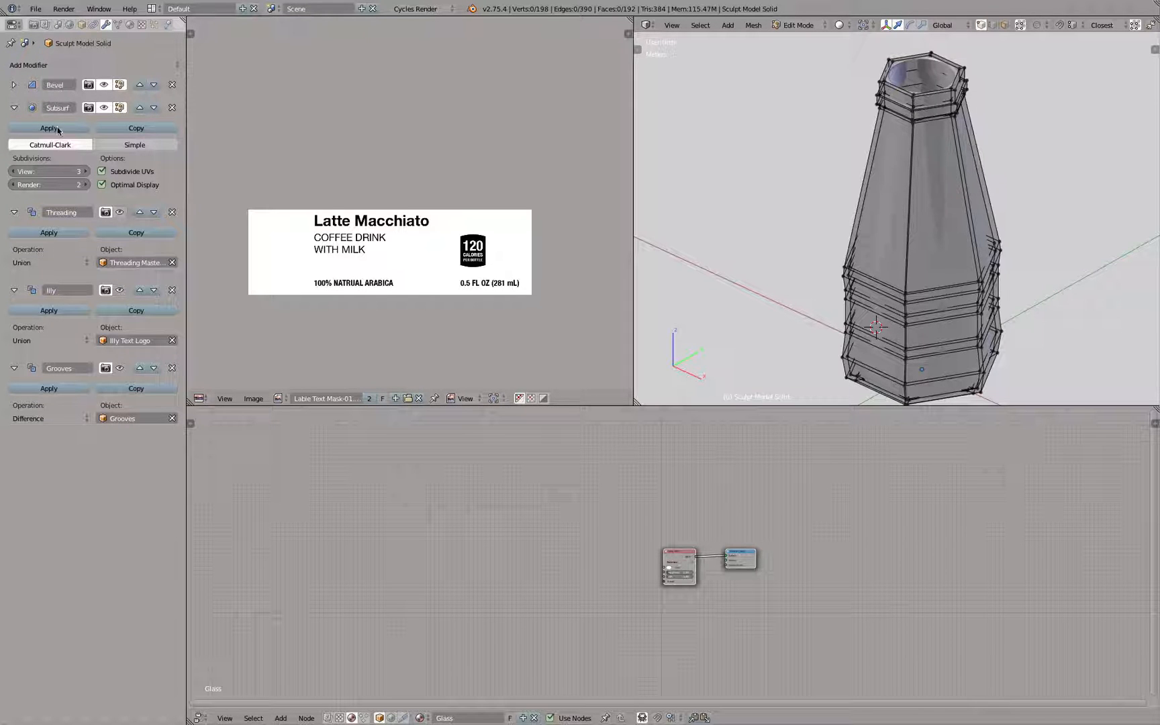
pyautogui.press('Tab')
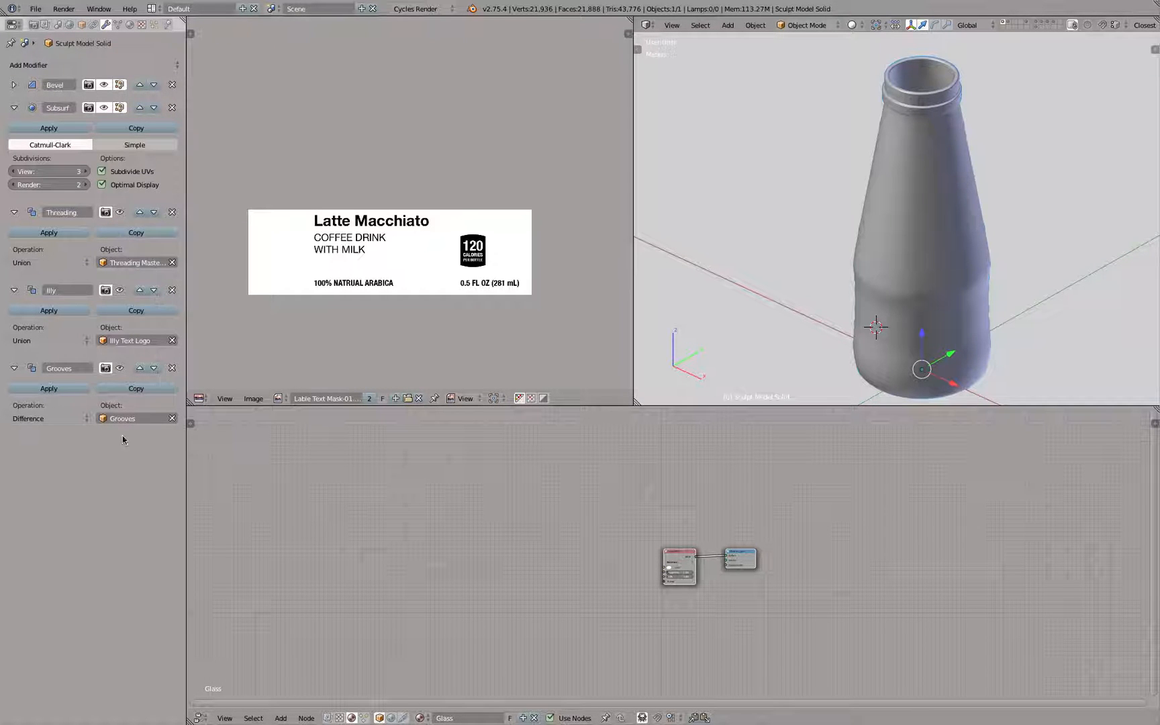
pyautogui.press('Tab')
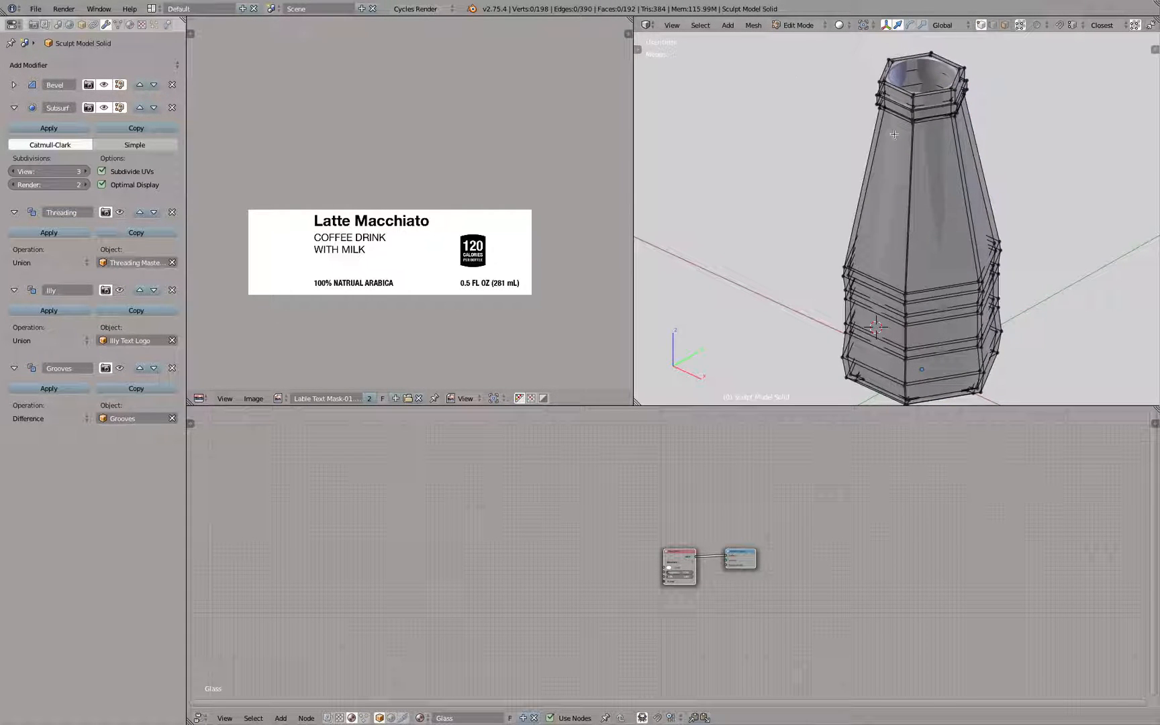
pyautogui.press('Tab')
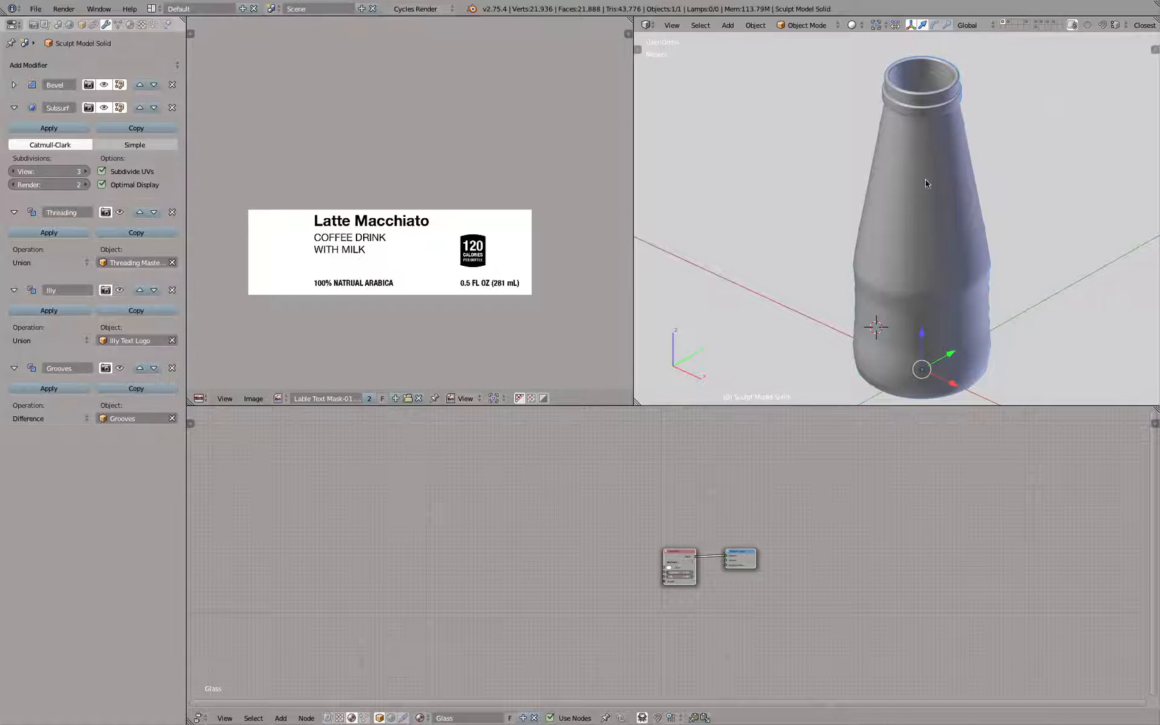
pyautogui.press('z')
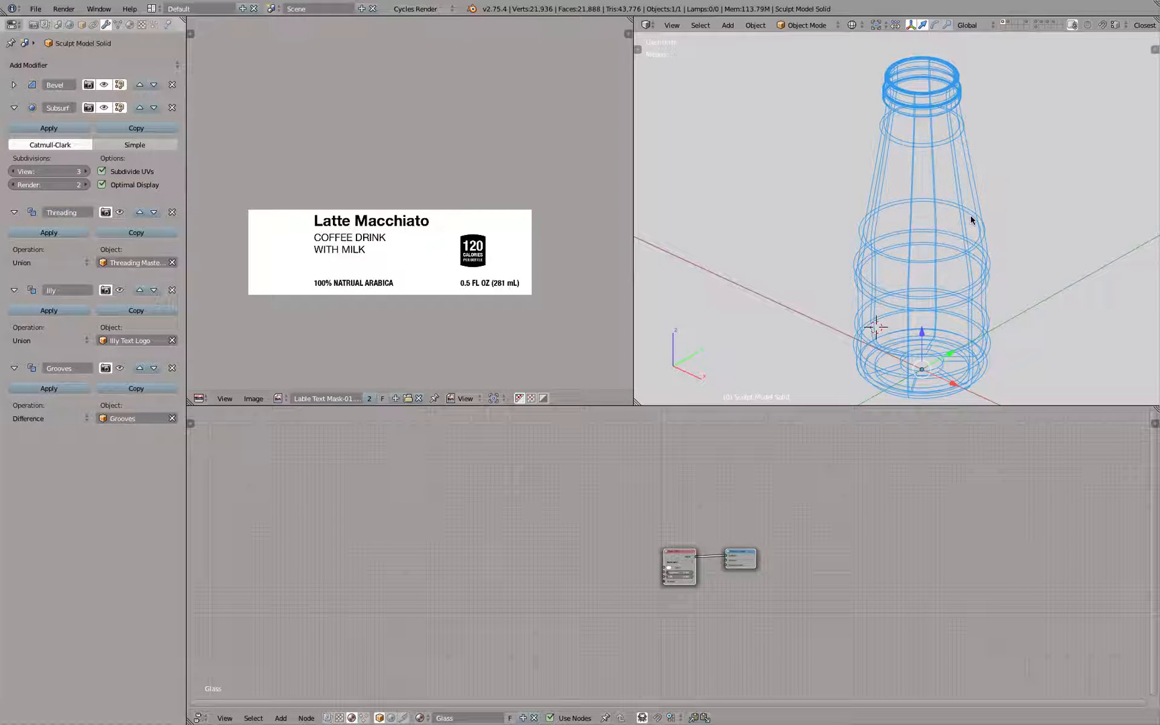
pyautogui.press('z')
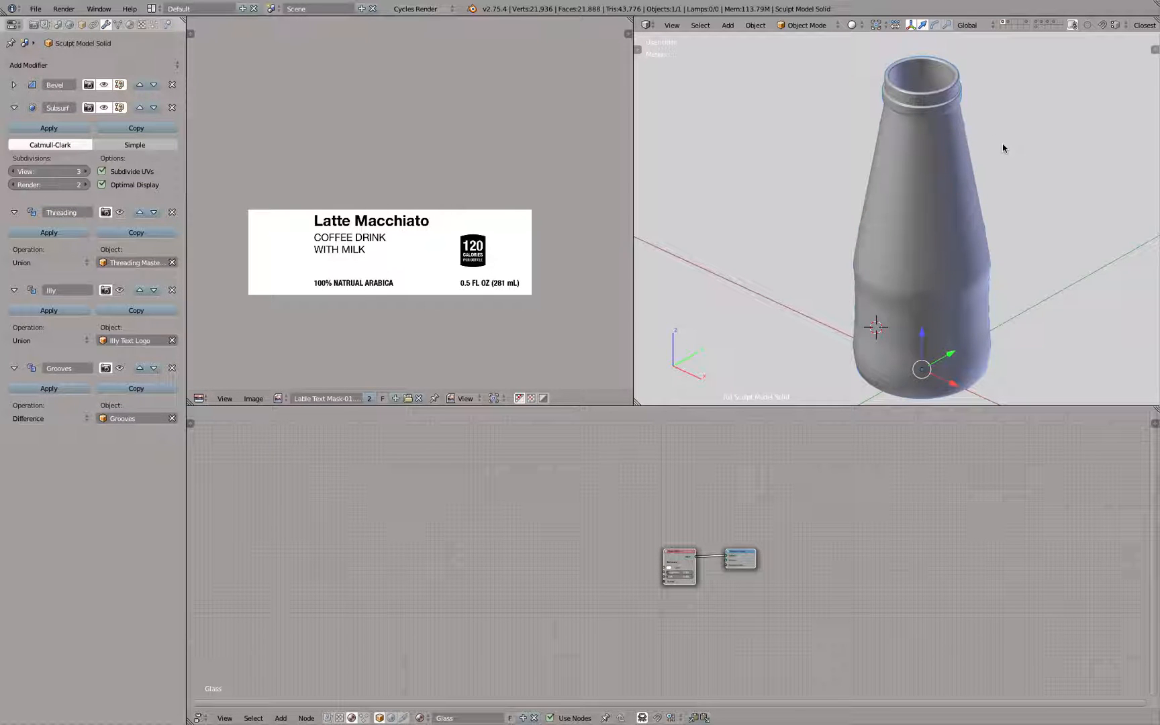
# Step: Duplicate the bottle in place as "Sculpt Model Solid Shrink Target" and move the copy to layer 15
pyautogui.hotkey('shift', 'd')
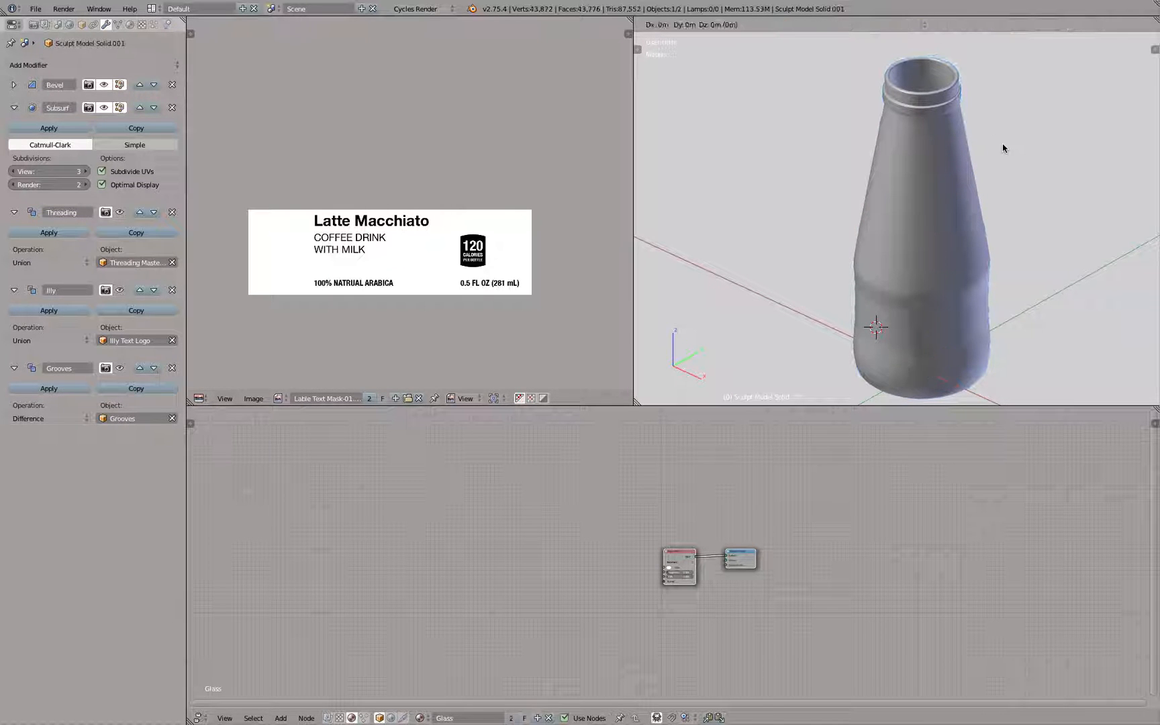
pyautogui.rightClick(1002, 143)
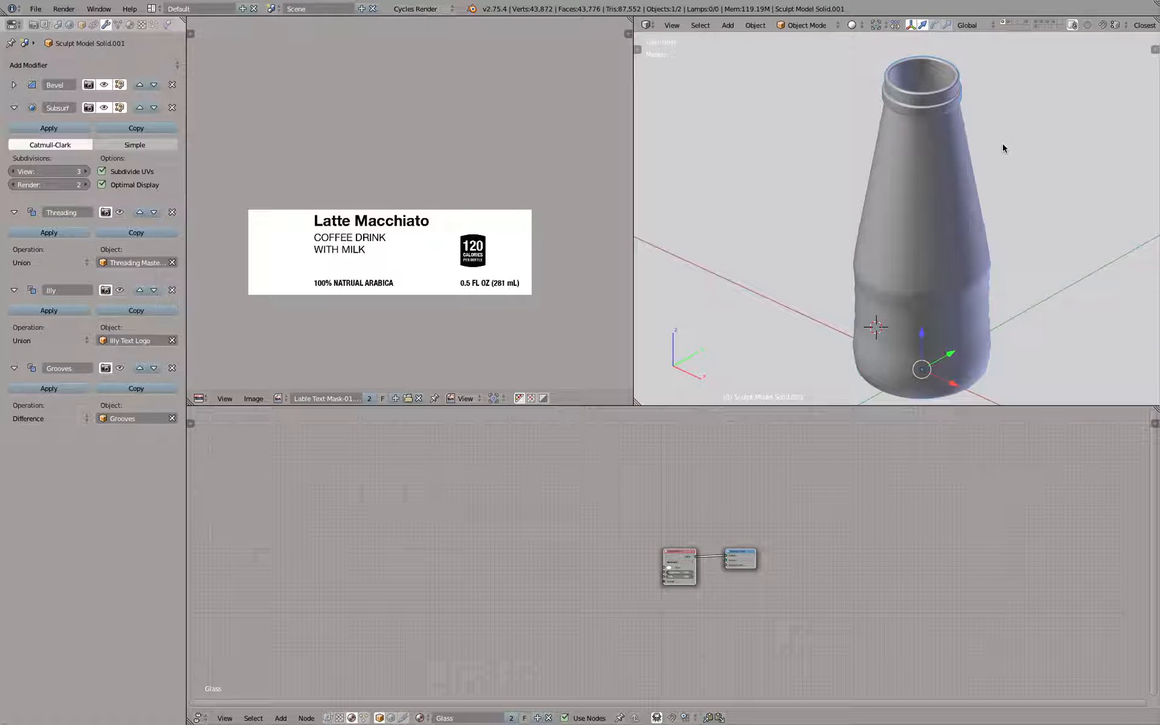
pyautogui.click(83, 25)
pyautogui.click(108, 64)
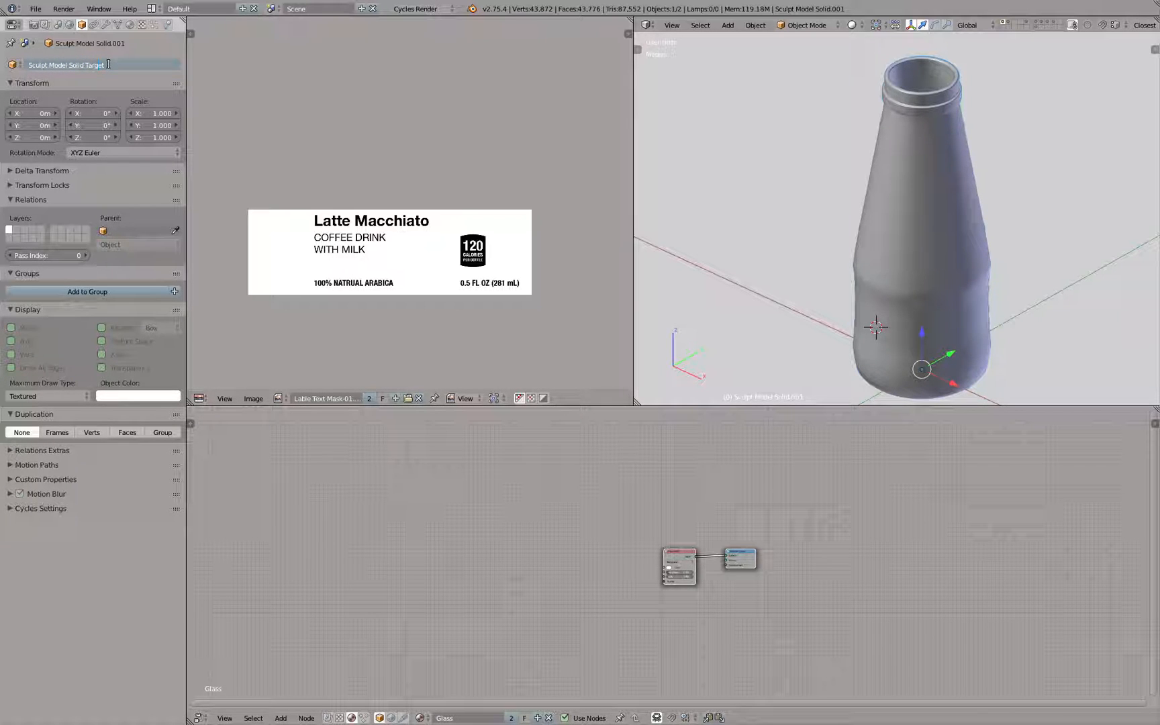
pyautogui.write('Shrink')
pyautogui.press('Return')
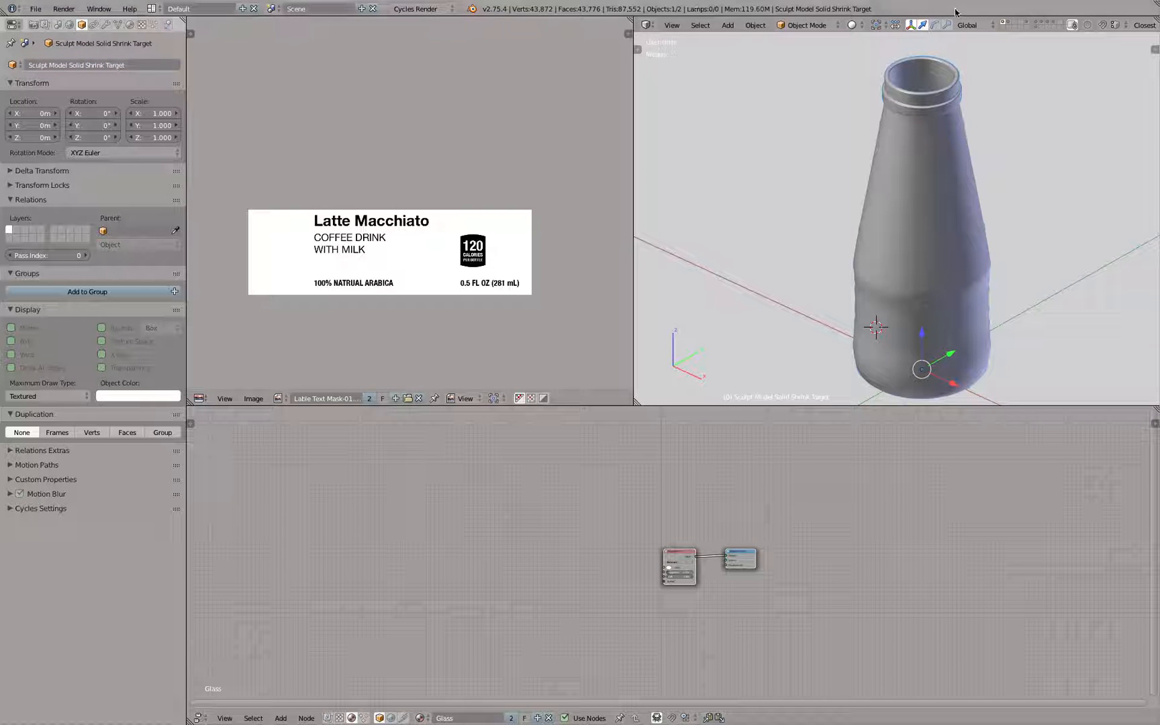
pyautogui.press('m')
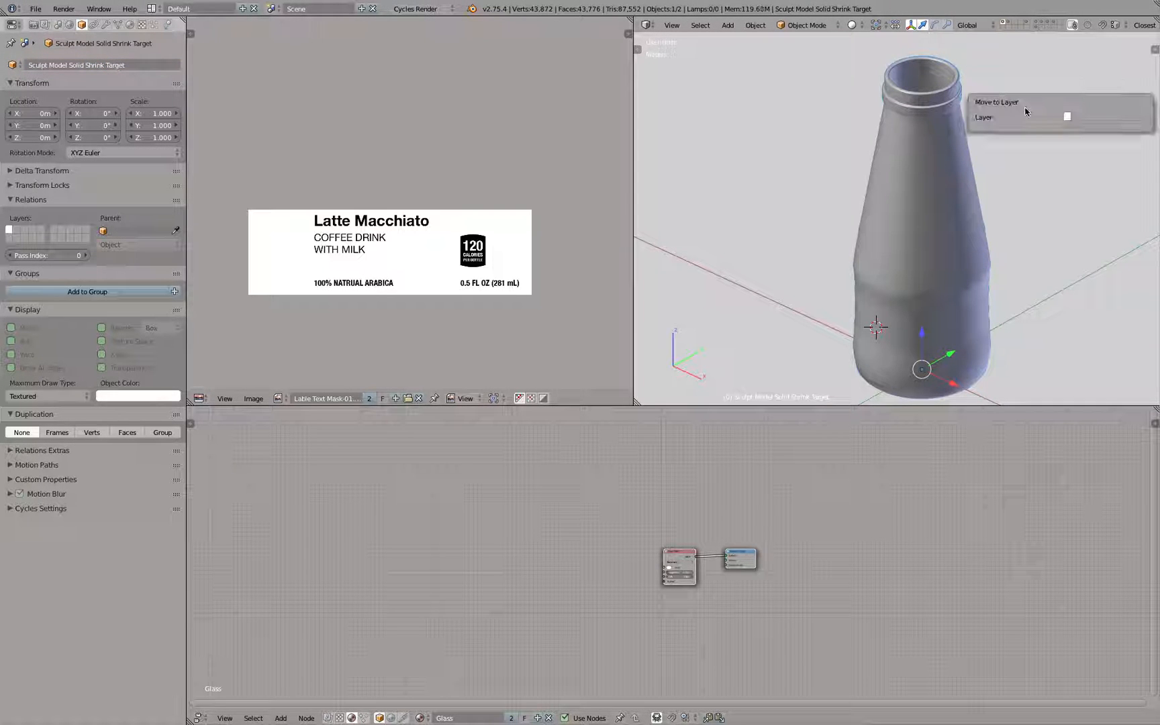
pyautogui.click(1100, 125)
# Step: Show layer 6 alongside the bottle and set the illy lettering's Shrinkwrap target to Sculpt Model Solid Shrink Target
pyautogui.click(1035, 24)
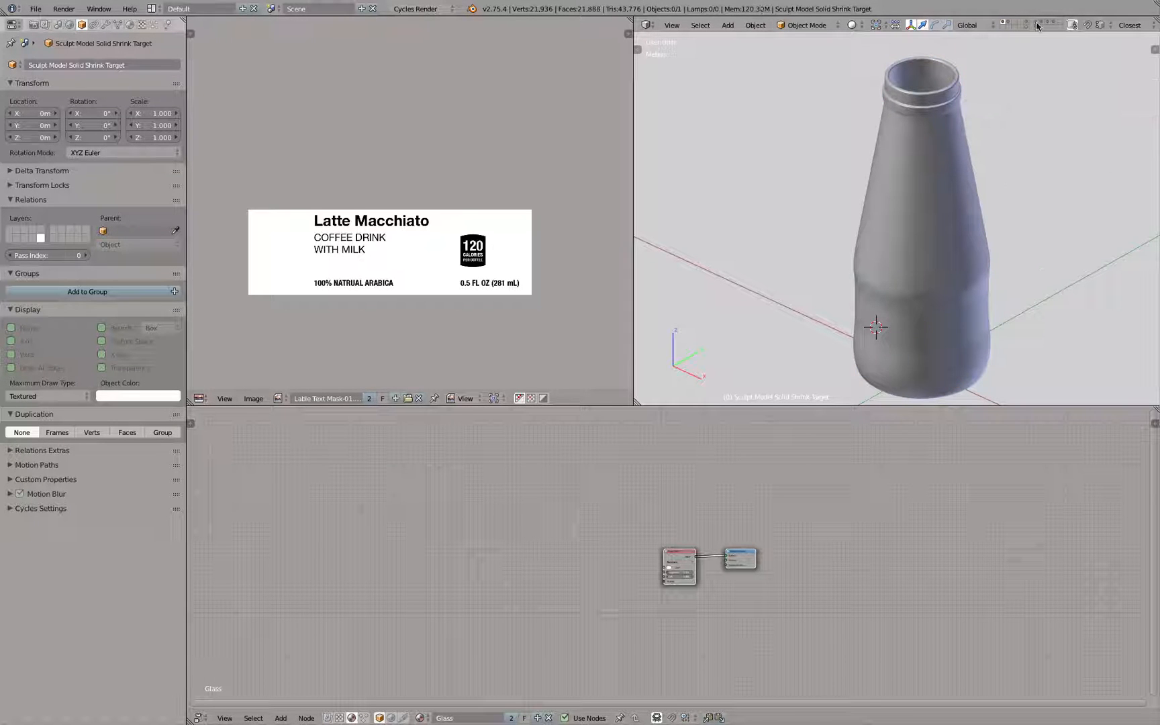
pyautogui.rightClick(887, 168)
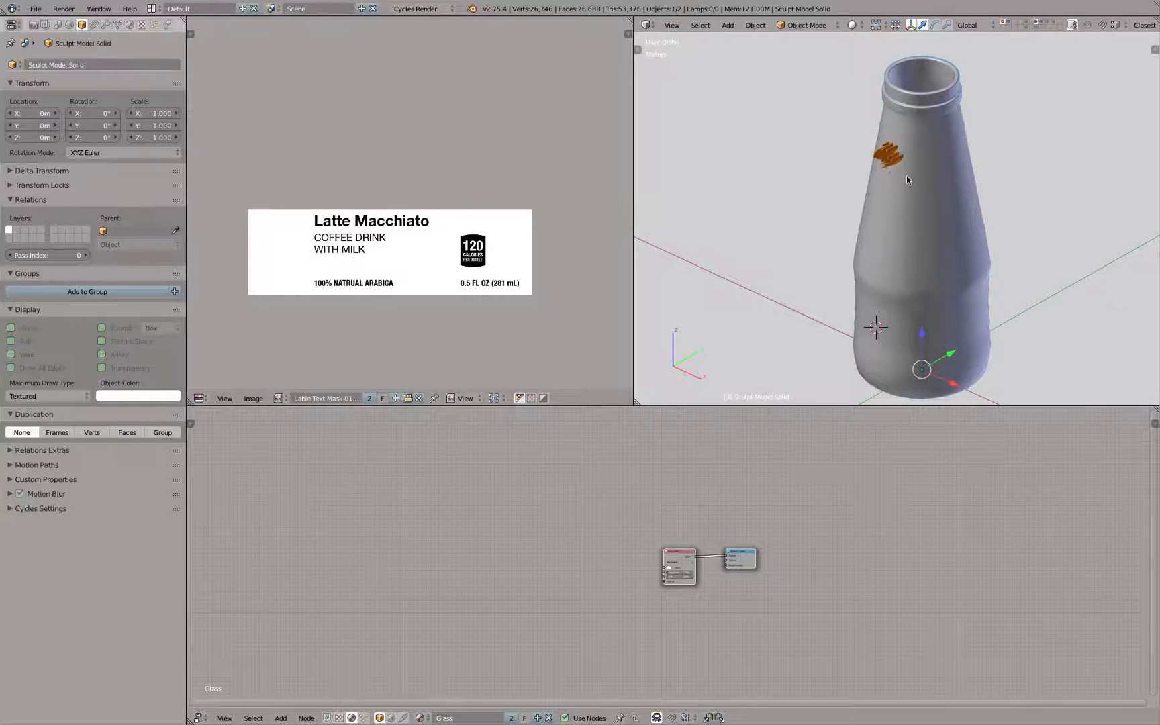
pyautogui.press('z')
pyautogui.moveTo(911, 178); pyautogui.dragTo(846, 160, button='middle')
pyautogui.rightClick(836, 136)
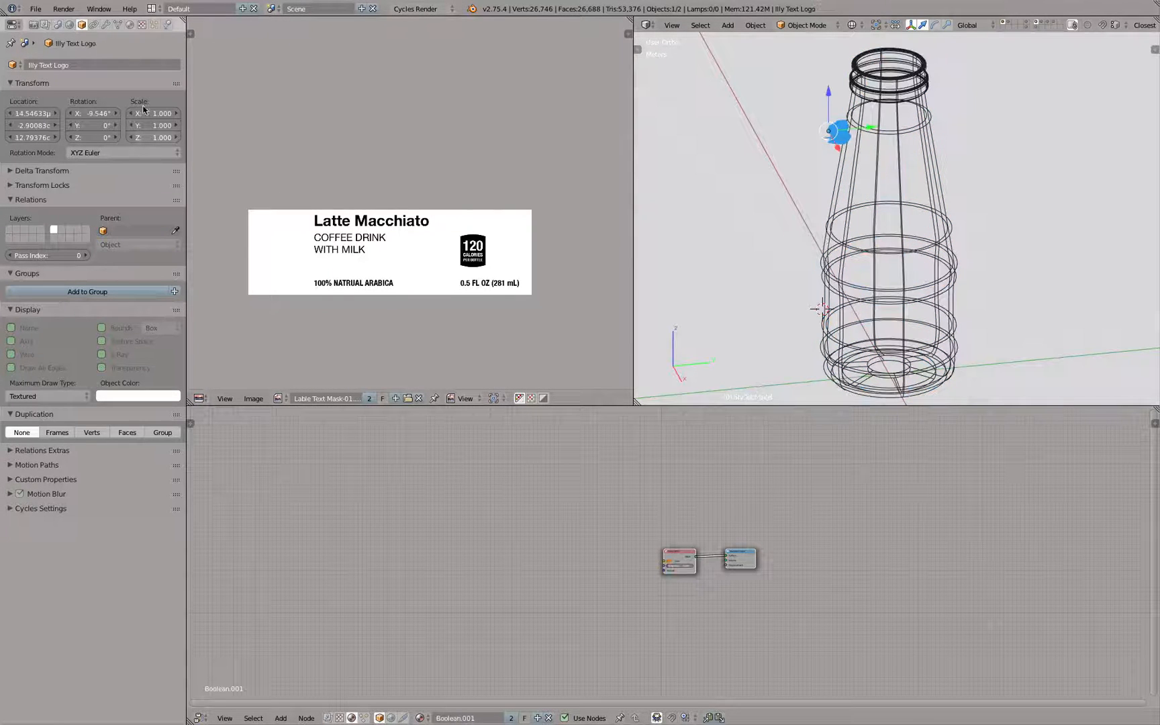
pyautogui.click(105, 25)
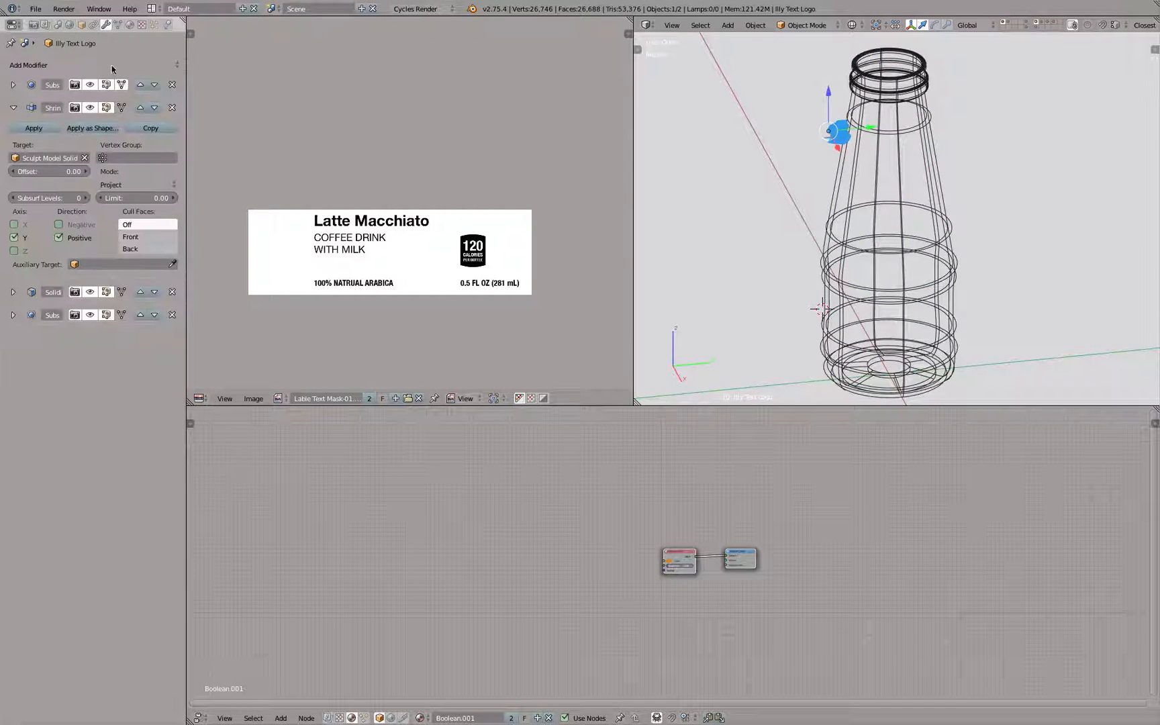
pyautogui.click(35, 160)
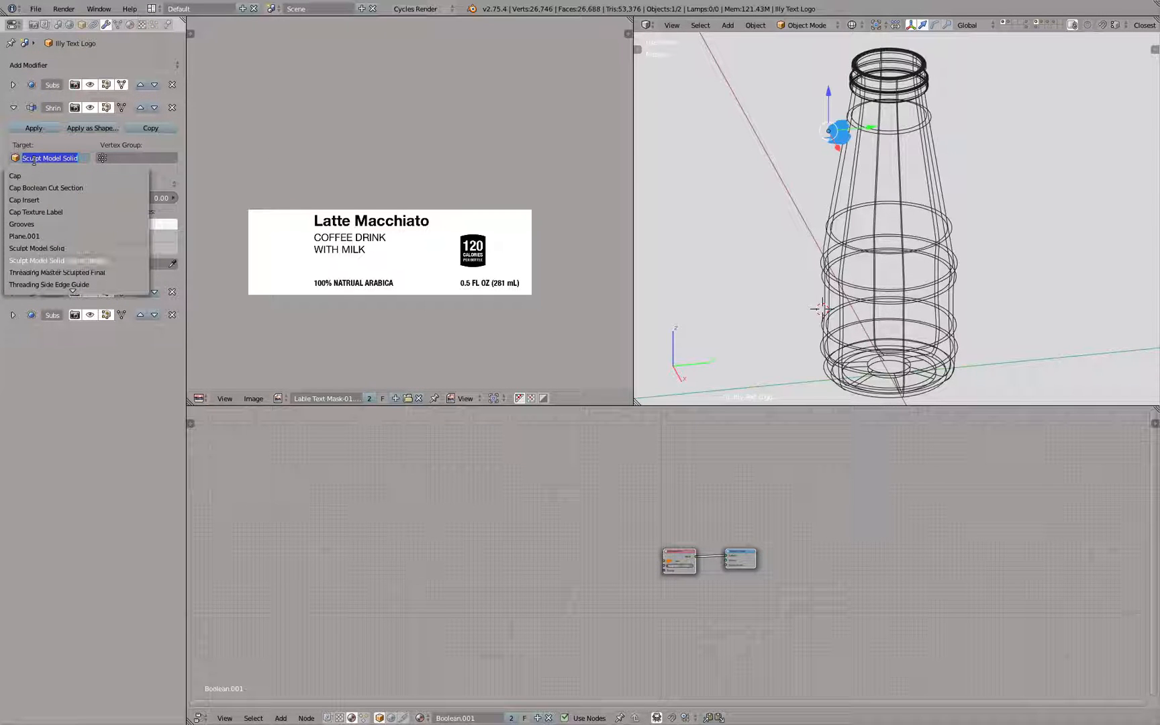
pyautogui.click(41, 260)
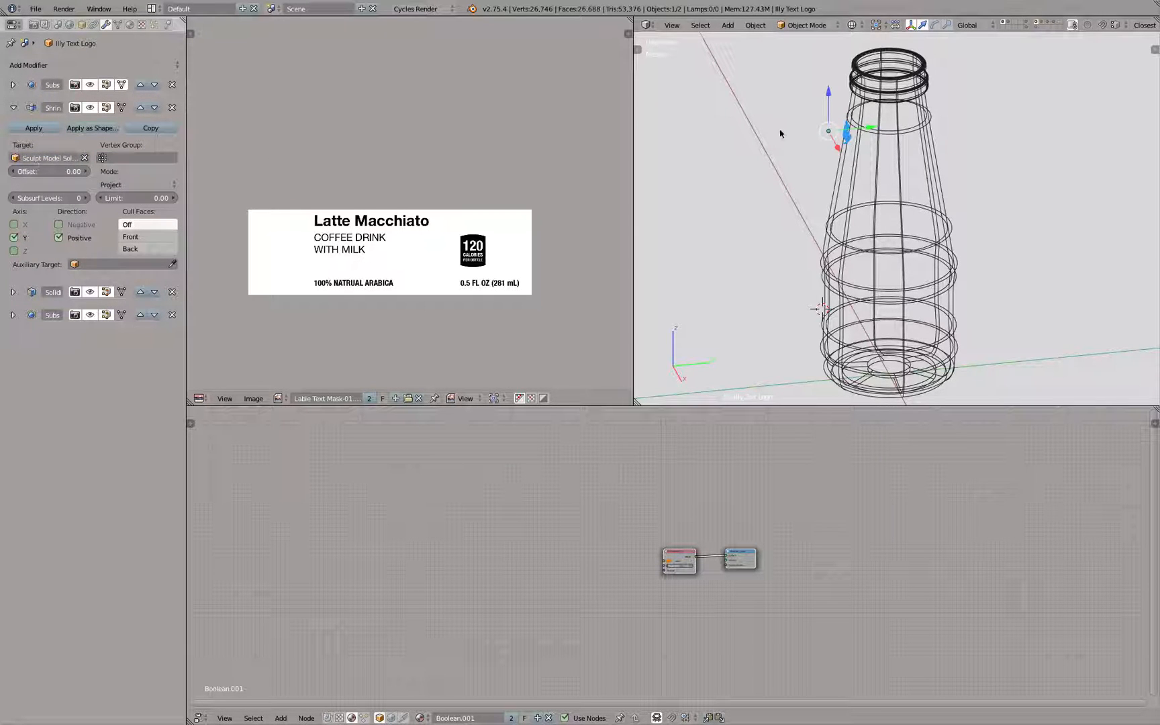
pyautogui.moveTo(780, 129); pyautogui.dragTo(834, 137, button='middle')
pyautogui.press('z')
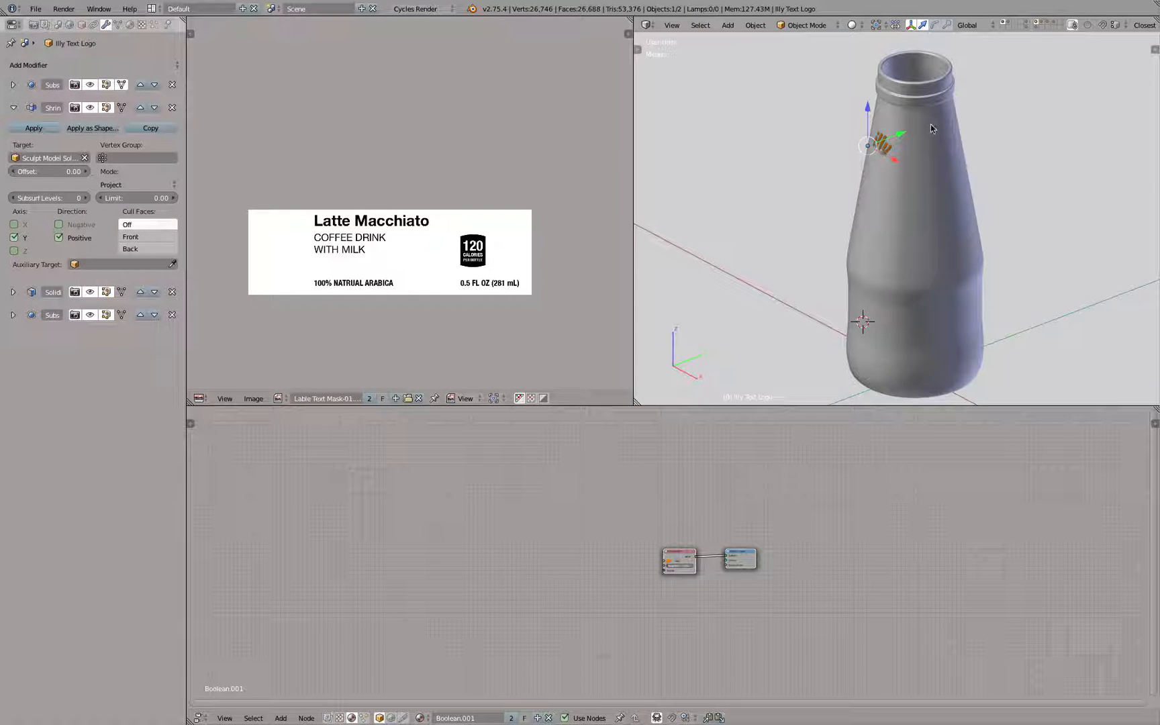
# Step: Show layer 16 and delete the flat illy logo and issimo lettering pieces, keeping the grooves ring
pyautogui.click(1036, 22)
pyautogui.click(1035, 27)
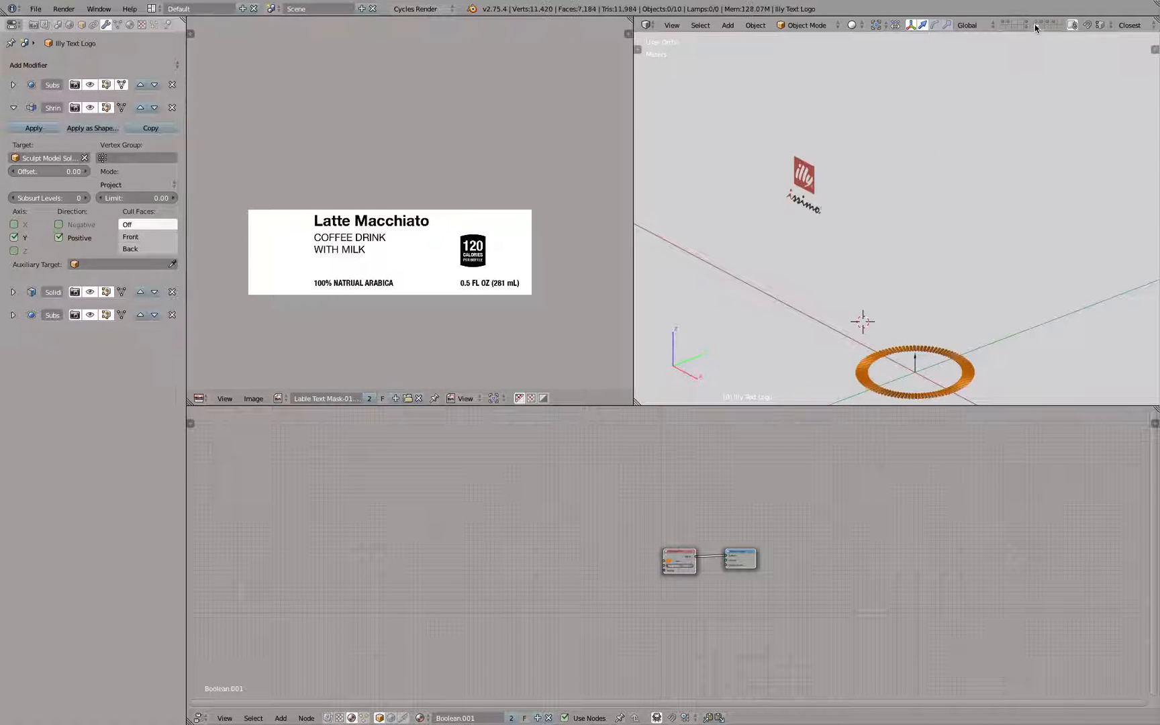
pyautogui.keyDown('shift'); pyautogui.click(1028, 27); pyautogui.keyUp('shift')
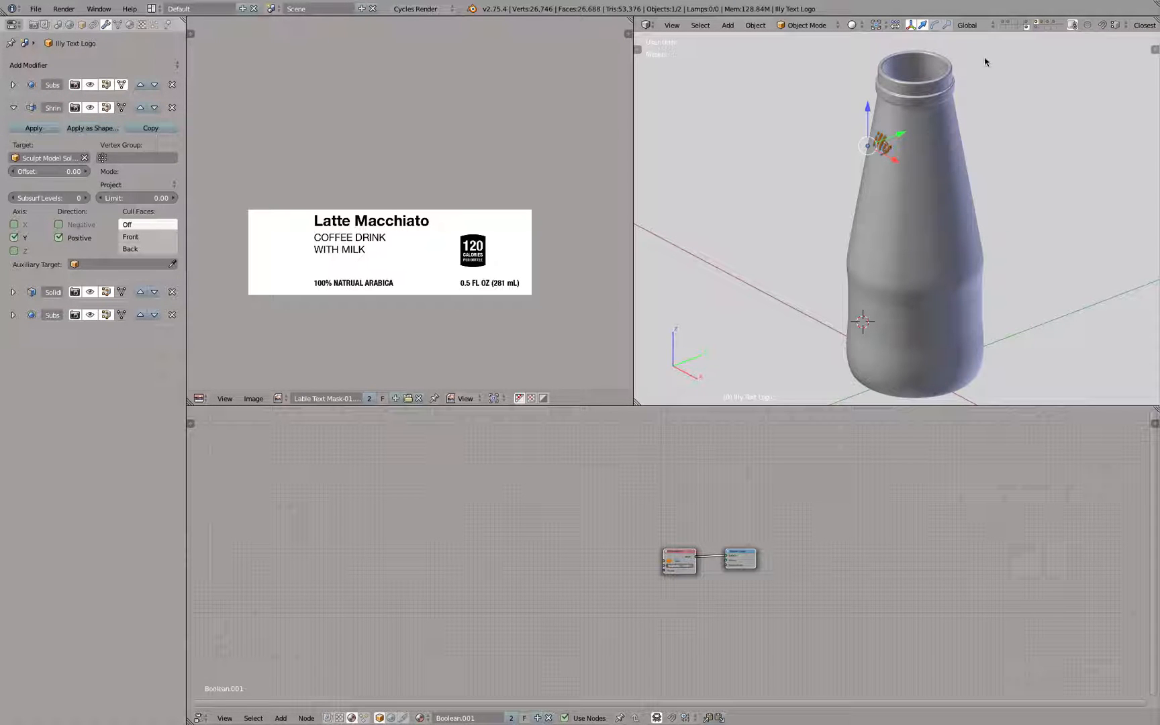
pyautogui.click(1000, 24)
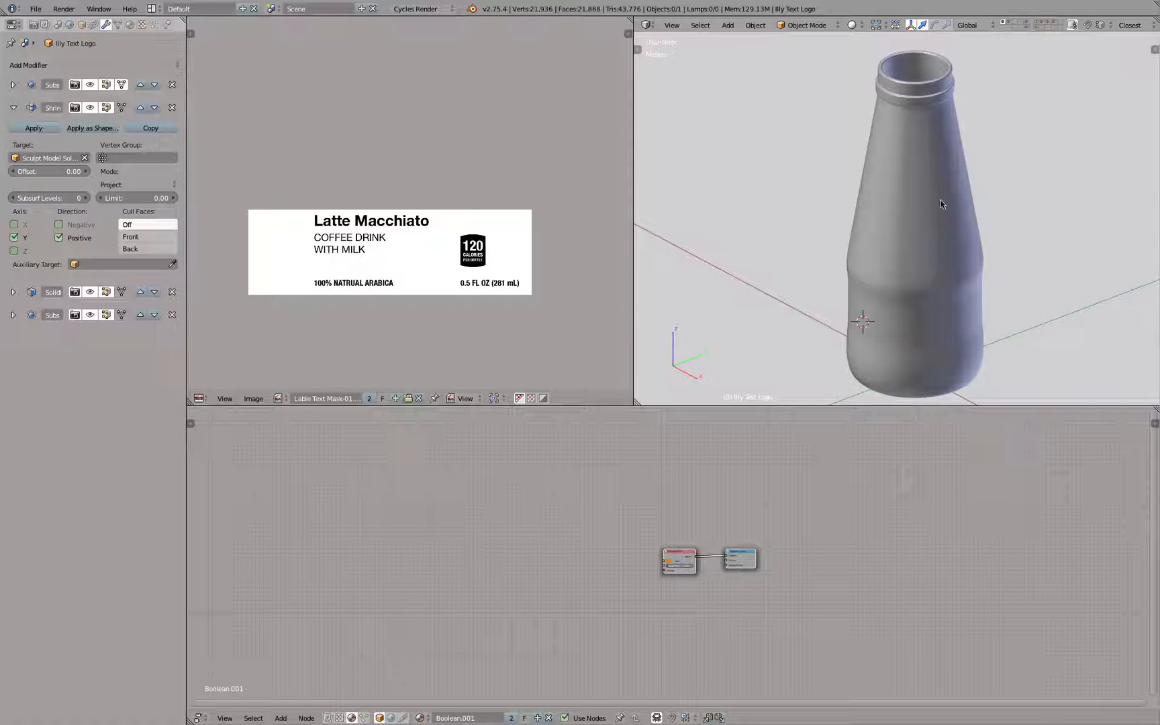
pyautogui.click(1037, 27)
pyautogui.scroll(-2, 997, 241)
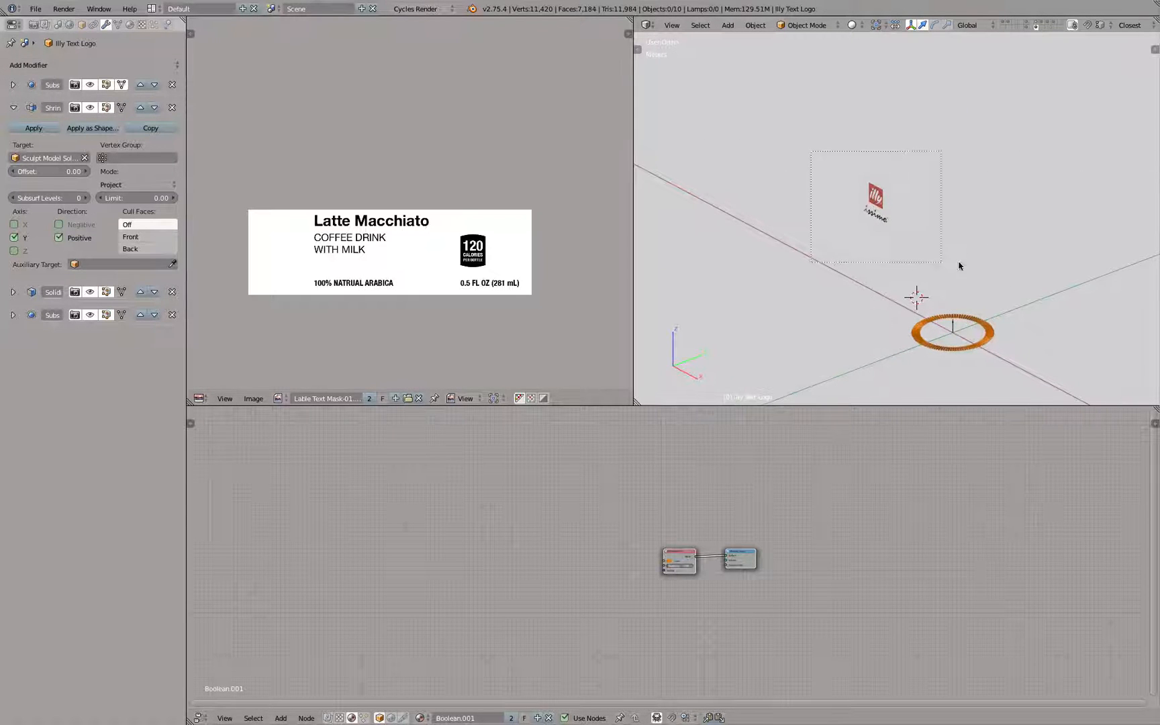
pyautogui.moveTo(958, 262); pyautogui.dragTo(967, 267)
pyautogui.press('x')
pyautogui.click(1039, 187)
# Step: Move the grooves ring and the empty at its centre to layer 5
pyautogui.press('b')
pyautogui.moveTo(881, 311); pyautogui.dragTo(1041, 371)
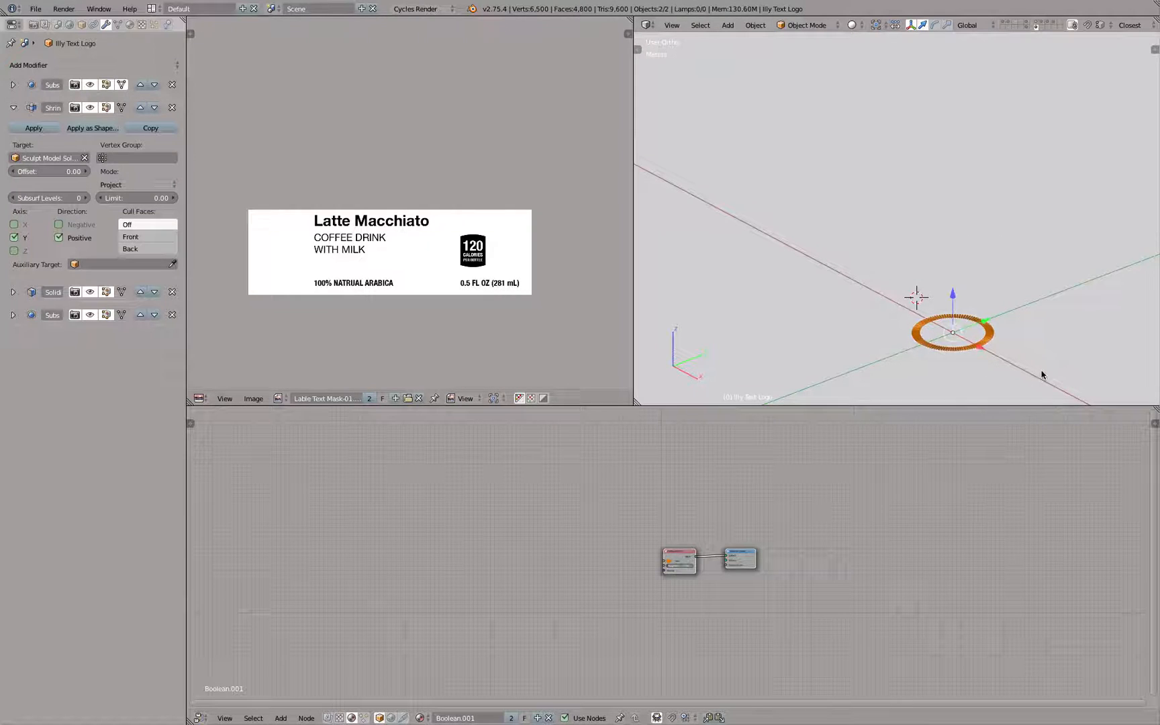
pyautogui.press('m')
pyautogui.press('5')
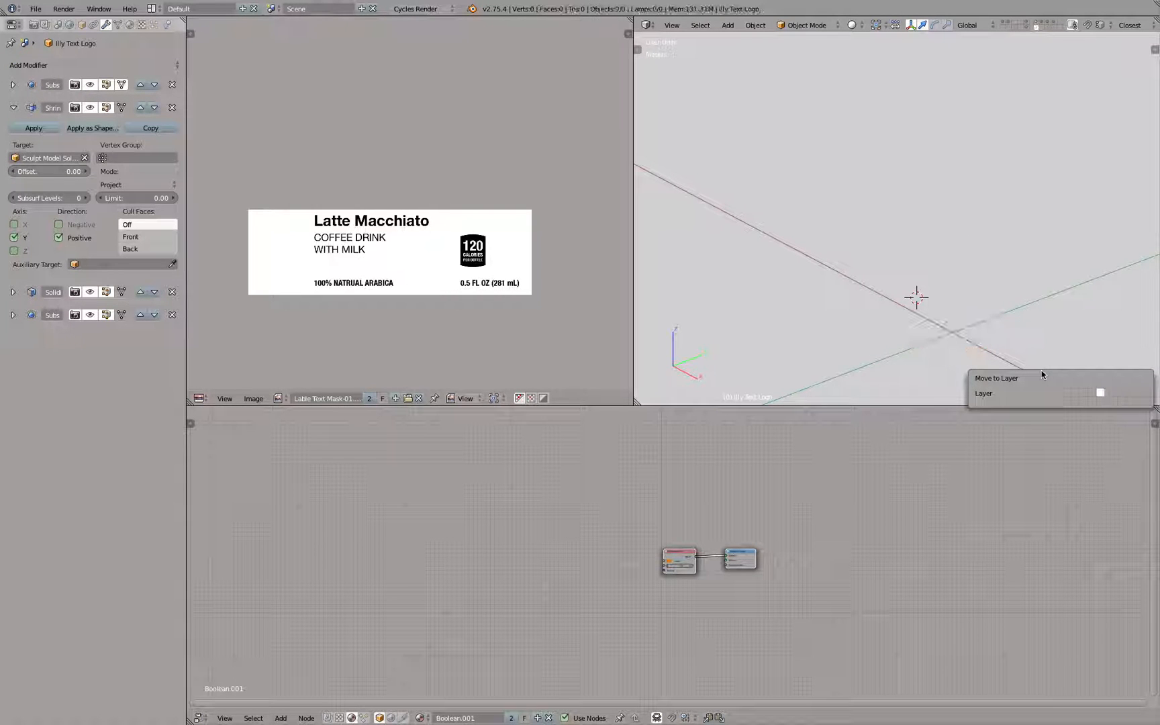
# Step: Show layer 6 and move the illy lettering off it to another layer
pyautogui.click(1027, 26)
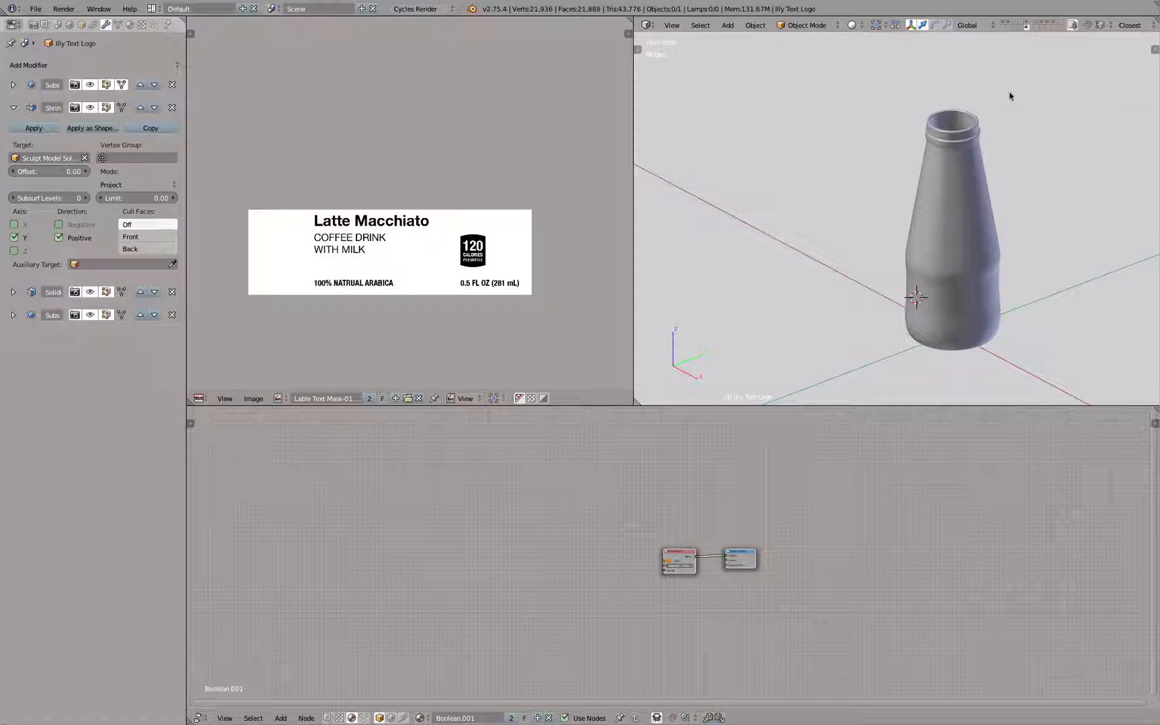
pyautogui.click(1037, 24)
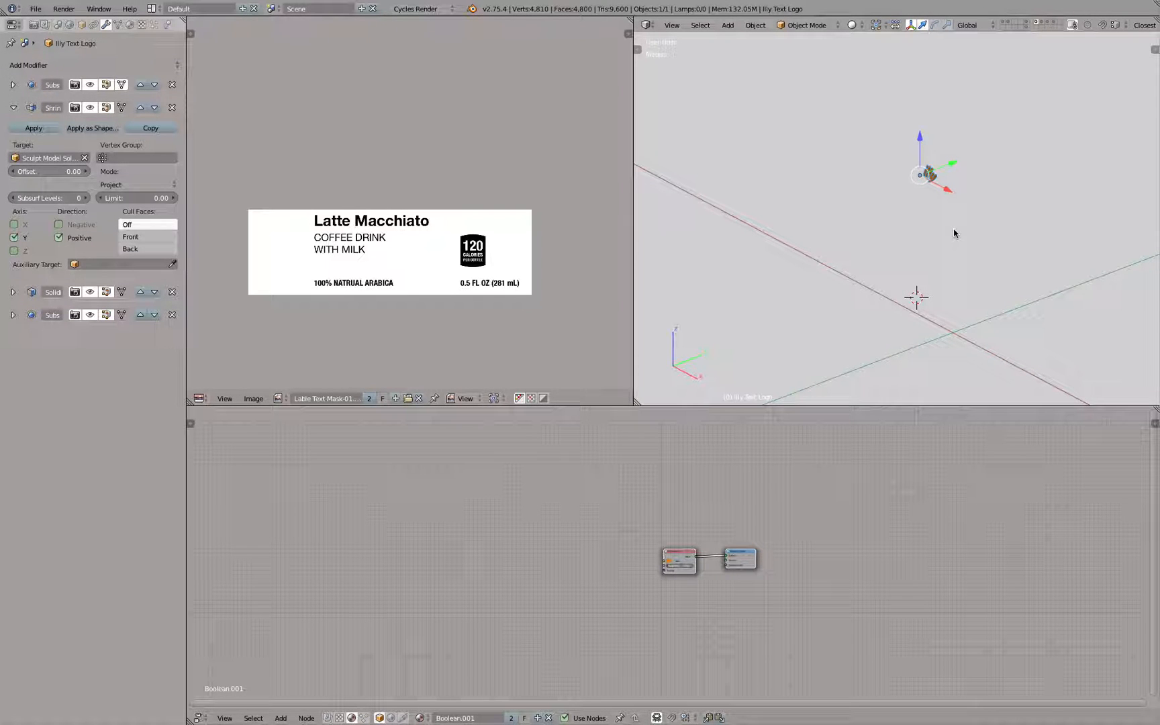
pyautogui.press('x')
pyautogui.press('Return')
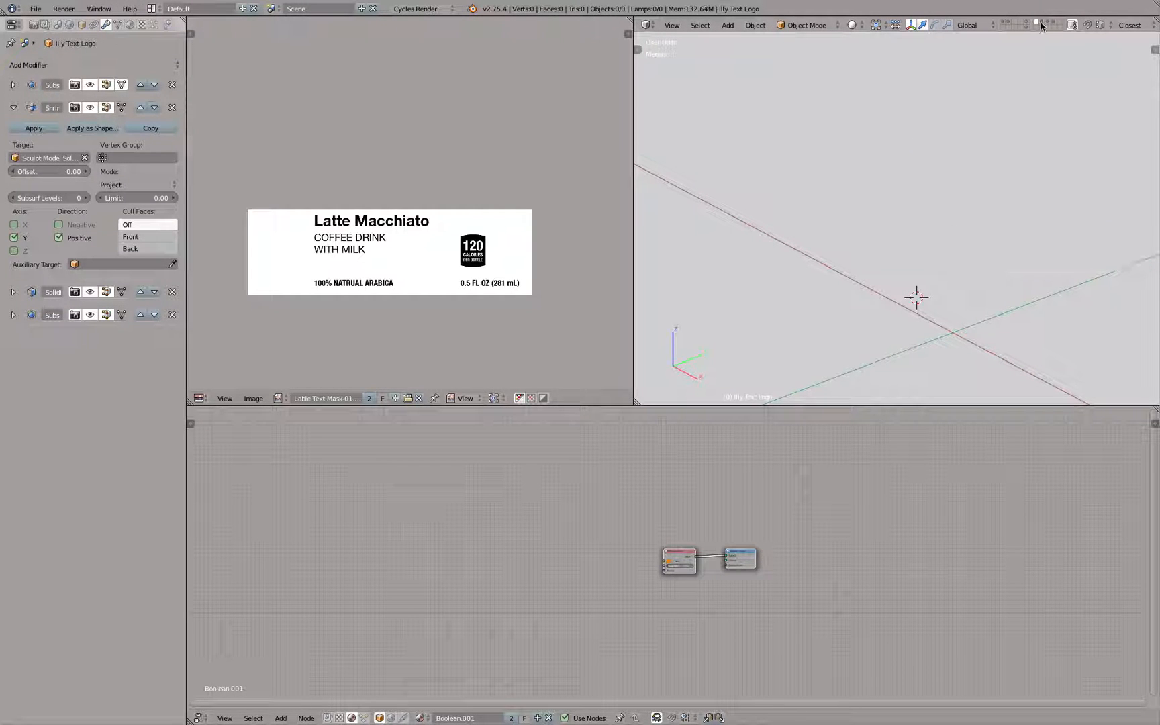
# Step: Select the cap insert on layer 7 and move it to layer 3
pyautogui.hotkey('ctrl', 'z')
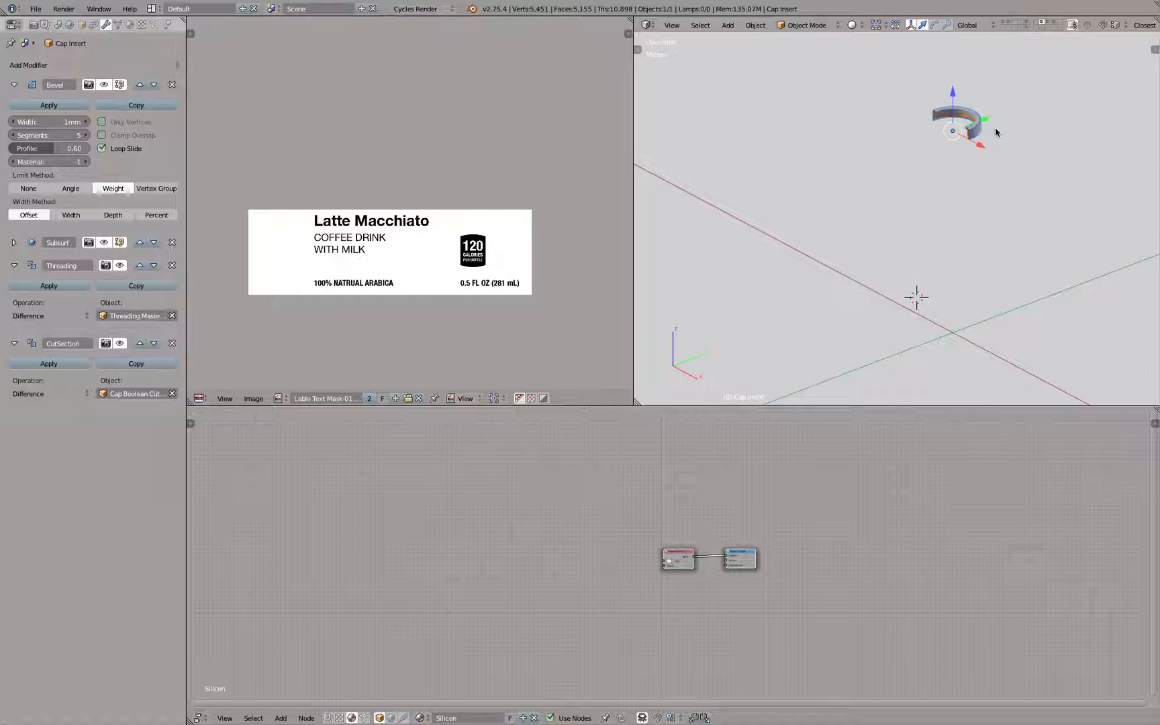
pyautogui.press('m')
pyautogui.press('2')
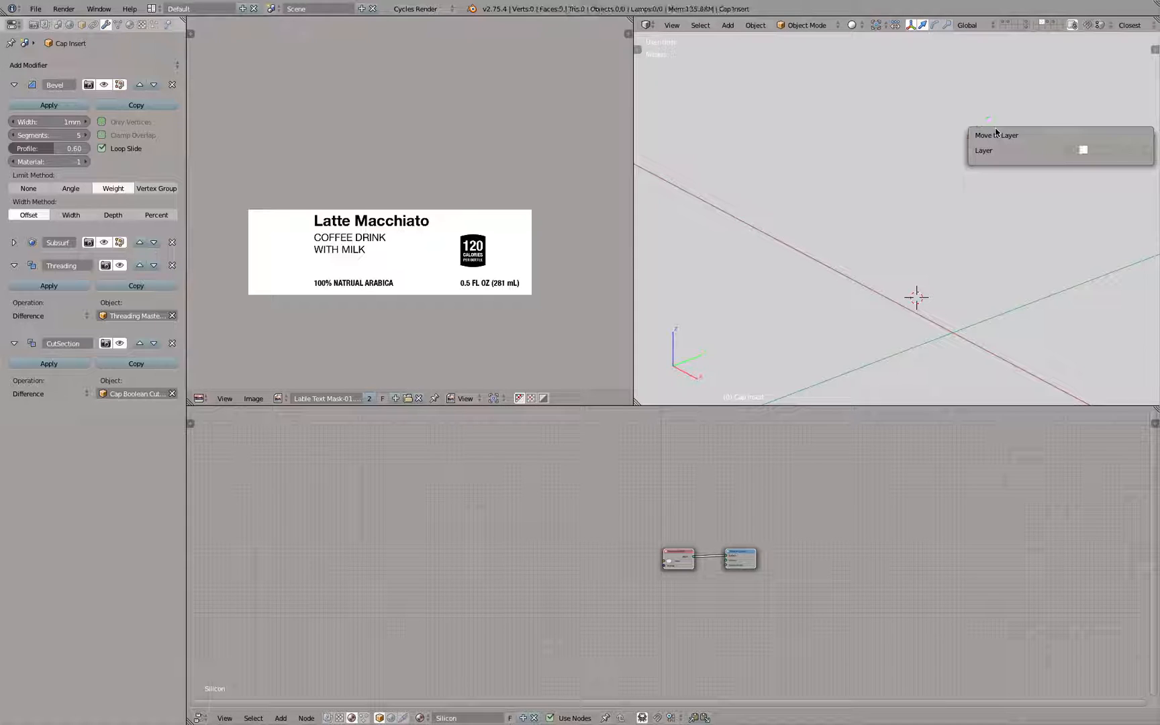
# Step: Show the two layers holding the small square piece and the half-cylinder surface, and delete both objects
pyautogui.click(1045, 23)
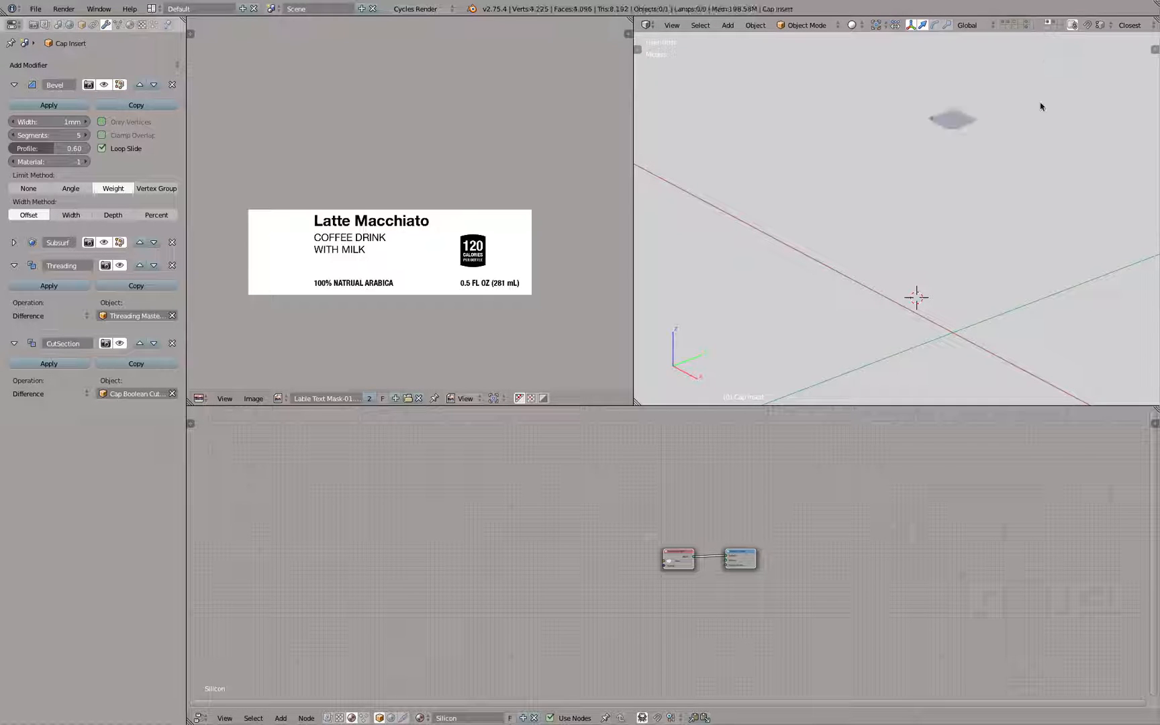
pyautogui.scroll(4, 977, 111)
pyautogui.keyDown('shift'); pyautogui.click(1052, 22); pyautogui.keyUp('shift')
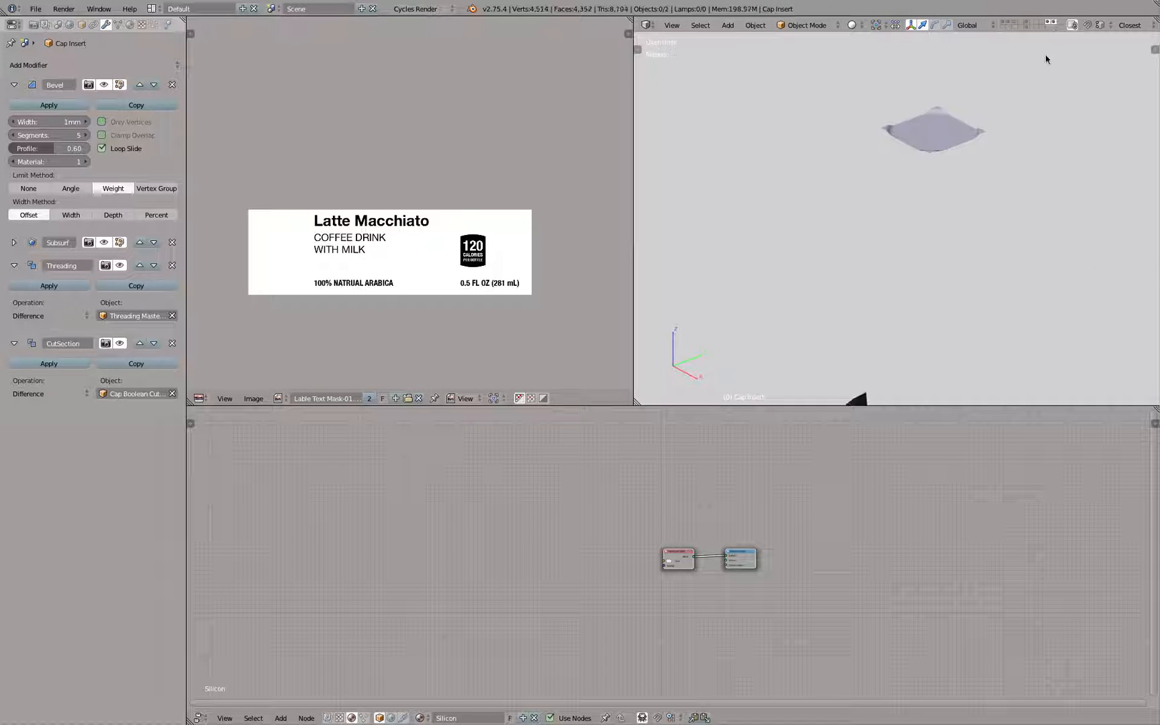
pyautogui.scroll(-5, 1035, 159)
pyautogui.press('a')
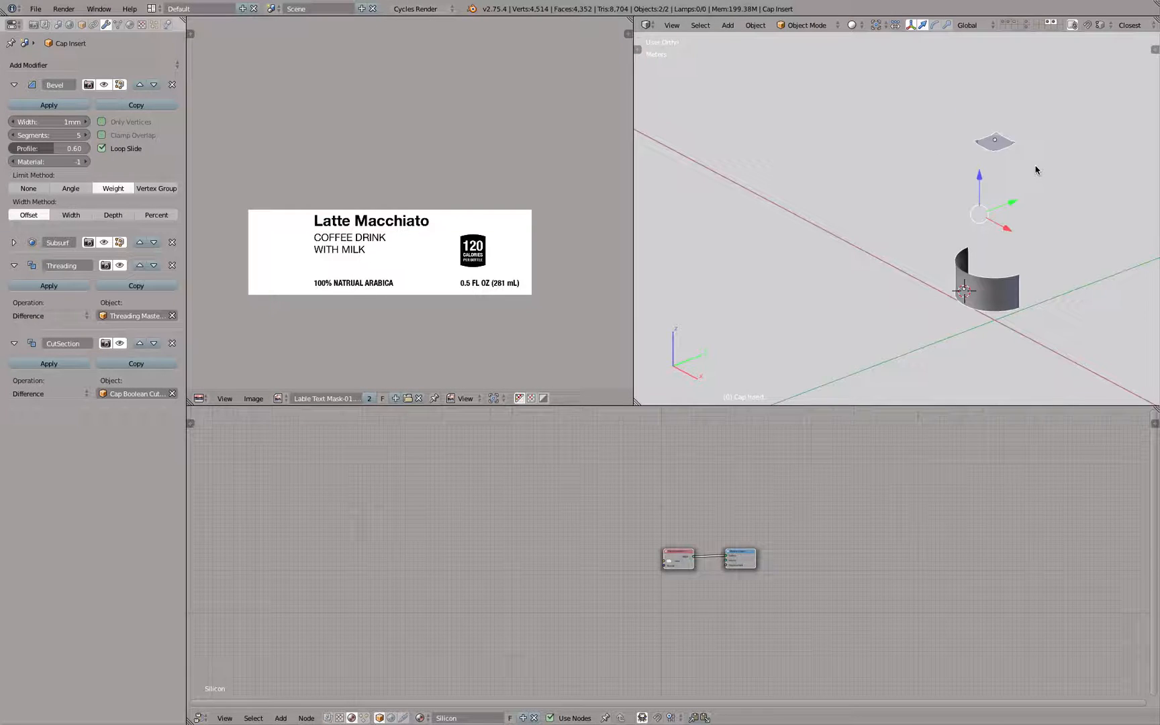
pyautogui.press('x')
pyautogui.click(1037, 170)
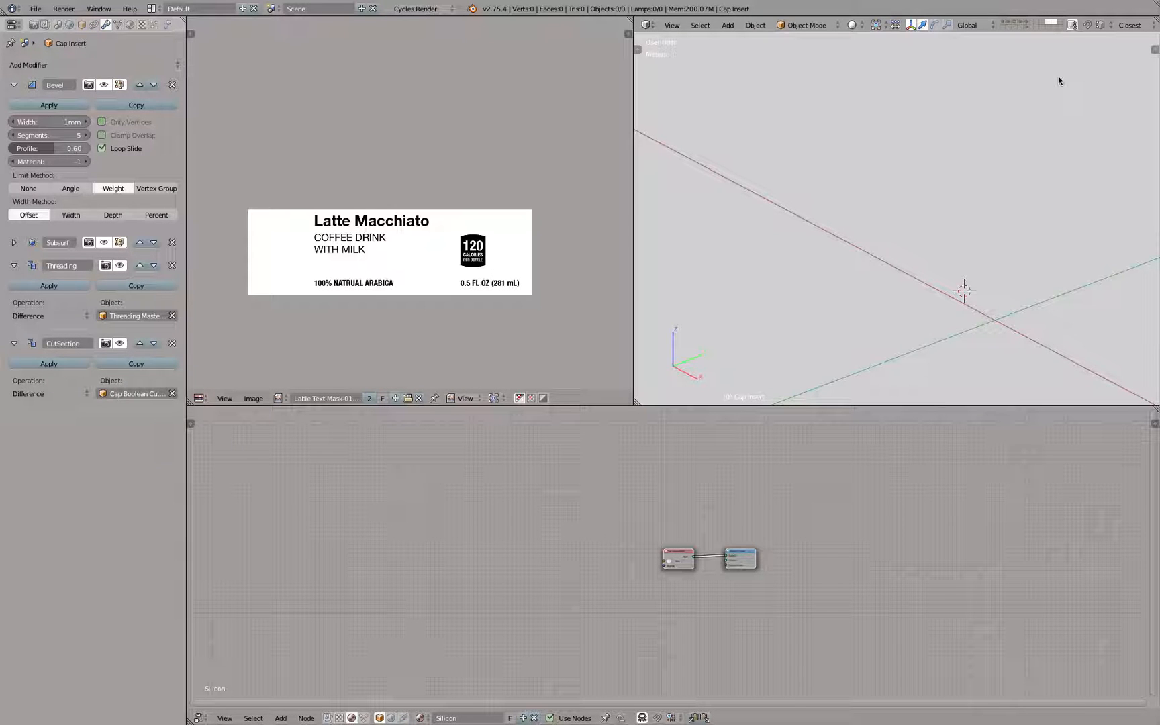
# Step: Move the Sculpt Model Solid Shrink Target bottle from layer 15 to layer 5 and show layer 5
pyautogui.click(1027, 27)
pyautogui.scroll(4, 999, 182)
pyautogui.rightClick(999, 185)
pyautogui.scroll(-3, 998, 184)
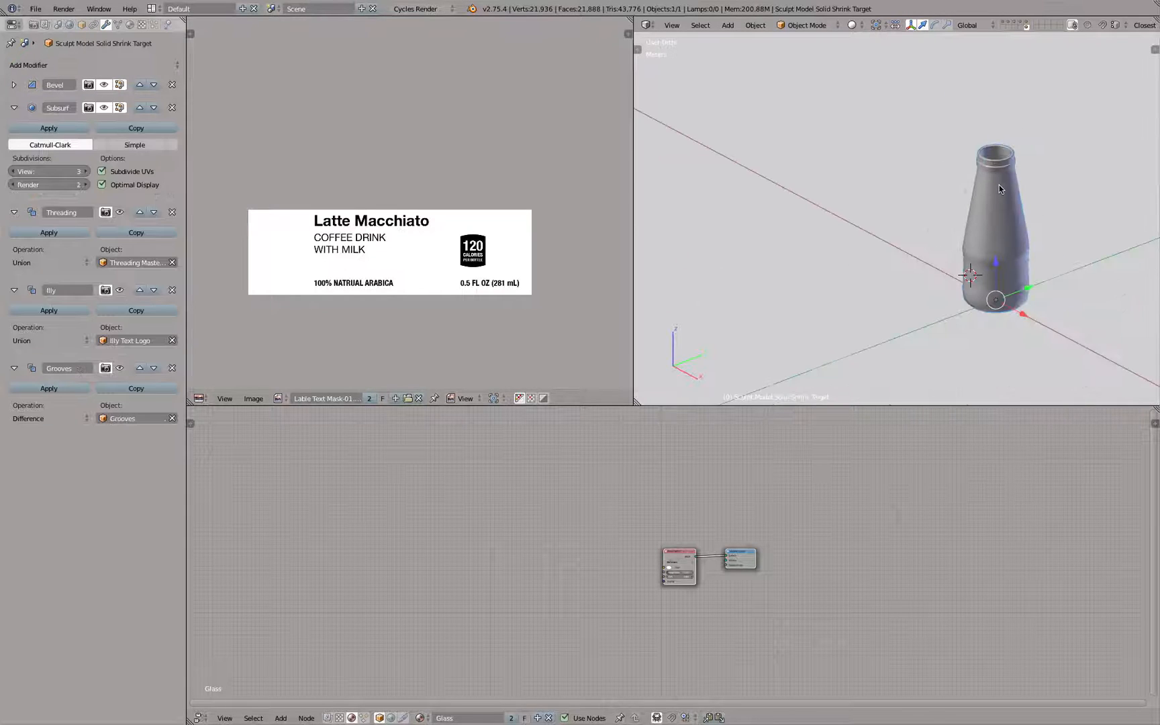
pyautogui.press('m')
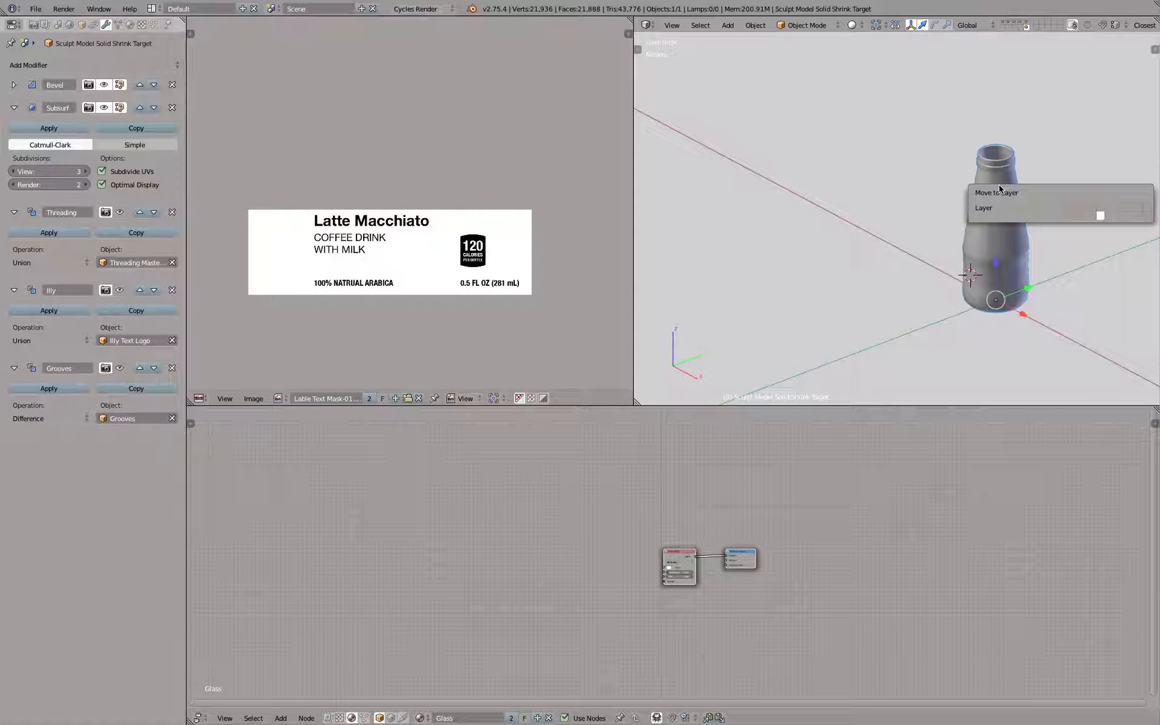
pyautogui.press('5')
pyautogui.click(1027, 23)
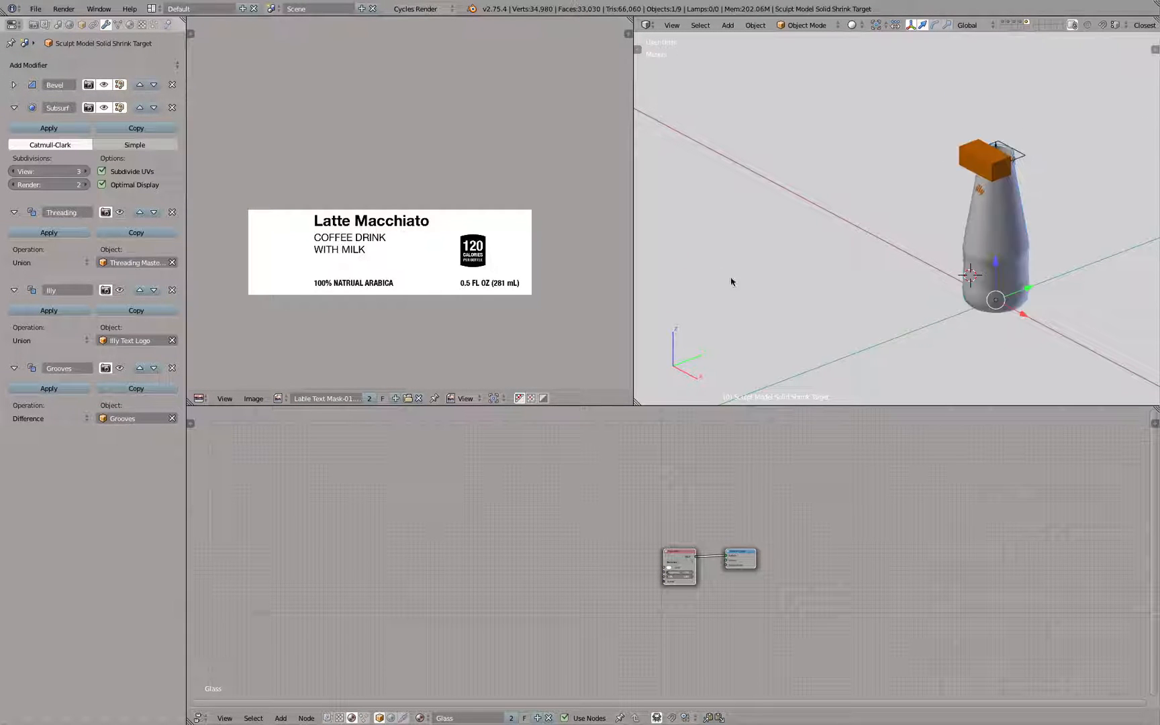
# Step: Set the maximum draw type of the Sculpt Model Solid Shrink Target bottle to Wire
pyautogui.scroll(5, 1044, 182)
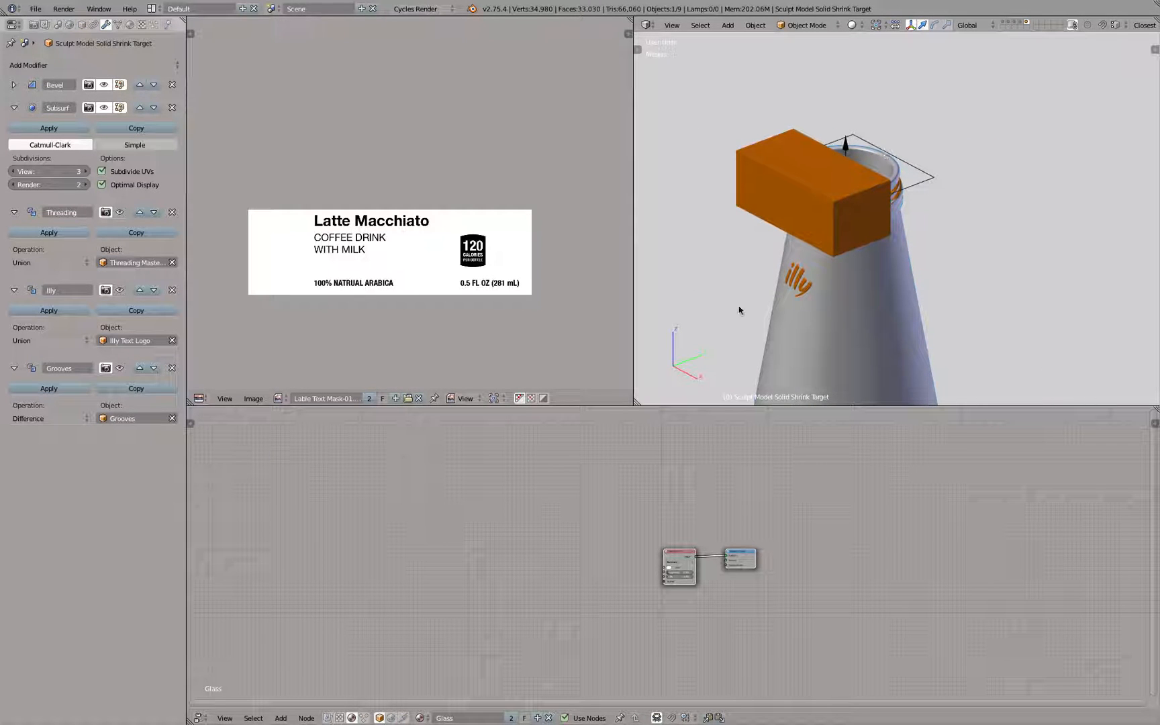
pyautogui.click(81, 24)
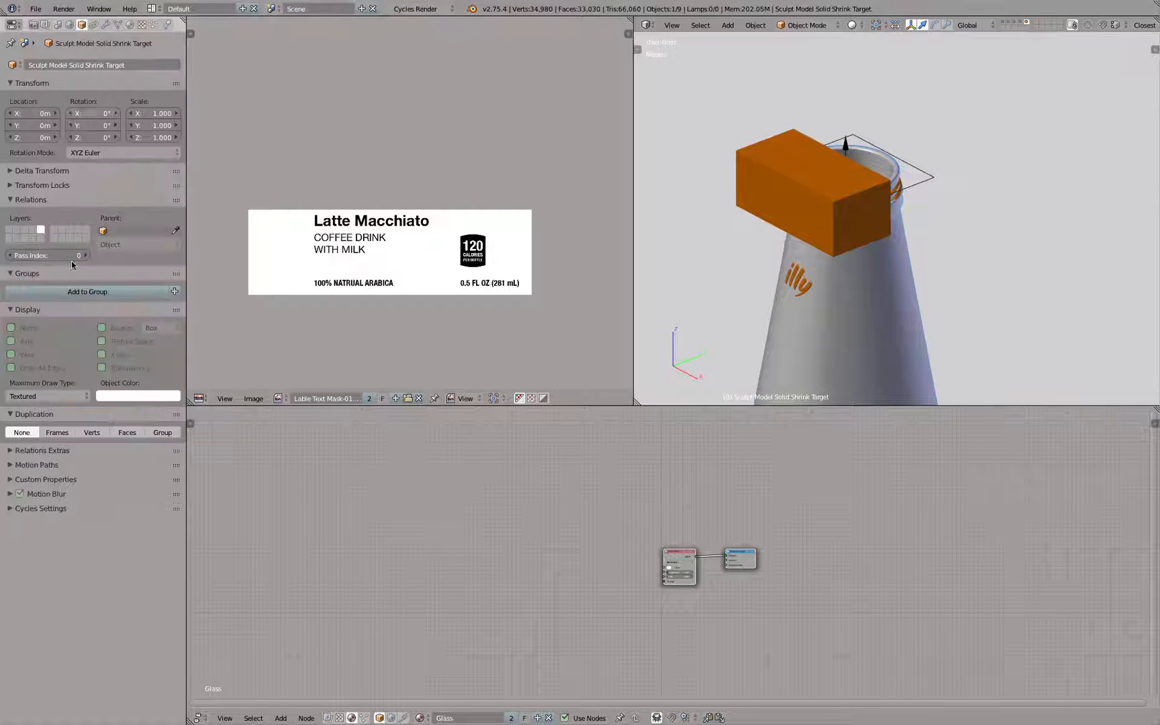
pyautogui.click(32, 395)
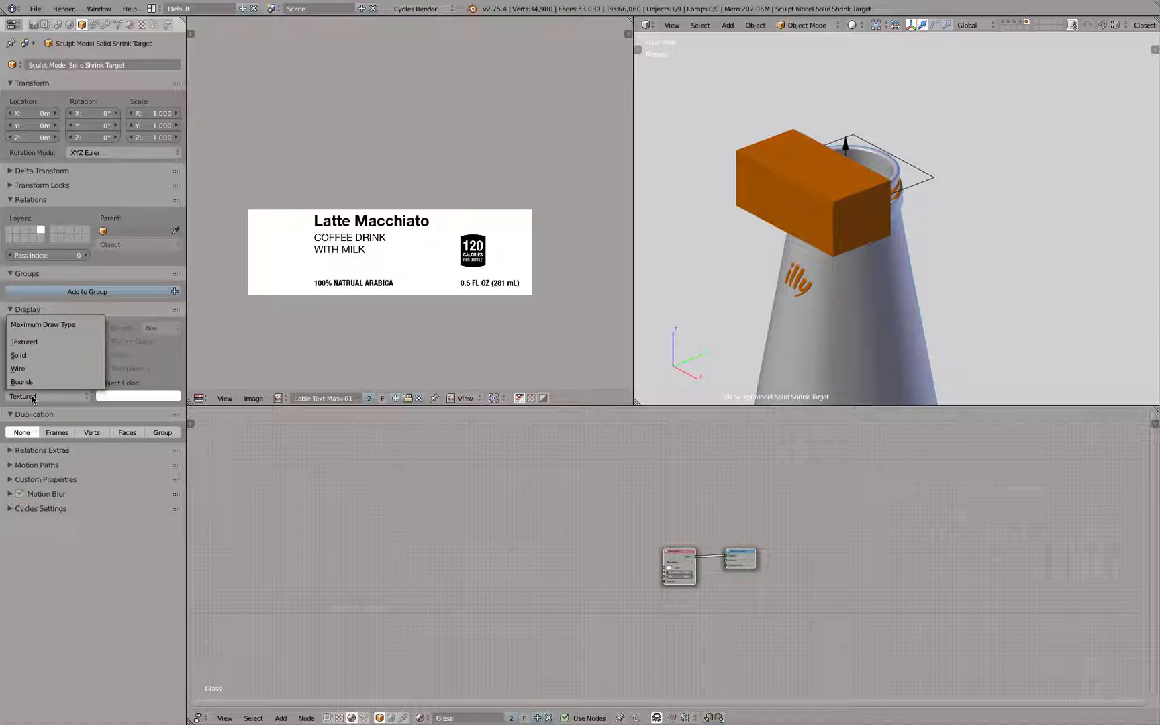
pyautogui.click(18, 368)
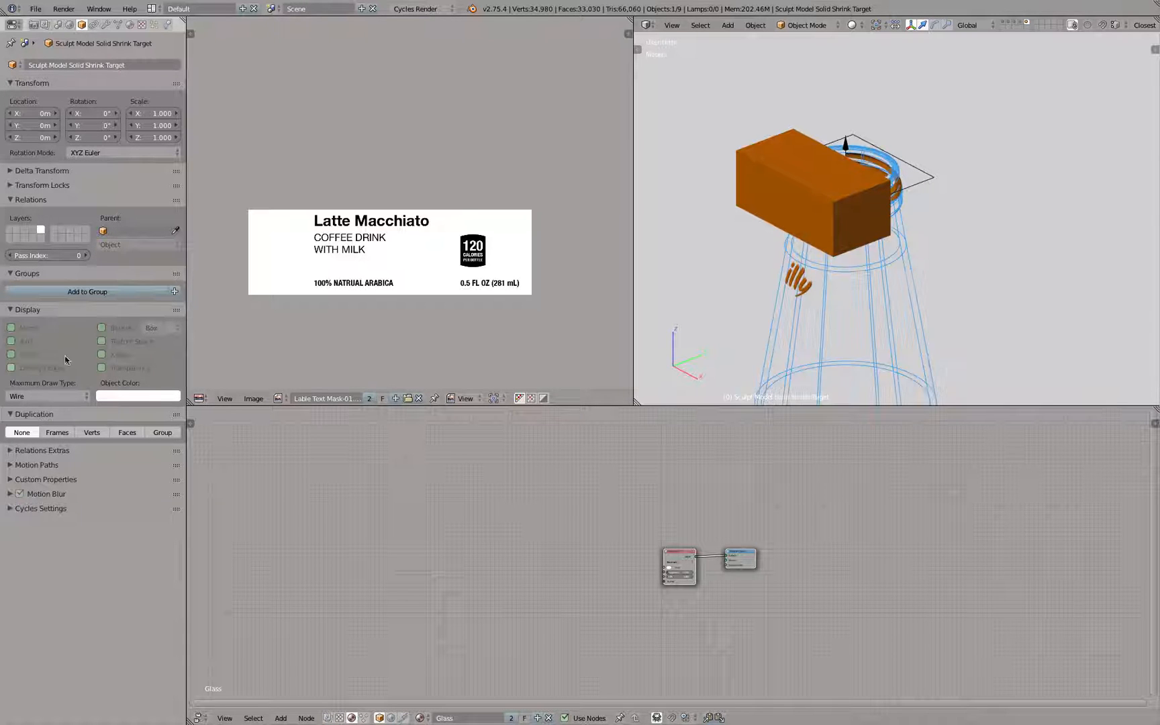
# Step: Select the orange Cap Boolean Cut Section box at the bottle's neck and set its maximum draw type to Wire
pyautogui.scroll(-2, 961, 85)
pyautogui.scroll(-2, 961, 84)
pyautogui.moveTo(960, 210)
pyautogui.mouseDown(button='middle')
pyautogui.moveTo(935, 167)
pyautogui.moveTo(932, 215)
pyautogui.moveTo(888, 194)
pyautogui.moveTo(815, 190)
pyautogui.moveTo(961, 176)
pyautogui.moveTo(977, 195)
pyautogui.moveTo(885, 178)
pyautogui.moveTo(989, 173)
pyautogui.moveTo(960, 202)
pyautogui.mouseUp(button='middle')
pyautogui.press('a')
pyautogui.scroll(2, 883, 199)
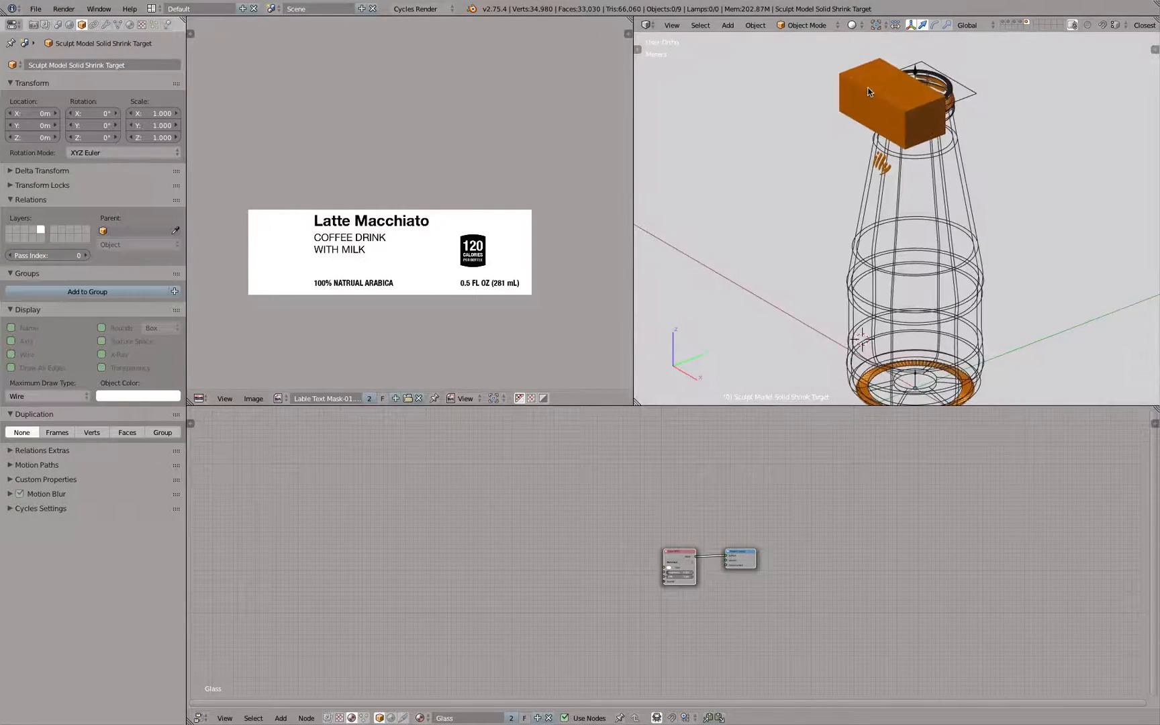
pyautogui.rightClick(893, 101)
pyautogui.click(44, 396)
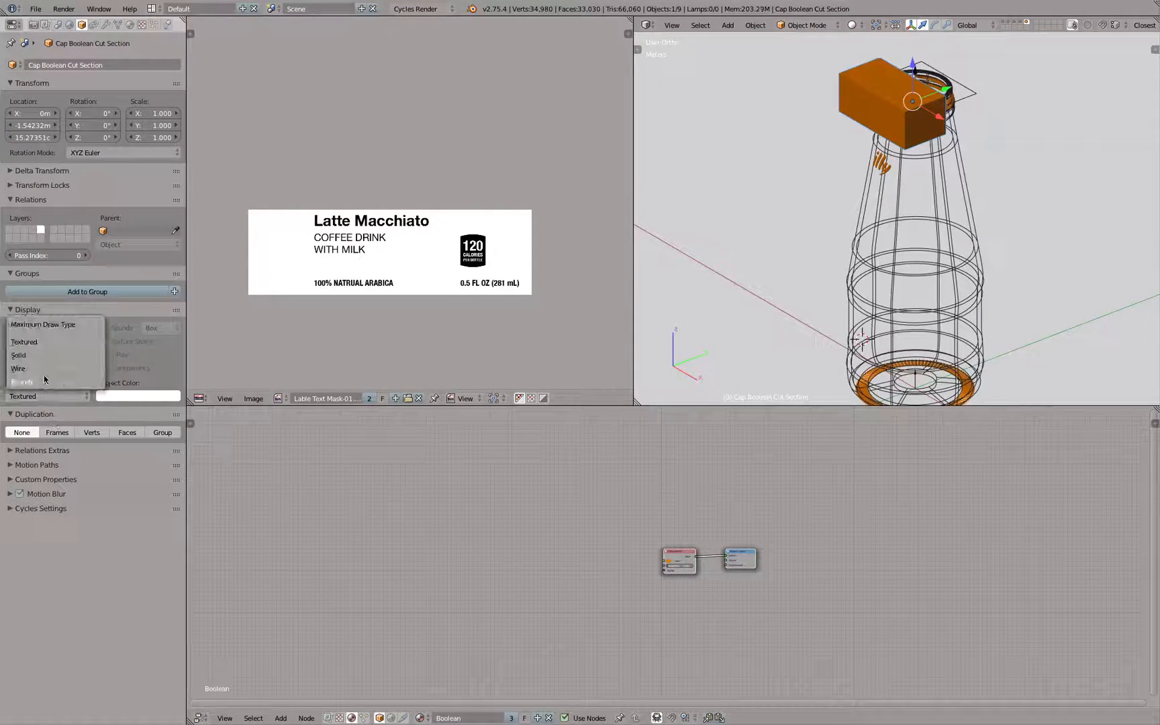
pyautogui.click(44, 368)
pyautogui.moveTo(974, 201)
pyautogui.mouseDown(button='middle')
pyautogui.moveTo(1031, 195)
pyautogui.moveTo(991, 182)
pyautogui.mouseUp(button='middle')
pyautogui.scroll(-3, 994, 171)
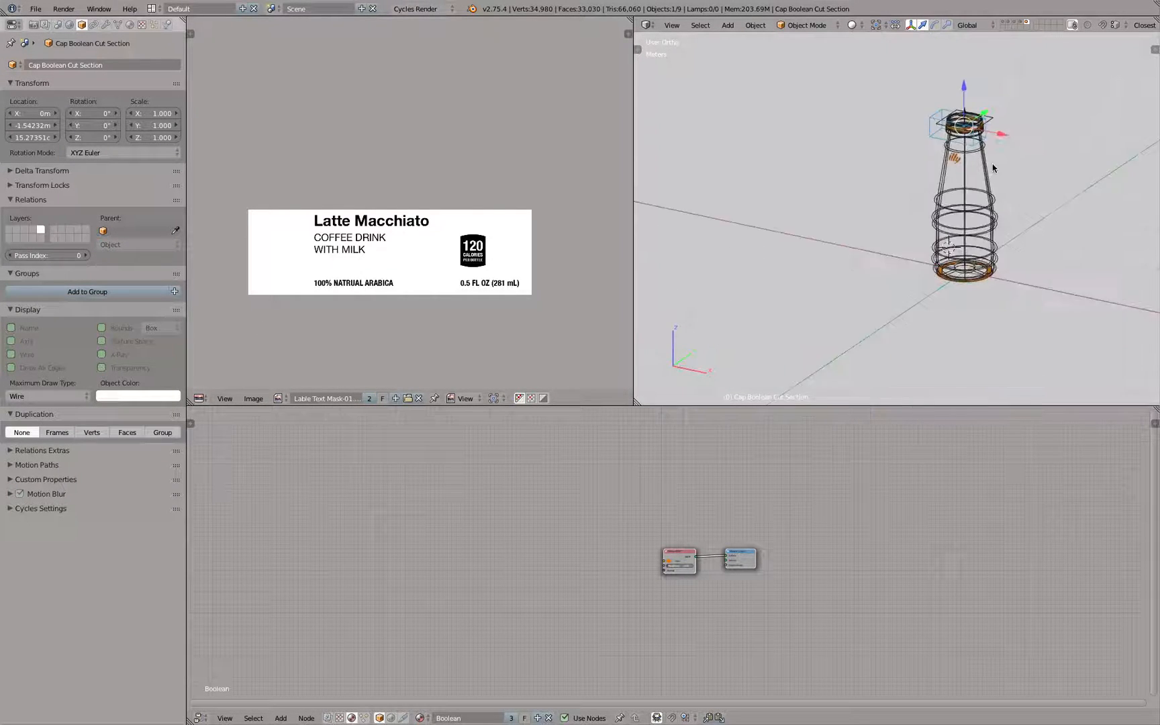
pyautogui.scroll(2, 994, 168)
pyautogui.press('KP_1')
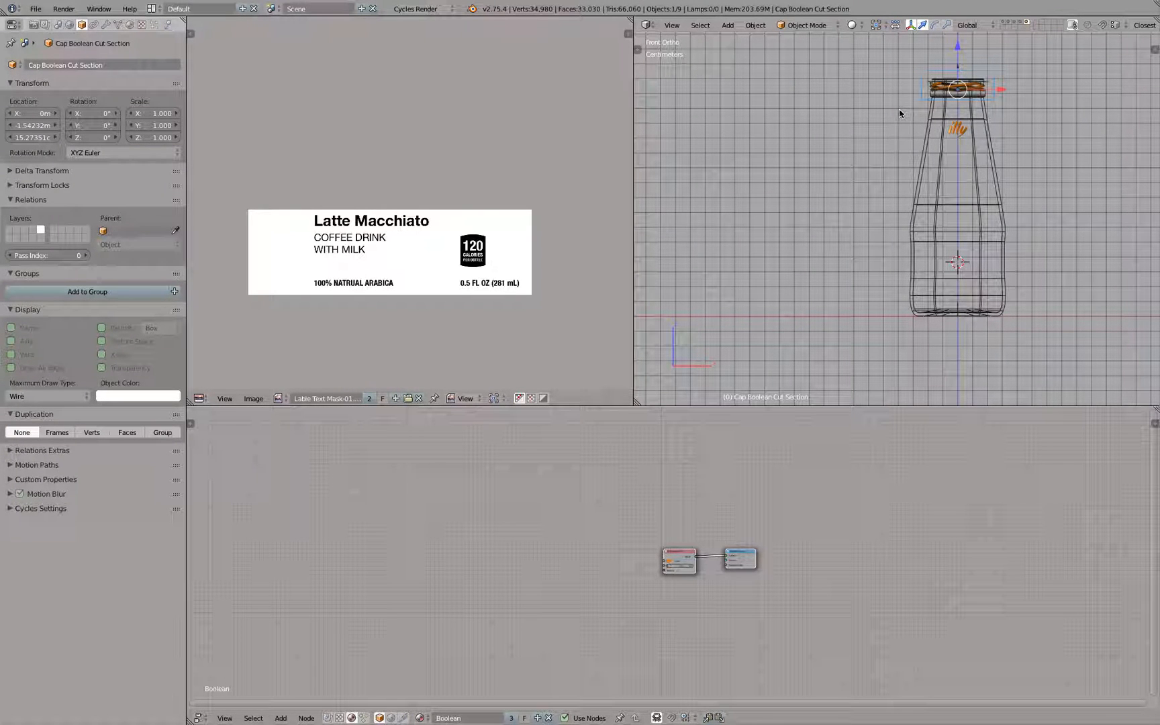
pyautogui.keyDown('shift'); pyautogui.moveTo(899, 112); pyautogui.dragTo(832, 140, button='middle'); pyautogui.keyUp('shift')
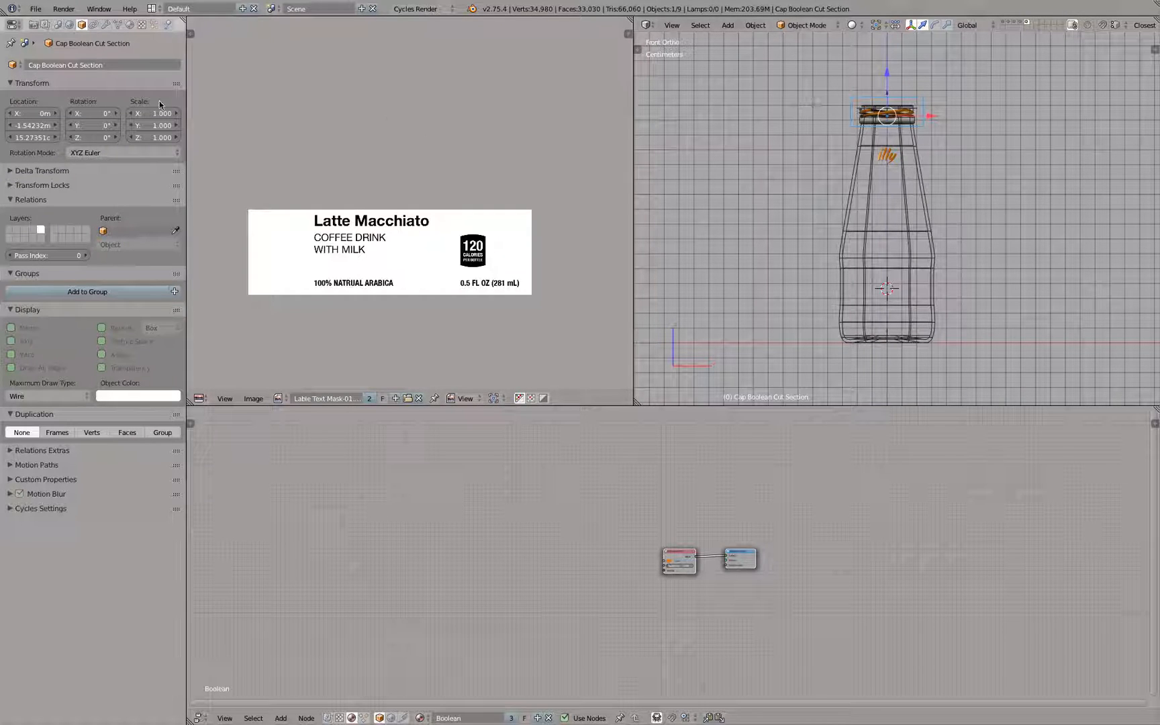
# Step: Search the add-ons in the user preferences for "layer" and check that Layer Management is enabled
pyautogui.click(35, 9)
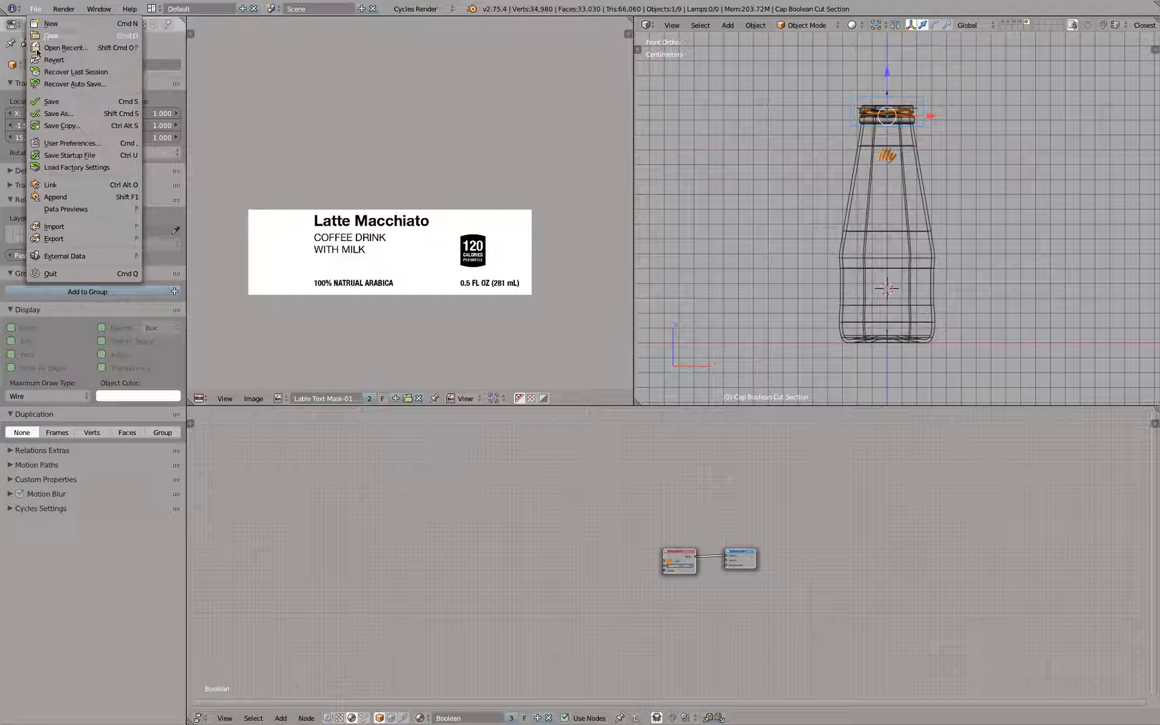
pyautogui.click(59, 144)
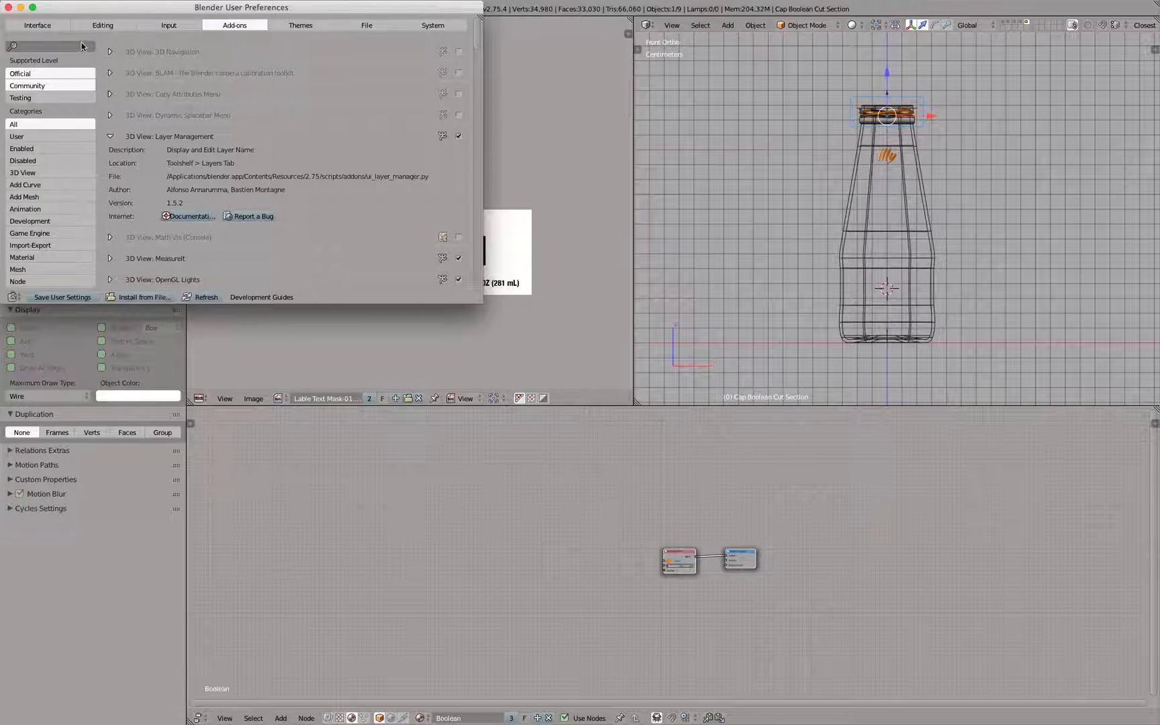
pyautogui.write('layer')
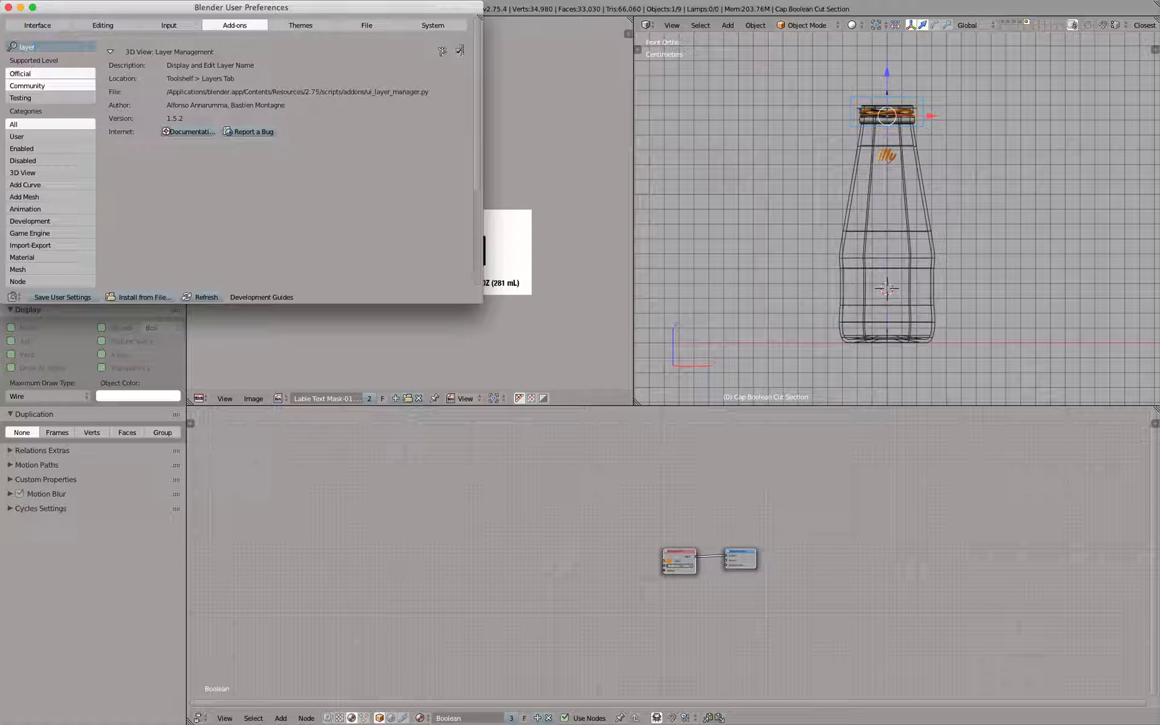
pyautogui.click(459, 52)
pyautogui.click(458, 51)
pyautogui.click(8, 8)
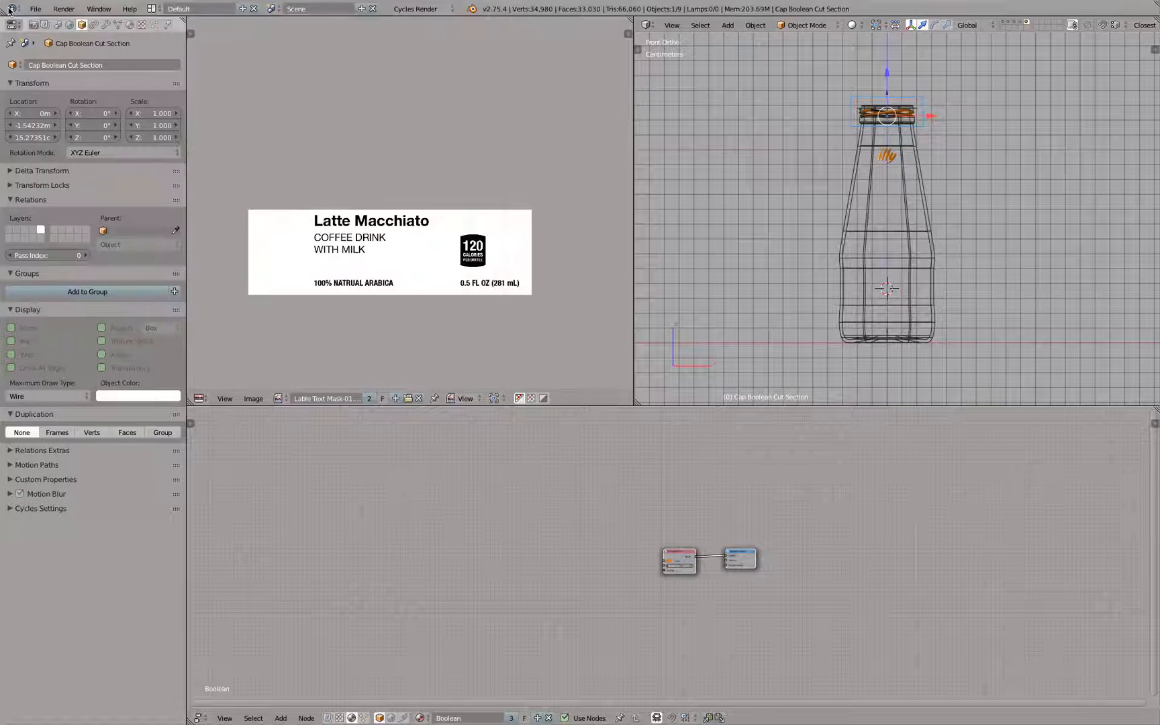
# Step: Save the bottle file over its existing version and start a new file from the startup file
pyautogui.hotkey('ctrl', 's')
pyautogui.click(705, 101)
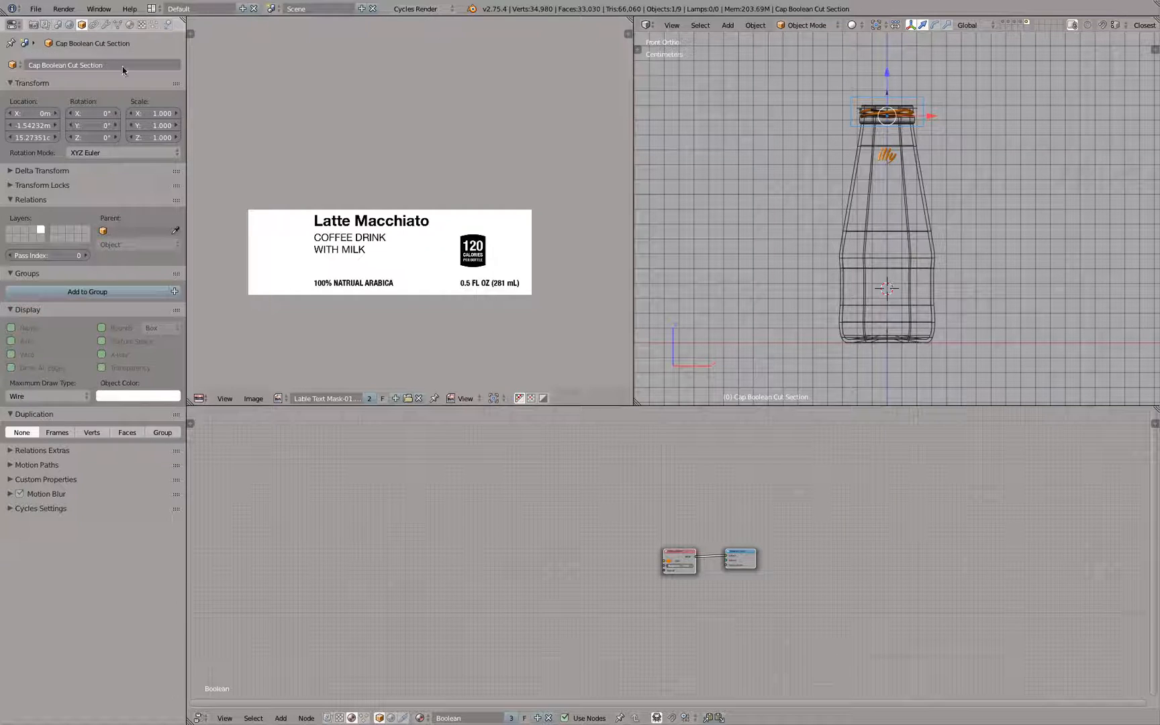
pyautogui.click(35, 8)
pyautogui.click(43, 25)
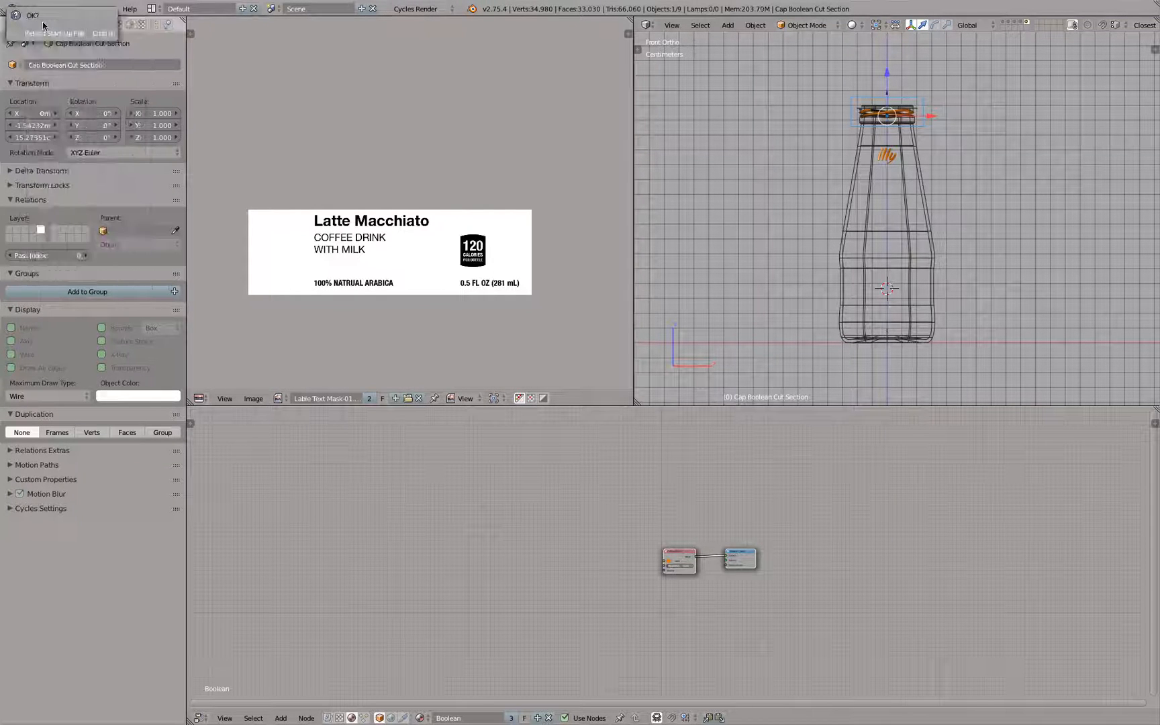
pyautogui.click(47, 33)
# Step: Look up the Layer Management add-on in the new file's preferences by searching for "layer", and close the preferences
pyautogui.click(35, 9)
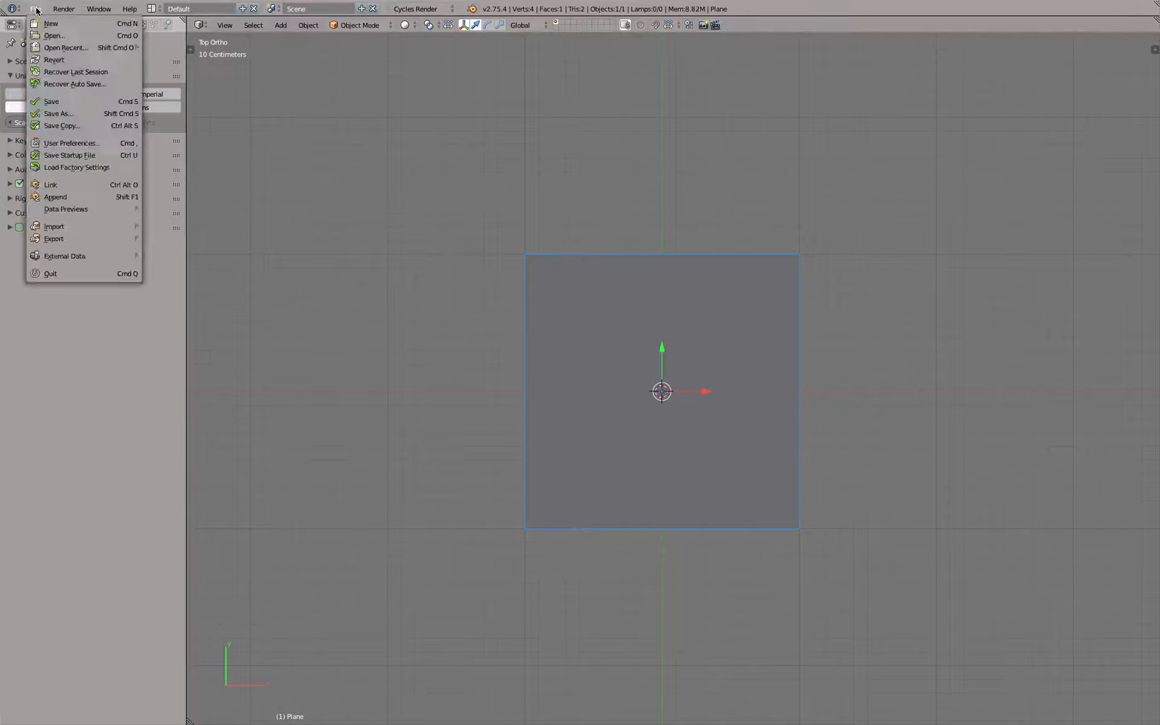
pyautogui.click(54, 142)
pyautogui.click(235, 25)
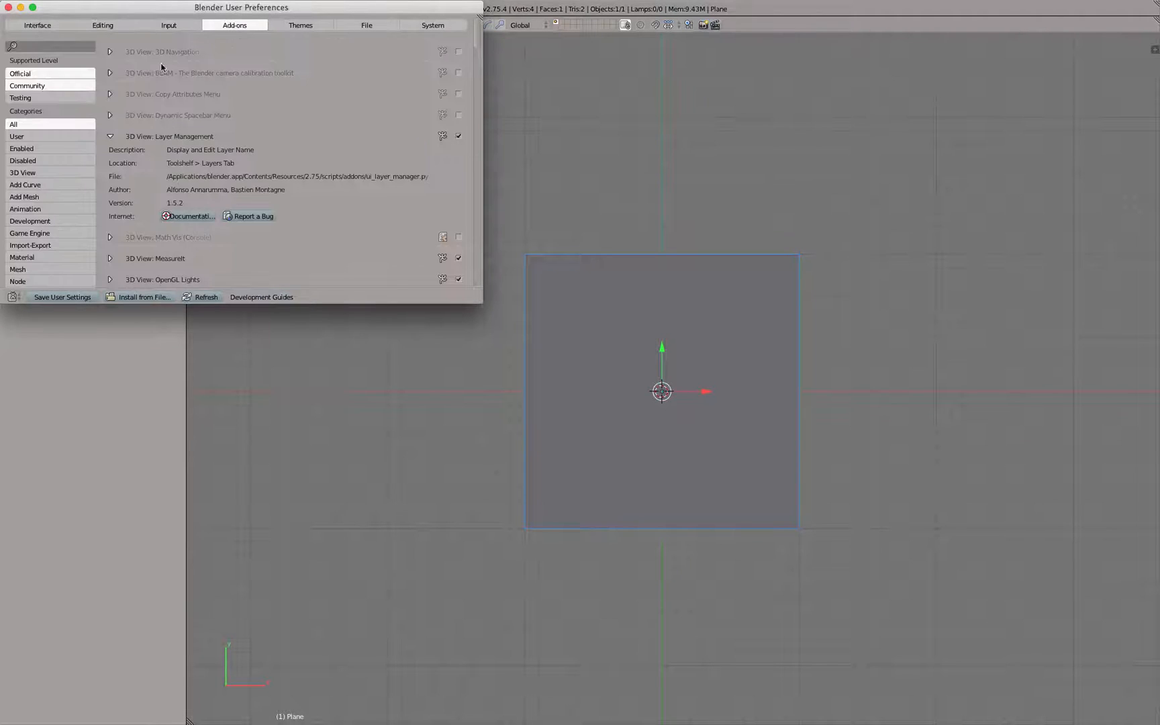
pyautogui.click(70, 45)
pyautogui.write('layer')
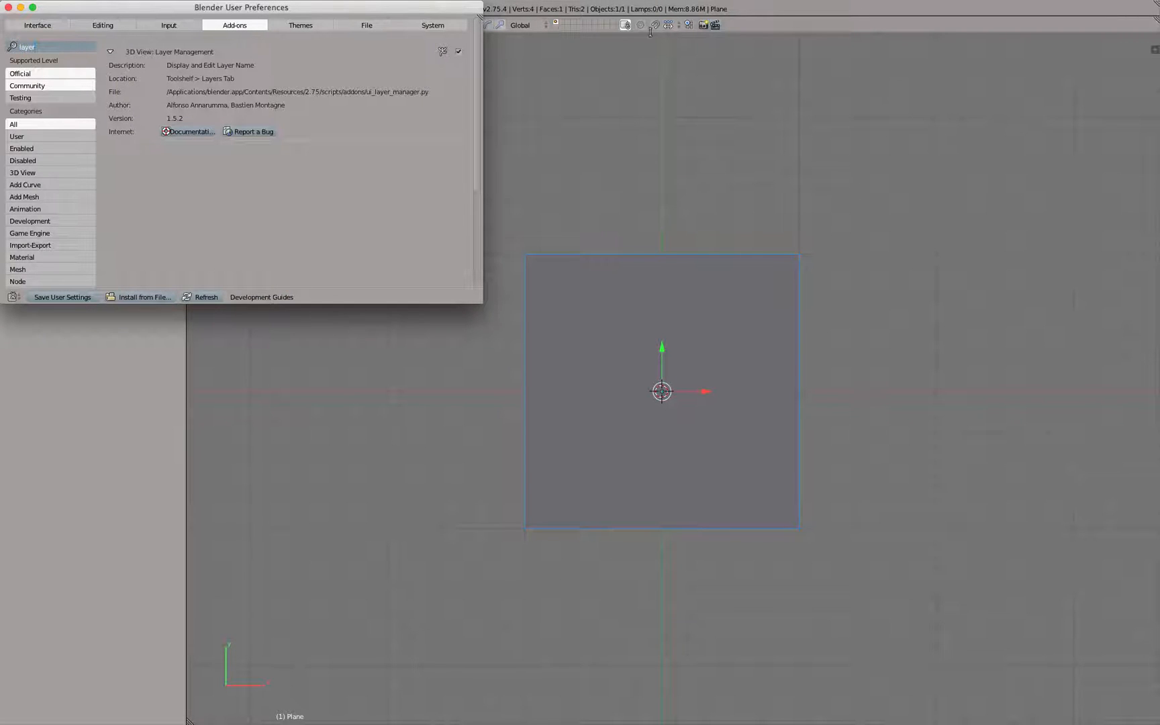
pyautogui.click(9, 6)
# Step: Reopen the recent file illy_latte_macchiato_Render.blend
pyautogui.click(35, 9)
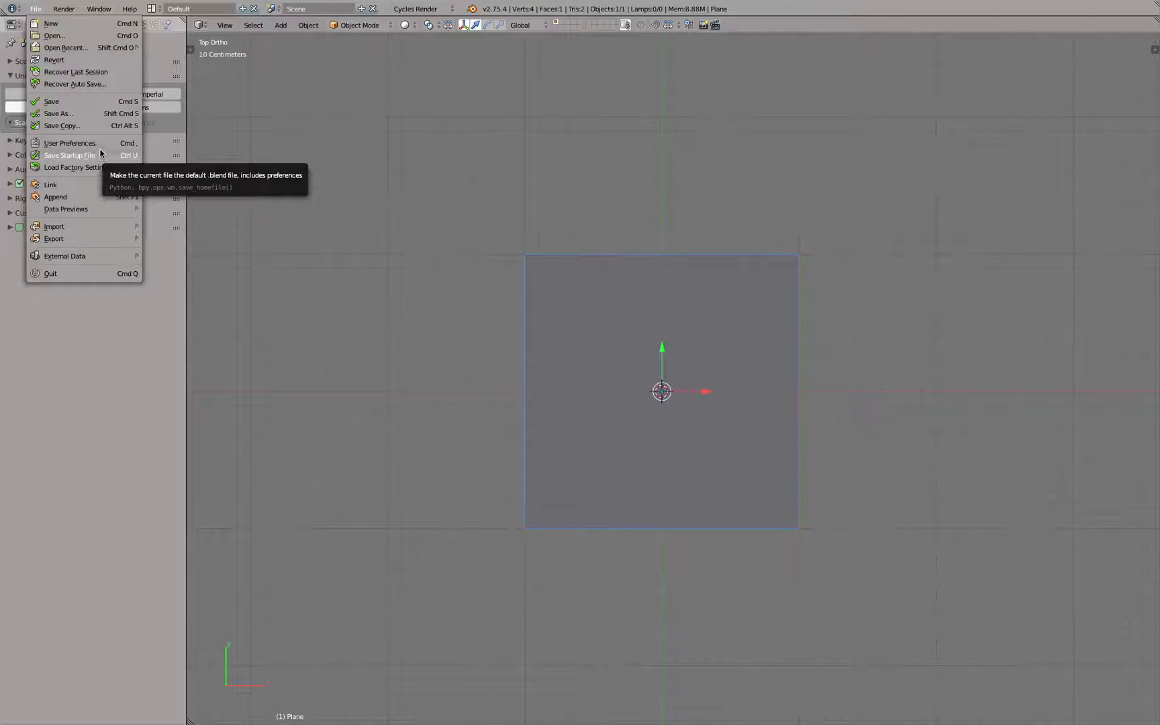
pyautogui.moveTo(101, 48)
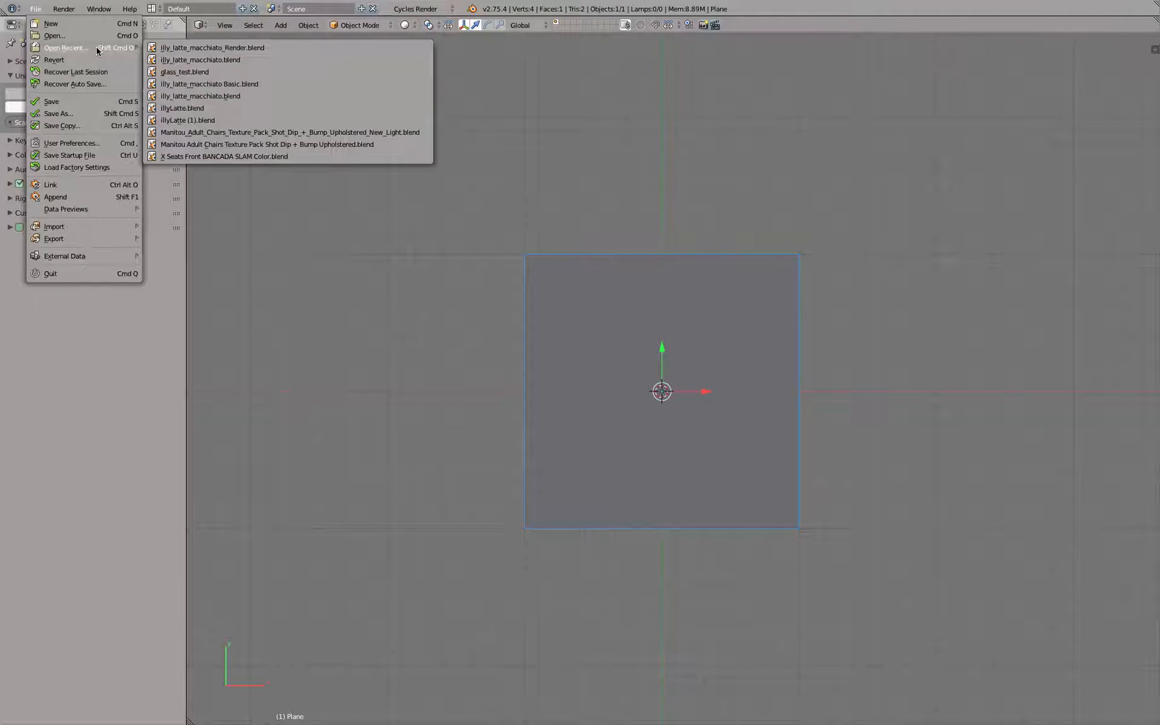
pyautogui.click(168, 48)
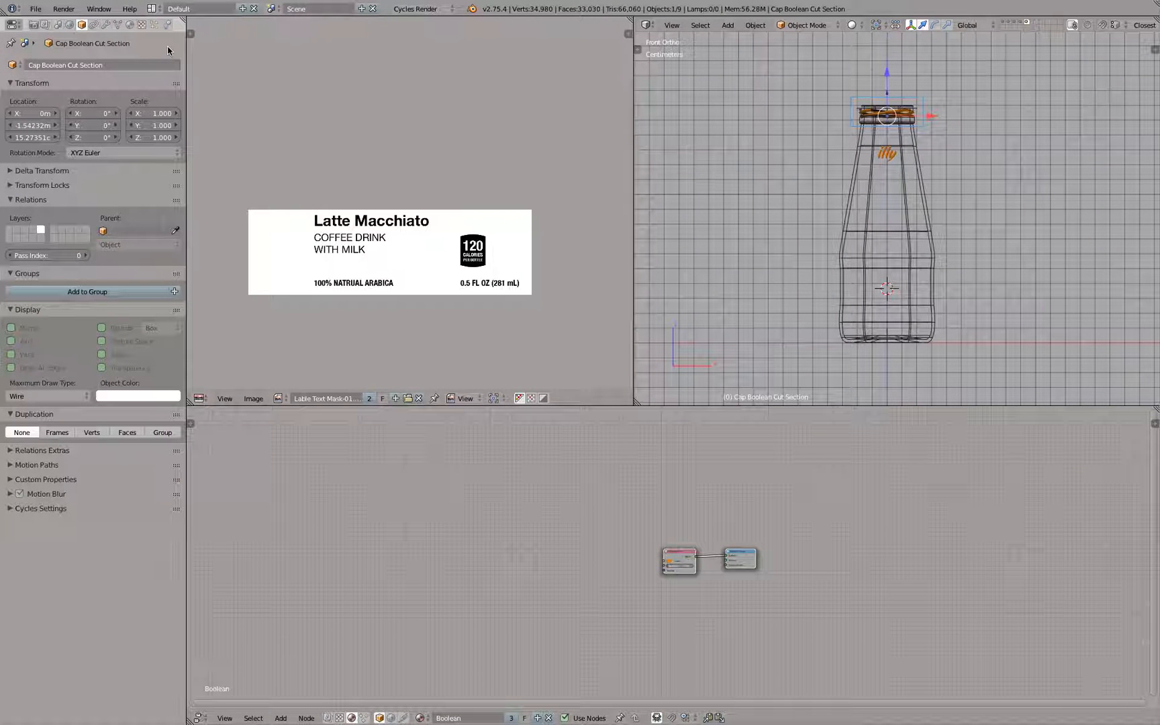
# Step: Maximise the 3D view and display its tool shelf
pyautogui.scroll(-1, 803, 187)
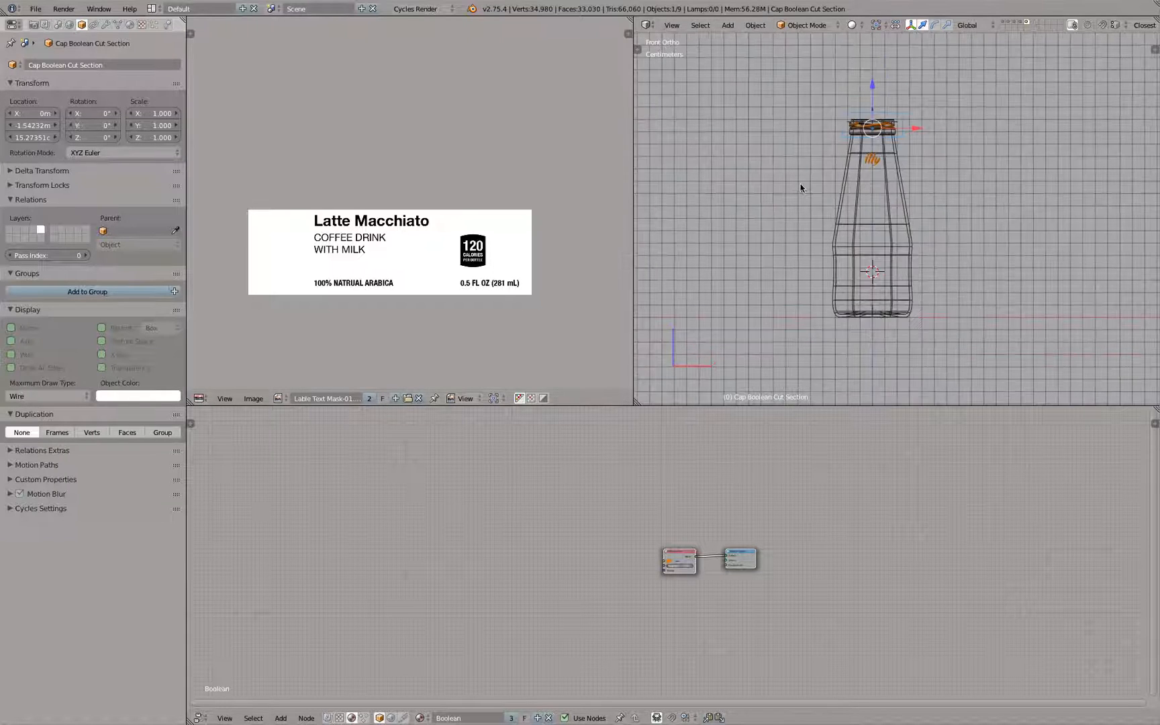
pyautogui.scroll(3, 879, 184)
pyautogui.scroll(-1, 878, 184)
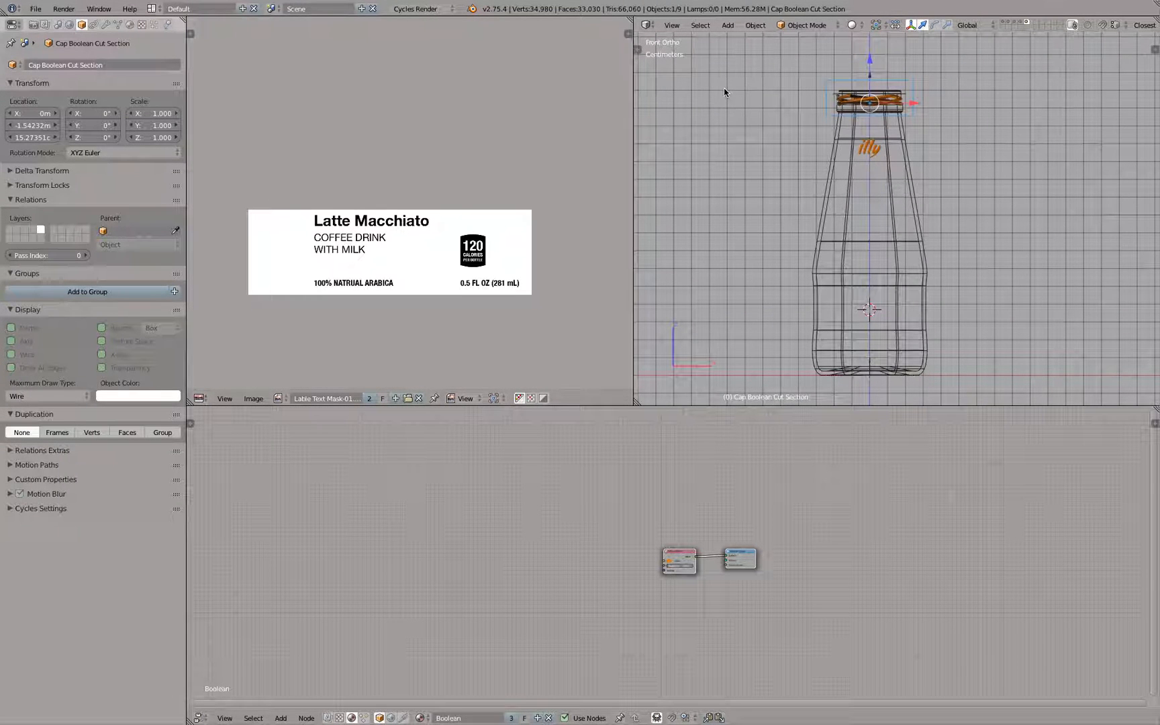
pyautogui.hotkey('ctrl', 'Up')
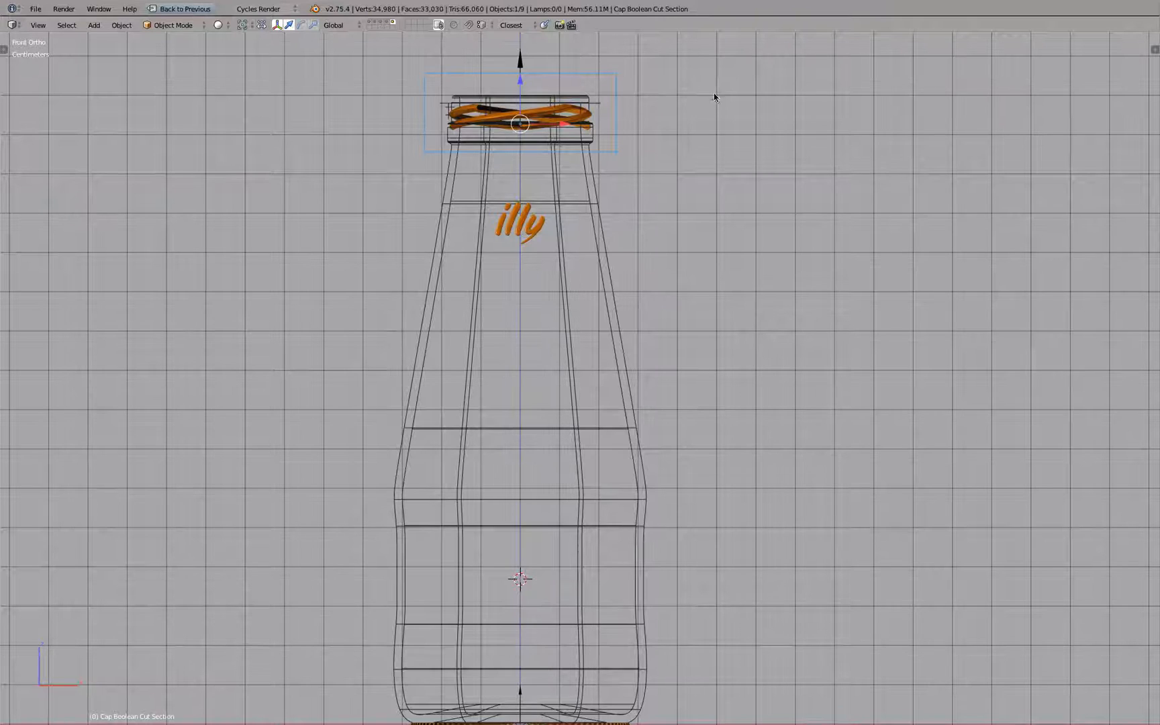
pyautogui.scroll(-2, 717, 99)
pyautogui.press('t')
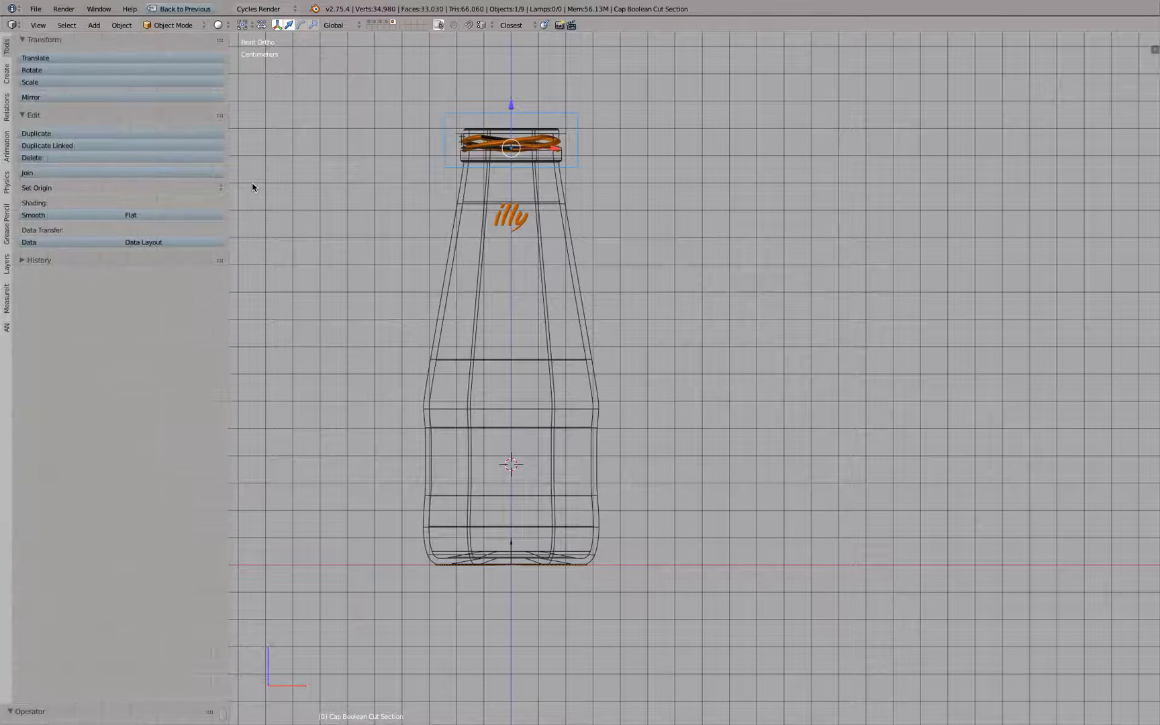
# Step: Restore the editor layout, toggle the image and properties editors to full size and back, and maximise the node editor
pyautogui.hotkey('ctrl', 'Up')
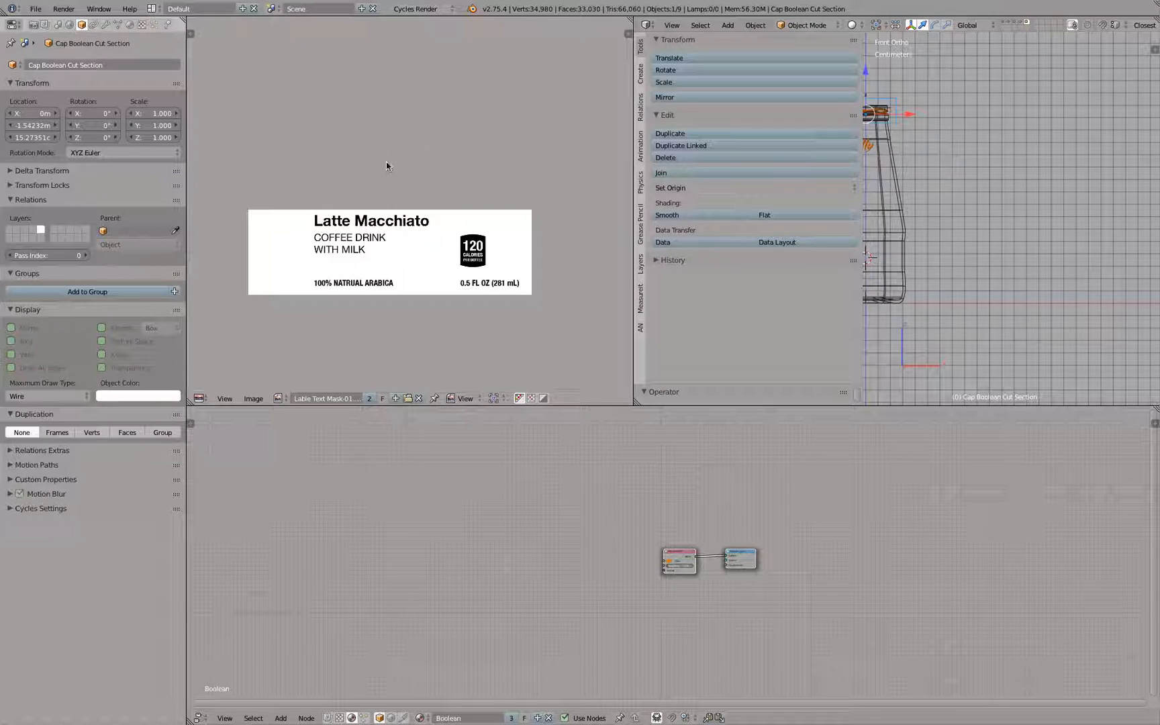
pyautogui.hotkey('ctrl', 'Up')
pyautogui.hotkey('ctrl', 'Up')
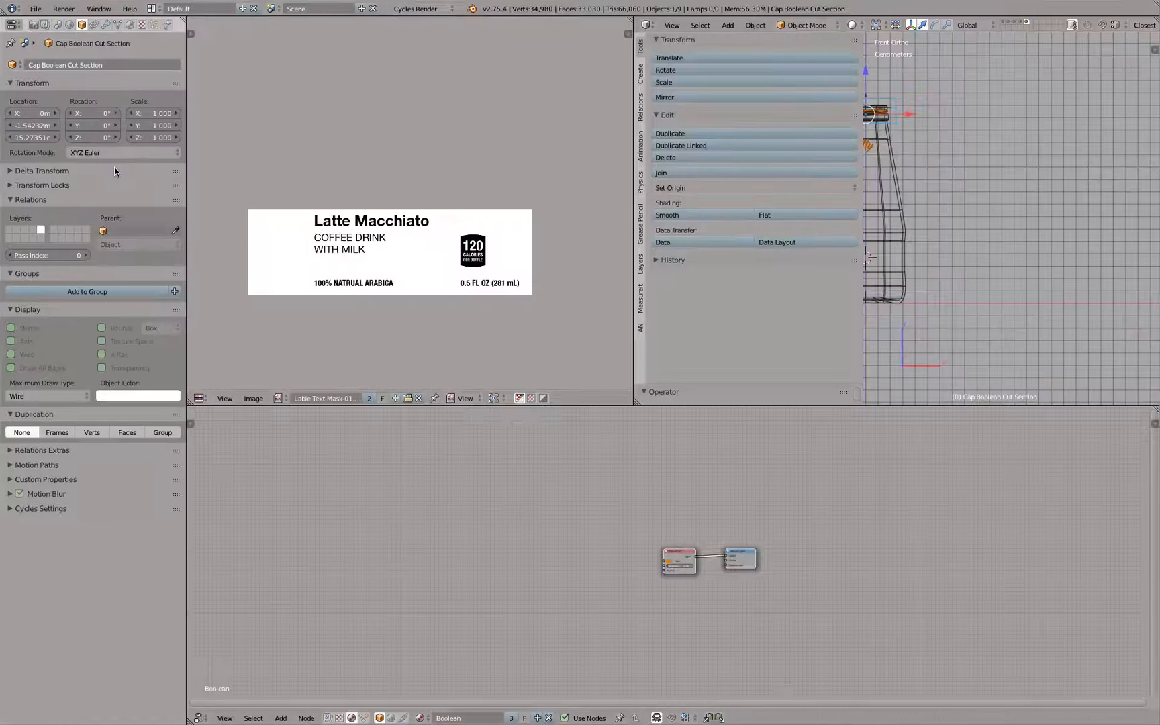
pyautogui.hotkey('ctrl', 'Up')
pyautogui.hotkey('ctrl', 'Up')
pyautogui.hotkey('ctrl', 'Up')
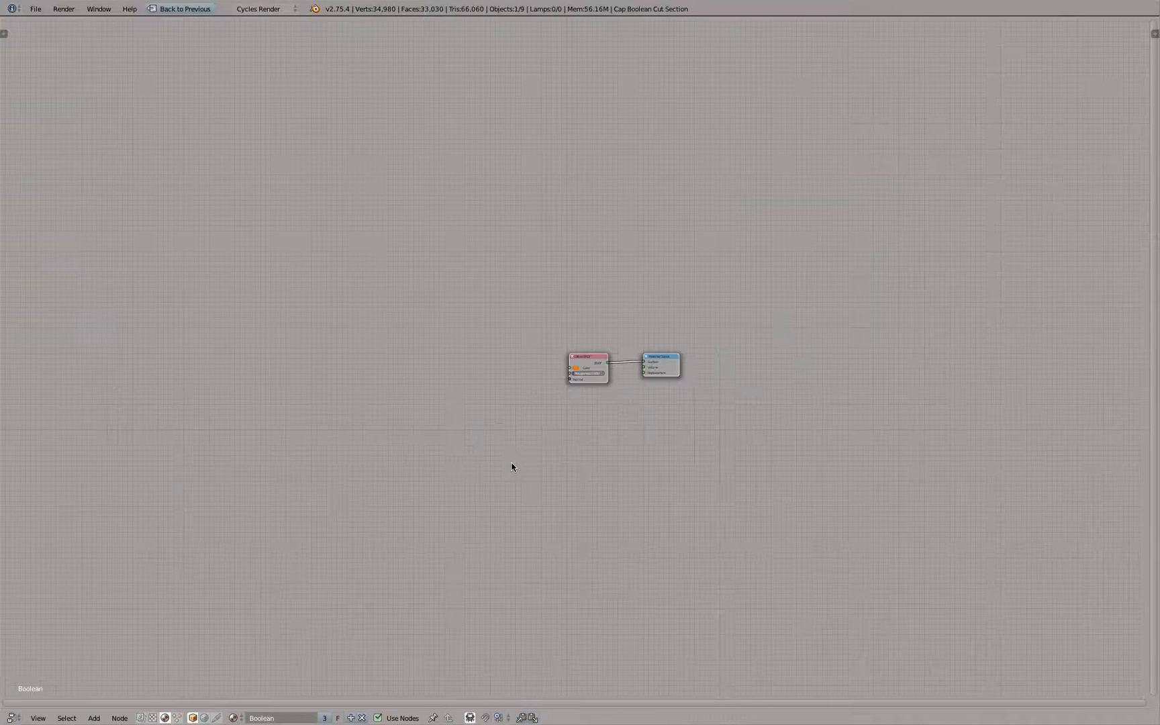
# Step: Restore the editor layout from the maximised node editor and toggle the image editor to full size and back
pyautogui.hotkey('ctrl', 'Up')
pyautogui.hotkey('ctrl', 'Up')
pyautogui.hotkey('ctrl', 'Up')
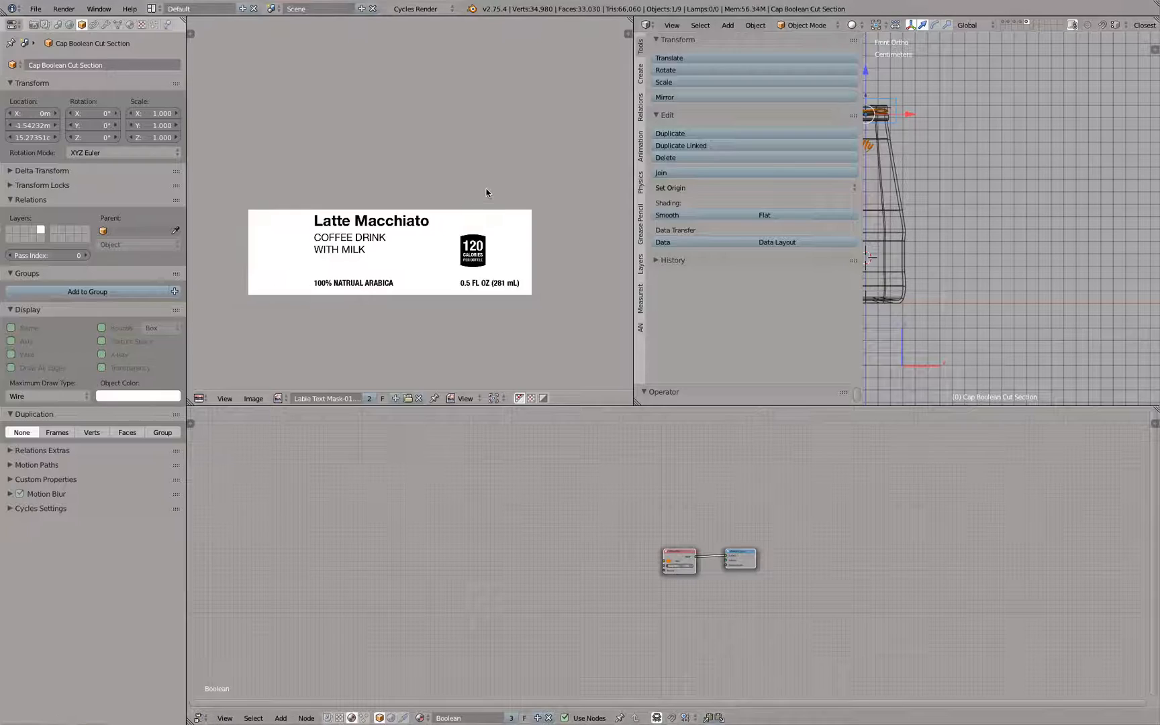
pyautogui.hotkey('ctrl', 'Up')
pyautogui.hotkey('ctrl', 'Up')
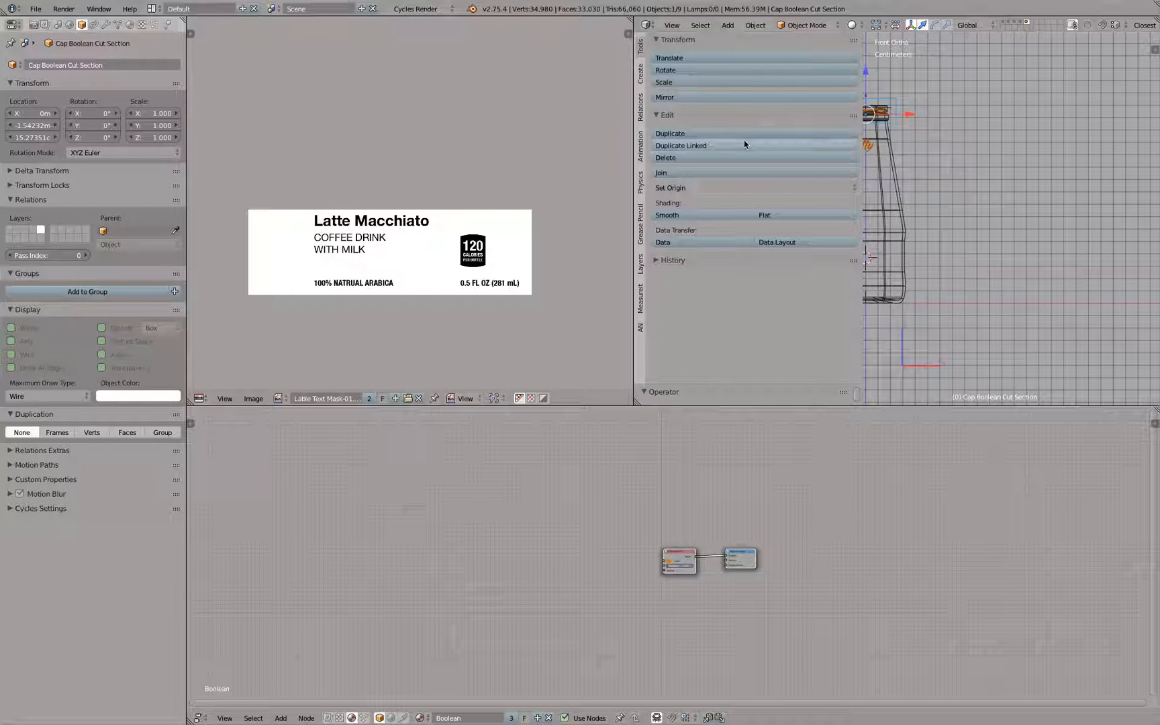
# Step: Maximise the 3D view and display the Layer Management and Layer Groups settings
pyautogui.hotkey('shift', 'space')
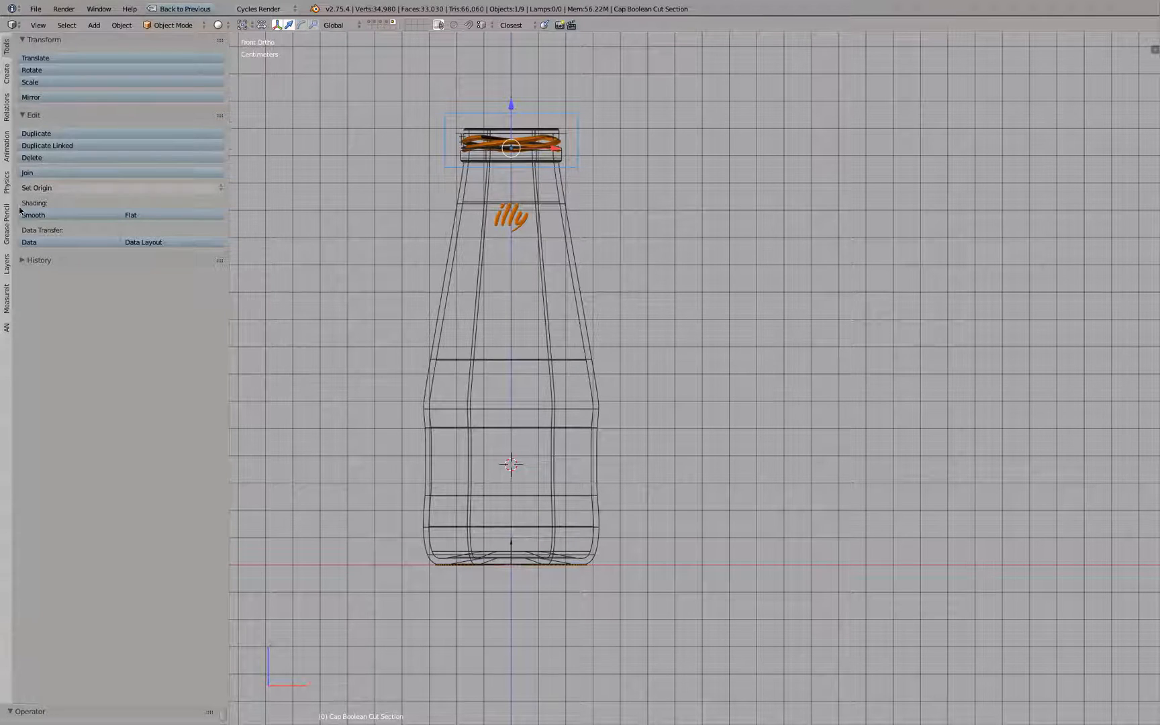
pyautogui.press('t')
pyautogui.press('t')
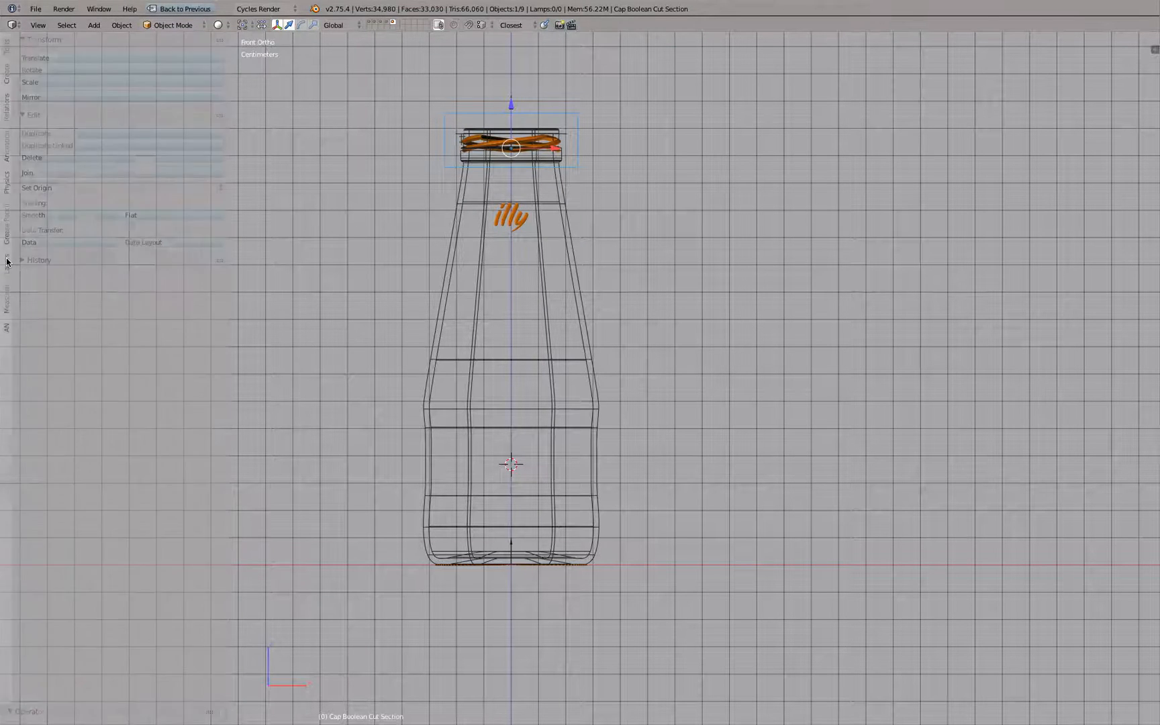
pyautogui.click(6, 265)
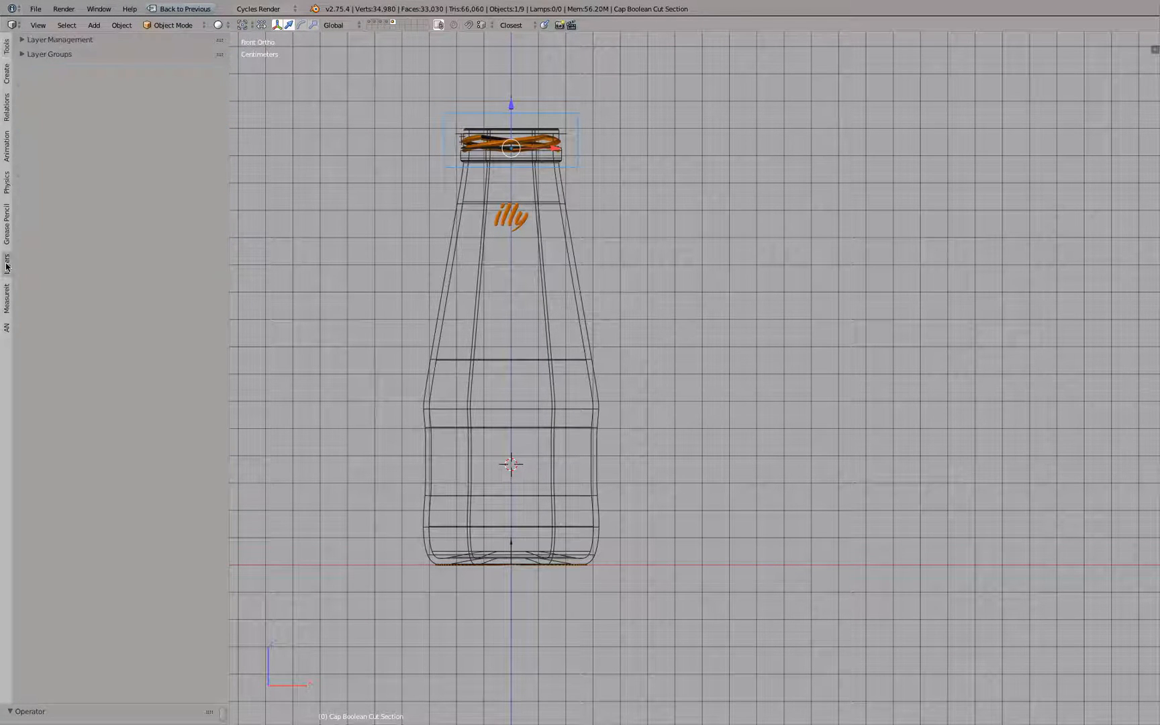
pyautogui.click(22, 54)
pyautogui.click(22, 40)
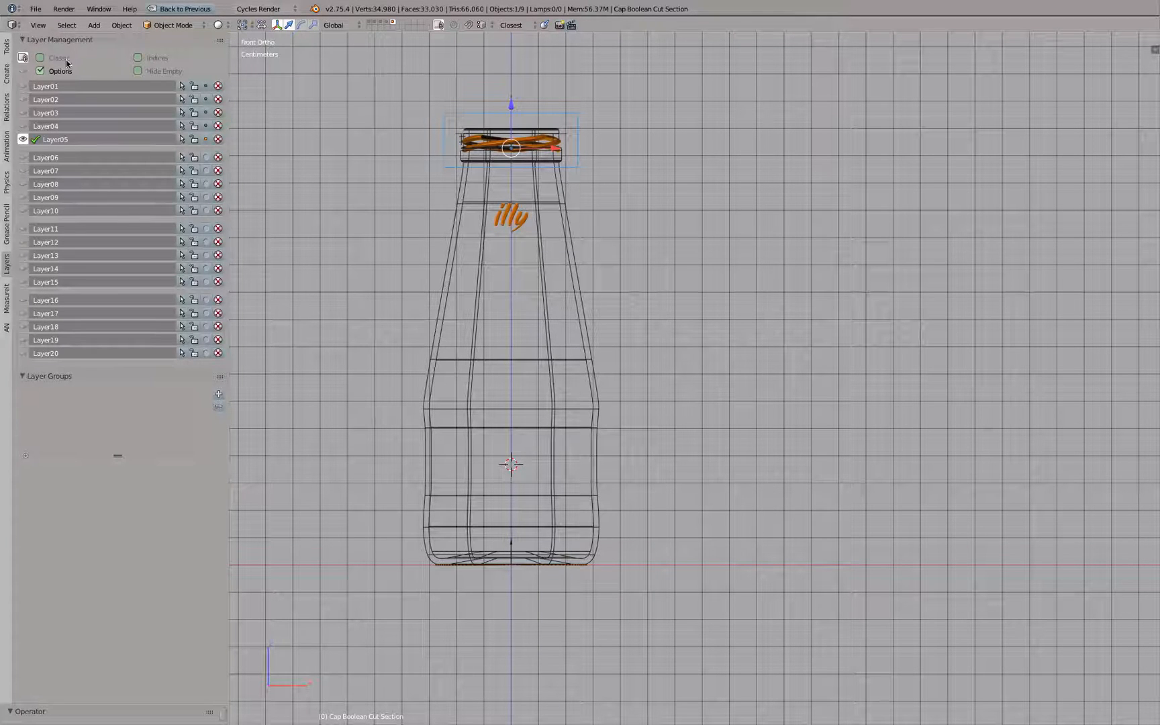
# Step: Show only the first layer and rename it Bottle
pyautogui.click(23, 86)
pyautogui.click(24, 138)
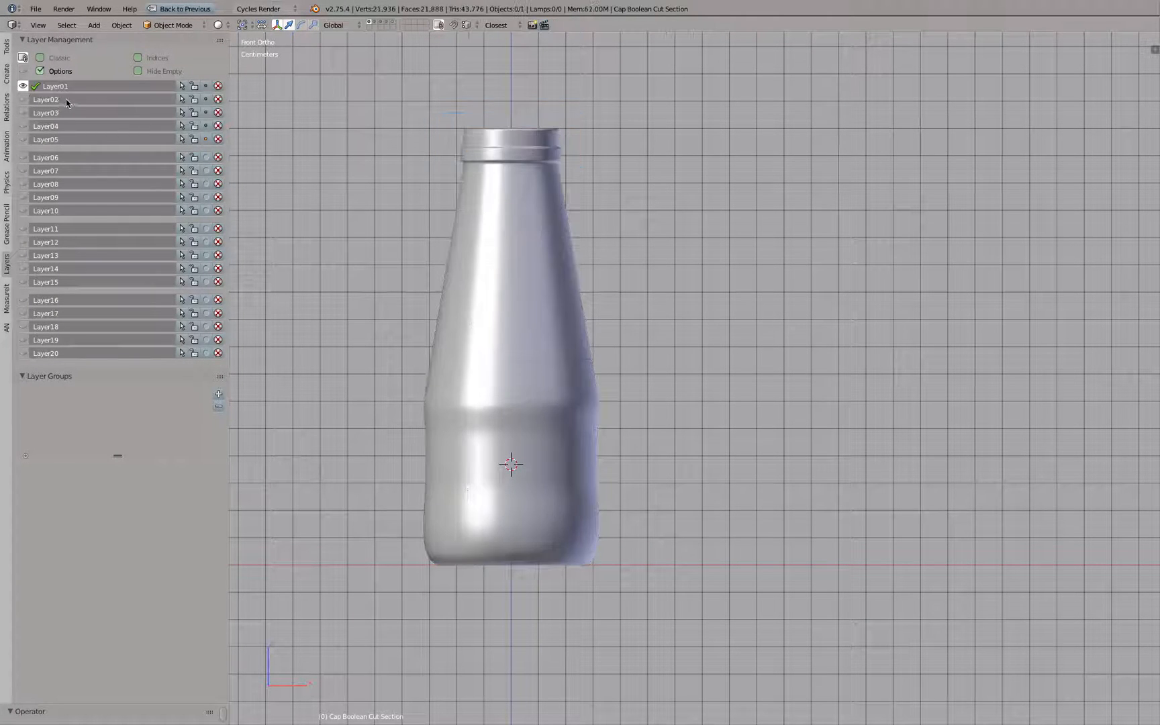
pyautogui.doubleClick(77, 86)
pyautogui.write('Bottl')
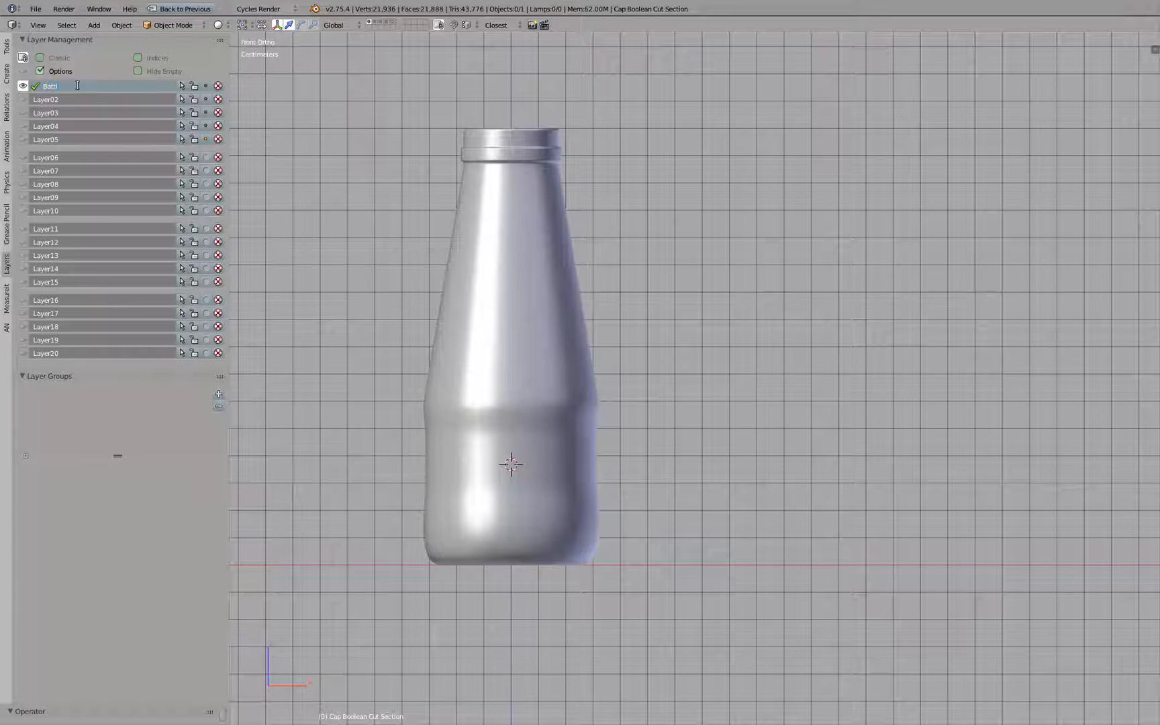
pyautogui.write('e')
pyautogui.press('Return')
# Step: Show the second layer, hide the Bottle layer, and rename the second layer Cap
pyautogui.keyDown('shift'); pyautogui.click(23, 100); pyautogui.keyUp('shift')
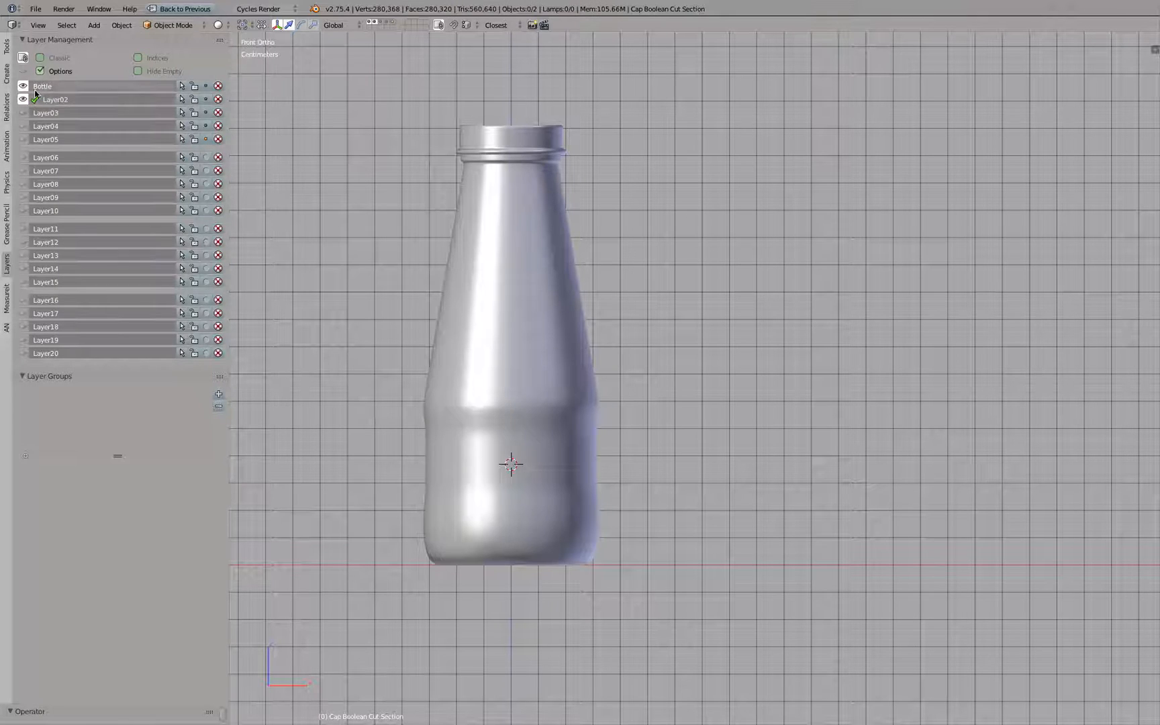
pyautogui.keyDown('shift'); pyautogui.click(24, 88); pyautogui.keyUp('shift')
pyautogui.doubleClick(71, 100)
pyautogui.write('Ca')
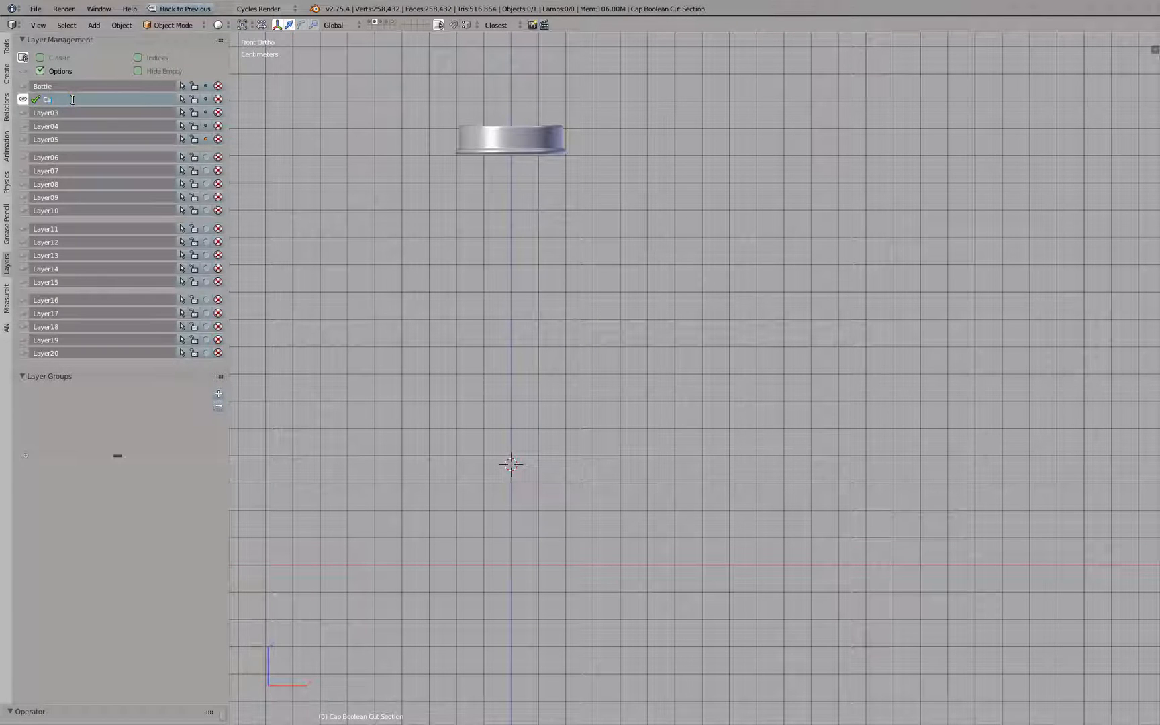
pyautogui.write('p')
pyautogui.press('Return')
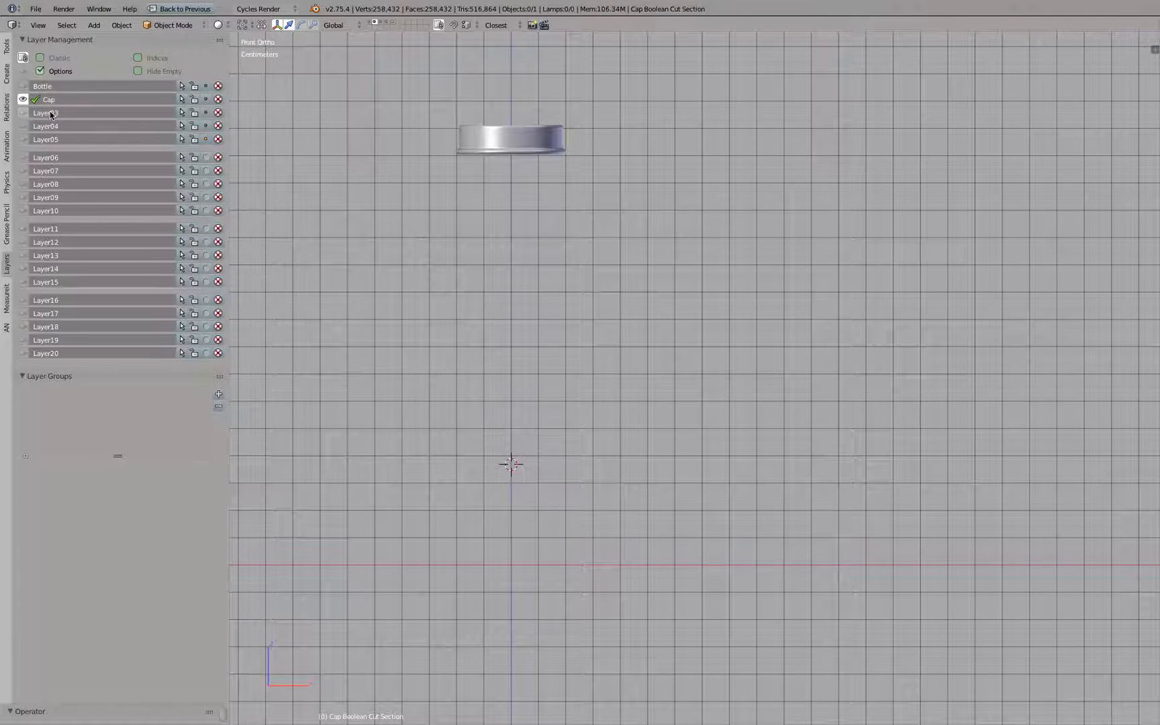
# Step: Show the third and fourth layers and rename them Insert Cap and Lables
pyautogui.doubleClick(75, 112)
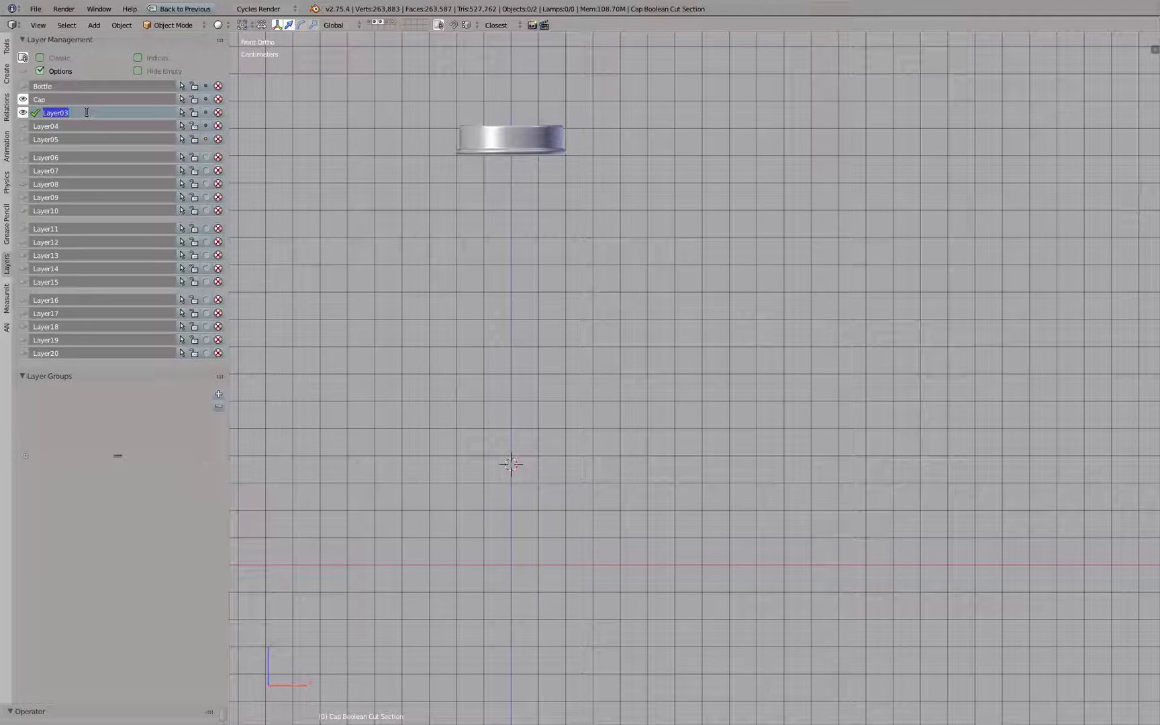
pyautogui.write('Insert Cap')
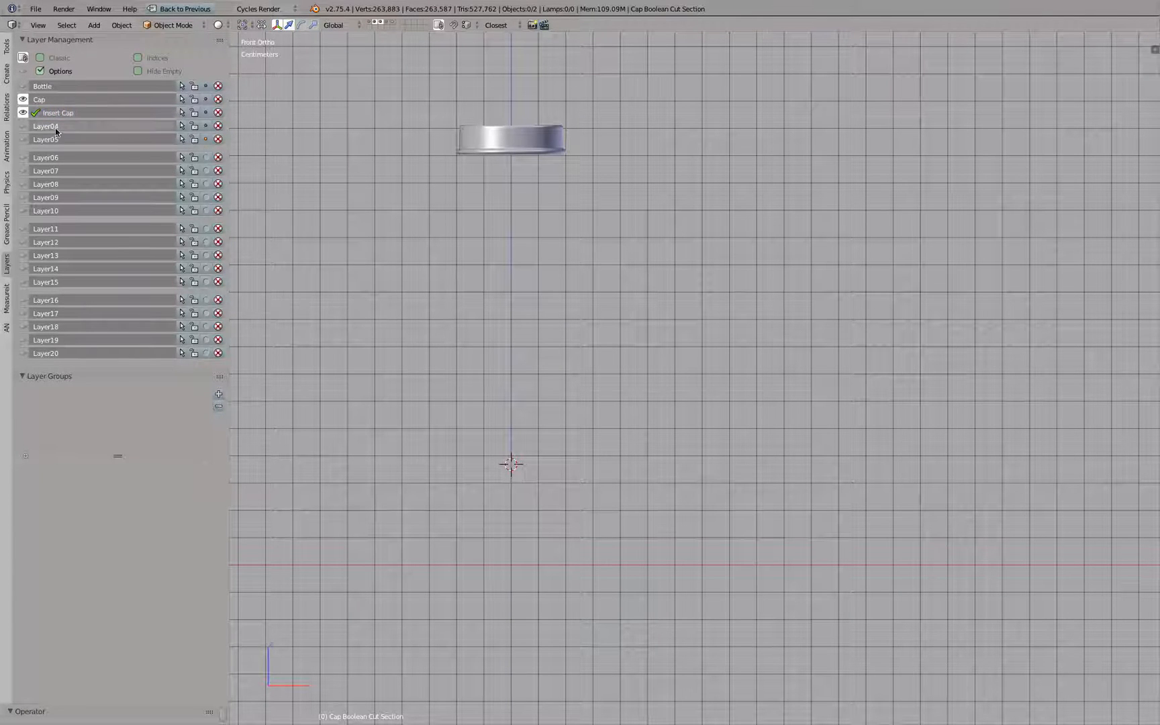
pyautogui.keyDown('shift'); pyautogui.click(25, 125); pyautogui.keyUp('shift')
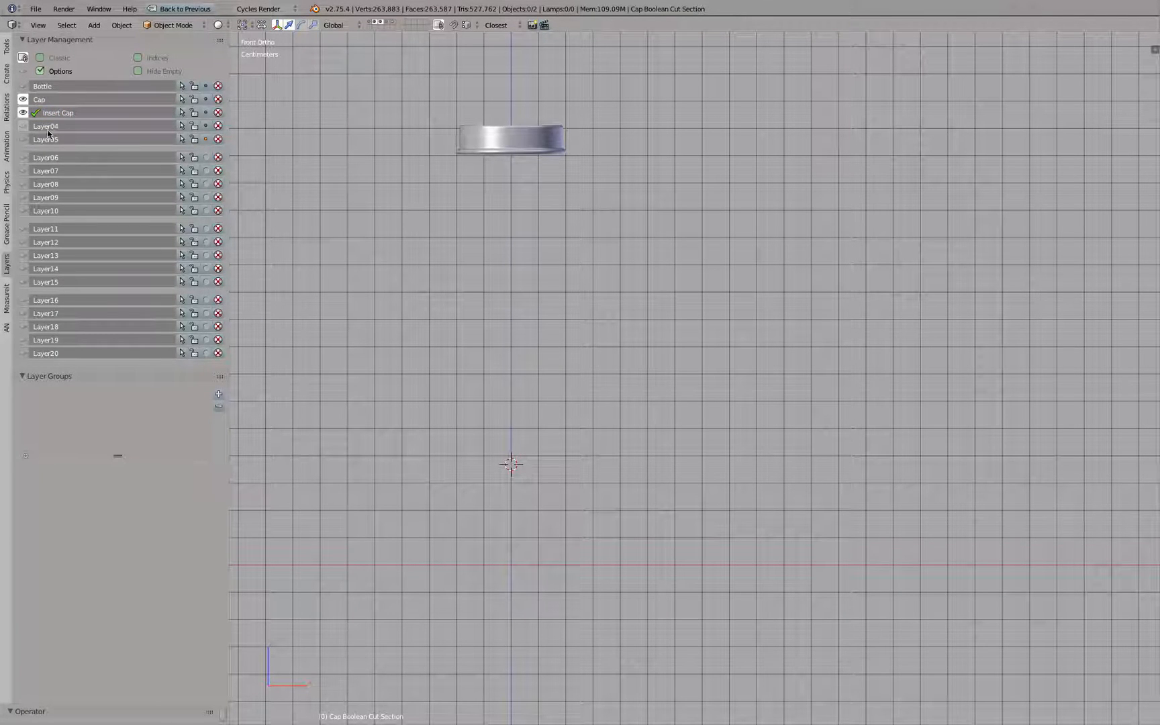
pyautogui.click(61, 128)
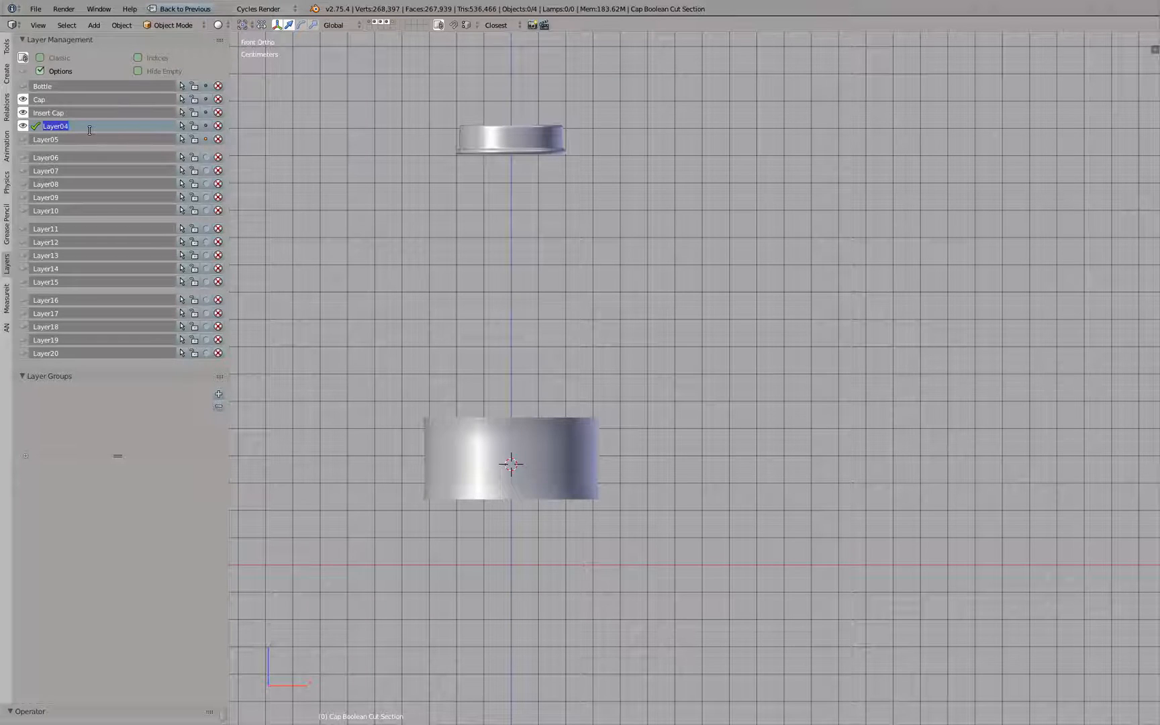
pyautogui.write('Lables')
pyautogui.press('Return')
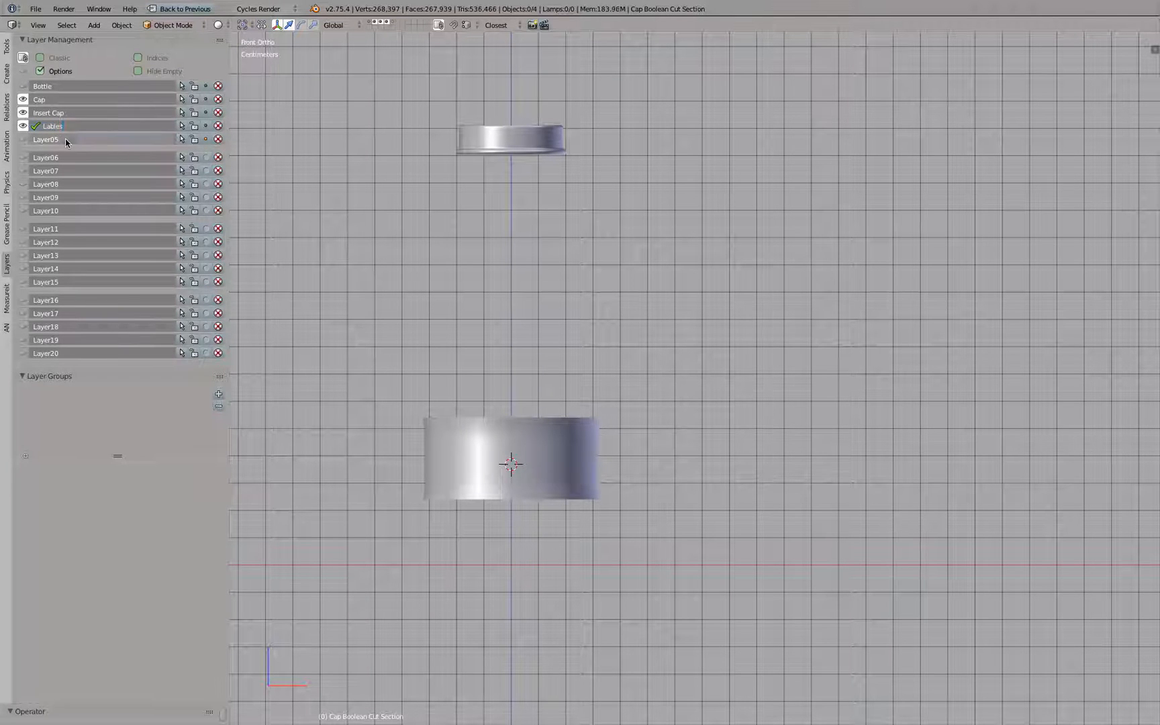
# Step: Rename the fifth layer Boolean Parts
pyautogui.click(59, 142)
pyautogui.write('Boolean Parts')
pyautogui.press('Return')
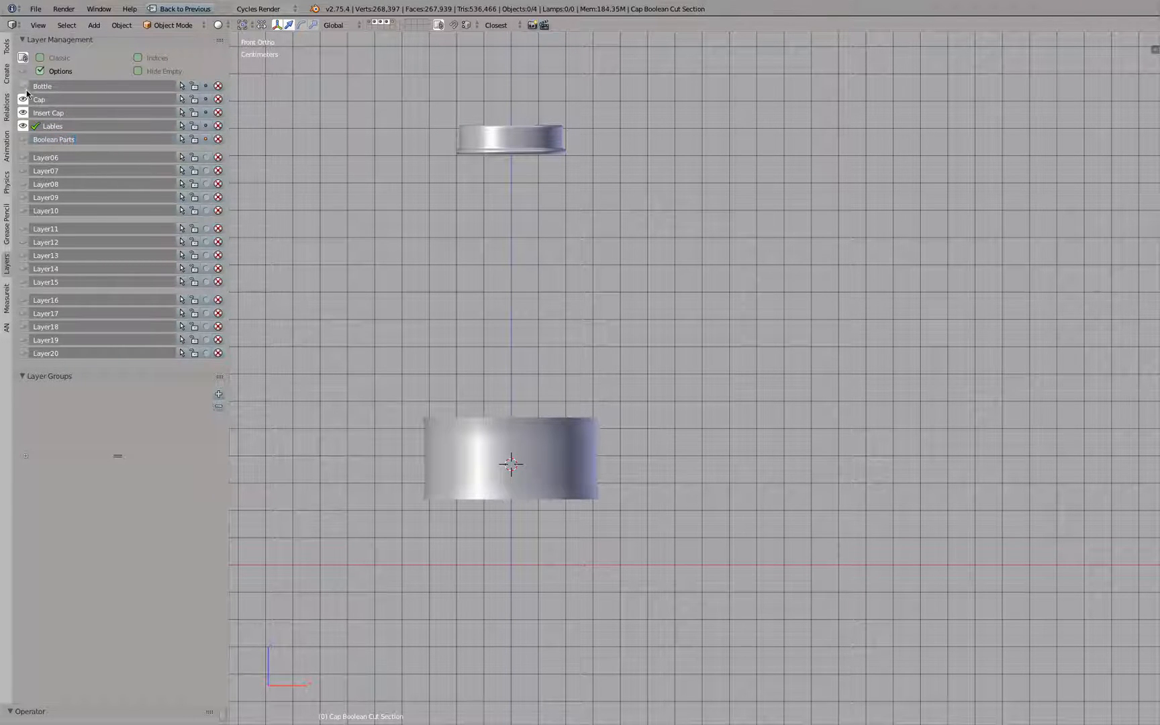
# Step: Show the Bottle layer and hide the Lables, Insert Cap and Cap layers
pyautogui.keyDown('shift'); pyautogui.click(23, 86); pyautogui.keyUp('shift')
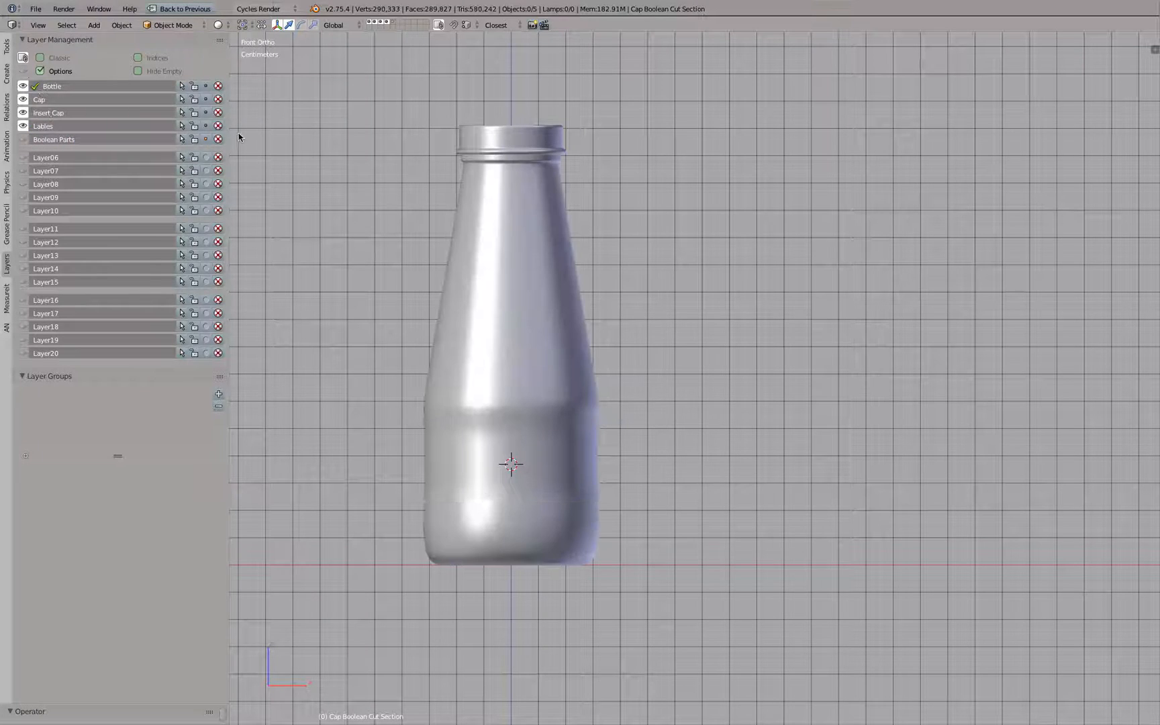
pyautogui.keyDown('shift'); pyautogui.click(23, 127); pyautogui.keyUp('shift')
pyautogui.keyDown('shift'); pyautogui.click(22, 113); pyautogui.keyUp('shift')
pyautogui.keyDown('shift'); pyautogui.click(23, 100); pyautogui.keyUp('shift')
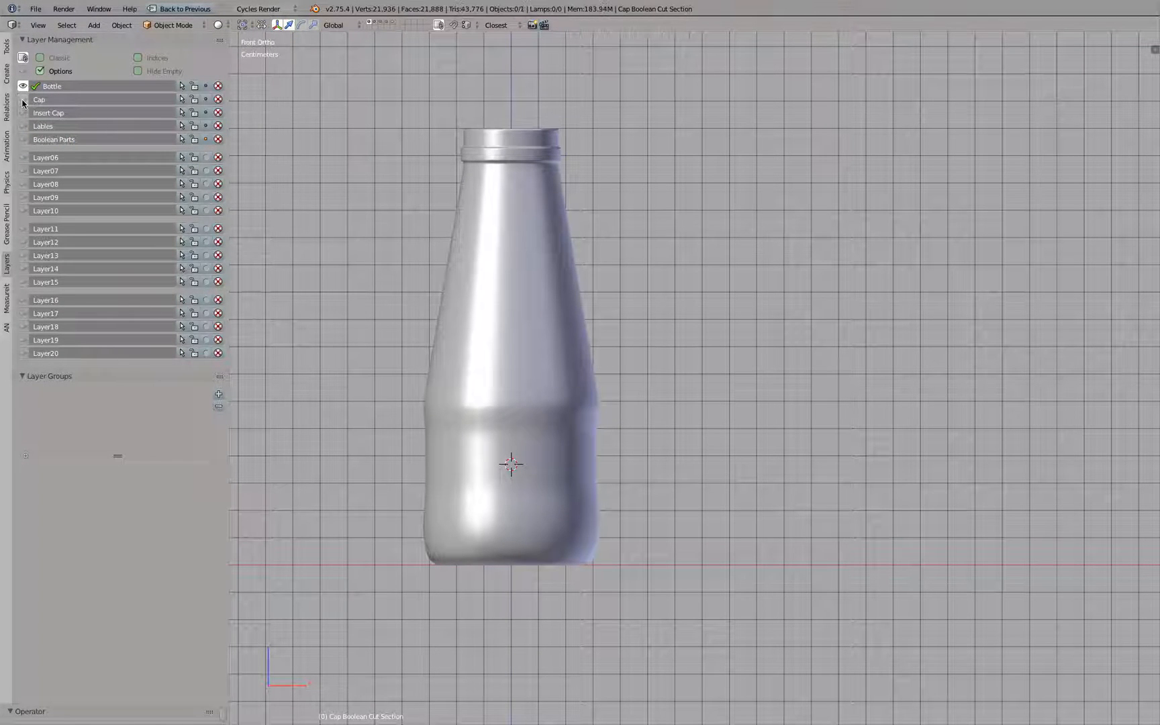
# Step: Show the Insert Cap layer, hide the Bottle layer, and lock the objects on the Insert Cap layer
pyautogui.keyDown('shift'); pyautogui.click(22, 113); pyautogui.keyUp('shift')
pyautogui.keyDown('shift'); pyautogui.click(22, 86); pyautogui.keyUp('shift')
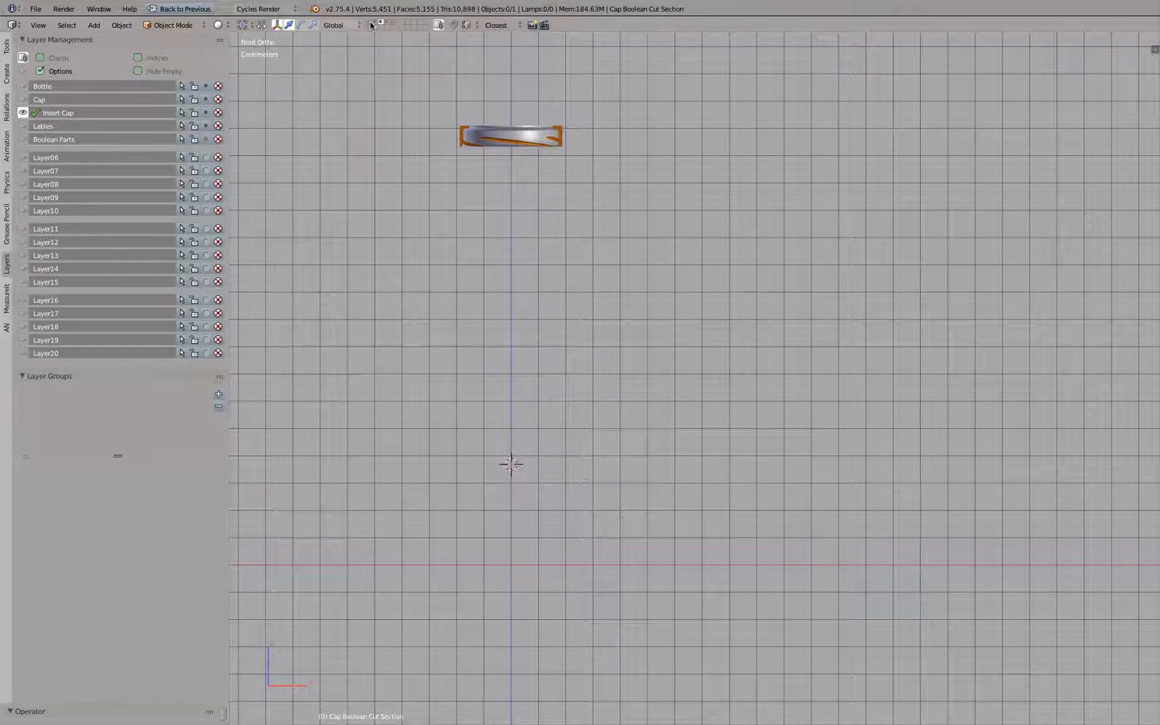
pyautogui.click(194, 112)
pyautogui.moveTo(386, 121); pyautogui.dragTo(495, 107, button='middle')
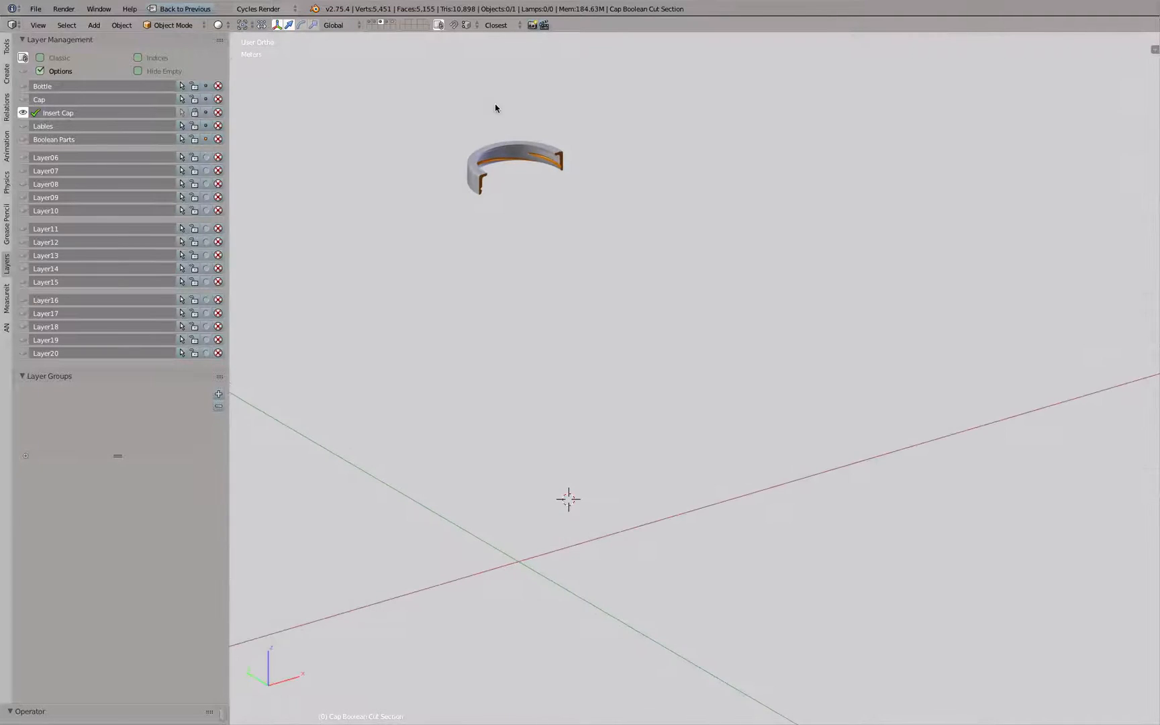
# Step: Show only the Bottle layer and add a camera at the 3D cursor from the front view
pyautogui.click(369, 22)
pyautogui.press('KP_1')
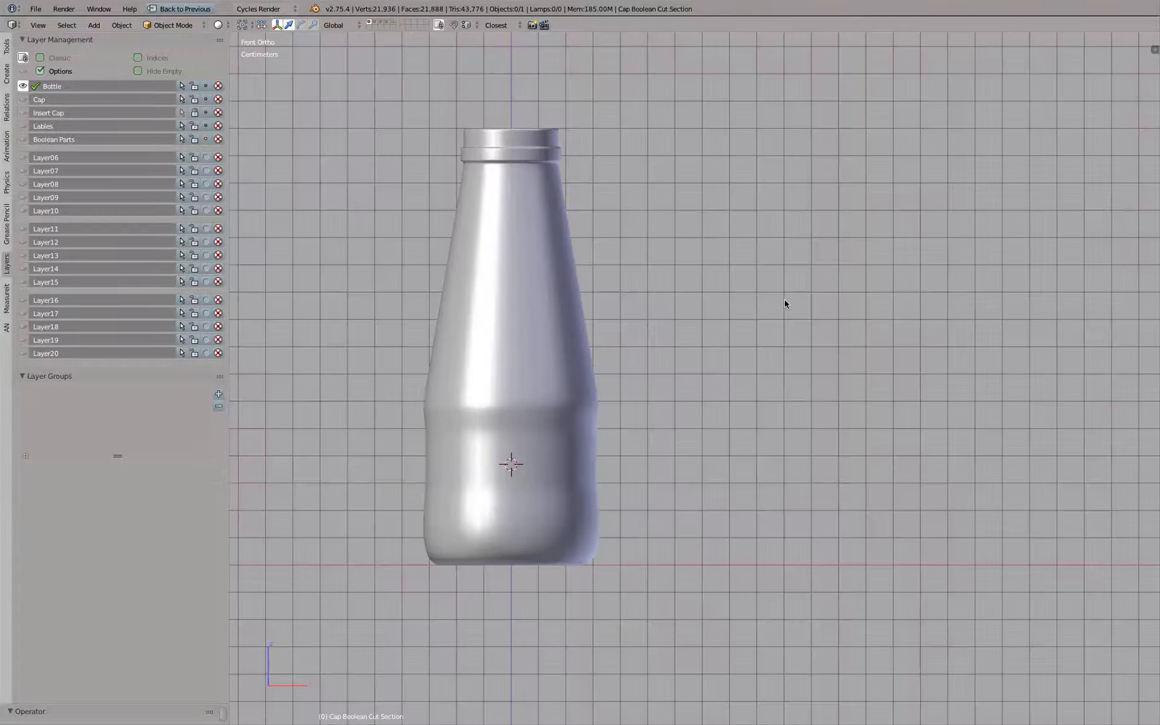
pyautogui.scroll(-4, 779, 342)
pyautogui.press('KP_3')
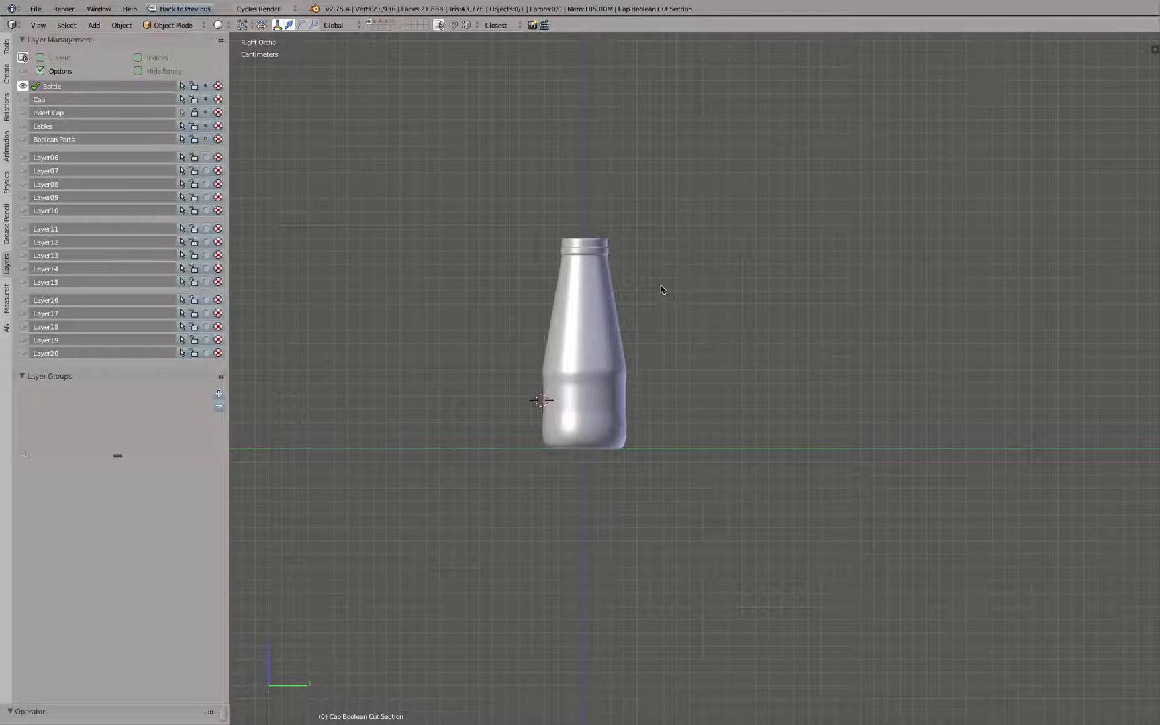
pyautogui.press('KP_1')
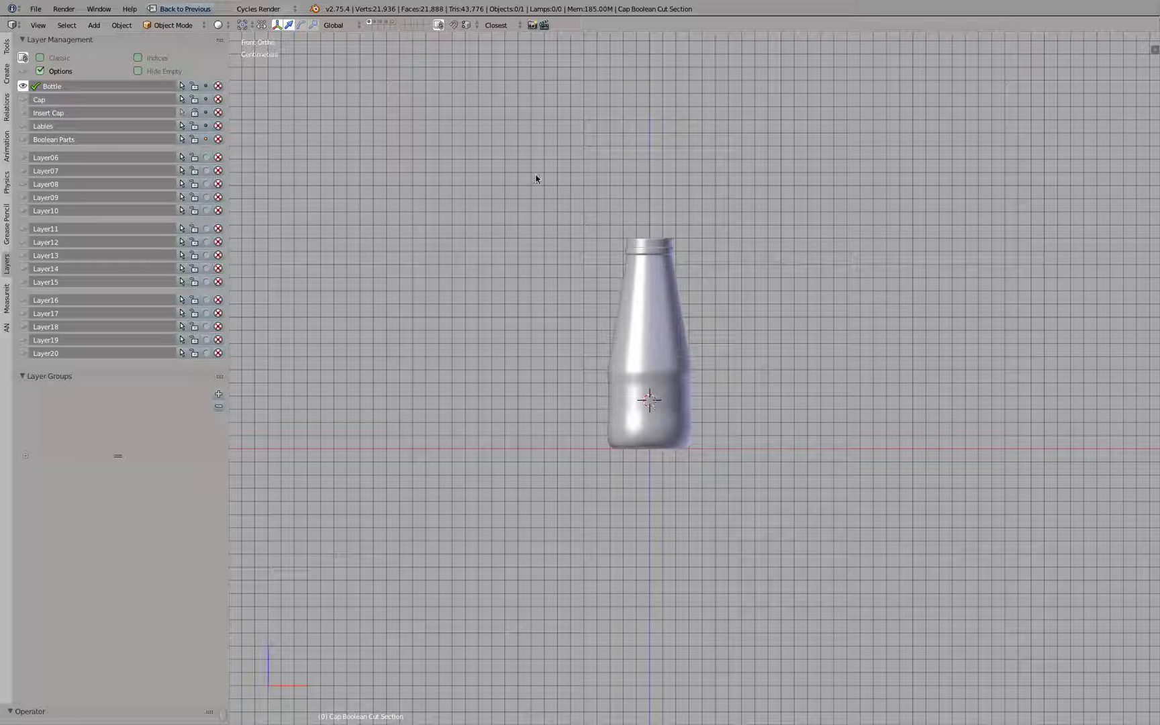
pyautogui.hotkey('shift', 'a')
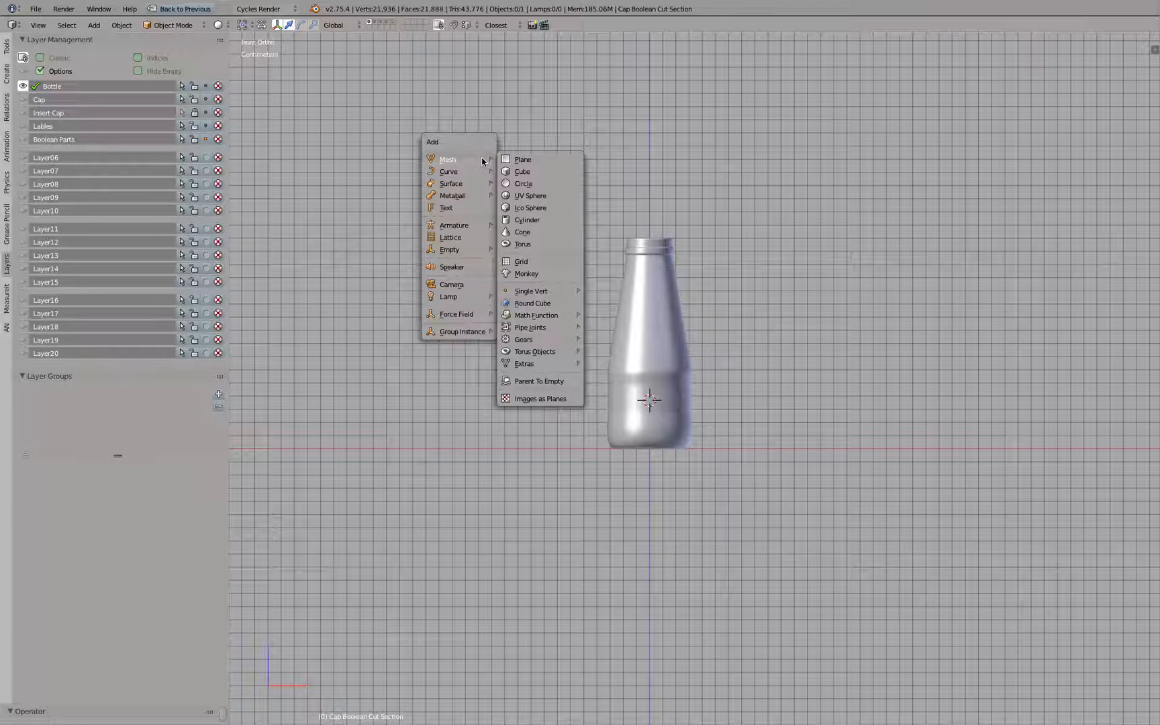
pyautogui.click(482, 288)
# Step: Turn off the display of the grid floor and the X and Y axis lines in the 3D view
pyautogui.scroll(-11, 598, 237)
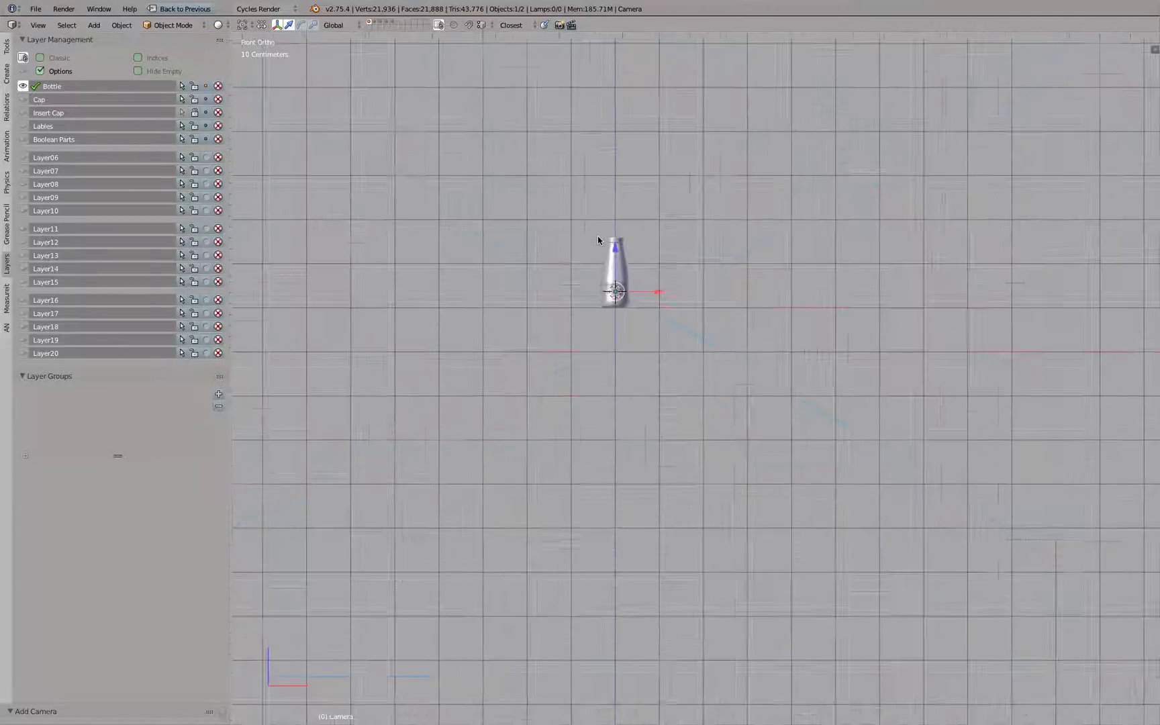
pyautogui.moveTo(635, 220); pyautogui.dragTo(549, 284, button='middle')
pyautogui.scroll(-4, 533, 236)
pyautogui.press('KP_5')
pyautogui.scroll(6, 574, 230)
pyautogui.scroll(-2, 574, 230)
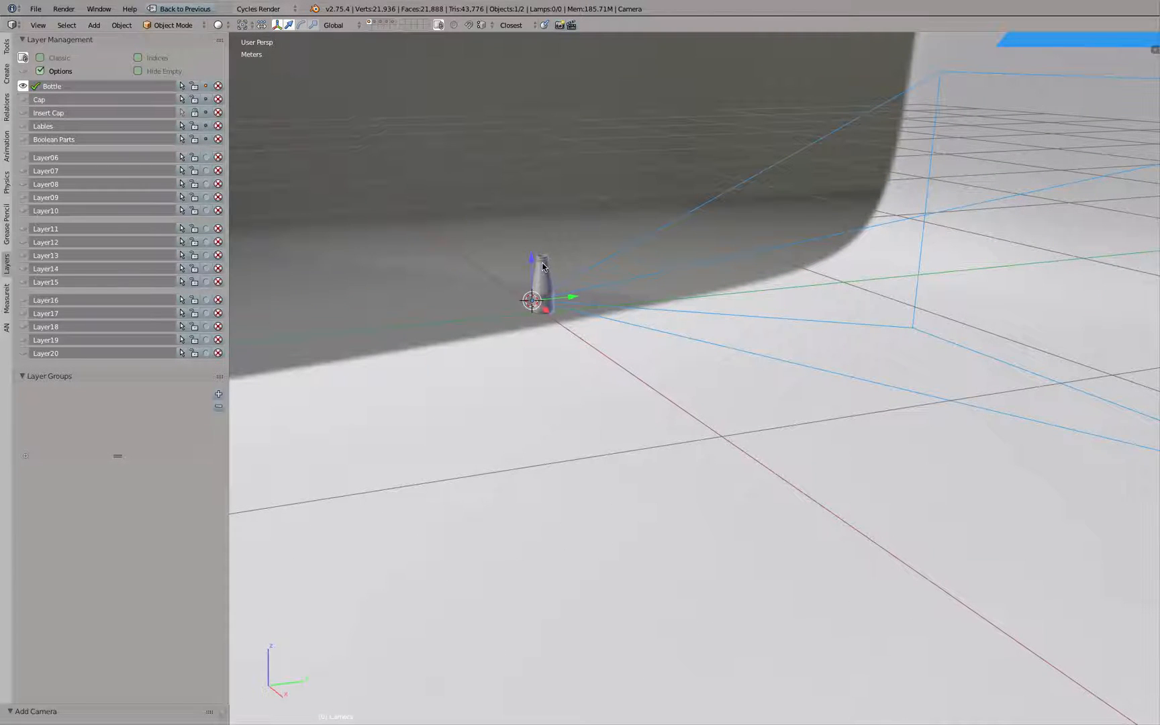
pyautogui.press('n')
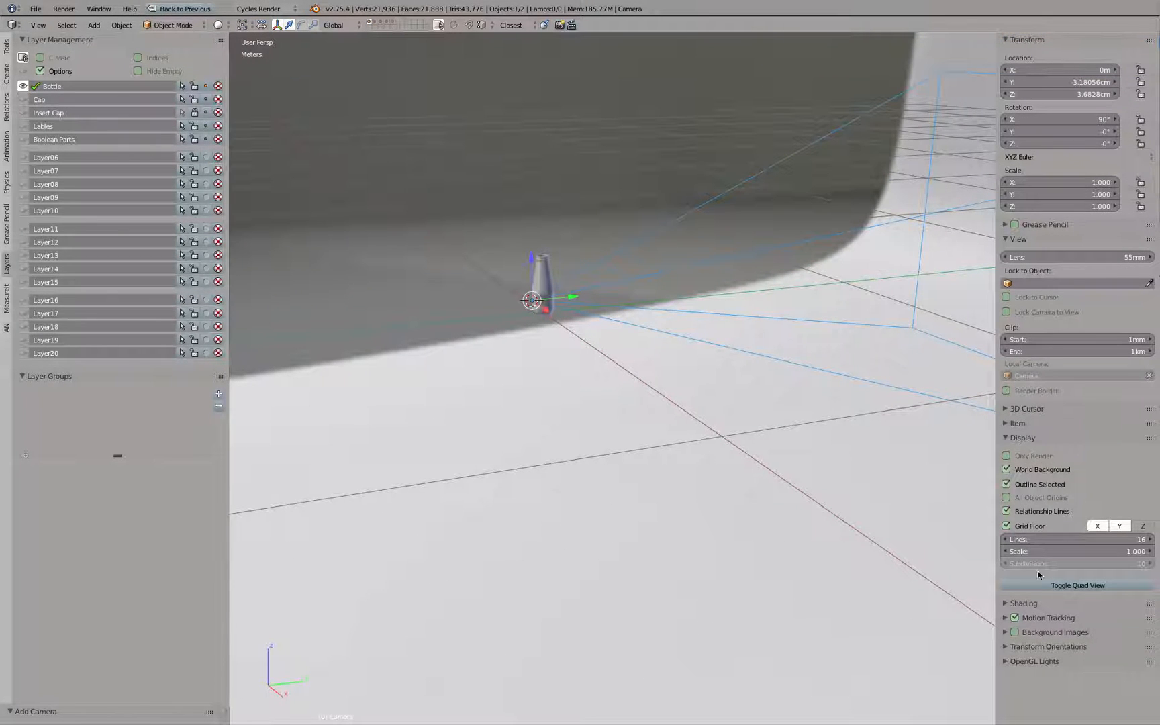
pyautogui.click(1006, 527)
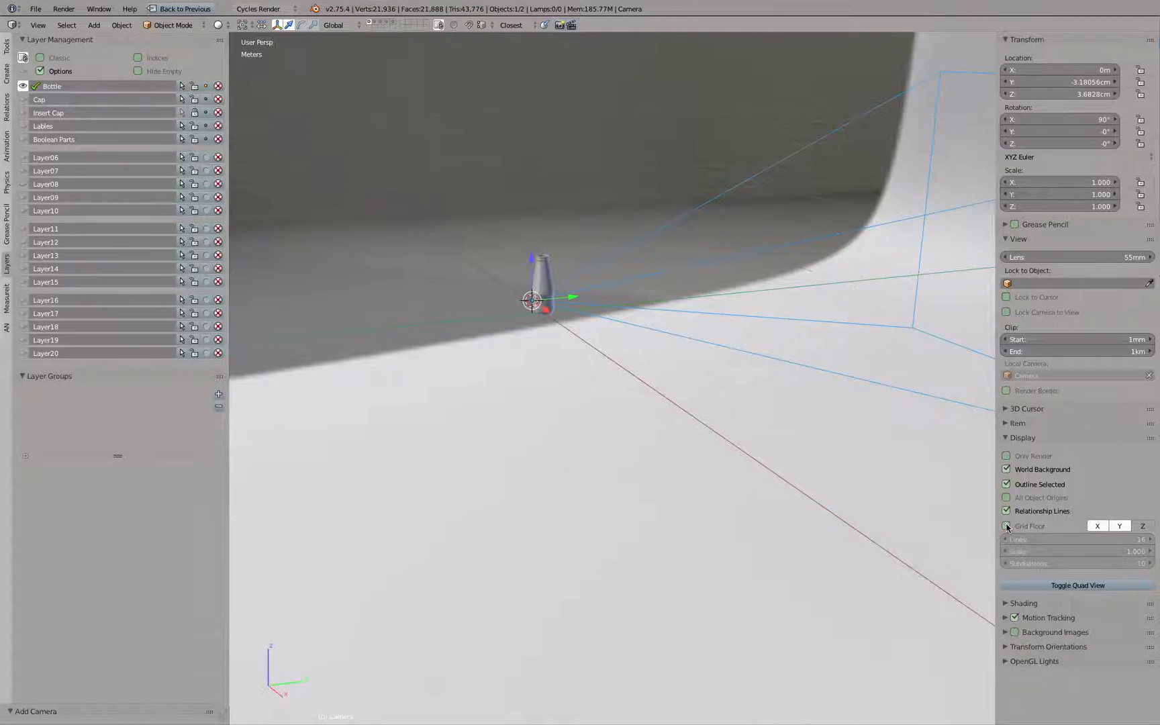
pyautogui.click(1098, 527)
pyautogui.click(1119, 527)
pyautogui.click(1142, 527)
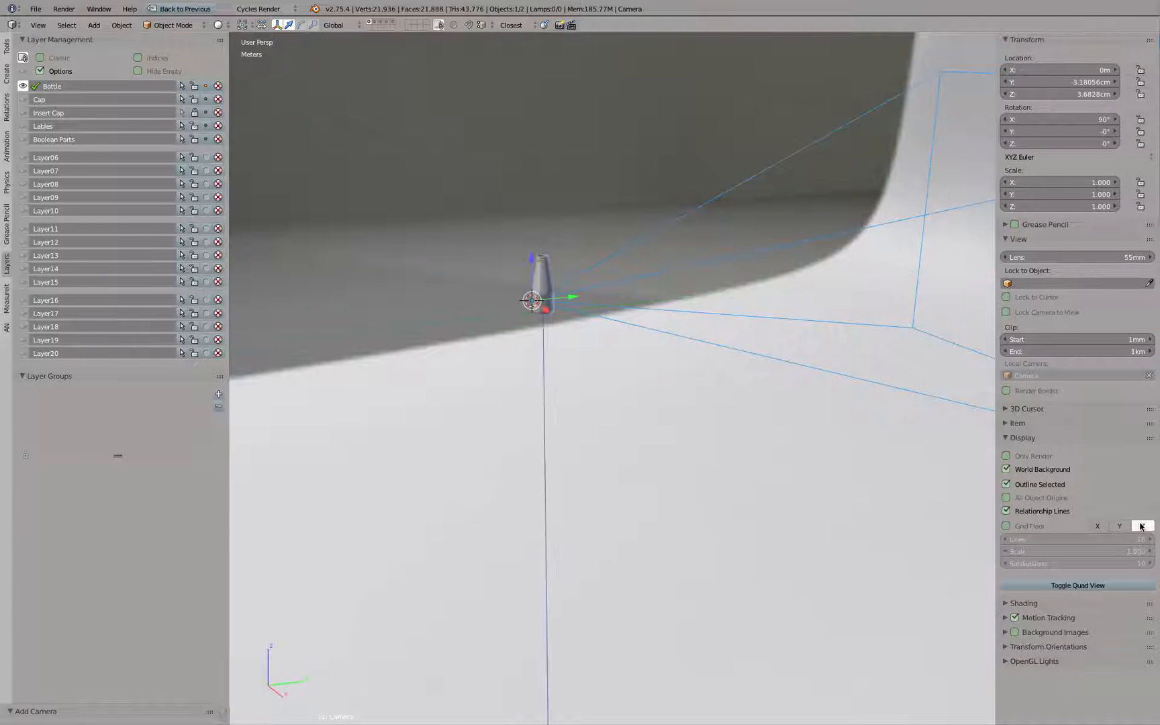
pyautogui.click(1142, 526)
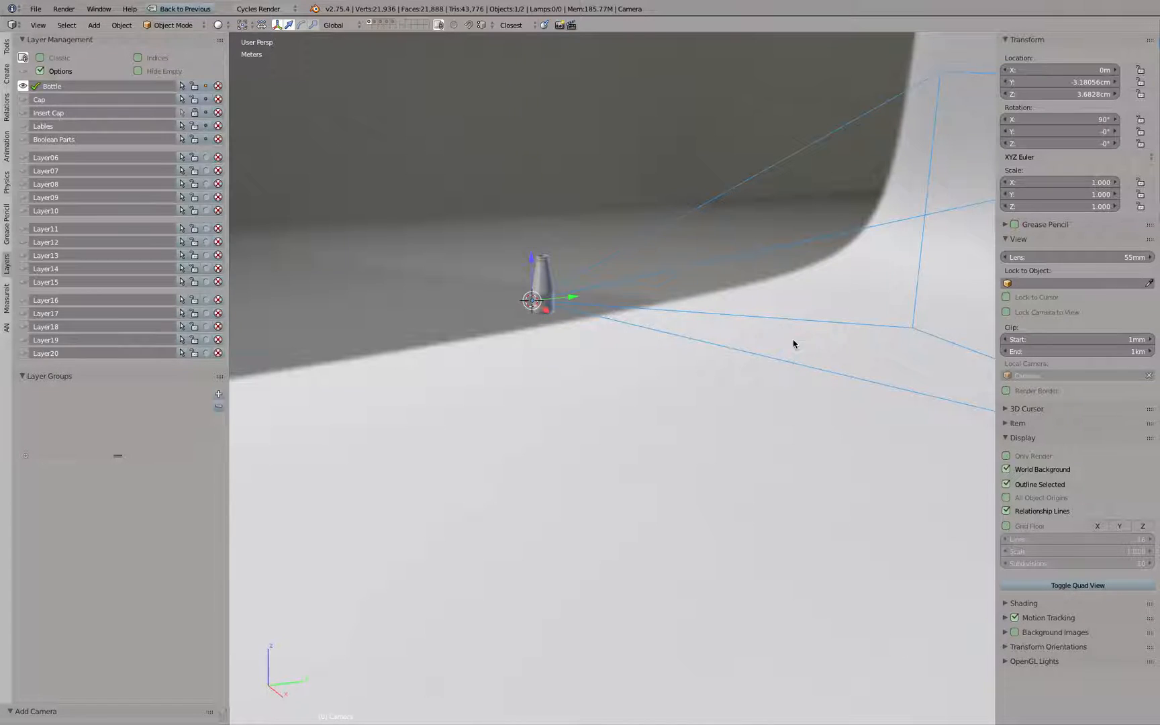
# Step: Turn off the world background display and switch to the right orthographic view with the view properties hidden
pyautogui.scroll(-3, 792, 342)
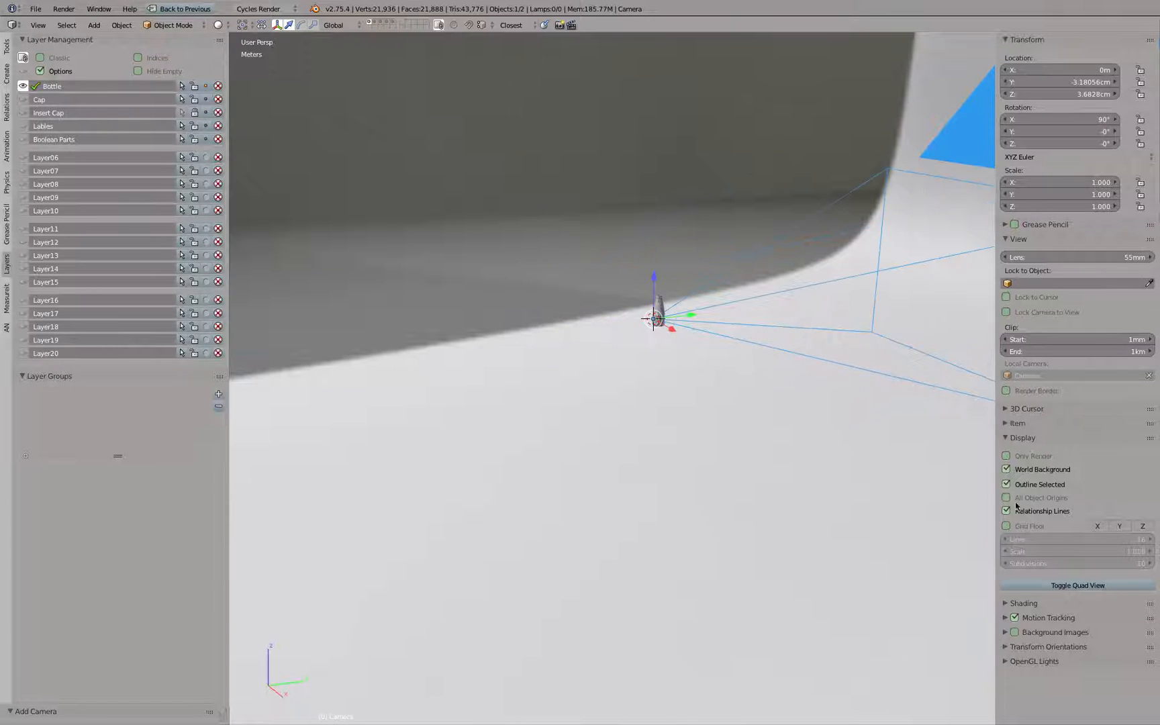
pyautogui.click(1006, 469)
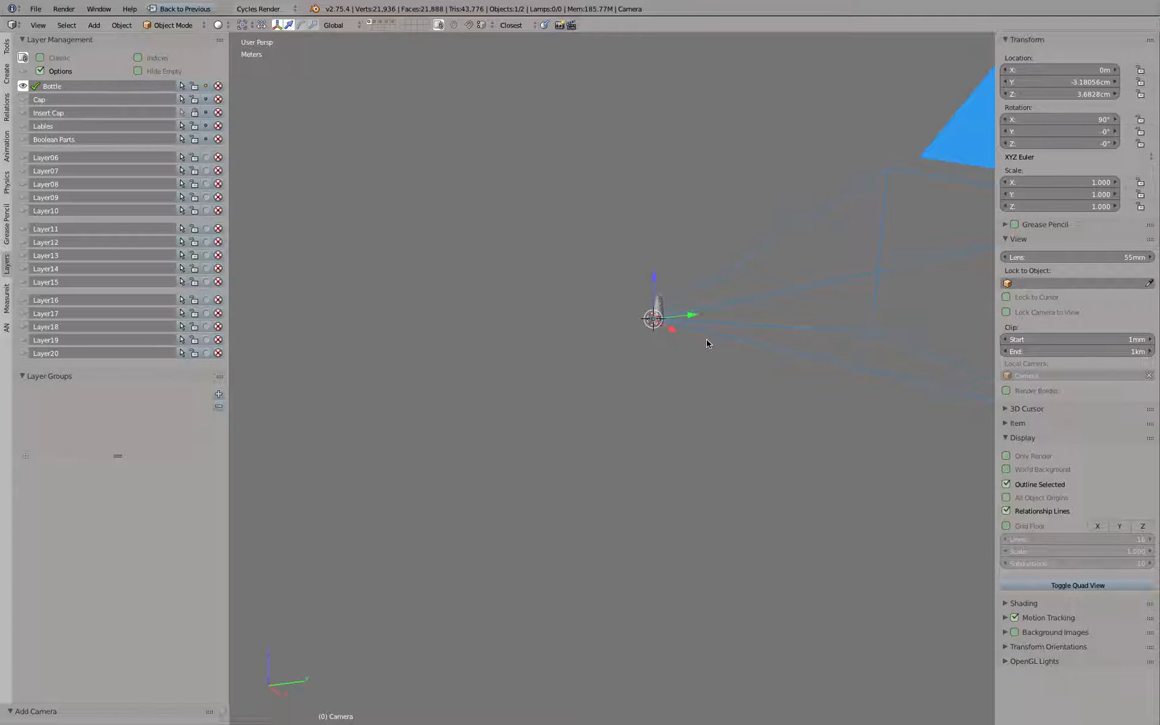
pyautogui.moveTo(580, 381); pyautogui.dragTo(532, 372, button='middle')
pyautogui.press('KP_3')
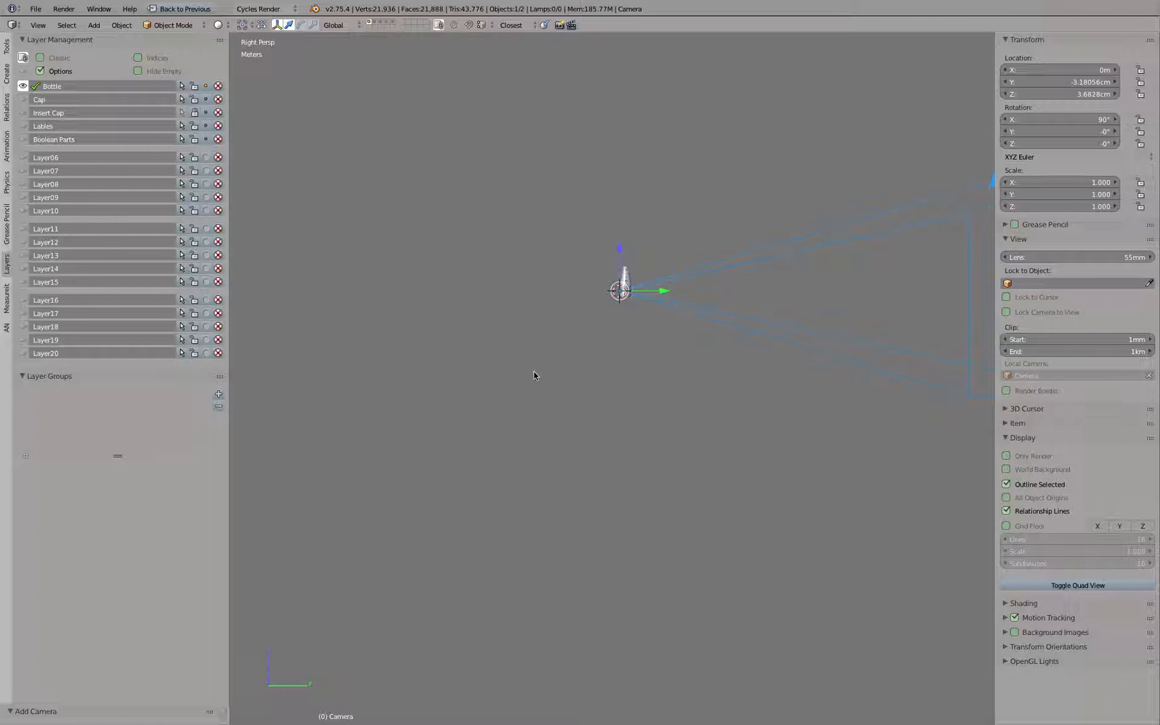
pyautogui.press('n')
pyautogui.press('KP_5')
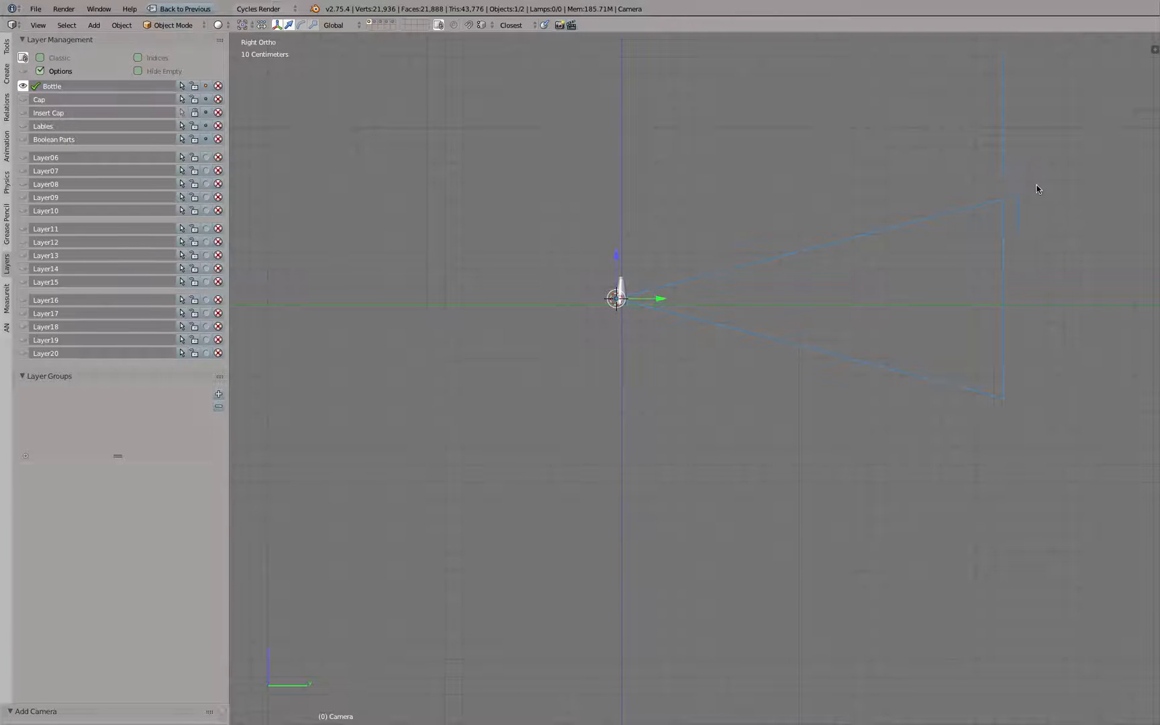
# Step: Scale the newly added camera down until it is roughly comparable in size to the bottle
pyautogui.press('s')
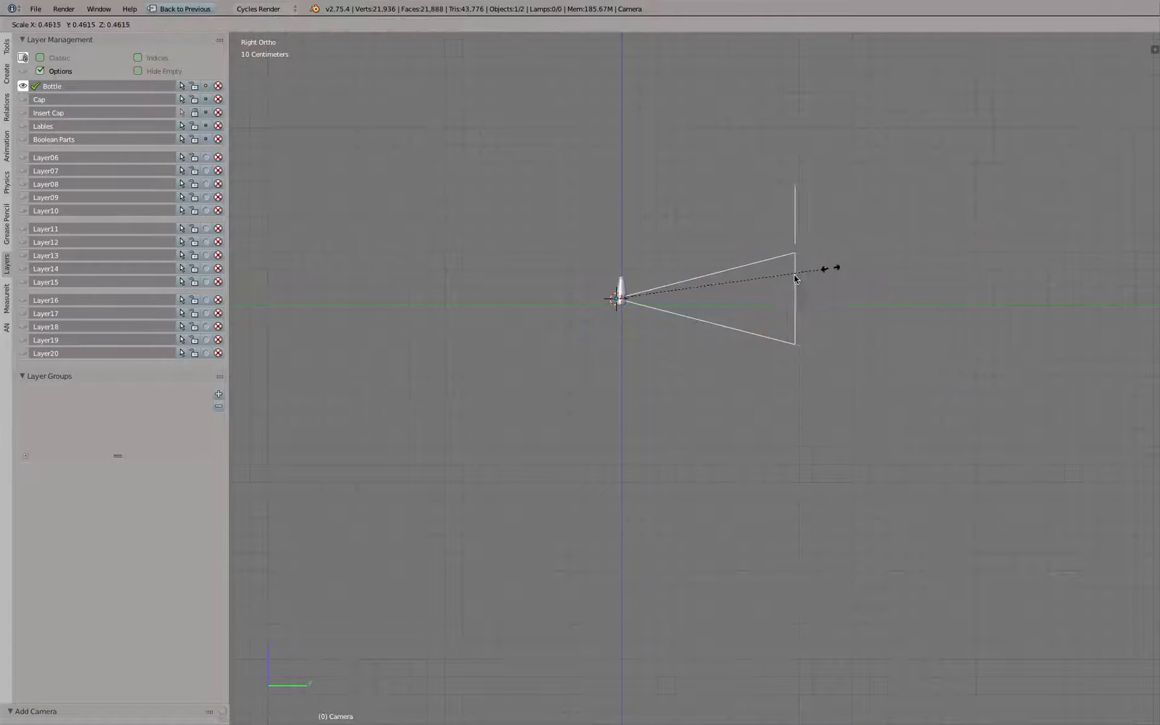
pyautogui.click(661, 305)
pyautogui.scroll(2, 668, 302)
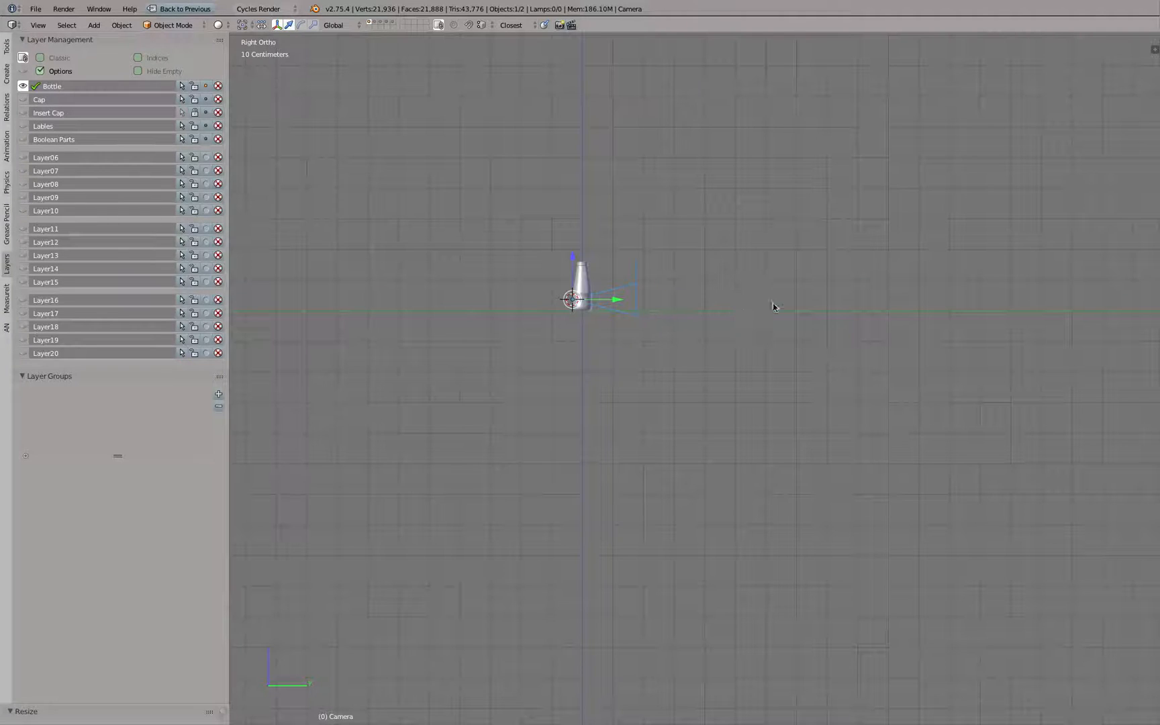
# Step: Move the camera well in front of and slightly above the bottle, tilt it down toward the bottle, and check the framing through it
pyautogui.press('g')
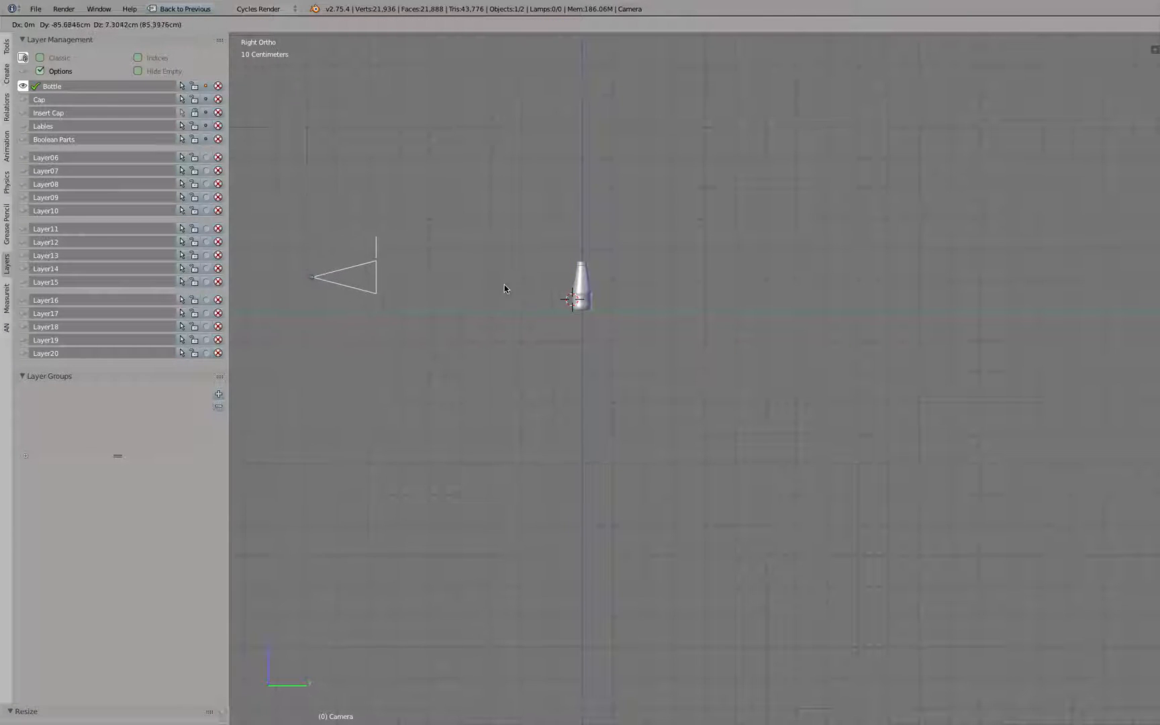
pyautogui.click(518, 252)
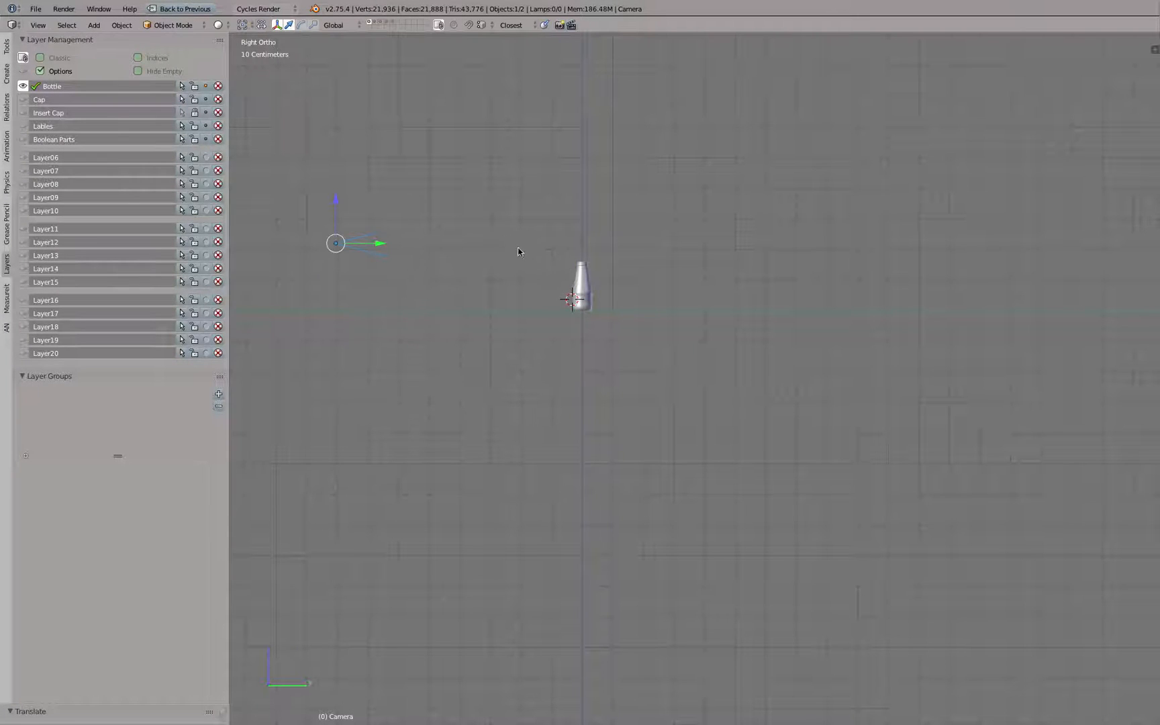
pyautogui.press('g')
pyautogui.click(474, 220)
pyautogui.press('r')
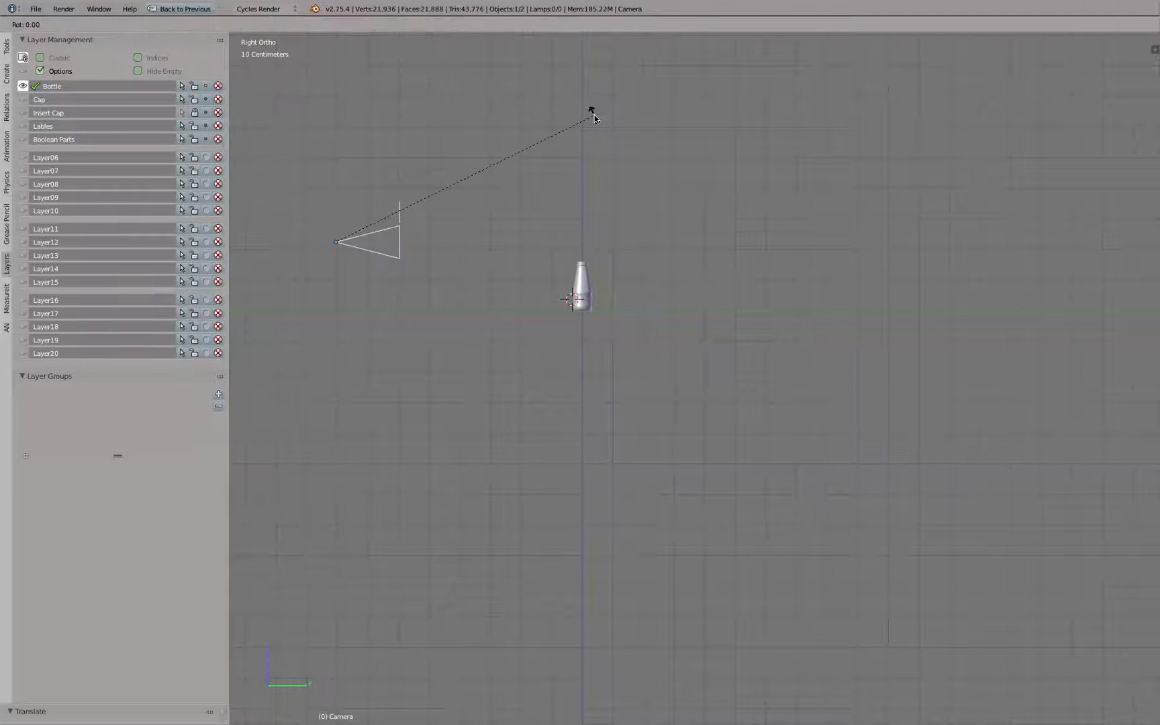
pyautogui.click(597, 166)
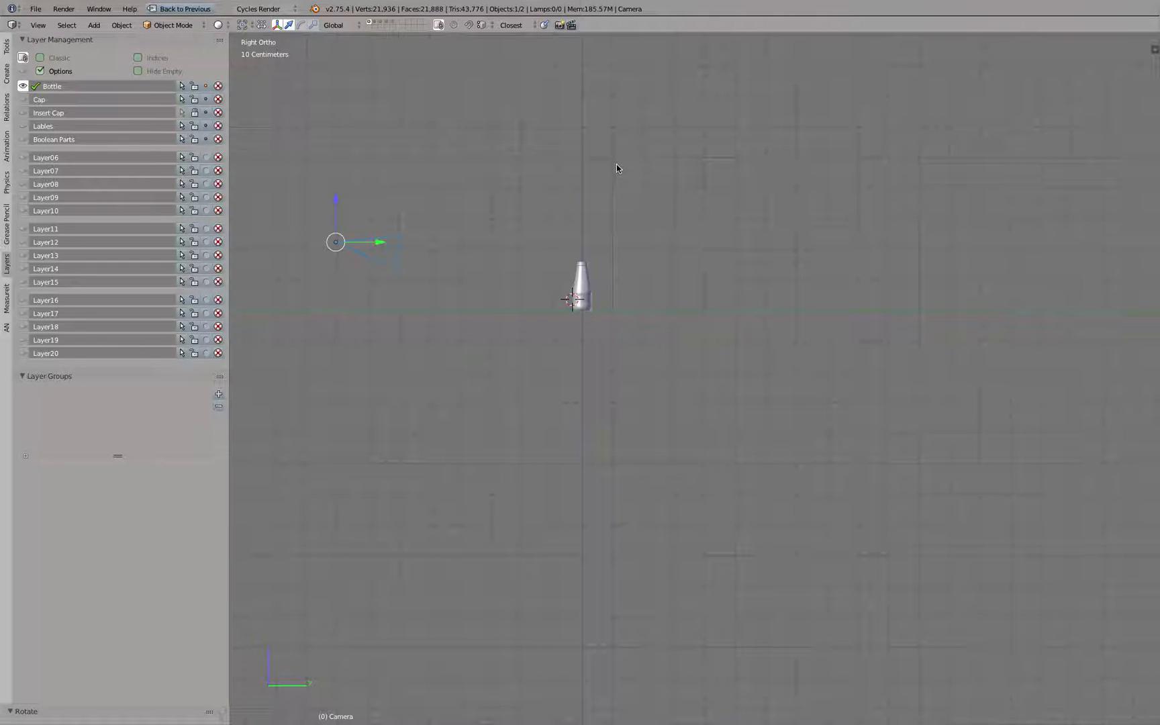
pyautogui.press('KP_0')
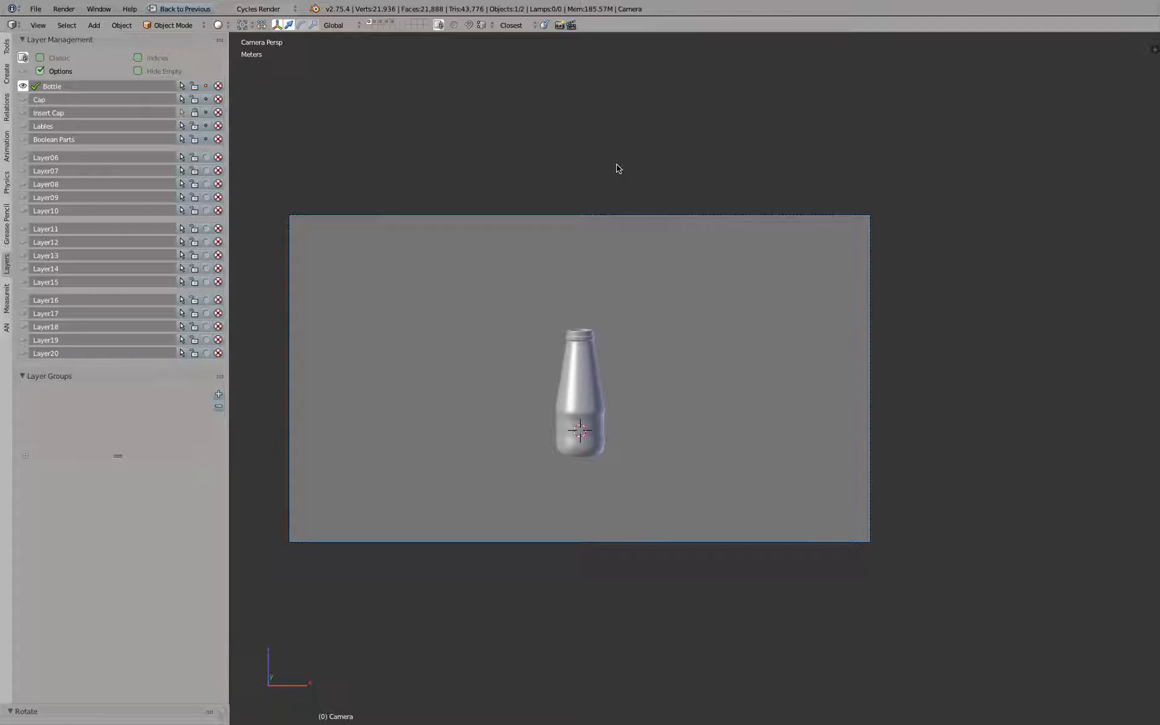
pyautogui.click(39, 29)
pyautogui.moveTo(80, 159)
pyautogui.click(38, 25)
pyautogui.scroll(-2, 564, 128)
# Step: In the right orthographic view, duplicate the camera, place the copy higher and closer to the bottle, and tilt it down toward the bottle
pyautogui.press('KP_3')
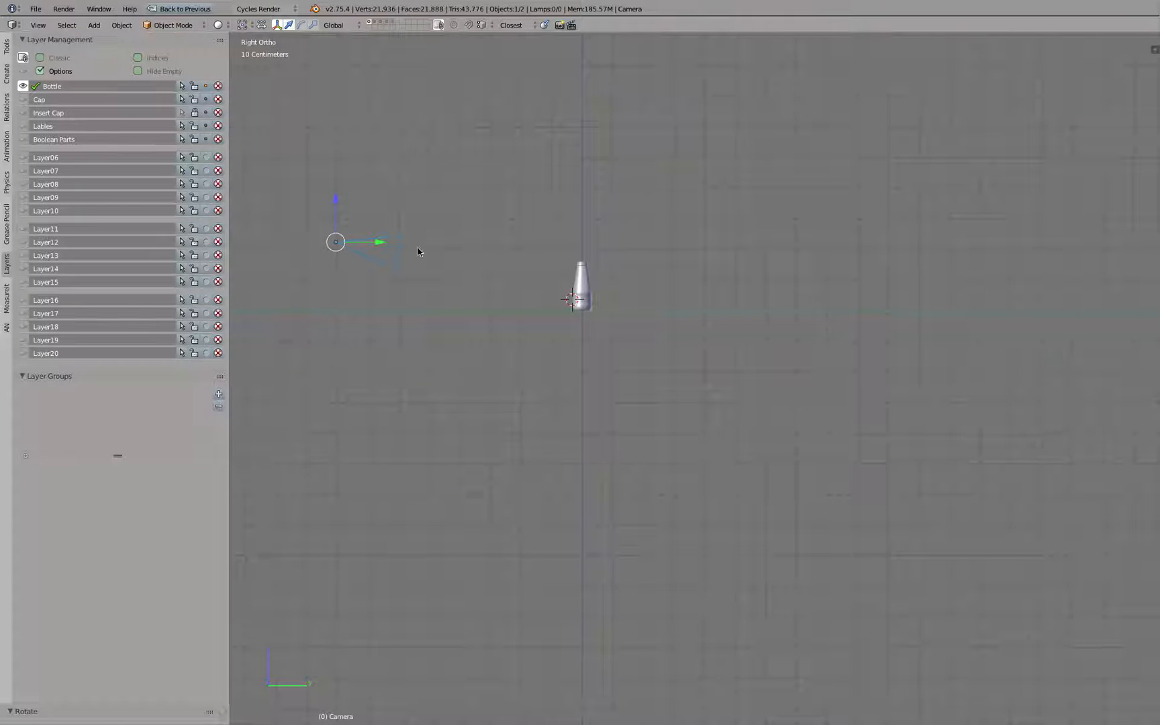
pyautogui.hotkey('shift', 'd')
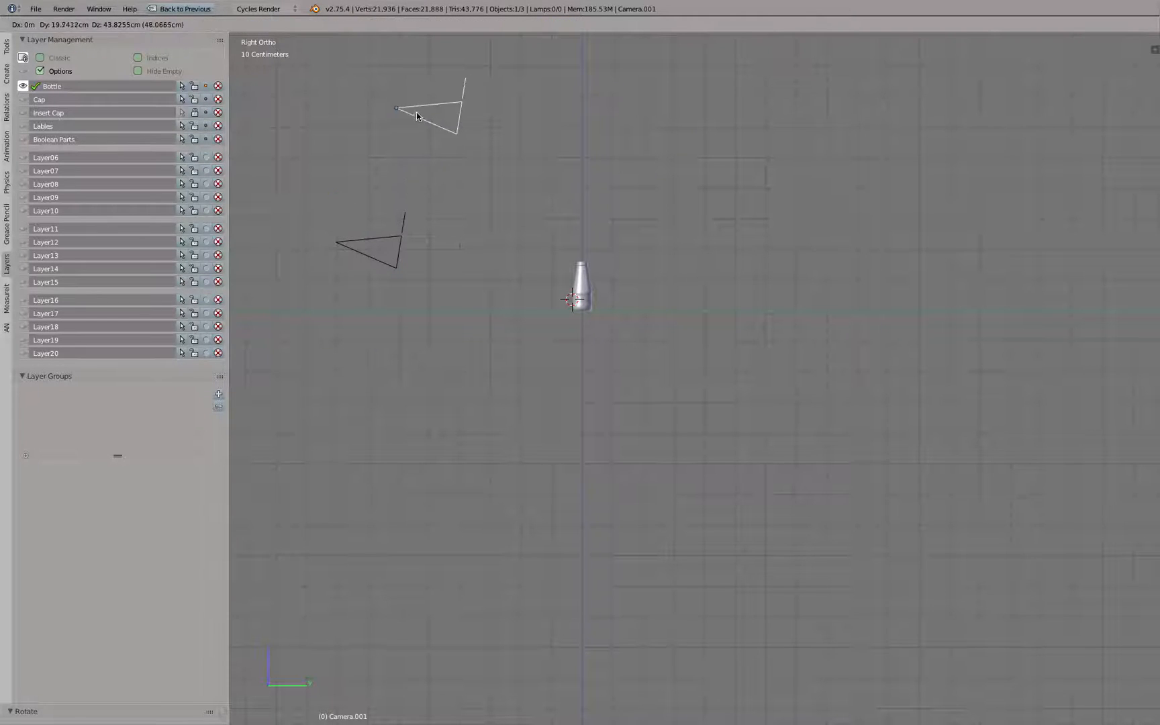
pyautogui.click(446, 104)
pyautogui.press('r')
pyautogui.click(498, 163)
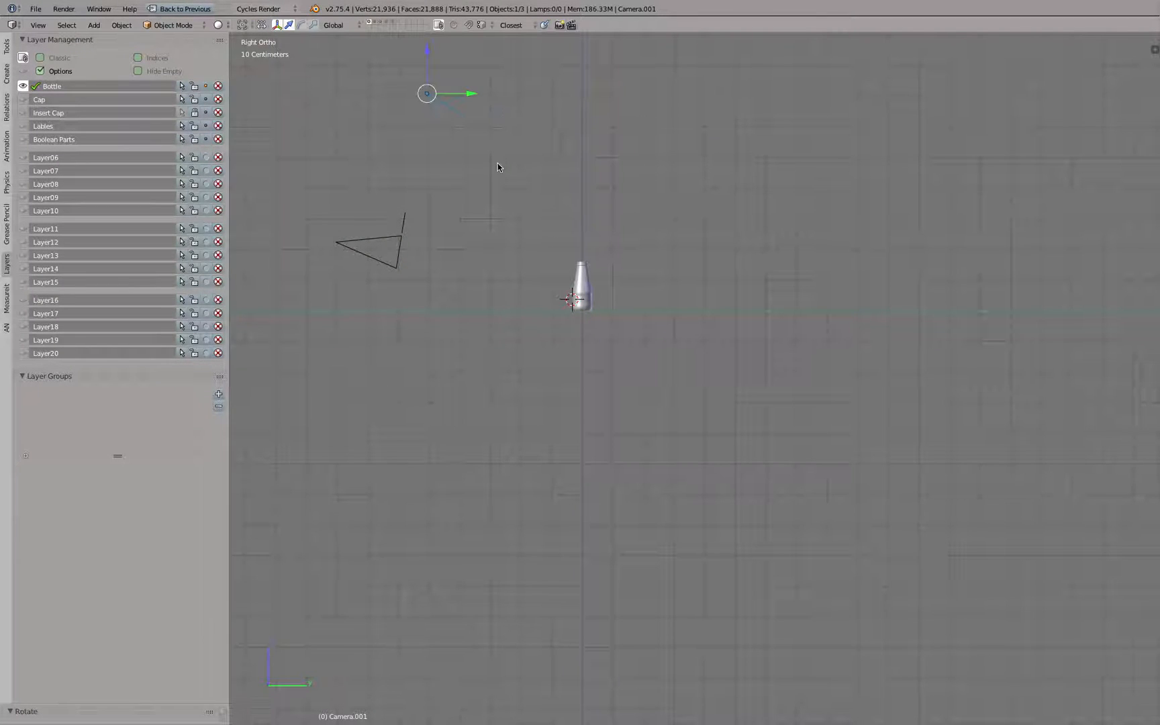
# Step: Make the upper duplicate the active camera and look at the bottle through it
pyautogui.press('ctrl+KP_0')
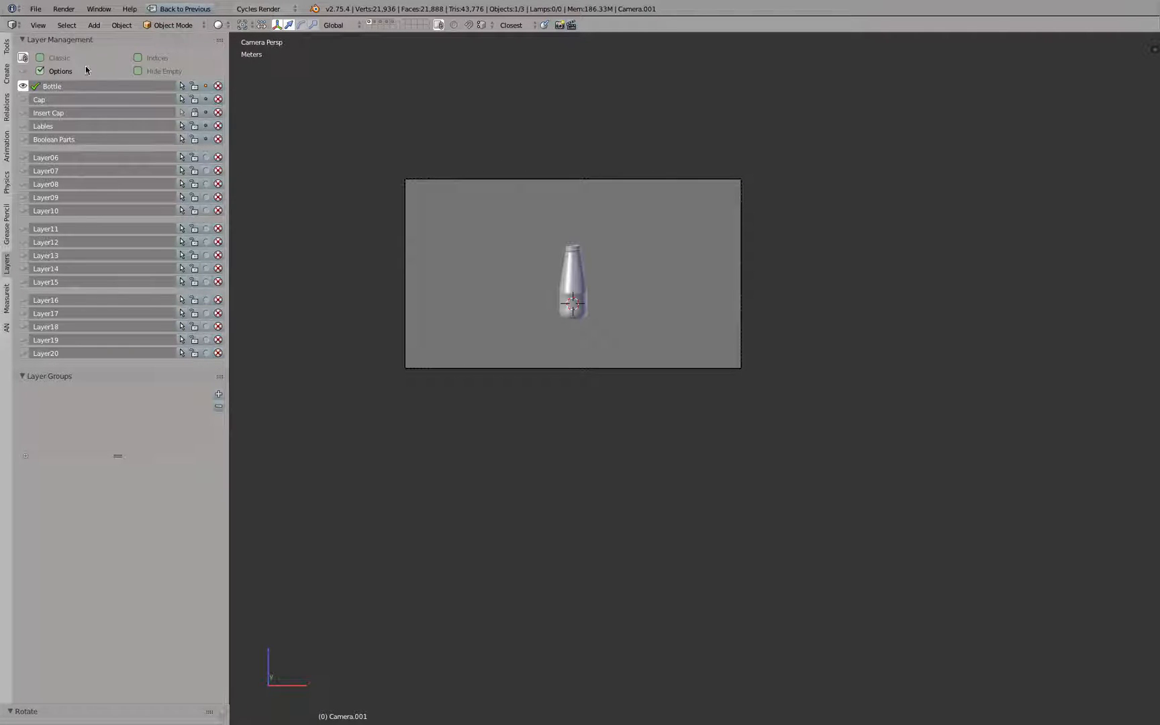
pyautogui.click(40, 25)
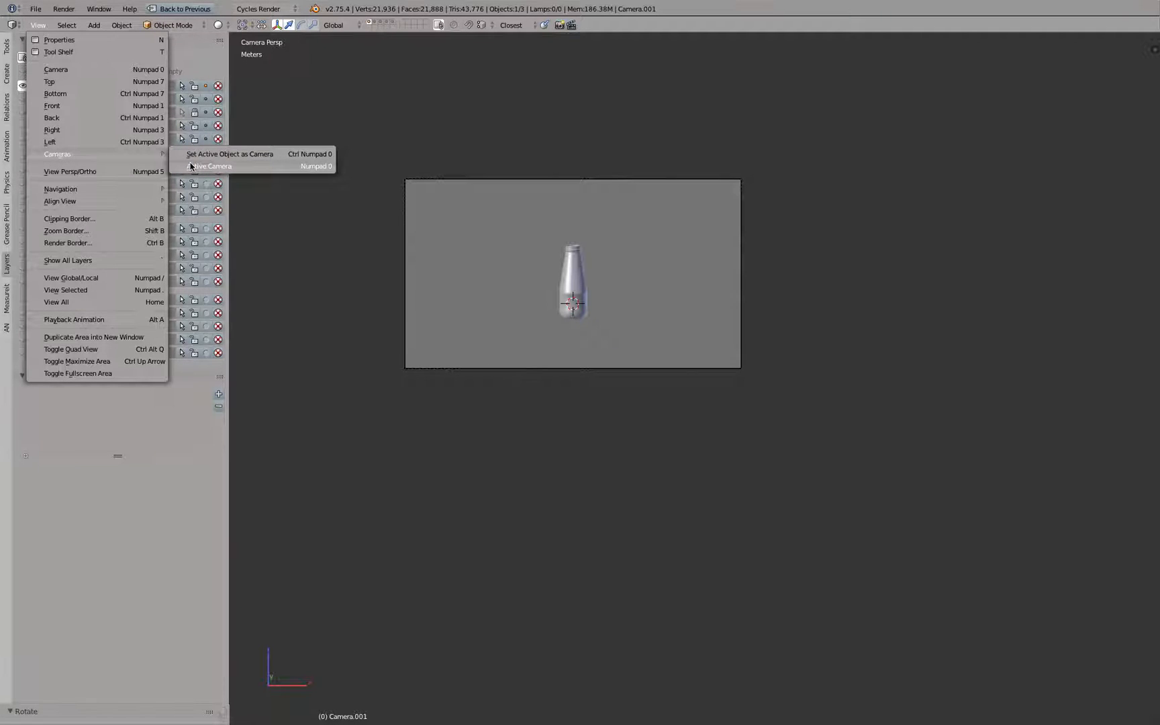
pyautogui.click(192, 166)
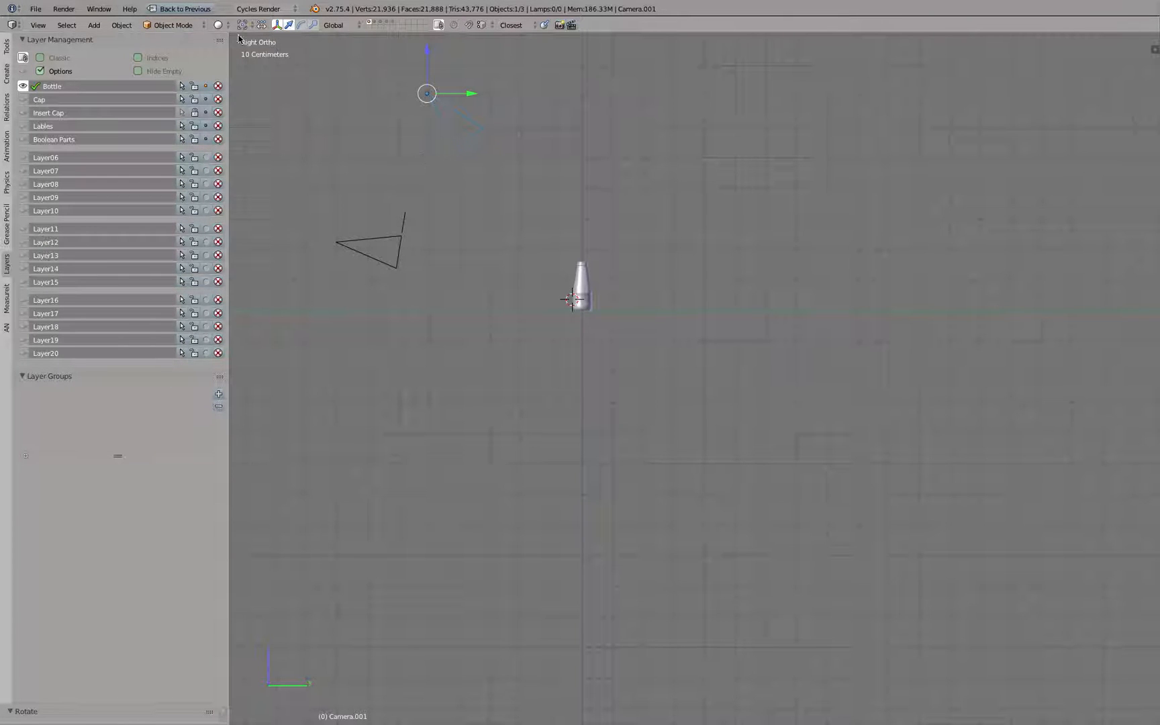
pyautogui.press('KP_0')
pyautogui.press('KP_5')
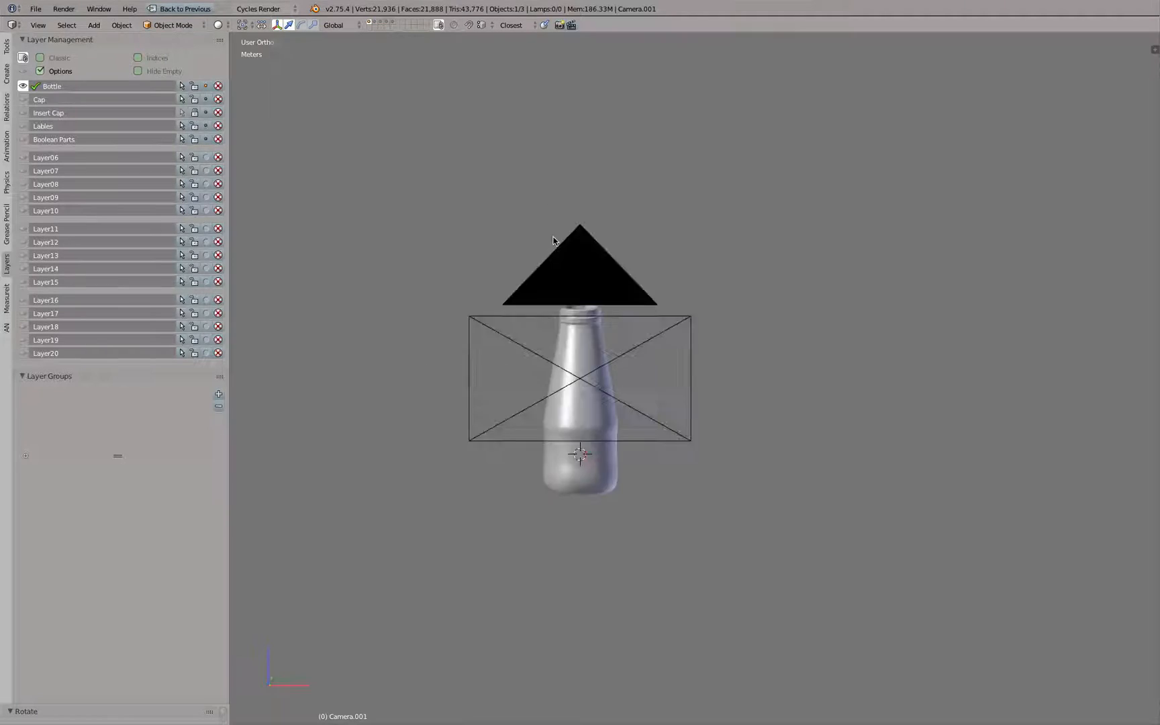
pyautogui.moveTo(553, 237); pyautogui.dragTo(538, 262, button='middle')
pyautogui.scroll(-4, 537, 262)
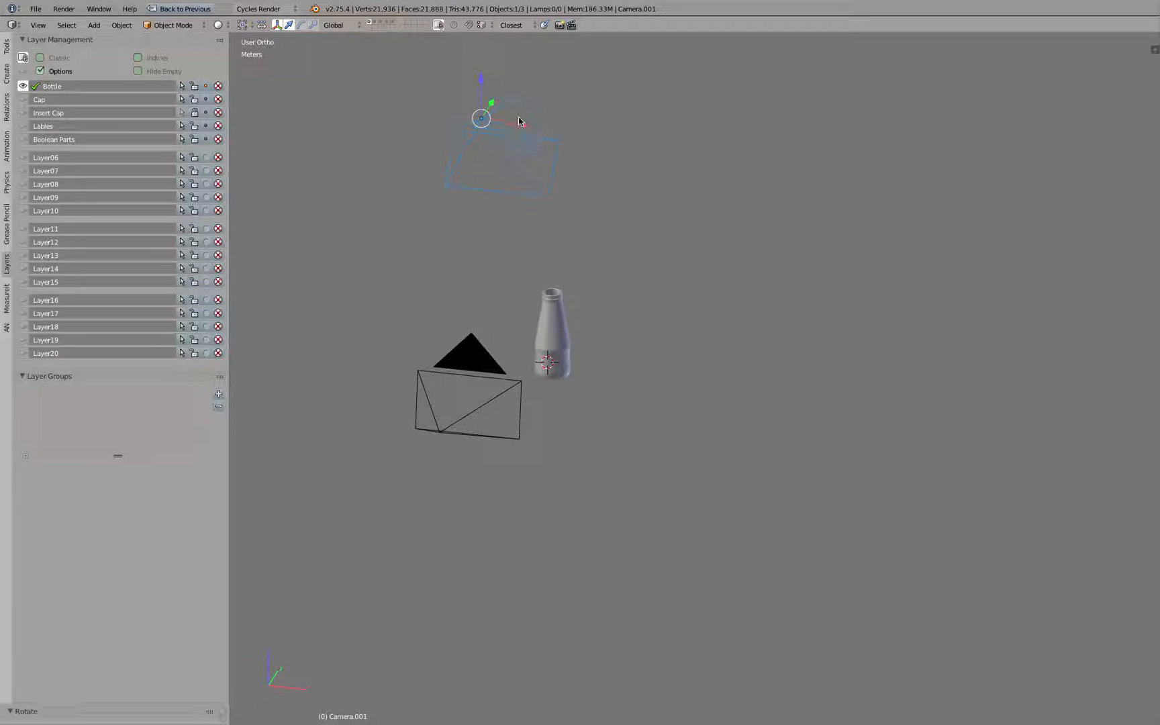
pyautogui.rightClick(457, 376)
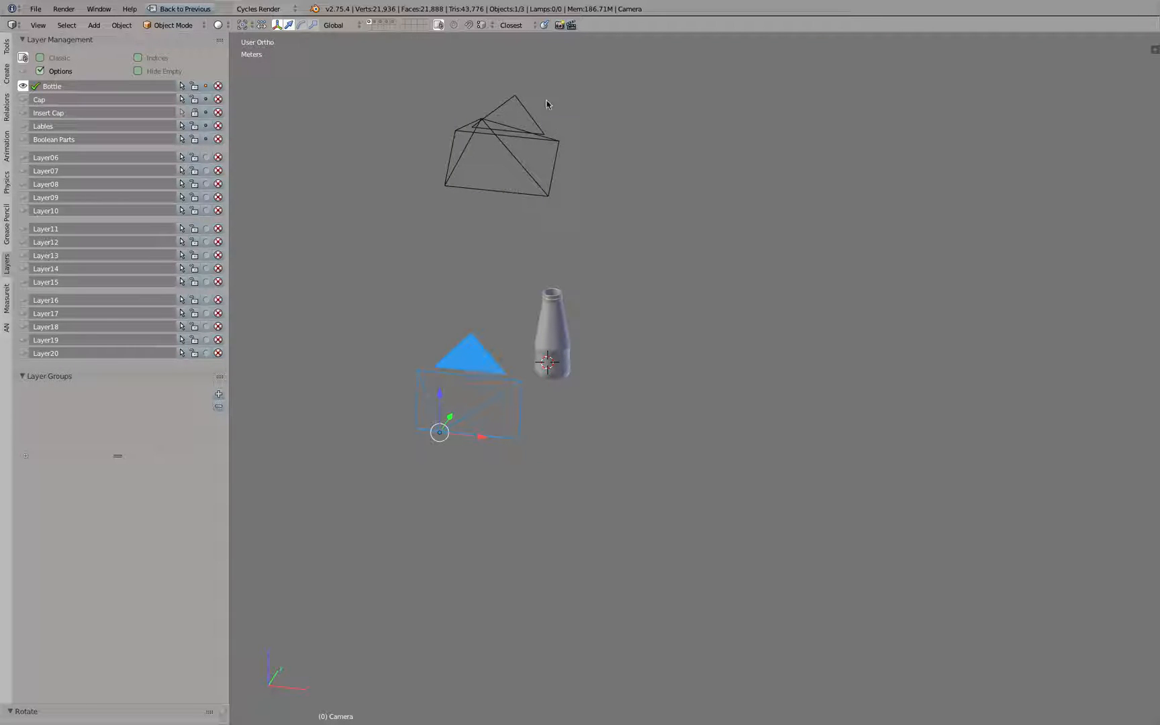
pyautogui.rightClick(513, 139)
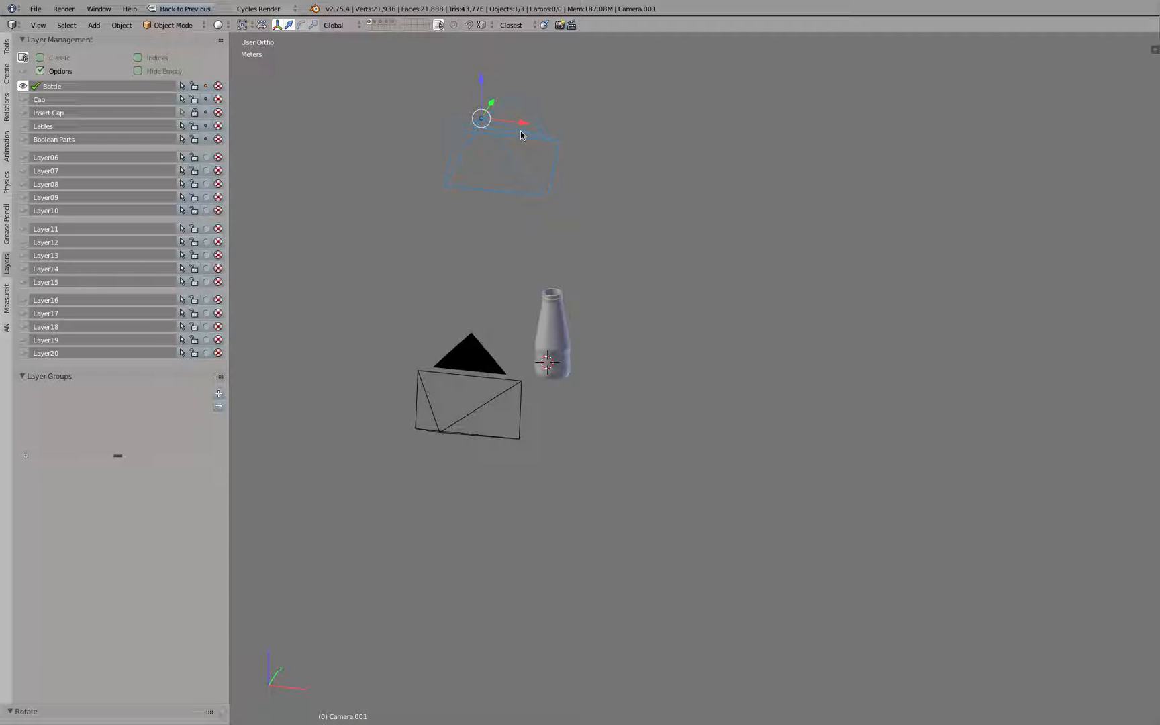
pyautogui.press('ctrl+KP_0')
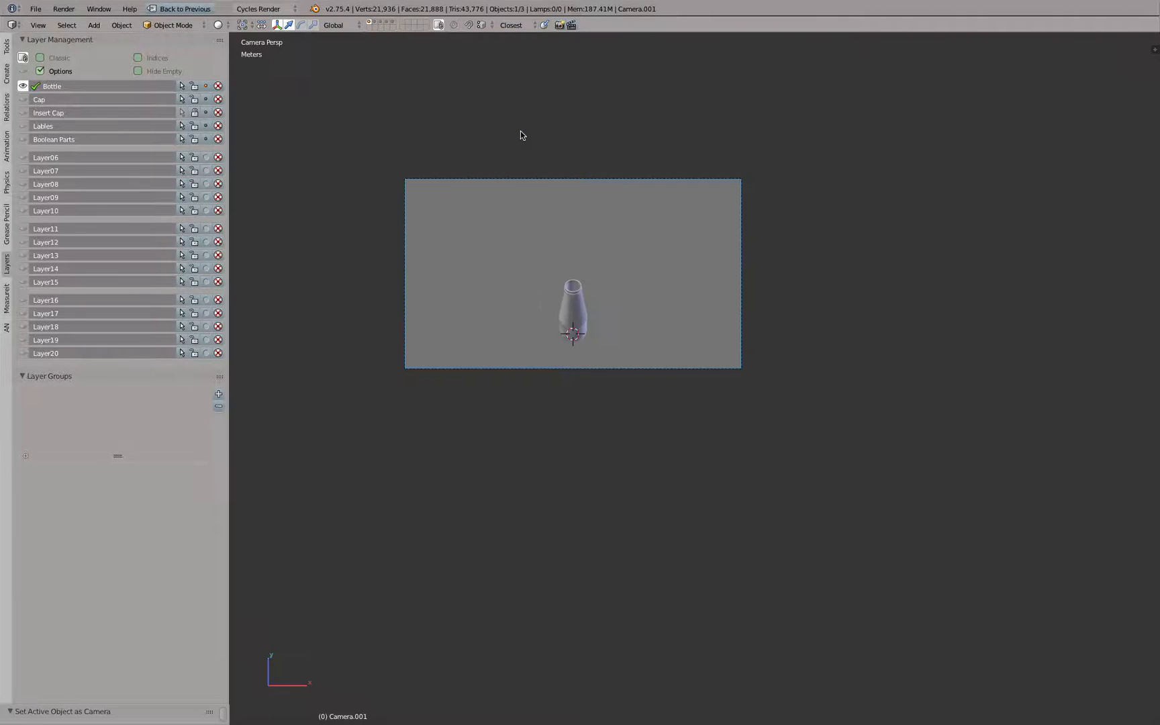
# Step: Set the original lower camera as the active camera and look through it
pyautogui.press('KP_0')
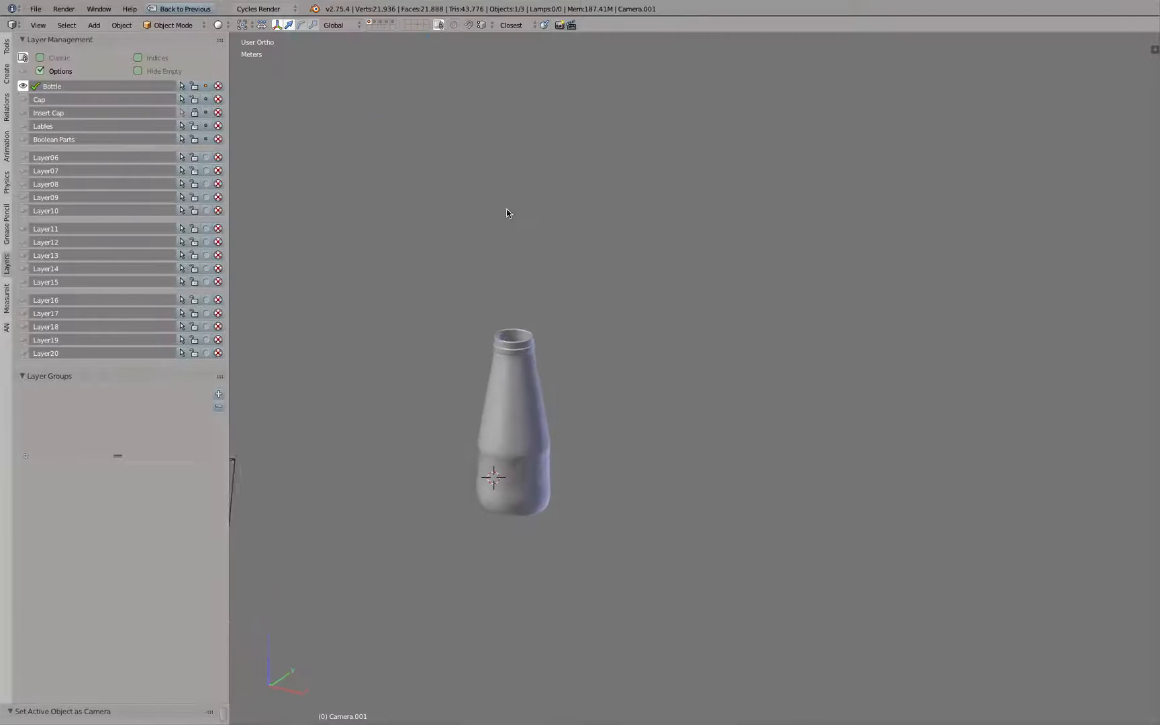
pyautogui.scroll(-3, 507, 213)
pyautogui.rightClick(305, 259)
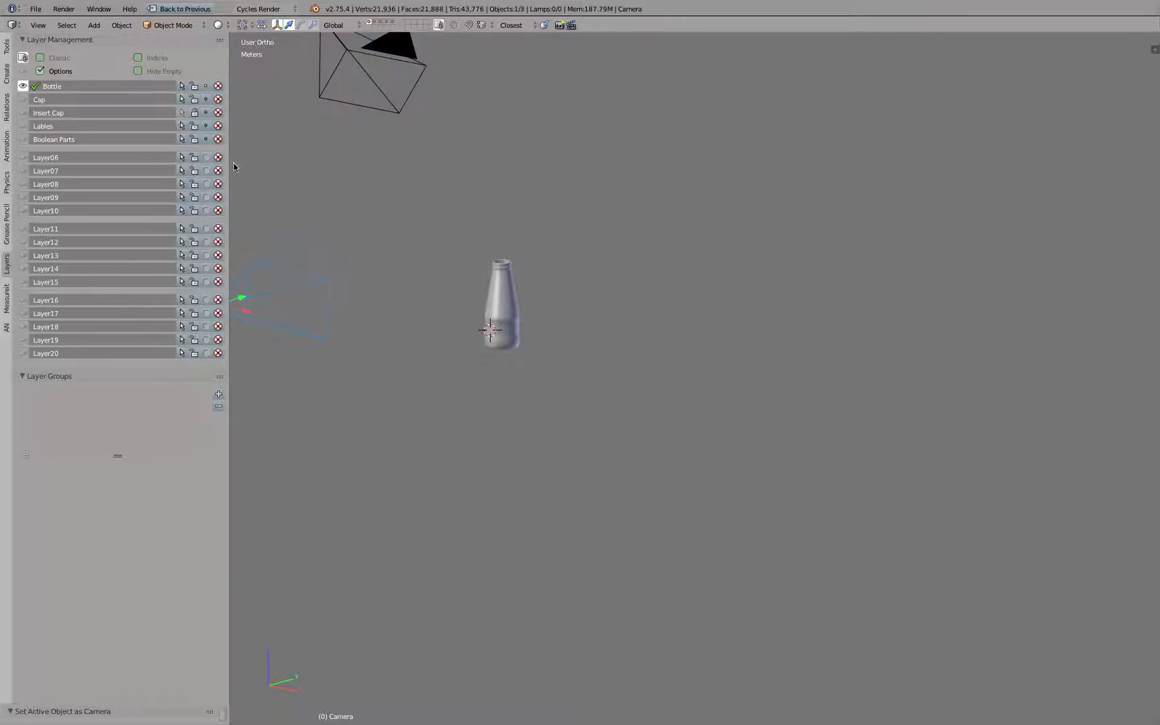
pyautogui.click(39, 26)
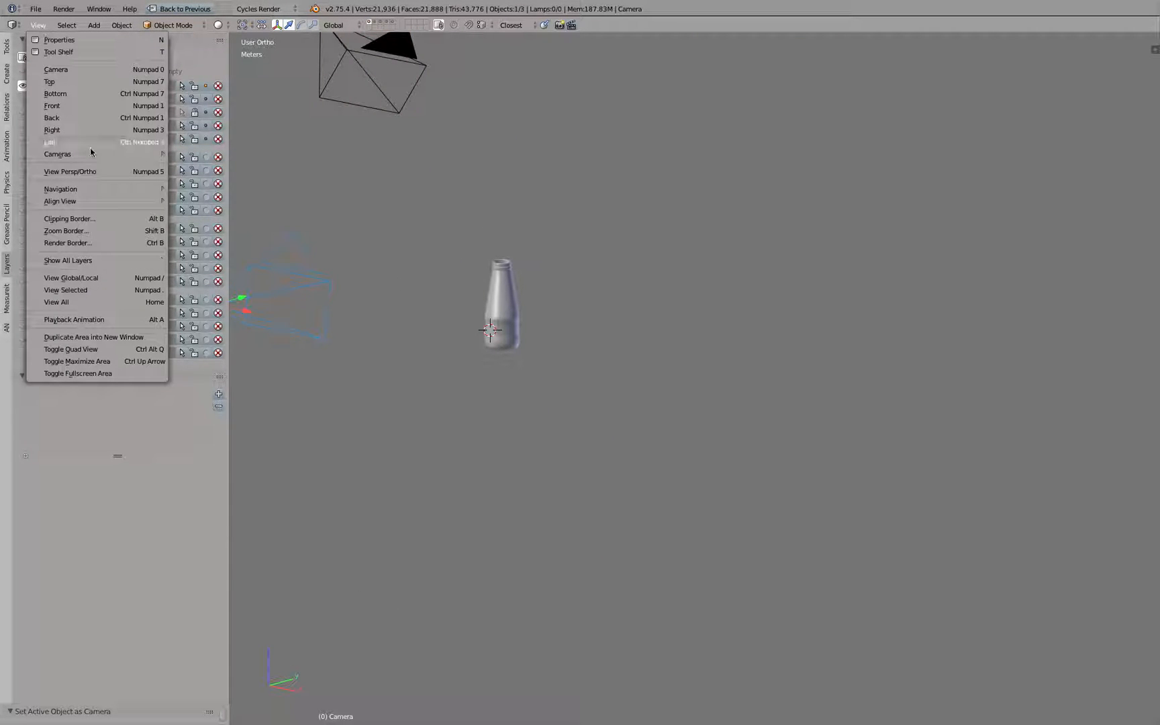
pyautogui.moveTo(90, 159)
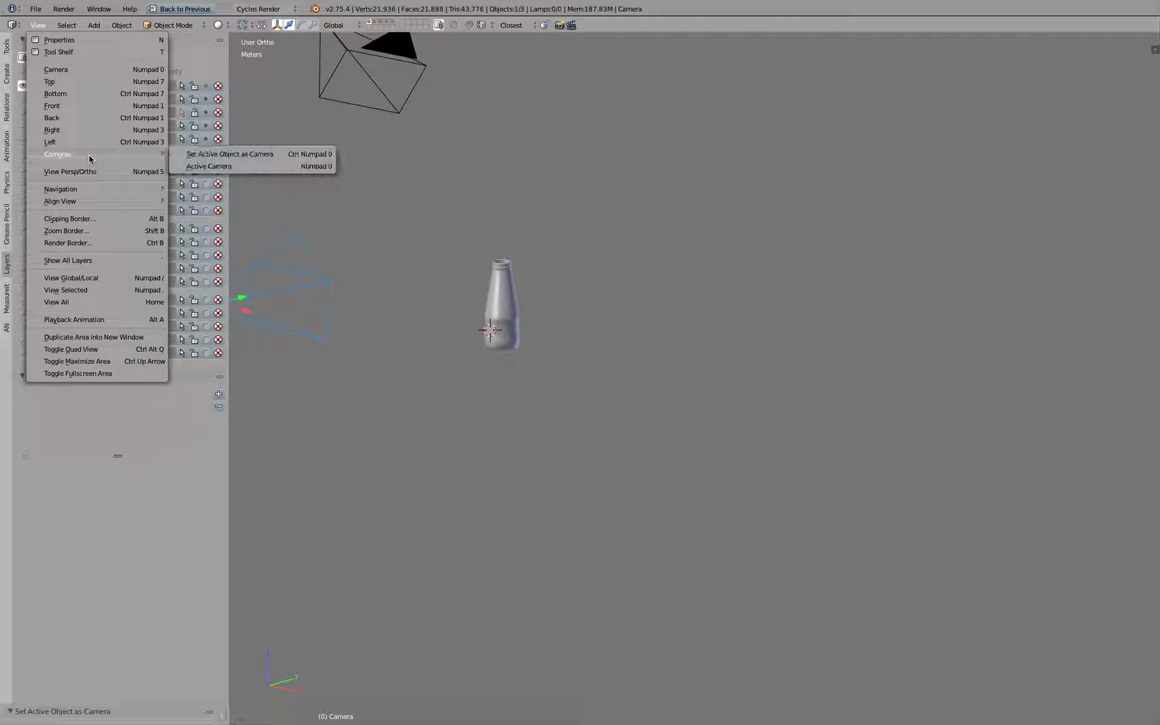
pyautogui.click(232, 155)
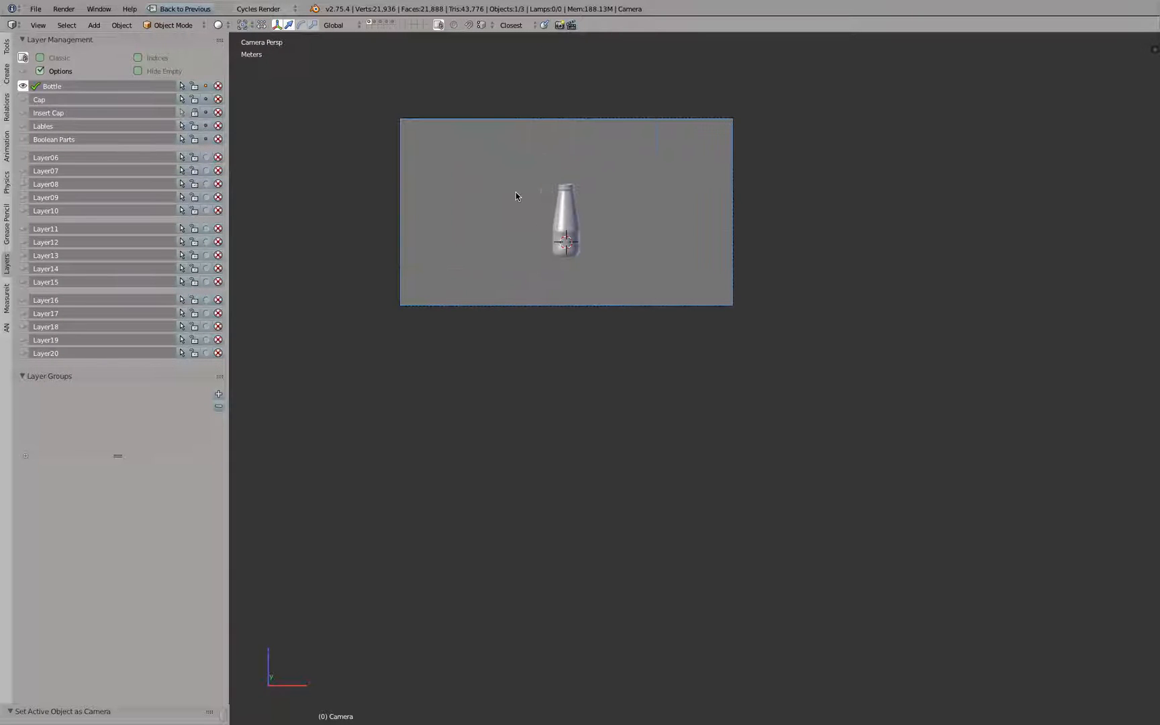
# Step: Delete the upper duplicate camera in the right orthographic view
pyautogui.press('KP_3')
pyautogui.scroll(-4, 515, 195)
pyautogui.rightClick(416, 132)
pyautogui.press('x')
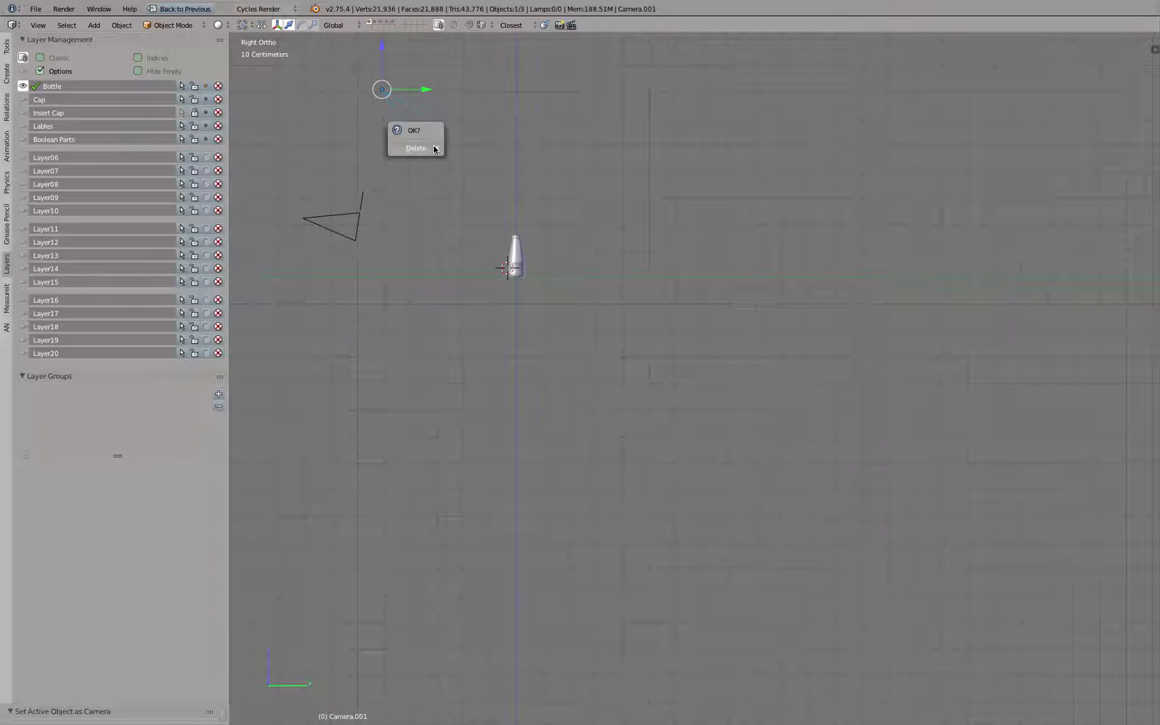
pyautogui.click(416, 148)
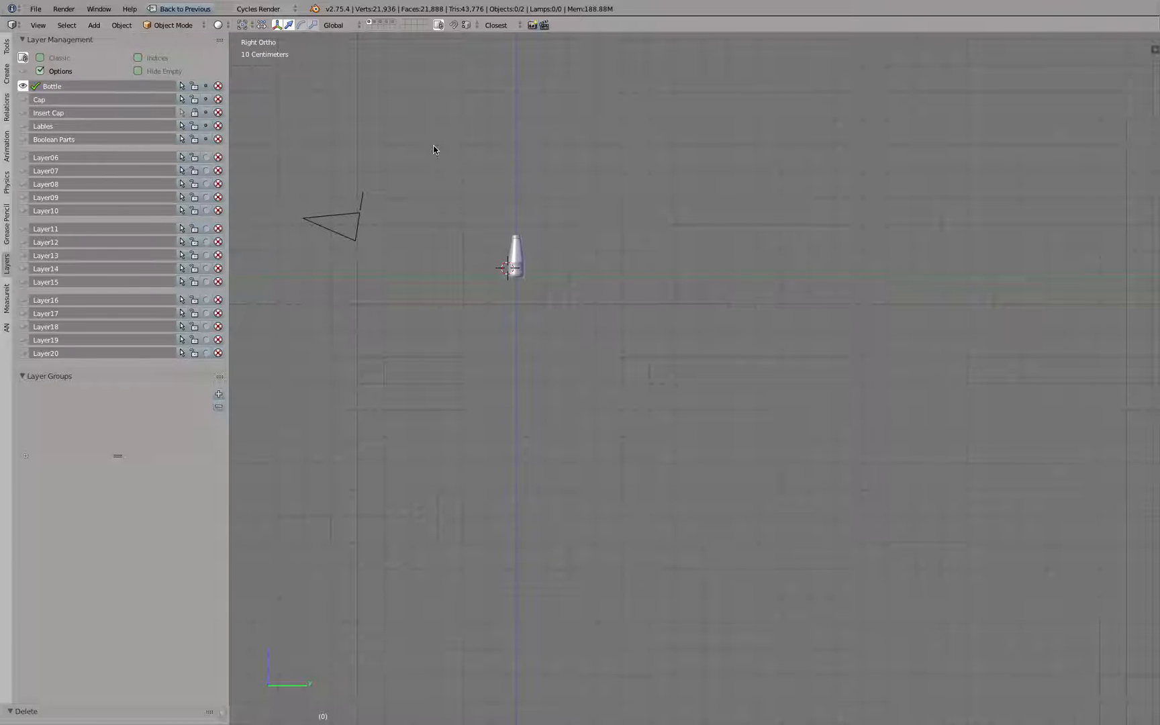
# Step: From the top view, duplicate the camera about -65 cm in X and 16 cm in Y, and rotate the copy toward the bottle
pyautogui.press('KP_7')
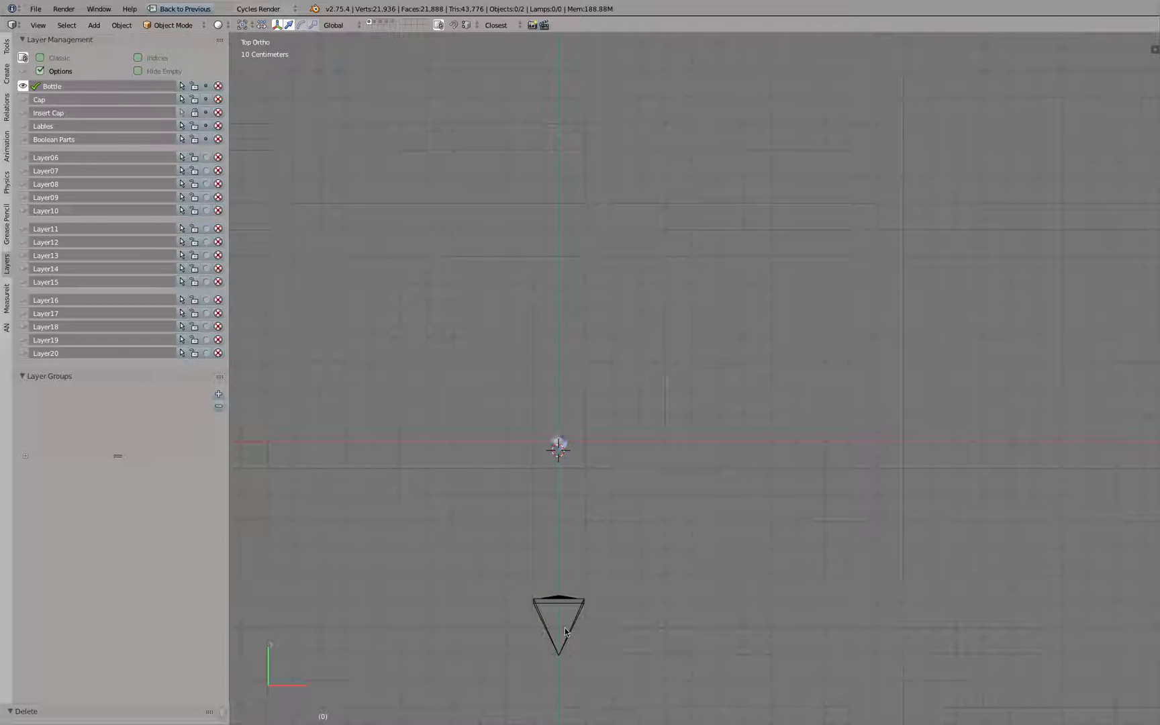
pyautogui.rightClick(580, 608)
pyautogui.hotkey('shift', 'd')
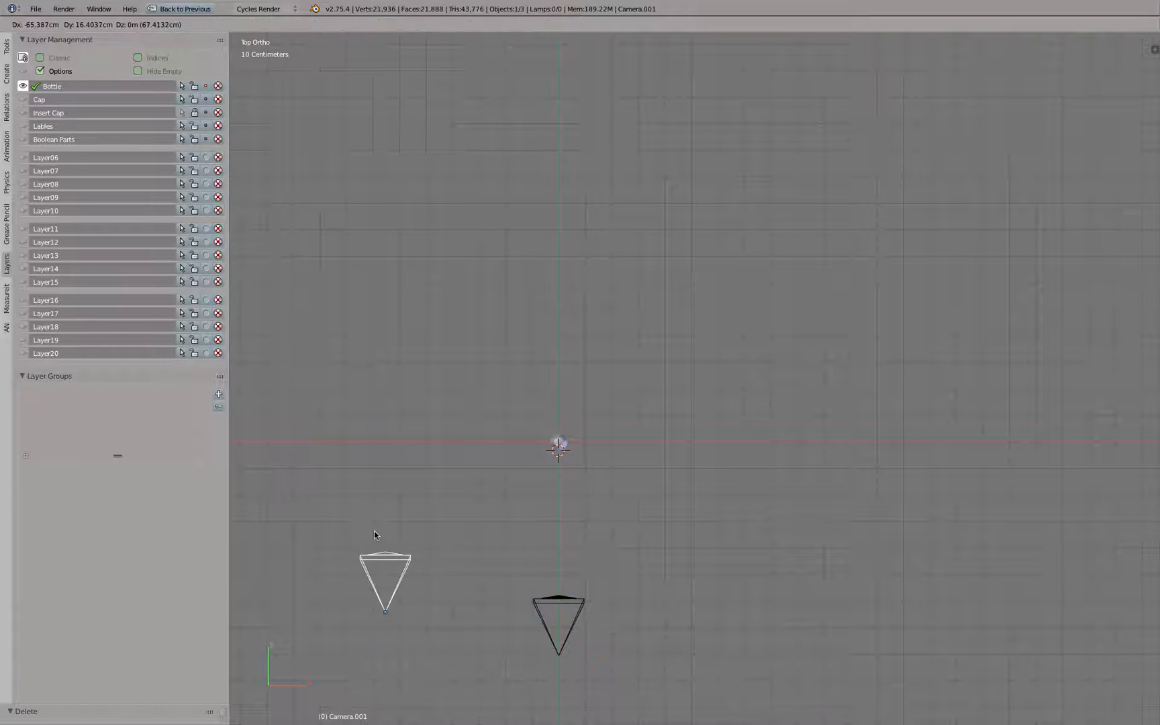
pyautogui.click(377, 529)
pyautogui.press('r')
pyautogui.click(536, 495)
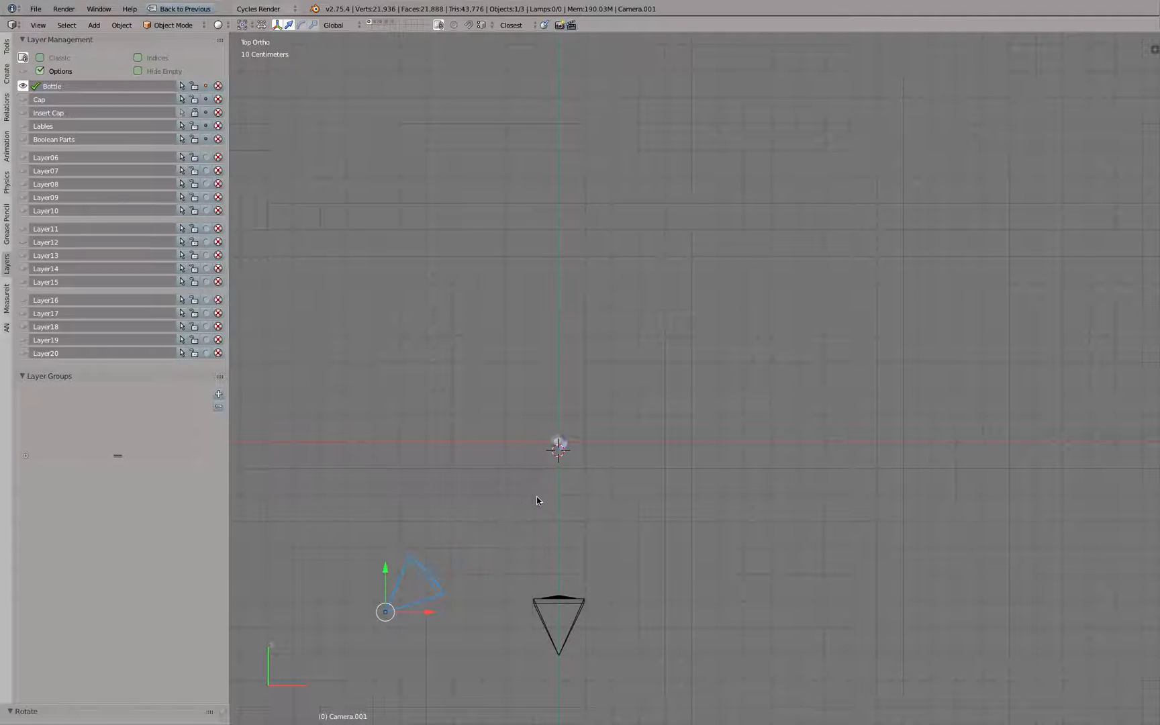
# Step: Check the angled duplicate camera from the right view and delete it from the top view
pyautogui.press('KP_3')
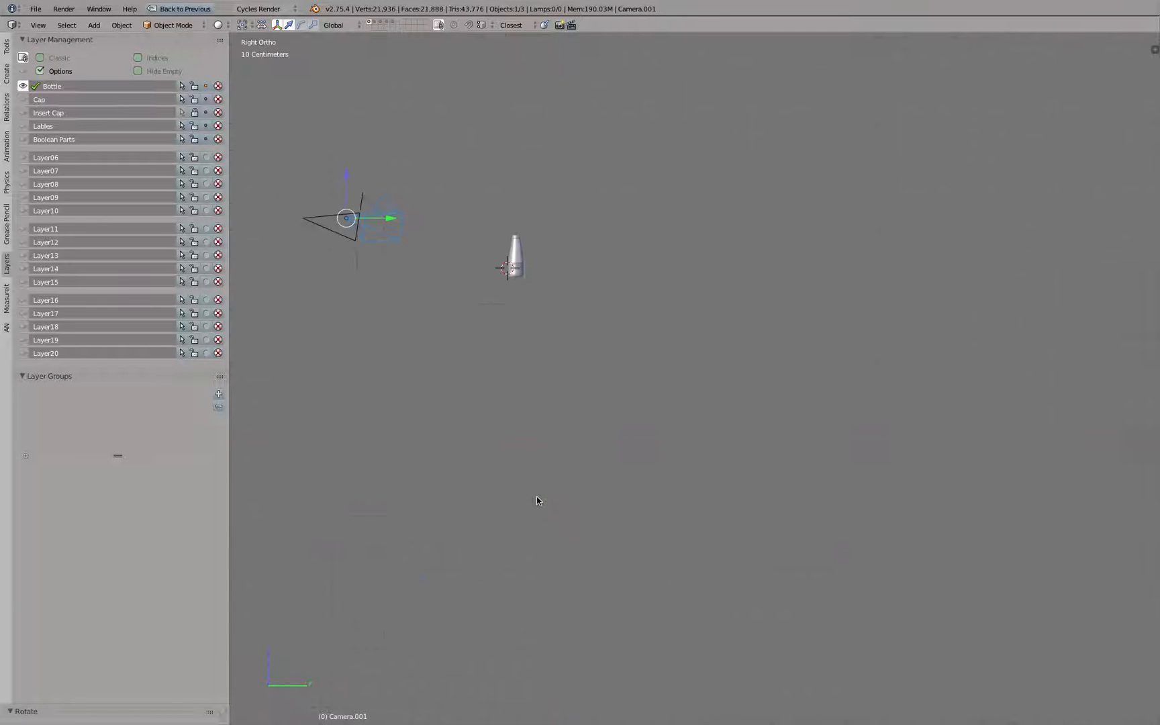
pyautogui.press('KP_7')
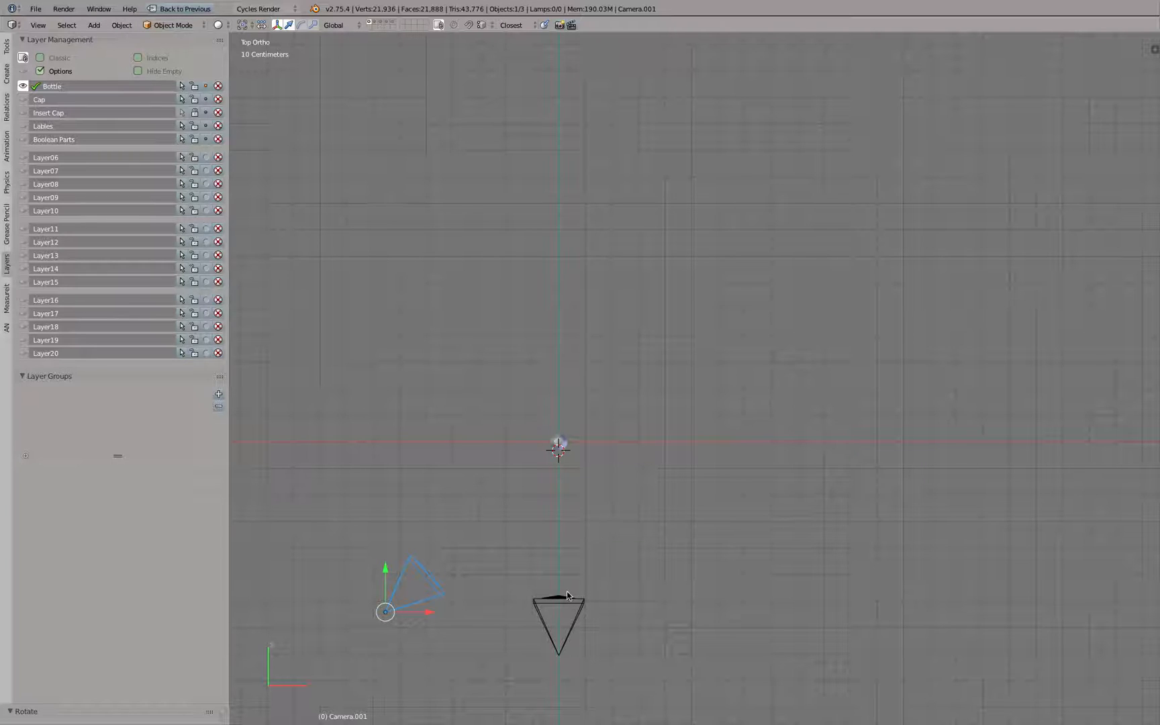
pyautogui.press('x')
pyautogui.click(551, 548)
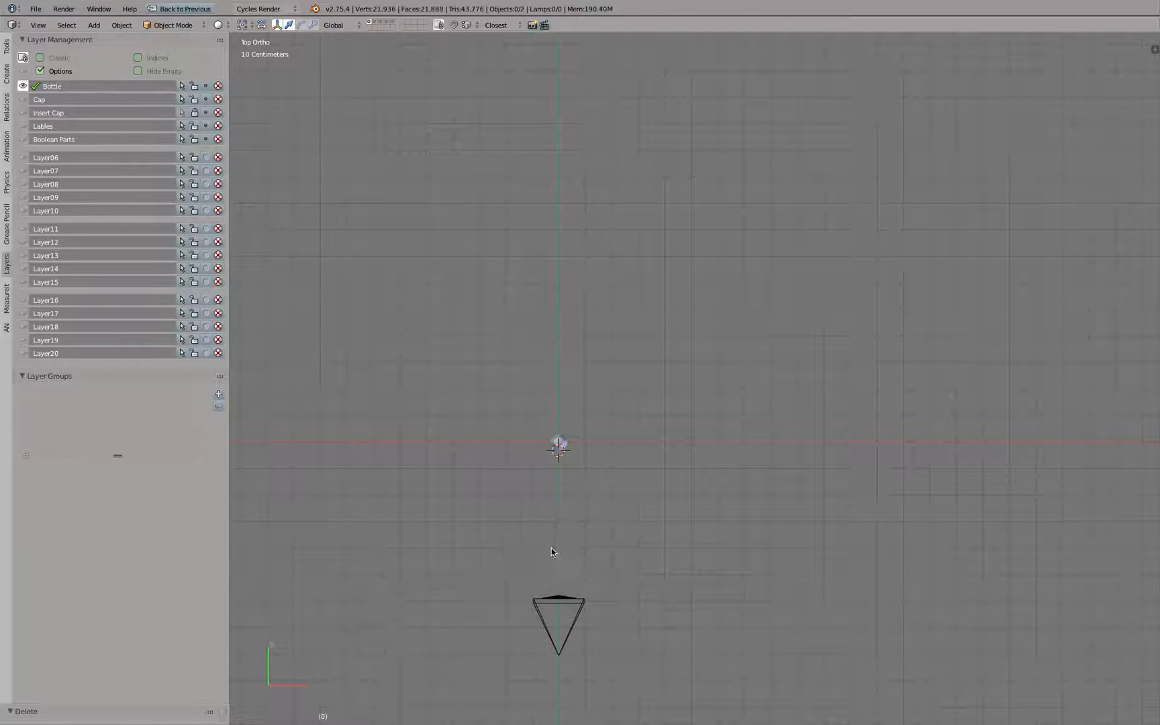
# Step: Add a Plain Axes empty at the 3D cursor beside the bottle, working in the right orthographic view
pyautogui.press('KP_3')
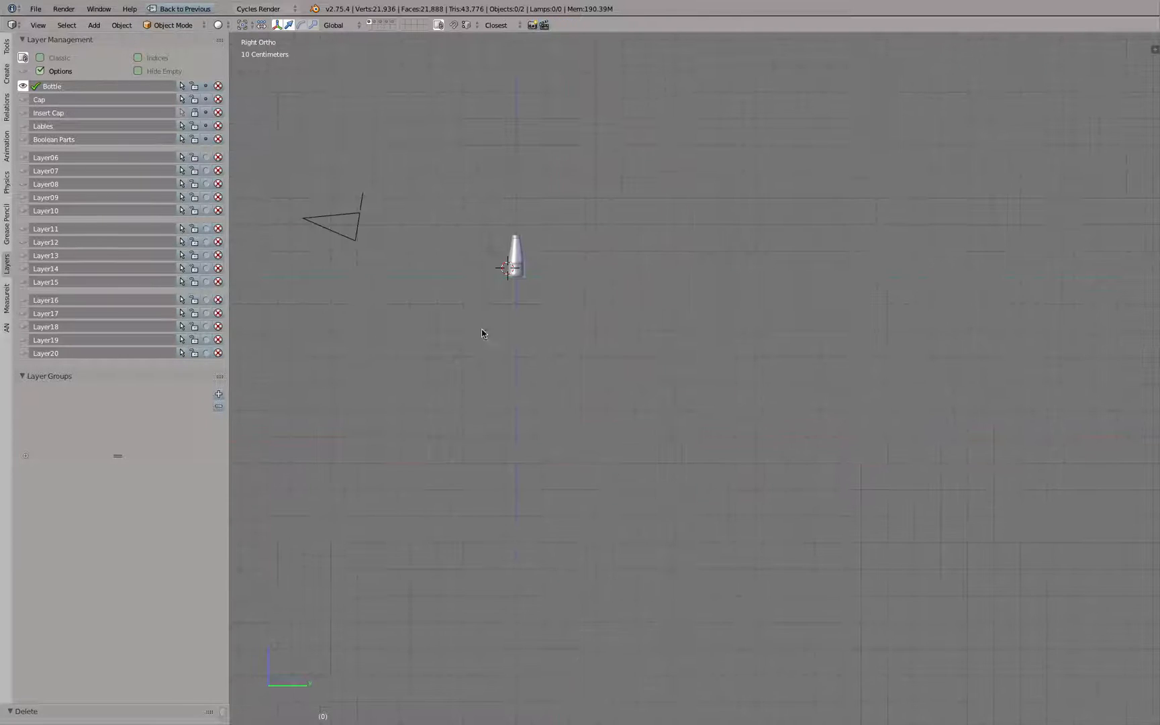
pyautogui.keyDown('shift'); pyautogui.moveTo(404, 256); pyautogui.dragTo(548, 302, button='middle'); pyautogui.keyUp('shift')
pyautogui.scroll(1, 543, 298)
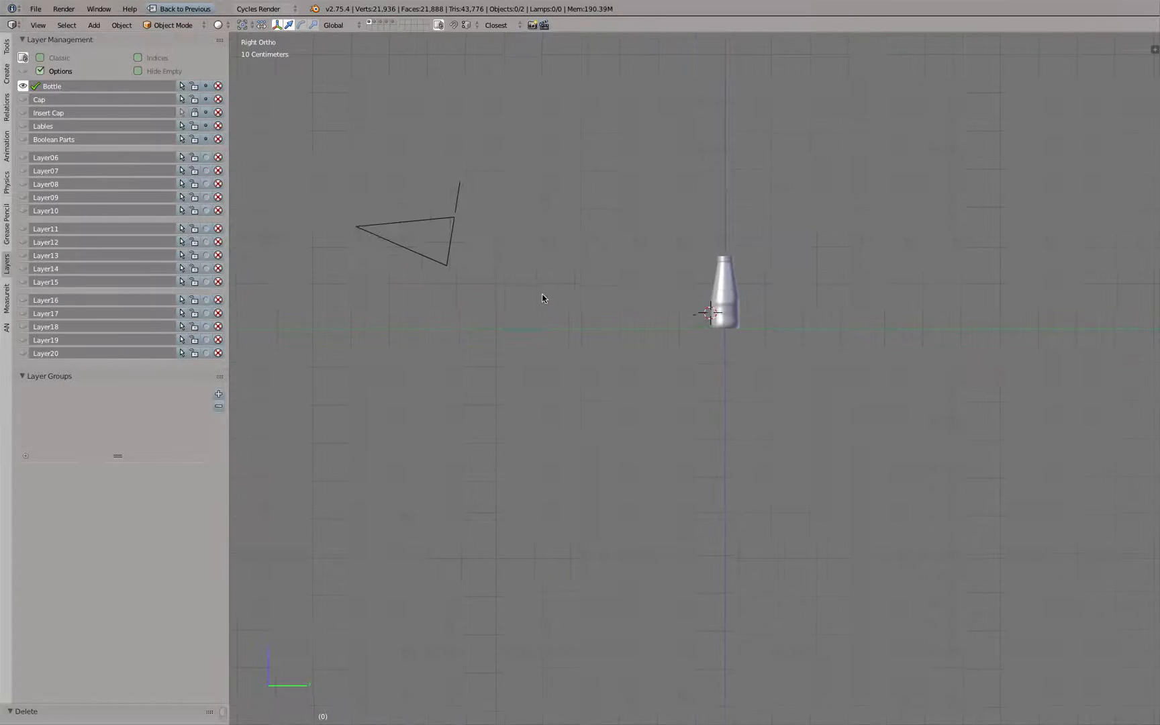
pyautogui.rightClick(453, 226)
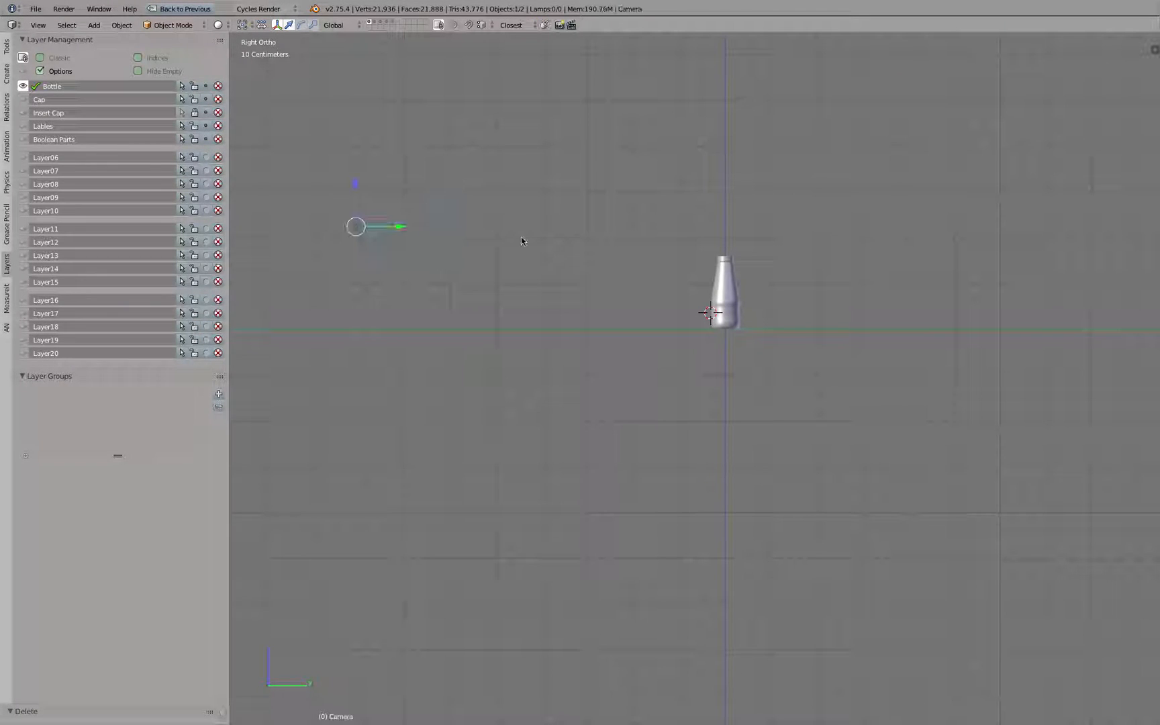
pyautogui.hotkey('shift', 'a')
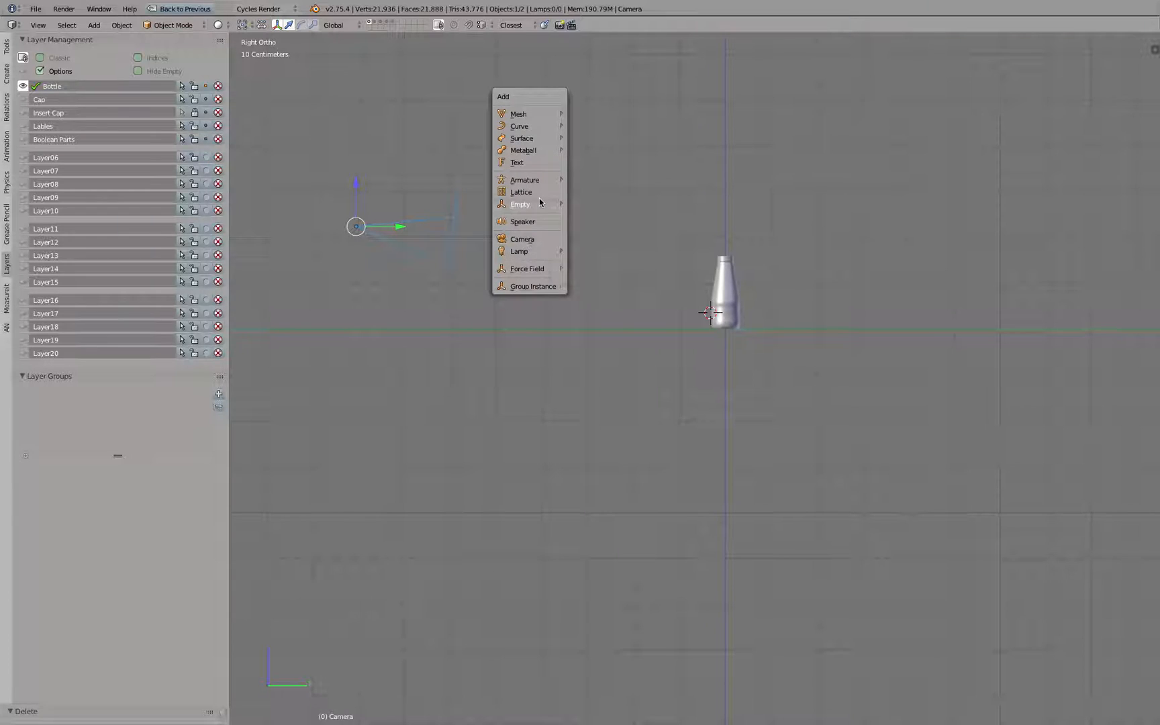
pyautogui.moveTo(540, 203)
pyautogui.click(592, 204)
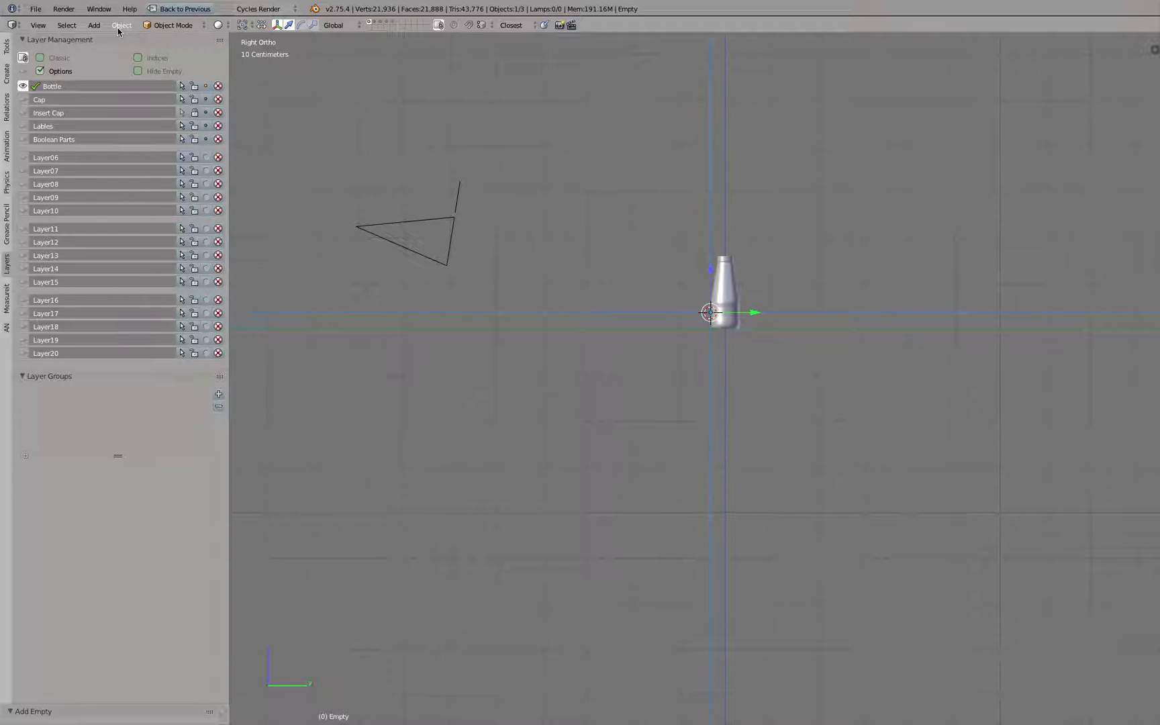
# Step: Rename the new empty as Camera Target
pyautogui.hotkey('ctrl', 'Up')
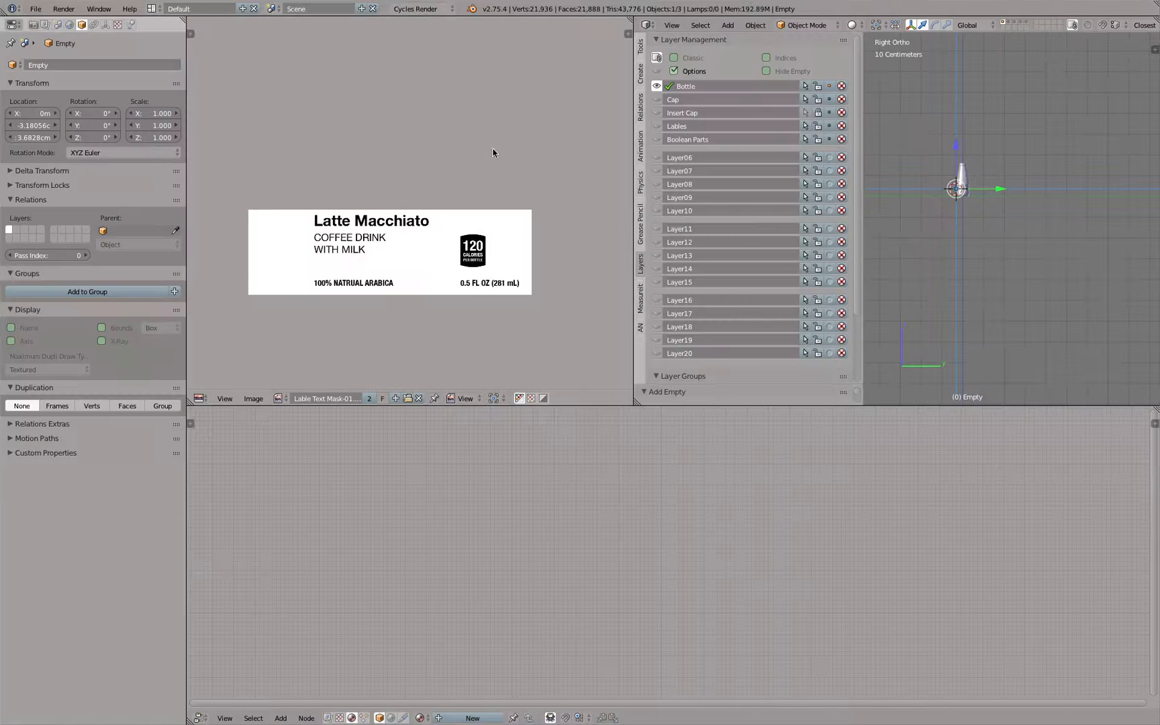
pyautogui.hotkey('ctrl', 'Up')
pyautogui.hotkey('ctrl', 'Up')
pyautogui.hotkey('ctrl', 'Up')
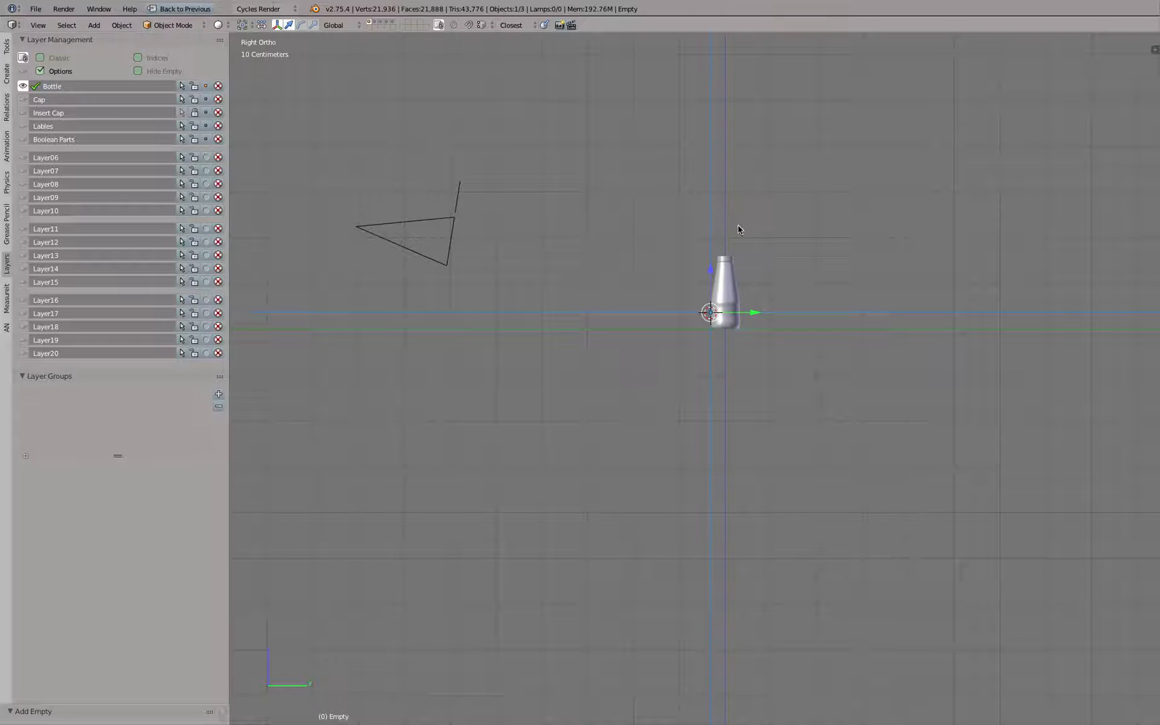
pyautogui.press('n')
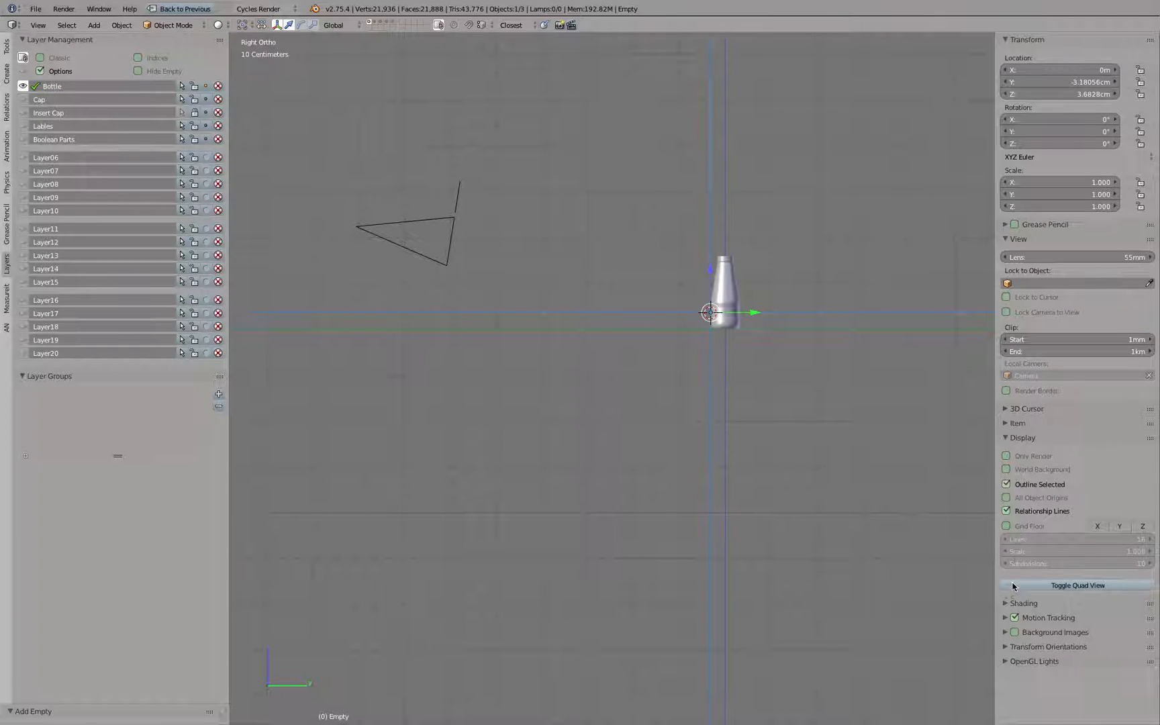
pyautogui.click(1005, 424)
pyautogui.click(1050, 442)
pyautogui.write('Camera Target')
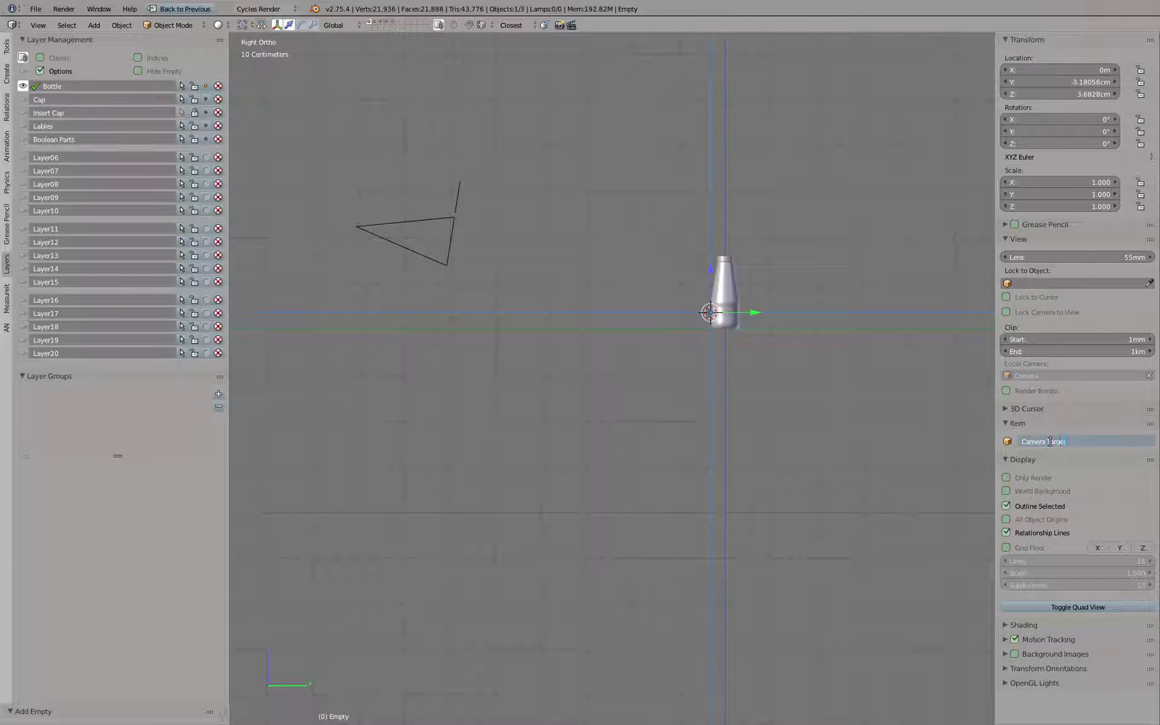
pyautogui.press('Return')
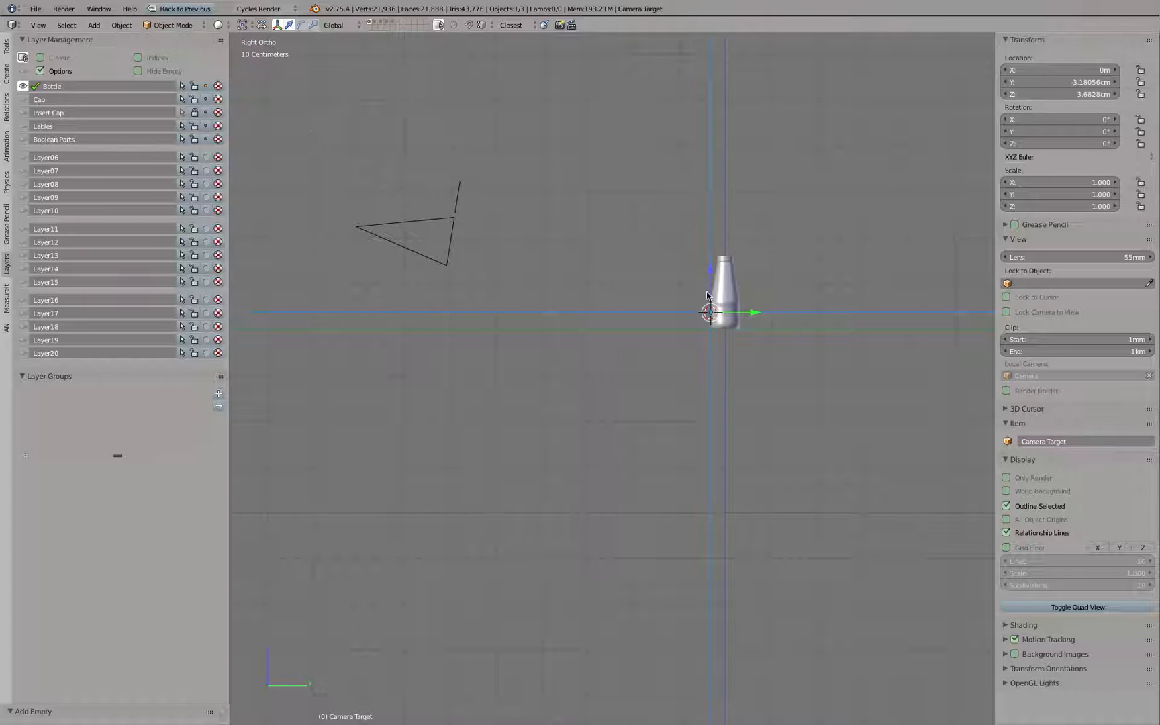
# Step: Move the Camera Target between camera and bottle, to about Y -19.8 cm and Z 14.2 cm, and set its display size to 1 cm
pyautogui.press('g')
pyautogui.click(630, 245)
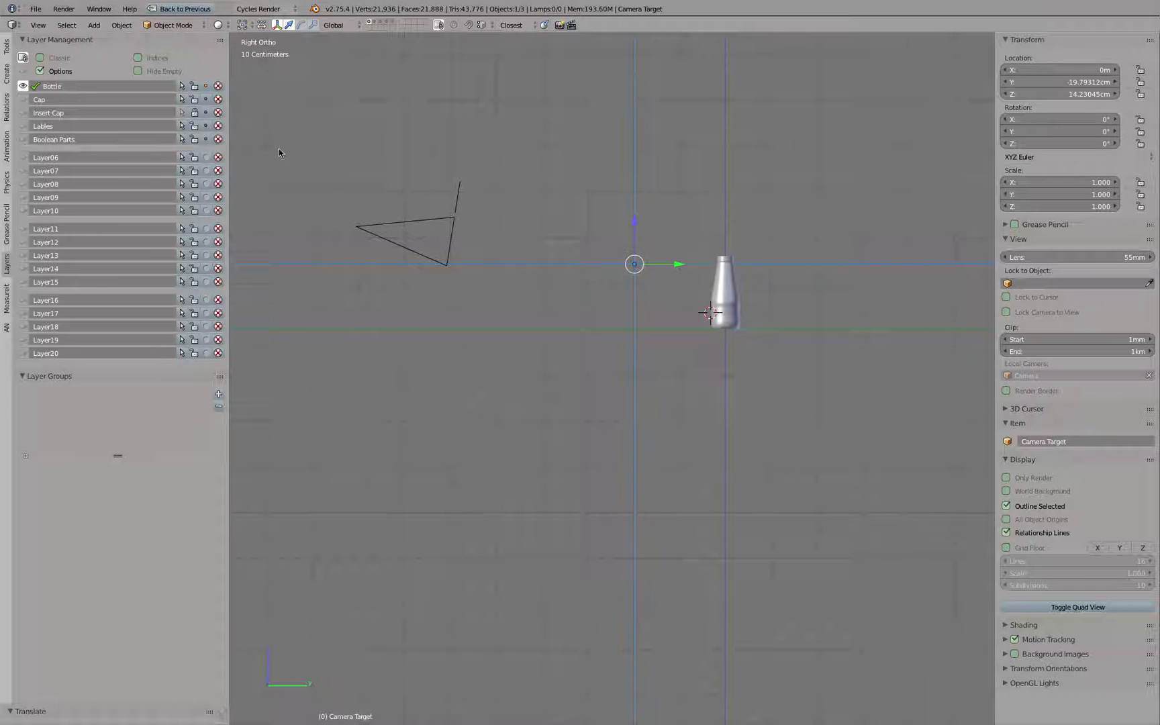
pyautogui.hotkey('ctrl', 'Up')
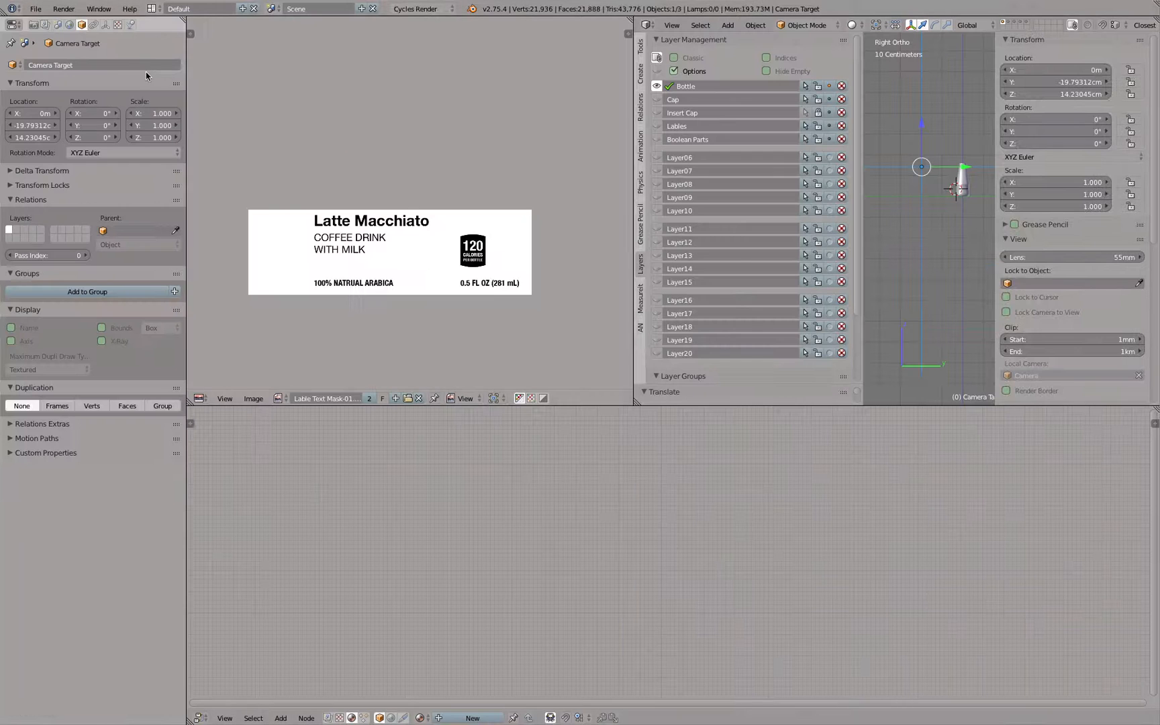
pyautogui.click(106, 25)
pyautogui.click(94, 95)
pyautogui.press('BackSpace')
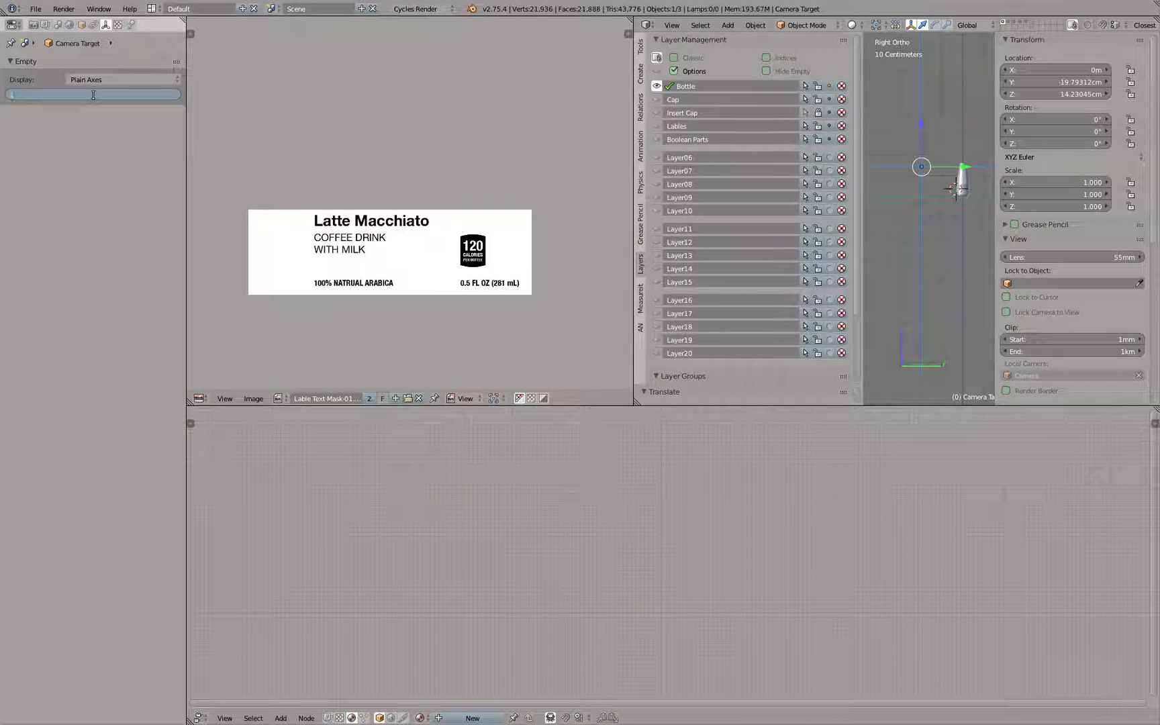
pyautogui.write('1cm')
pyautogui.press('Return')
pyautogui.hotkey('ctrl', 'Up')
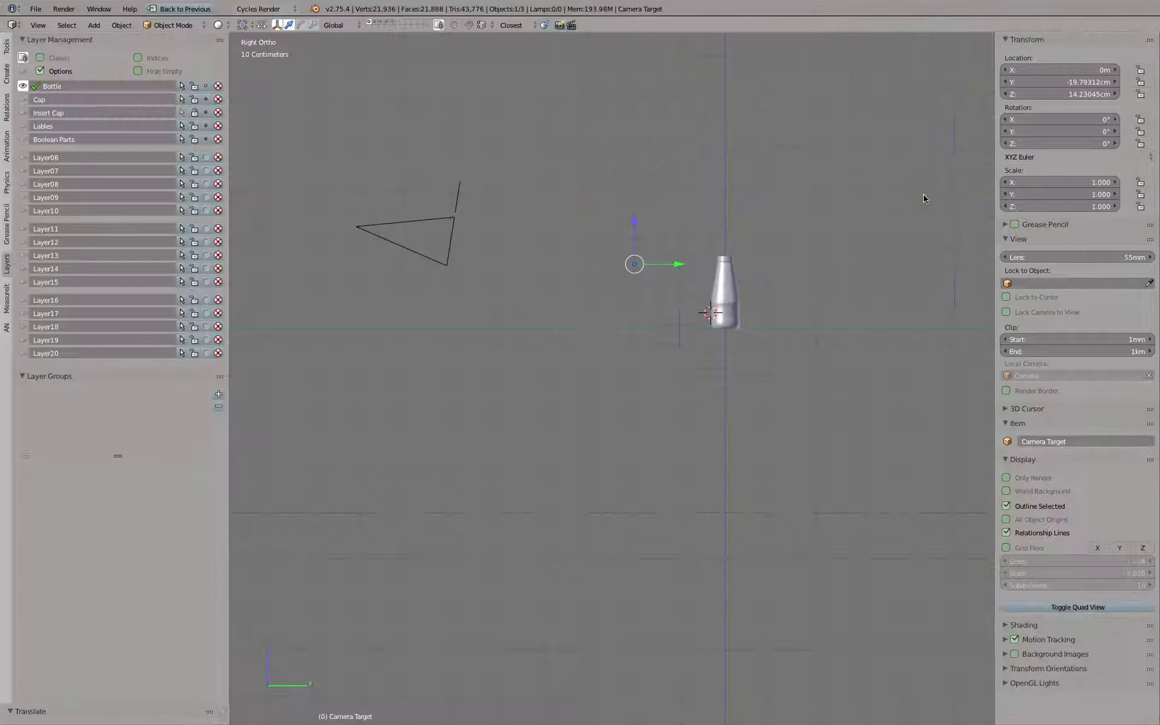
# Step: Make the camera track the Camera Target empty with a Track To constraint
pyautogui.scroll(1, 713, 255)
pyautogui.press('a')
pyautogui.scroll(-2, 532, 232)
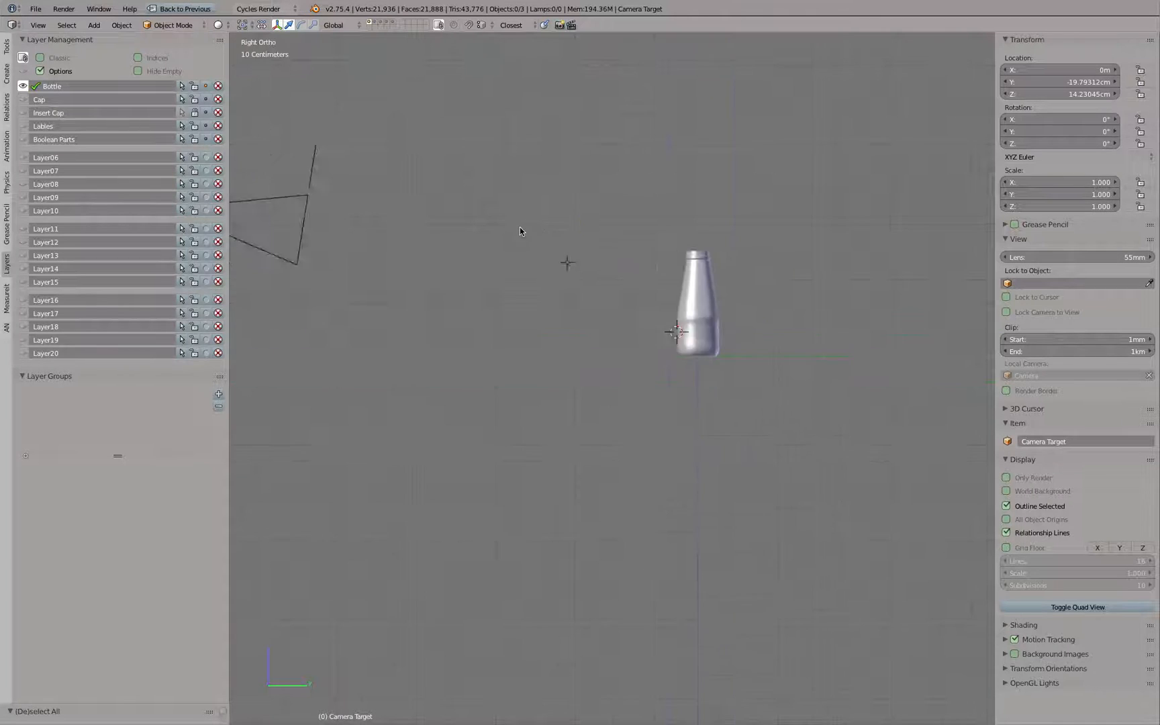
pyautogui.rightClick(349, 213)
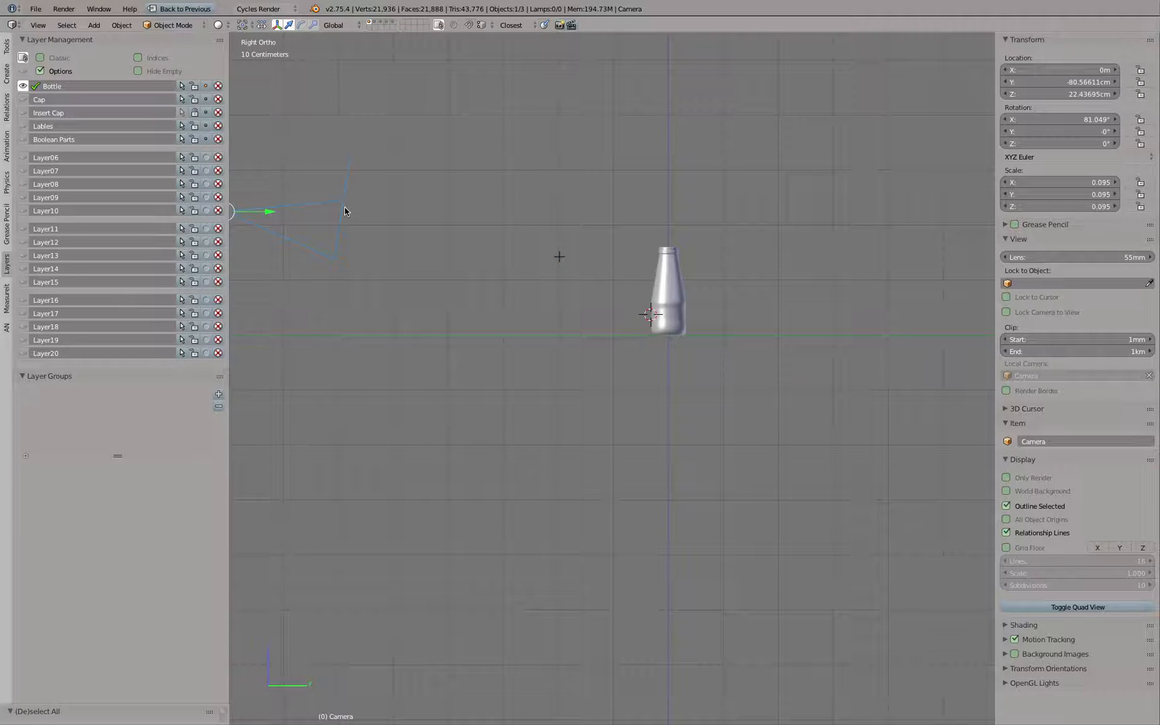
pyautogui.keyDown('shift'); pyautogui.rightClick(560, 258); pyautogui.keyUp('shift')
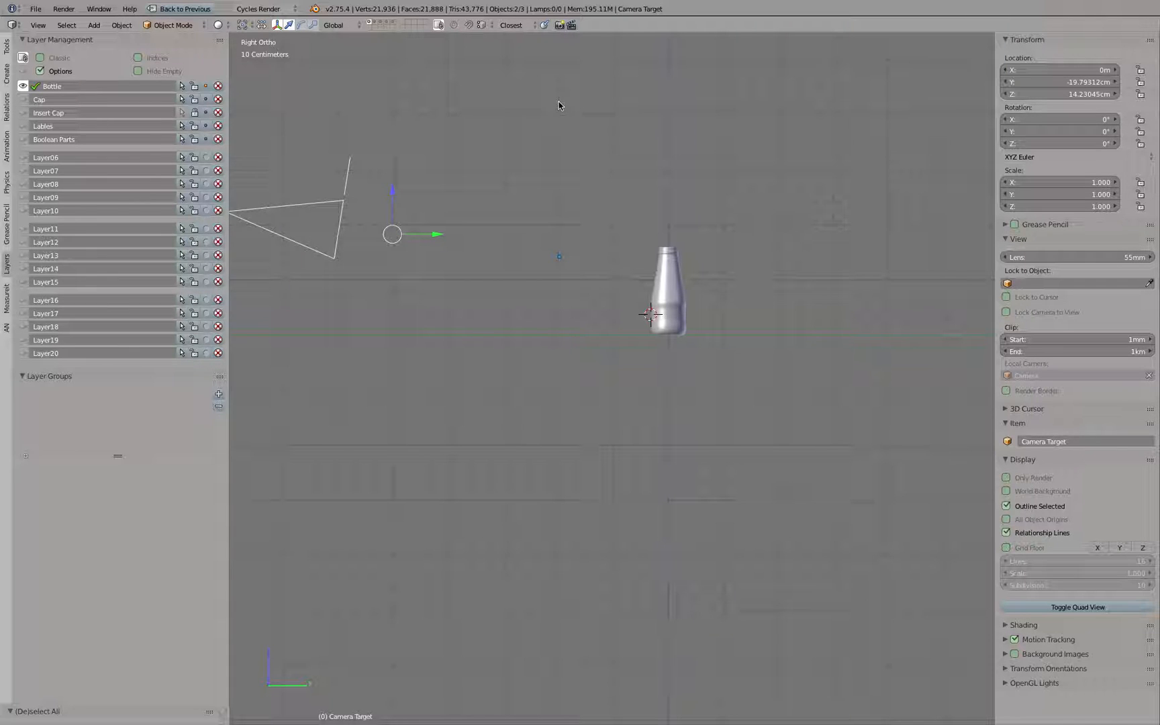
pyautogui.hotkey('ctrl', 't')
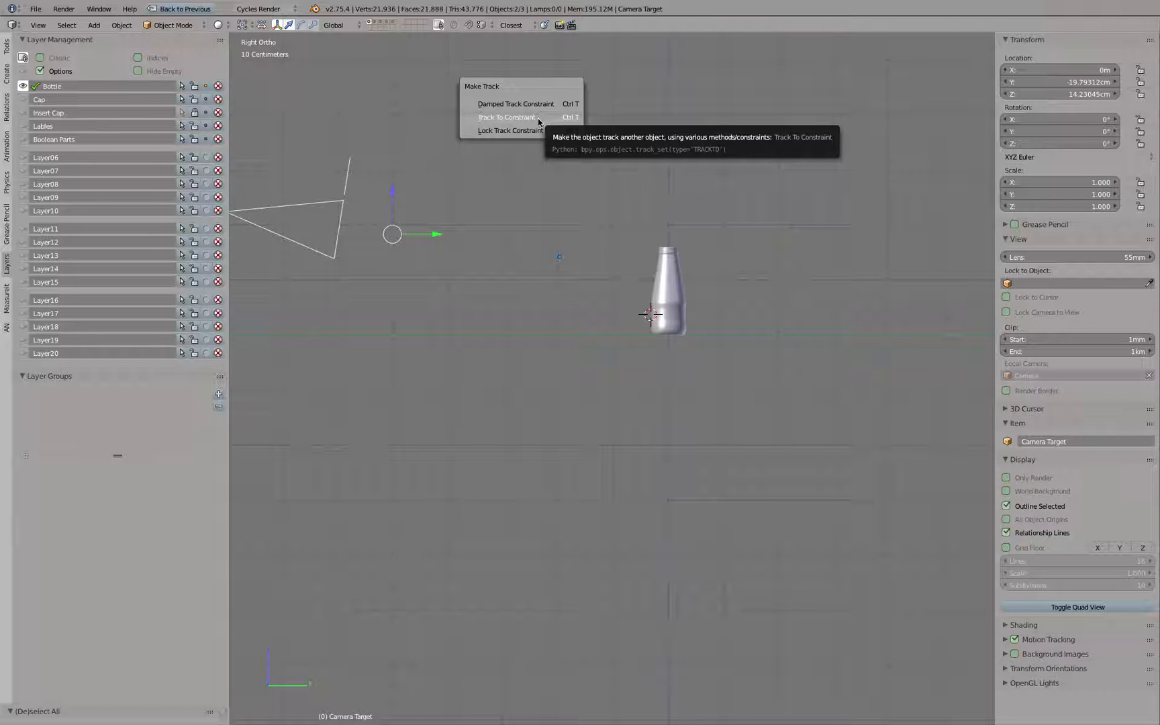
pyautogui.click(537, 118)
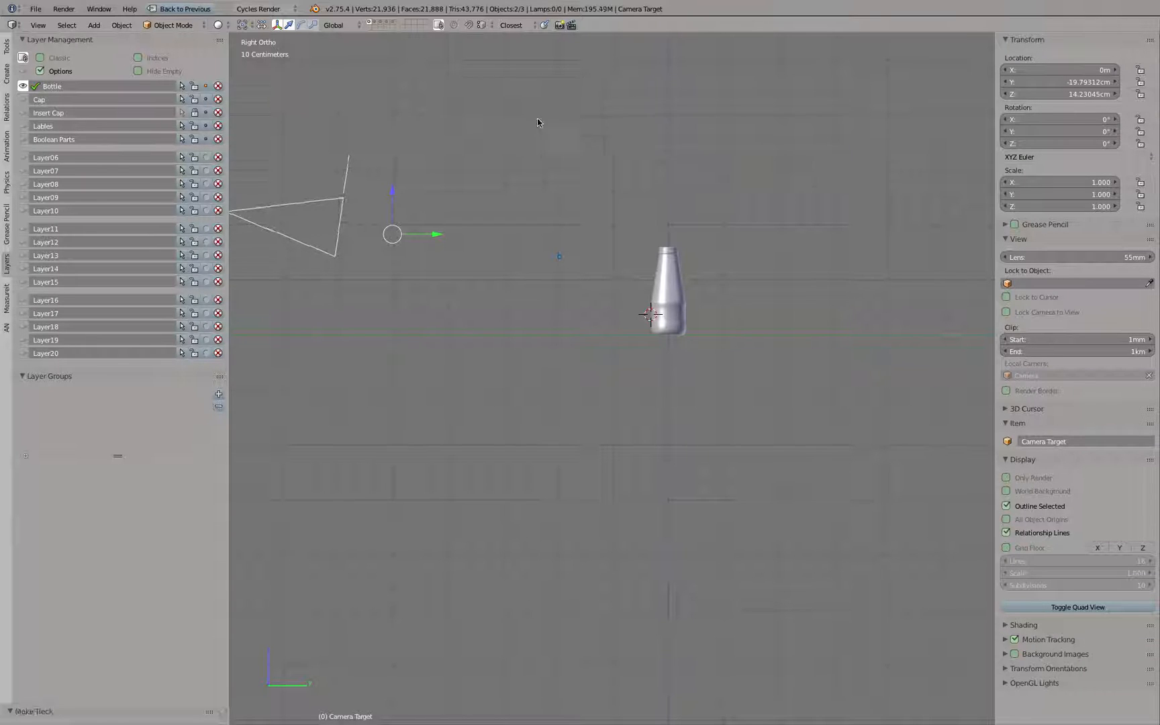
# Step: Test the tracking by moving the Camera Target above the bottle's height and trial-moving the camera
pyautogui.rightClick(549, 263)
pyautogui.scroll(-1, 548, 265)
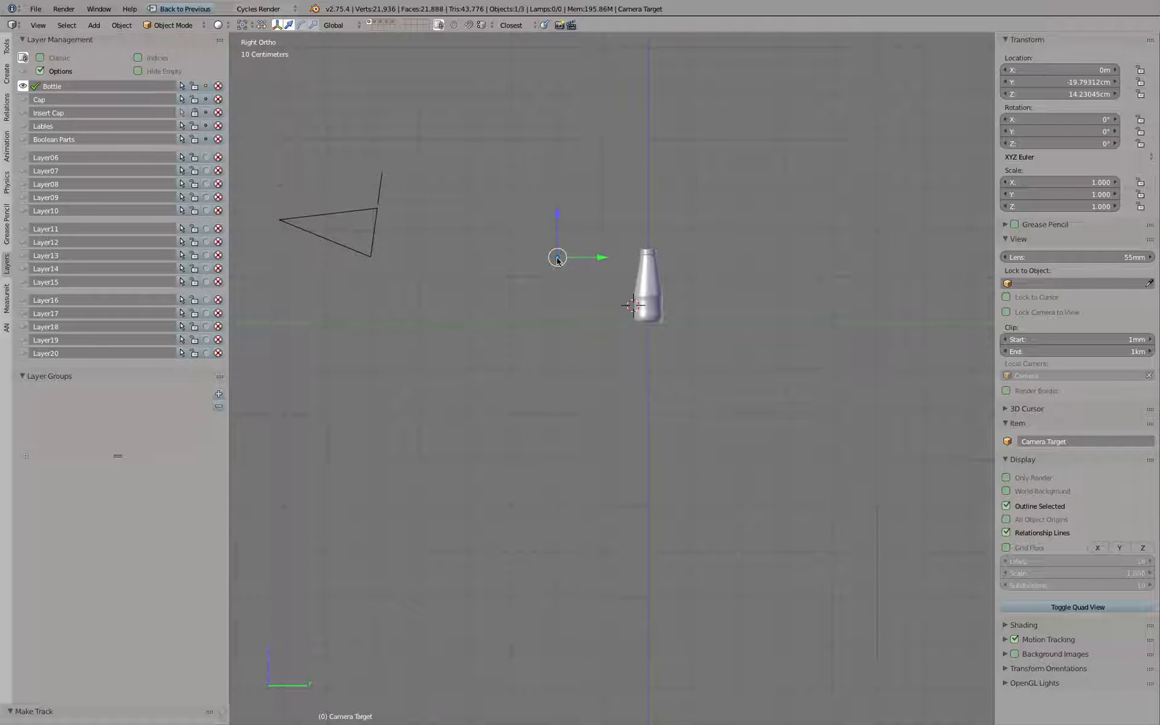
pyautogui.press('g')
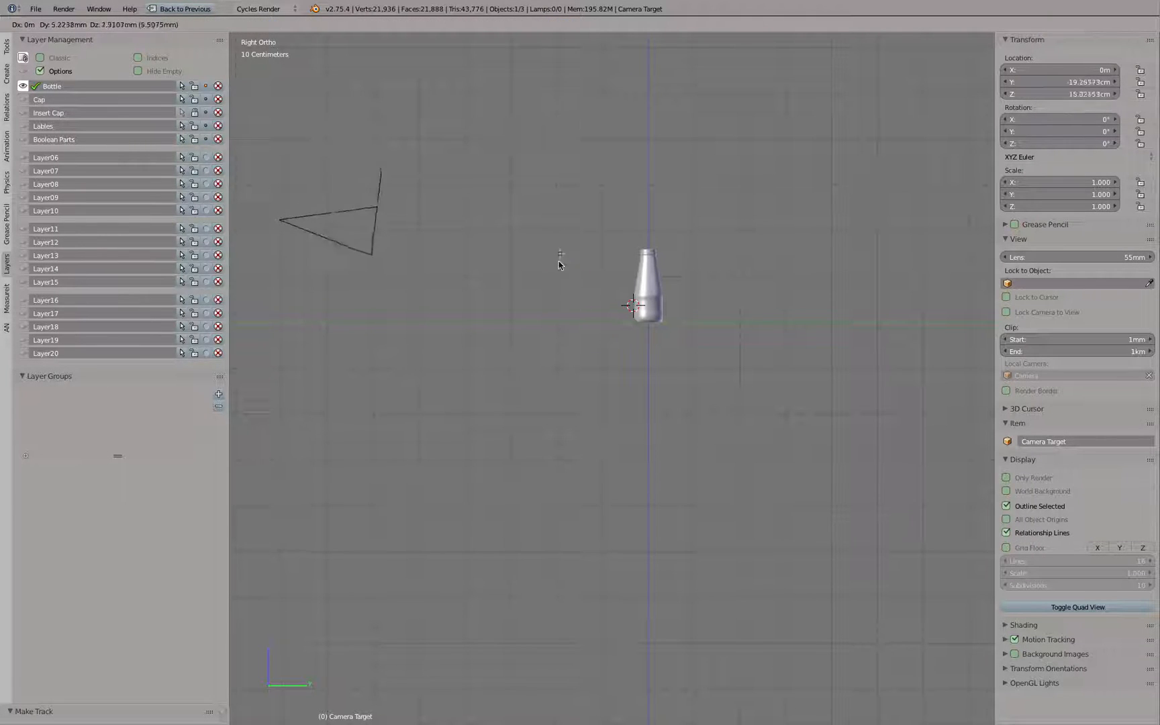
pyautogui.click(590, 161)
pyautogui.rightClick(296, 217)
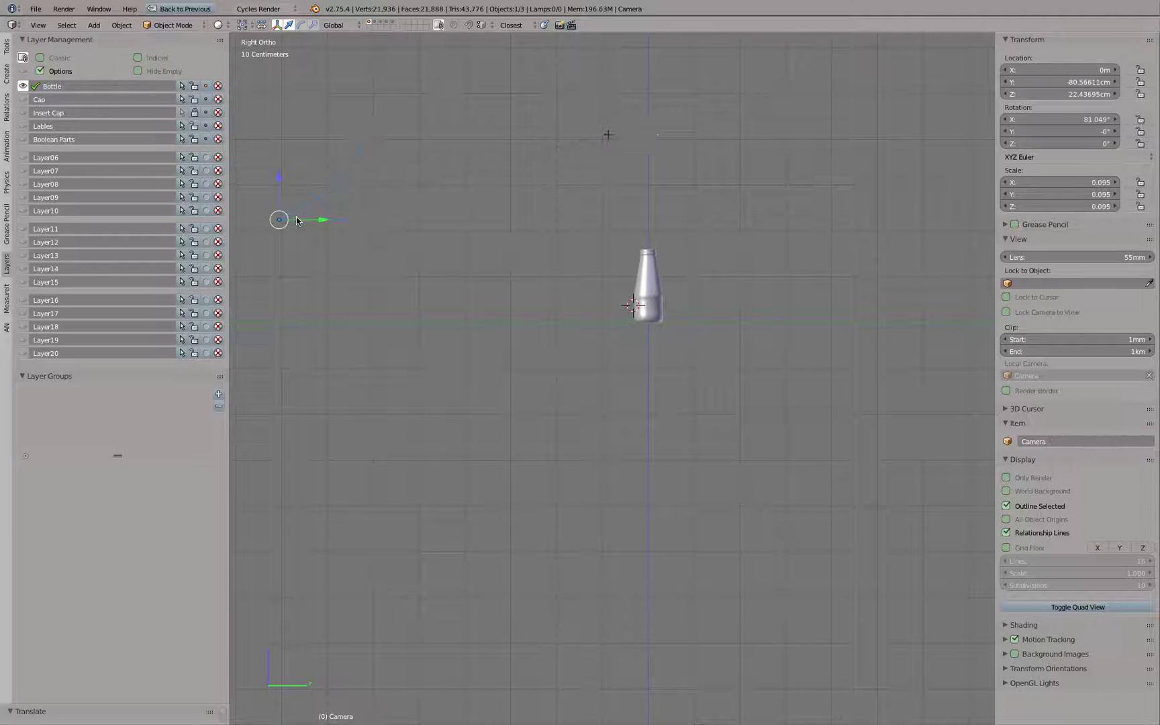
pyautogui.press('g')
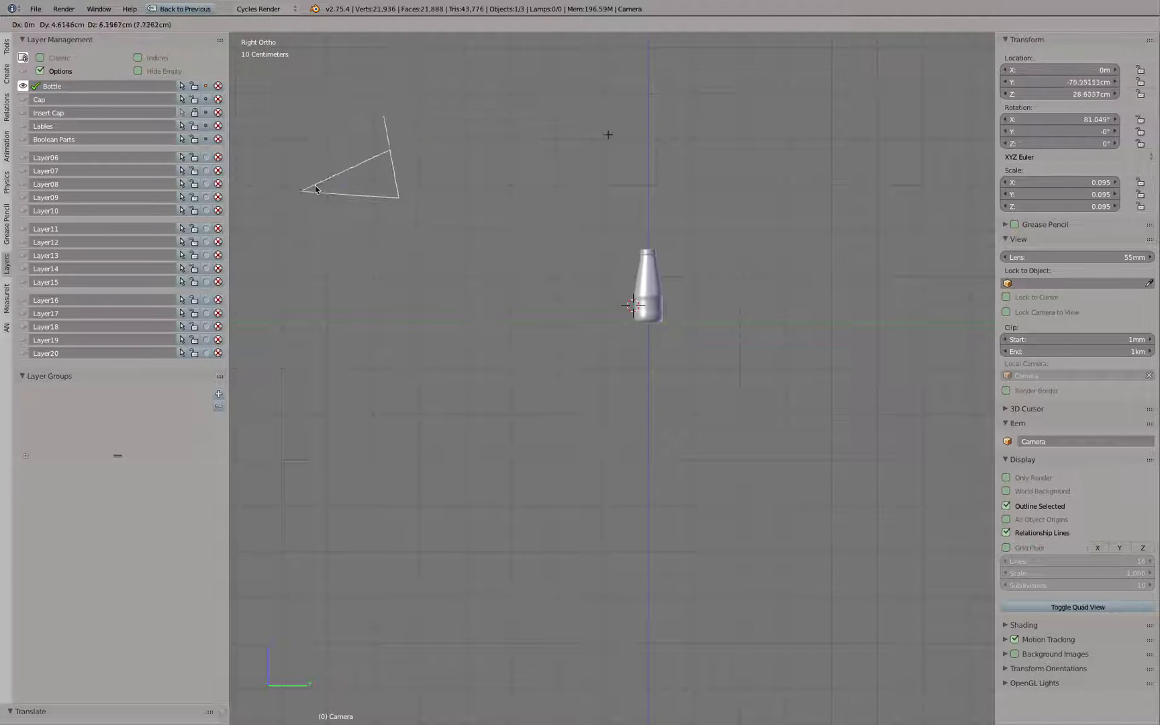
pyautogui.rightClick(315, 190)
# Step: Place the Camera Target at the front edge of the bottle's rim, about Y -1.76 cm and Z 15.98 cm, and look through the camera
pyautogui.rightClick(608, 134)
pyautogui.press('g')
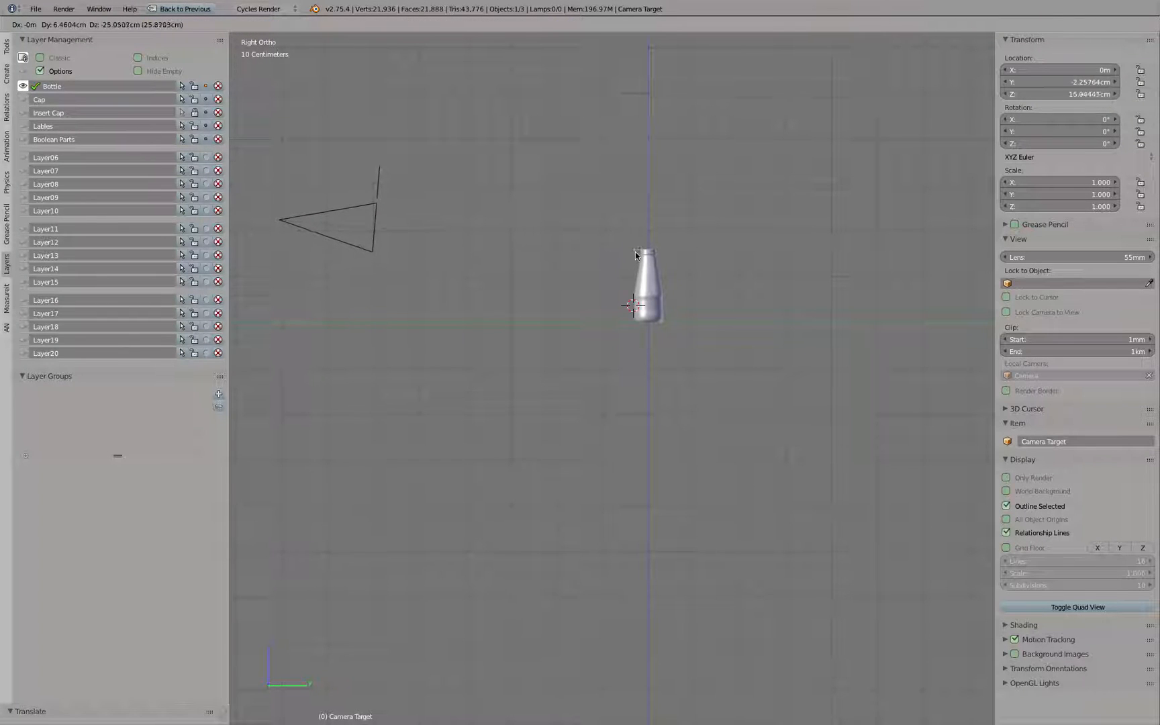
pyautogui.click(629, 252)
pyautogui.scroll(10, 630, 251)
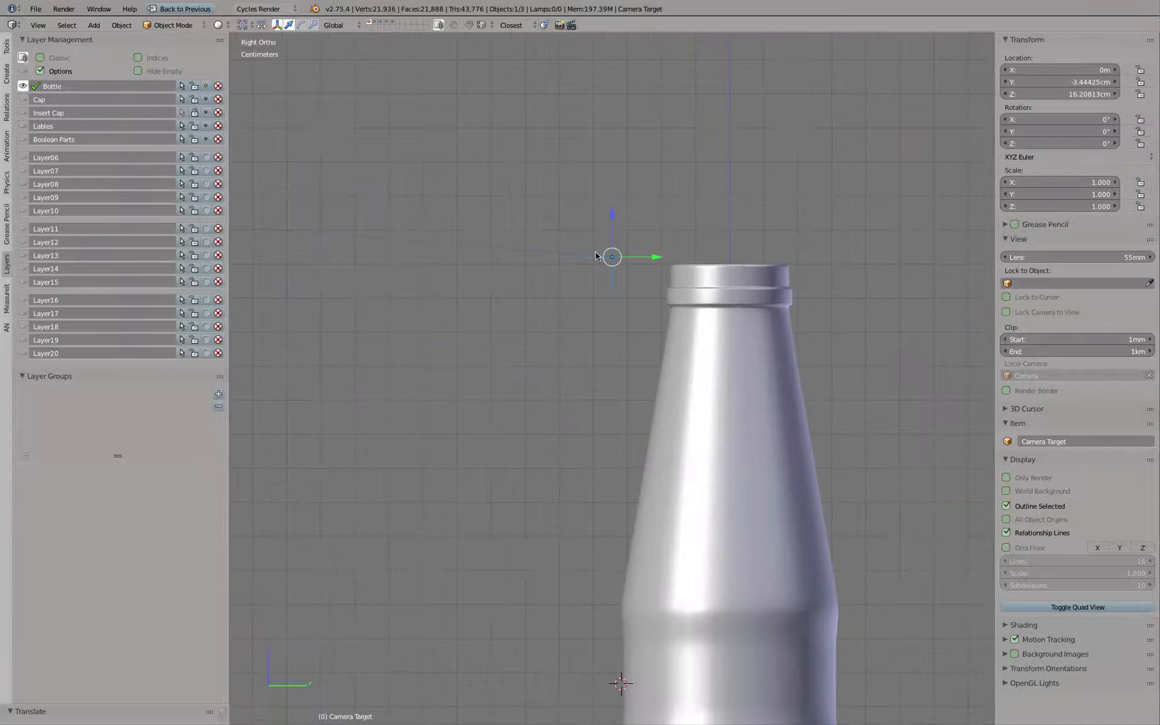
pyautogui.press('g')
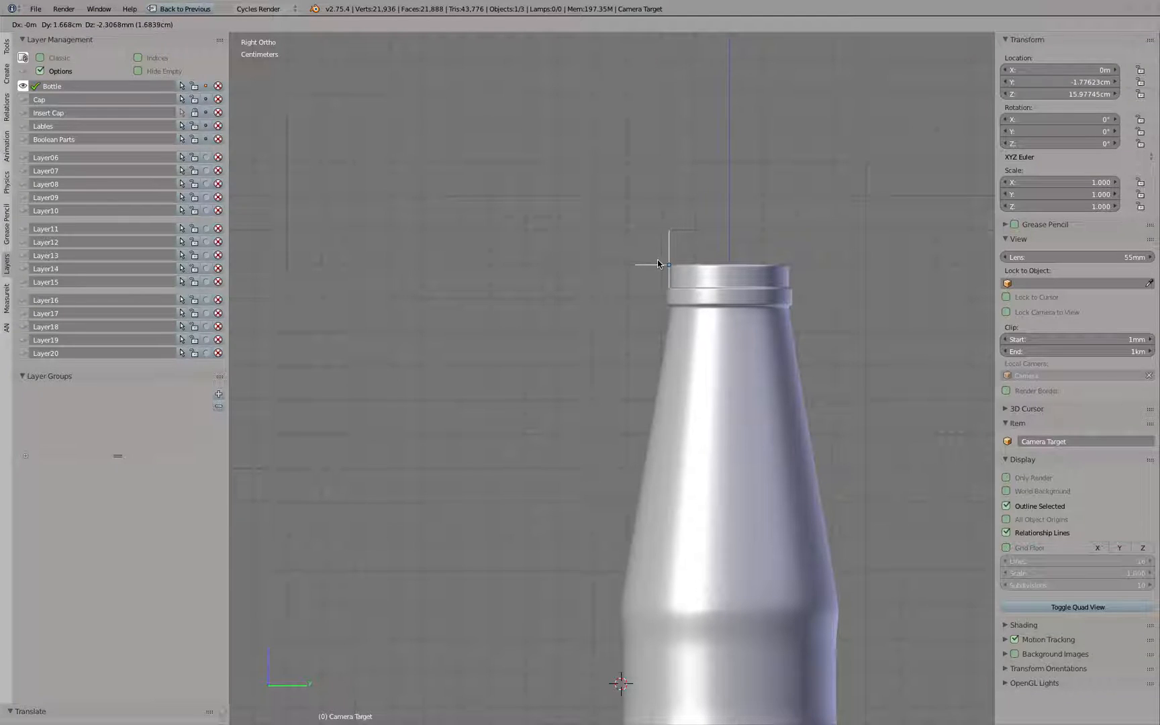
pyautogui.click(658, 259)
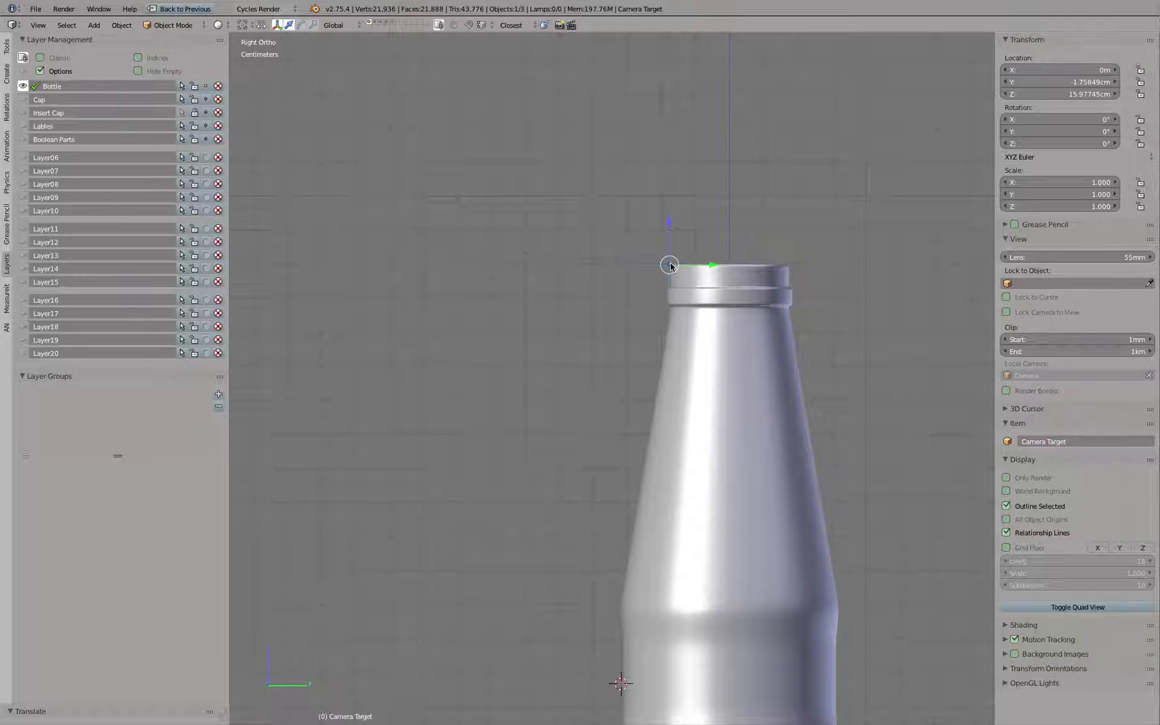
pyautogui.scroll(-6, 653, 266)
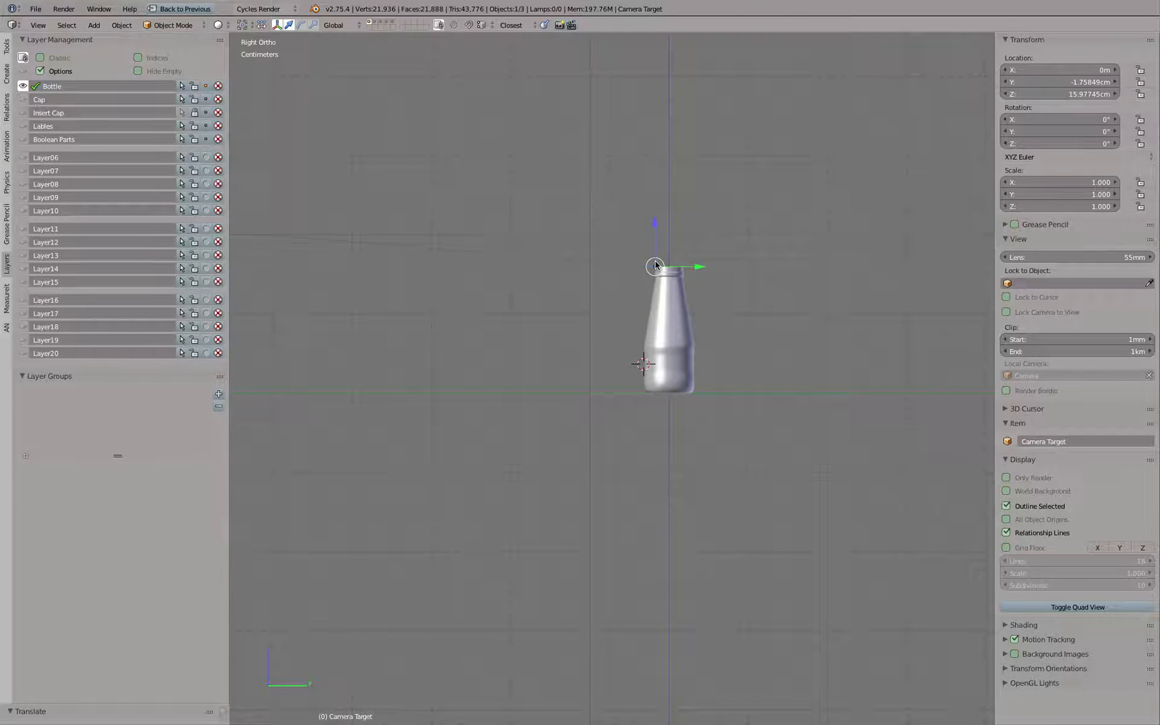
pyautogui.press('KP_0')
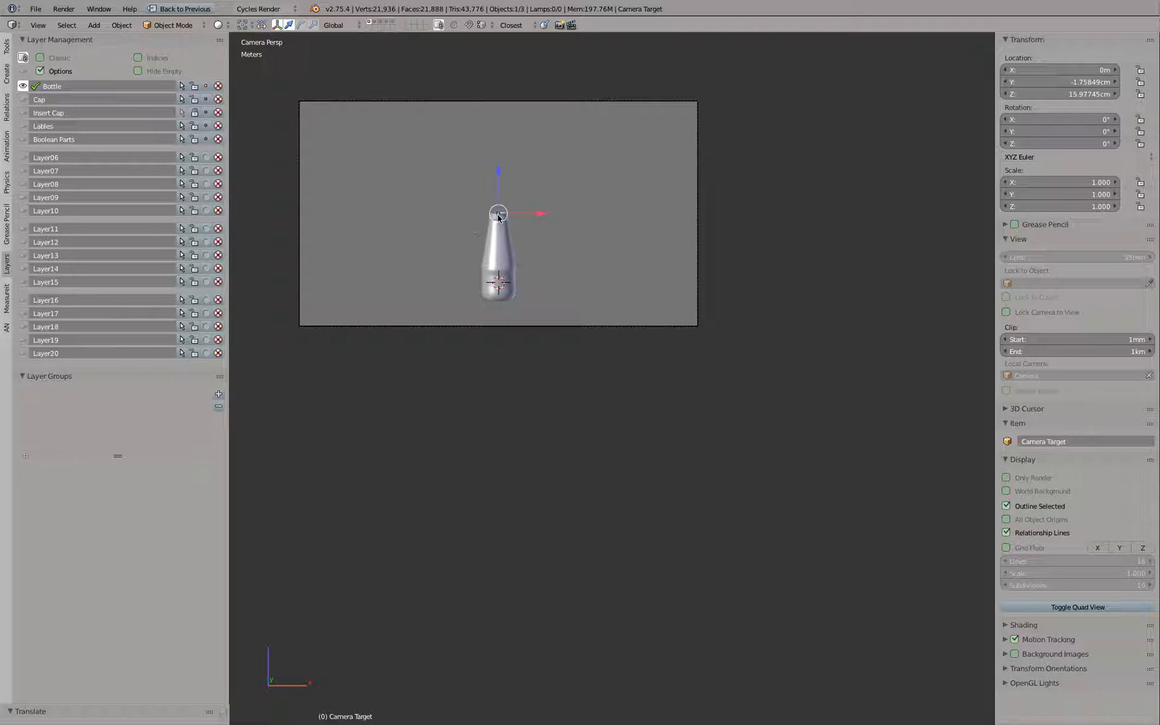
# Step: Lower the camera in the right view to about Y -77.5 cm and Z -7.6 cm, and check the bottle through the camera
pyautogui.press('KP_3')
pyautogui.scroll(-2, 509, 214)
pyautogui.keyDown('shift'); pyautogui.moveTo(507, 215); pyautogui.dragTo(685, 201, button='middle'); pyautogui.keyUp('shift')
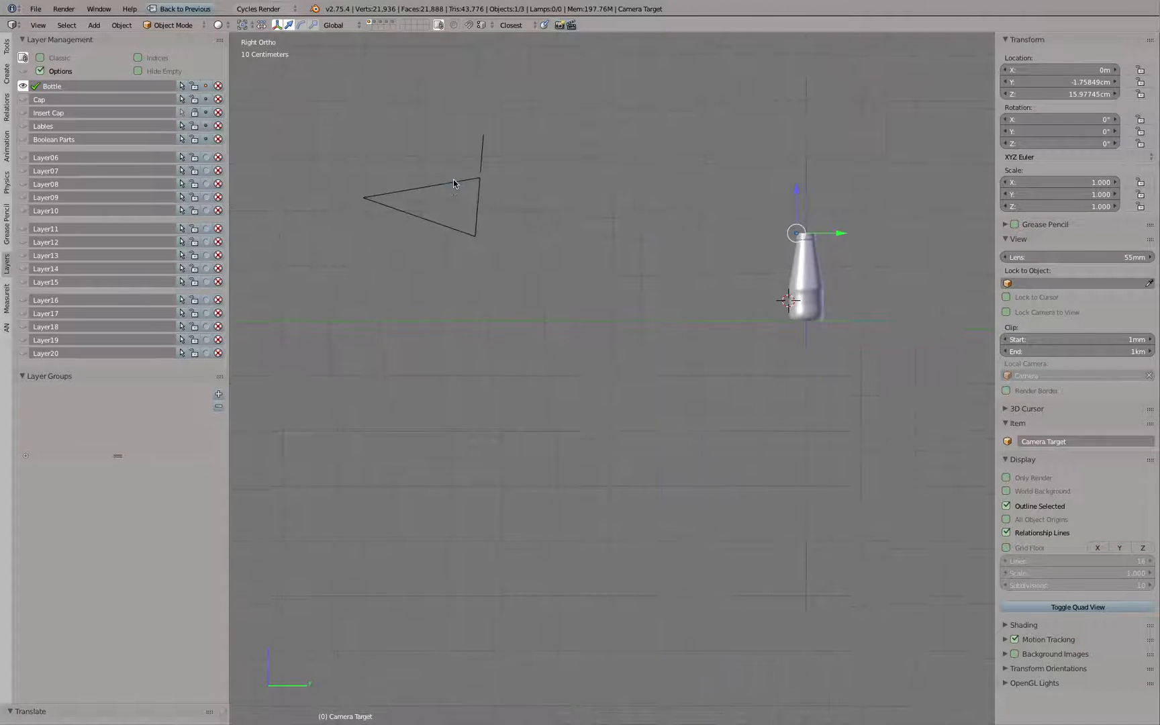
pyautogui.rightClick(453, 185)
pyautogui.press('g')
pyautogui.click(474, 345)
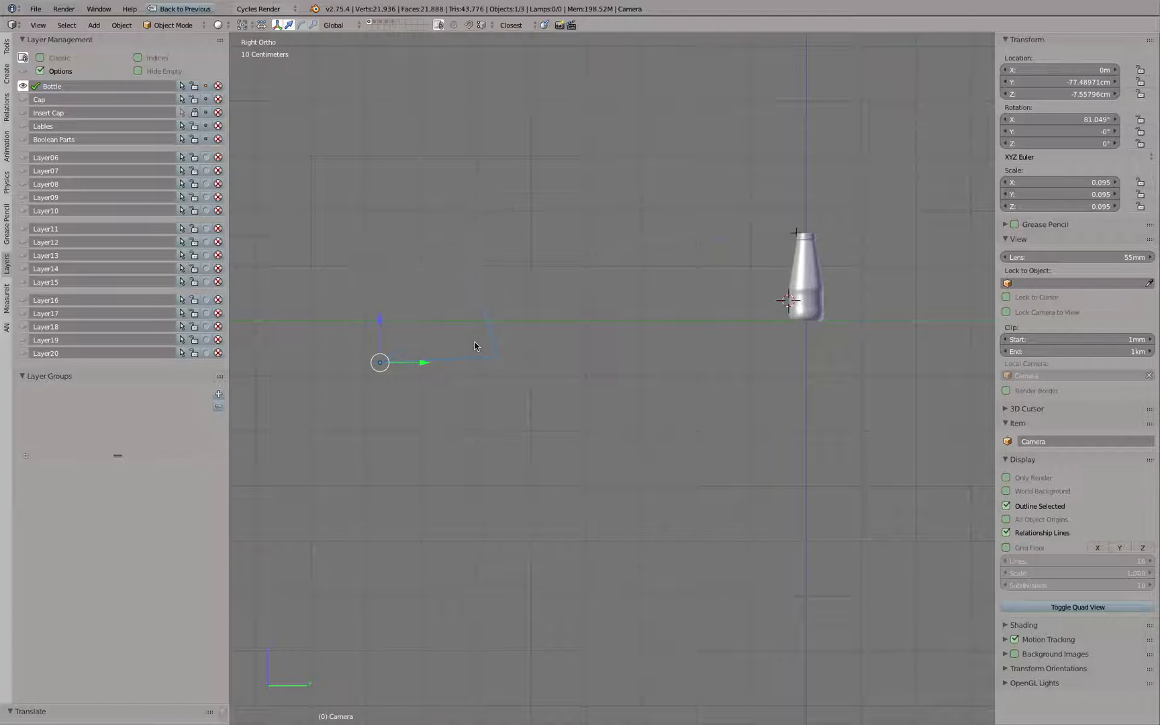
pyautogui.press('KP_0')
pyautogui.scroll(4, 513, 189)
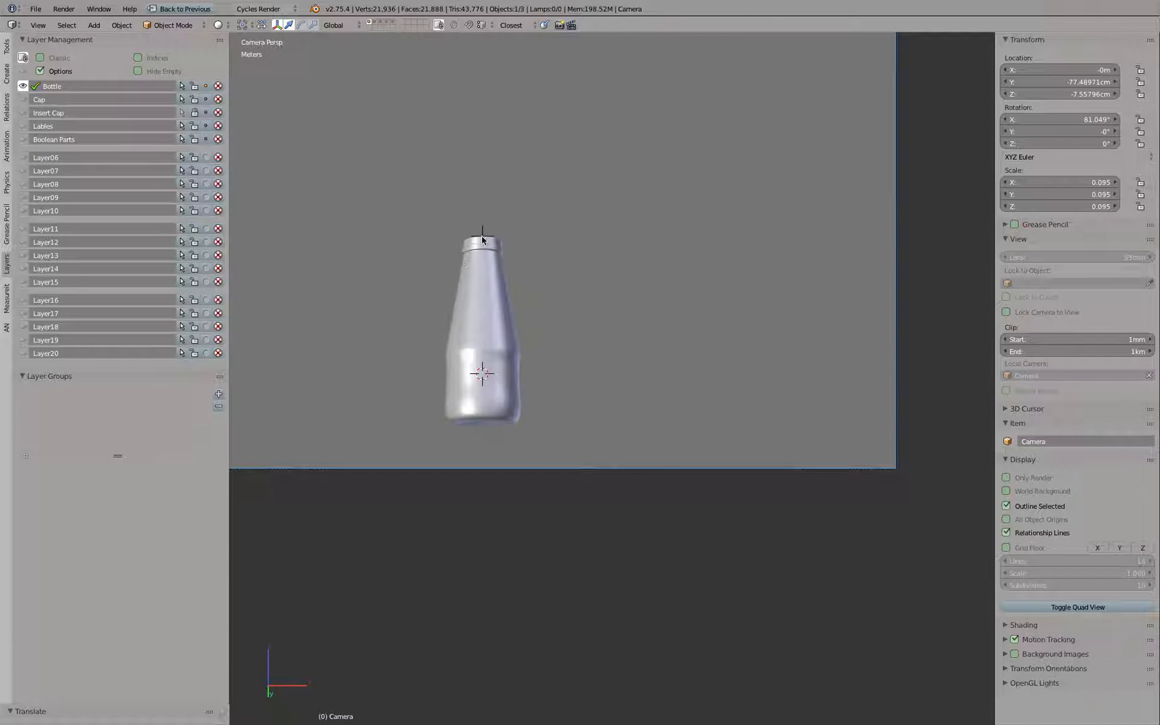
pyautogui.scroll(-2, 489, 239)
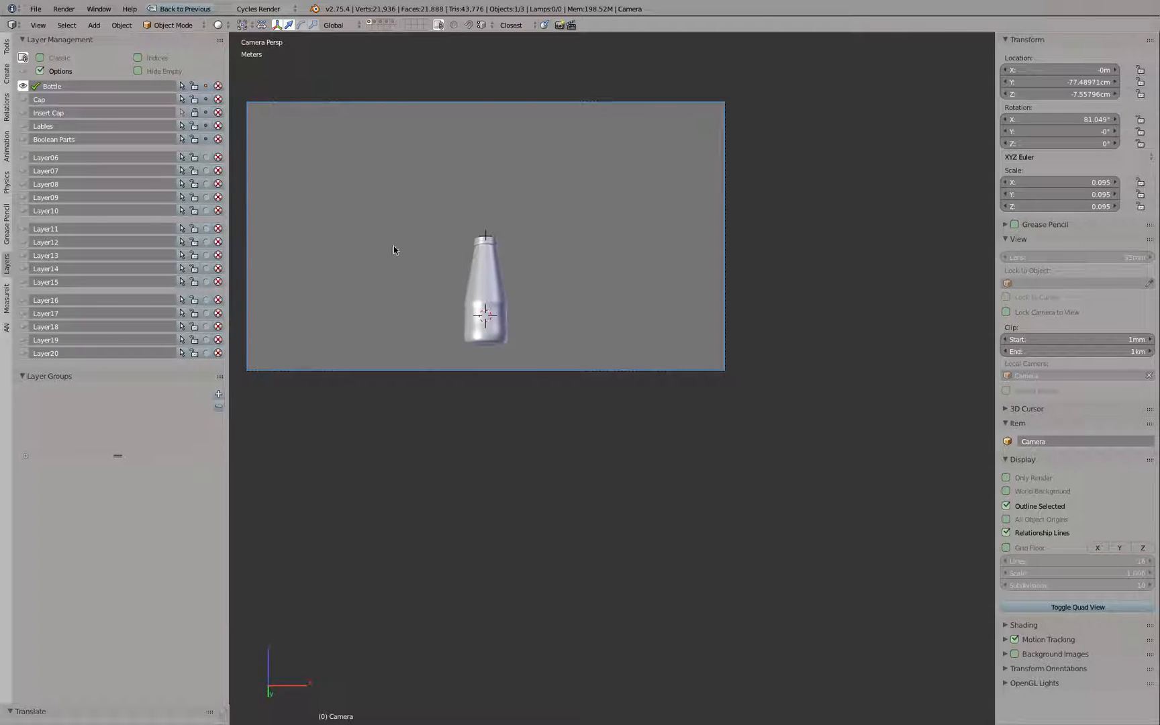
# Step: Move the camera sideways in the top view to about X -76.5 cm and Y -45 cm
pyautogui.press('KP_7')
pyautogui.scroll(-2, 502, 241)
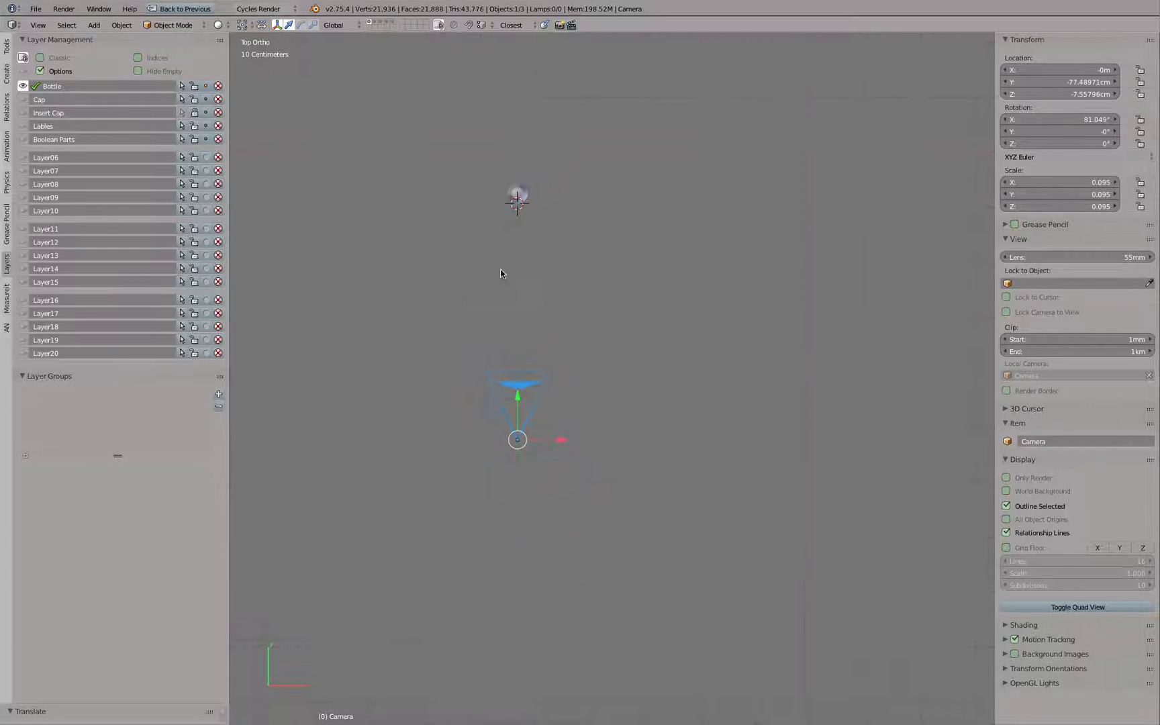
pyautogui.press('g')
pyautogui.click(309, 323)
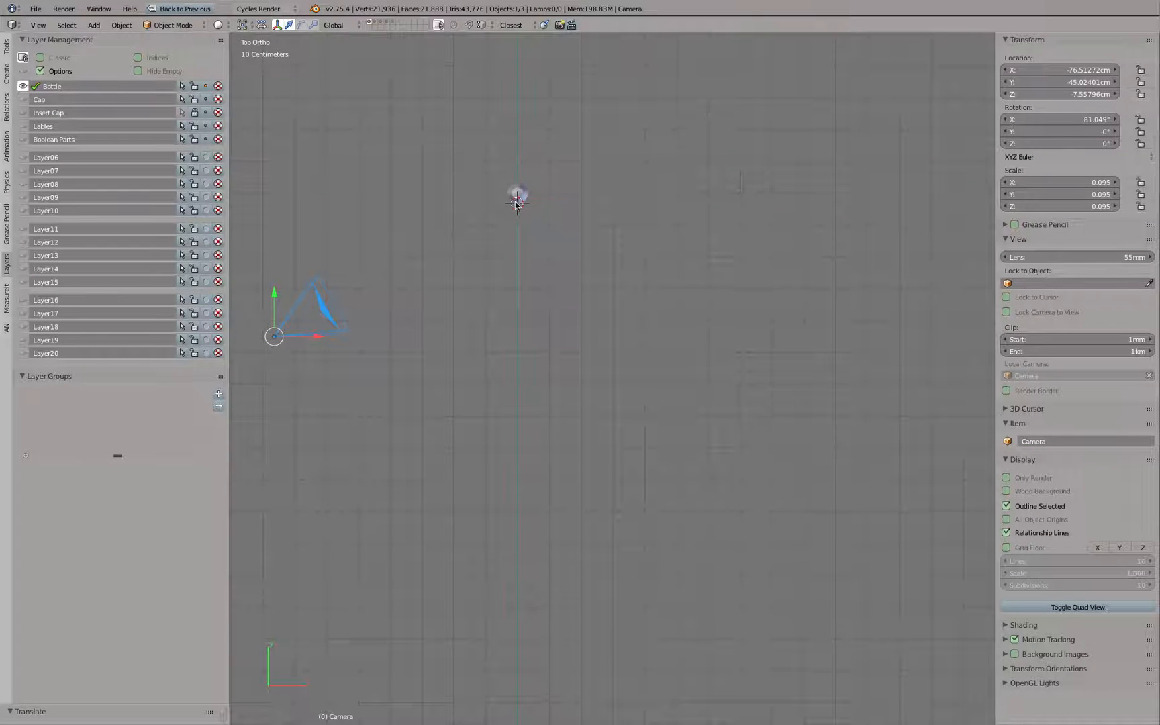
# Step: Try moving the Camera Target in the top view to about X -1.26 cm and Y -6.73 cm, and check it in the front view
pyautogui.rightClick(513, 200)
pyautogui.scroll(5, 510, 202)
pyautogui.press('g')
pyautogui.scroll(-3, 509, 295)
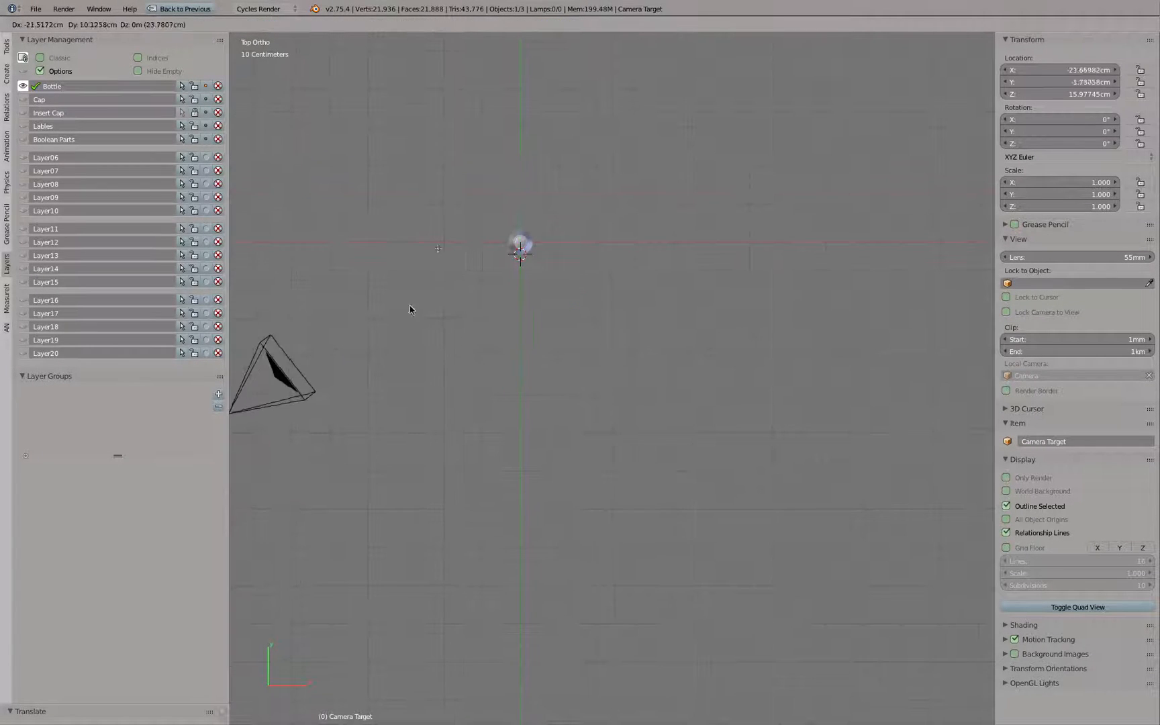
pyautogui.click(511, 312)
pyautogui.scroll(10, 516, 246)
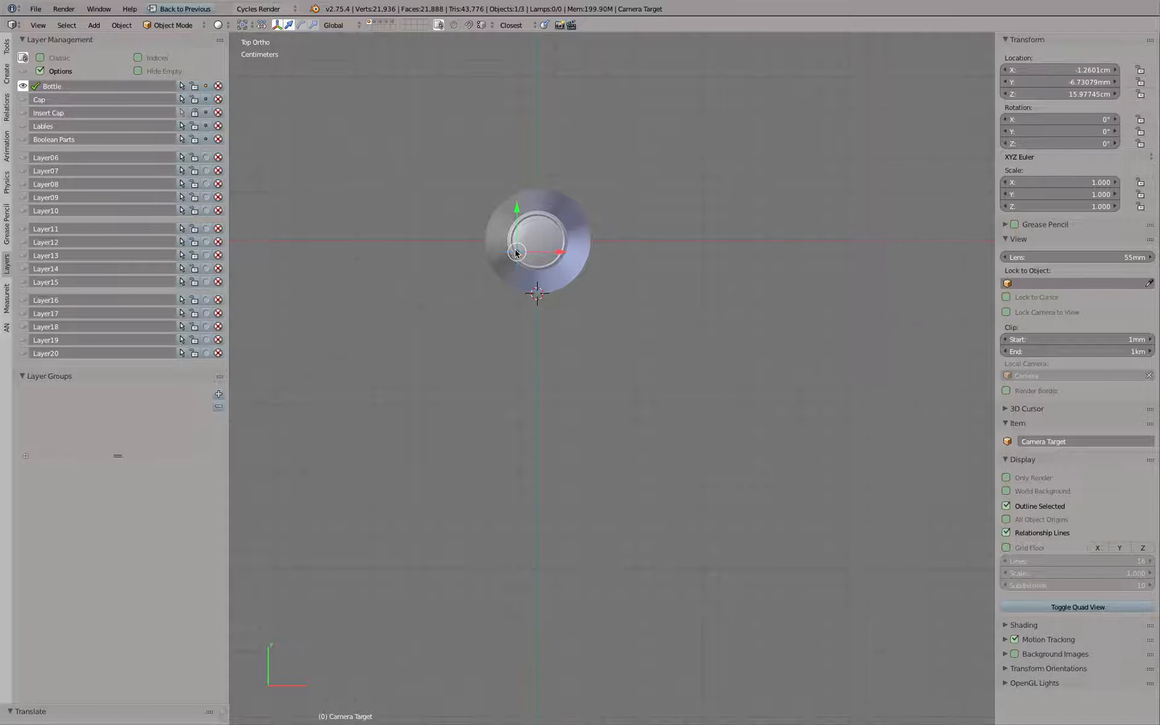
pyautogui.press('KP_1')
pyautogui.scroll(-5, 513, 251)
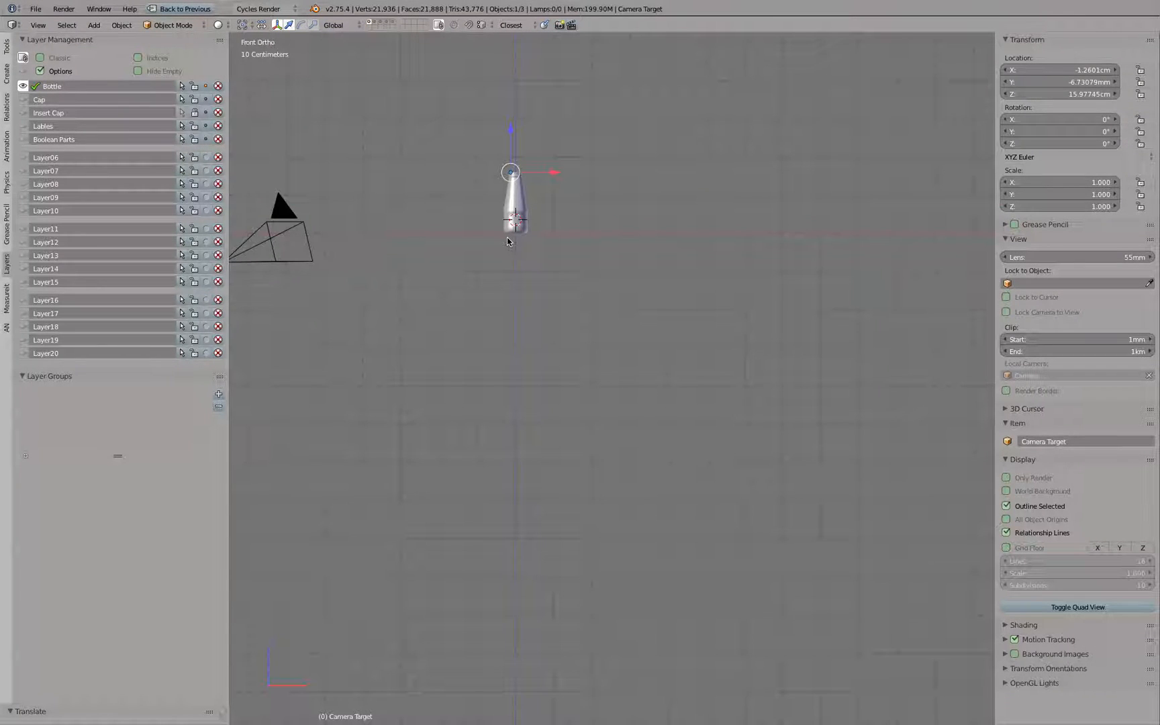
# Step: Undo the recent Camera Target and camera moves back to the camera centred in front of the bottle
pyautogui.hotkey('ctrl', 'z')
pyautogui.hotkey('ctrl', 'z')
pyautogui.hotkey('ctrl', 'z')
pyautogui.hotkey('ctrl', 'z')
pyautogui.hotkey('ctrl', 'z')
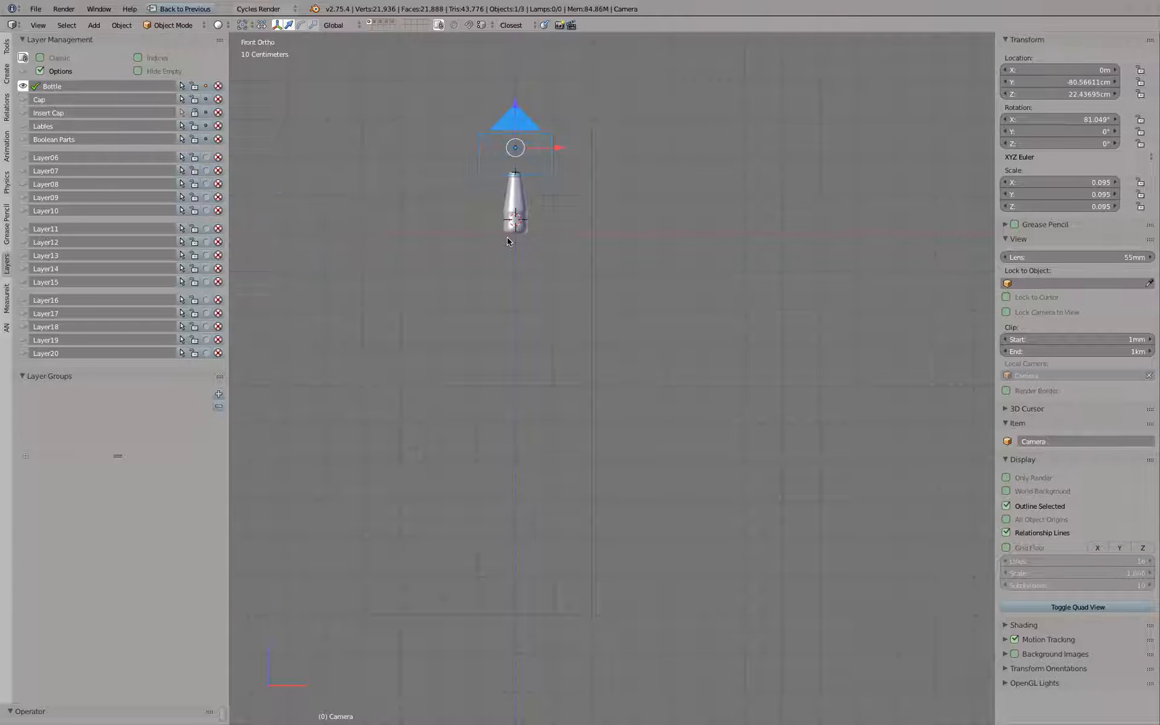
# Step: Move the camera and Camera Target together in the right view, placing the target at about Y -11.4 cm and Z 11.7 cm
pyautogui.press('KP_3')
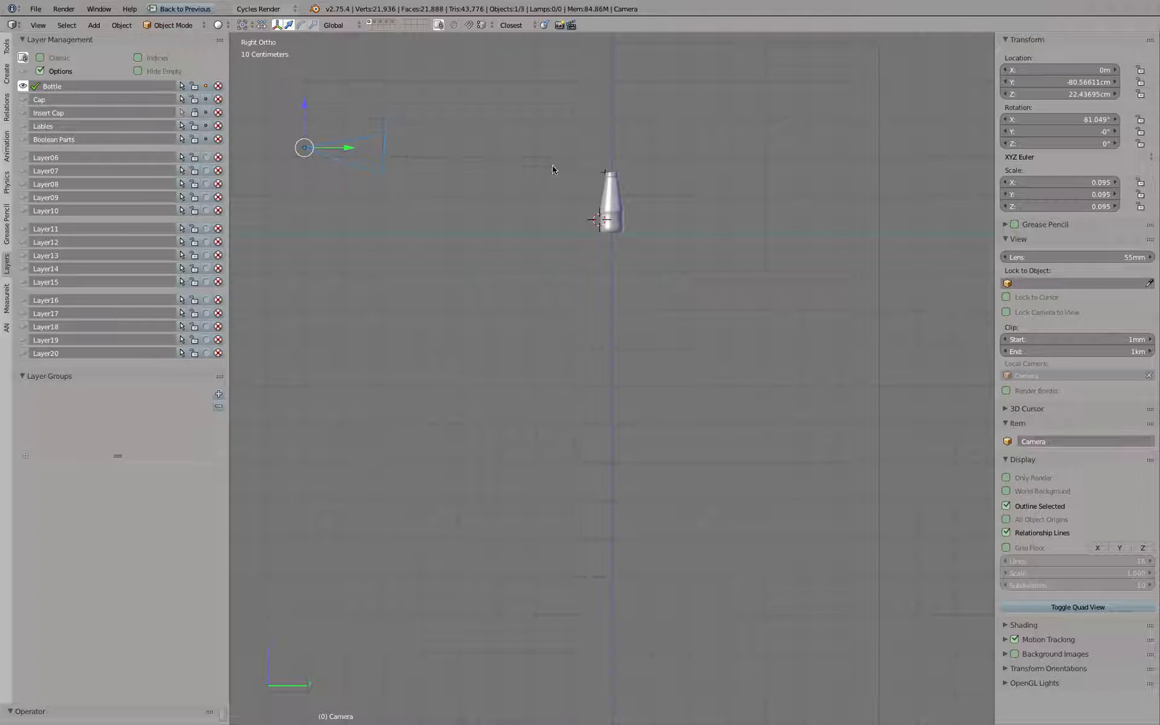
pyautogui.rightClick(604, 164)
pyautogui.press('g')
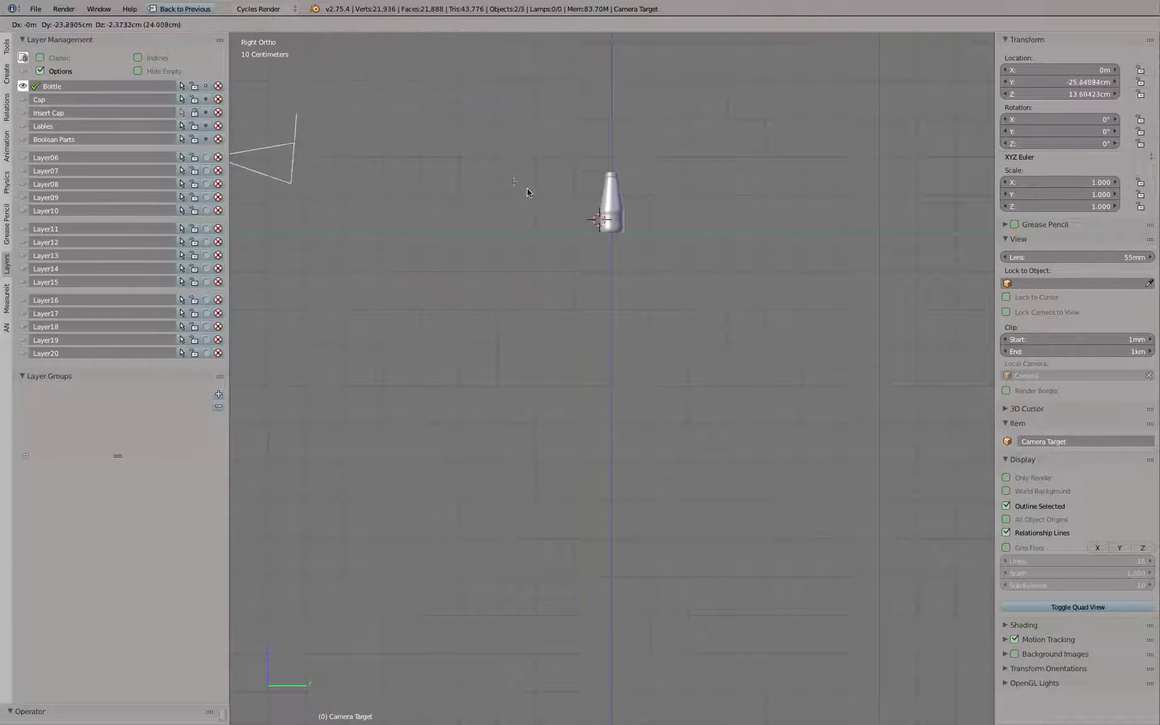
pyautogui.click(582, 182)
pyautogui.press('r')
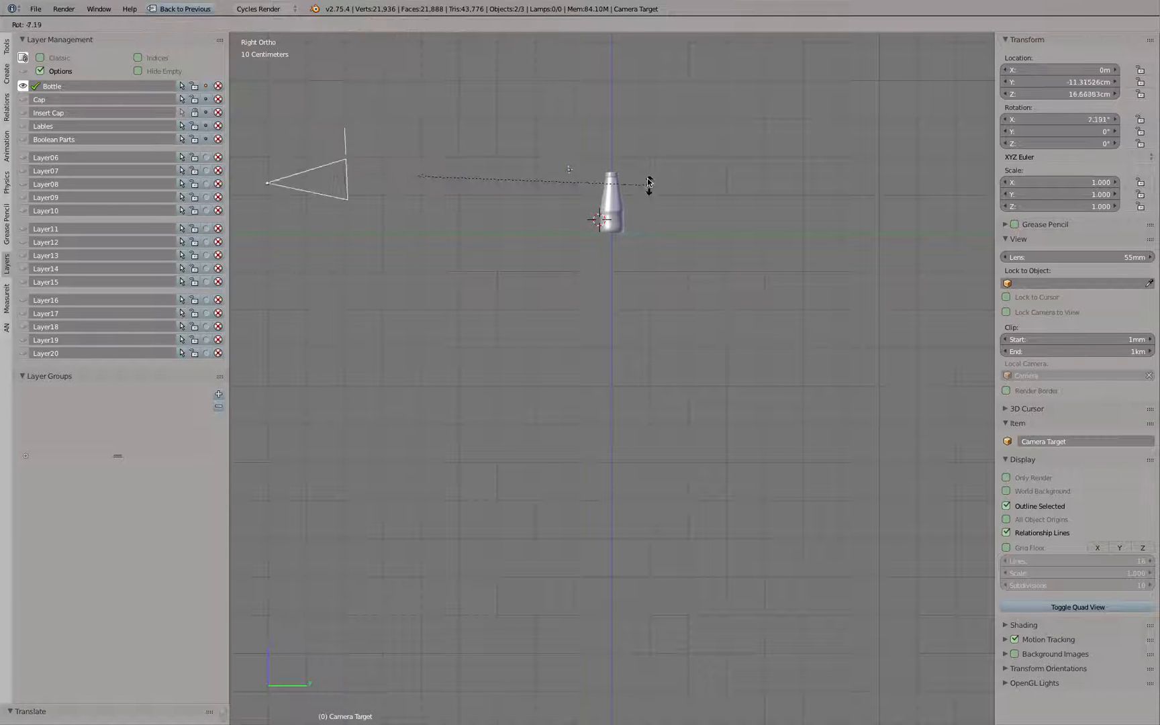
pyautogui.rightClick(587, 101)
# Step: Reposition the camera alone in the right view to about Y -90.7 cm
pyautogui.rightClick(329, 155)
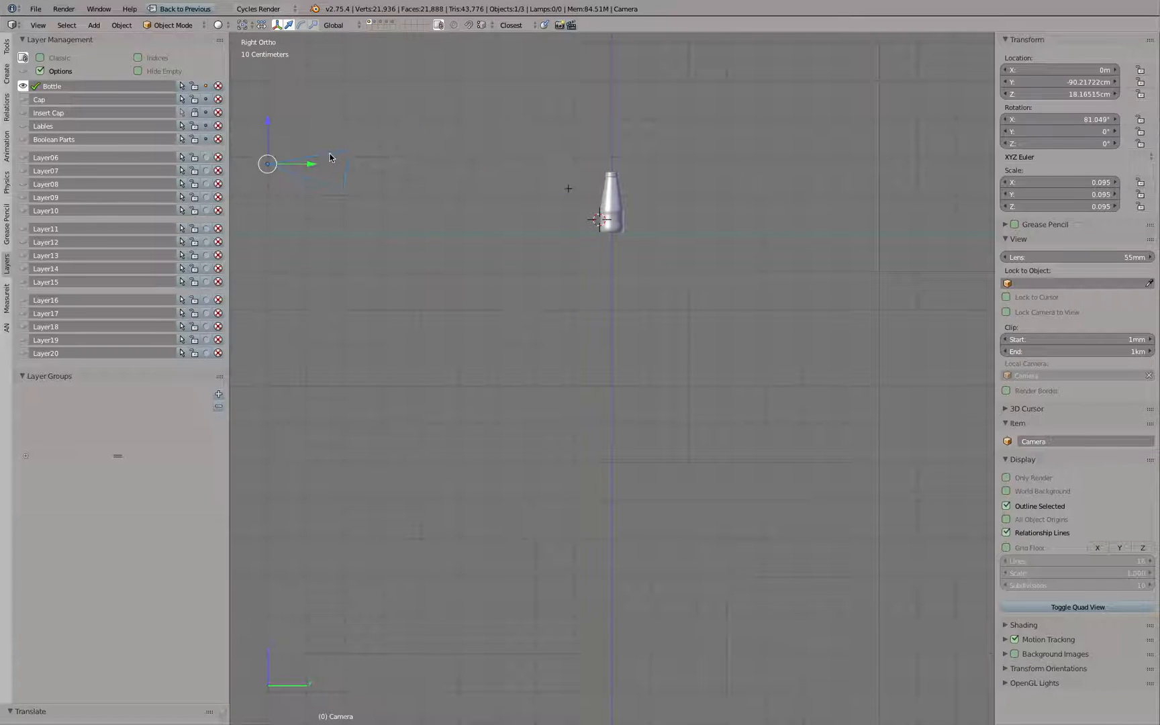
pyautogui.press('g')
pyautogui.click(328, 173)
# Step: Set the Camera Target's Z location to 11 cm
pyautogui.rightClick(570, 189)
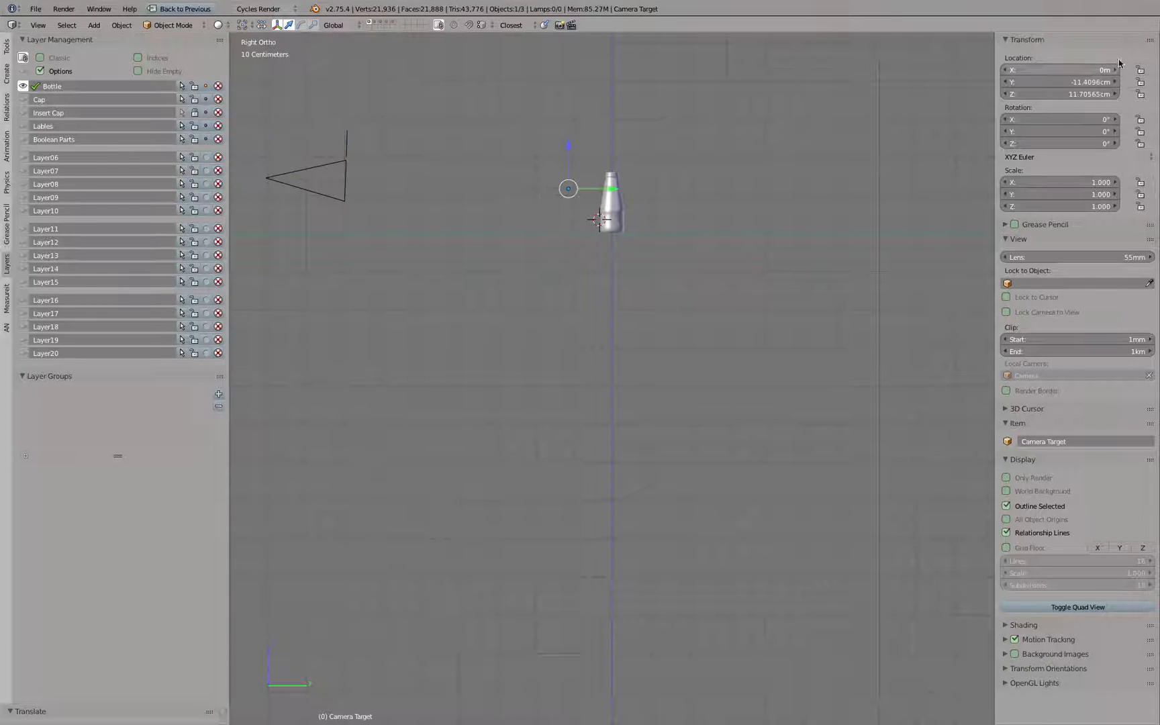
pyautogui.click(1065, 94)
pyautogui.write('11')
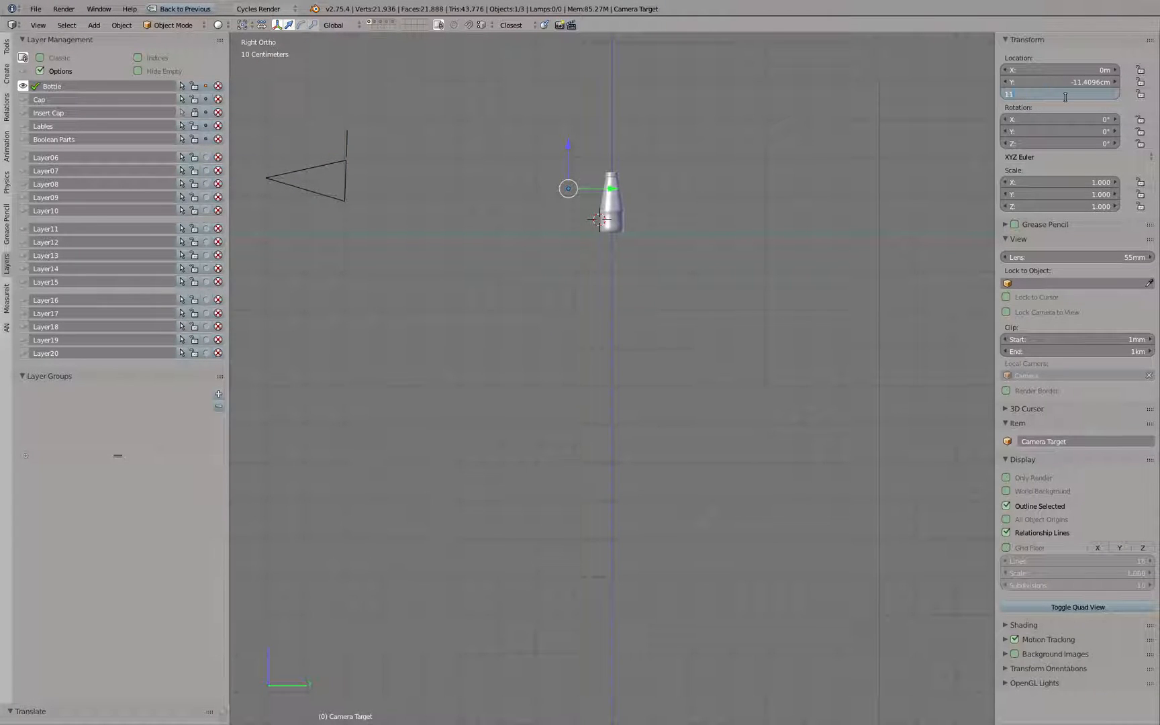
pyautogui.press('Return')
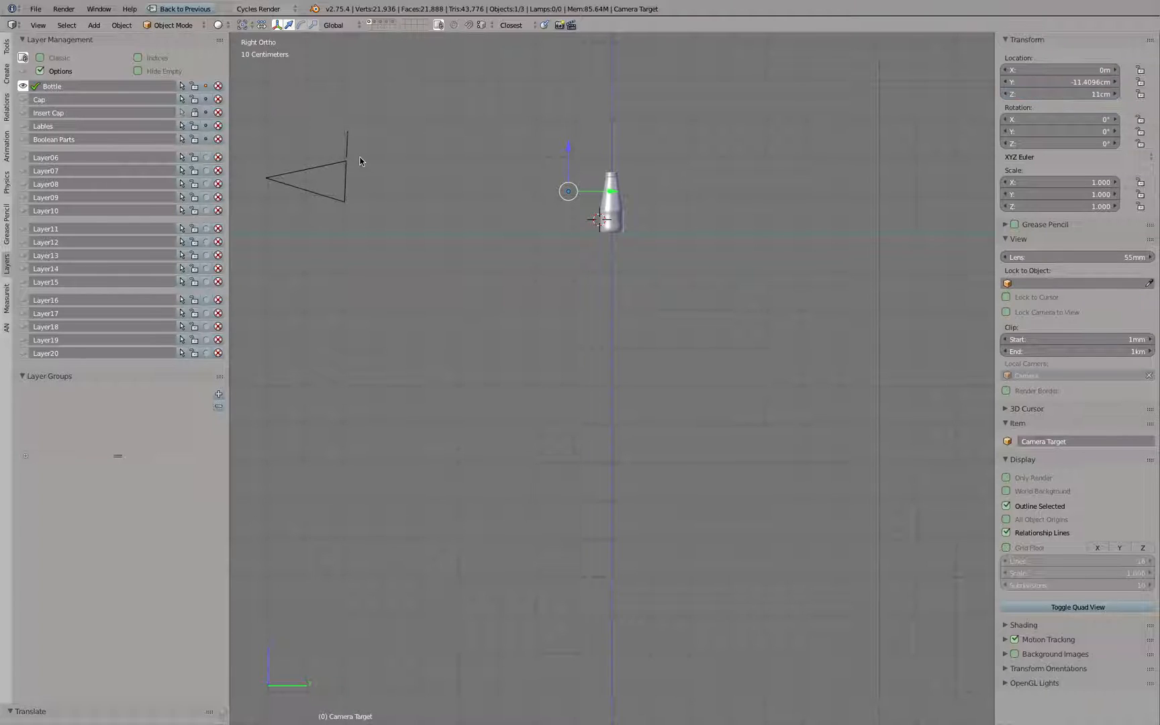
# Step: Set the camera's Z location to 11 cm to match the height of its target
pyautogui.rightClick(361, 161)
pyautogui.click(1047, 94)
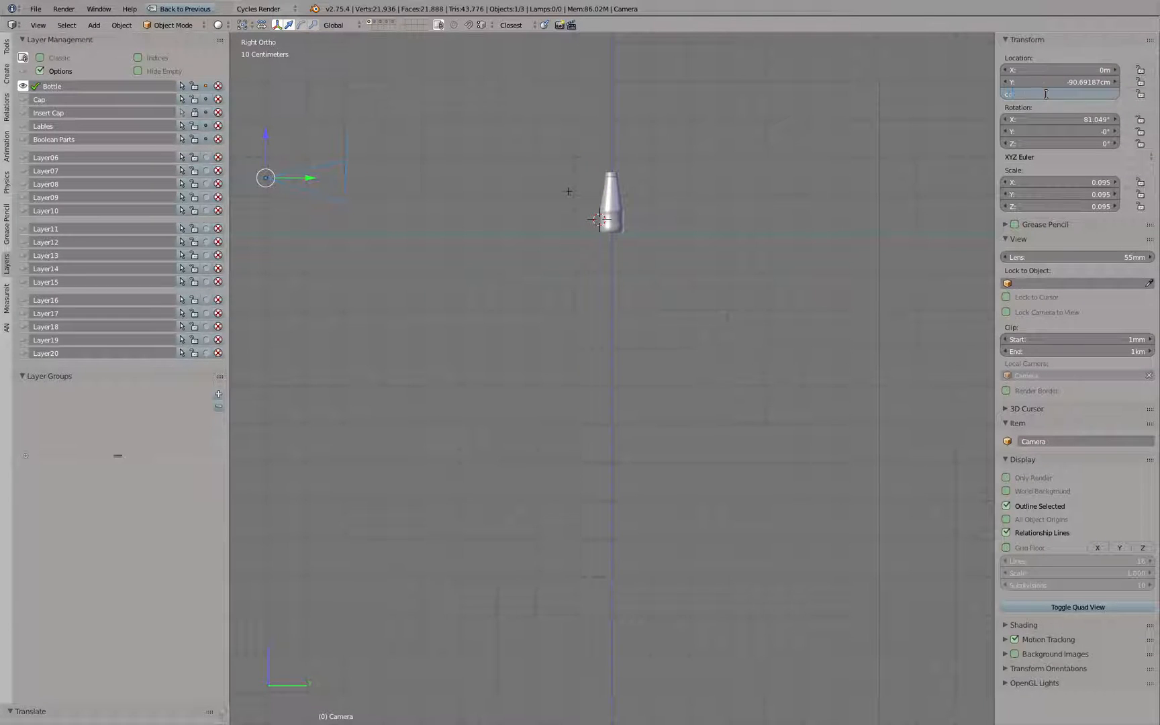
pyautogui.press('BackSpace')
pyautogui.press('BackSpace')
pyautogui.write('11')
pyautogui.press('Return')
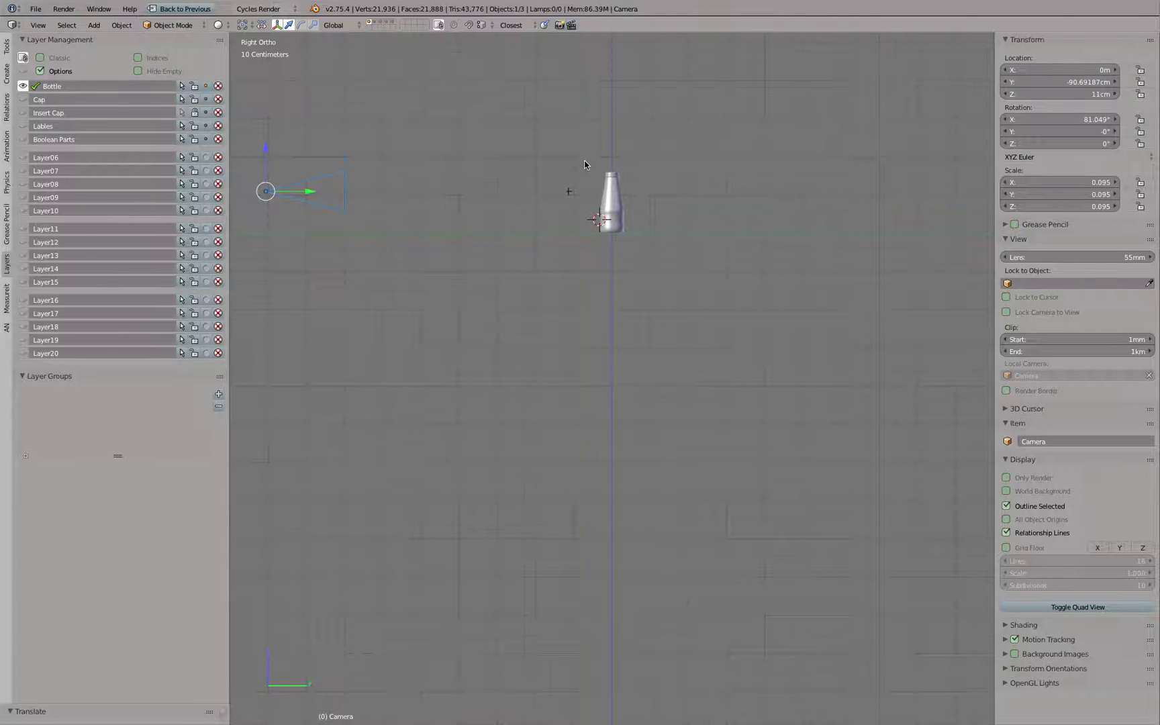
# Step: Look through the camera and try moving the camera and Camera Target together along the global Z and X axes
pyautogui.press('KP_7')
pyautogui.press('KP_0')
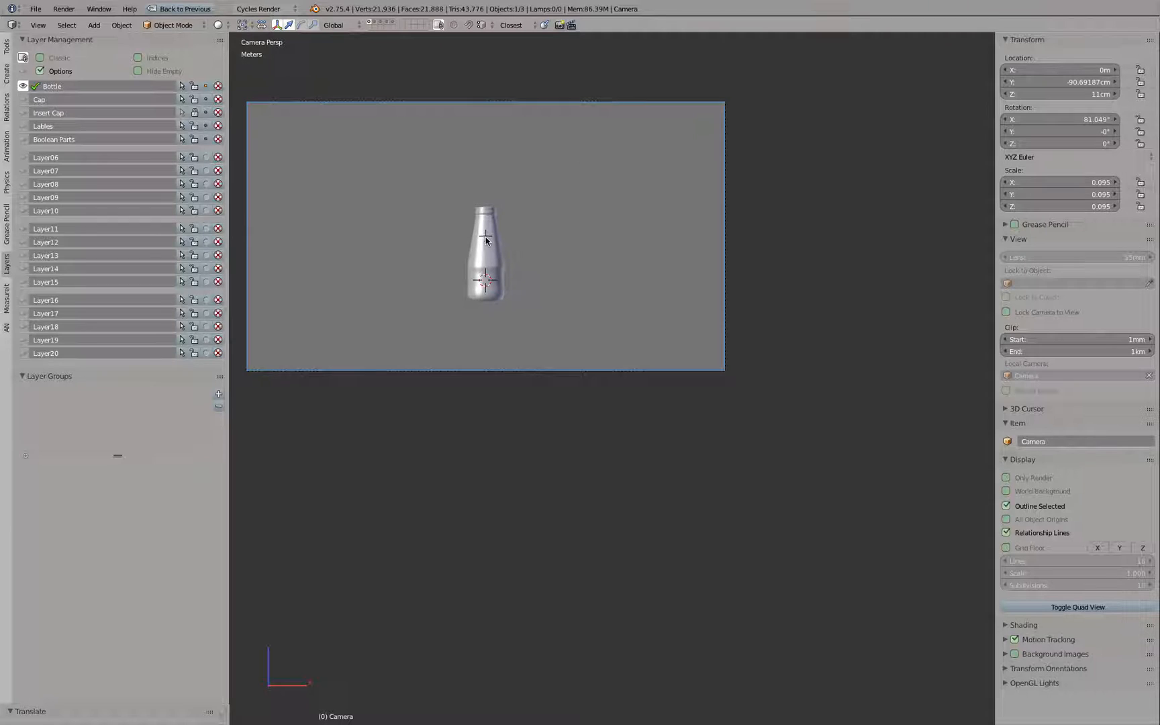
pyautogui.rightClick(486, 237)
pyautogui.keyDown('shift'); pyautogui.moveTo(521, 202); pyautogui.dragTo(625, 216, button='middle'); pyautogui.keyUp('shift')
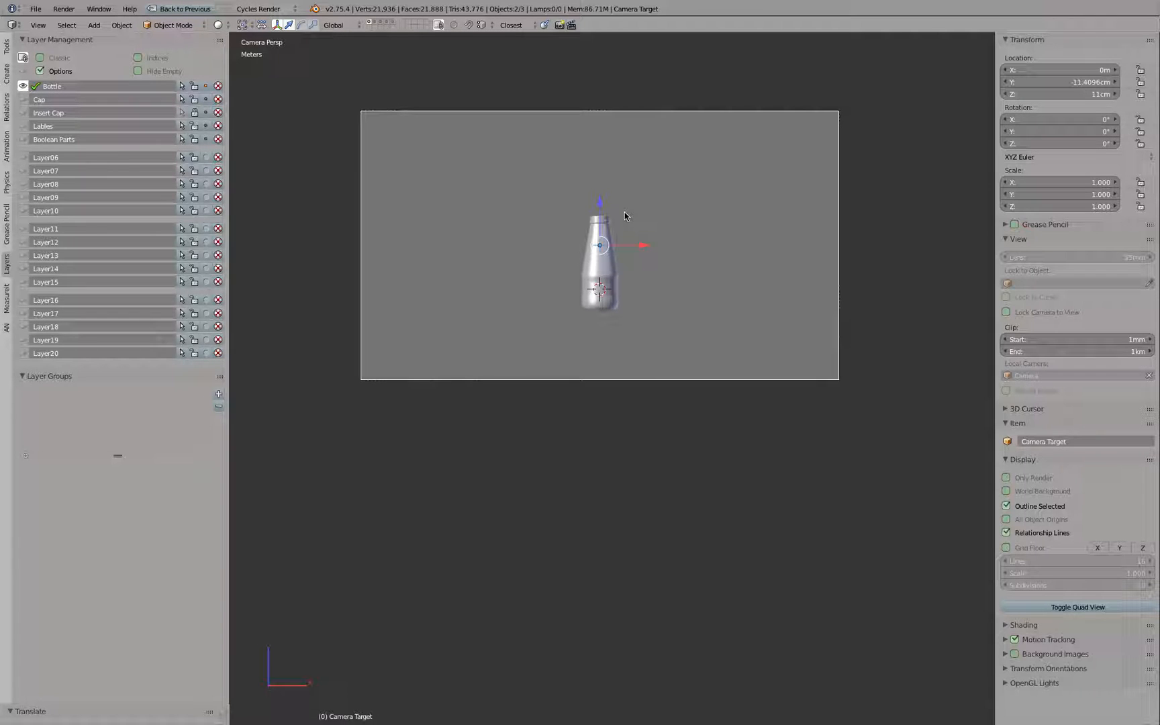
pyautogui.press('g')
pyautogui.press('z')
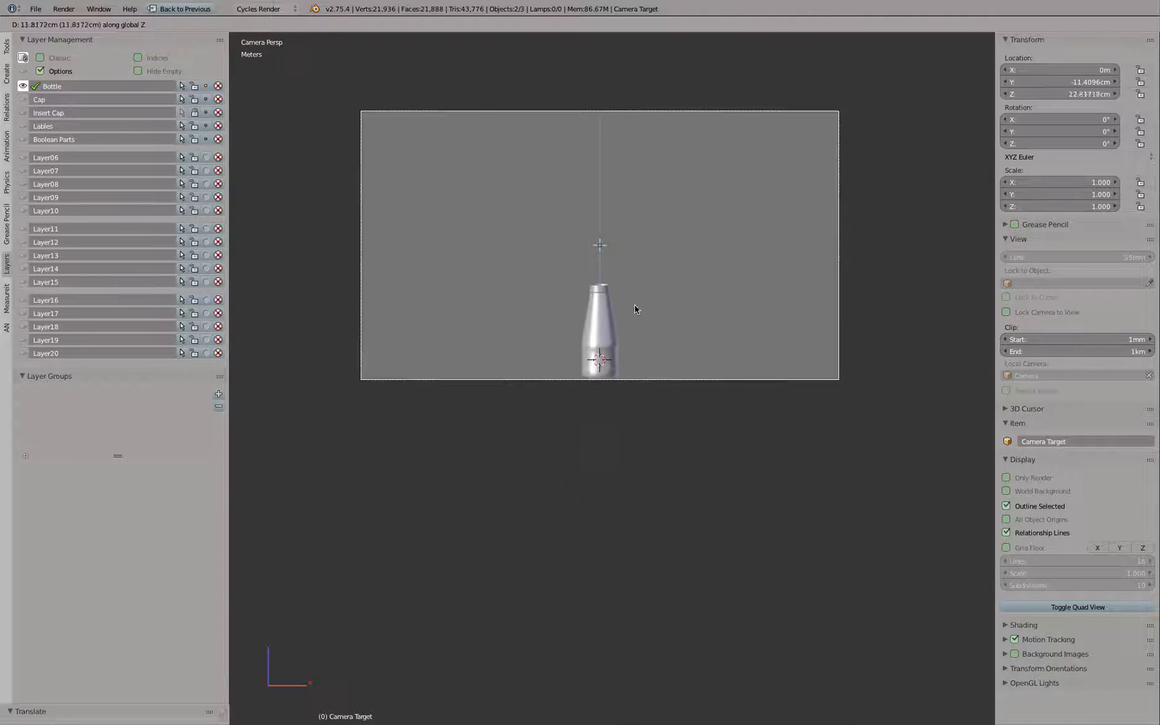
pyautogui.press('x')
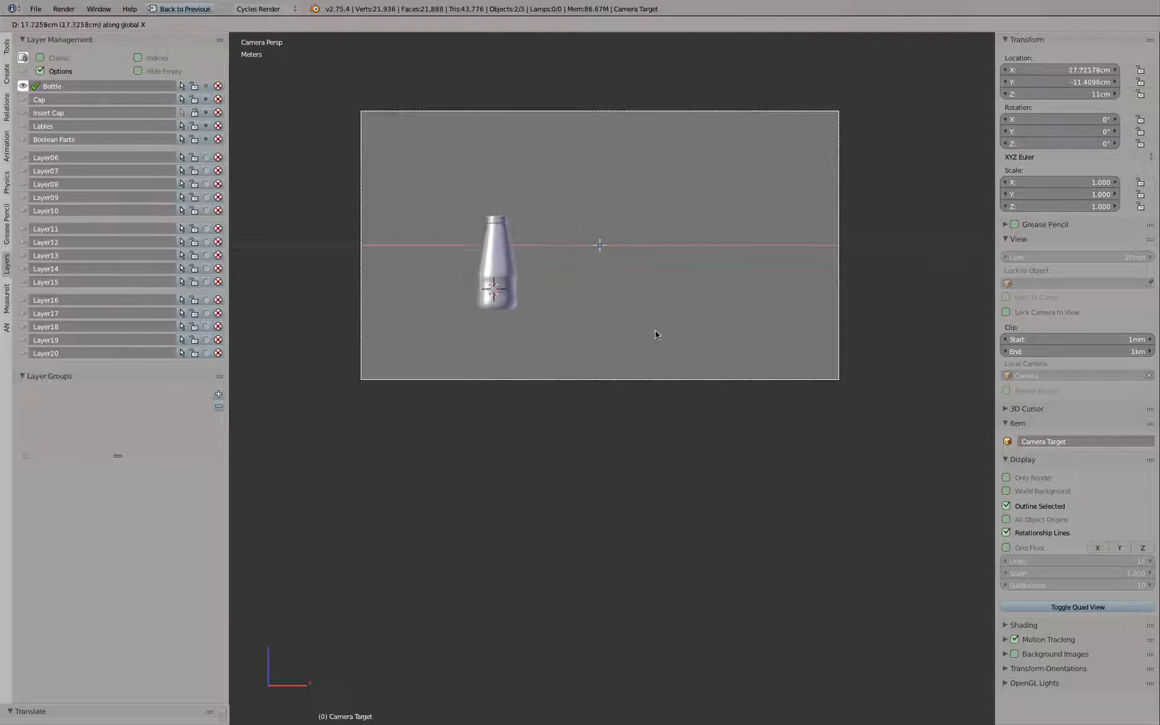
pyautogui.rightClick(637, 331)
# Step: Test the tracking by trial-moving only the camera along the global Z axis in the camera view
pyautogui.press('a')
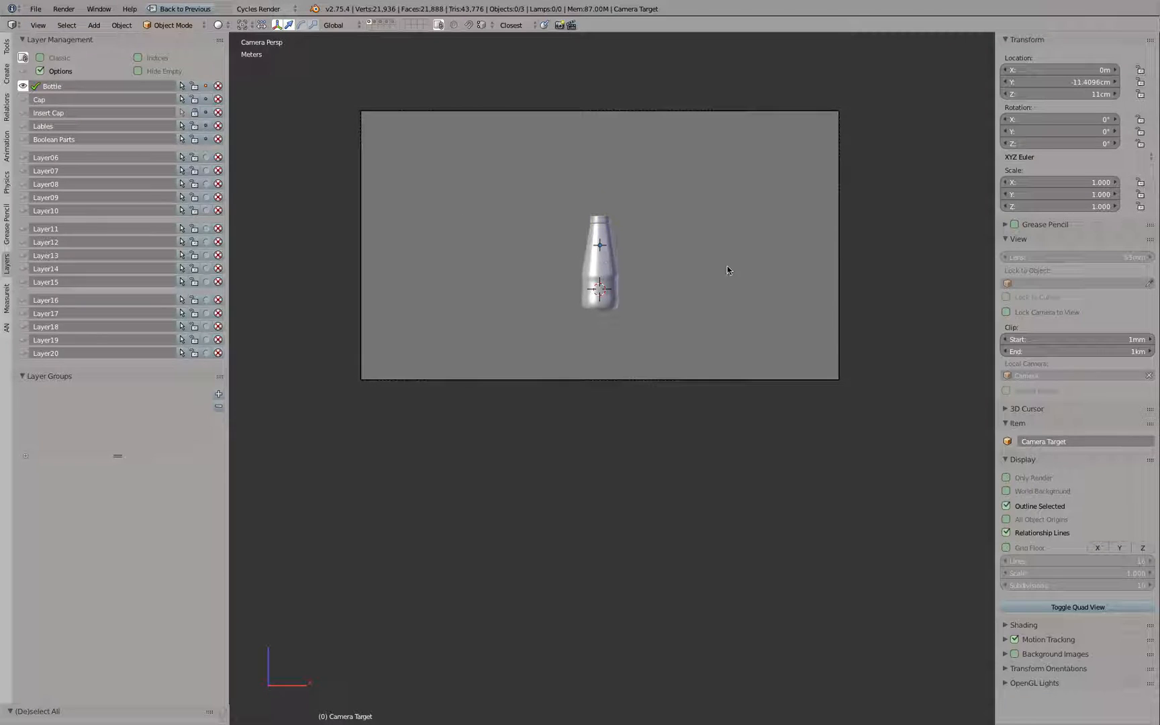
pyautogui.rightClick(845, 253)
pyautogui.press('g')
pyautogui.press('z')
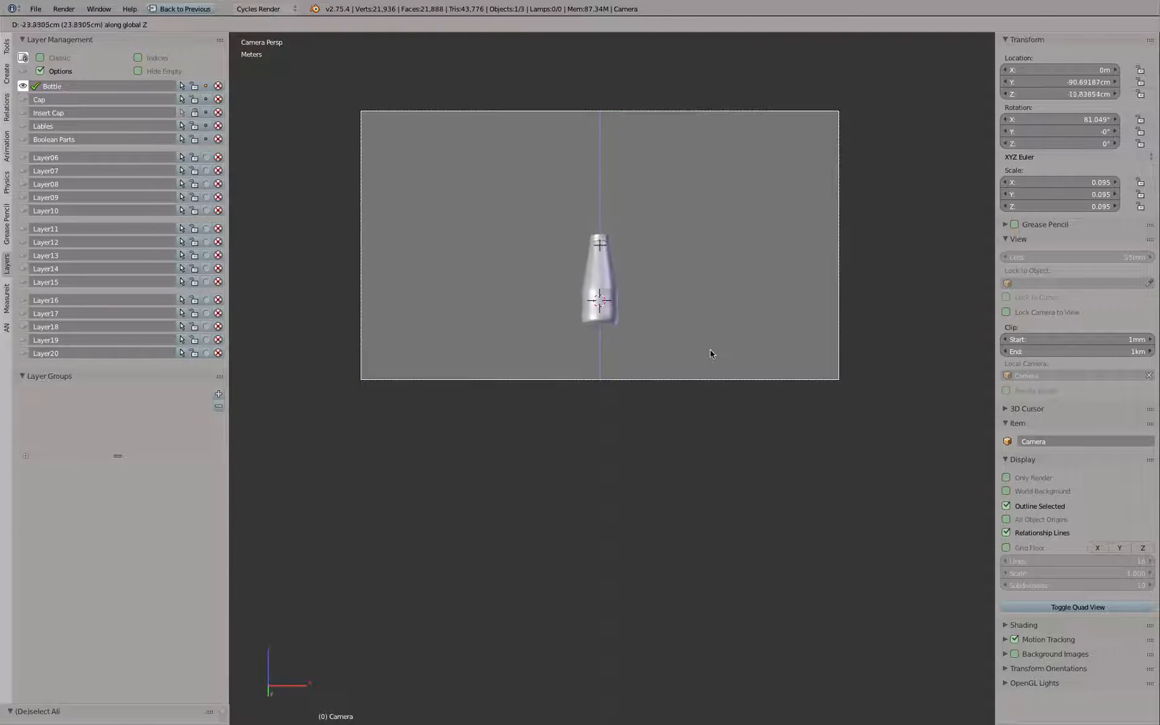
pyautogui.click(699, 302)
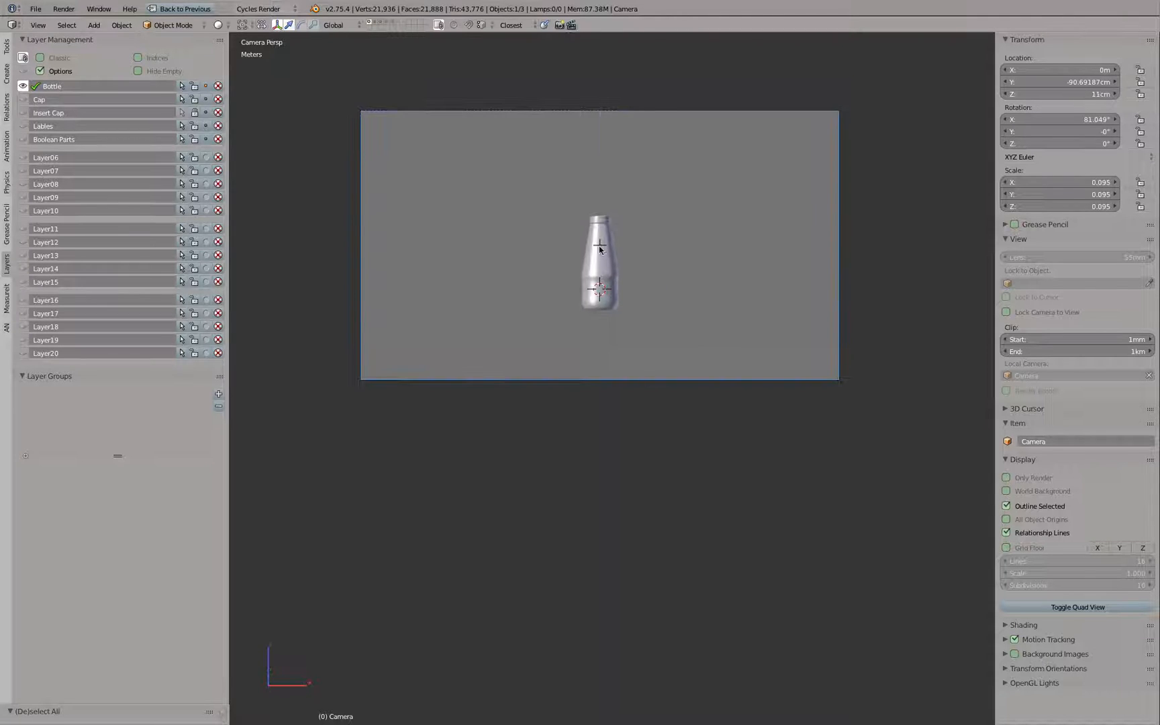
# Step: Test the tracking by trial-moving only the Camera Target along the global Z and X axes
pyautogui.rightClick(599, 245)
pyautogui.press('g')
pyautogui.press('z')
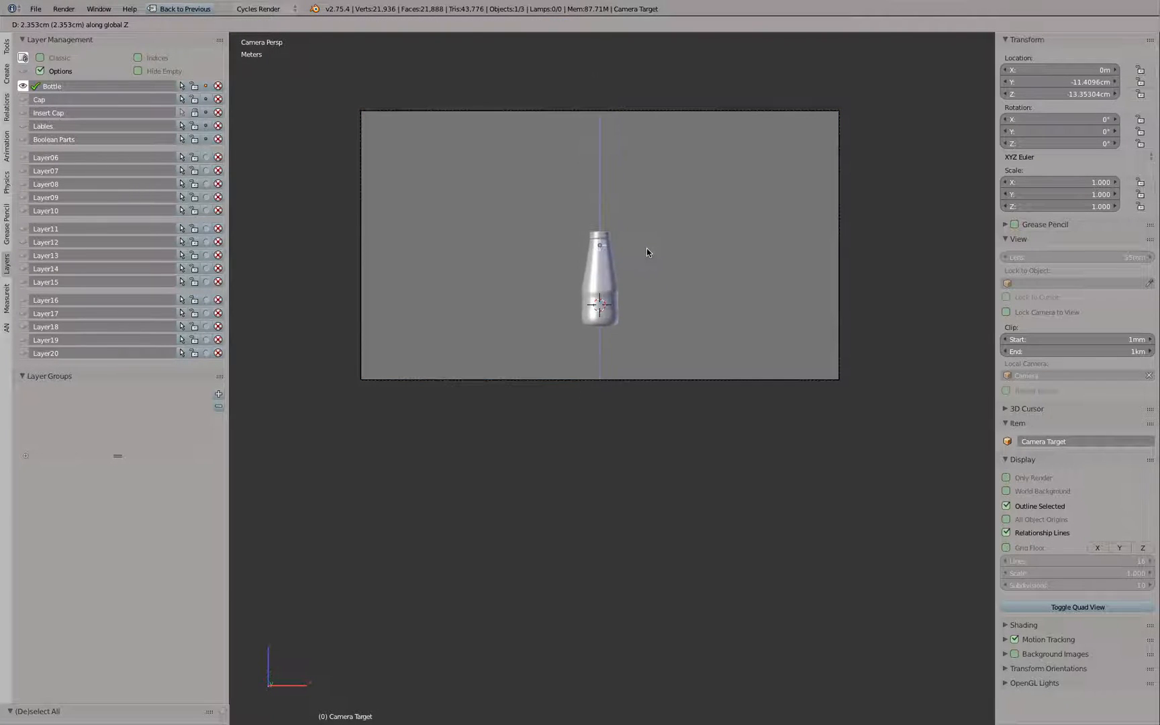
pyautogui.press('x')
pyautogui.rightClick(645, 252)
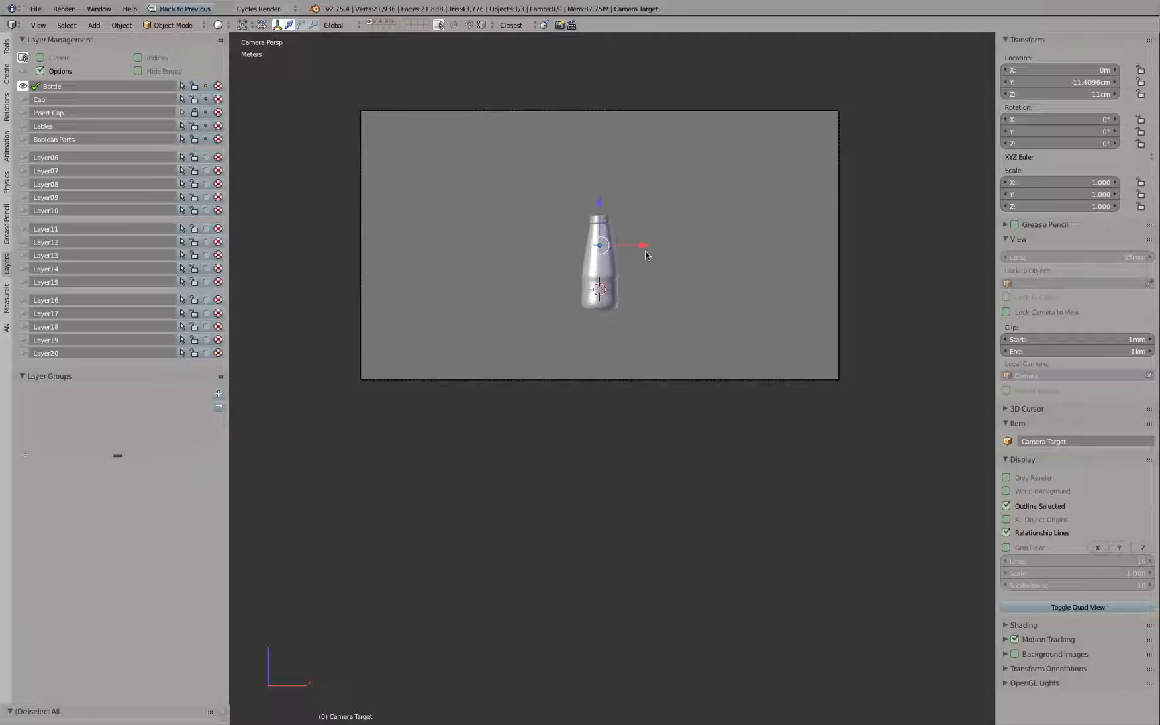
# Step: Select the camera, restore the multi-editor layout, and enlarge the 3D view over the neighbouring editors with its side panels hidden
pyautogui.press('KP_3')
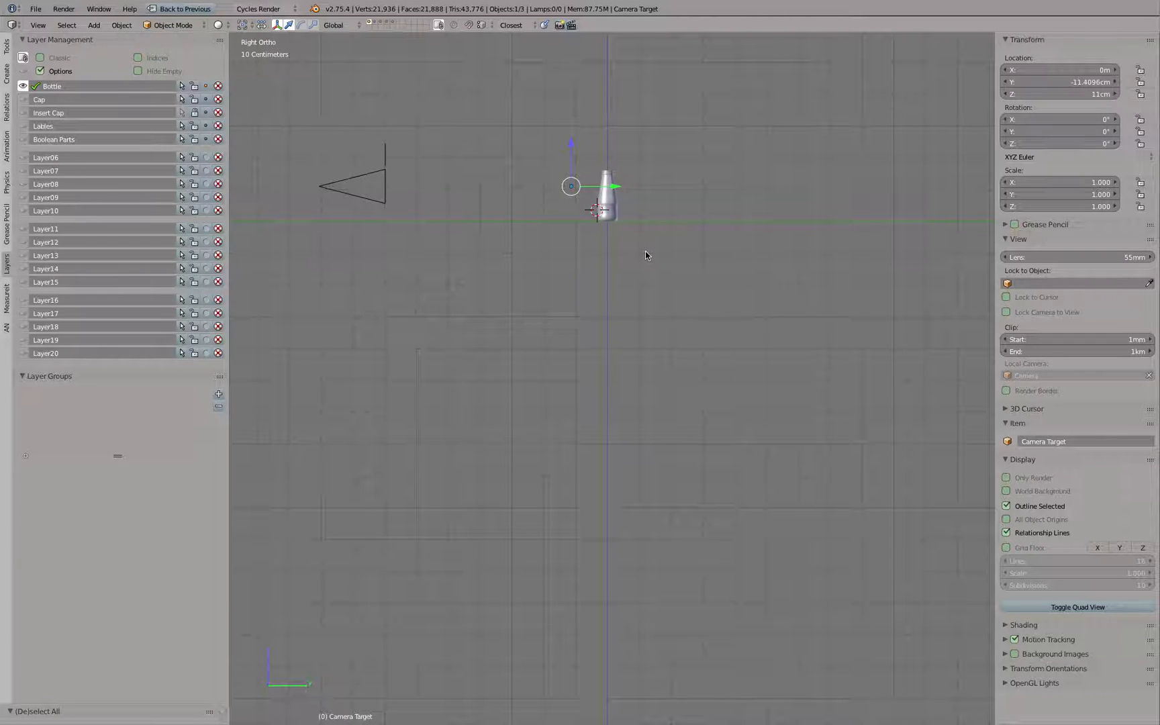
pyautogui.rightClick(387, 180)
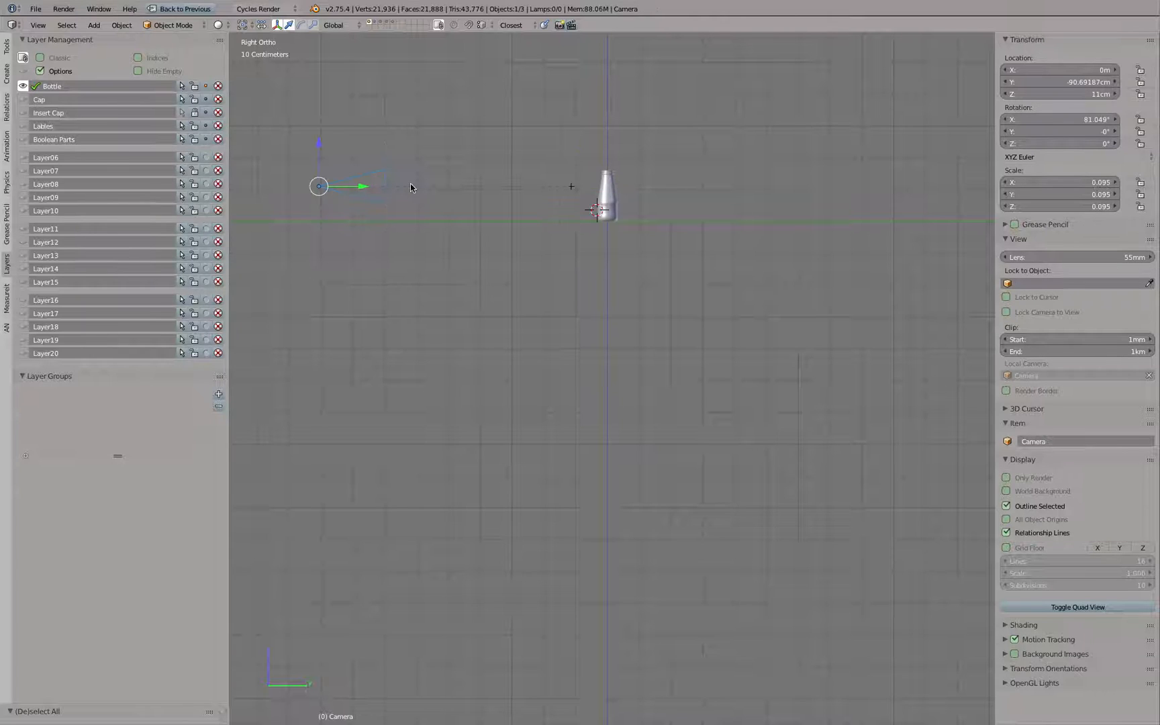
pyautogui.hotkey('ctrl', 'Up')
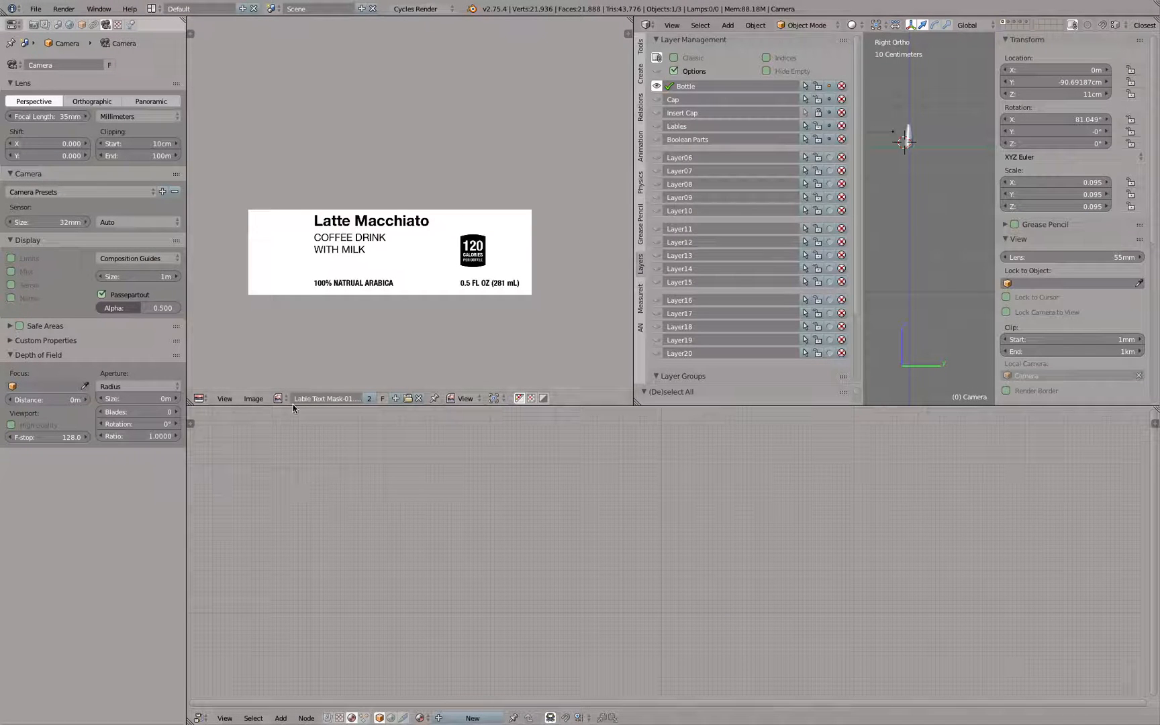
pyautogui.moveTo(636, 402); pyautogui.dragTo(630, 623)
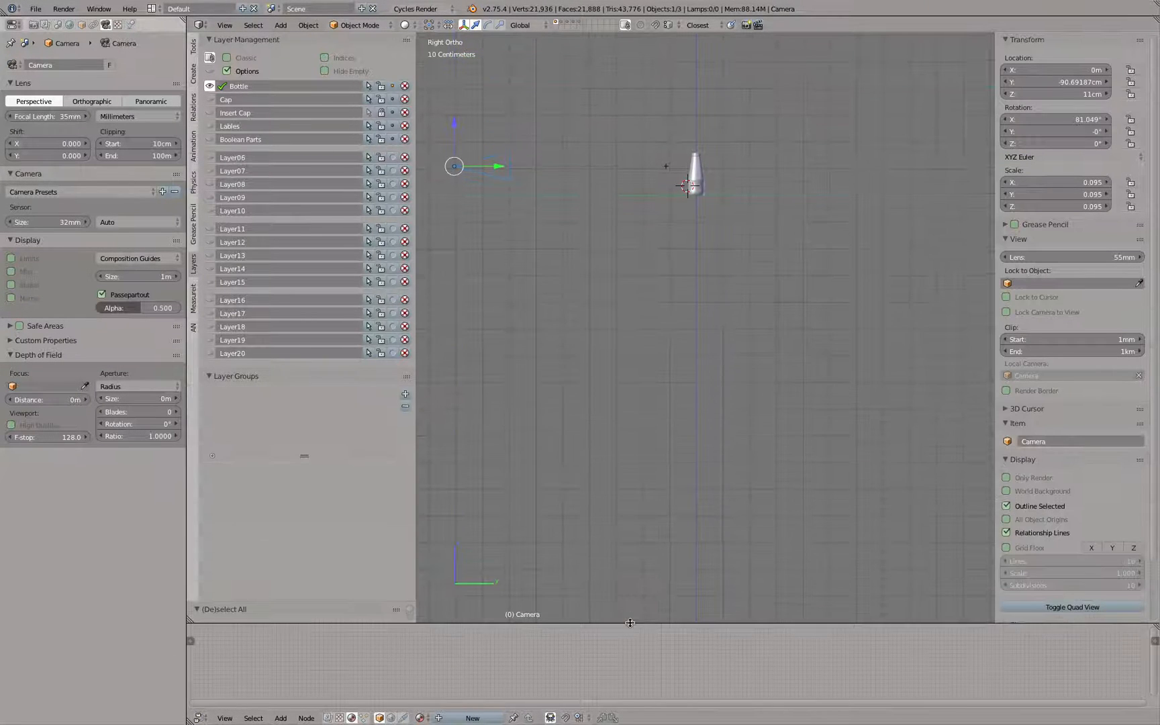
pyautogui.scroll(-2, 647, 94)
pyautogui.press('n')
pyautogui.press('t')
pyautogui.scroll(4, 661, 201)
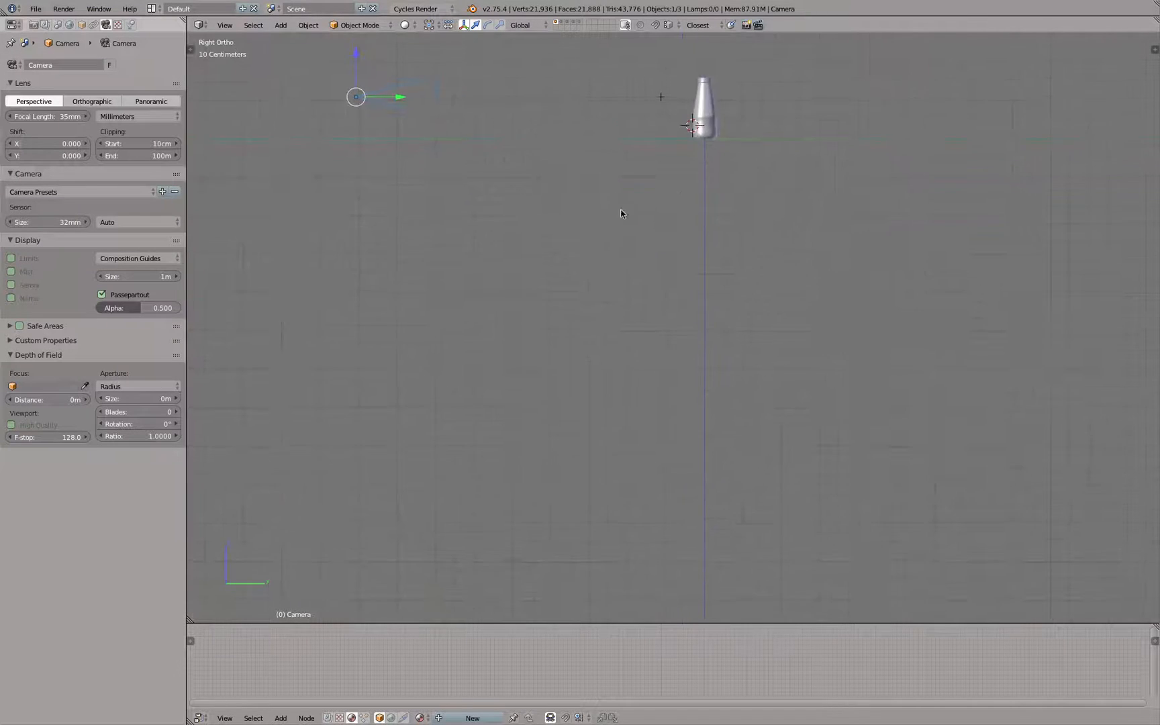
pyautogui.keyDown('shift'); pyautogui.moveTo(599, 155); pyautogui.dragTo(719, 319, button='middle'); pyautogui.keyUp('shift')
pyautogui.scroll(2, 728, 319)
pyautogui.keyDown('shift'); pyautogui.moveTo(628, 290); pyautogui.dragTo(684, 339, button='middle'); pyautogui.keyUp('shift')
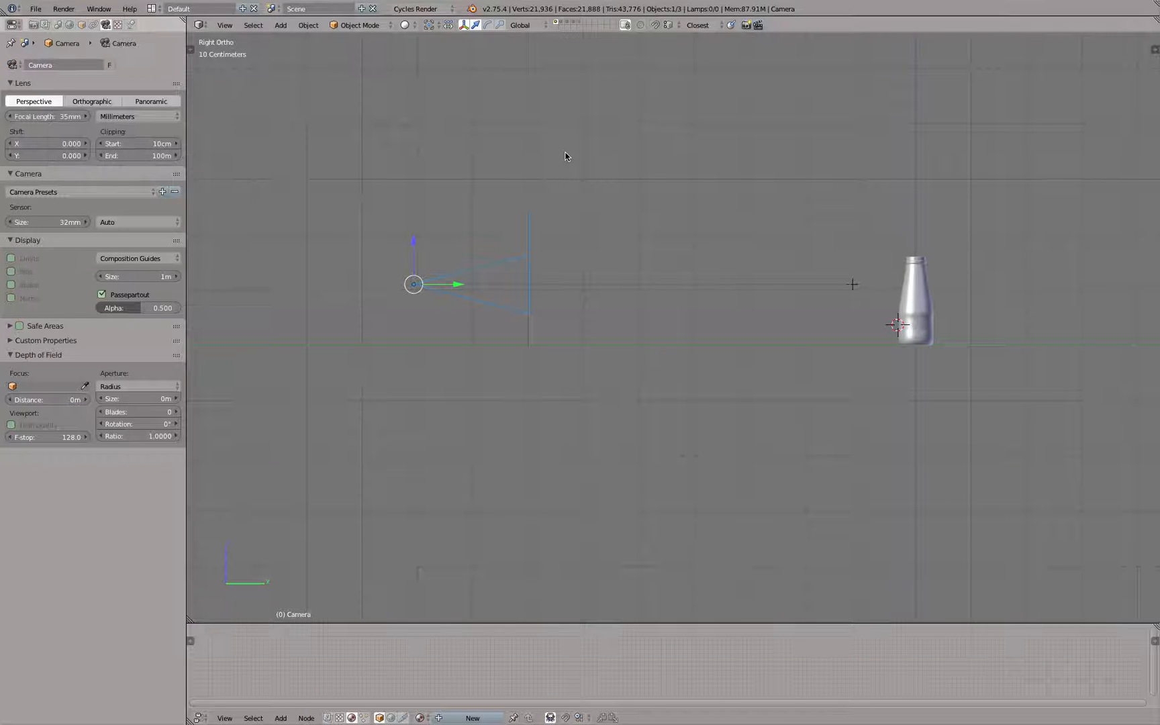
# Step: Look through the camera and set its focal length to 5 mm
pyautogui.press('KP_0')
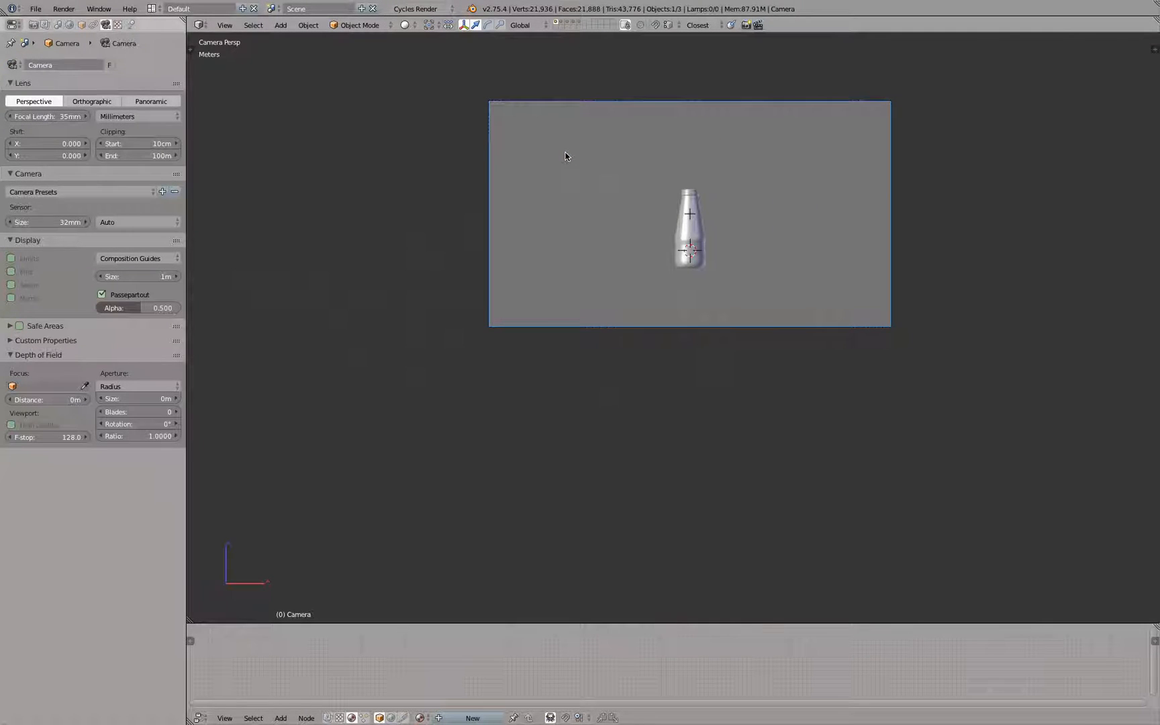
pyautogui.click(52, 115)
pyautogui.write('5')
pyautogui.press('Return')
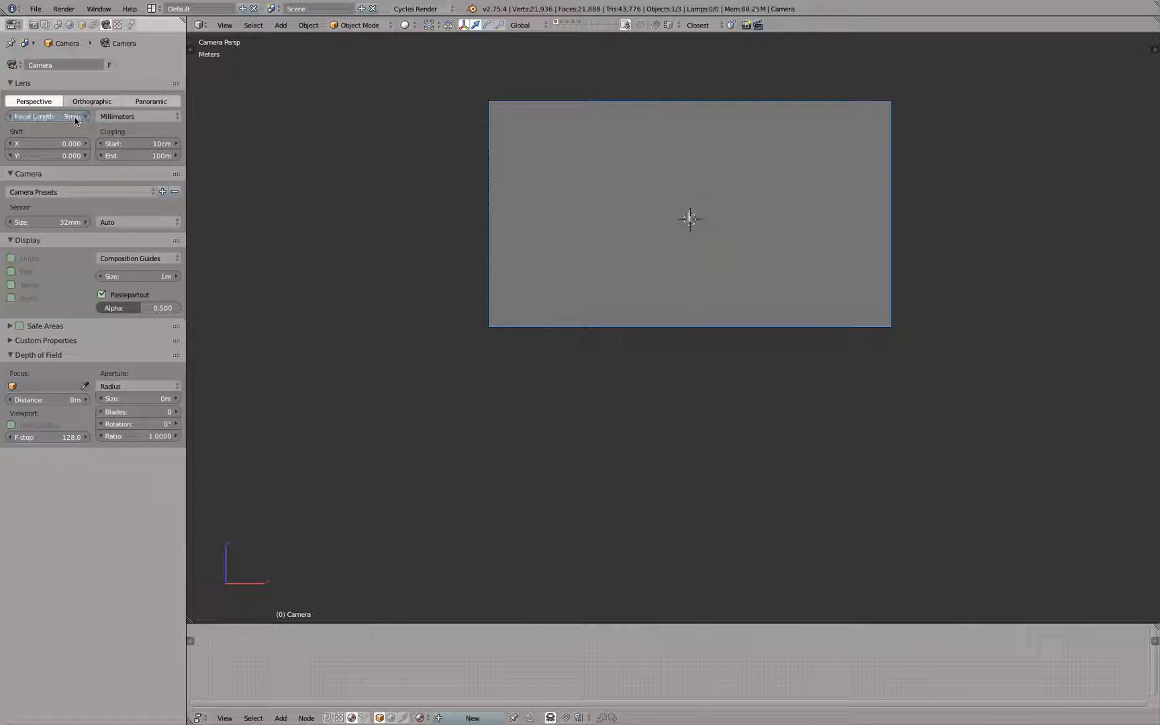
# Step: Move the camera about 77 cm forward along its local Z axis, close to the bottle
pyautogui.press('g')
pyautogui.press('z')
pyautogui.press('z')
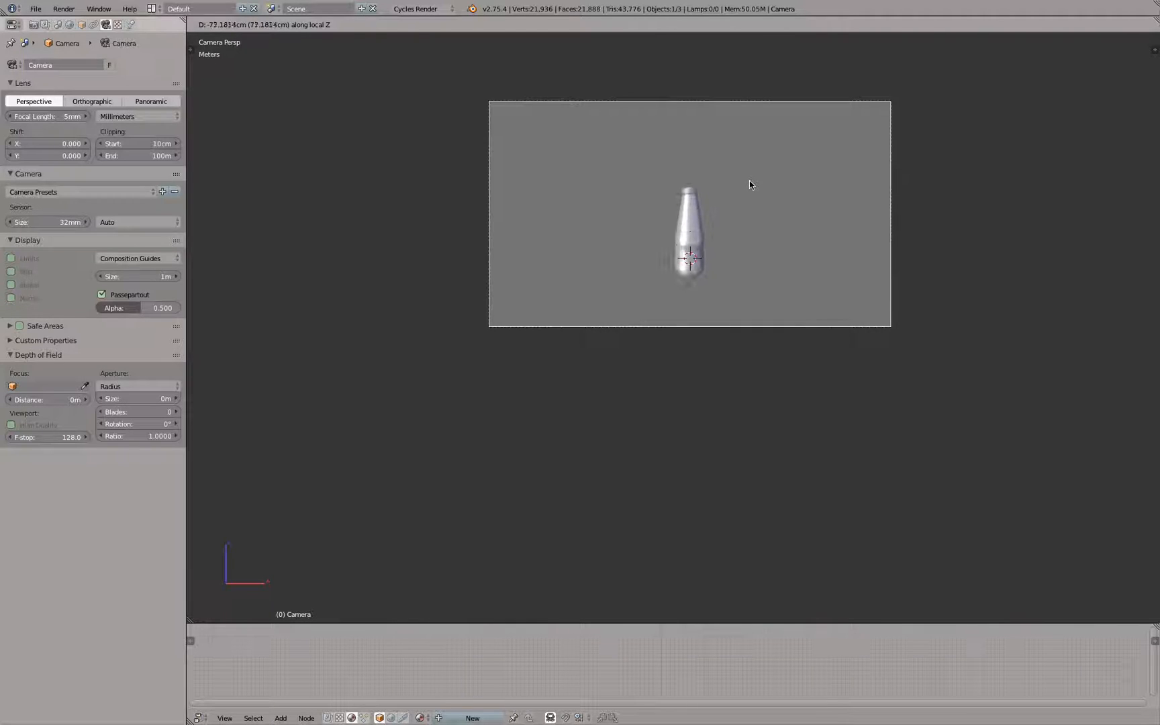
pyautogui.click(749, 181)
# Step: Set the camera's clipping start to 1 cm
pyautogui.click(130, 142)
pyautogui.write('1mm')
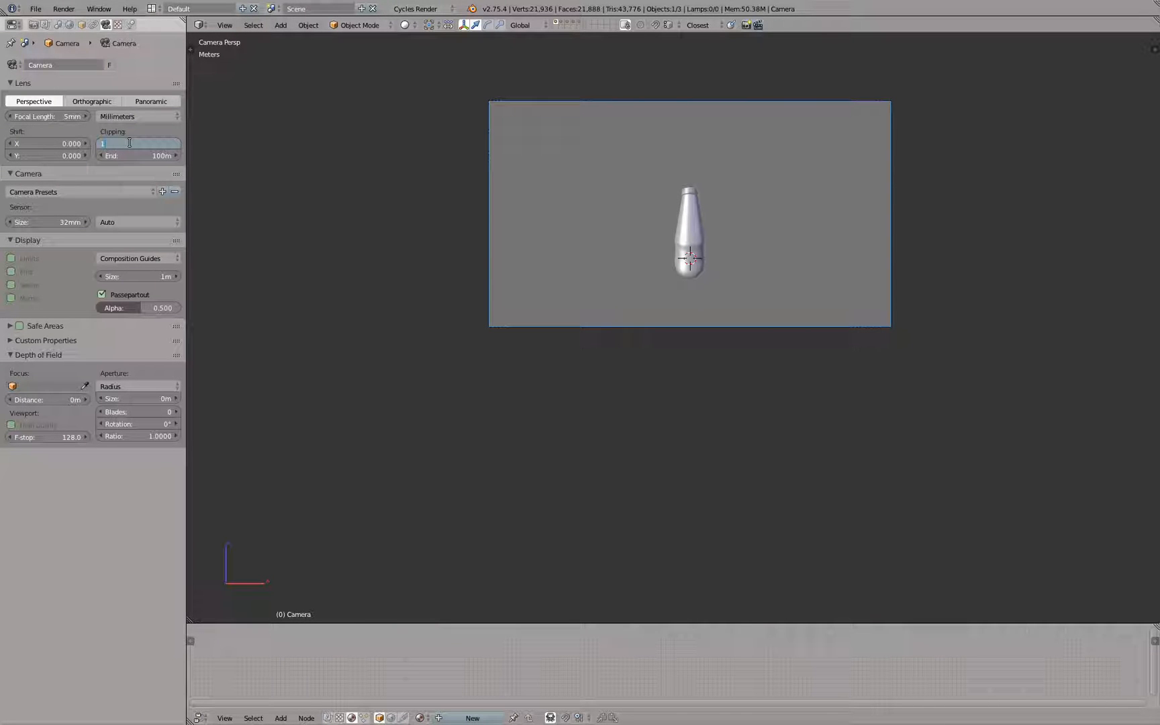
pyautogui.press('Return')
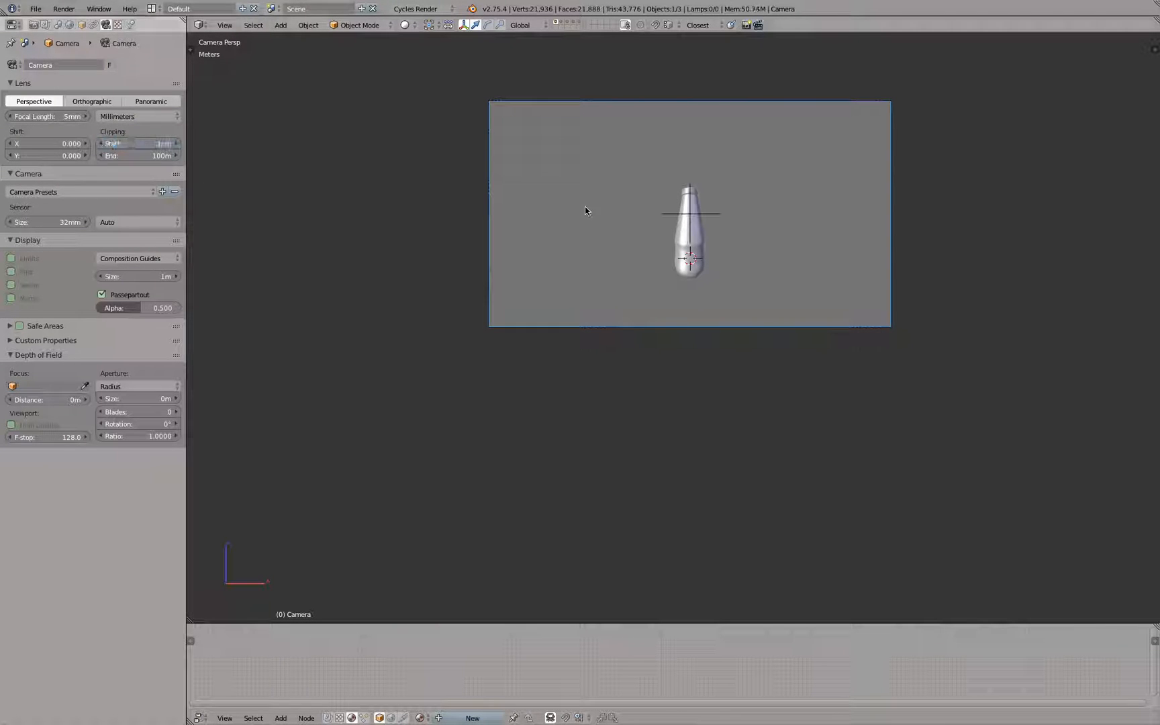
# Step: Move the camera slightly closer to the bottle along its local Z axis
pyautogui.press('g')
pyautogui.press('z')
pyautogui.press('z')
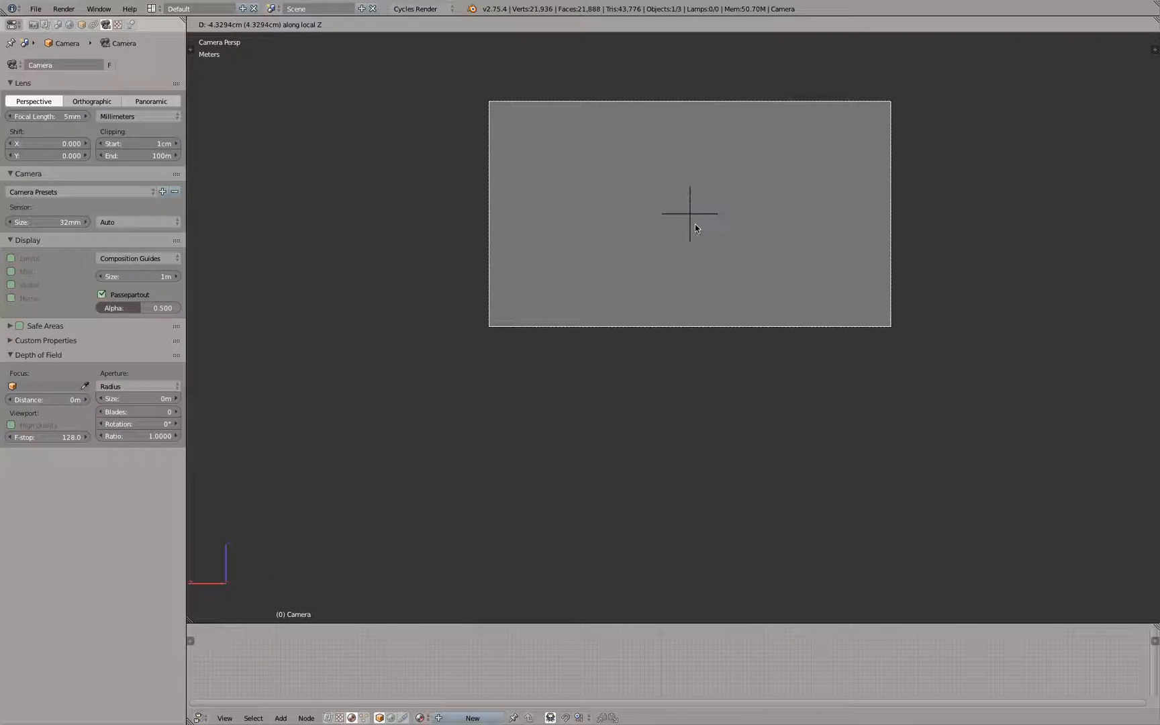
pyautogui.rightClick(695, 224)
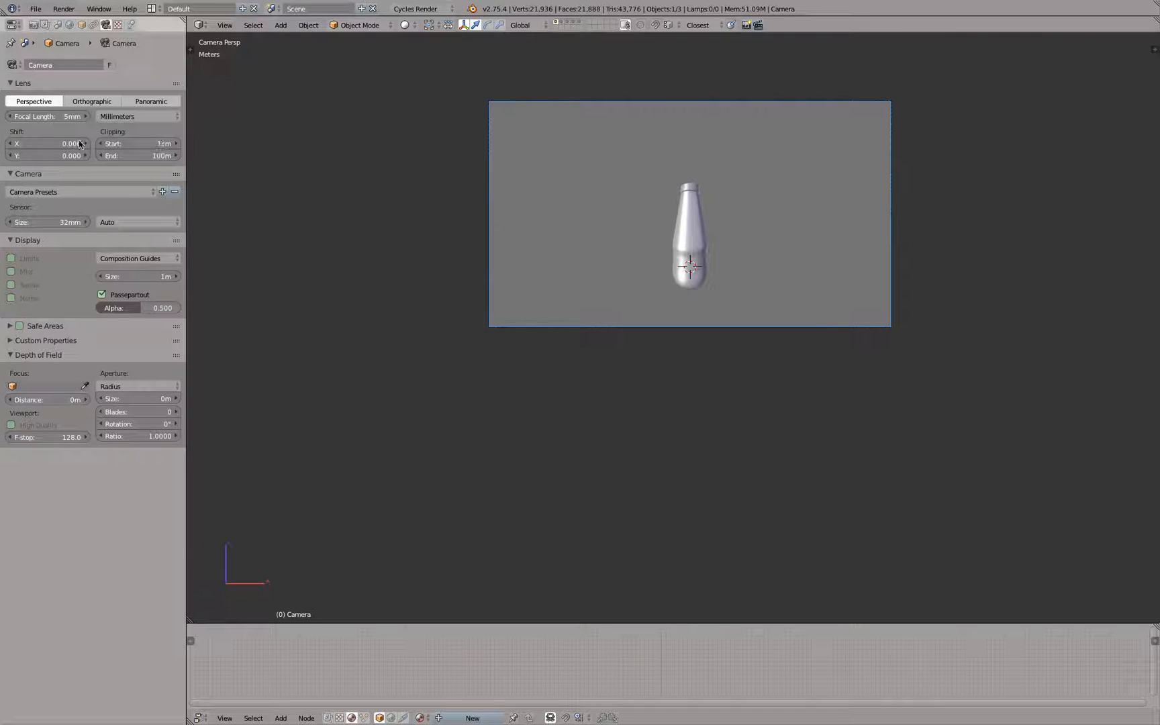
# Step: Set the camera's focal length to 55 mm and move it back along its local Z axis until the whole bottle fits the frame
pyautogui.click(30, 117)
pyautogui.write('55')
pyautogui.press('Return')
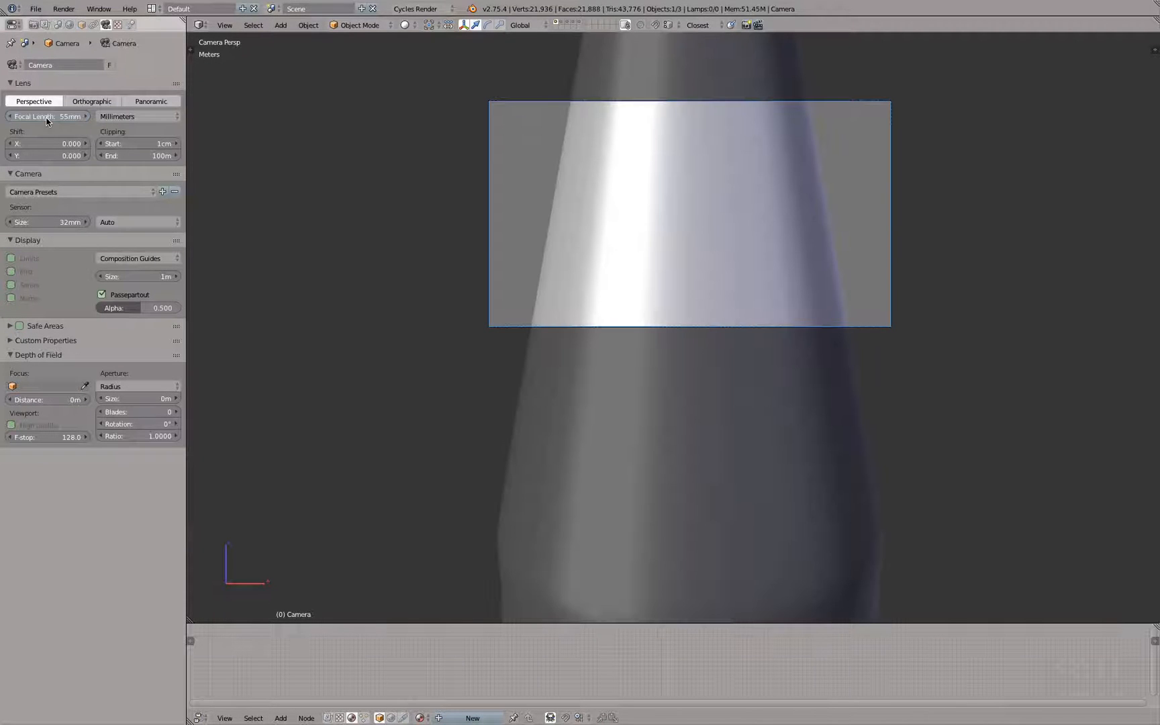
pyautogui.press('g')
pyautogui.press('z')
pyautogui.press('z')
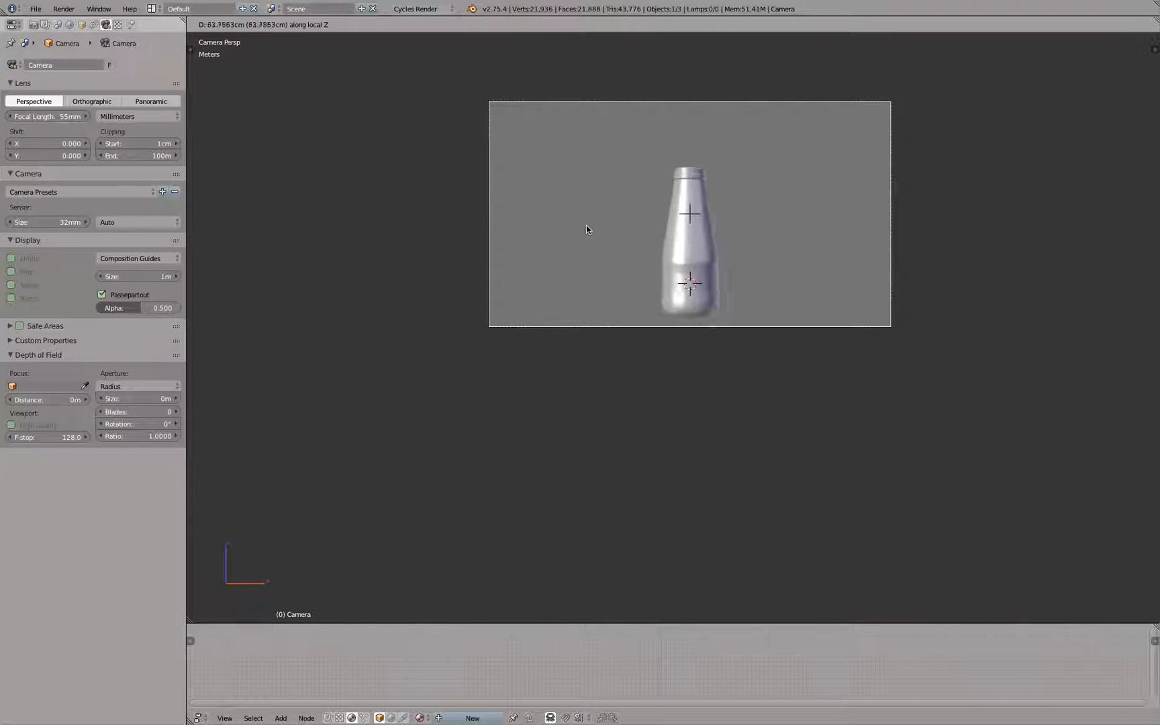
pyautogui.click(586, 229)
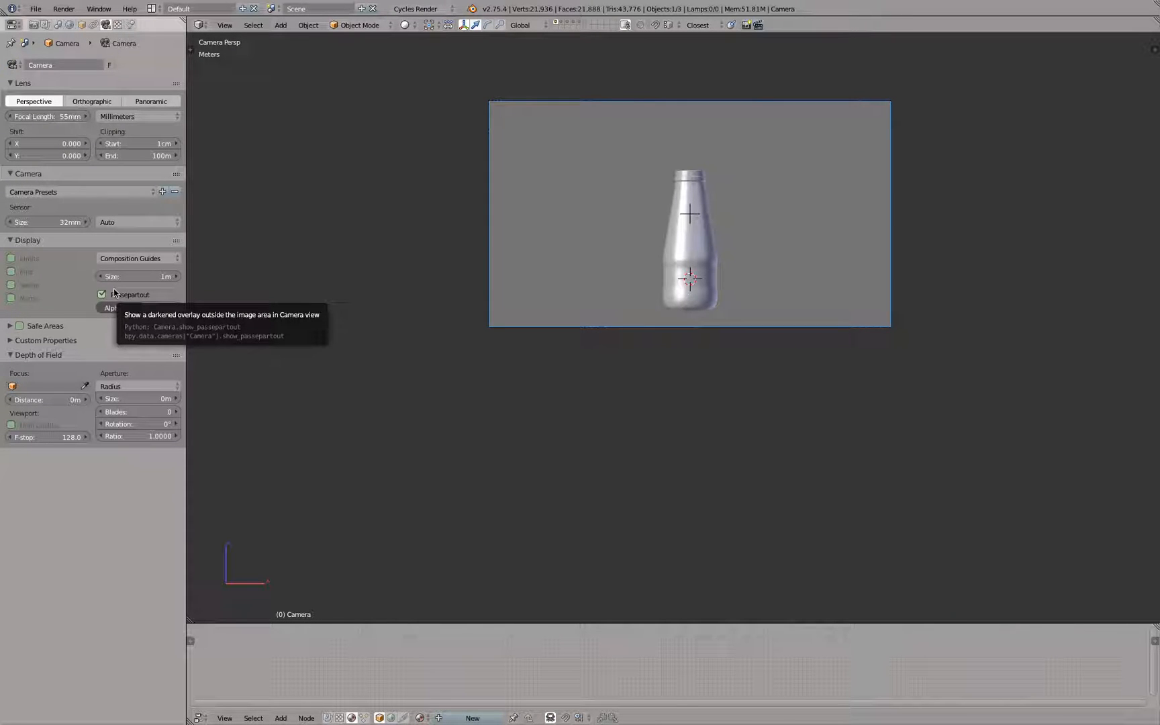
# Step: Try the Thirds composition guide on the camera, enable the Center guide, and switch Thirds off
pyautogui.click(145, 259)
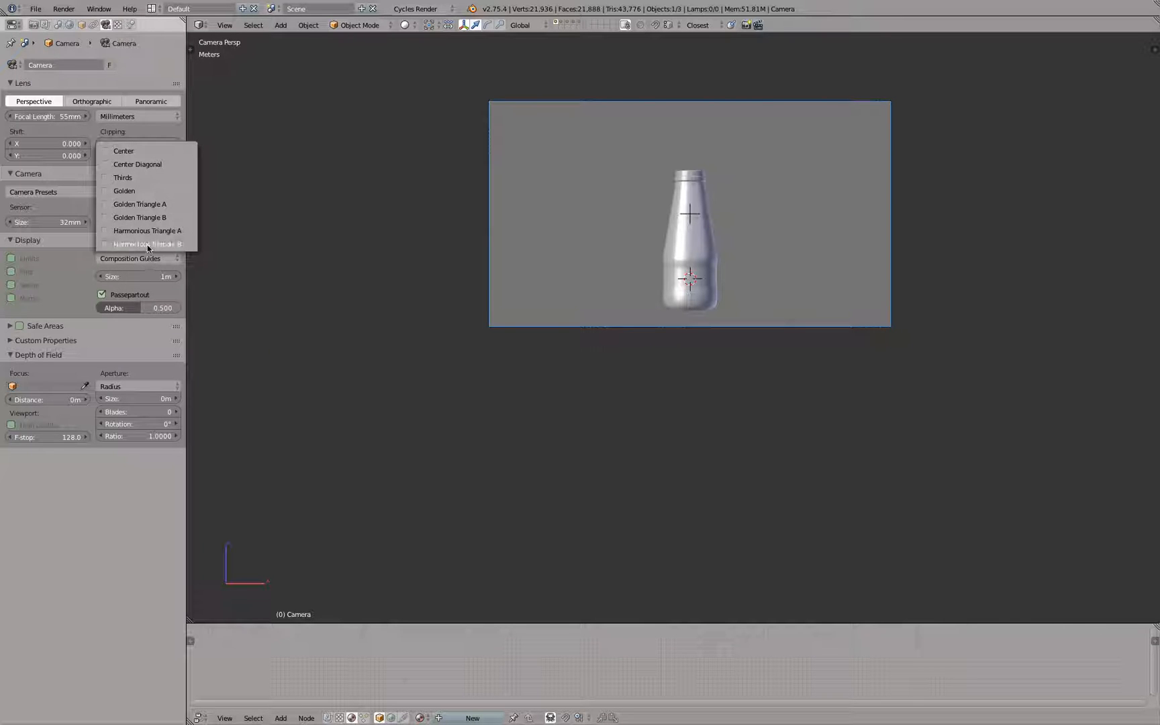
pyautogui.click(127, 177)
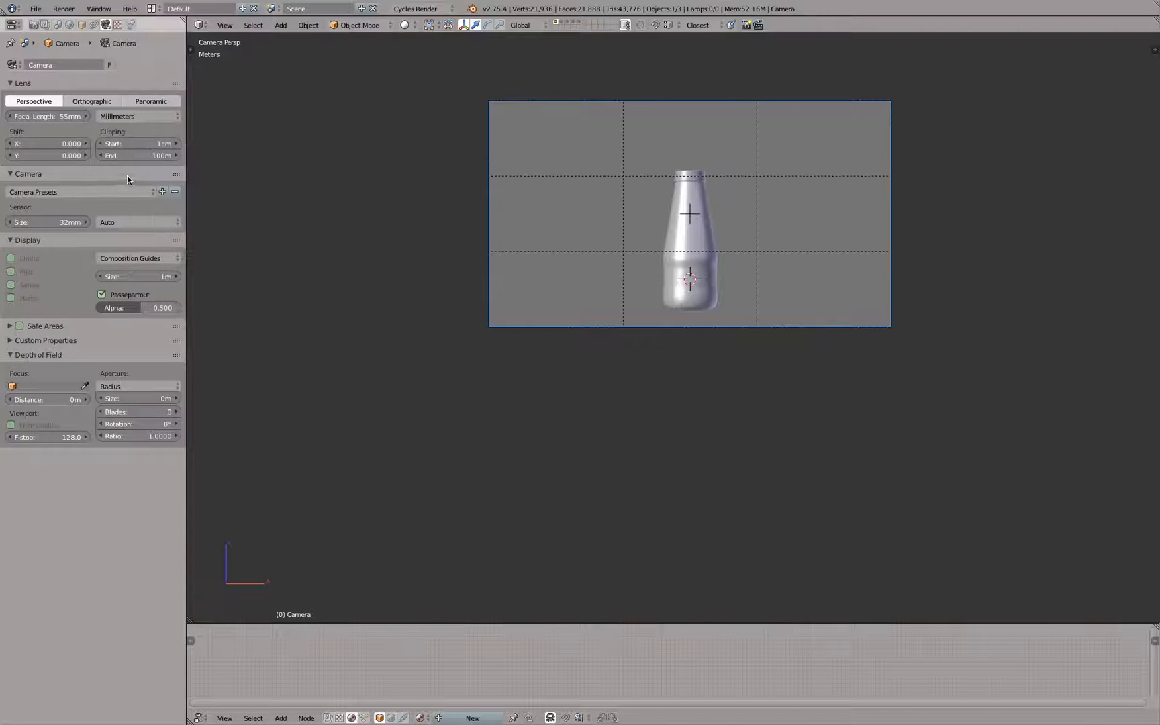
pyautogui.click(140, 257)
pyautogui.click(140, 145)
pyautogui.click(133, 259)
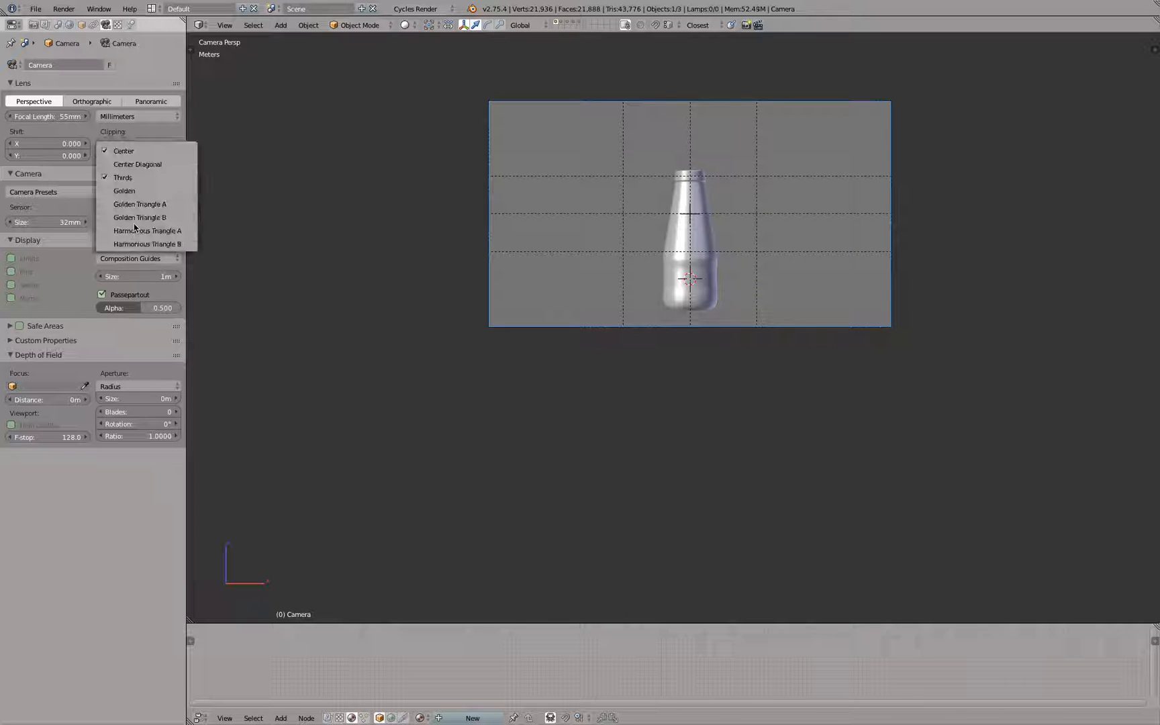
pyautogui.click(124, 177)
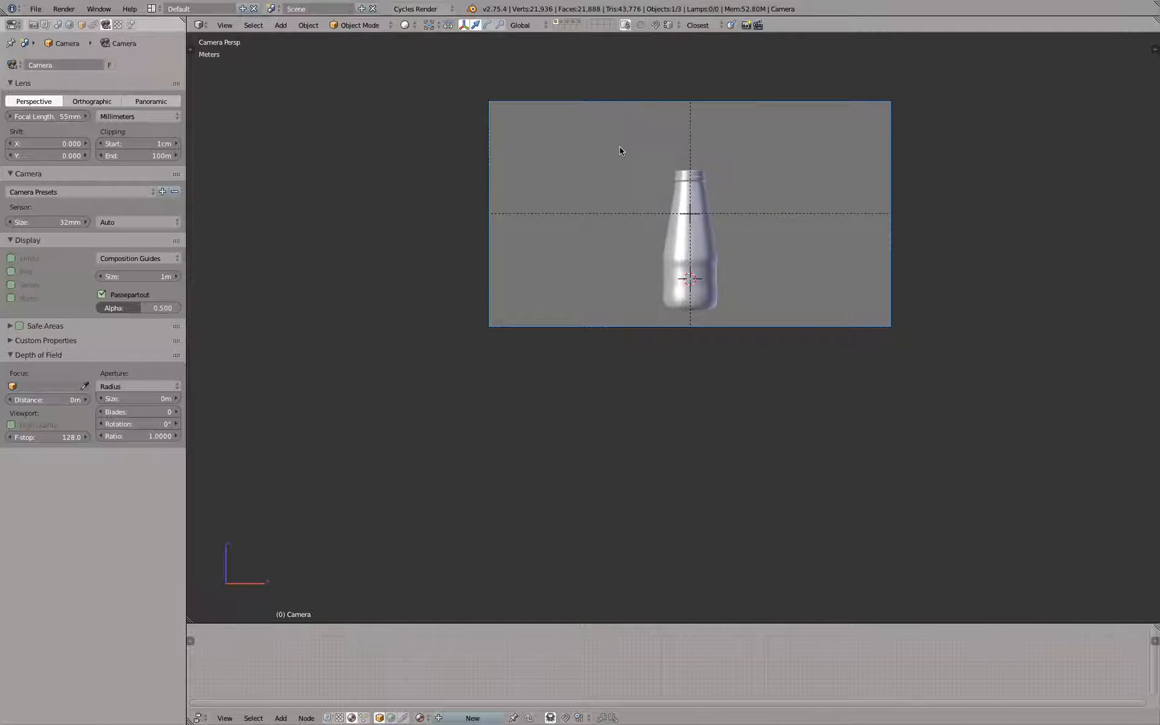
# Step: Select the target empty together with the camera and move both to Layer06
pyautogui.press('KP_3')
pyautogui.press('KP_1')
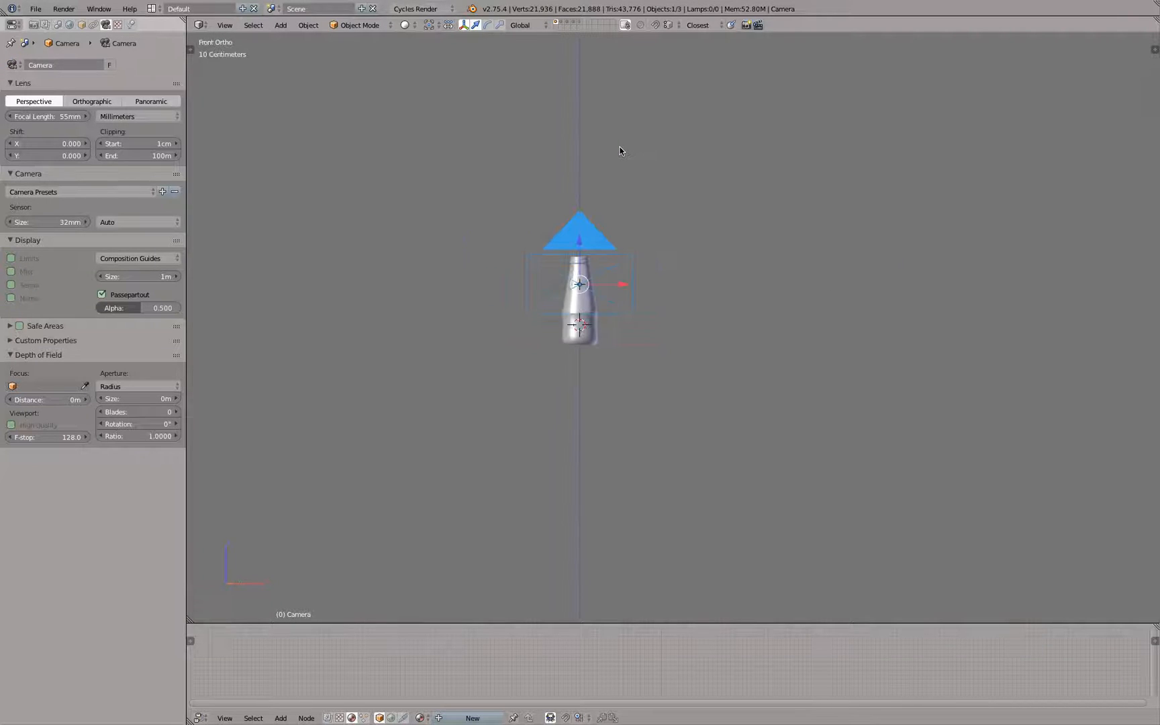
pyautogui.press('KP_0')
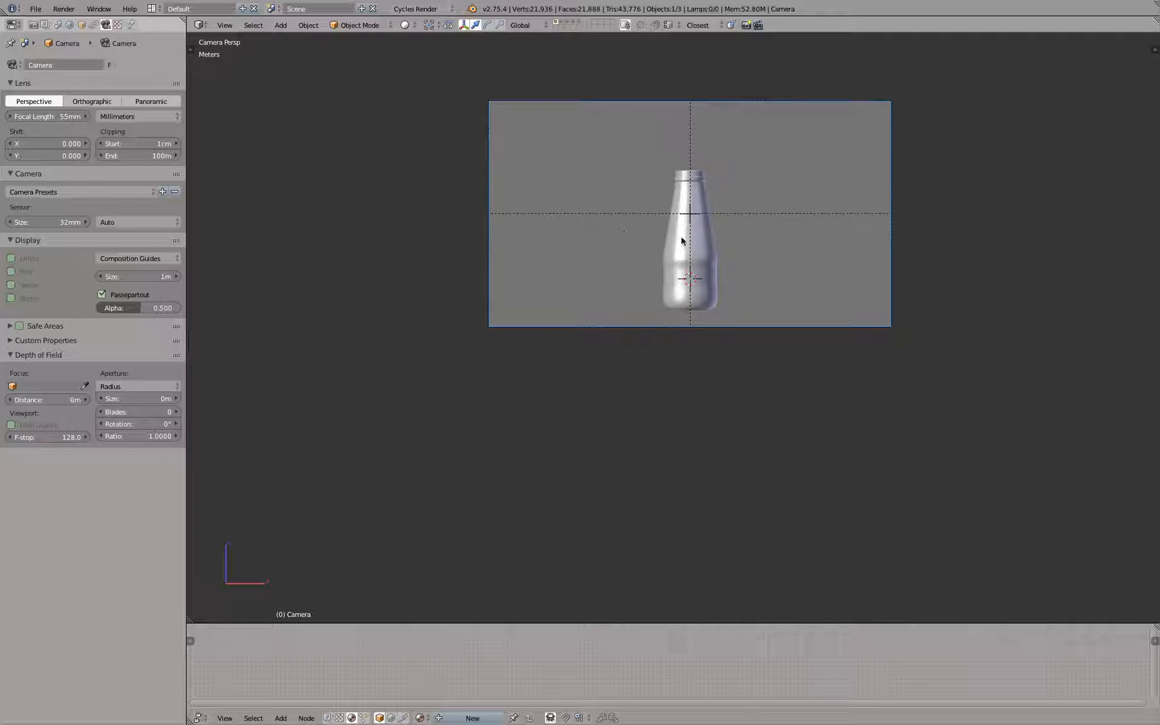
pyautogui.keyDown('shift'); pyautogui.rightClick(693, 217); pyautogui.keyUp('shift')
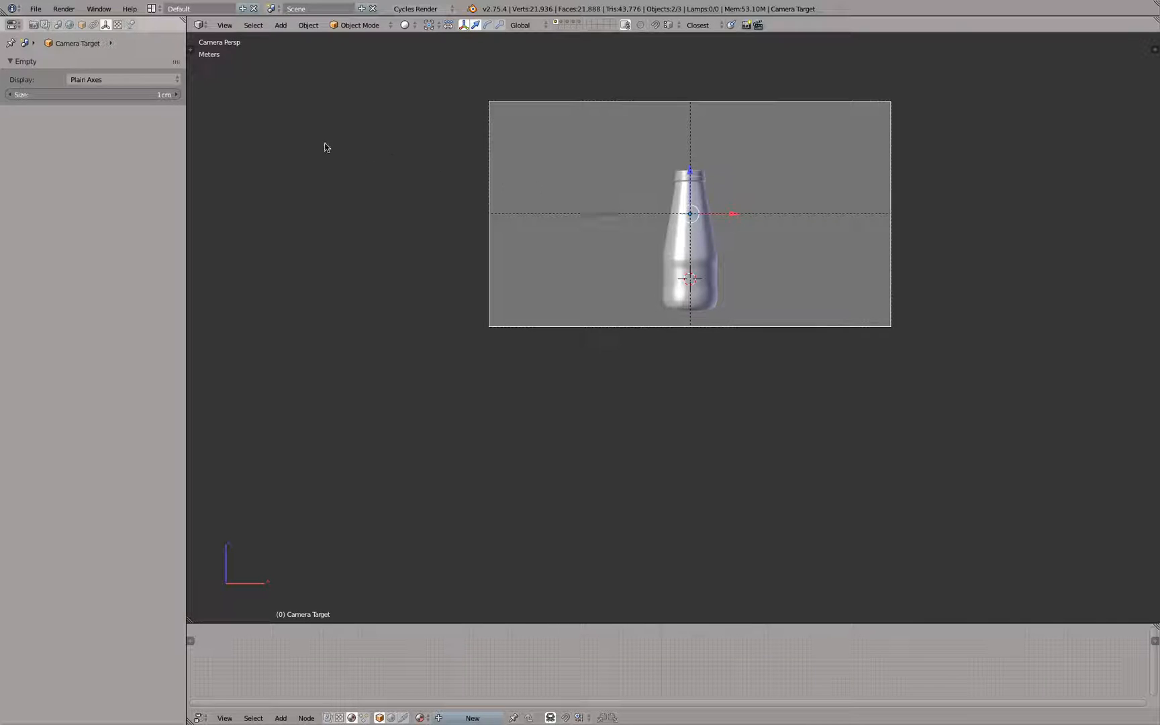
pyautogui.press('t')
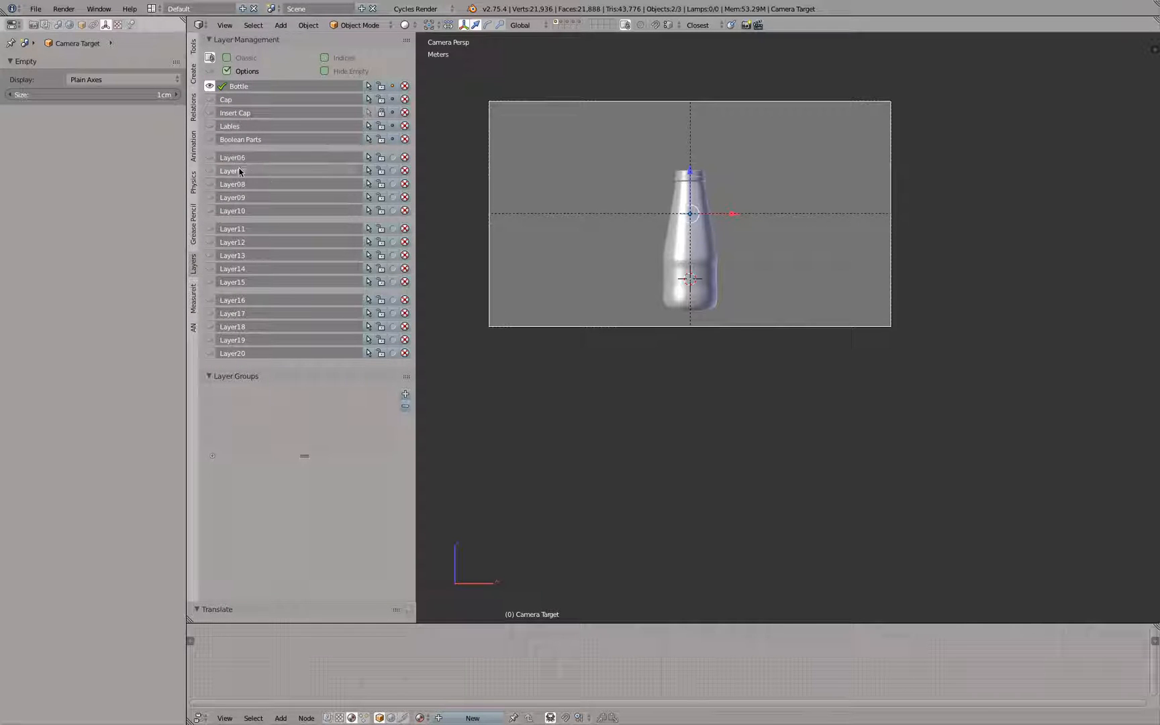
pyautogui.click(394, 158)
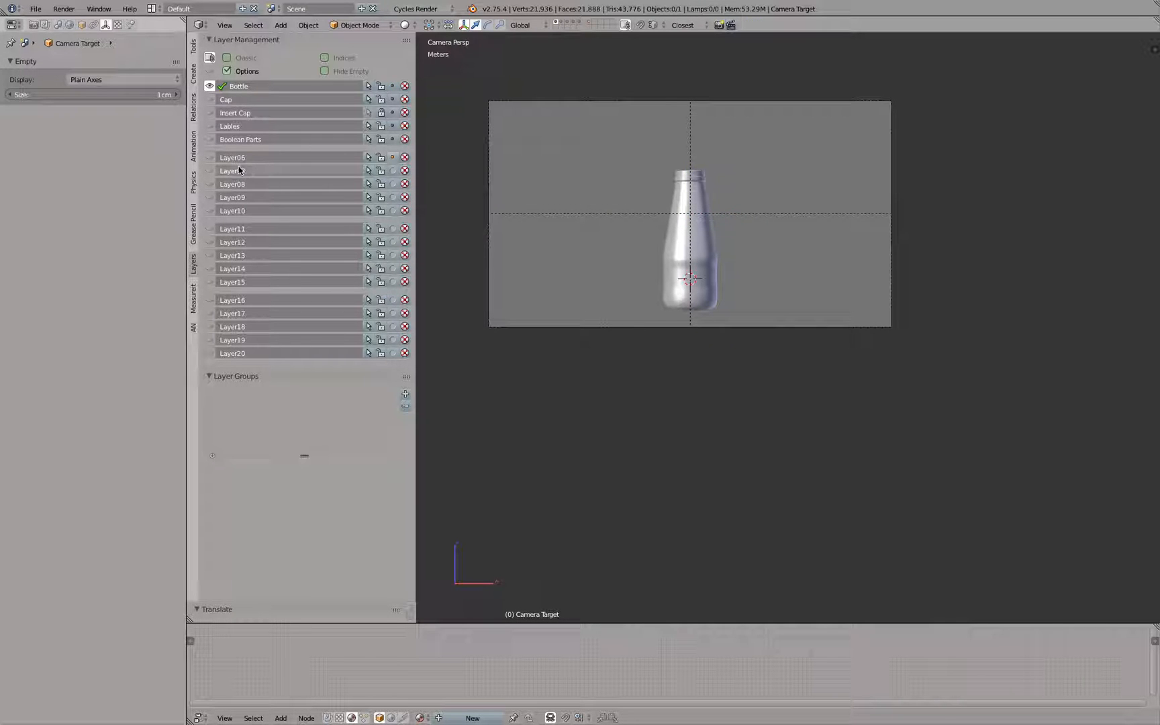
# Step: Rename Layer06 to Camera and make it visible alongside the Bottle layer
pyautogui.doubleClick(259, 158)
pyautogui.press('BackSpace')
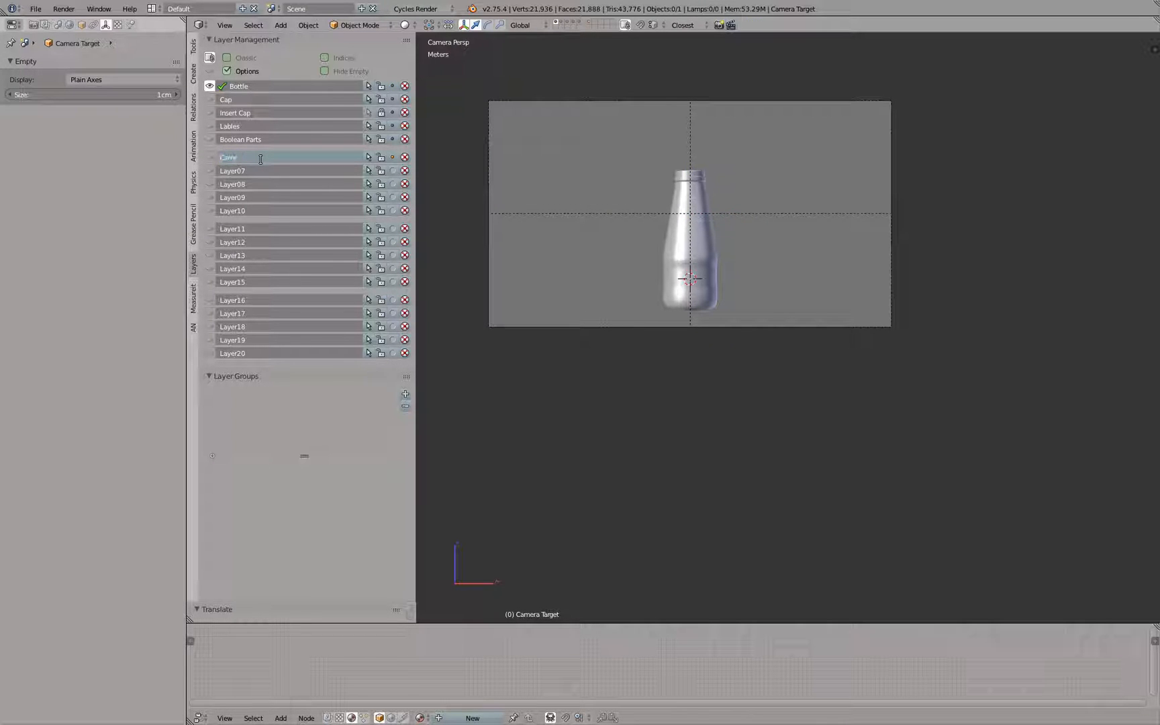
pyautogui.write('Camera')
pyautogui.press('Return')
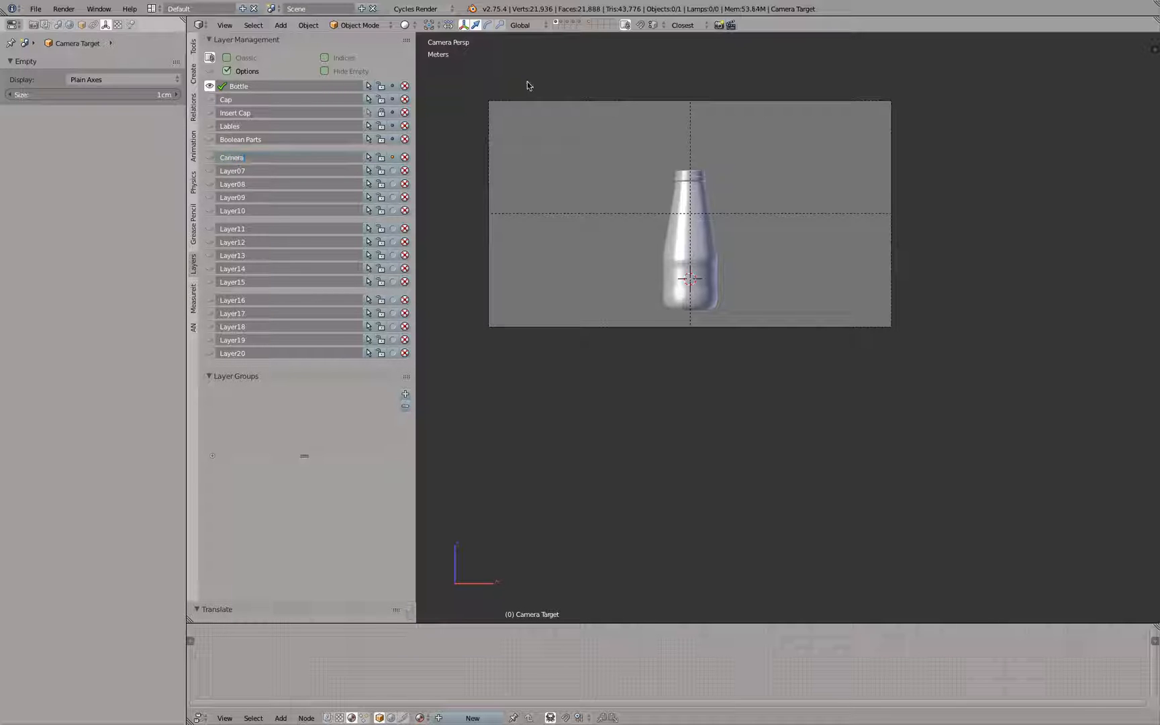
pyautogui.click(209, 159)
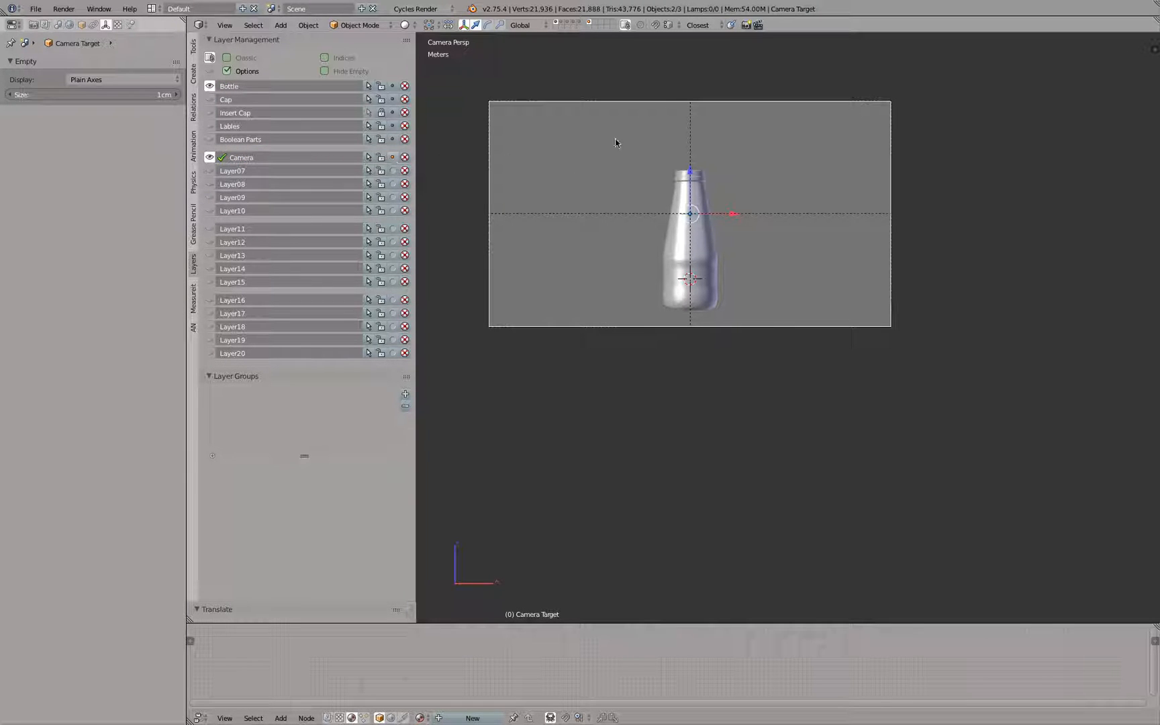
# Step: Try the camera and target on Layer07, put them back on the Camera layer, and show that layer
pyautogui.click(392, 170)
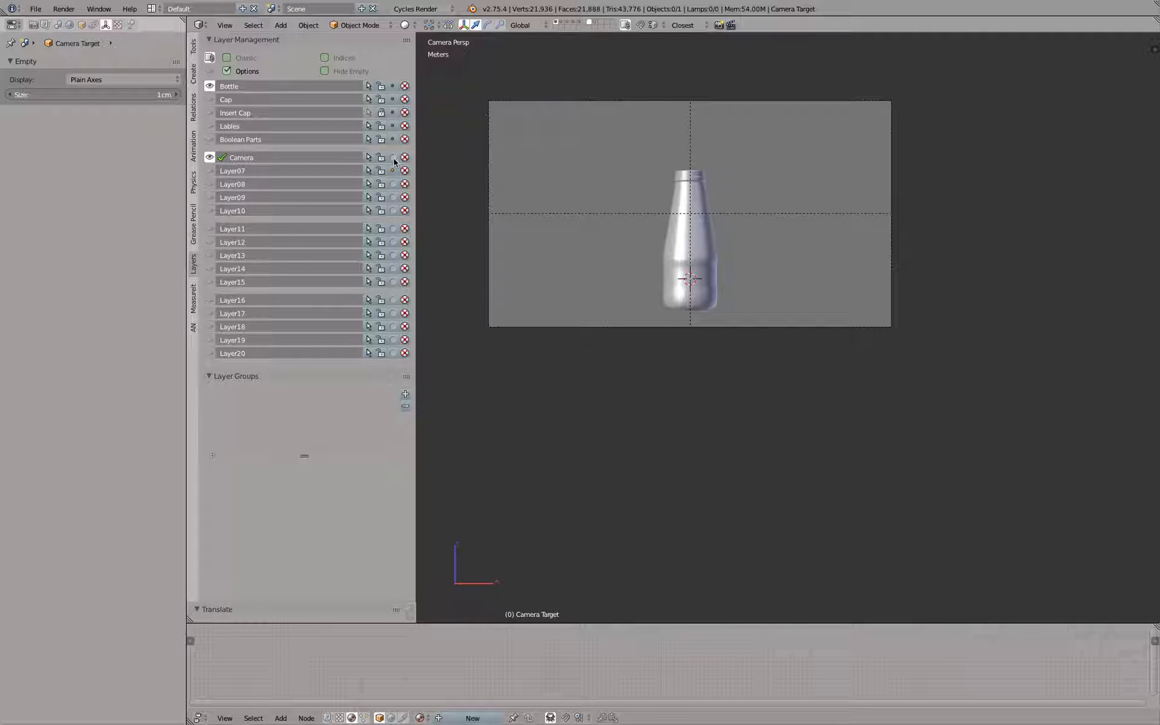
pyautogui.click(599, 22)
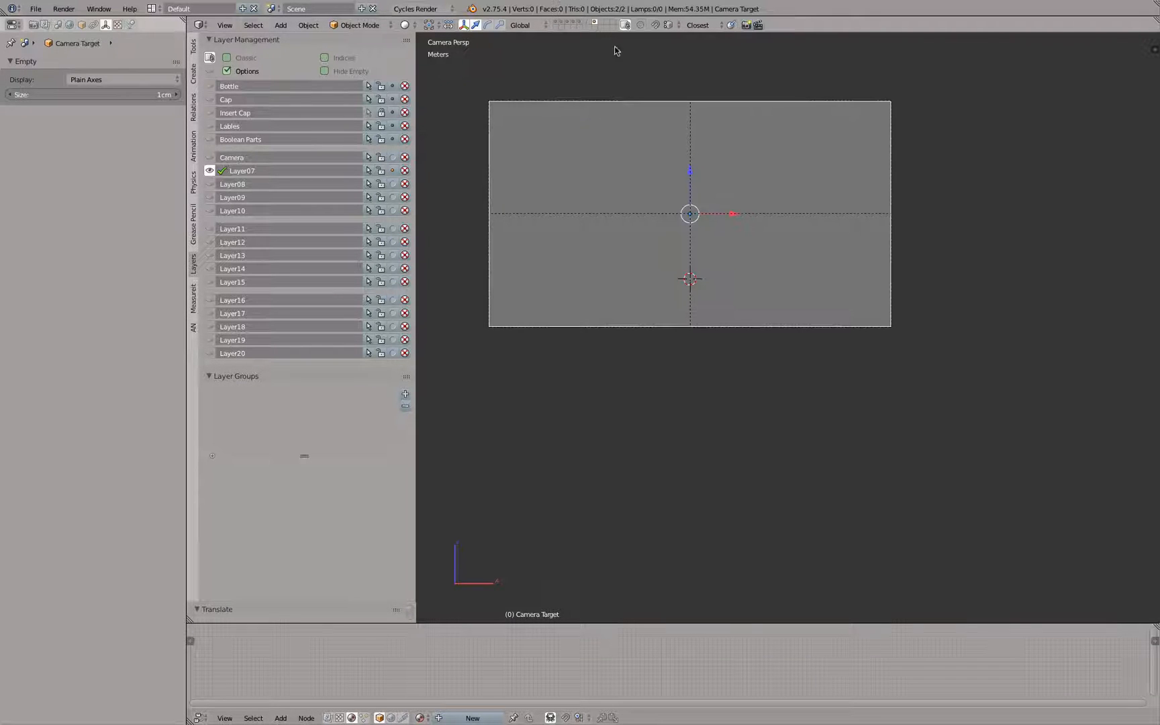
pyautogui.click(393, 158)
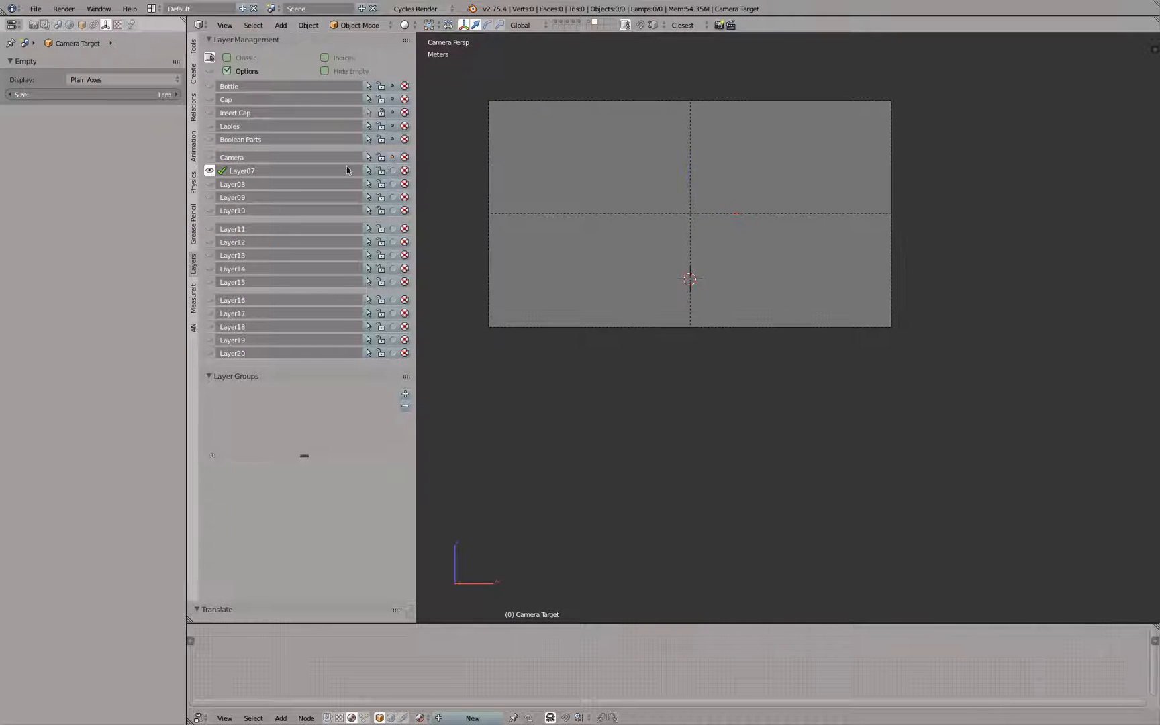
pyautogui.doubleClick(227, 159)
pyautogui.click(209, 158)
pyautogui.press('g')
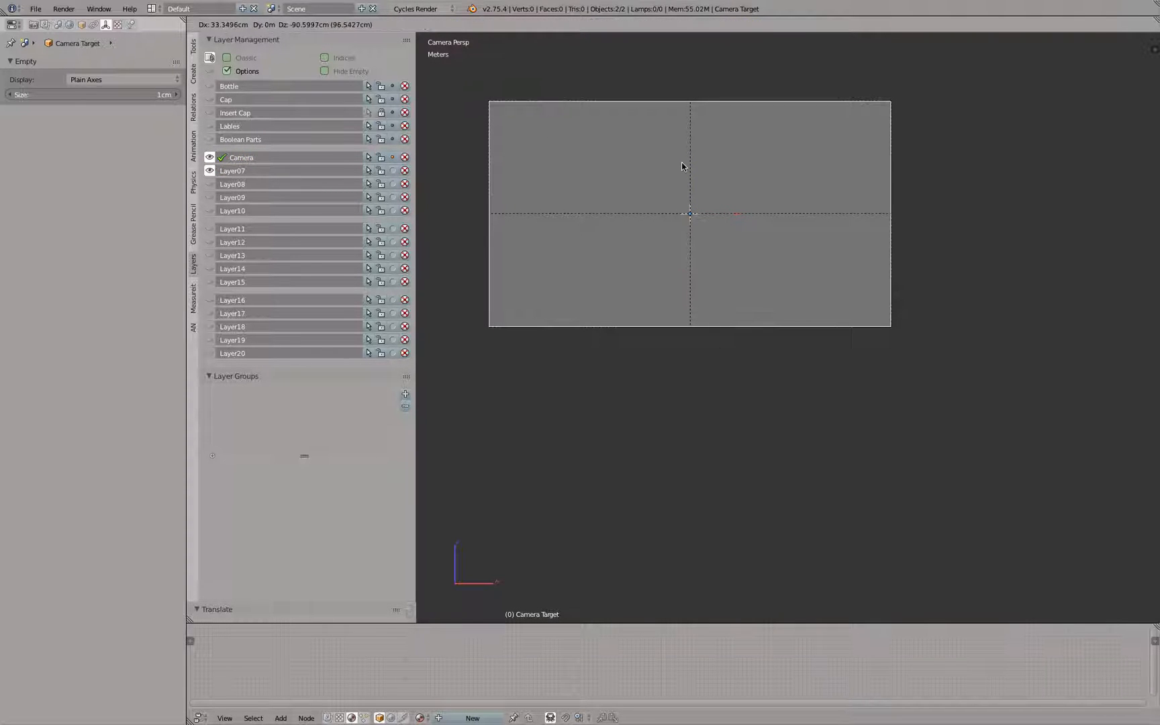
pyautogui.rightClick(682, 163)
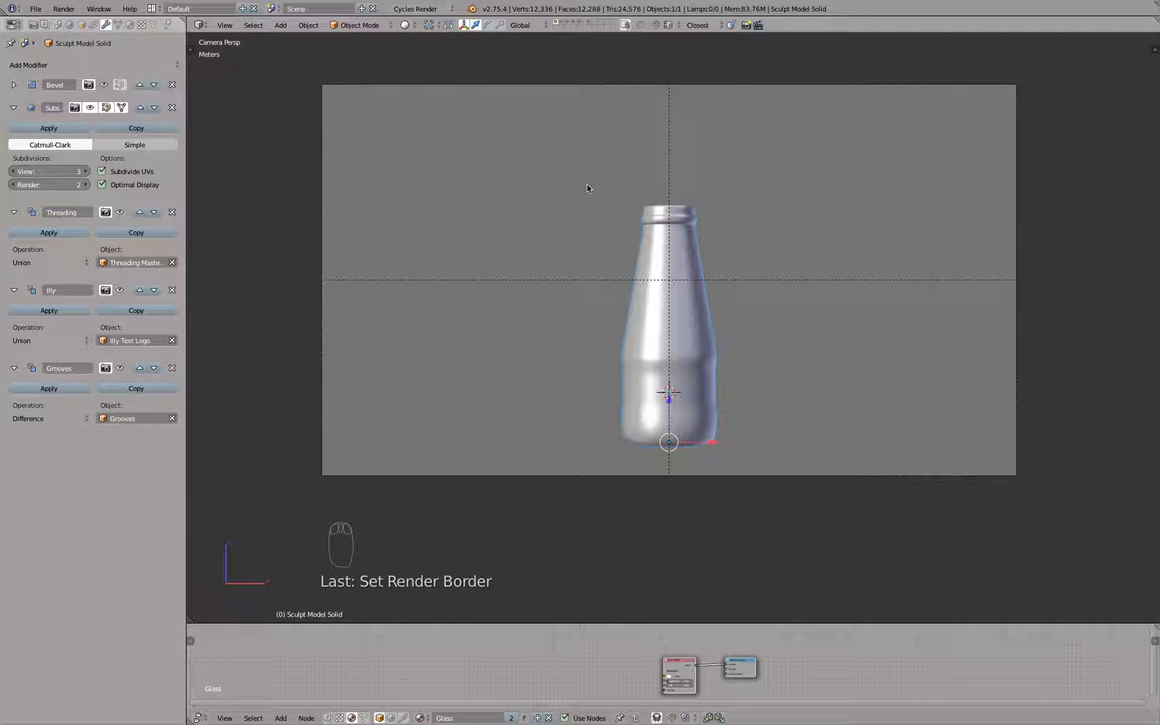
# Step: Set a render border around the whole bottle in camera view and preview it with rendered shading
pyautogui.hotkey('shift', 'b')
pyautogui.moveTo(586, 179); pyautogui.dragTo(740, 464)
pyautogui.hotkey('shift', 'z')
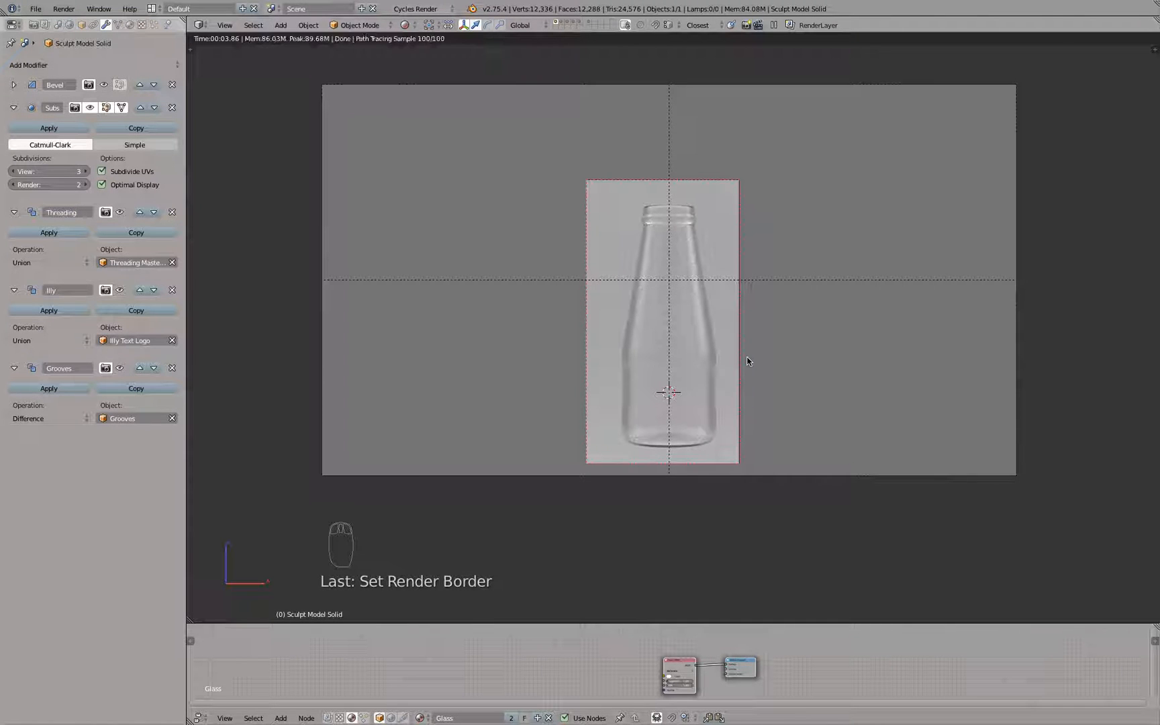
# Step: Limit the render border to the bottle's neck, and redraw it around the whole bottle
pyautogui.hotkey('shift', 'b')
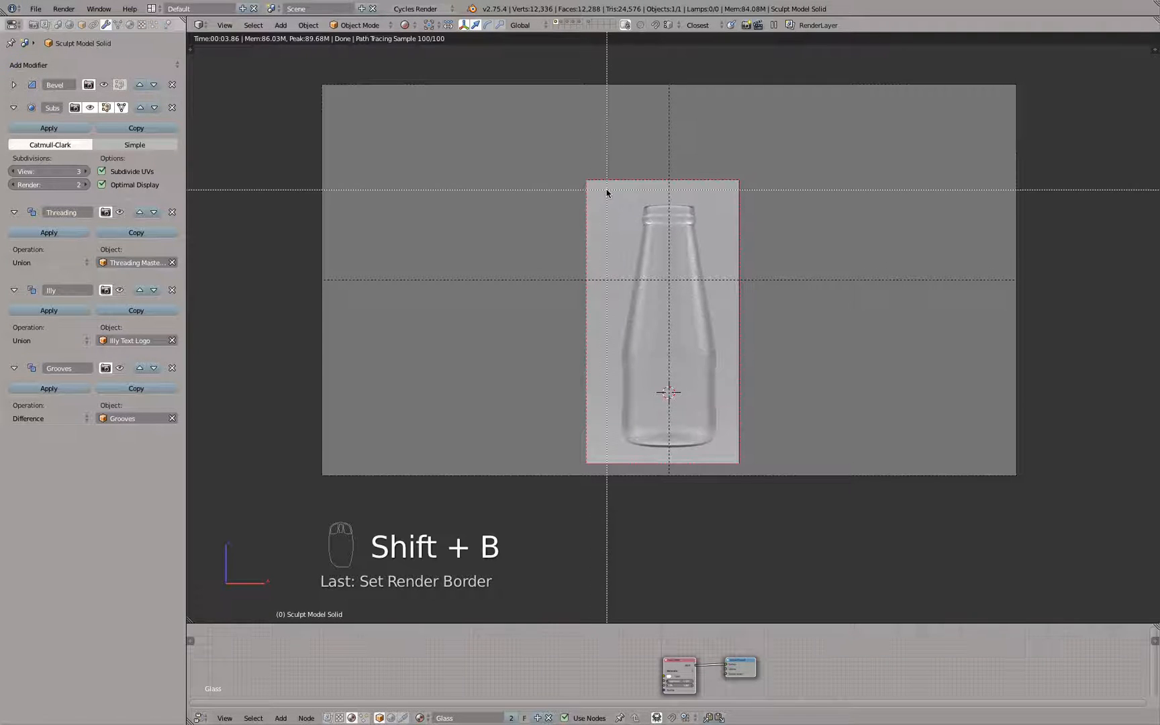
pyautogui.moveTo(608, 190); pyautogui.dragTo(719, 246)
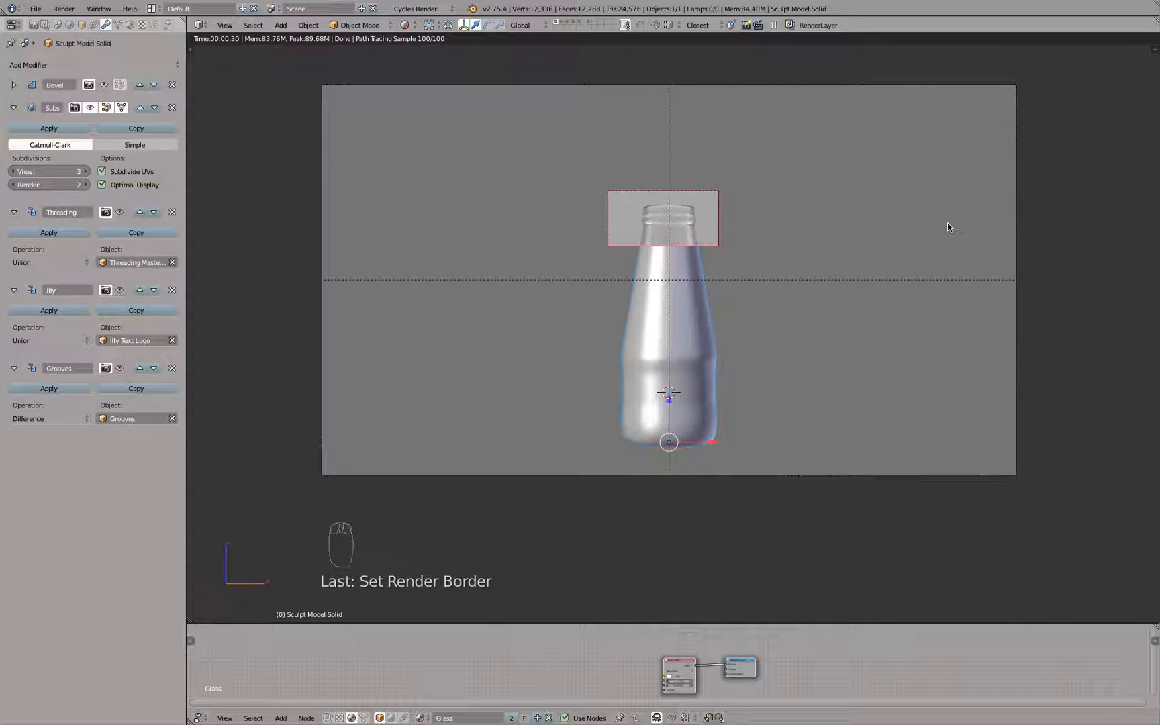
pyautogui.hotkey('shift', 'b')
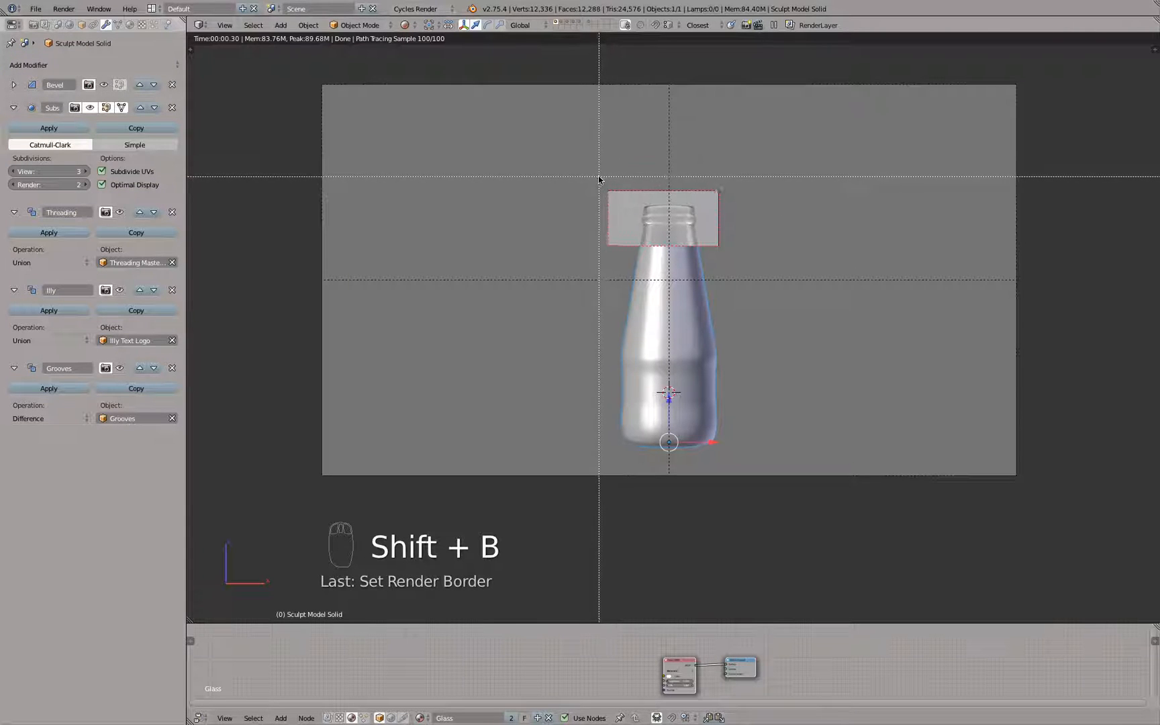
pyautogui.moveTo(599, 178); pyautogui.dragTo(737, 457)
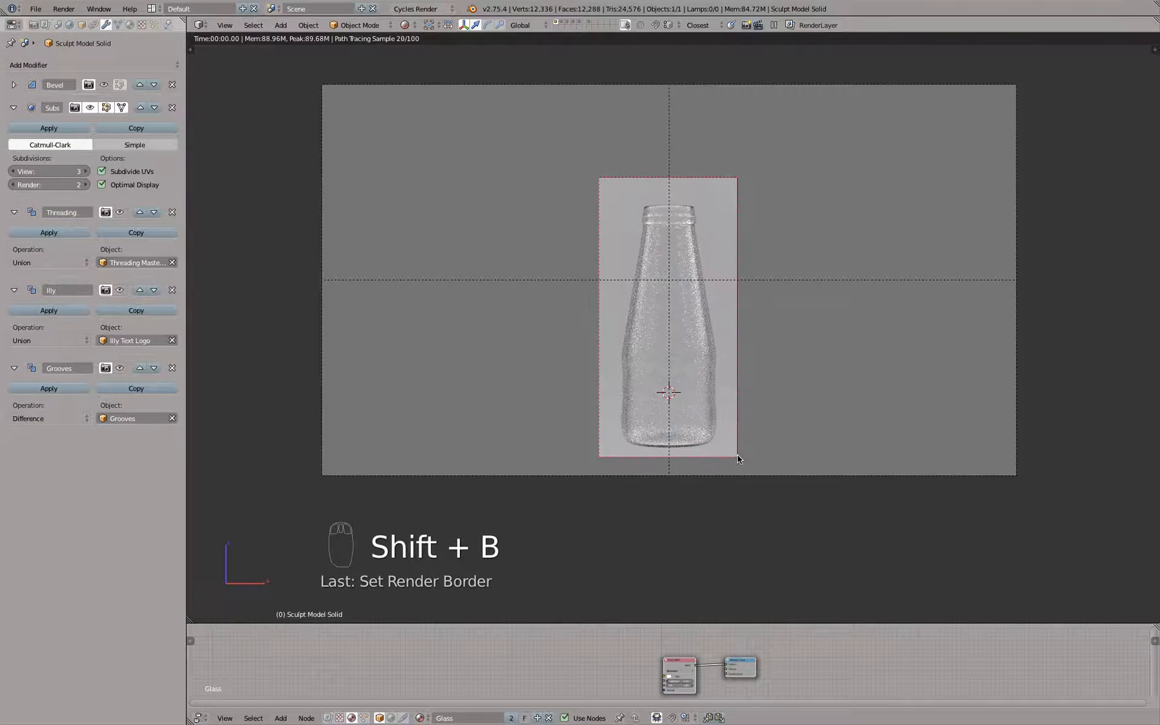
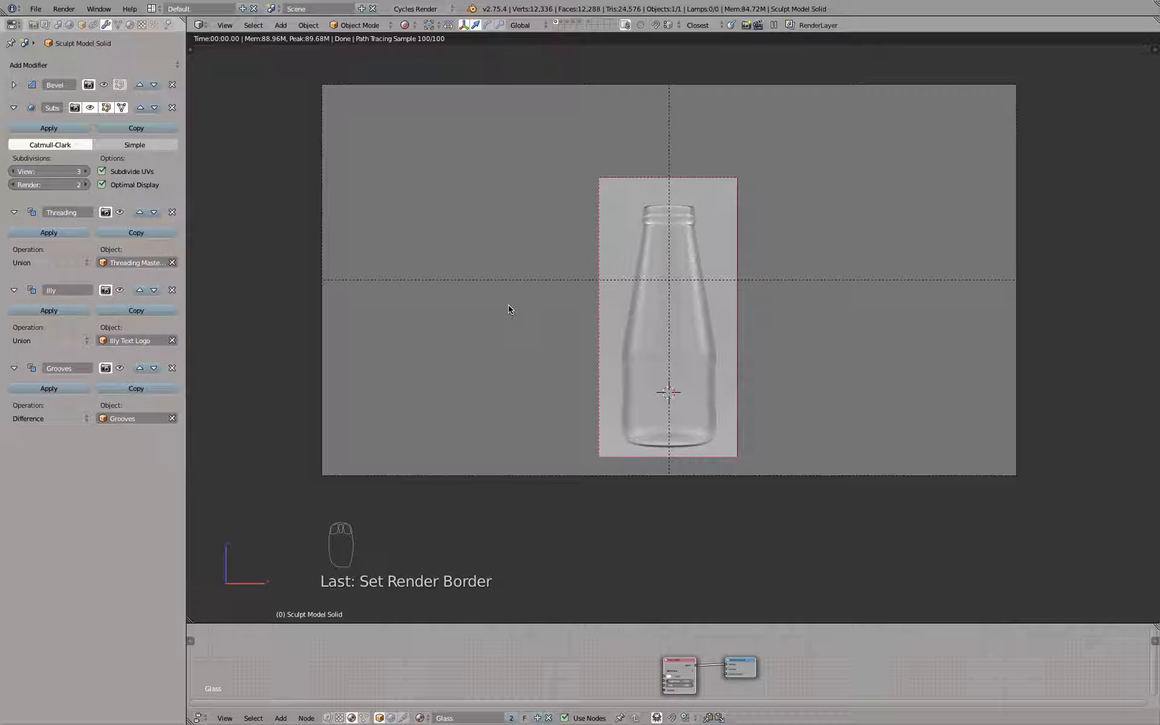
# Step: Return to solid shading and show the bottle in an orthographic front view
pyautogui.press('z')
pyautogui.press('z')
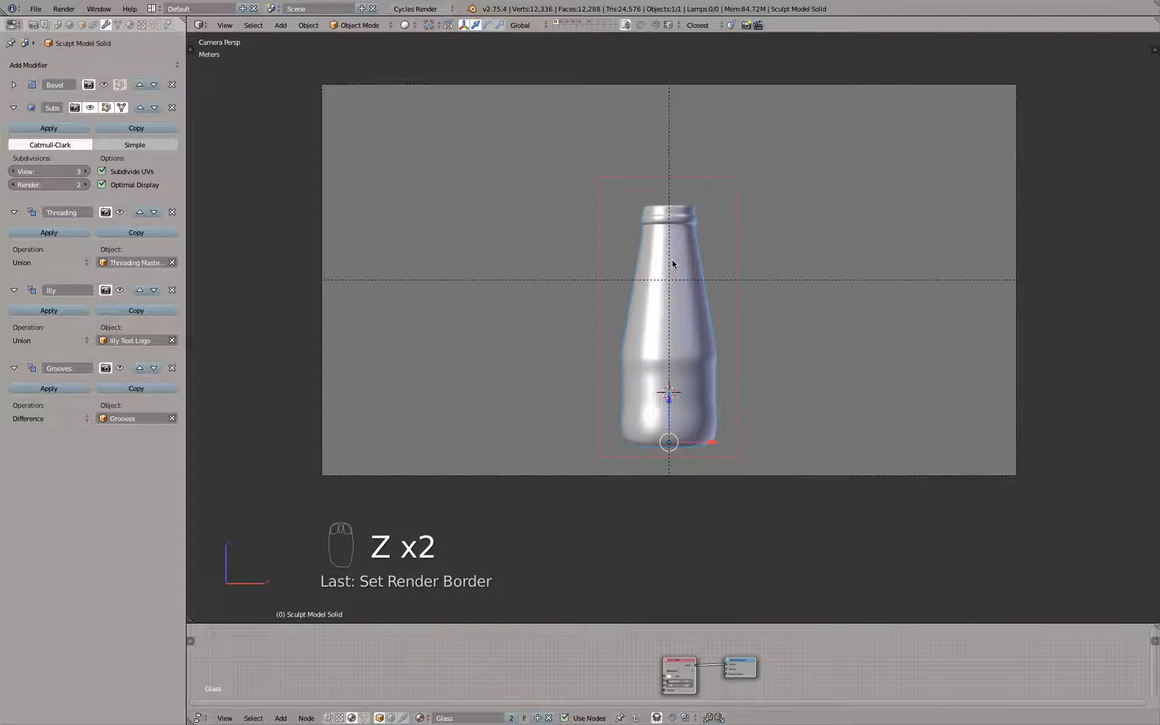
pyautogui.press('KP_1')
pyautogui.moveTo(544, 344); pyautogui.dragTo(652, 263, button='right')
pyautogui.press('KP_5')
pyautogui.scroll(4, 678, 234)
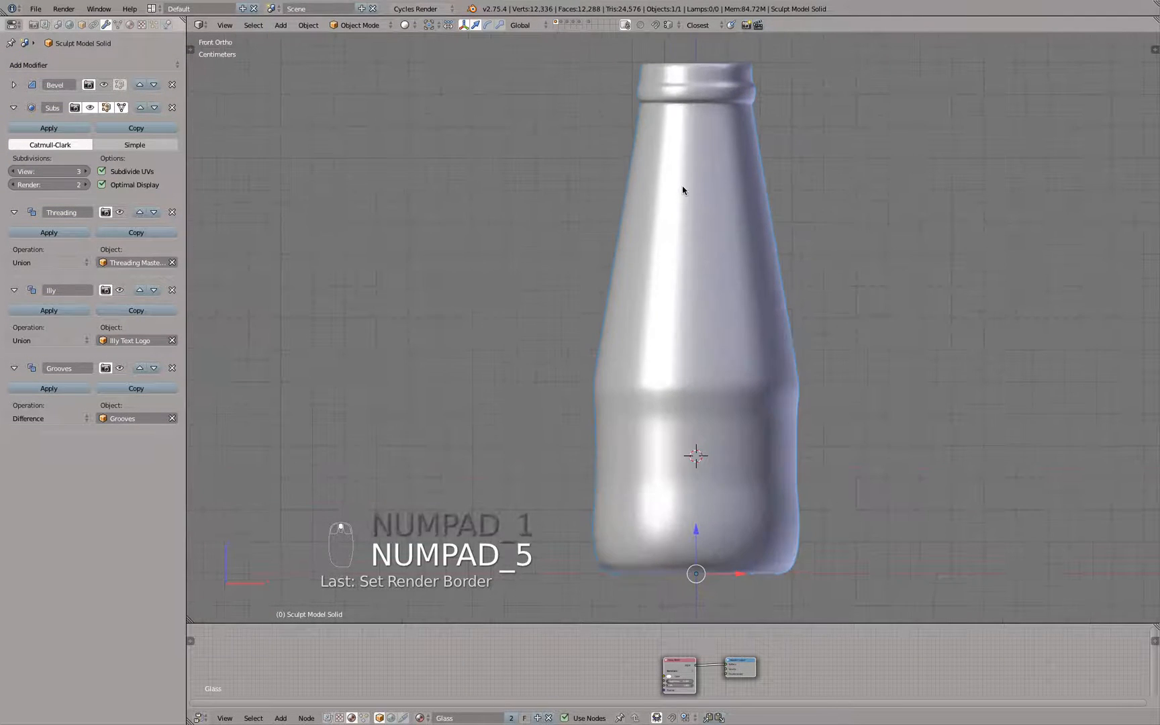
pyautogui.scroll(-3, 675, 288)
# Step: Enter Edit Mode on the bottle mesh and switch to face selection
pyautogui.press('Tab')
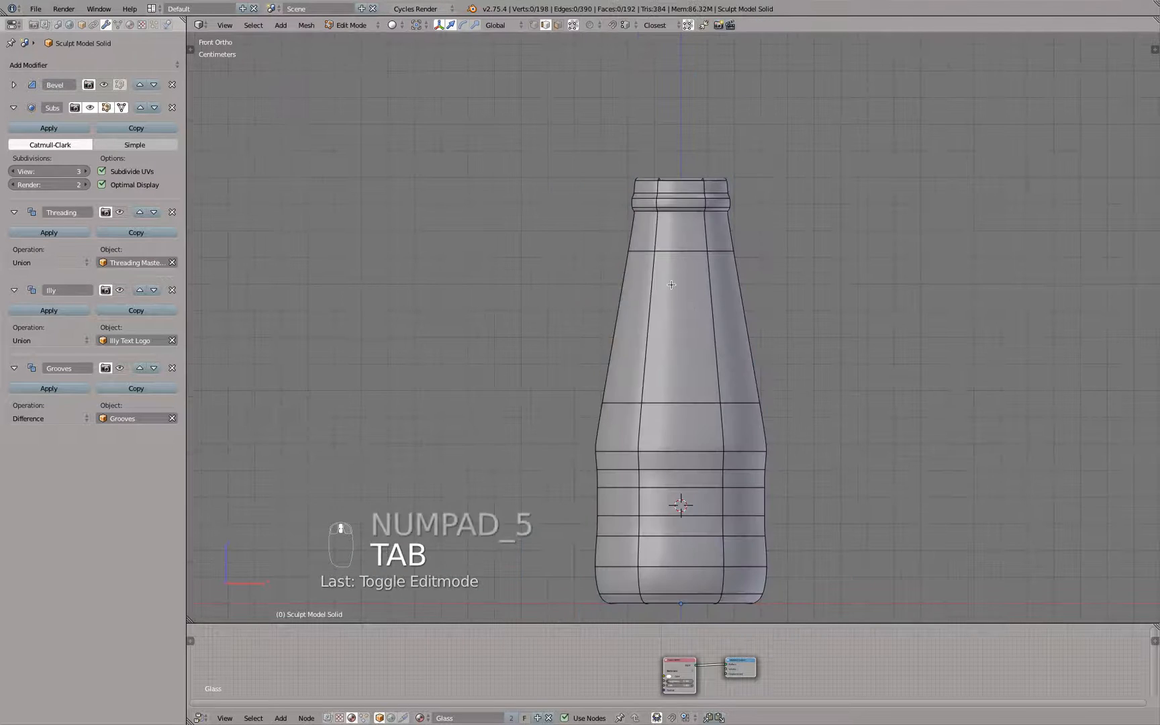
pyautogui.moveTo(671, 257); pyautogui.dragTo(606, 257, button='middle')
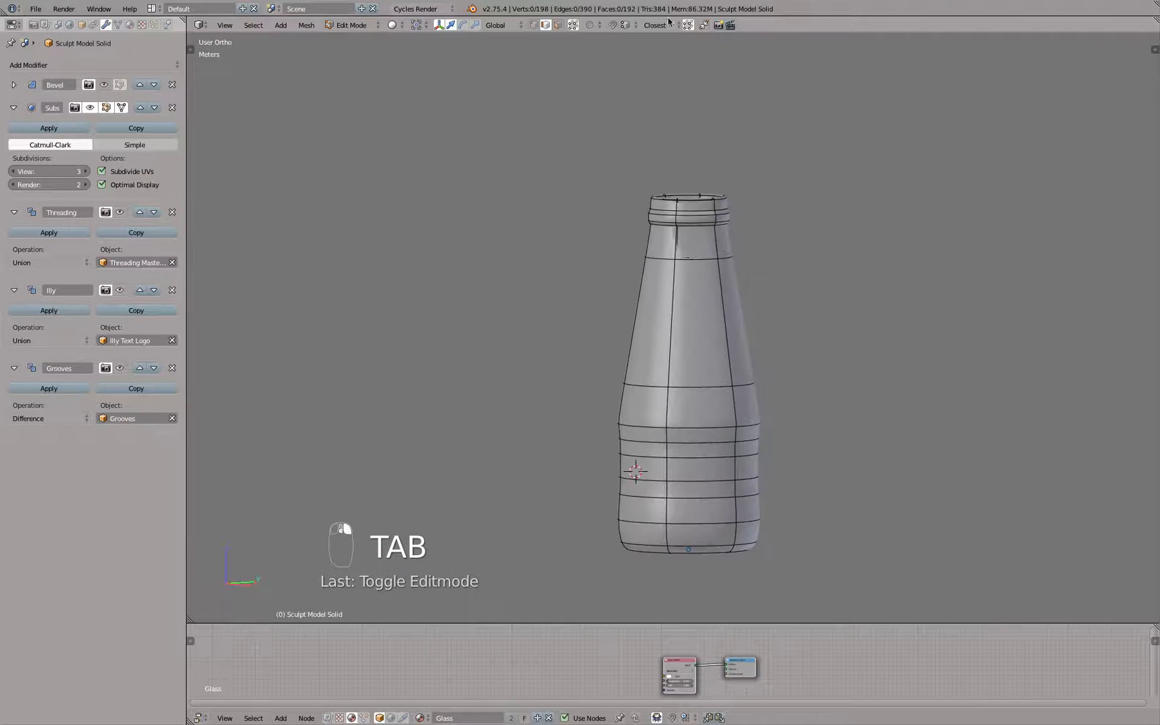
pyautogui.click(557, 25)
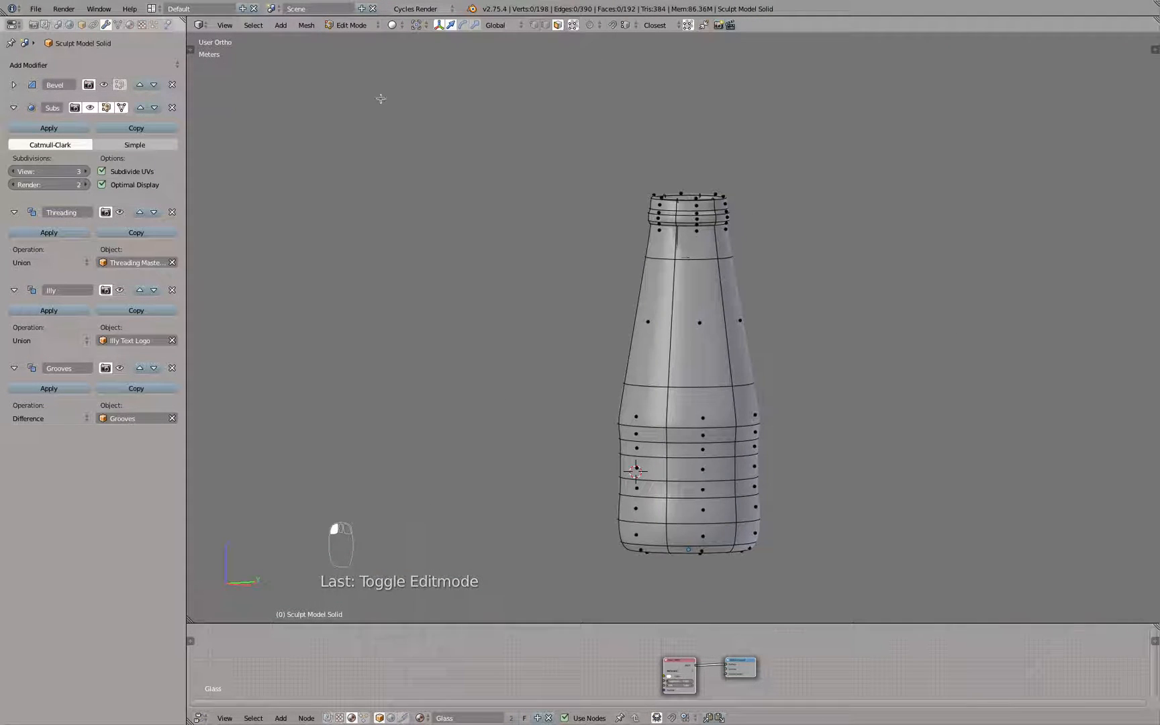
# Step: Toggle the Bevel modifier's viewport display and the Subsurf modifier's edit cage adjustment off and on to compare the mesh
pyautogui.click(105, 85)
pyautogui.click(105, 85)
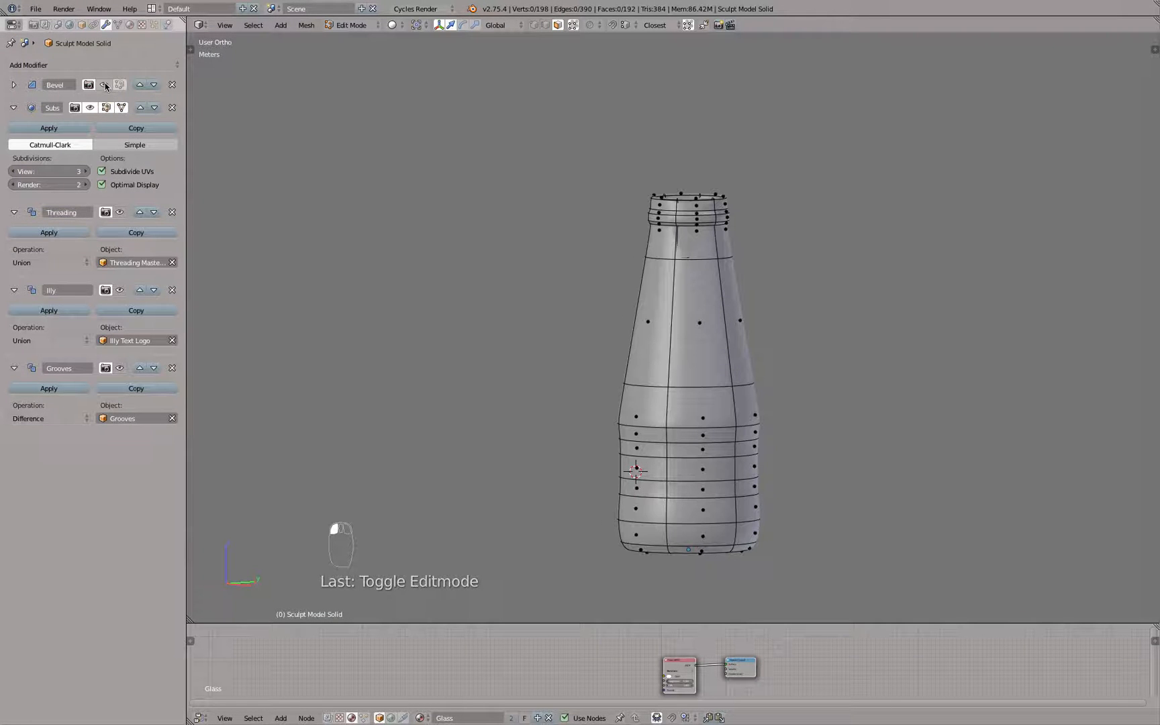
pyautogui.click(122, 109)
pyautogui.click(122, 108)
pyautogui.click(122, 109)
pyautogui.click(123, 109)
pyautogui.click(122, 109)
pyautogui.click(123, 109)
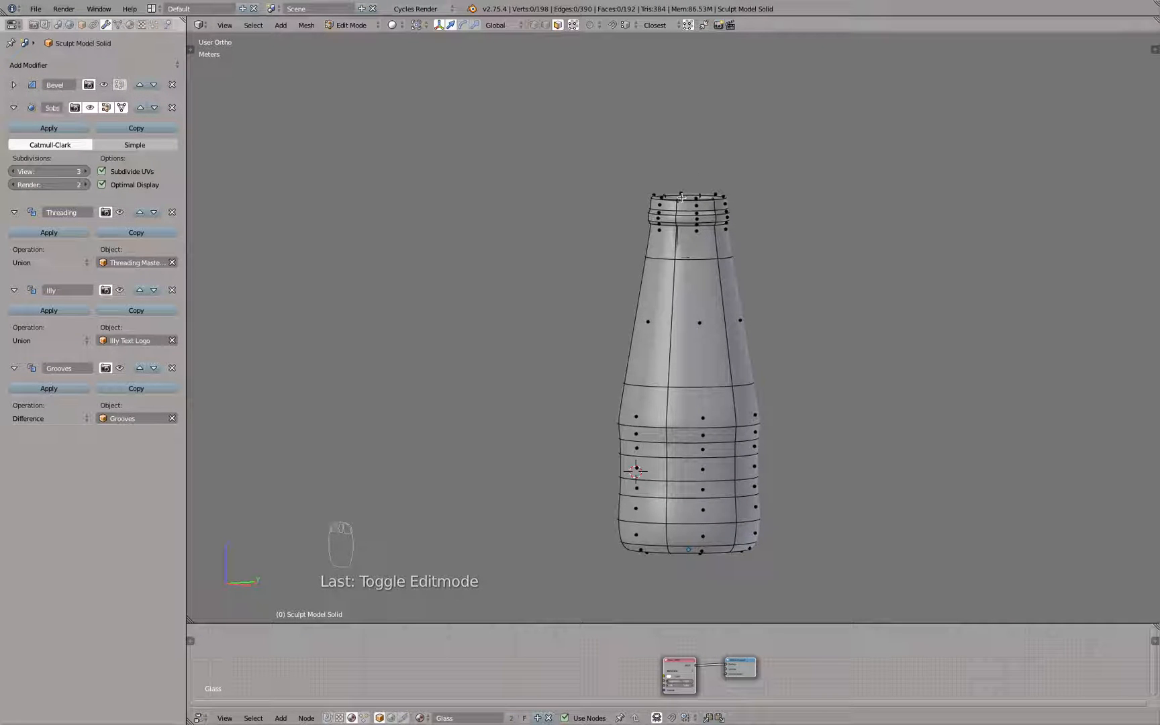
pyautogui.scroll(3, 654, 377)
pyautogui.scroll(-2, 606, 346)
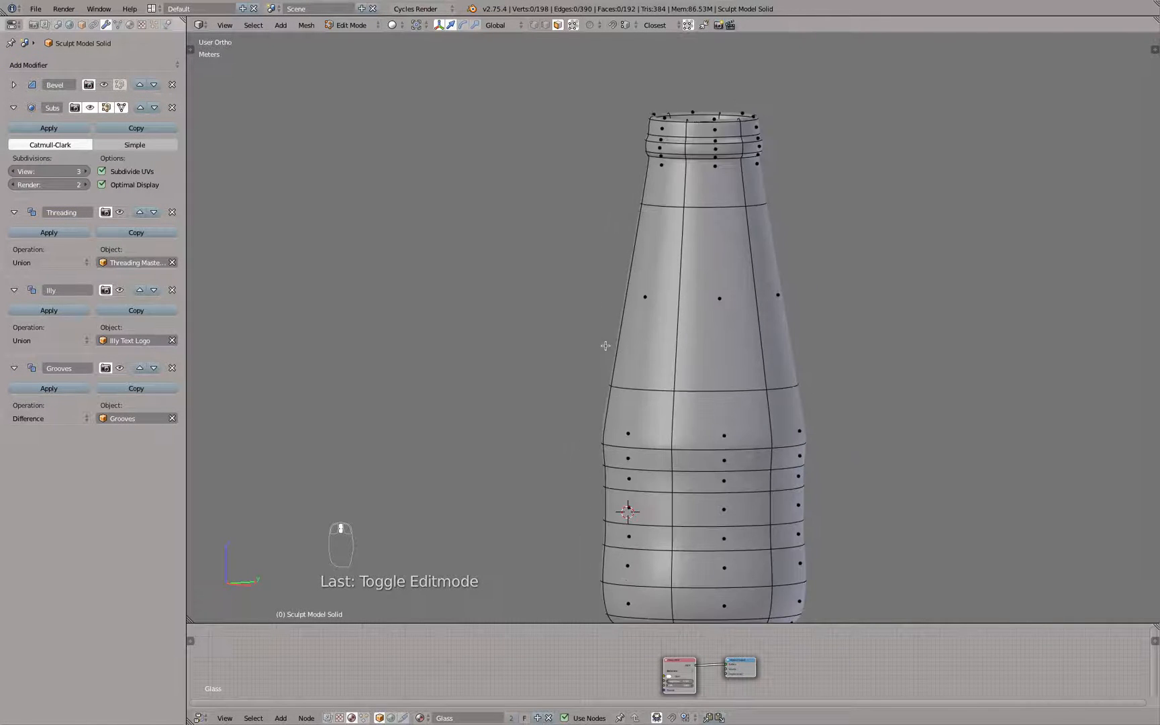
pyautogui.scroll(1, 633, 353)
pyautogui.moveTo(633, 352); pyautogui.dragTo(630, 352, button='middle')
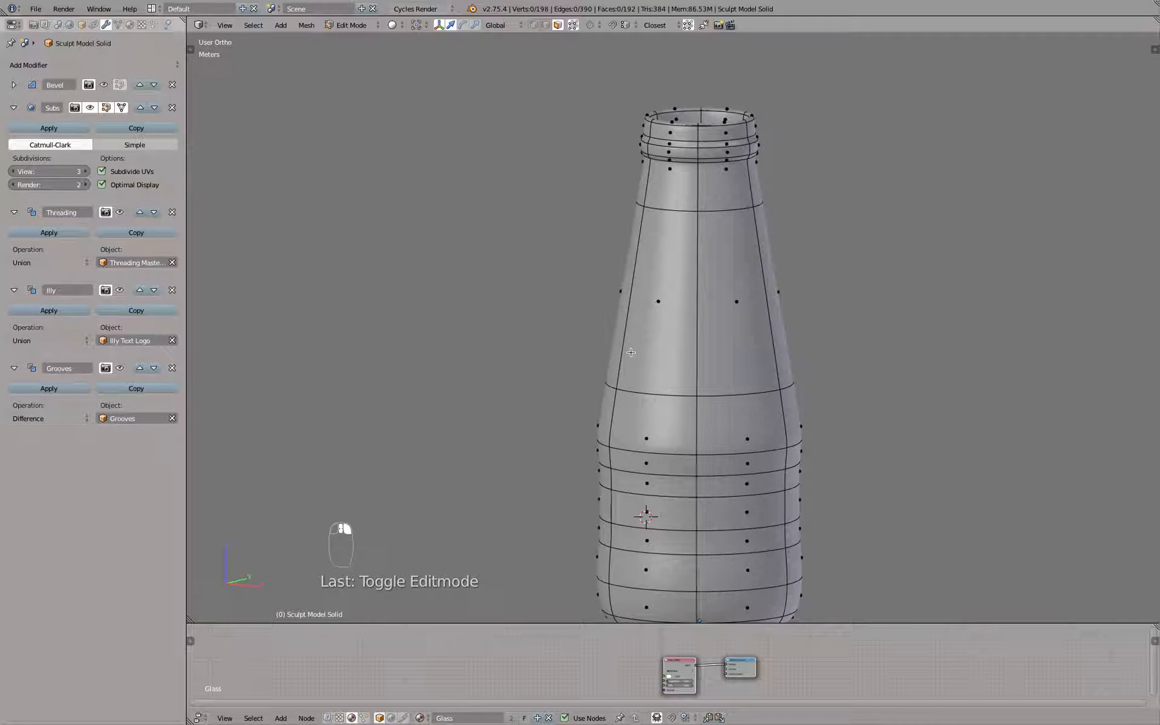
# Step: Select the ring of outer faces around the bottle's tapered neck section and hide it
pyautogui.click(698, 295)
pyautogui.click(697, 296)
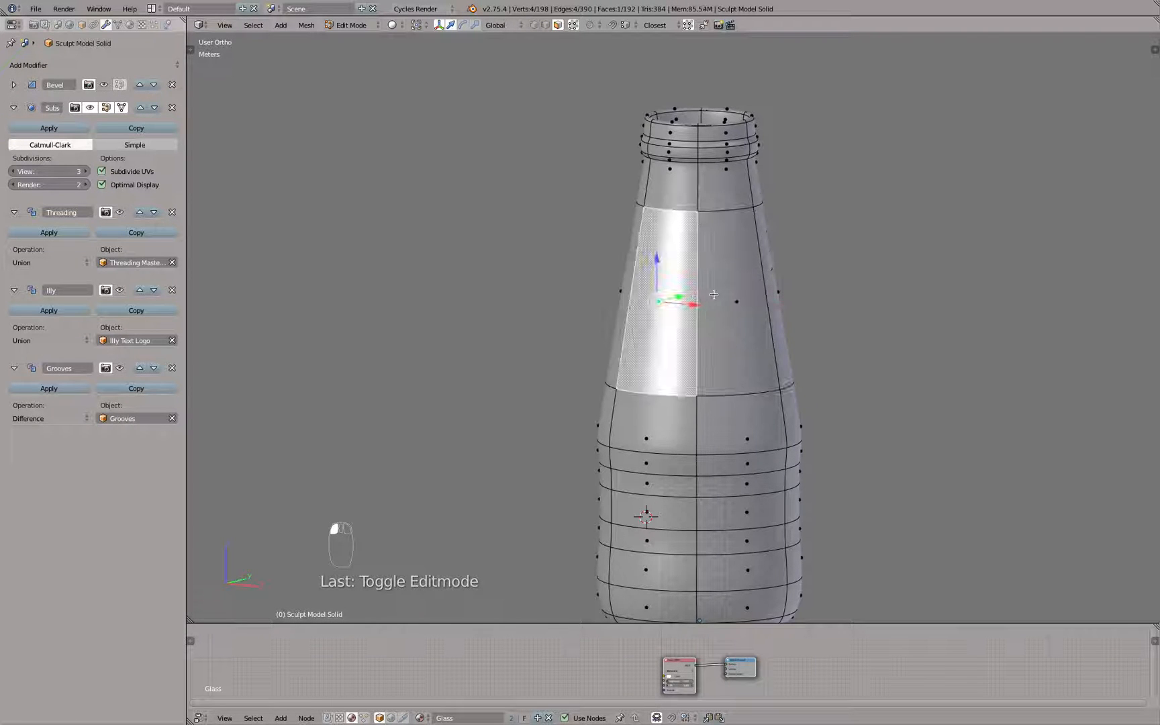
pyautogui.keyDown('alt'); pyautogui.click(698, 292); pyautogui.keyUp('alt')
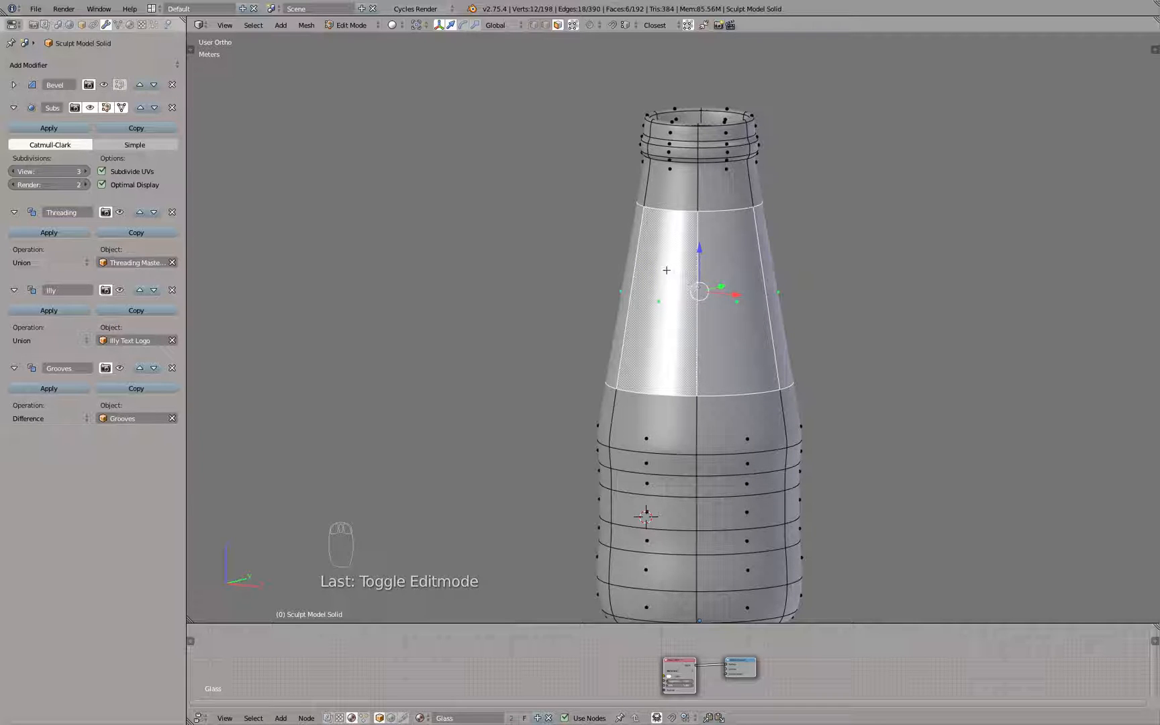
pyautogui.press('h')
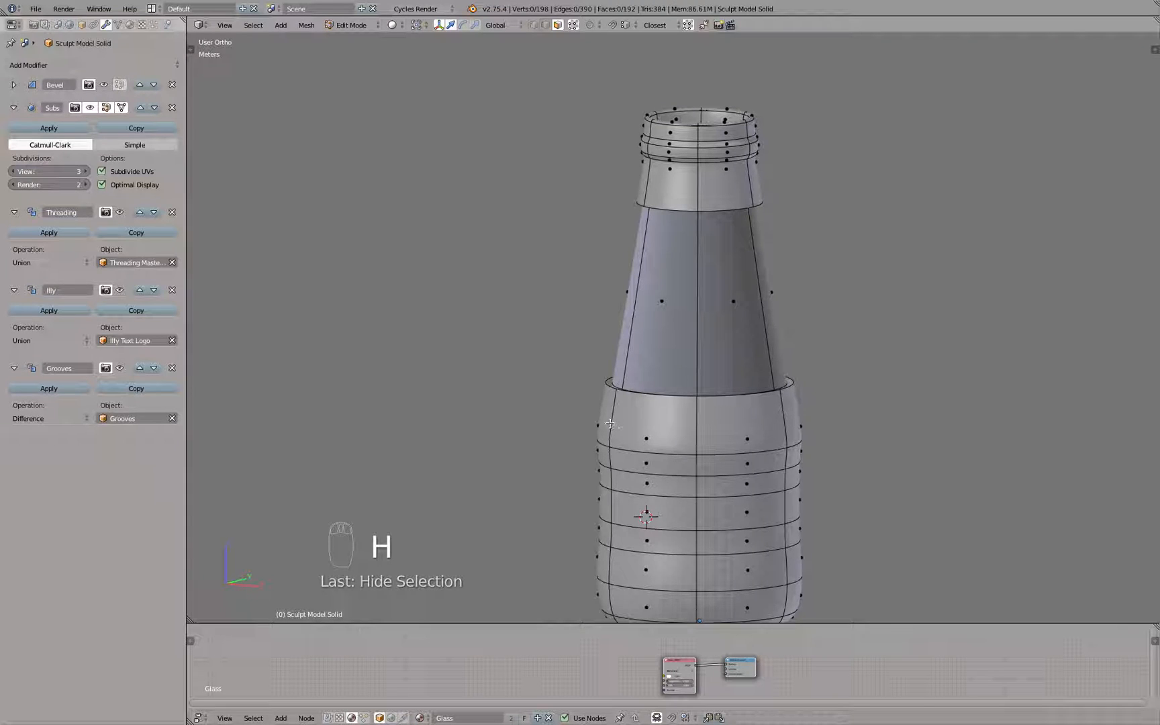
# Step: Select all linked faces of the lower outer body, hide them, and show the mesh in front view
pyautogui.click(638, 437)
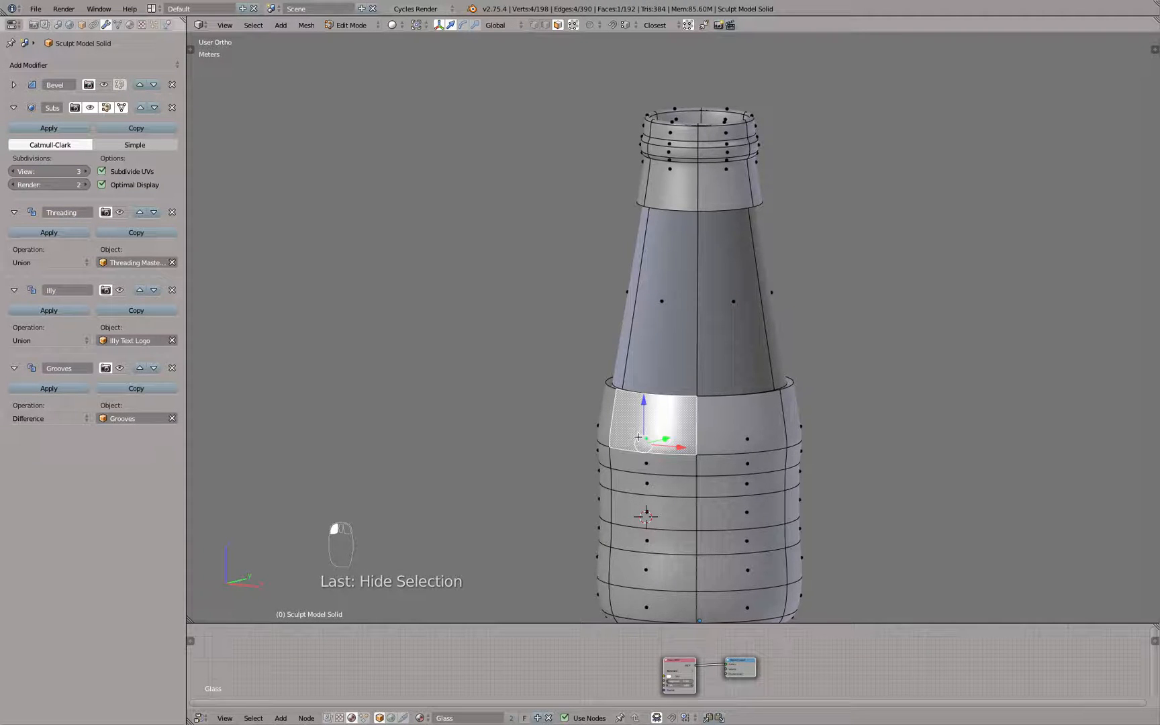
pyautogui.press('l')
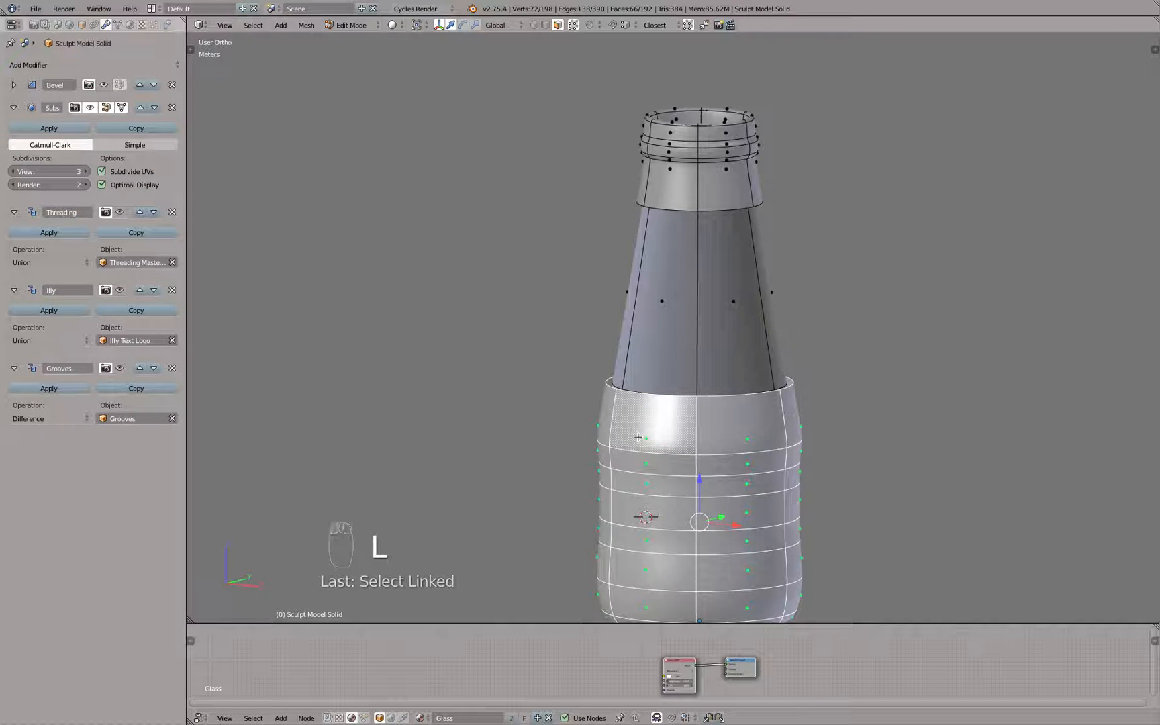
pyautogui.scroll(-1, 638, 437)
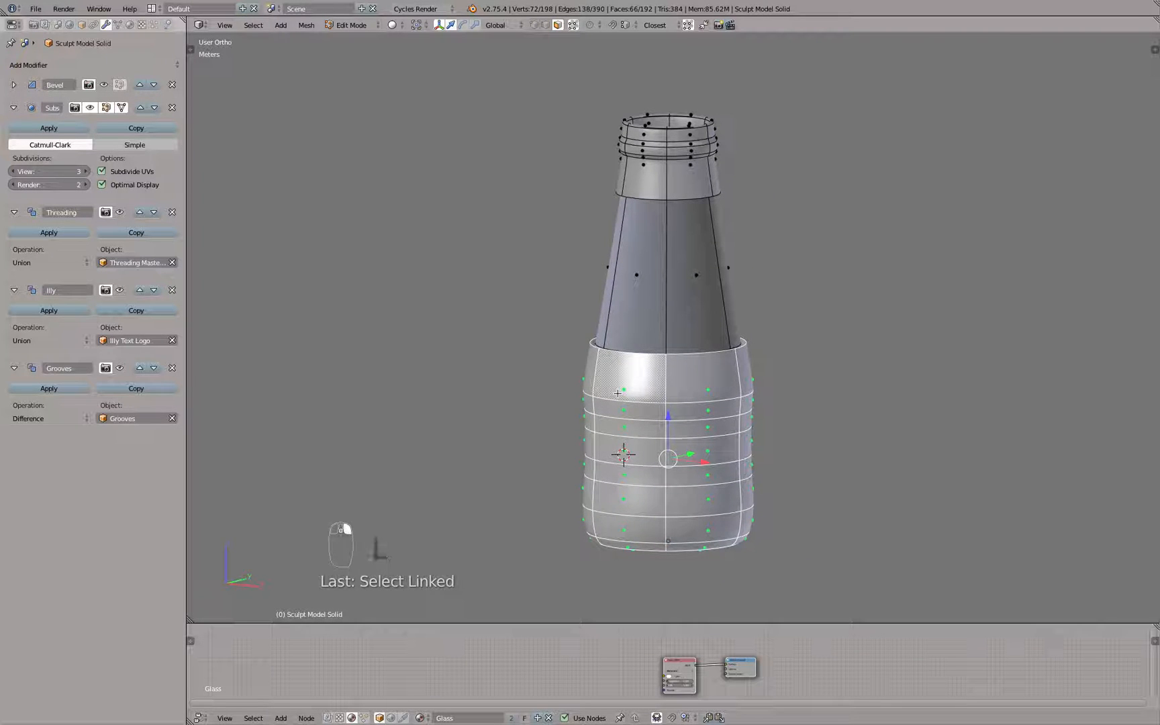
pyautogui.press('h')
pyautogui.press('KP_1')
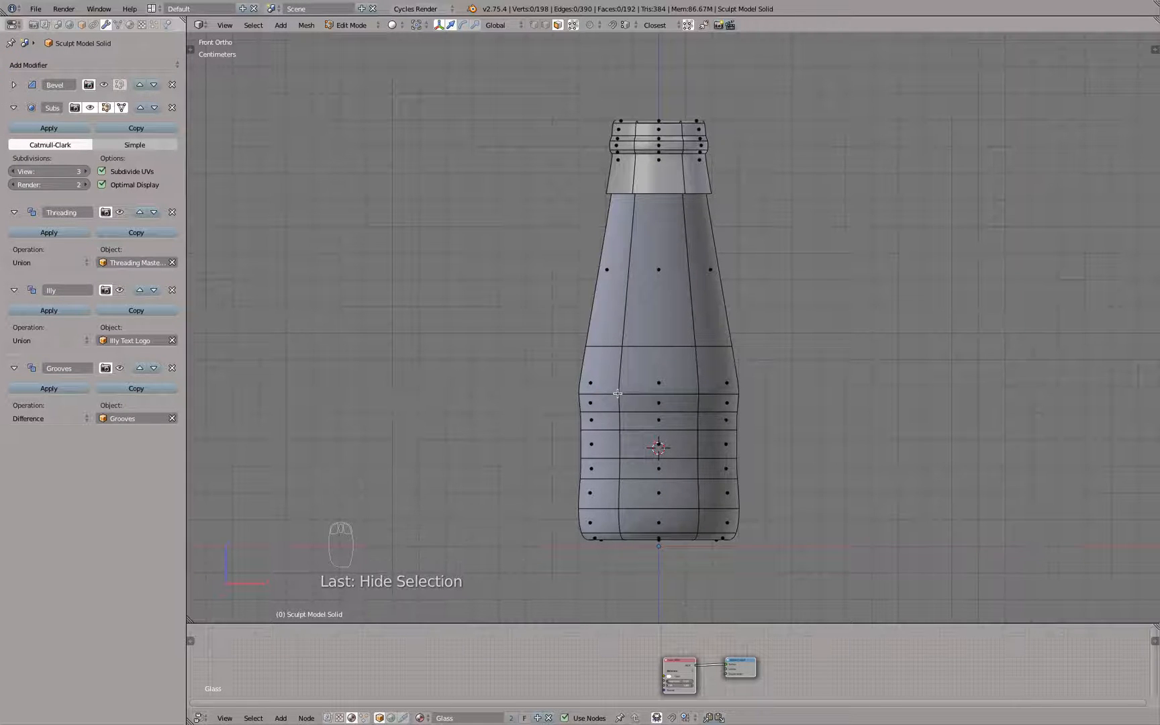
# Step: Add a horizontal edge loop to the exposed inner wall's taper and slide it up towards the neck
pyautogui.hotkey('ctrl', 'r')
pyautogui.click(627, 267)
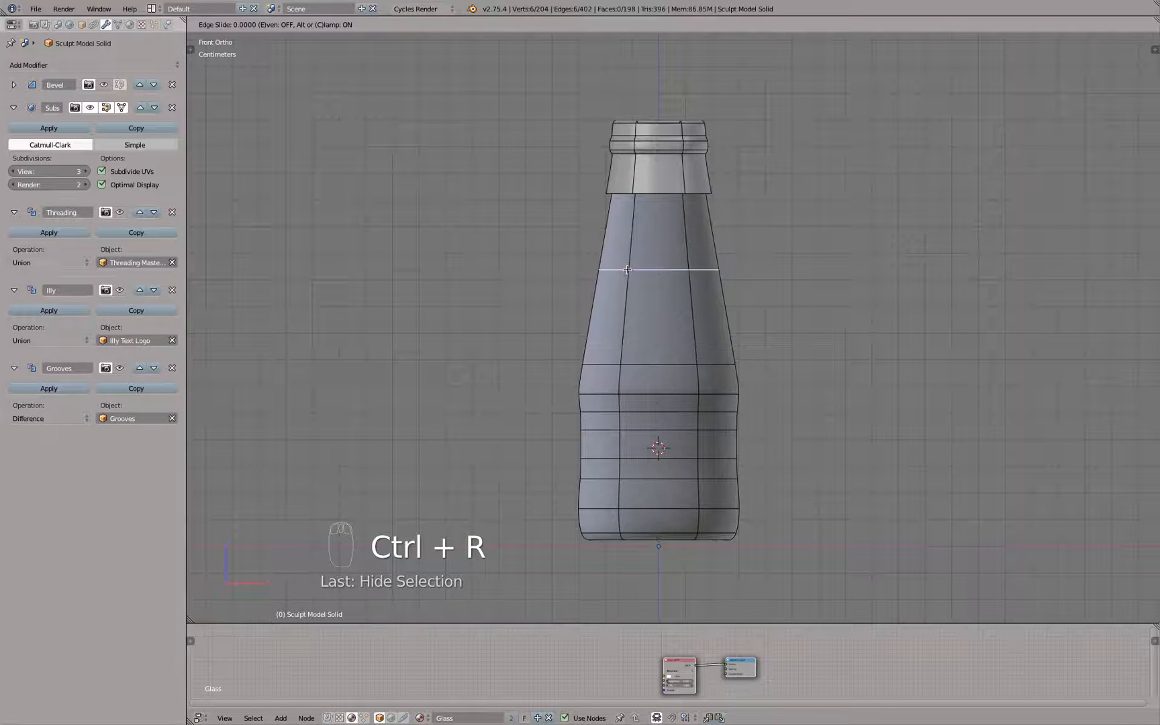
pyautogui.click(635, 232)
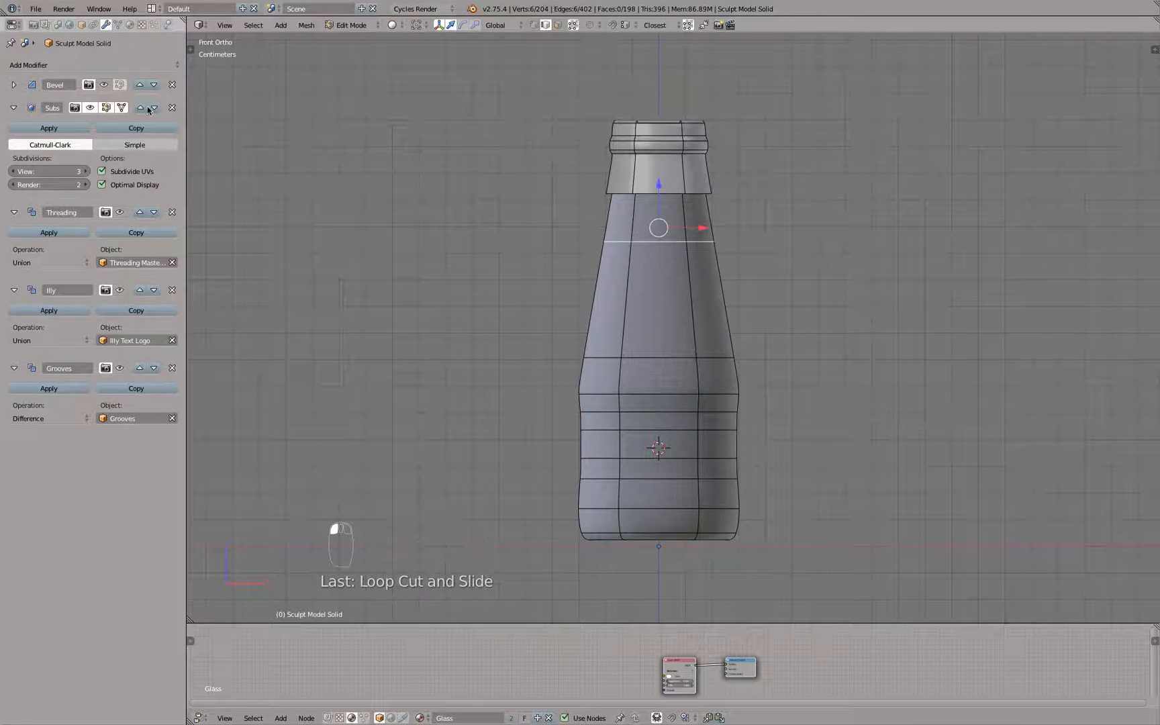
# Step: Toggle the Subsurf modifier's edit cage adjustment to compare the cages, leaving it off
pyautogui.click(122, 109)
pyautogui.click(122, 109)
pyautogui.click(122, 108)
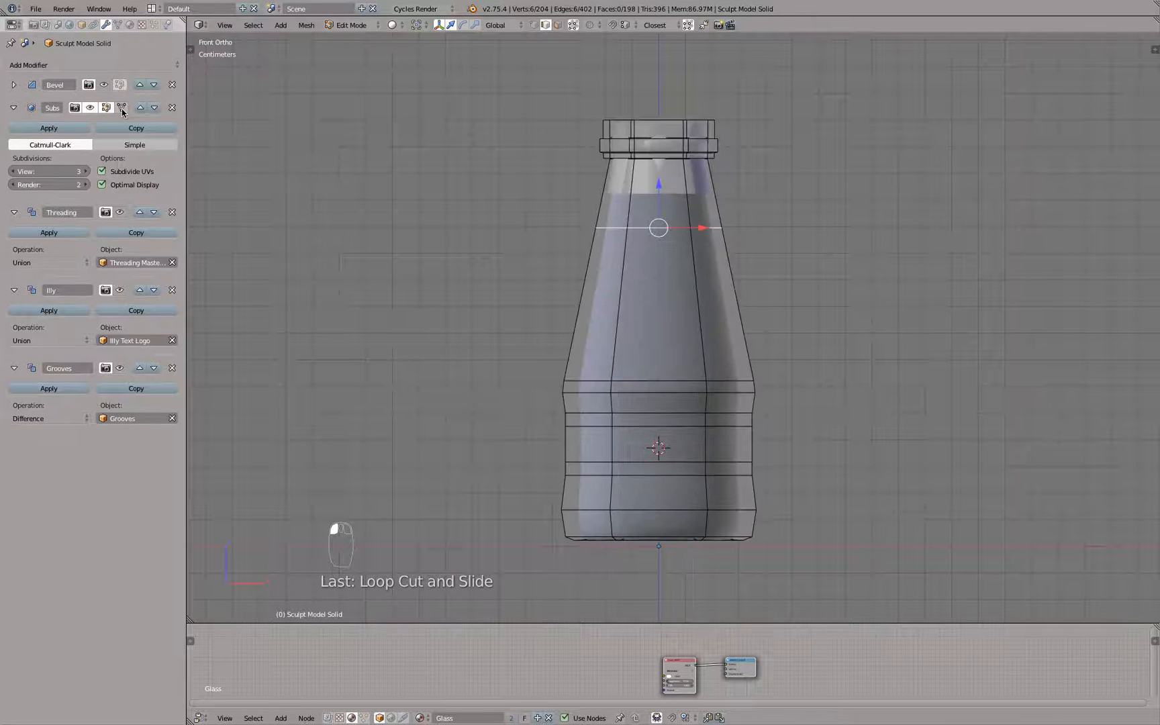
pyautogui.click(122, 109)
pyautogui.click(122, 109)
# Step: Box-select the inner wall from the new loop downward in wireframe, split it off, and test the separation with a cancelled move
pyautogui.keyDown('shift'); pyautogui.moveTo(502, 294); pyautogui.dragTo(424, 254, button='middle'); pyautogui.keyUp('shift')
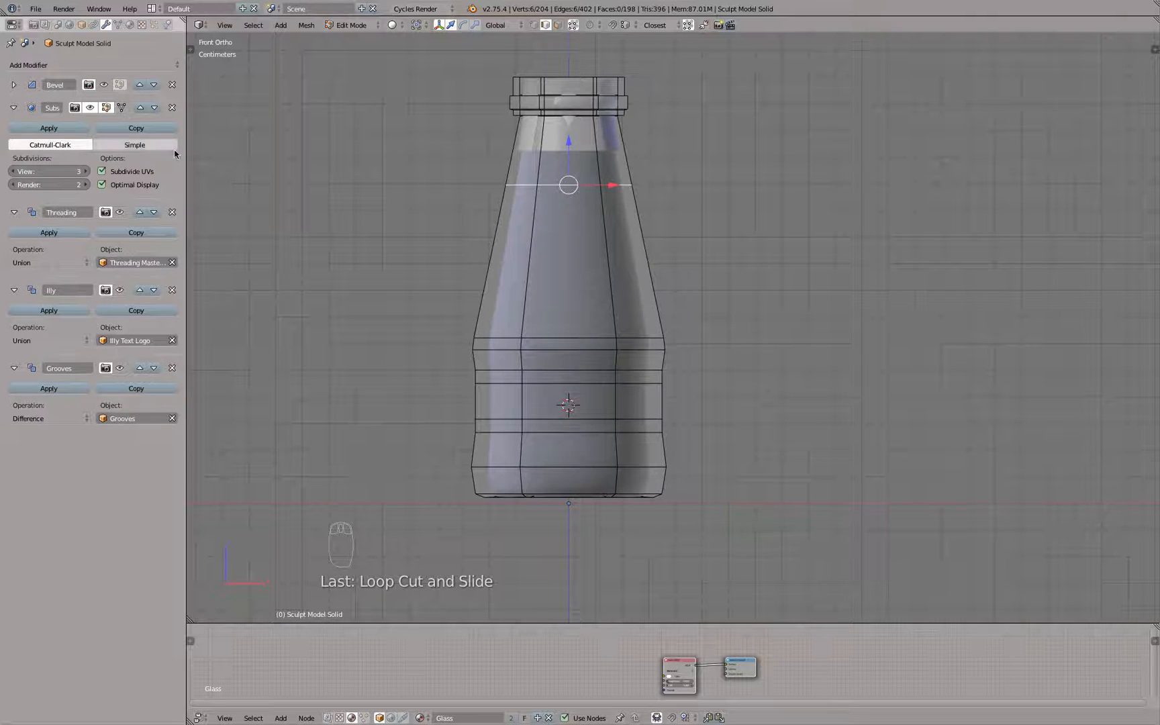
pyautogui.press('z')
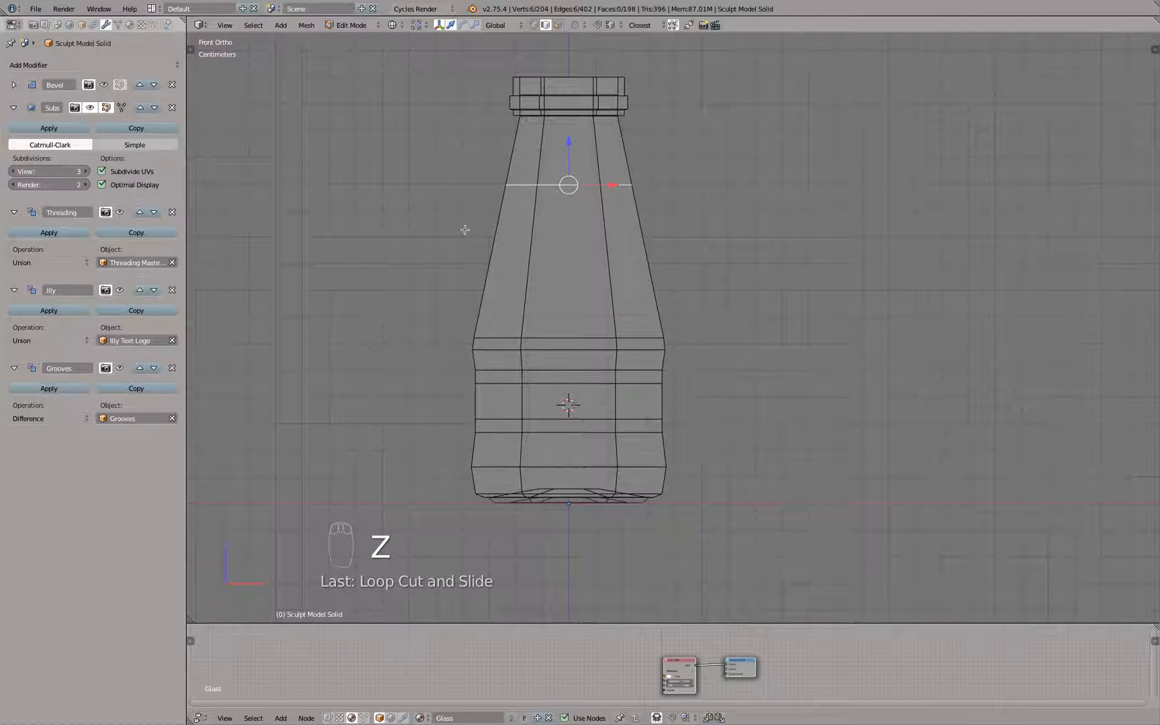
pyautogui.press('b')
pyautogui.moveTo(432, 179); pyautogui.dragTo(725, 509)
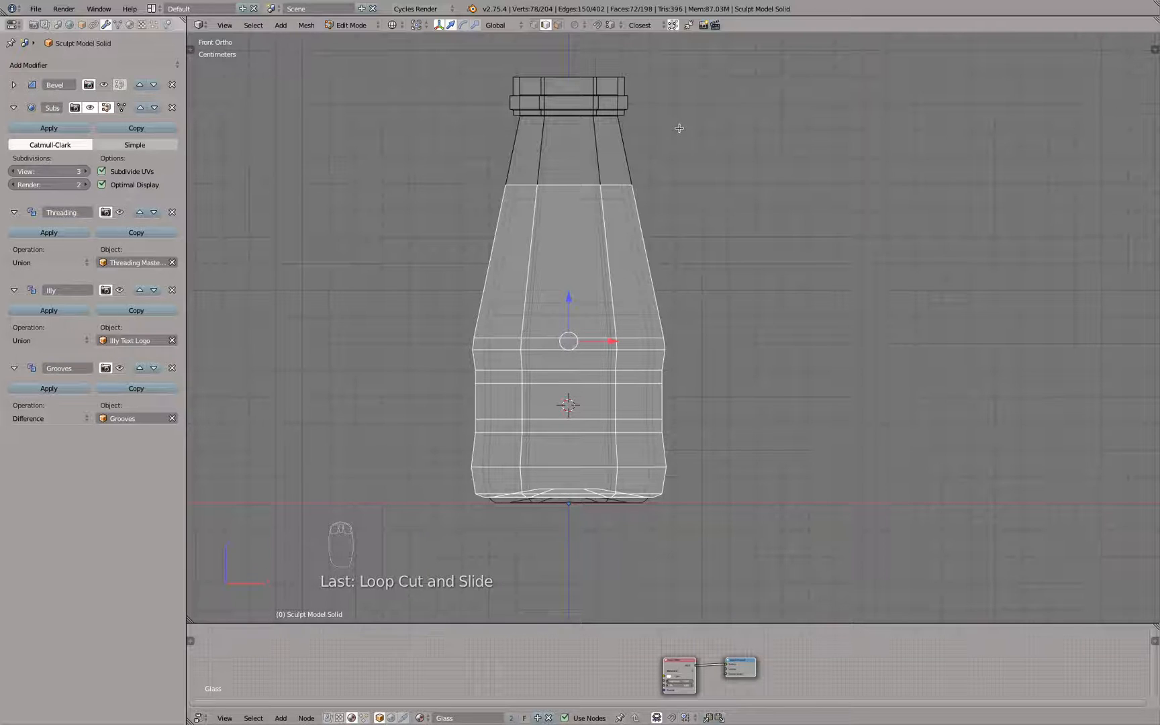
pyautogui.press('y')
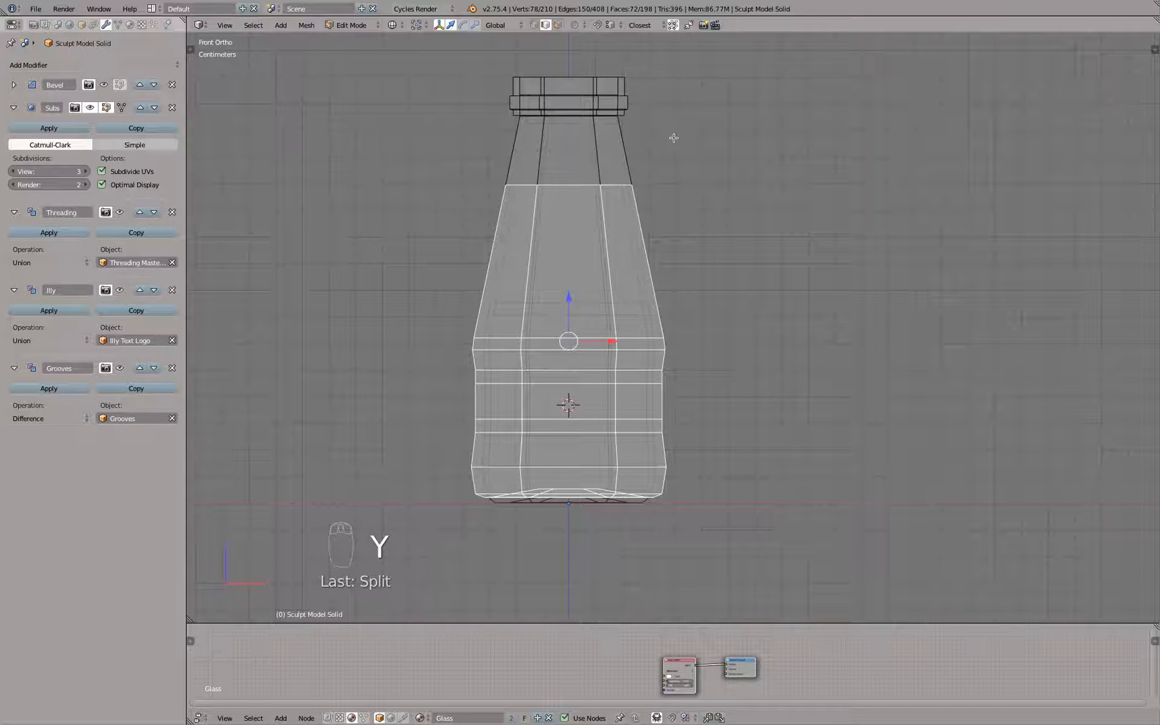
pyautogui.press('g')
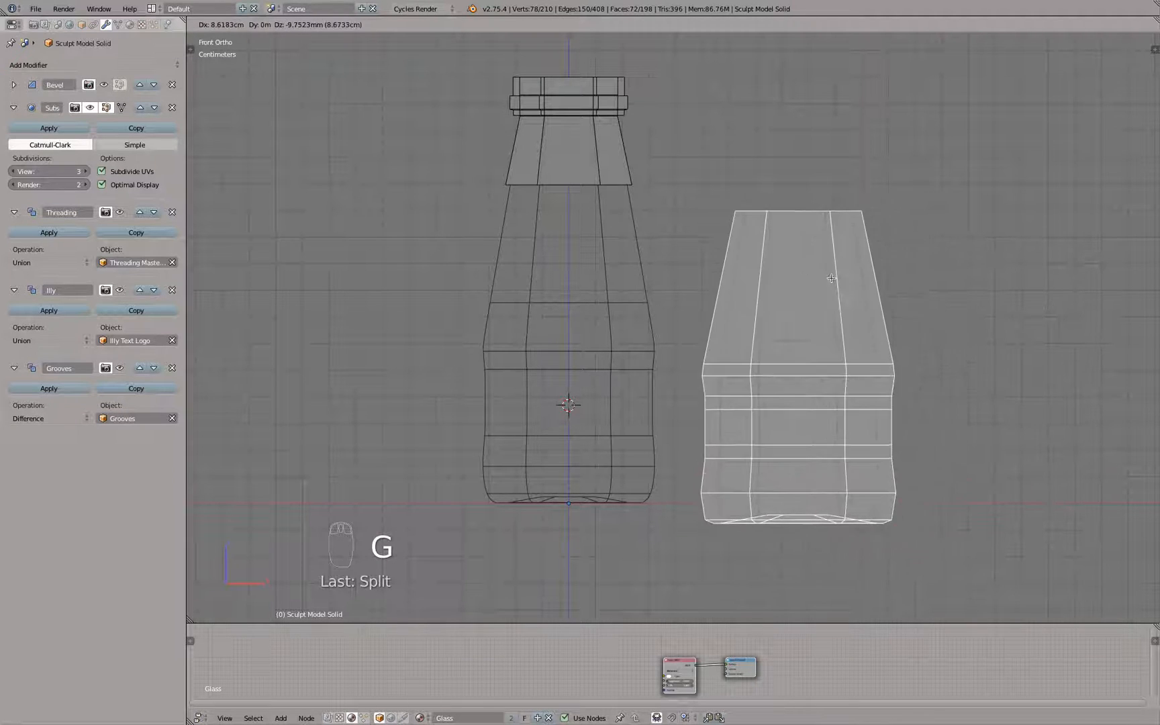
pyautogui.rightClick(851, 278)
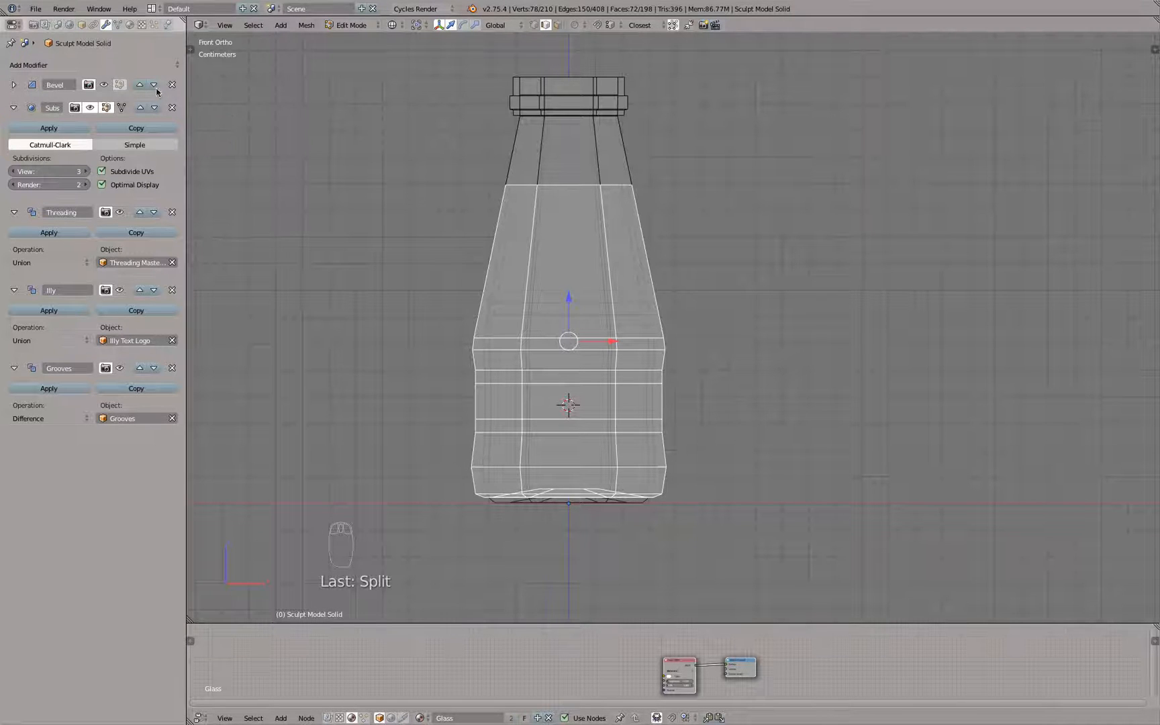
# Step: Unlink the Glass material from the bottle and create a new material in its slot
pyautogui.click(132, 26)
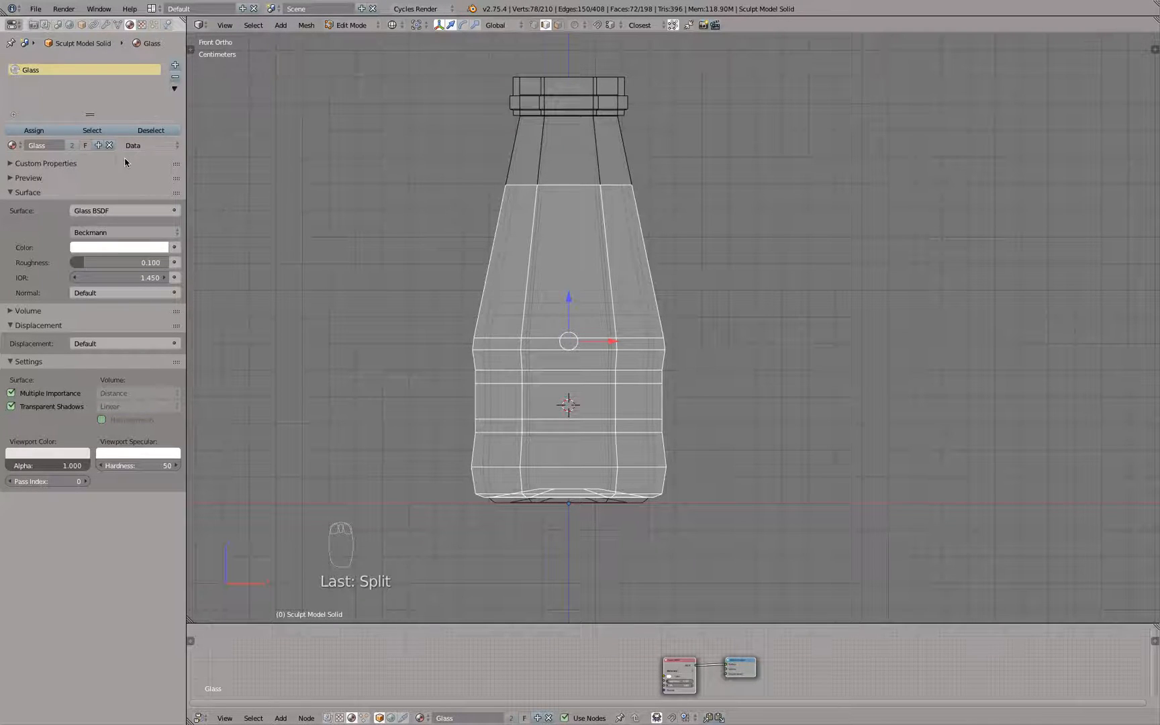
pyautogui.click(175, 77)
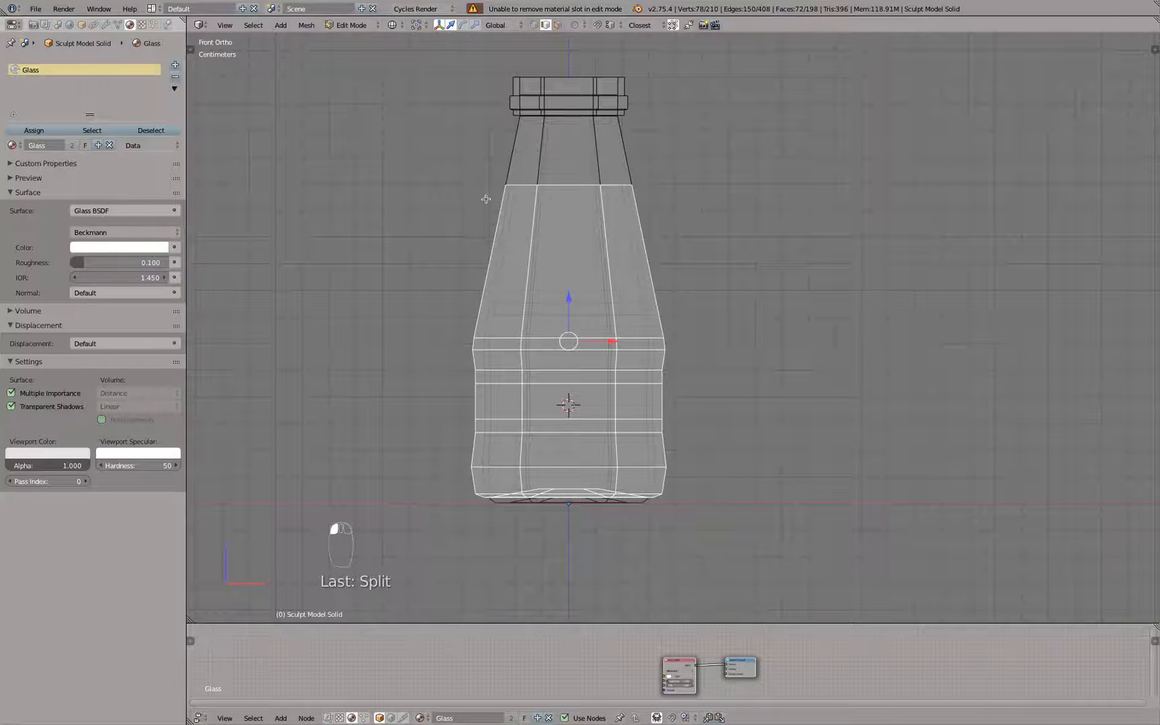
pyautogui.click(110, 145)
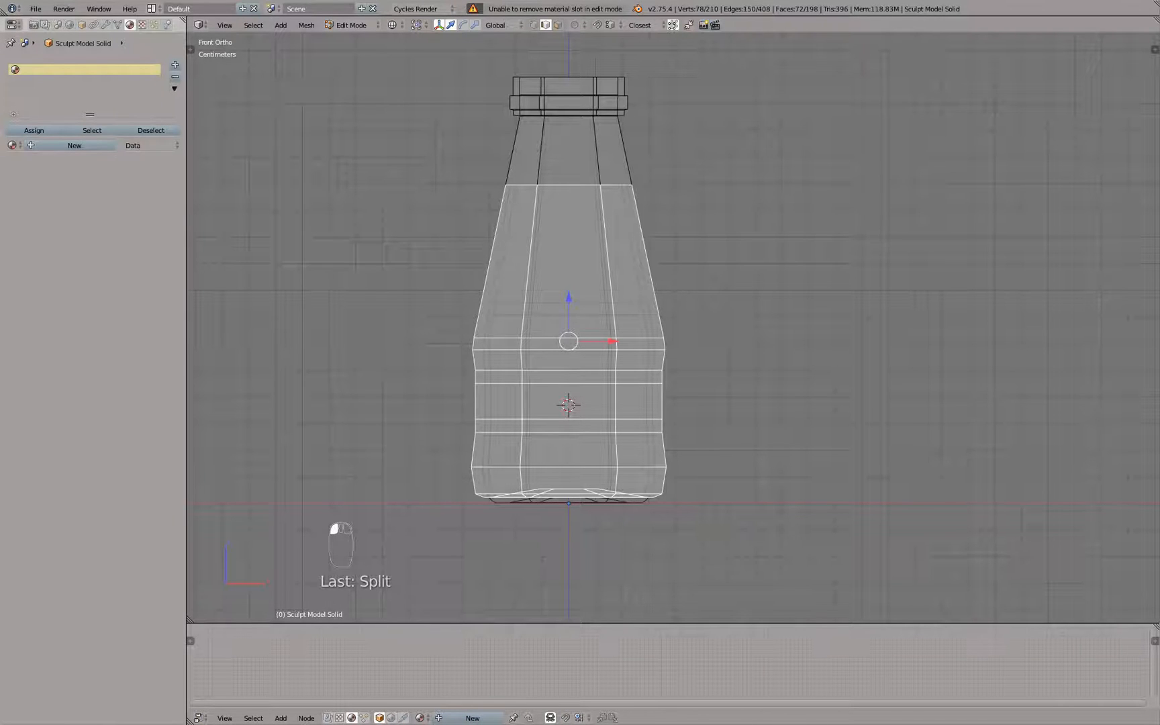
pyautogui.click(78, 144)
# Step: Set the new material's surface to Glass BSDF and its colour to blue
pyautogui.click(99, 211)
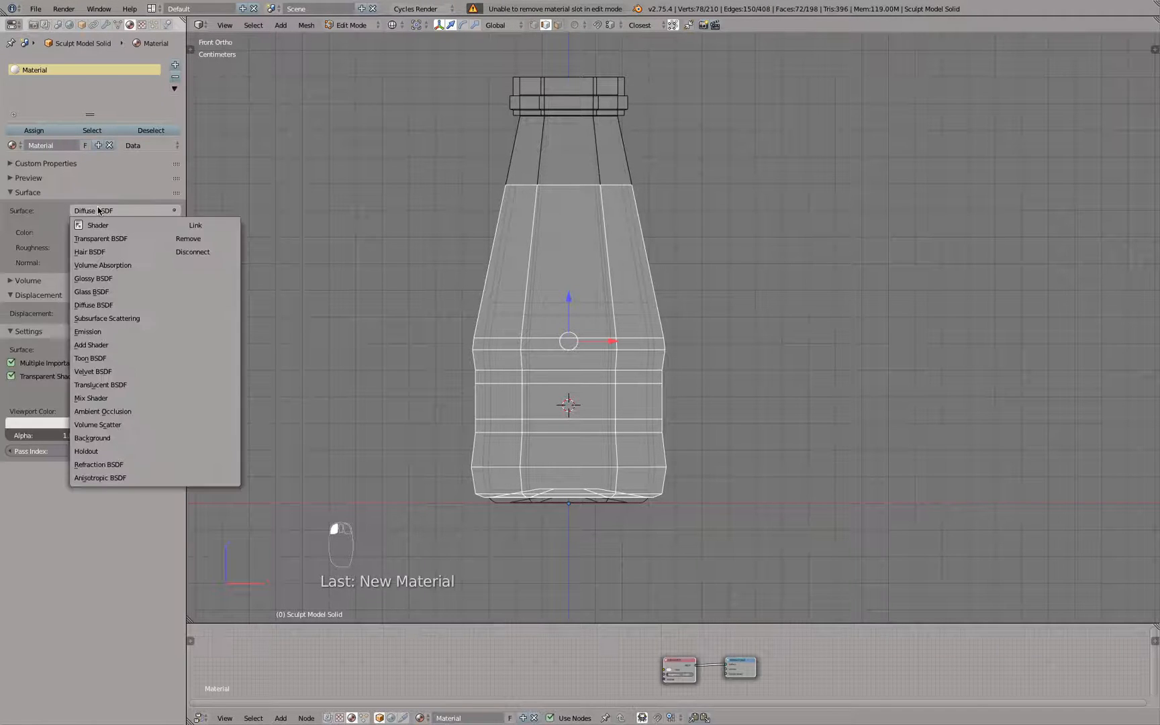
pyautogui.click(125, 290)
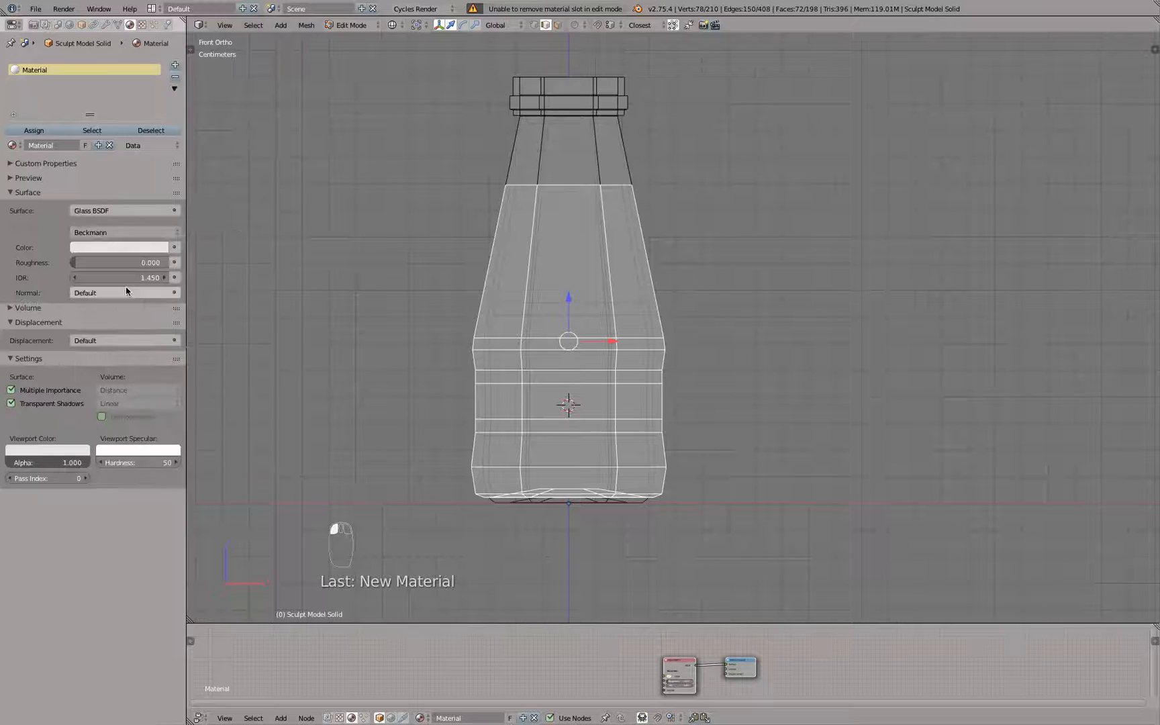
pyautogui.click(118, 248)
pyautogui.click(135, 97)
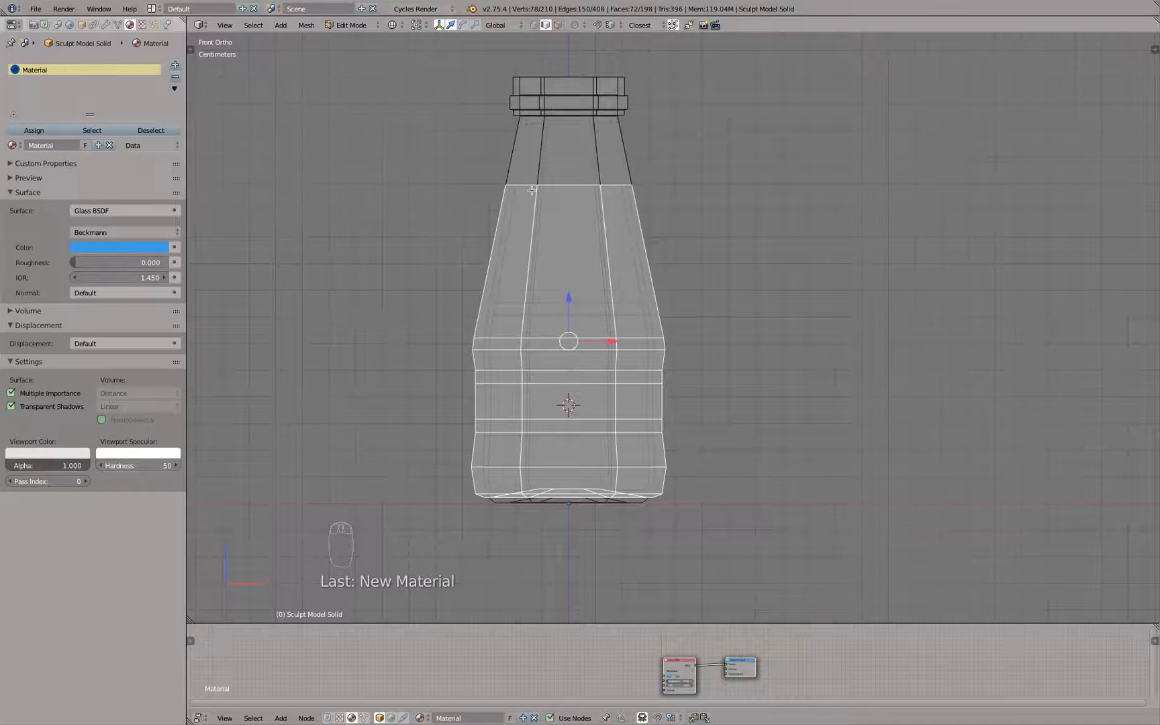
# Step: Hide the split lower inner wall and extrude the remaining neck piece's bottom edge loop about 2 mm straight down
pyautogui.press('h')
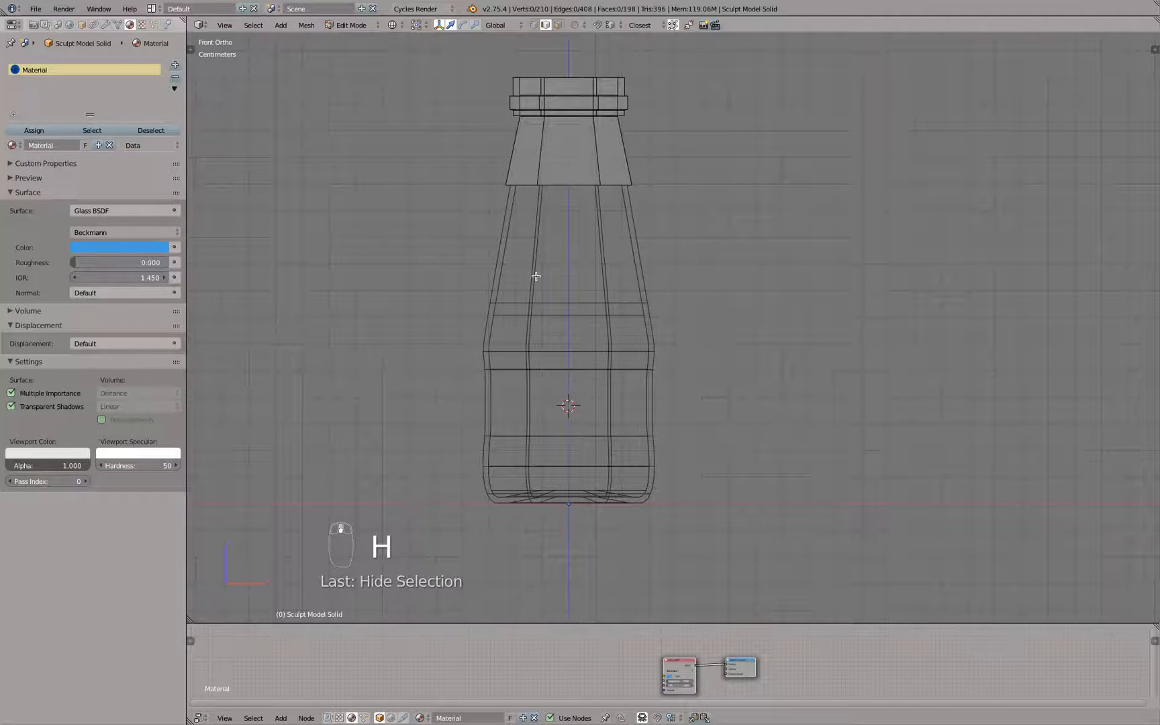
pyautogui.keyDown('alt'); pyautogui.click(568, 186); pyautogui.keyUp('alt')
pyautogui.moveTo(618, 198); pyautogui.dragTo(618, 214, button='middle')
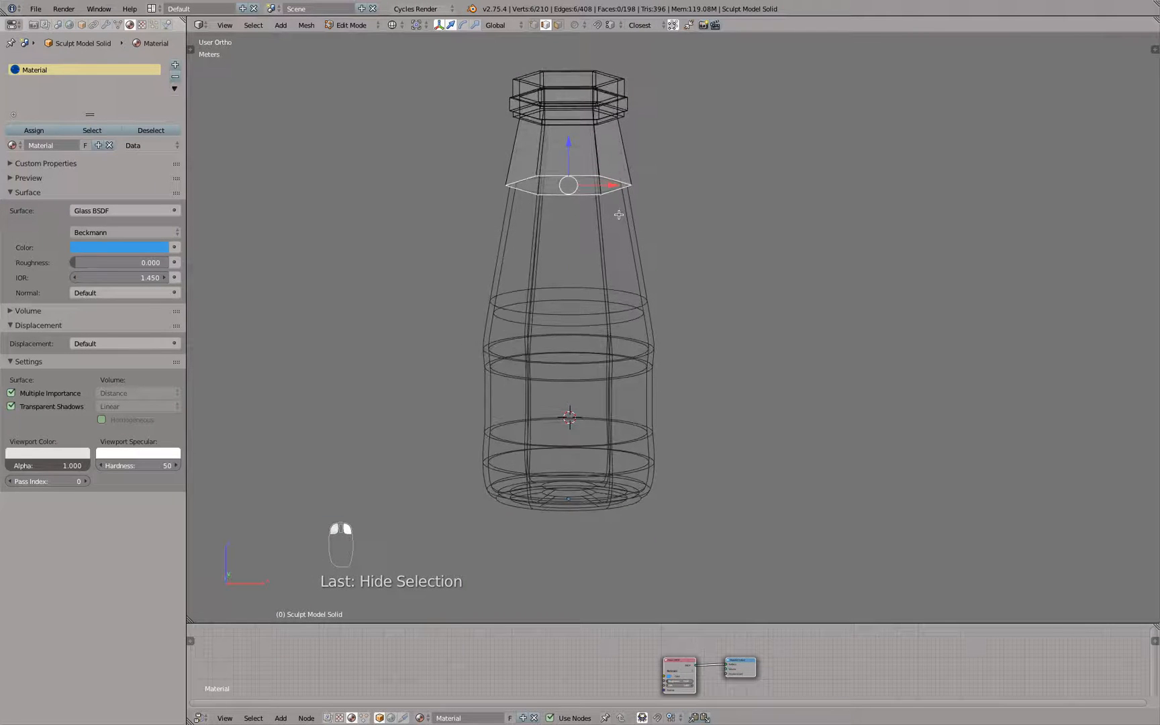
pyautogui.press('KP_1')
pyautogui.scroll(8, 616, 202)
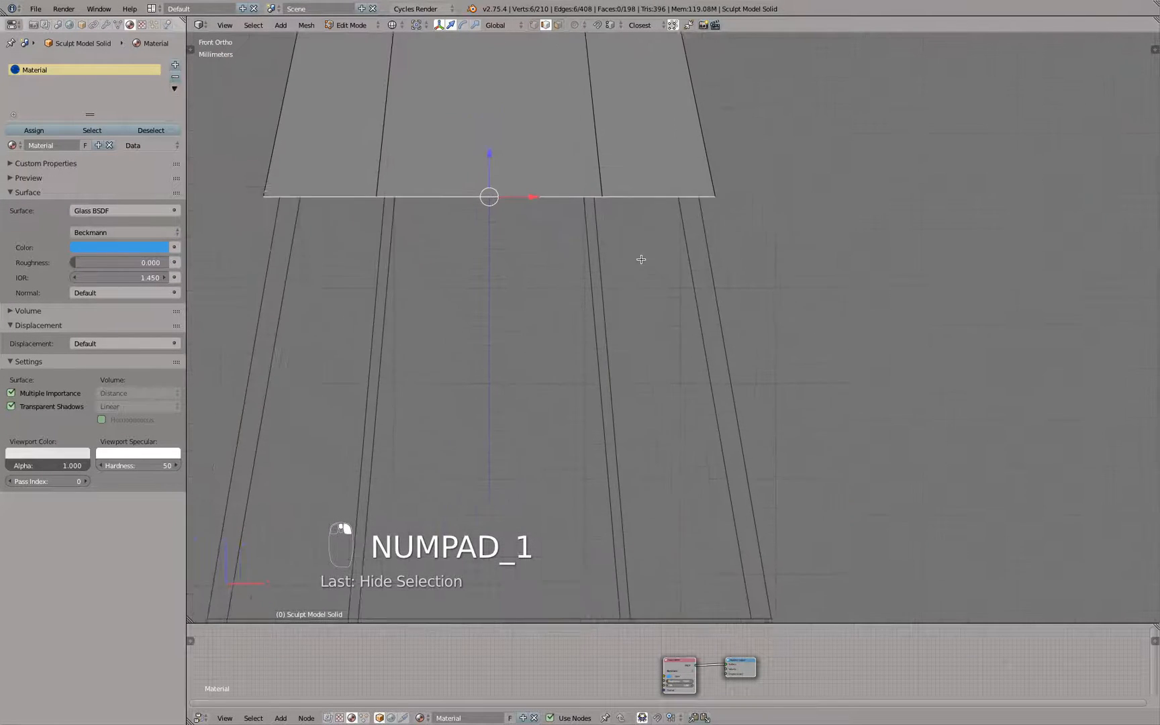
pyautogui.press('e')
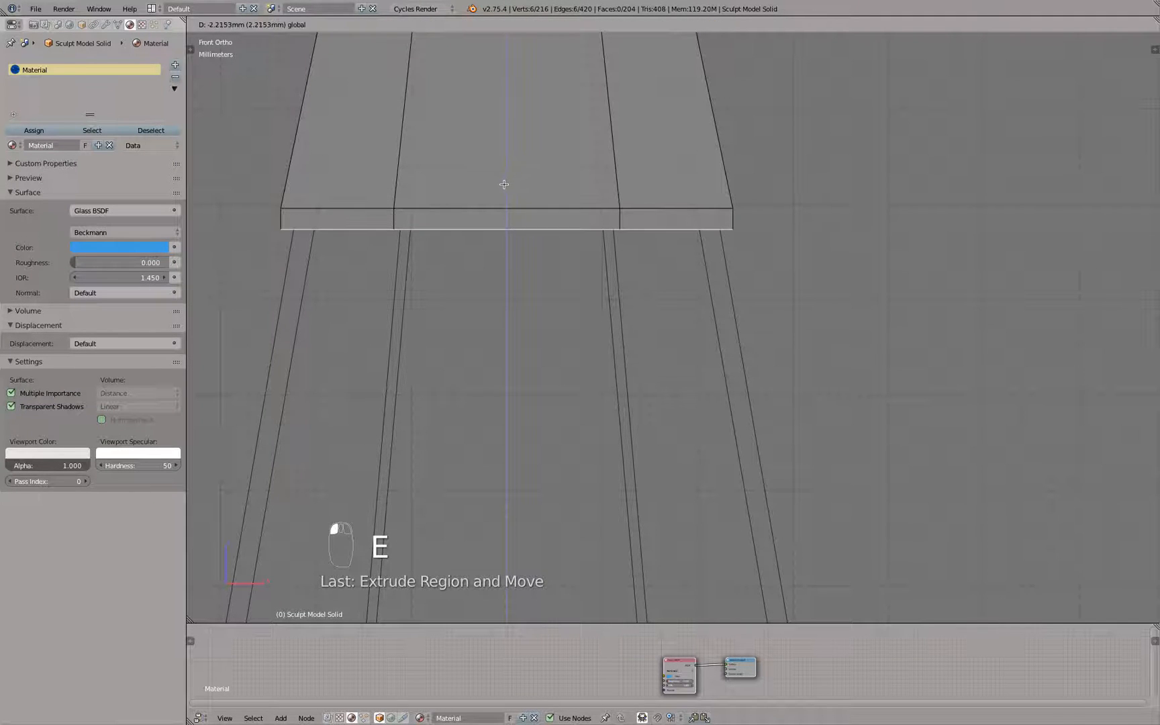
pyautogui.click(505, 179)
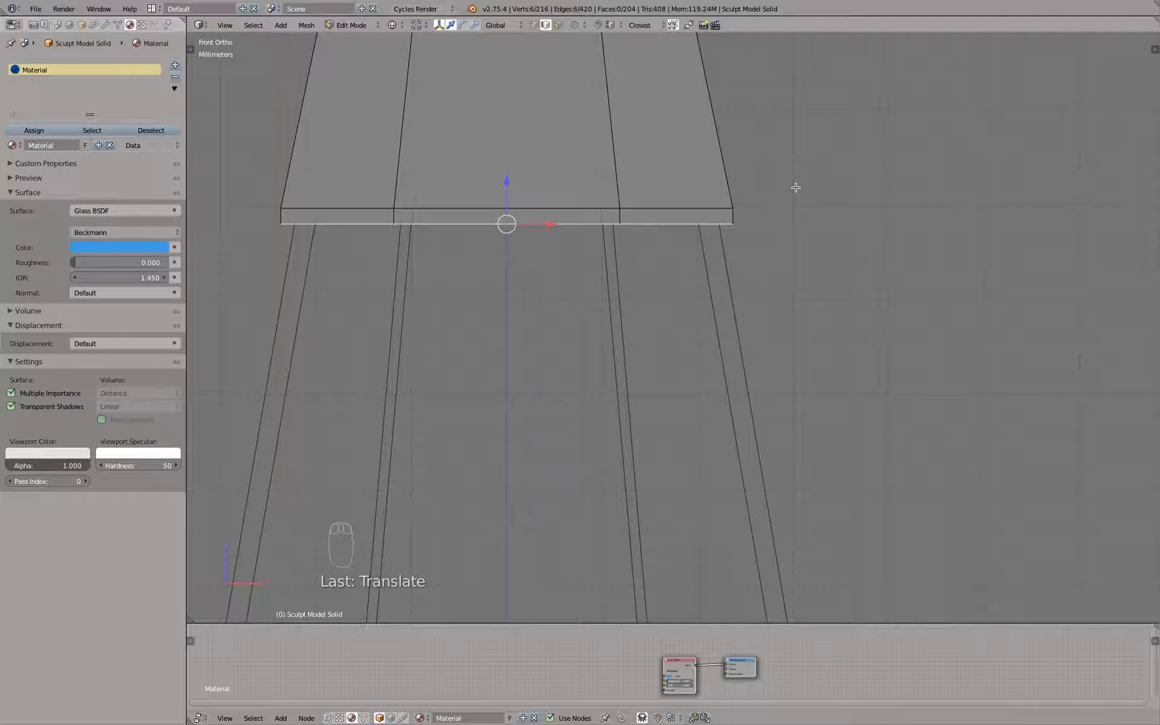
# Step: Extrude the lowered edge loop in place and scale it slightly inward to form a narrow rim
pyautogui.press('e')
pyautogui.press('s')
pyautogui.rightClick(767, 202)
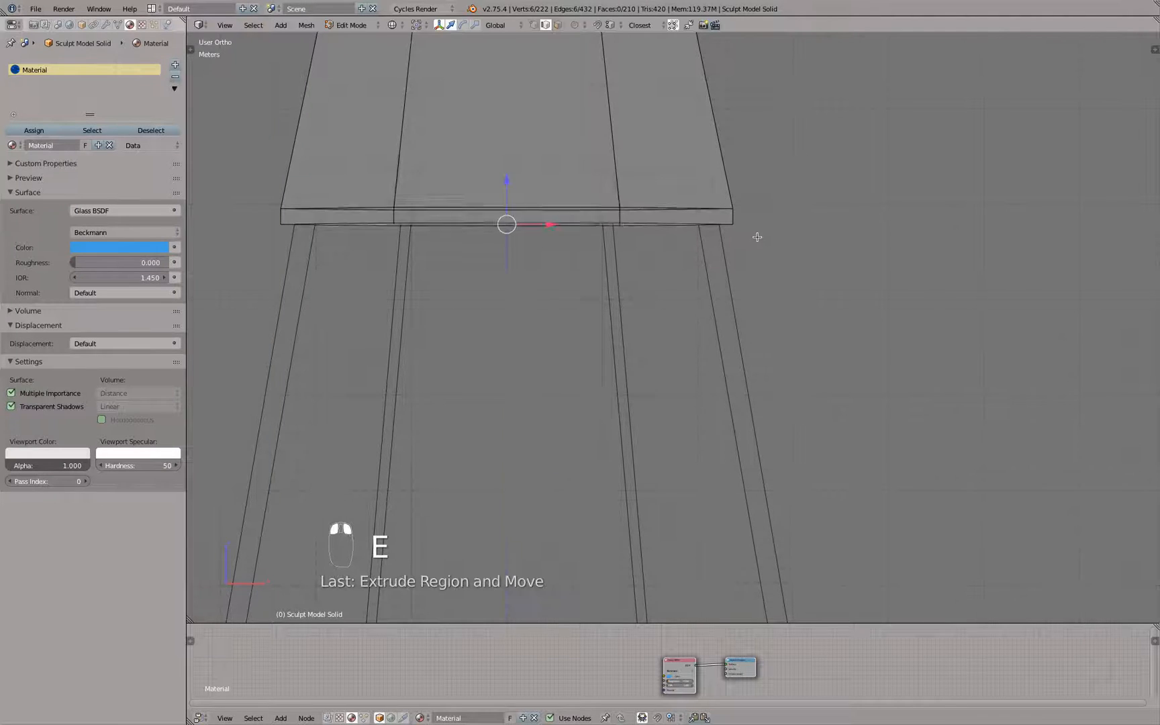
pyautogui.moveTo(756, 235); pyautogui.dragTo(758, 219, button='middle')
pyautogui.press('s')
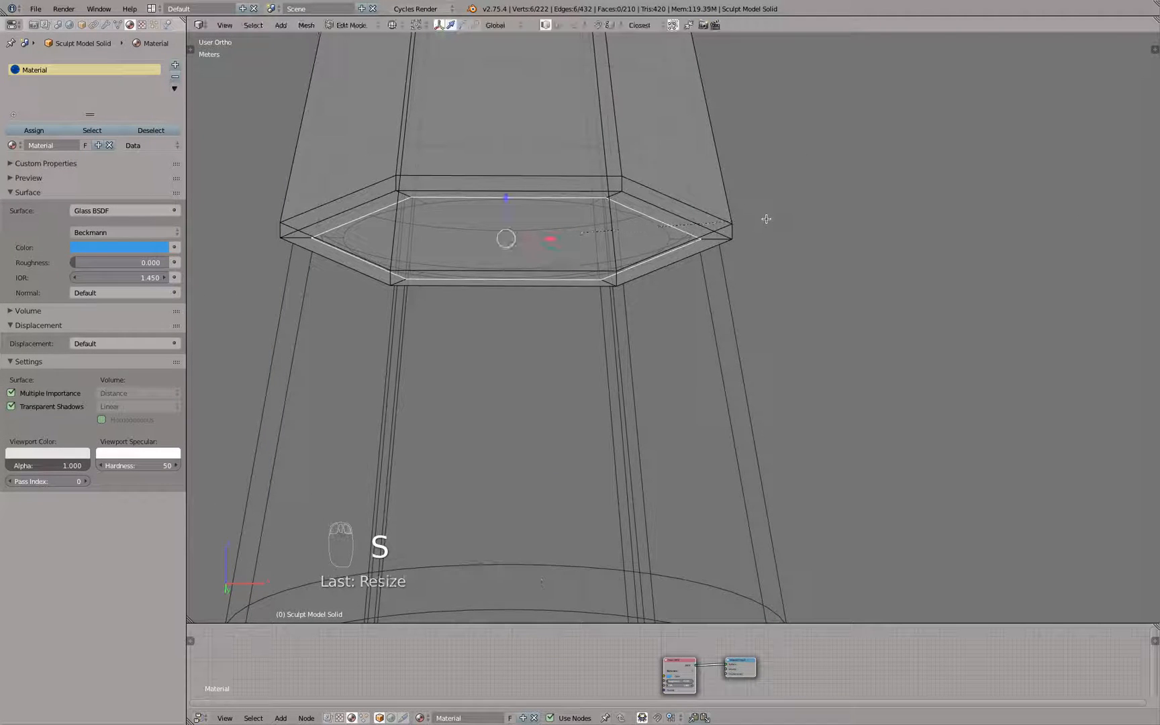
# Step: Extrude the rim's inner loop, scale it well inward, and fill the remaining hexagonal opening with a face
pyautogui.press('e')
pyautogui.rightClick(765, 217)
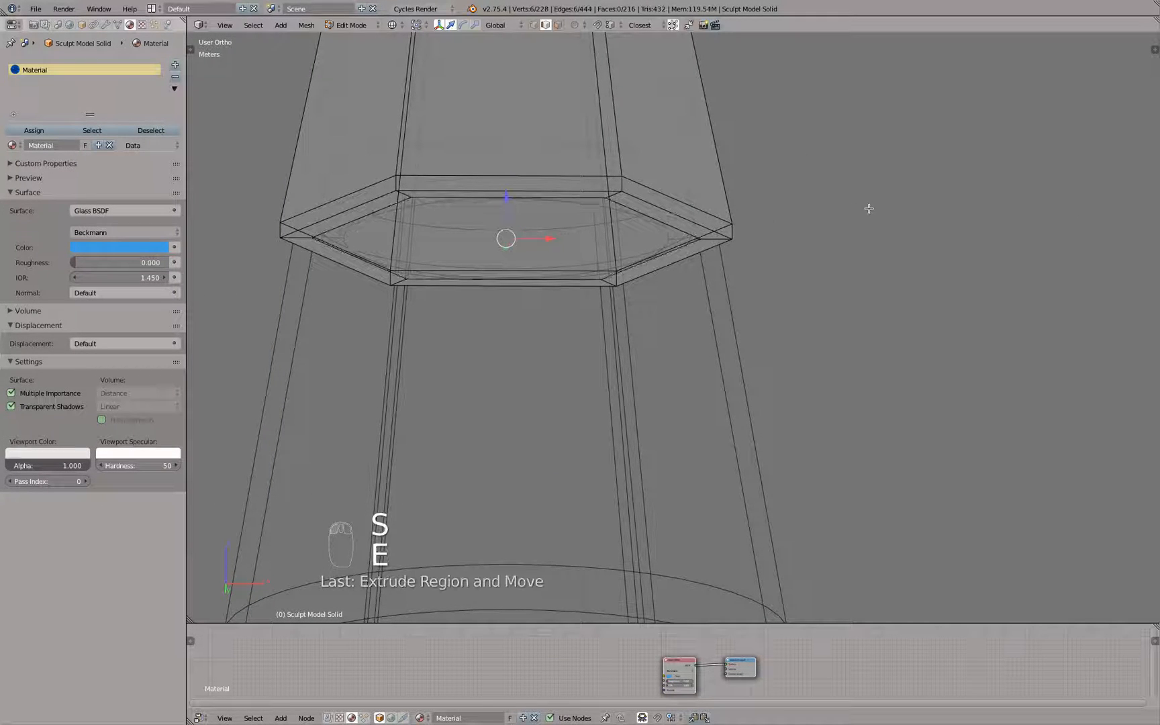
pyautogui.press('s')
pyautogui.click(679, 247)
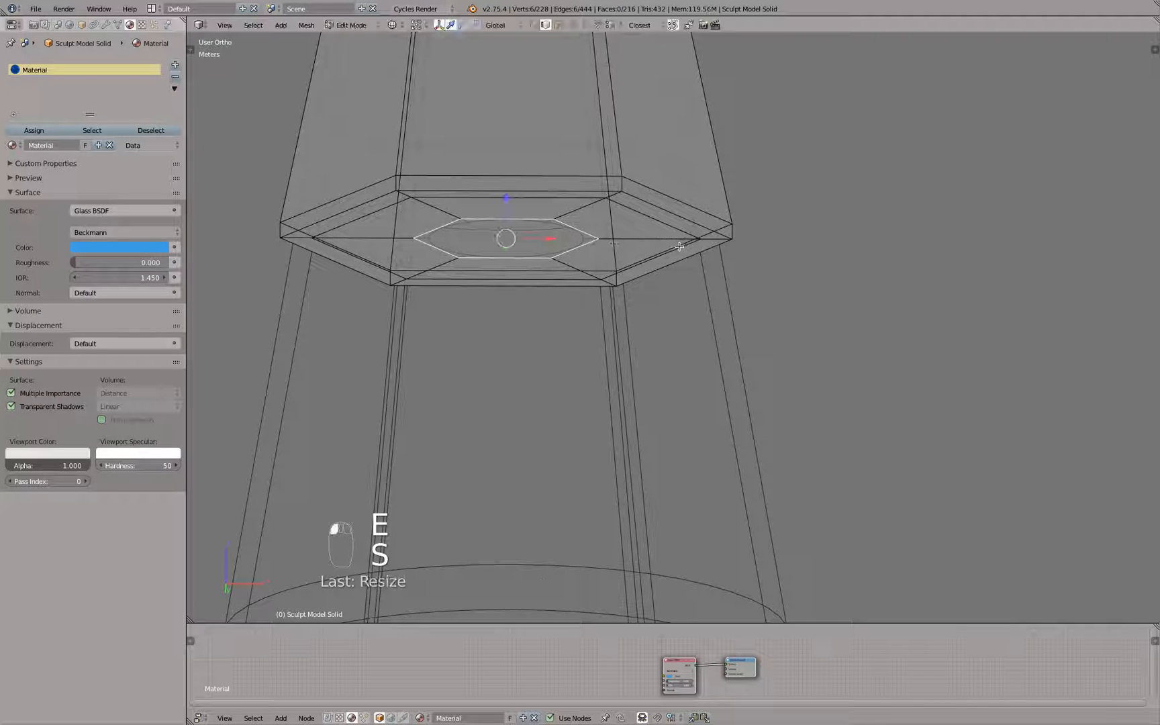
pyautogui.press('f')
pyautogui.scroll(-3, 679, 246)
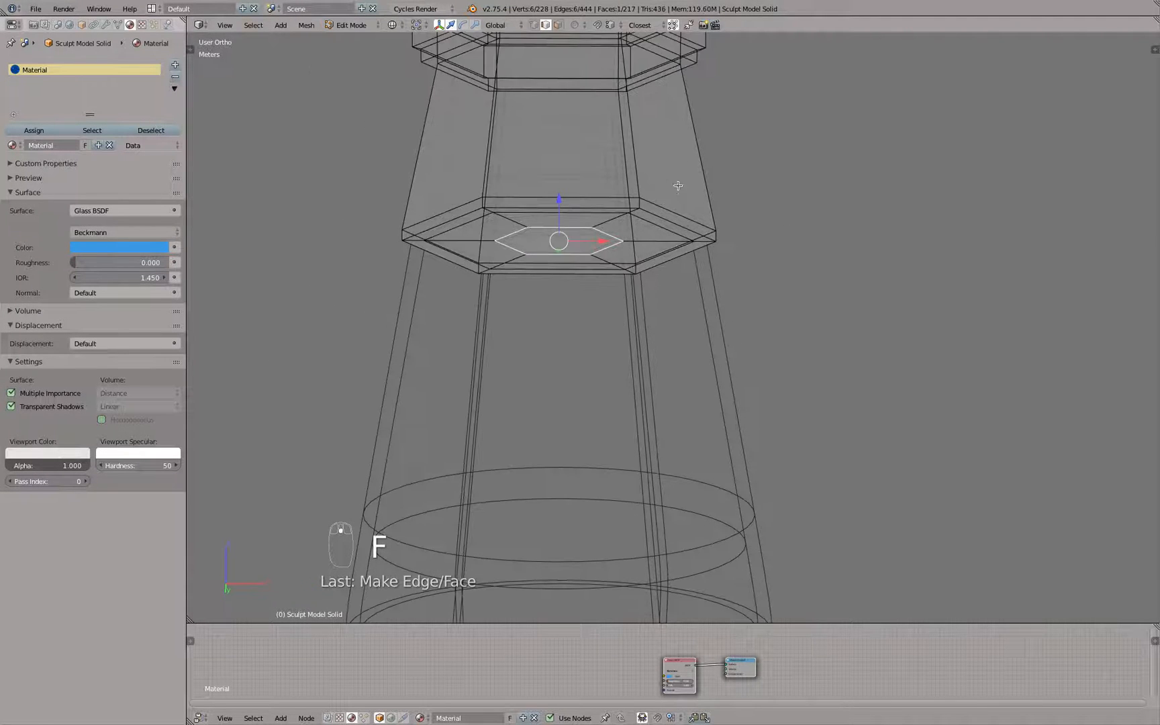
# Step: Leave Edit Mode and show the whole bottle in front view with solid shading
pyautogui.moveTo(678, 187); pyautogui.dragTo(668, 218, button='middle')
pyautogui.press('Tab')
pyautogui.press('KP_1')
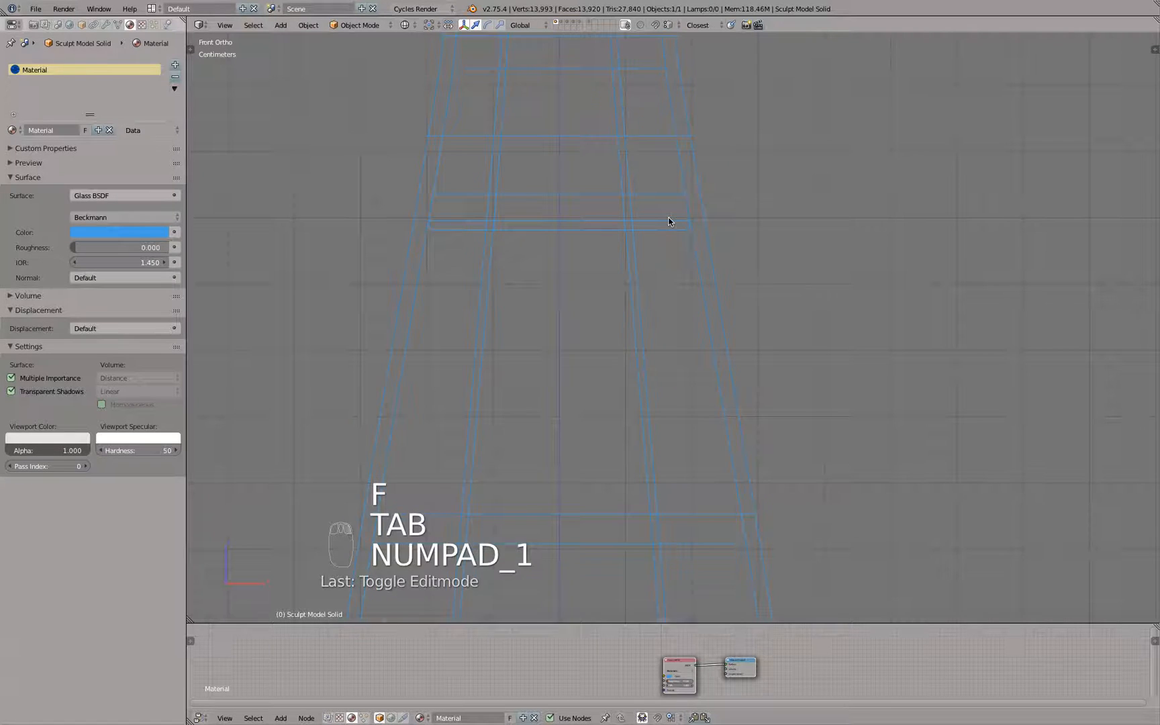
pyautogui.press('z')
pyautogui.press('z')
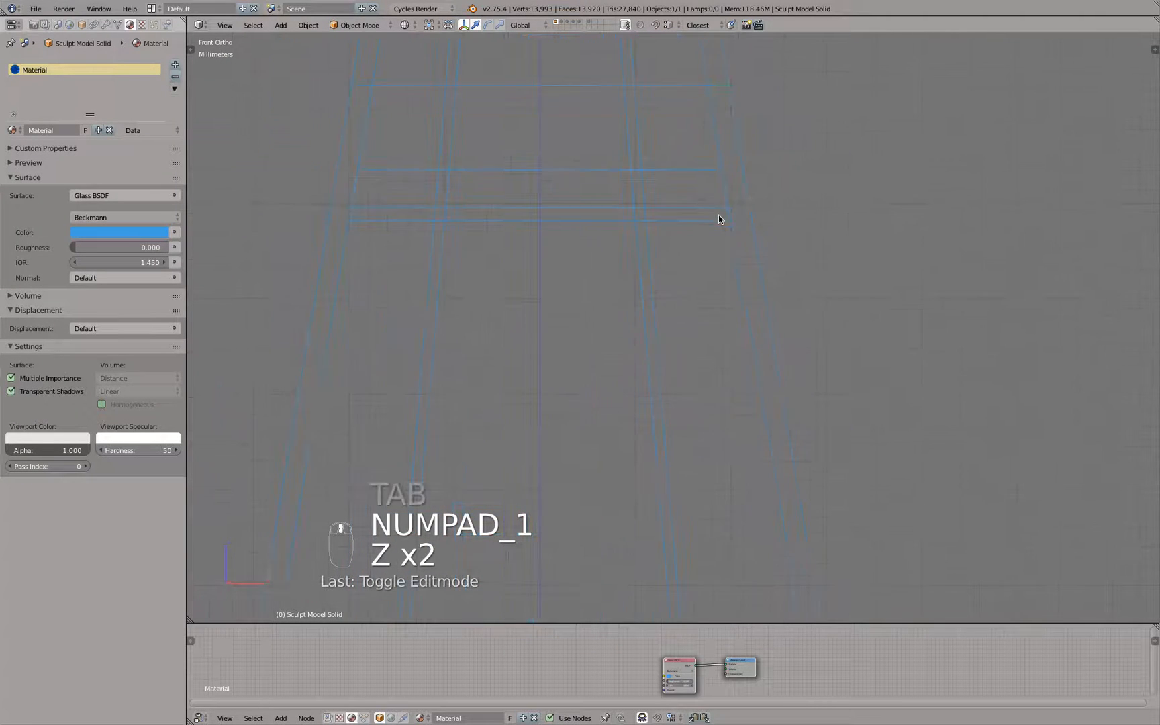
pyautogui.press('z')
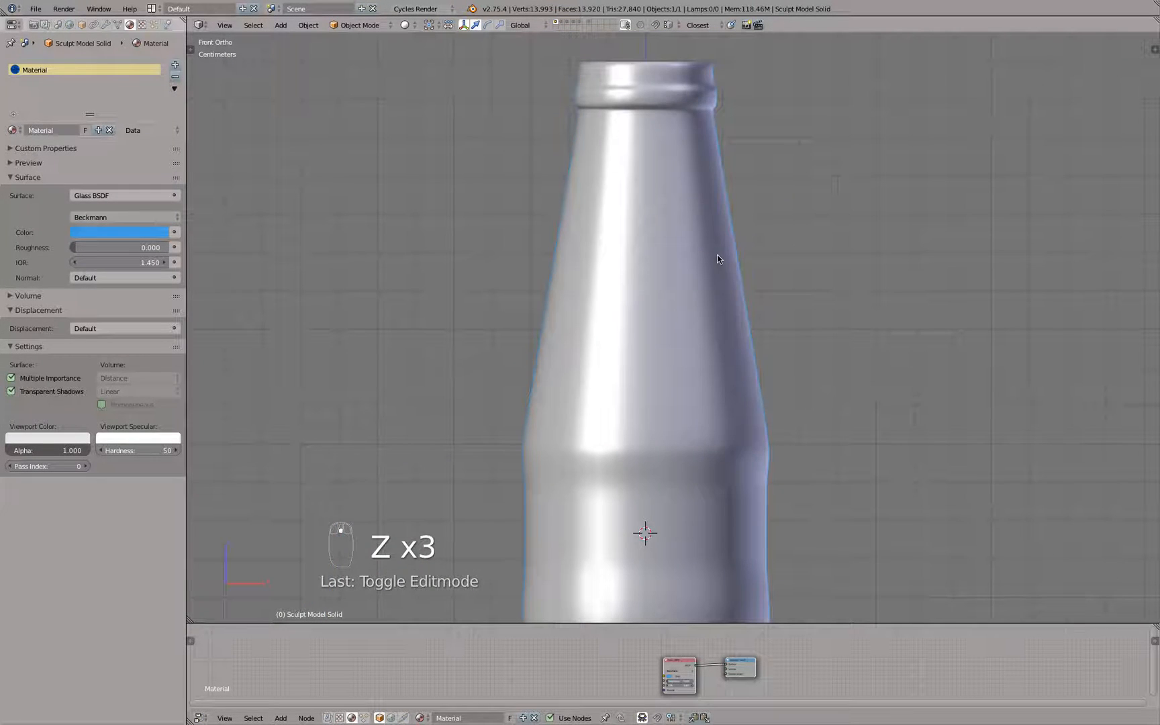
# Step: Select all faces of the narrow band and closing cap at the lower end of the visible neck piece
pyautogui.press('Tab')
pyautogui.scroll(5, 659, 210)
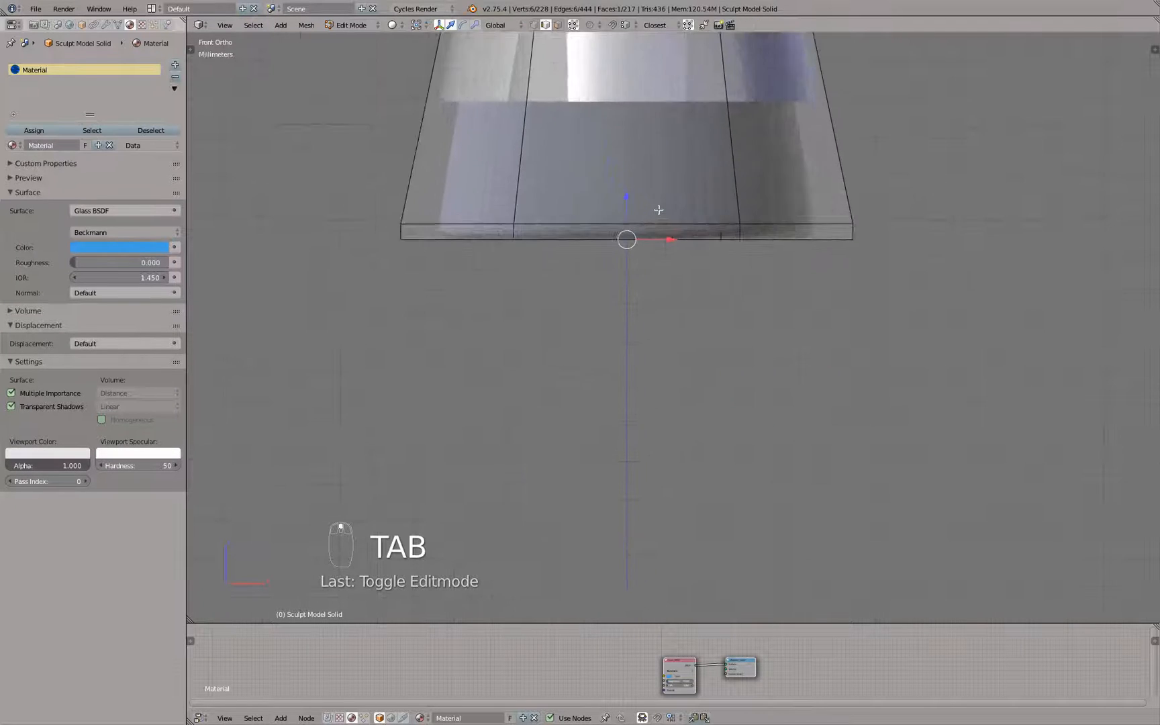
pyautogui.scroll(-4, 658, 212)
pyautogui.press('a')
pyautogui.press('a')
pyautogui.scroll(6, 605, 238)
pyautogui.moveTo(605, 239)
pyautogui.mouseDown(button='middle')
pyautogui.moveTo(605, 206)
pyautogui.moveTo(639, 205)
pyautogui.moveTo(624, 225)
pyautogui.mouseUp(button='middle')
pyautogui.press('KP_1')
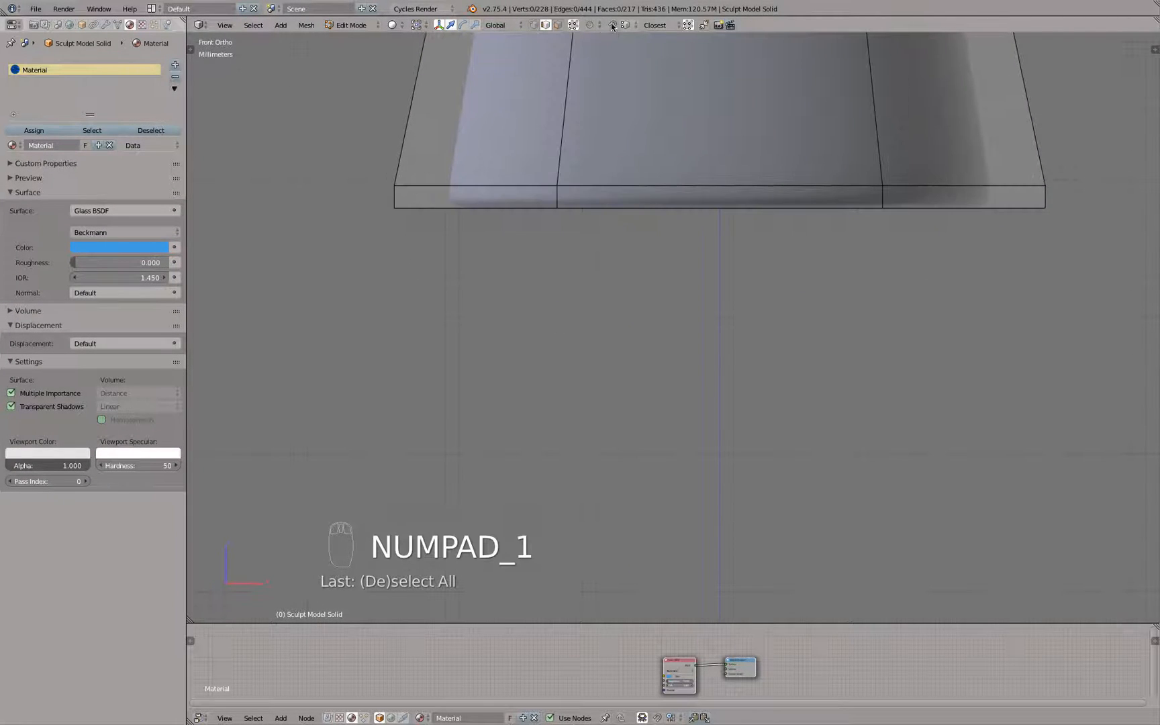
pyautogui.press('z')
pyautogui.scroll(-3, 601, 157)
pyautogui.press('b')
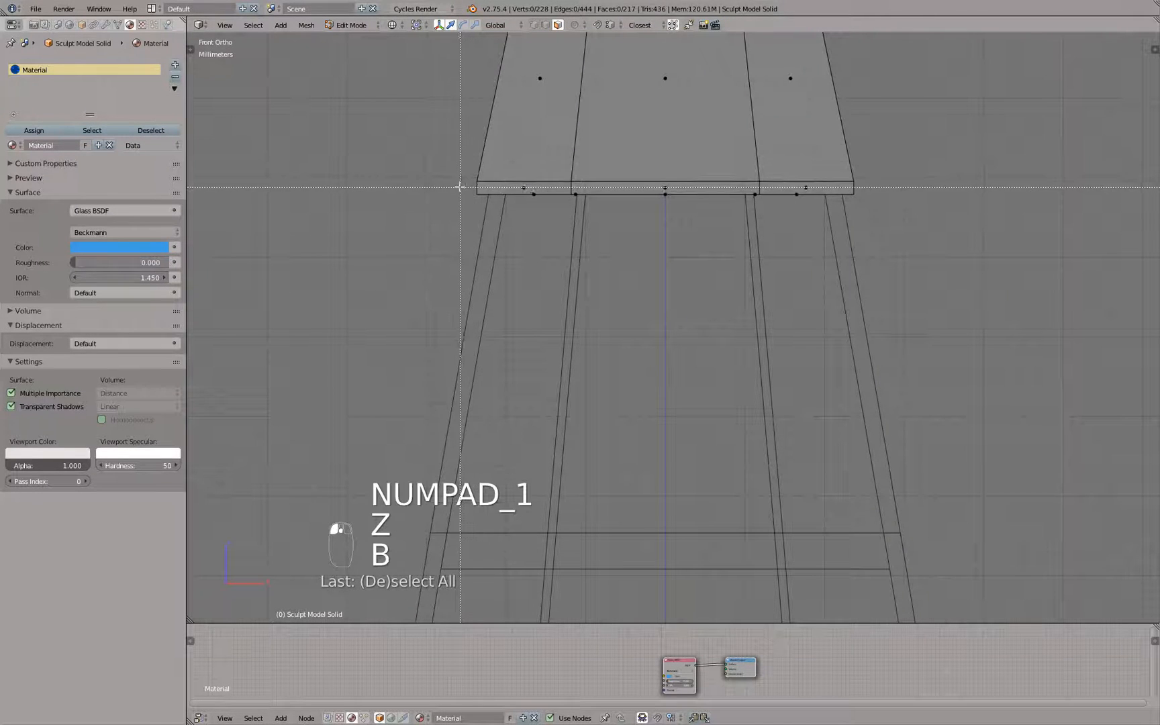
pyautogui.moveTo(457, 184); pyautogui.dragTo(994, 230)
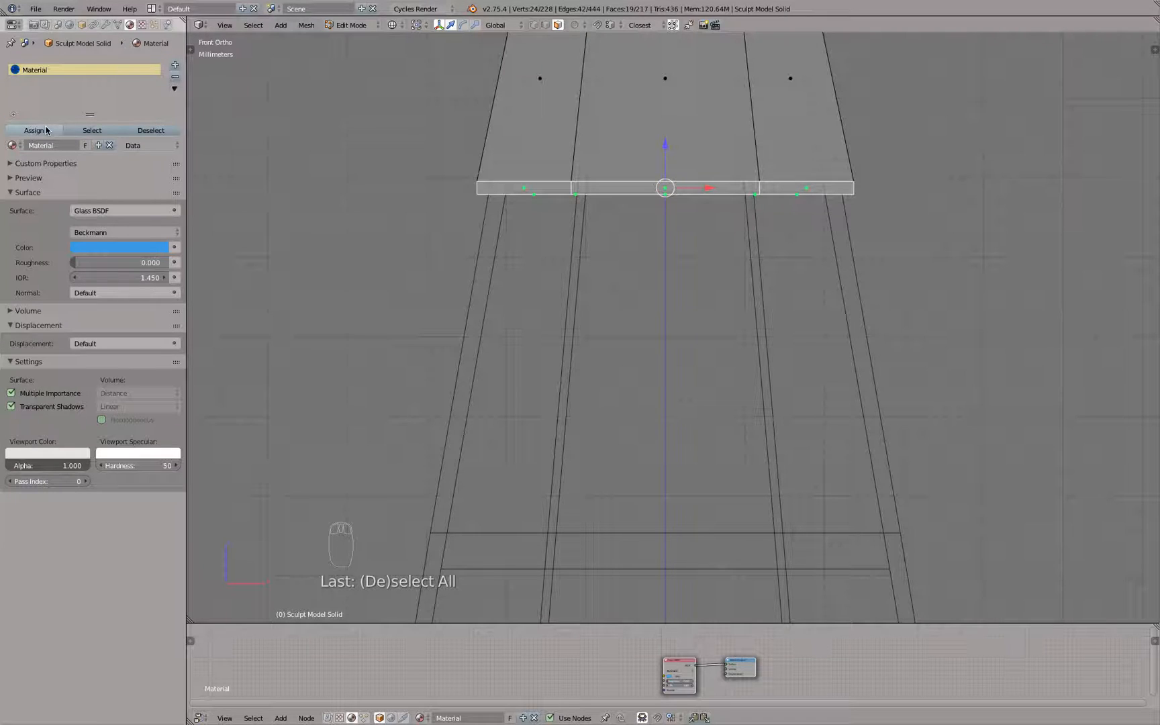
pyautogui.scroll(-1, 497, 161)
pyautogui.scroll(-3, 497, 161)
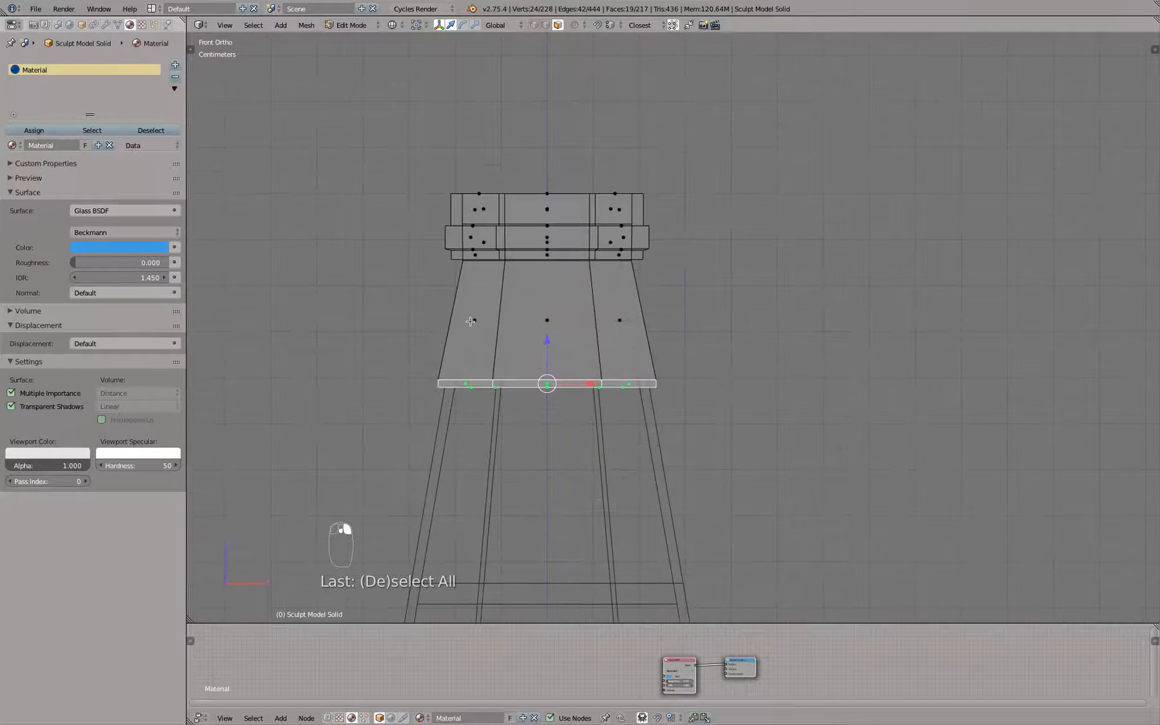
# Step: Return to Object Mode and rename the bottle's blue glass material as Fluid
pyautogui.press('Tab')
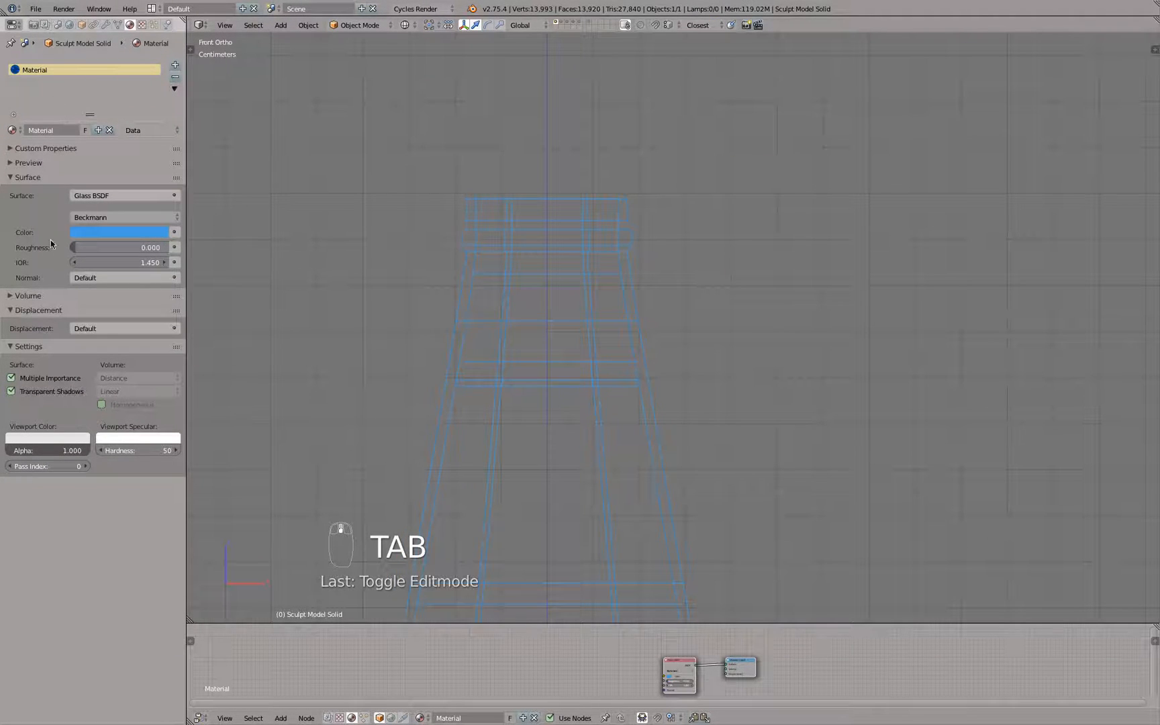
pyautogui.moveTo(430, 310); pyautogui.dragTo(500, 251, button='right')
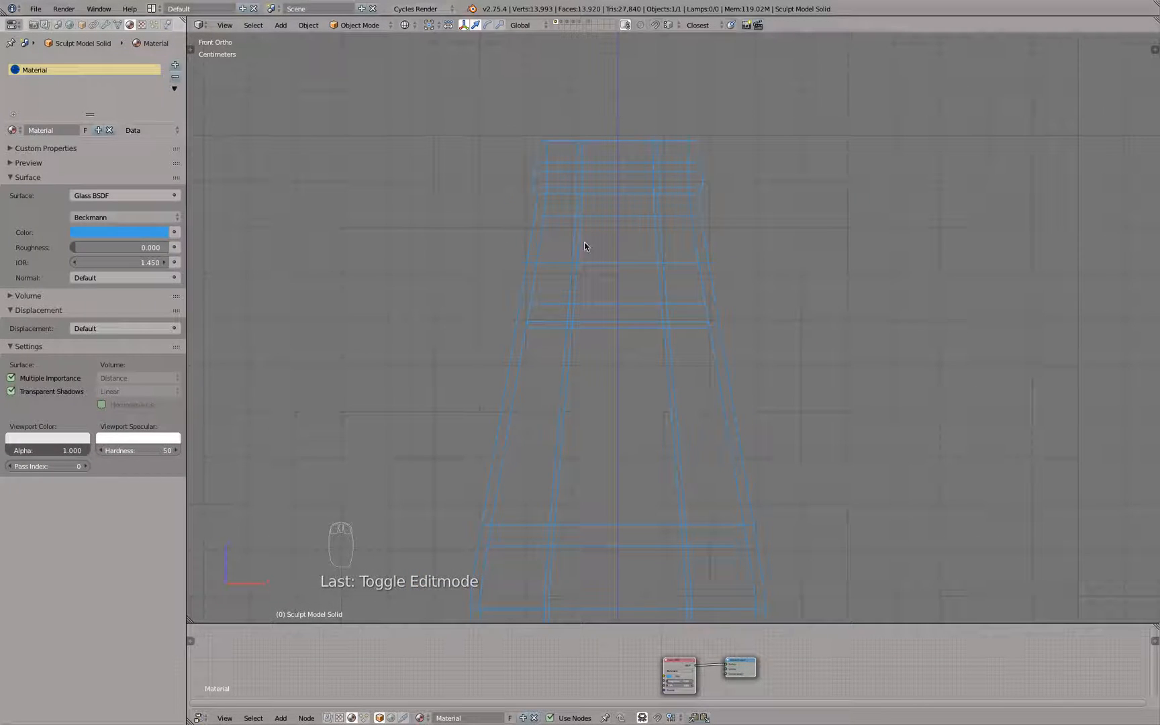
pyautogui.press('Tab')
pyautogui.press('Tab')
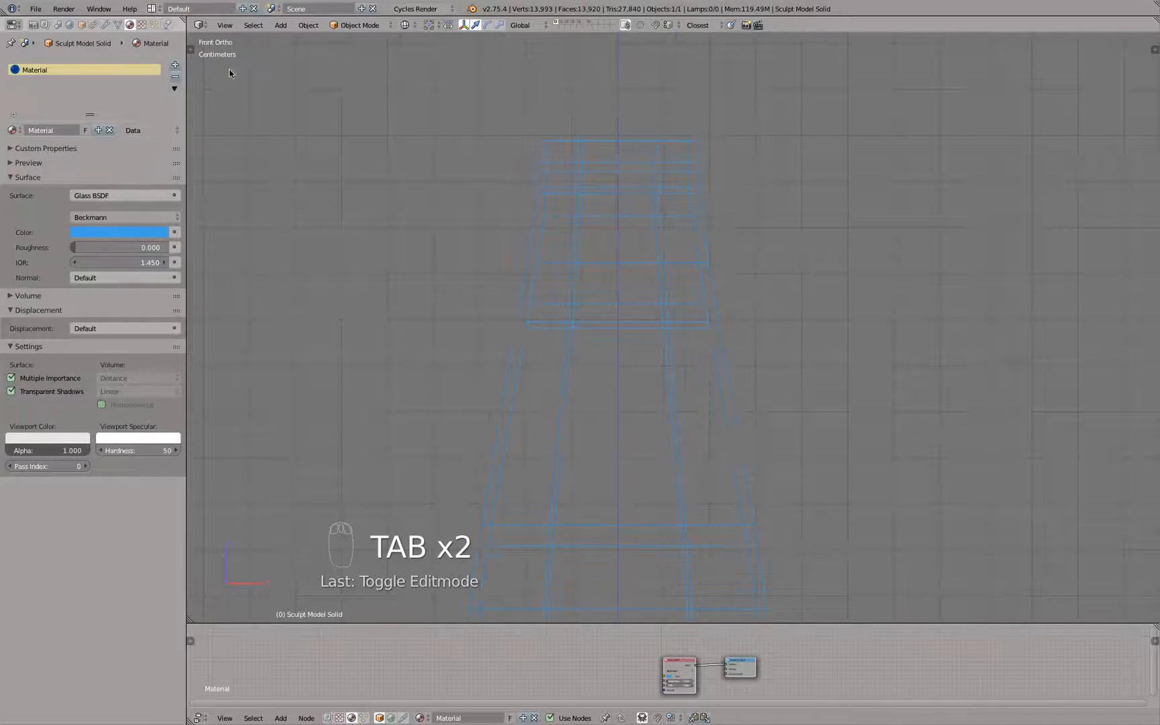
pyautogui.click(67, 131)
pyautogui.write('F')
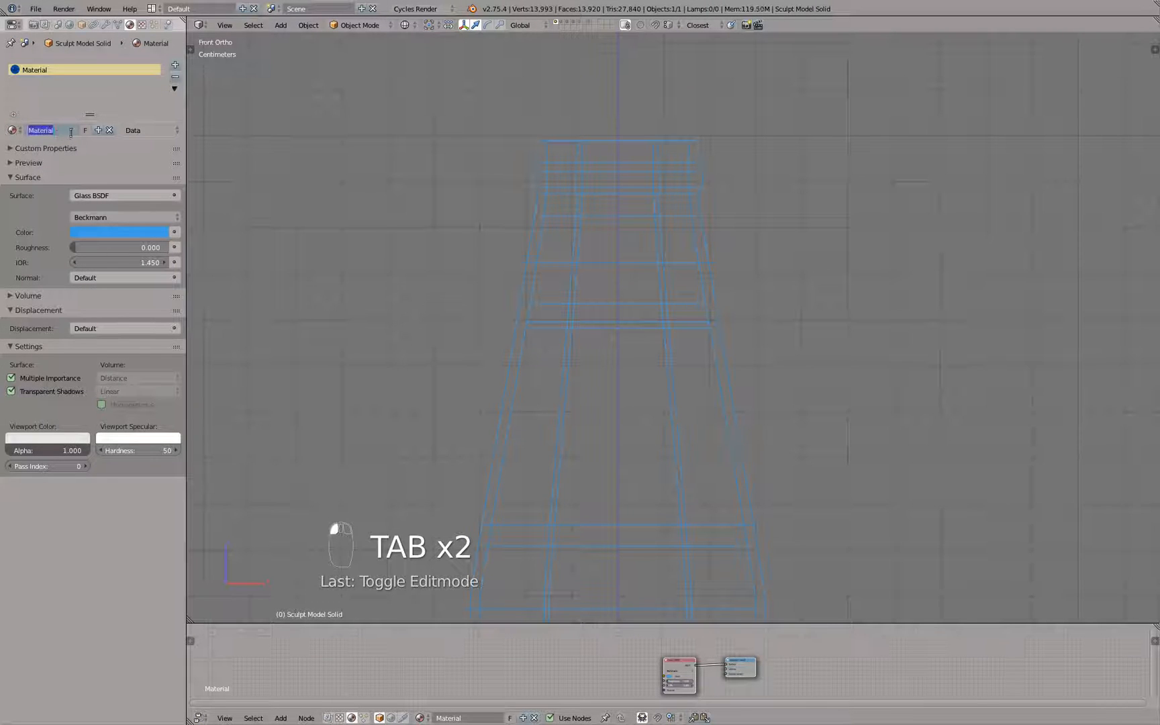
pyautogui.write('l')
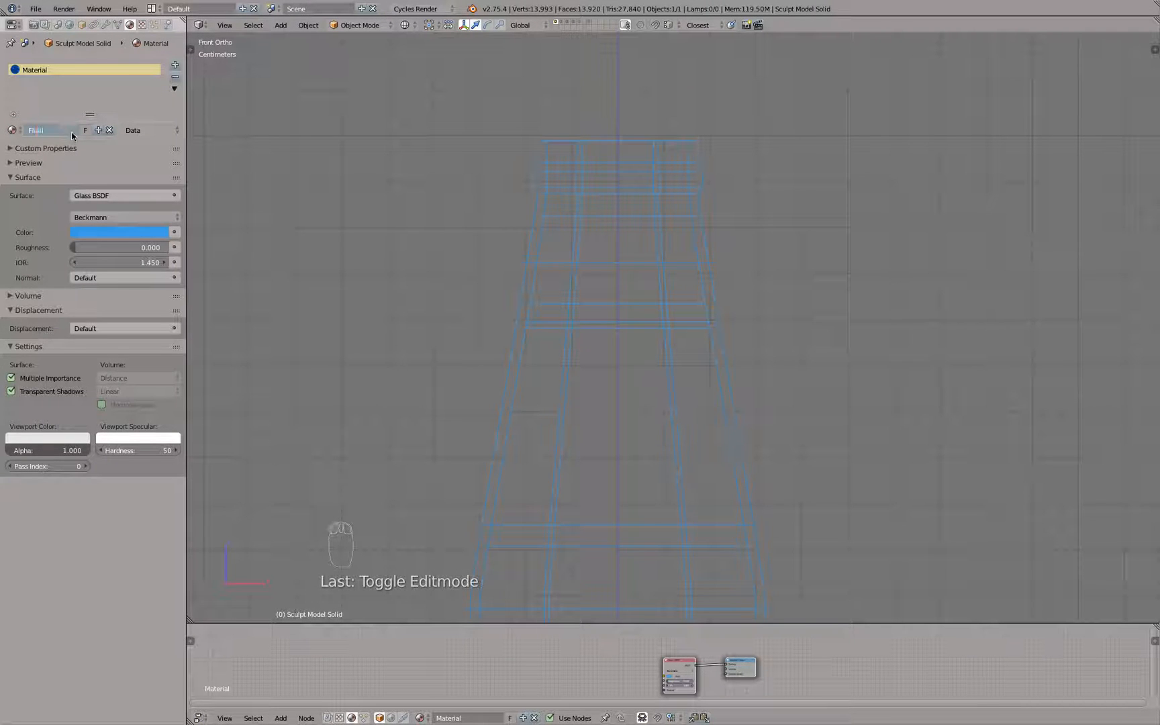
pyautogui.write('uid')
pyautogui.press('Return')
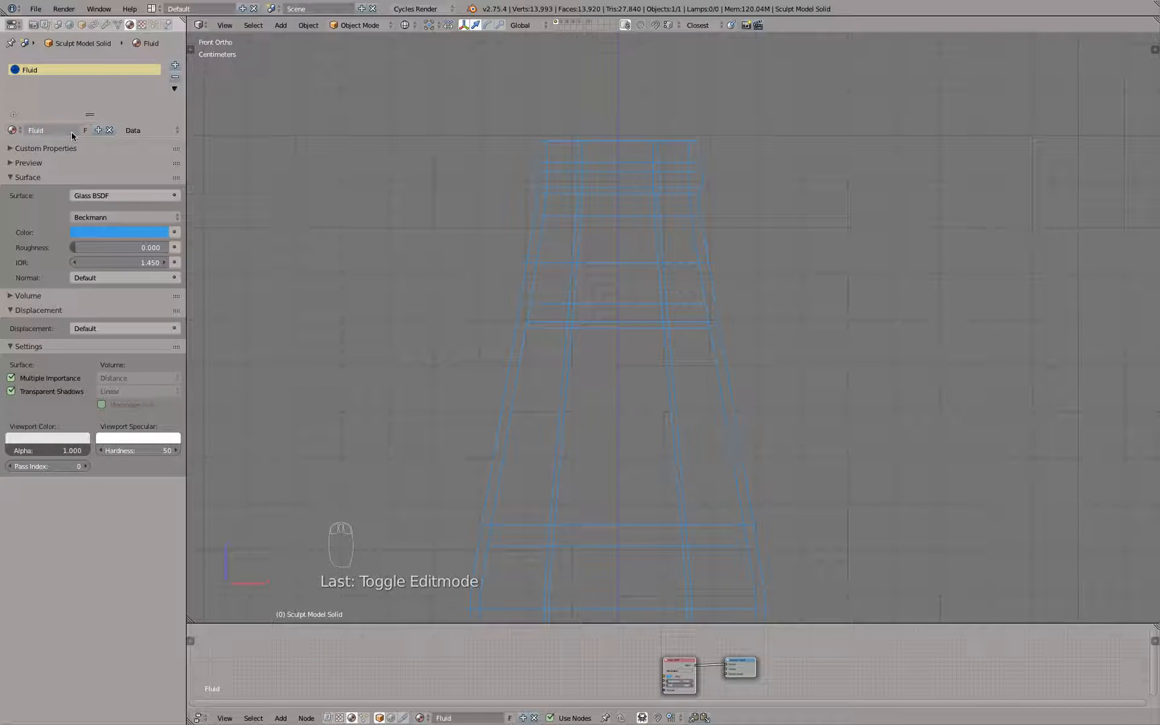
# Step: Add a second material slot to the bottle and link the existing Glass material to it
pyautogui.click(175, 66)
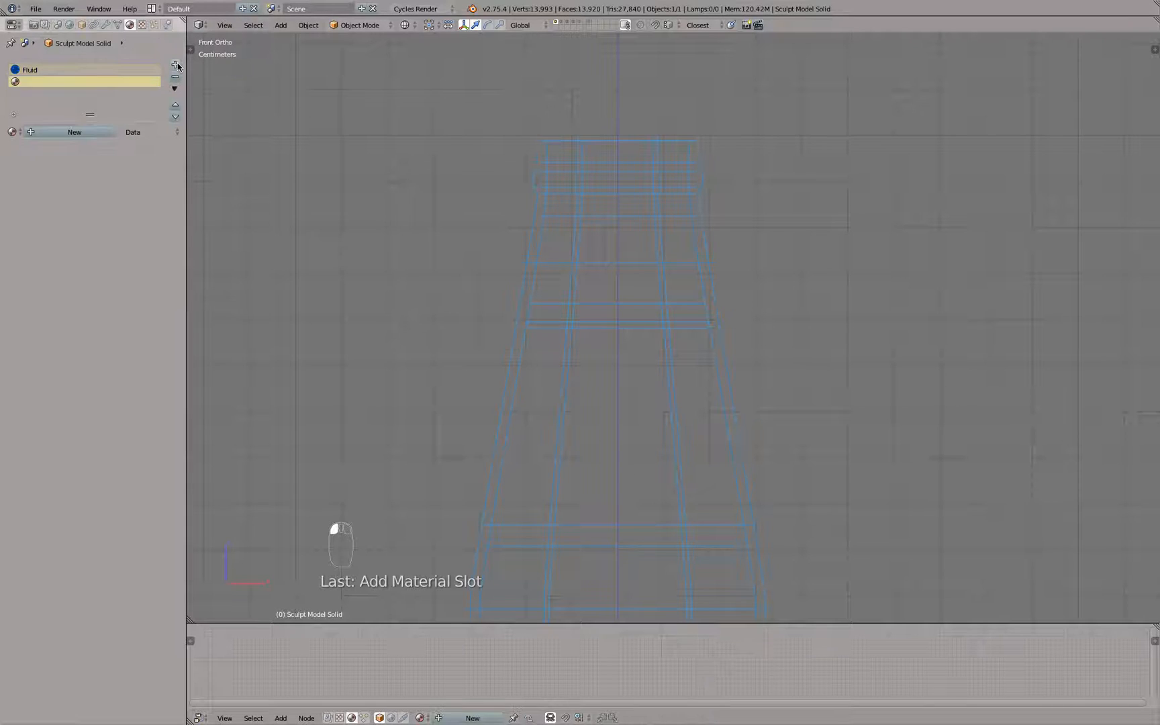
pyautogui.click(12, 131)
pyautogui.click(57, 215)
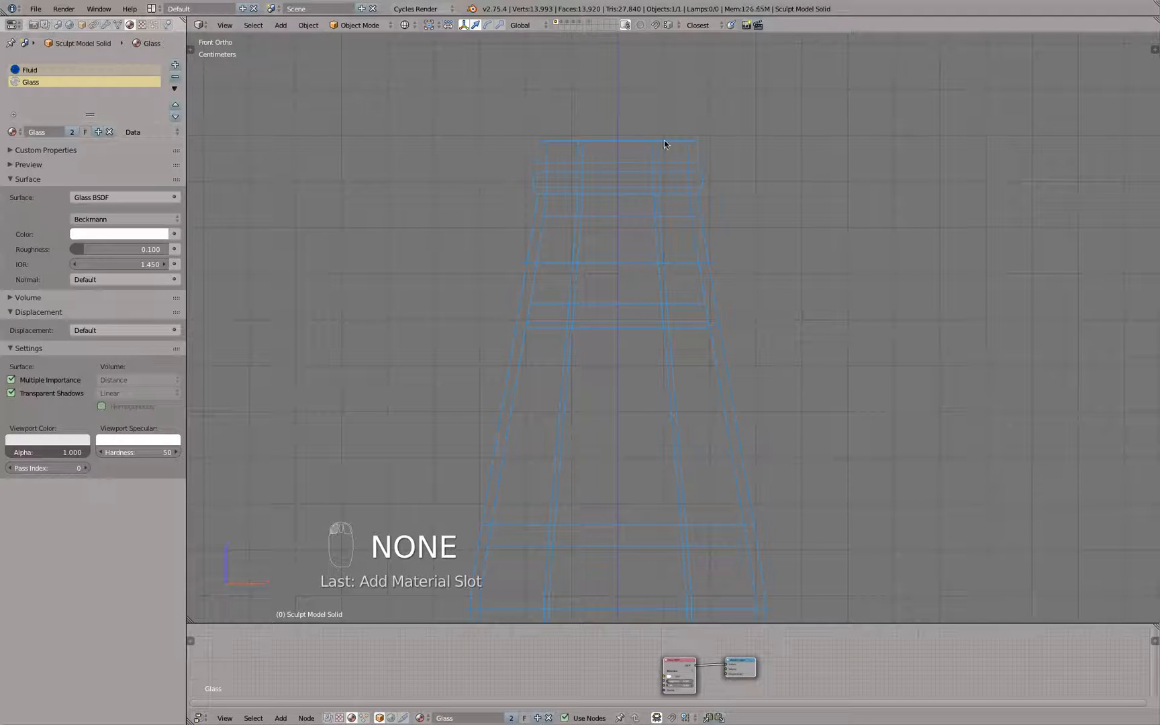
# Step: In Edit Mode, invert the face selection to the upper neck piece and assign the Glass material to it
pyautogui.click(78, 70)
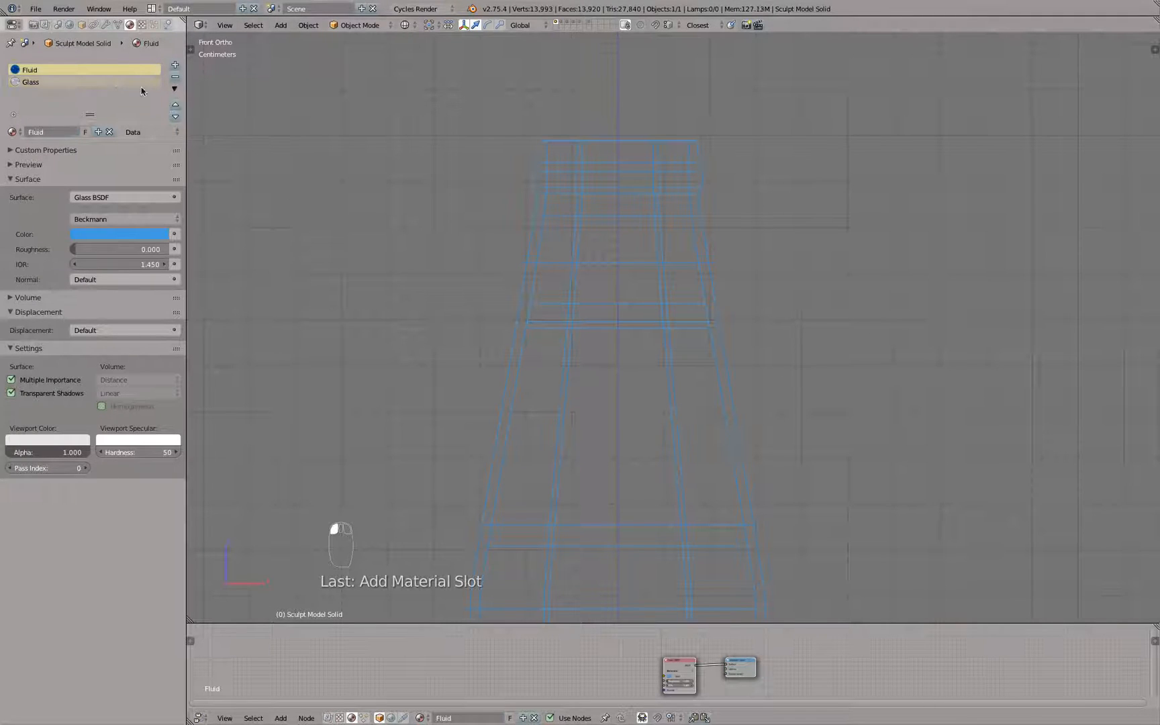
pyautogui.press('Tab')
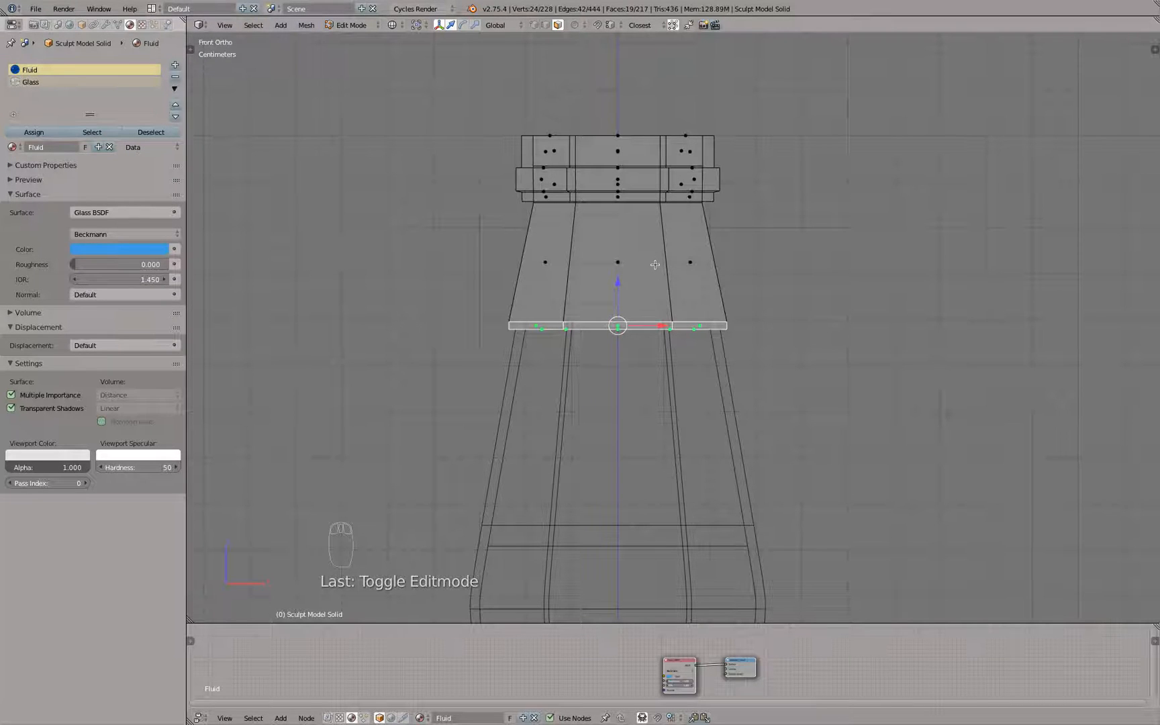
pyautogui.hotkey('ctrl', 'i')
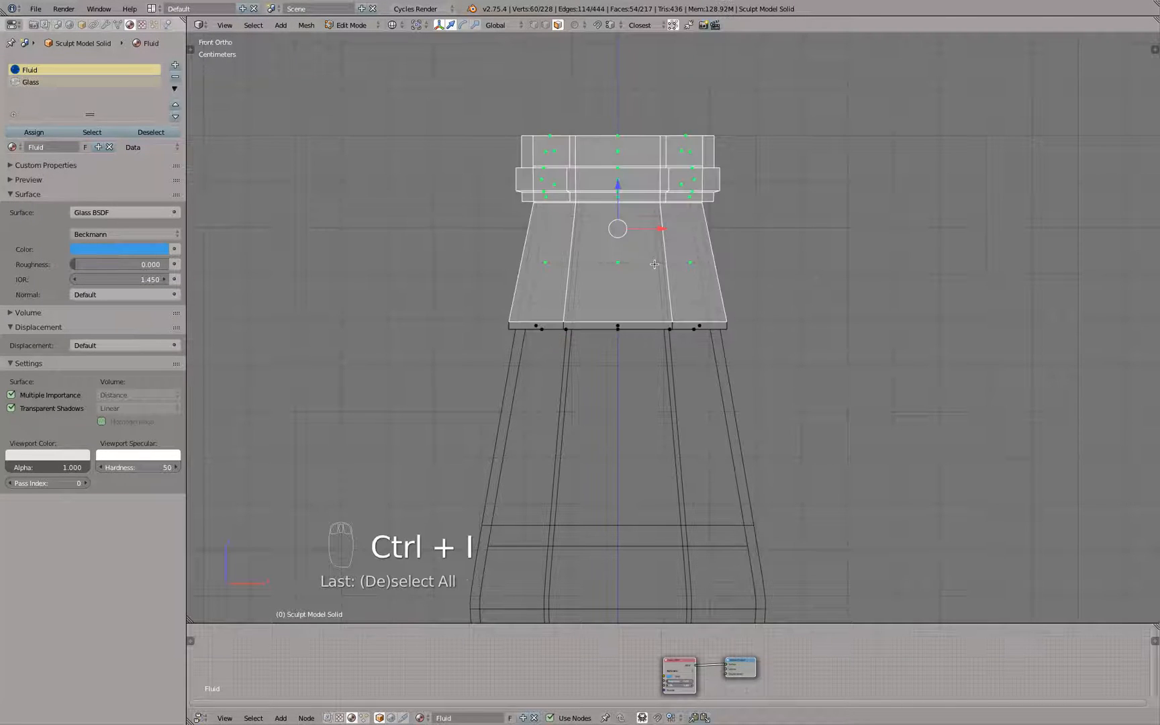
pyautogui.click(81, 83)
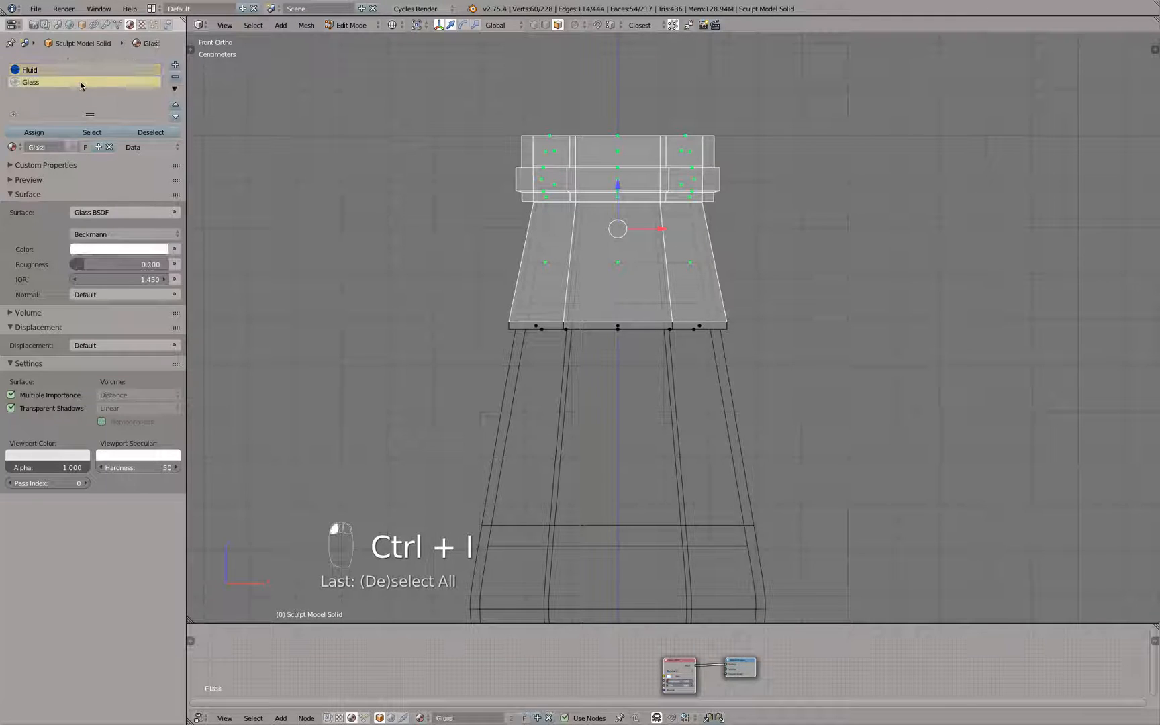
pyautogui.click(34, 133)
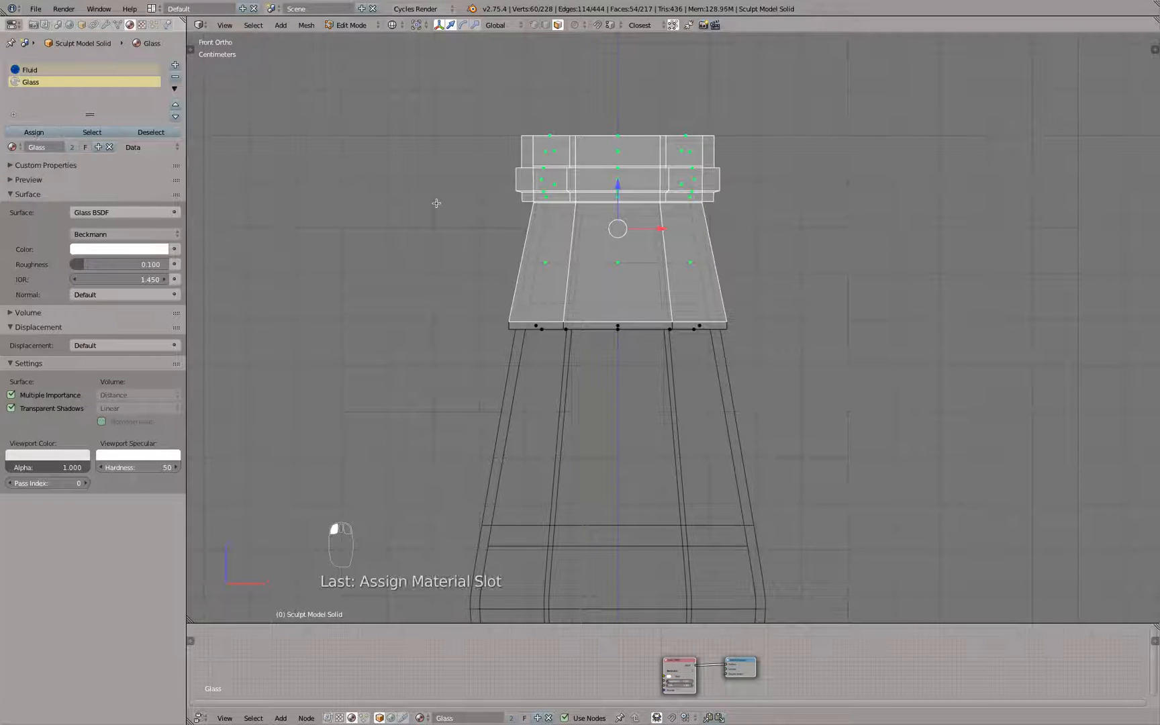
# Step: Set the Fluid material's viewport color to a saturated blue
pyautogui.click(70, 455)
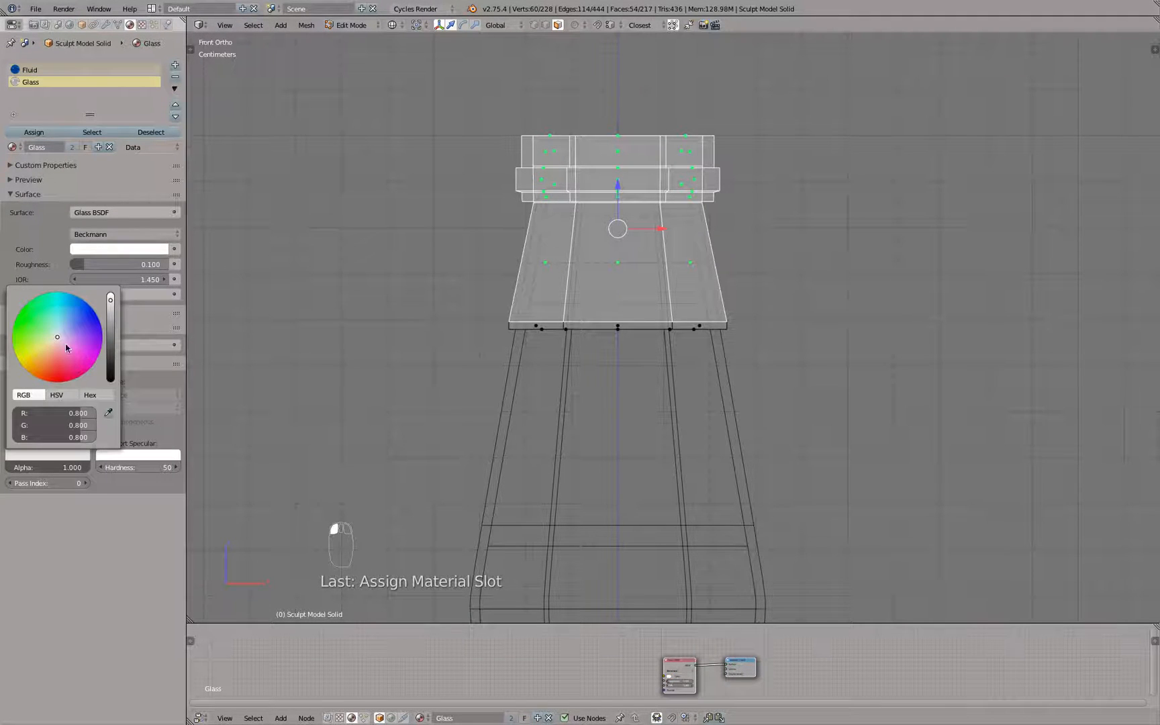
pyautogui.click(110, 72)
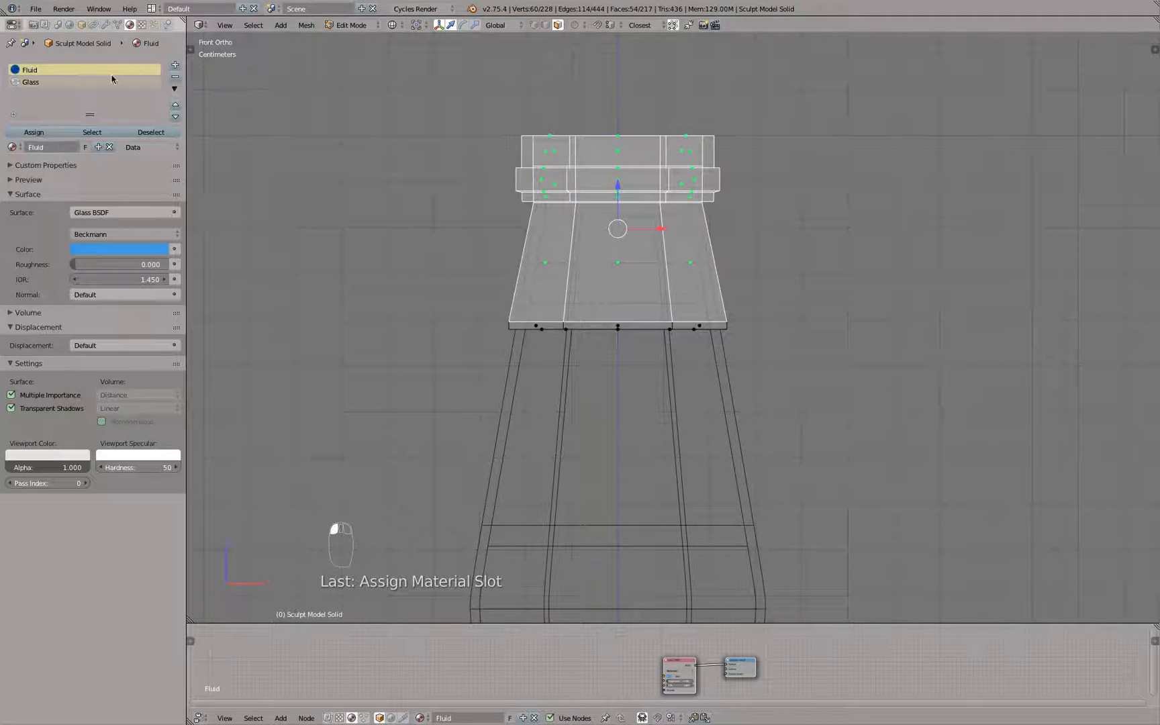
pyautogui.click(55, 456)
pyautogui.moveTo(73, 322); pyautogui.dragTo(79, 300)
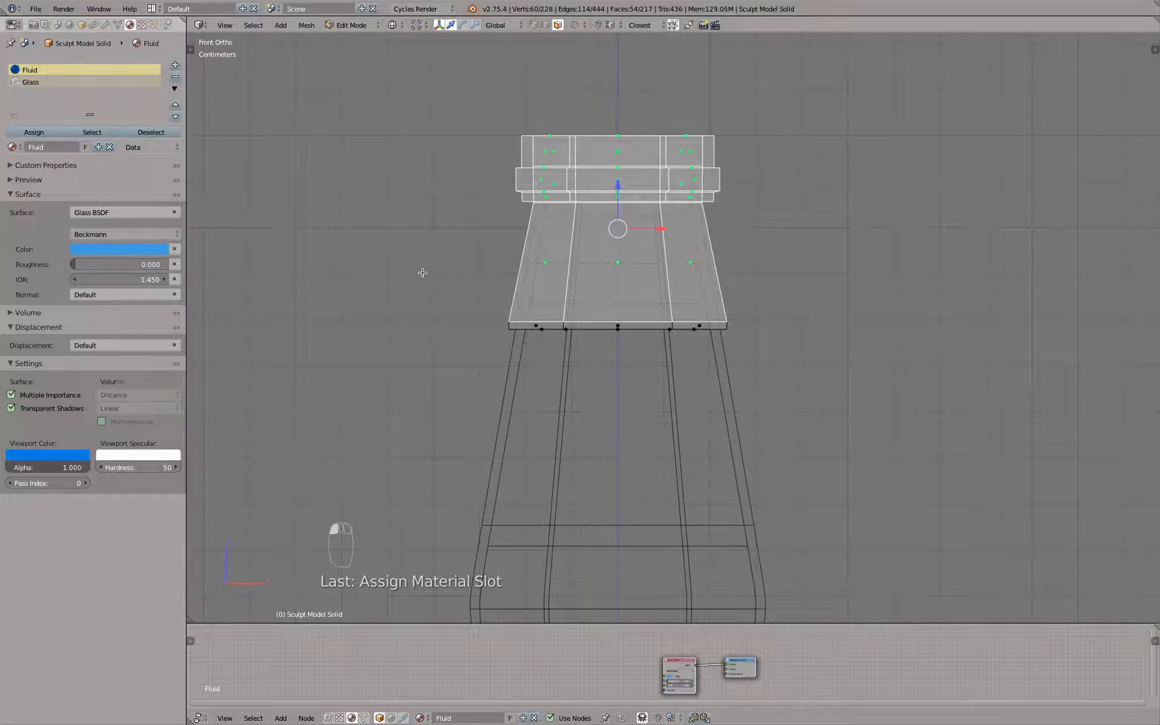
# Step: Deselect all faces and show the neck piece with solid shading in front view
pyautogui.press('z')
pyautogui.press('a')
pyautogui.scroll(-1, 458, 254)
pyautogui.scroll(1, 633, 286)
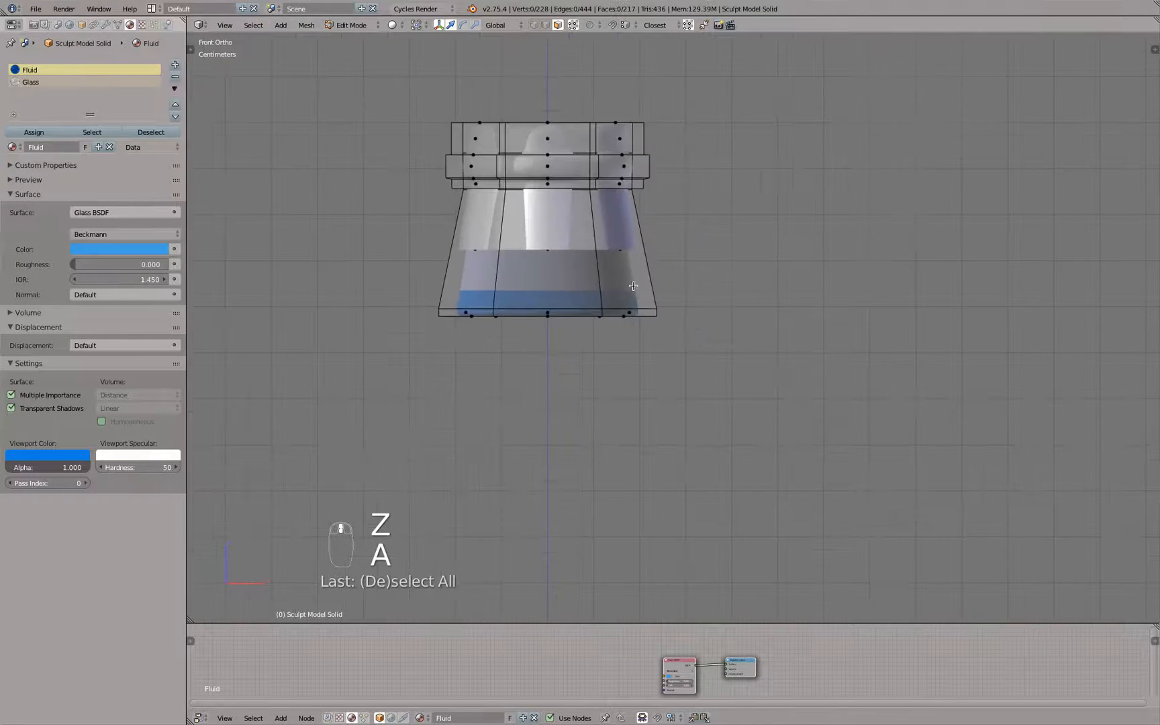
pyautogui.moveTo(633, 286)
pyautogui.mouseDown(button='middle')
pyautogui.moveTo(531, 499)
pyautogui.moveTo(585, 350)
pyautogui.moveTo(628, 278)
pyautogui.mouseUp(button='middle')
pyautogui.press('KP_1')
pyautogui.scroll(5, 536, 282)
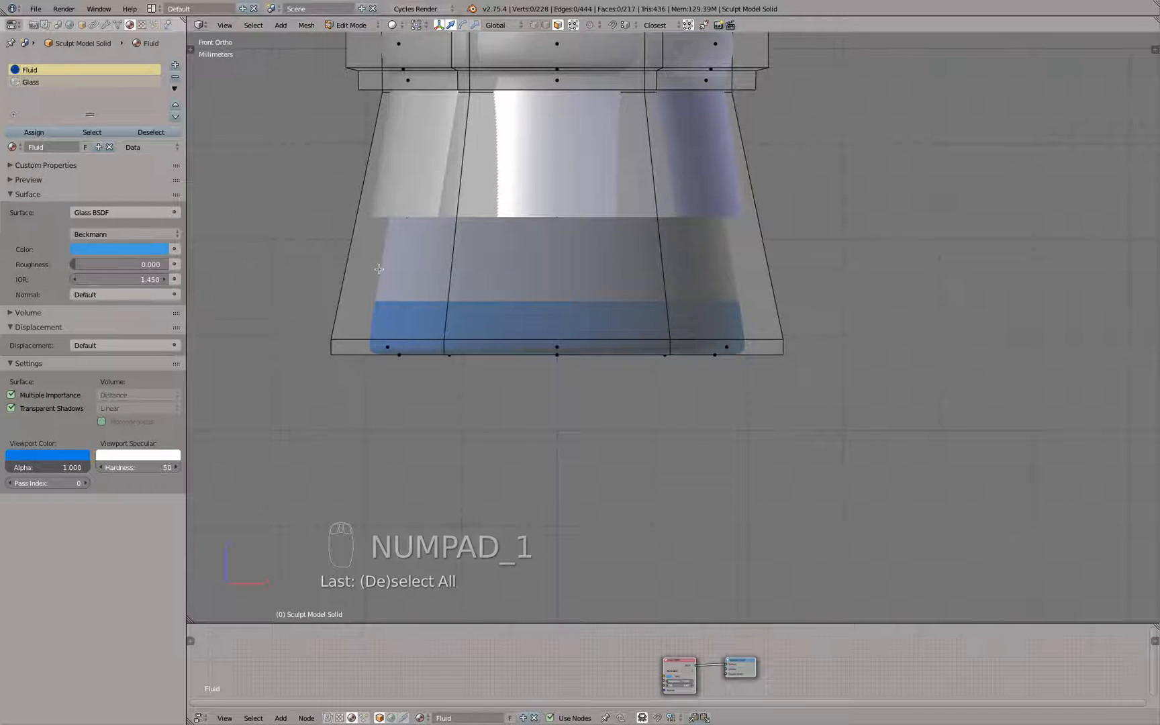
# Step: Cut an edge loop around the tapered neck wall and slide it down close above the lower band
pyautogui.hotkey('ctrl', 'r')
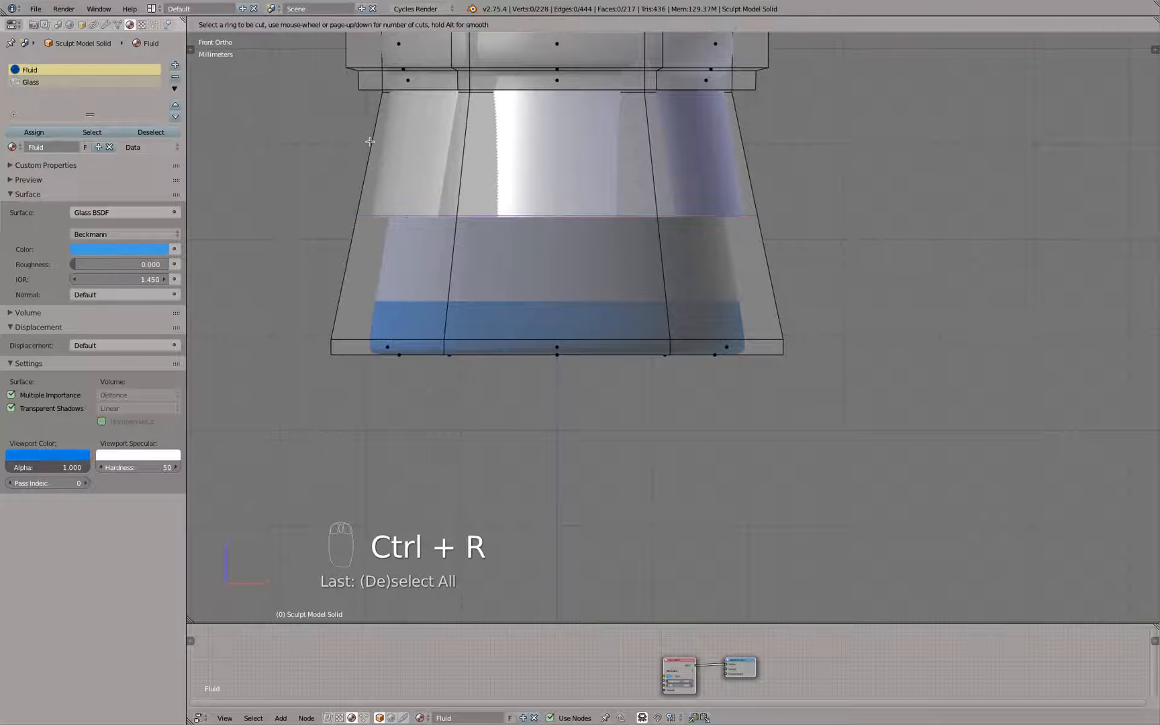
pyautogui.click(356, 256)
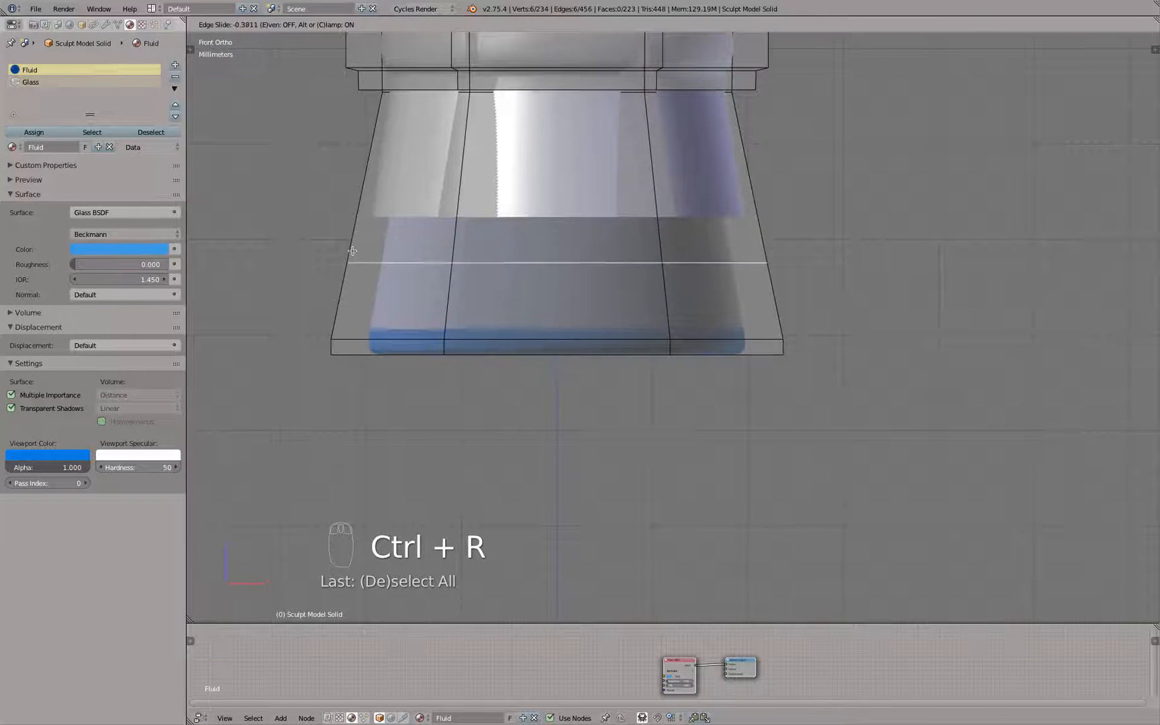
pyautogui.click(342, 306)
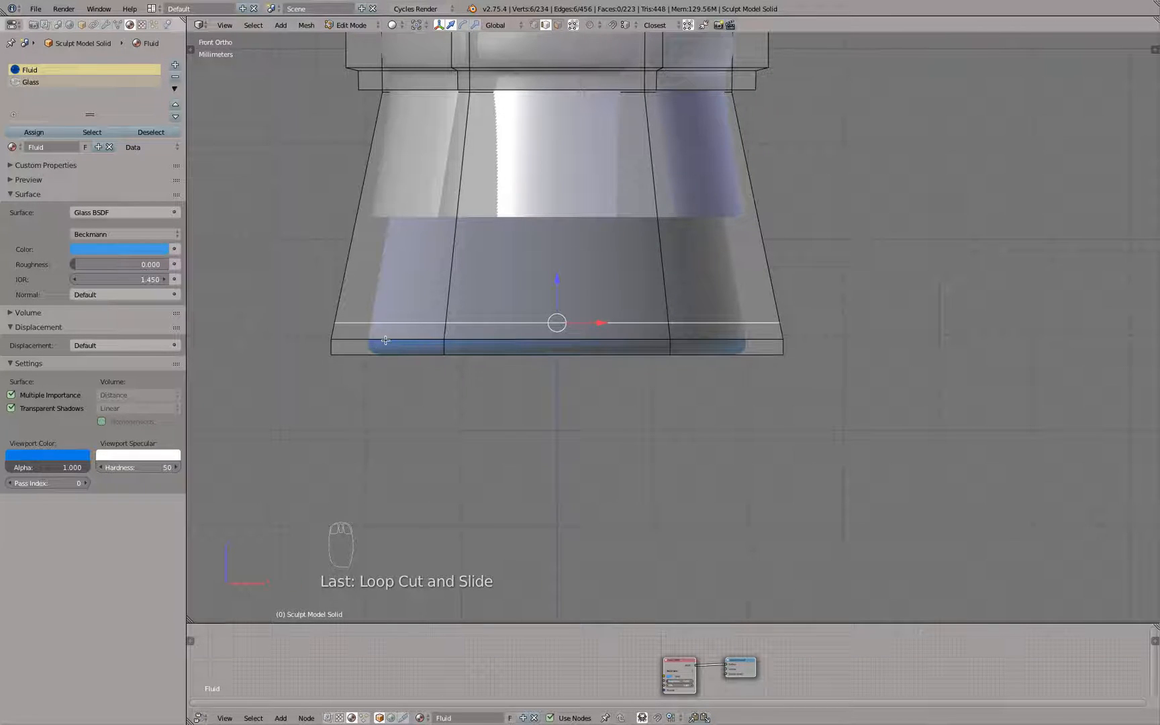
pyautogui.scroll(-4, 342, 269)
pyautogui.scroll(3, 339, 267)
pyautogui.scroll(-3, 339, 266)
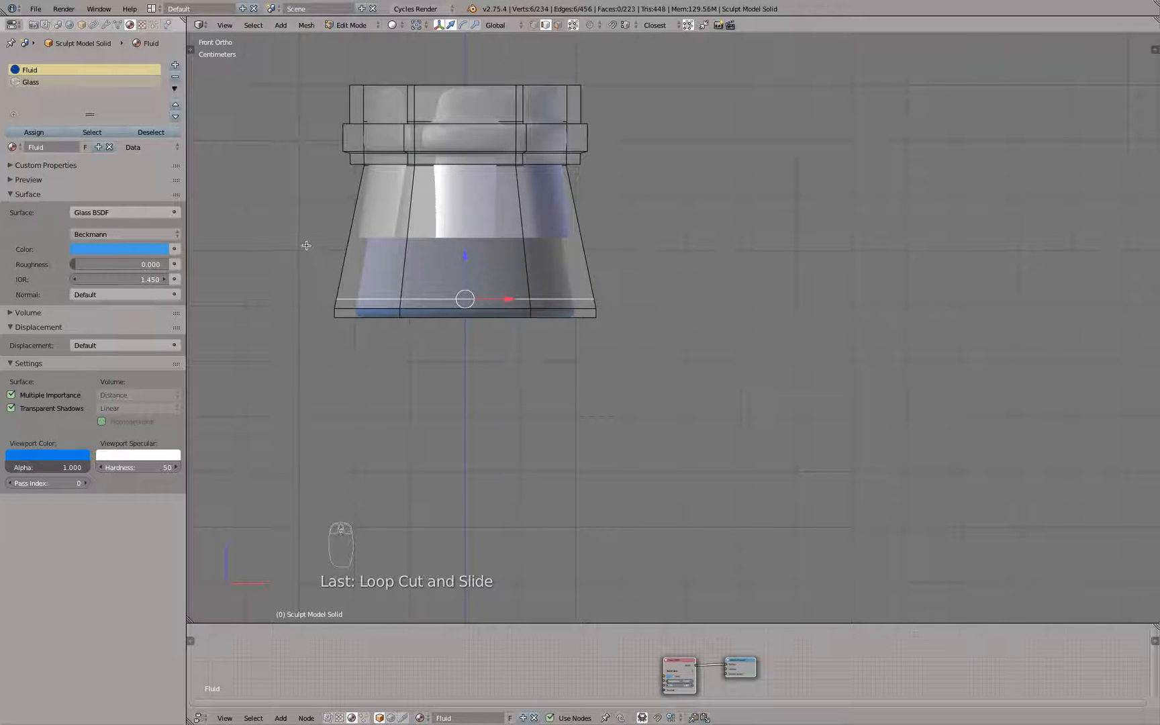
pyautogui.scroll(1, 306, 245)
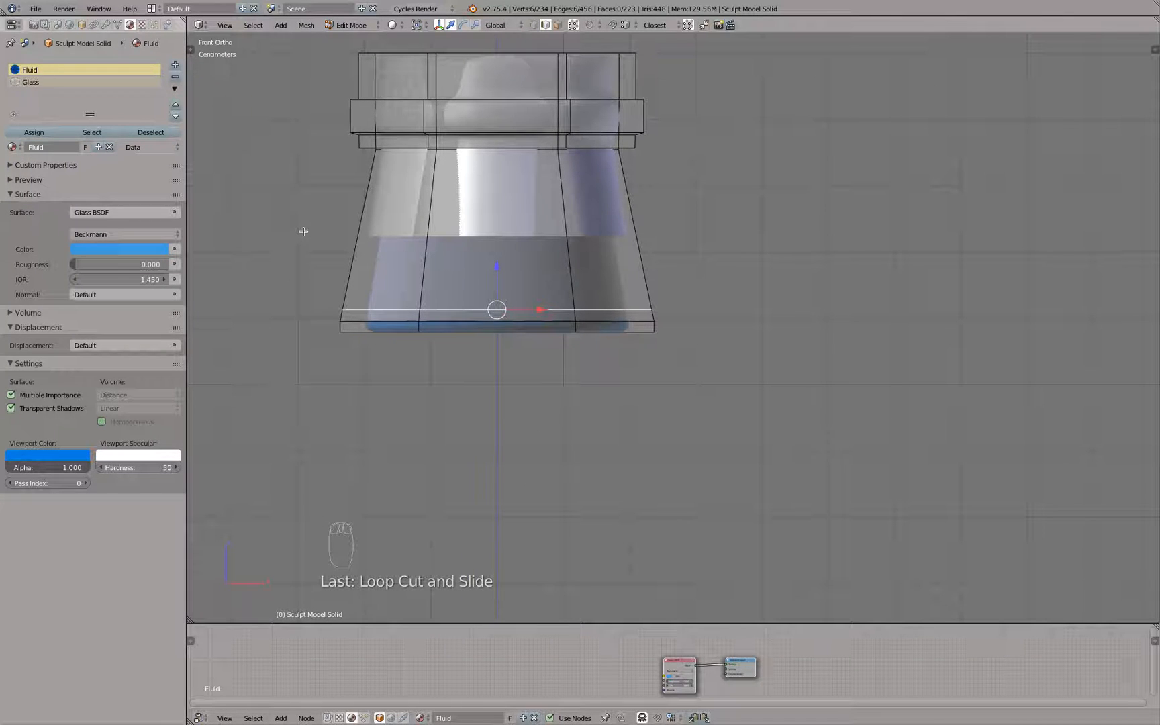
# Step: Reveal the hidden bottle geometry, clear the selection, and view the complete bottle in Object Mode
pyautogui.hotkey('alt', 'h')
pyautogui.press('a')
pyautogui.scroll(-4, 430, 427)
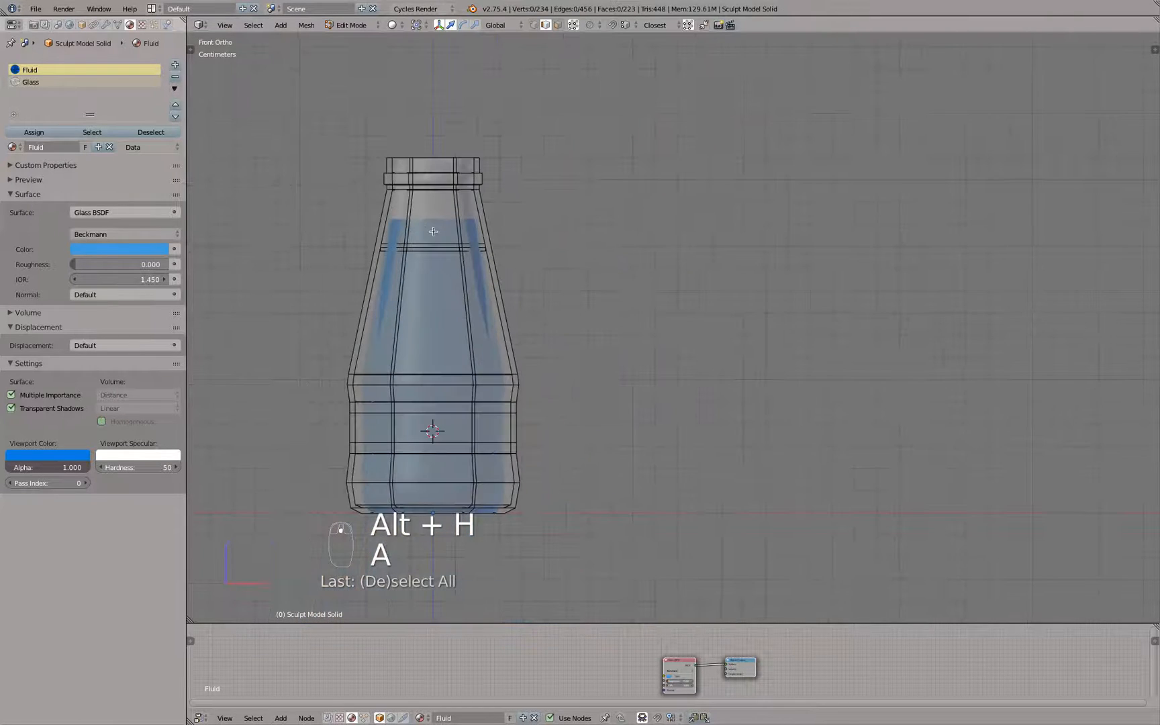
pyautogui.moveTo(429, 427); pyautogui.dragTo(368, 251, button='middle')
pyautogui.press('Tab')
pyautogui.scroll(5, 539, 254)
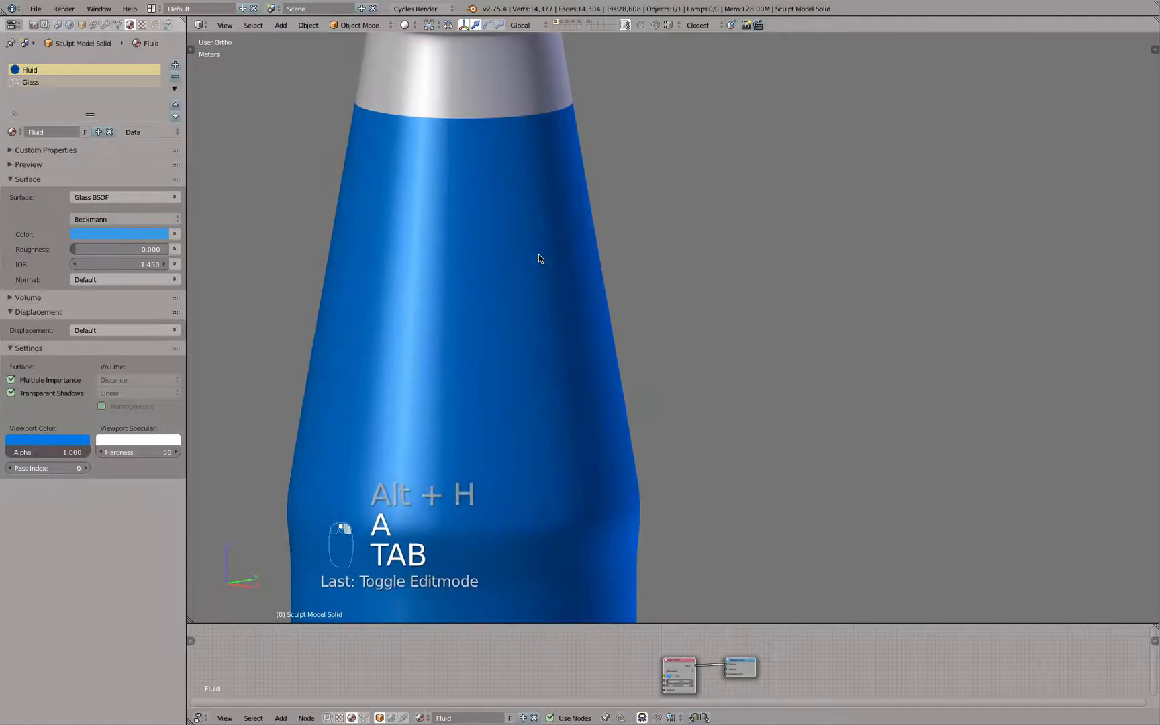
pyautogui.scroll(-5, 538, 254)
# Step: In Edit Mode, select the outer wall's tapered face loop and apply the Subdivision Surface modifier to the editing cage
pyautogui.press('Tab')
pyautogui.scroll(5, 419, 241)
pyautogui.scroll(-5, 419, 240)
pyautogui.scroll(3, 419, 239)
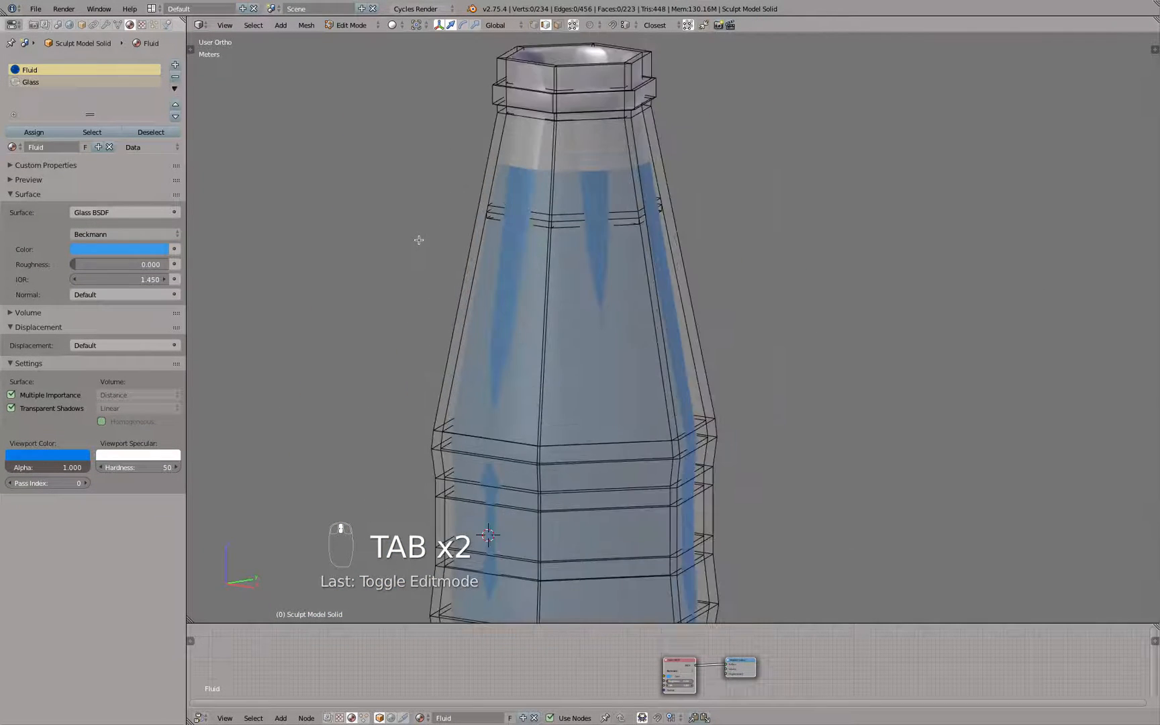
pyautogui.scroll(-3, 419, 239)
pyautogui.click(558, 25)
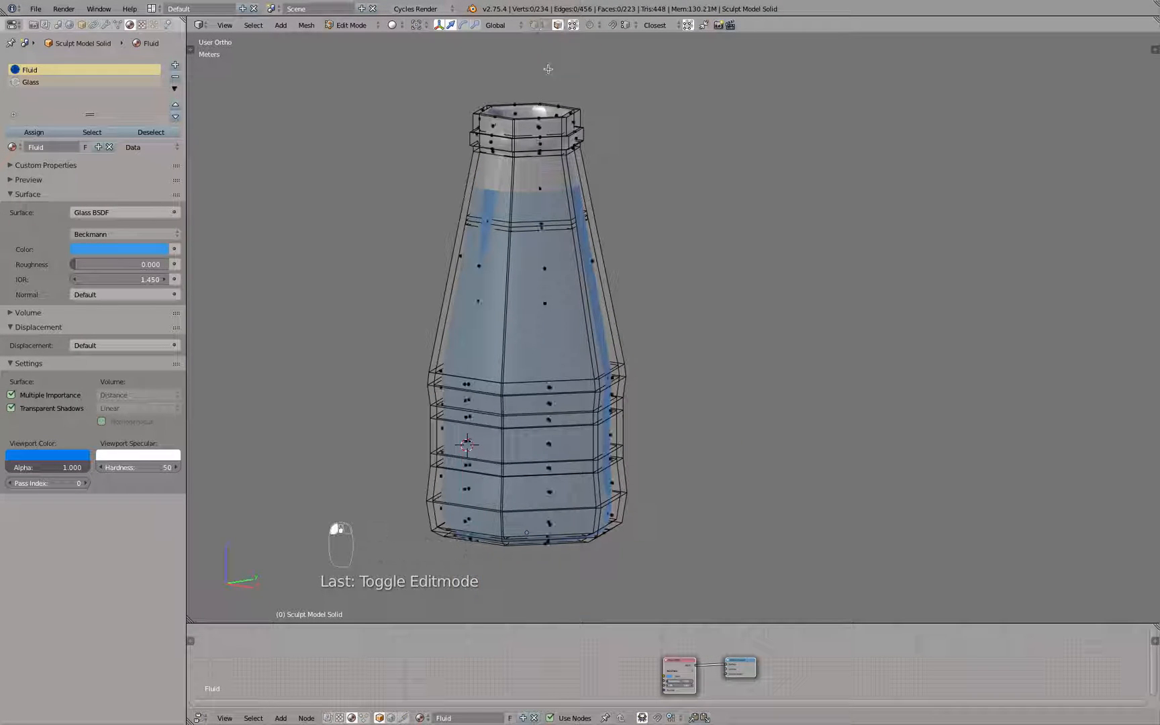
pyautogui.keyDown('alt'); pyautogui.rightClick(450, 258); pyautogui.keyUp('alt')
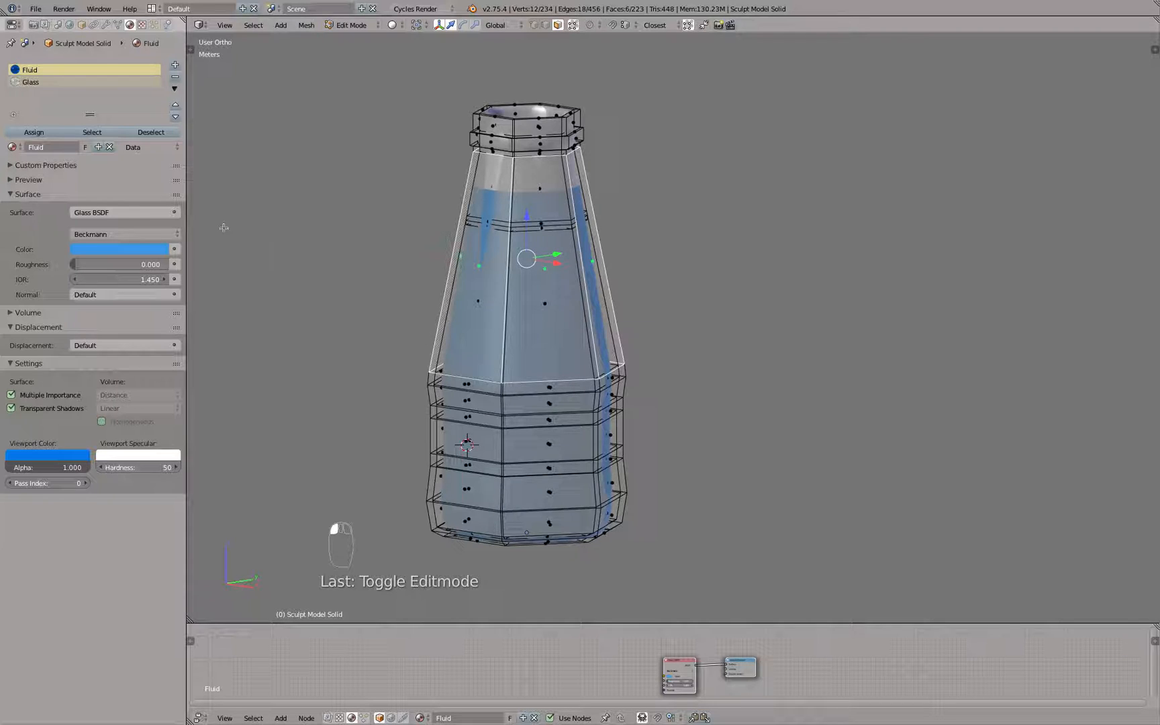
pyautogui.click(106, 25)
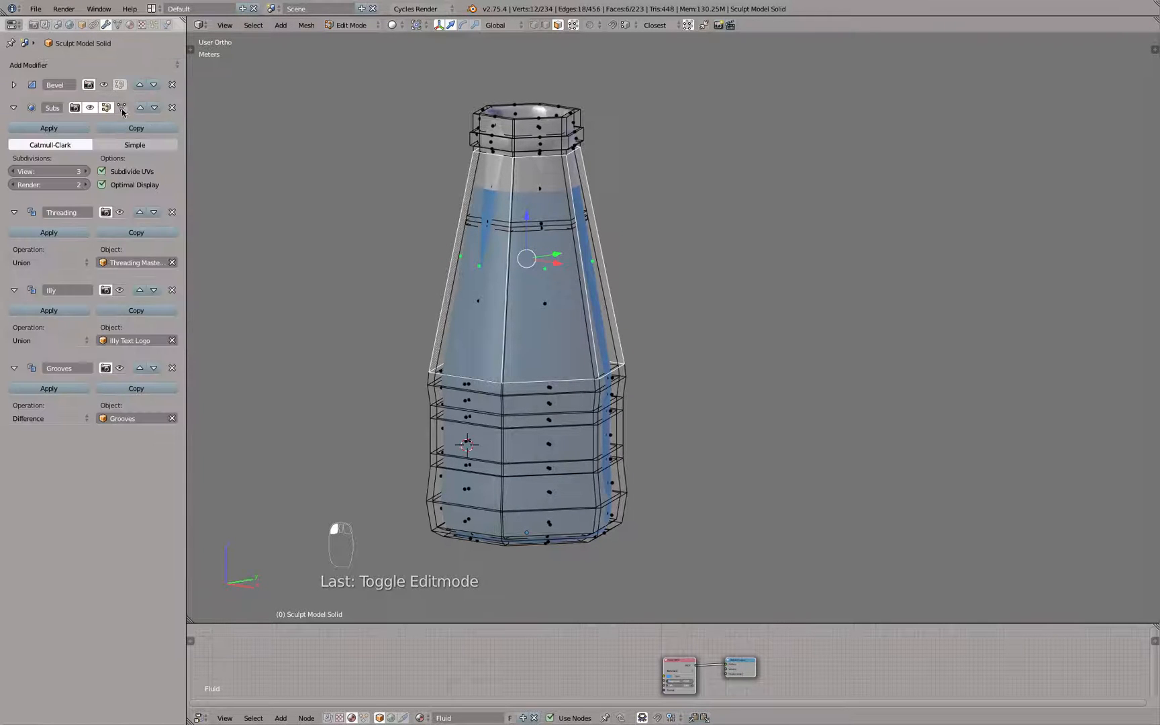
pyautogui.click(122, 108)
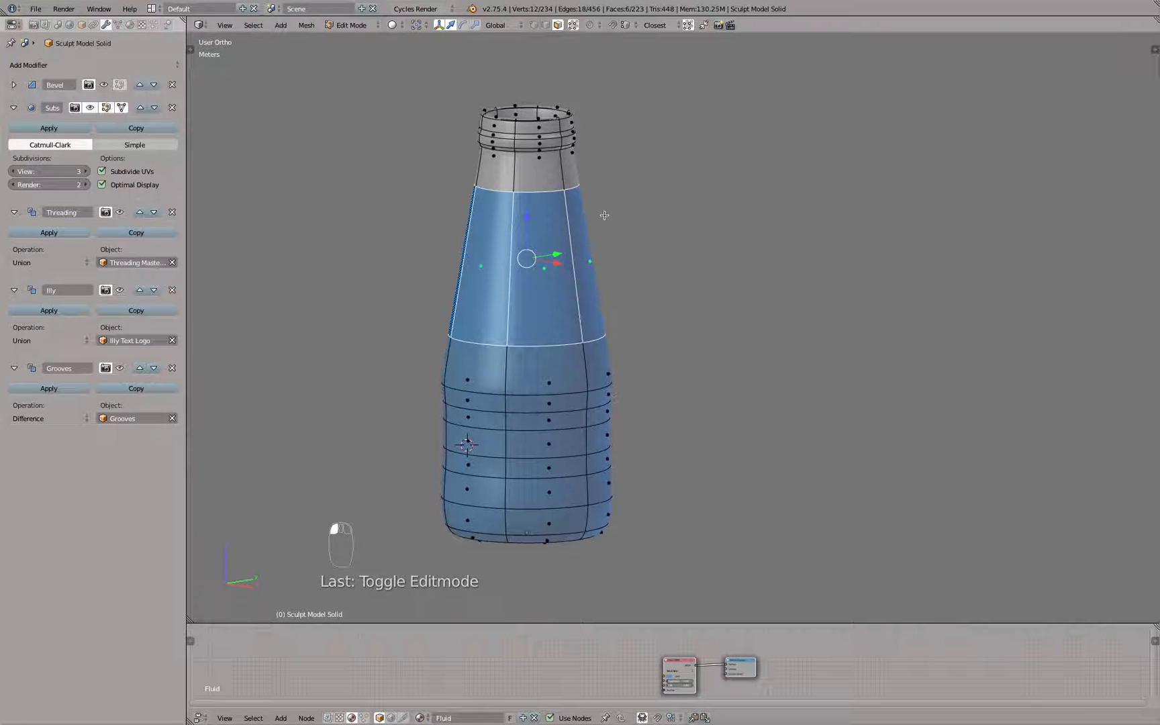
# Step: Assign the Glass material to the selected tapered outer face loop and hide those faces
pyautogui.click(130, 25)
pyautogui.click(31, 81)
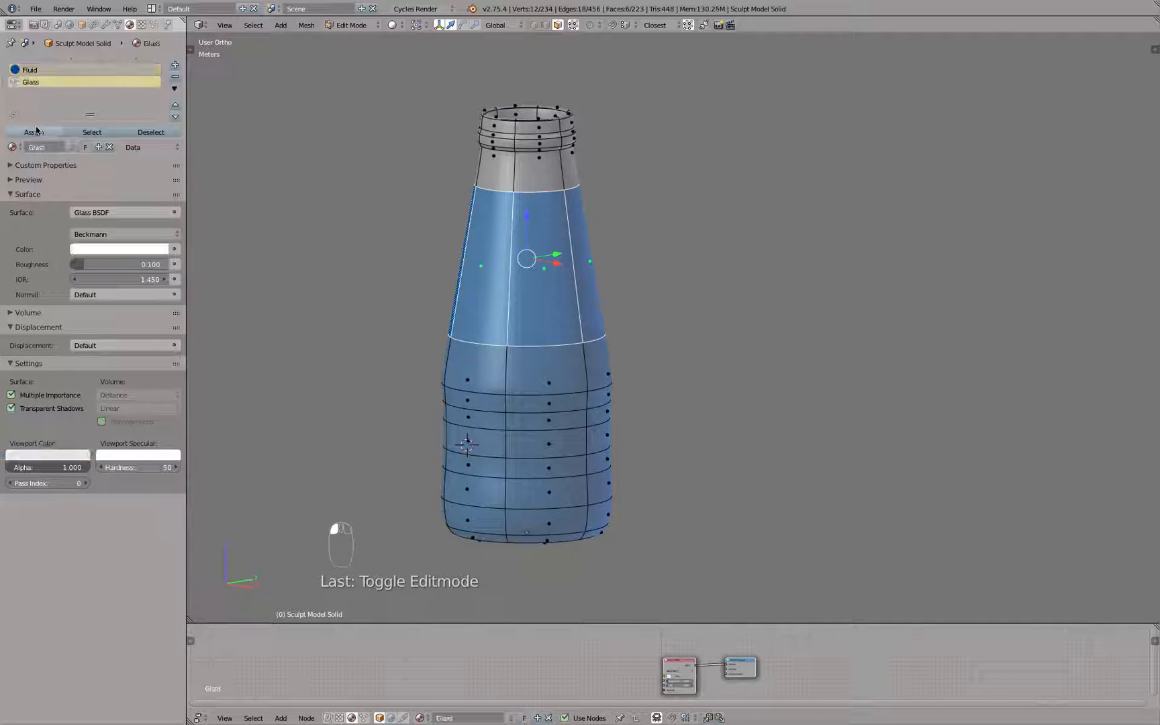
pyautogui.click(34, 132)
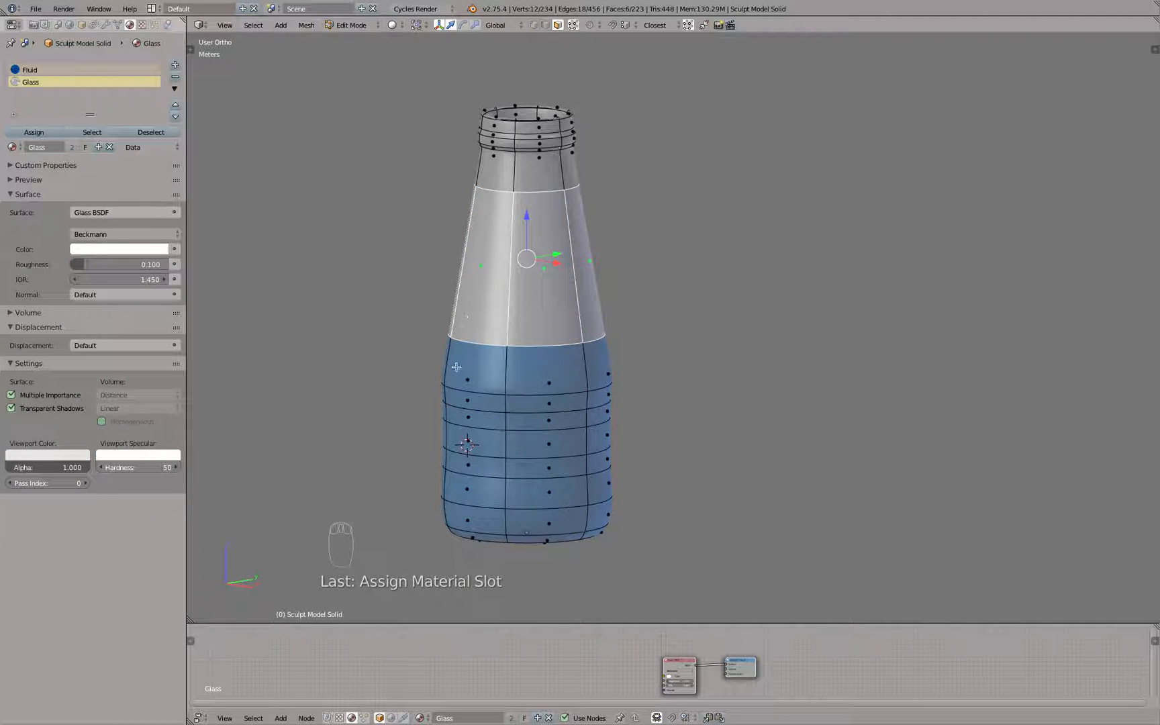
pyautogui.press('KP_1')
pyautogui.keyDown('shift'); pyautogui.moveTo(438, 319); pyautogui.dragTo(558, 255, button='middle'); pyautogui.keyUp('shift')
pyautogui.press('h')
# Step: Select the linked faces of the lower outer wall, assign the Glass material to them, and clear the selection
pyautogui.rightClick(553, 259)
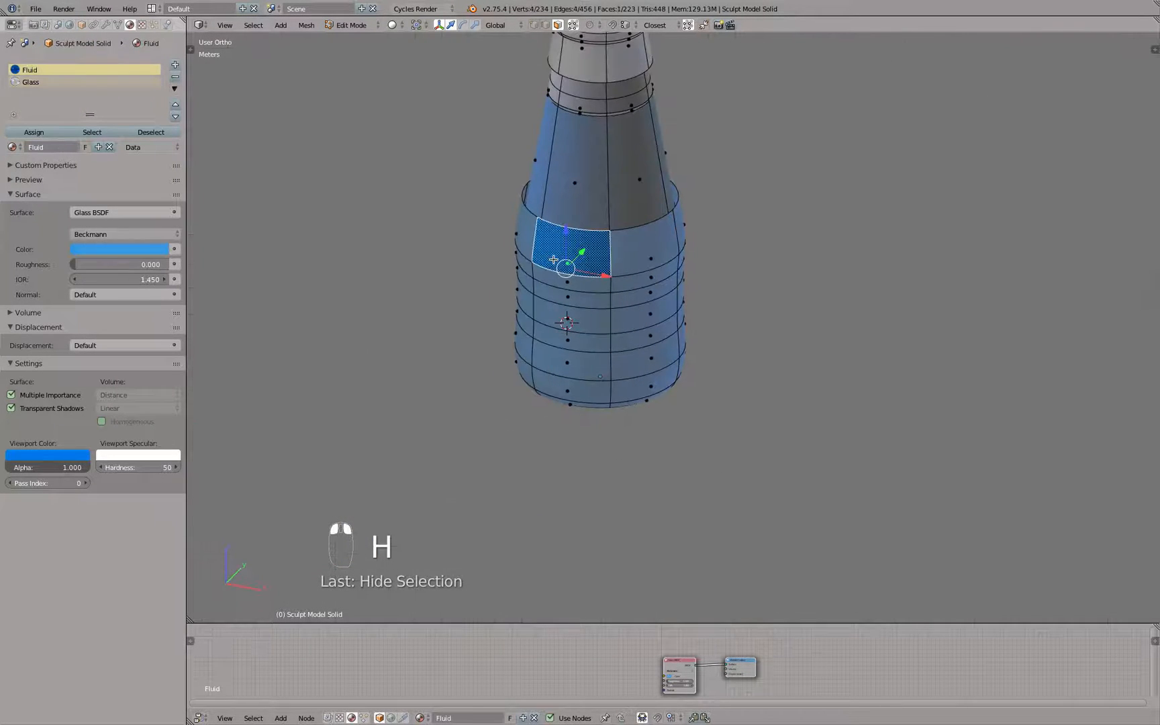
pyautogui.press('l')
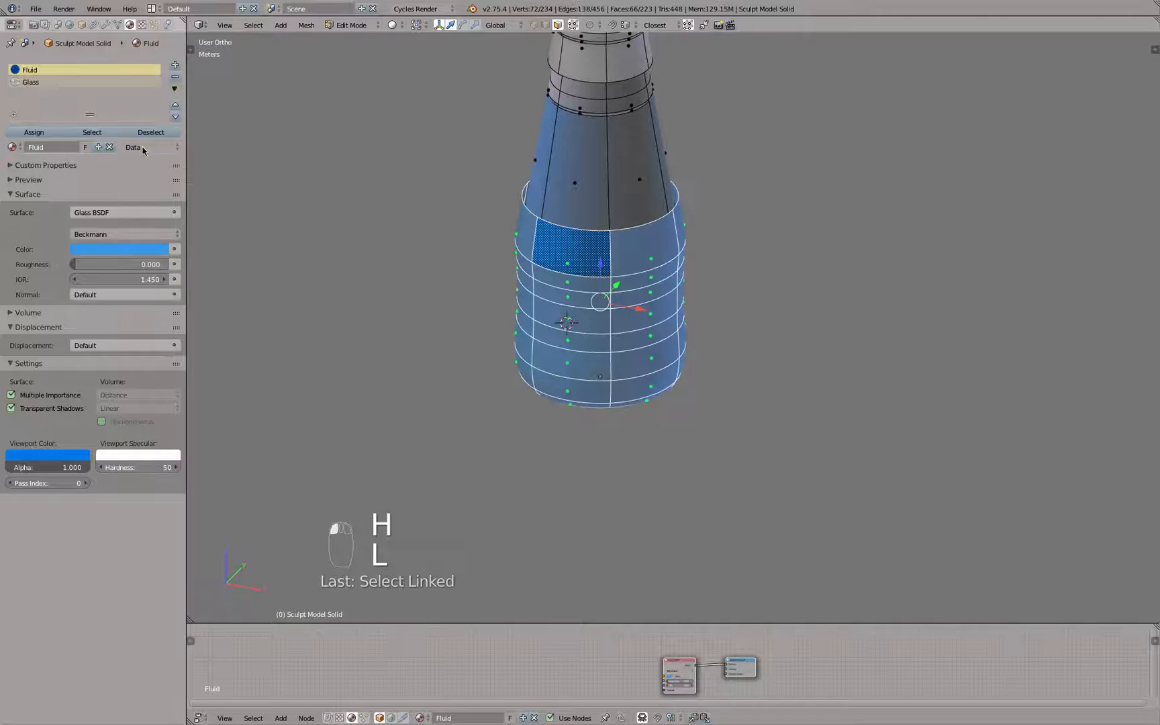
pyautogui.click(53, 82)
pyautogui.click(53, 135)
pyautogui.press('a')
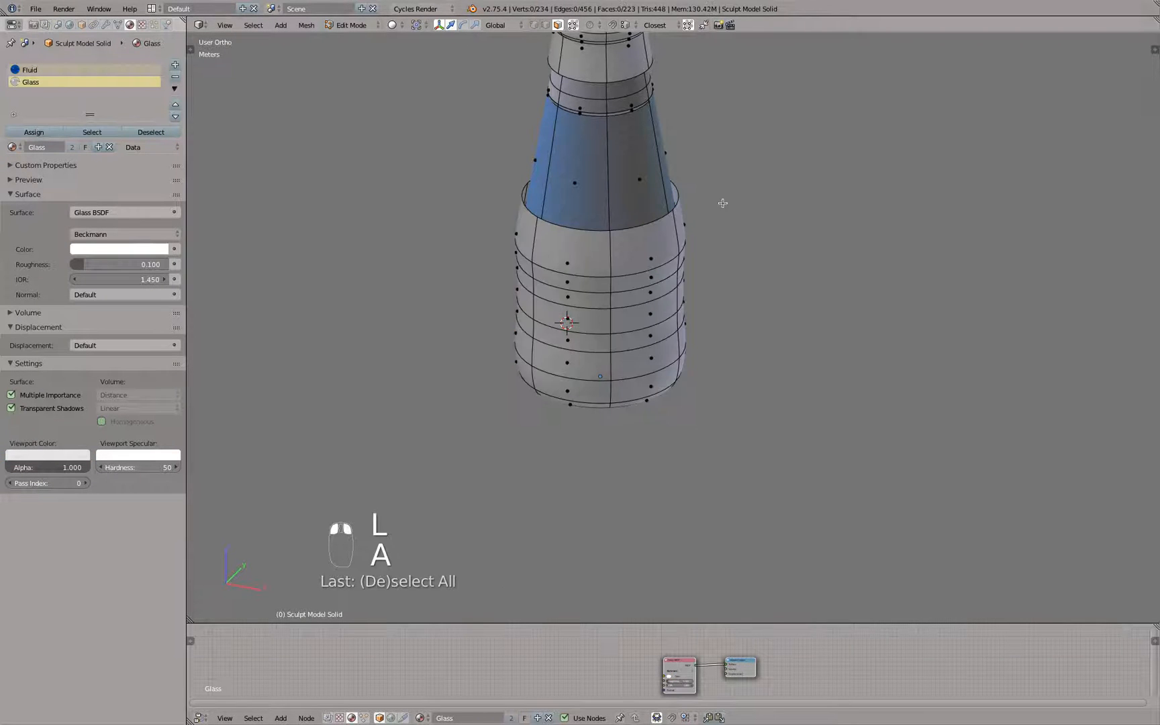
# Step: Check the material split on the exposed inner wall and reveal the hidden tapered outer faces
pyautogui.moveTo(720, 202); pyautogui.dragTo(777, 188, button='middle')
pyautogui.scroll(6, 776, 187)
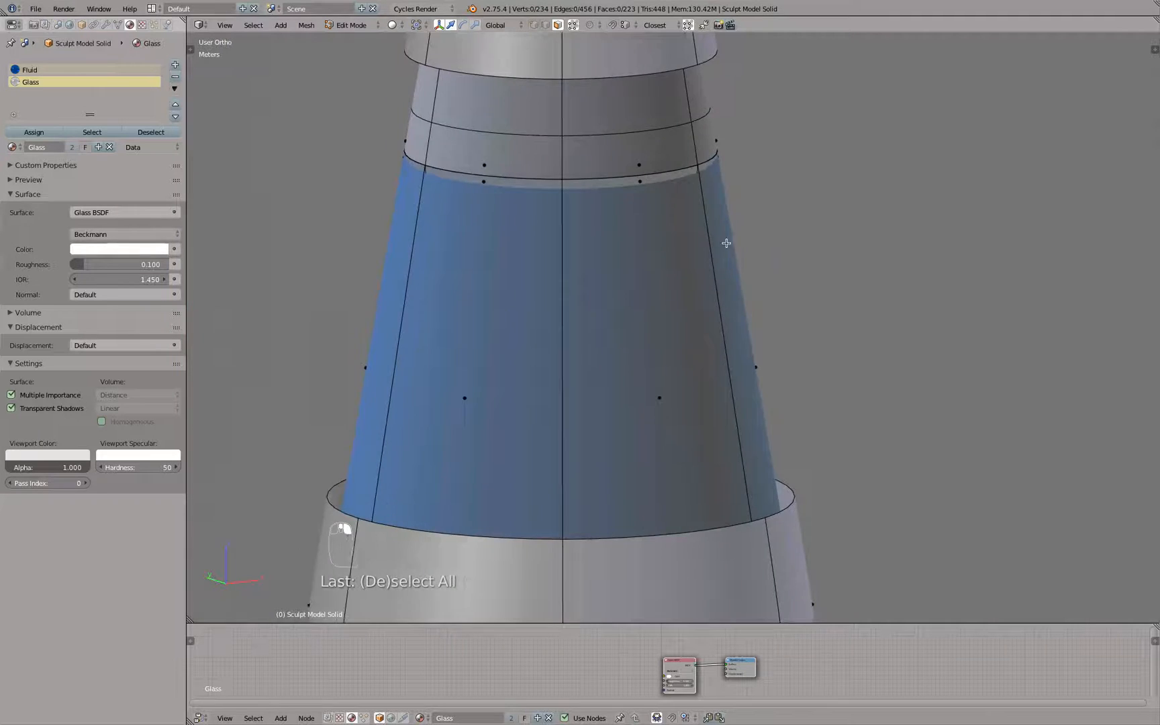
pyautogui.scroll(-5, 727, 243)
pyautogui.moveTo(727, 243); pyautogui.dragTo(688, 262, button='middle')
pyautogui.press('a')
pyautogui.press('a')
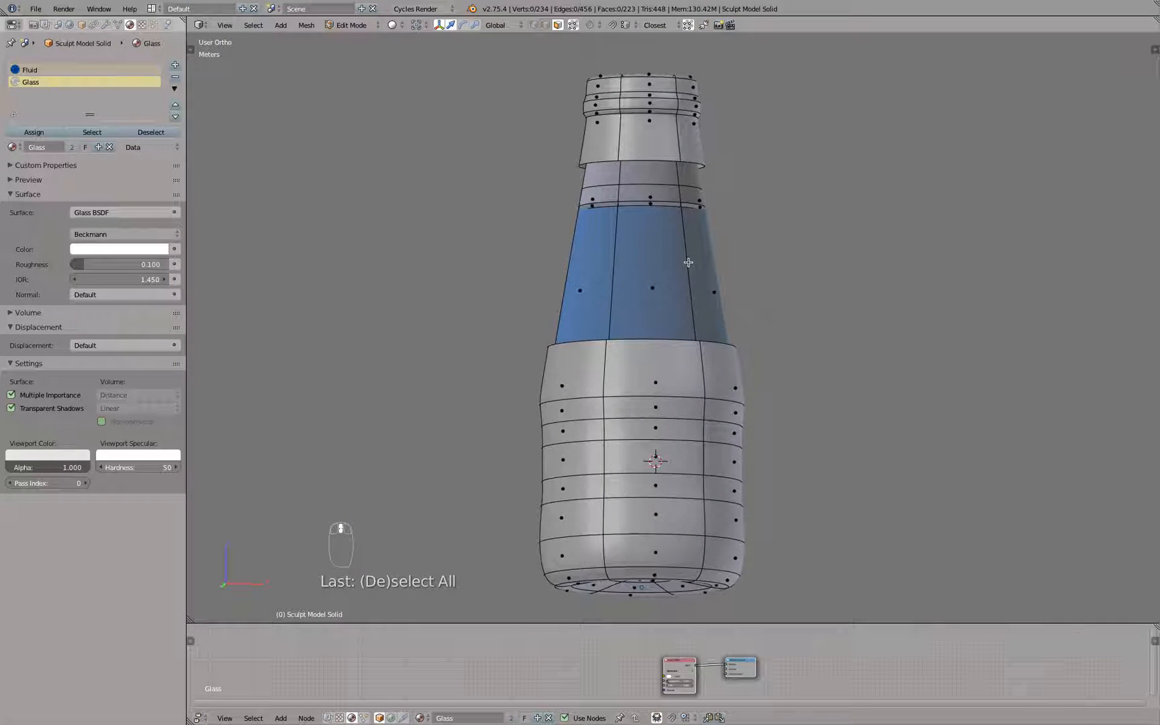
pyautogui.hotkey('alt', 'h')
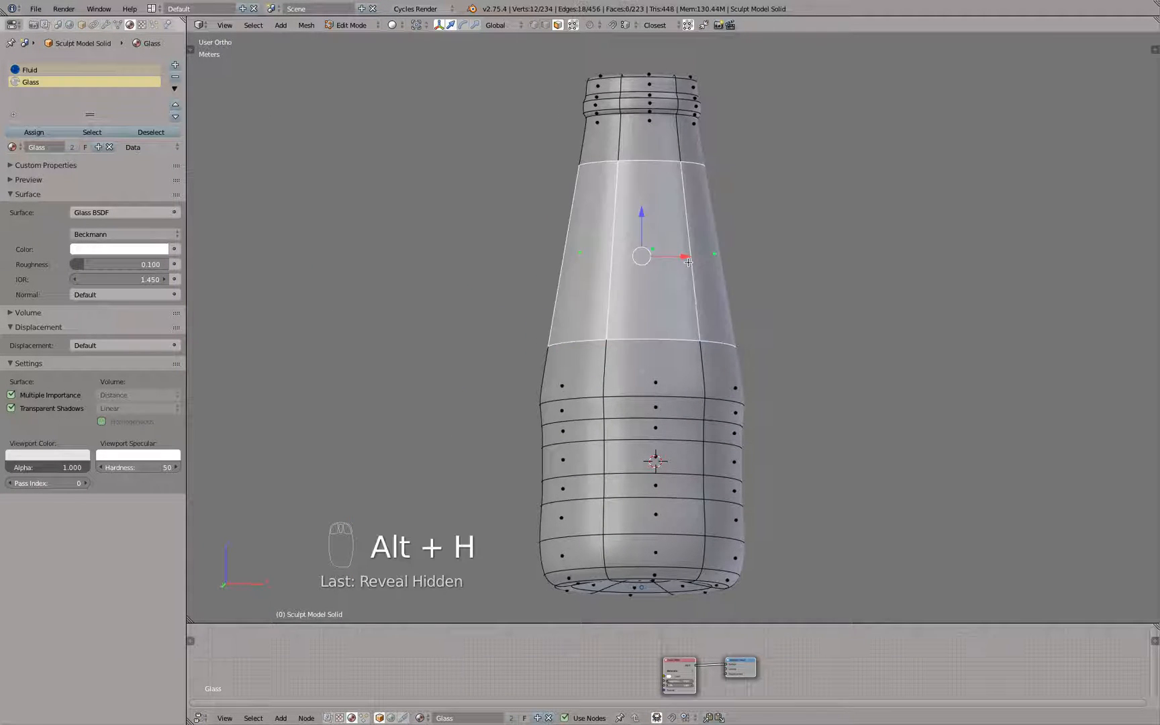
# Step: Return to Object Mode and preview the bottle through the camera with rendered shading
pyautogui.press('Tab')
pyautogui.press('KP_0')
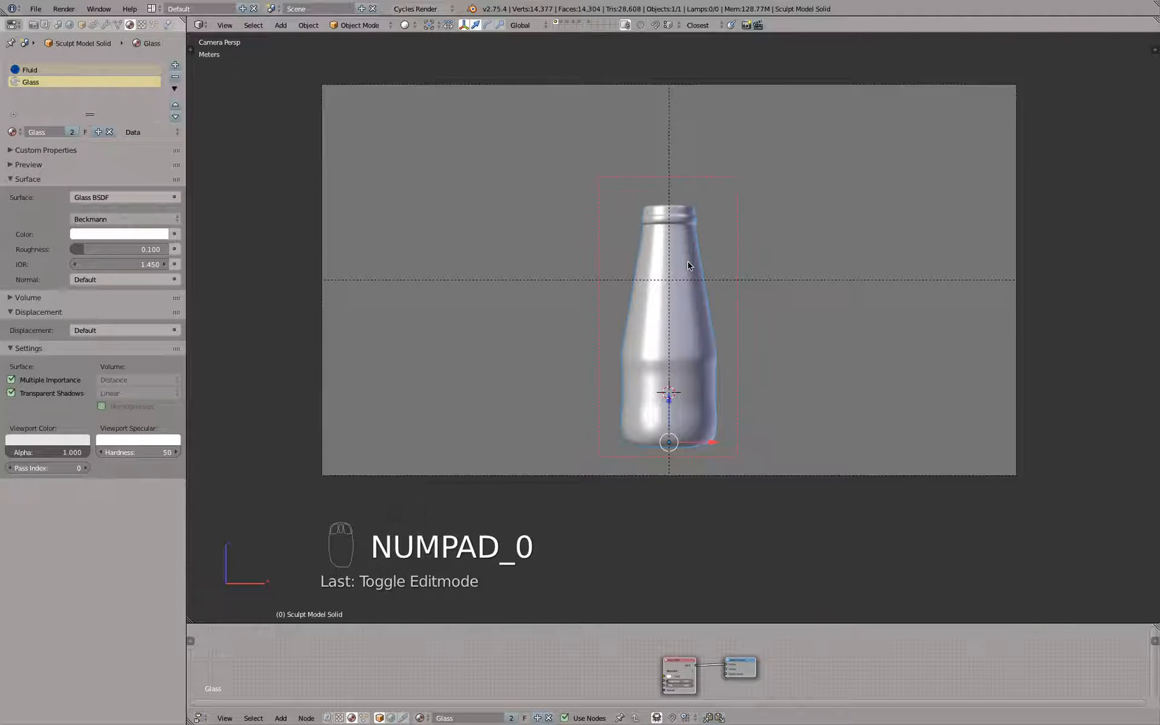
pyautogui.hotkey('shift', 'z')
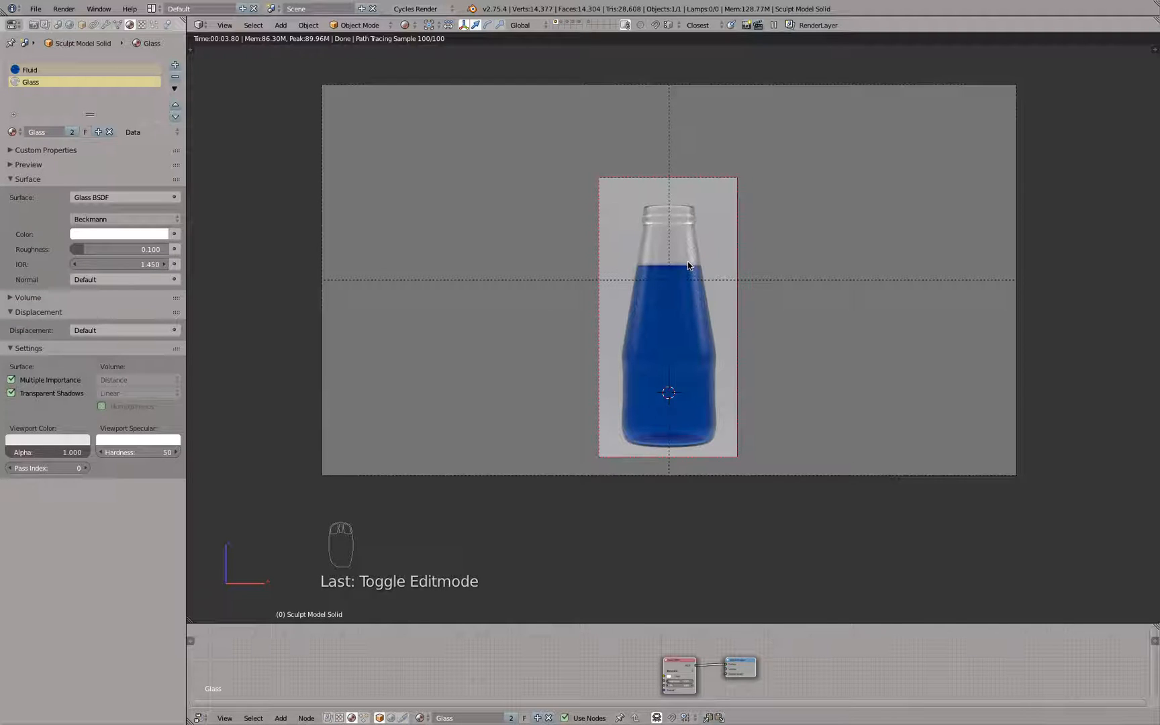
pyautogui.scroll(5, 750, 261)
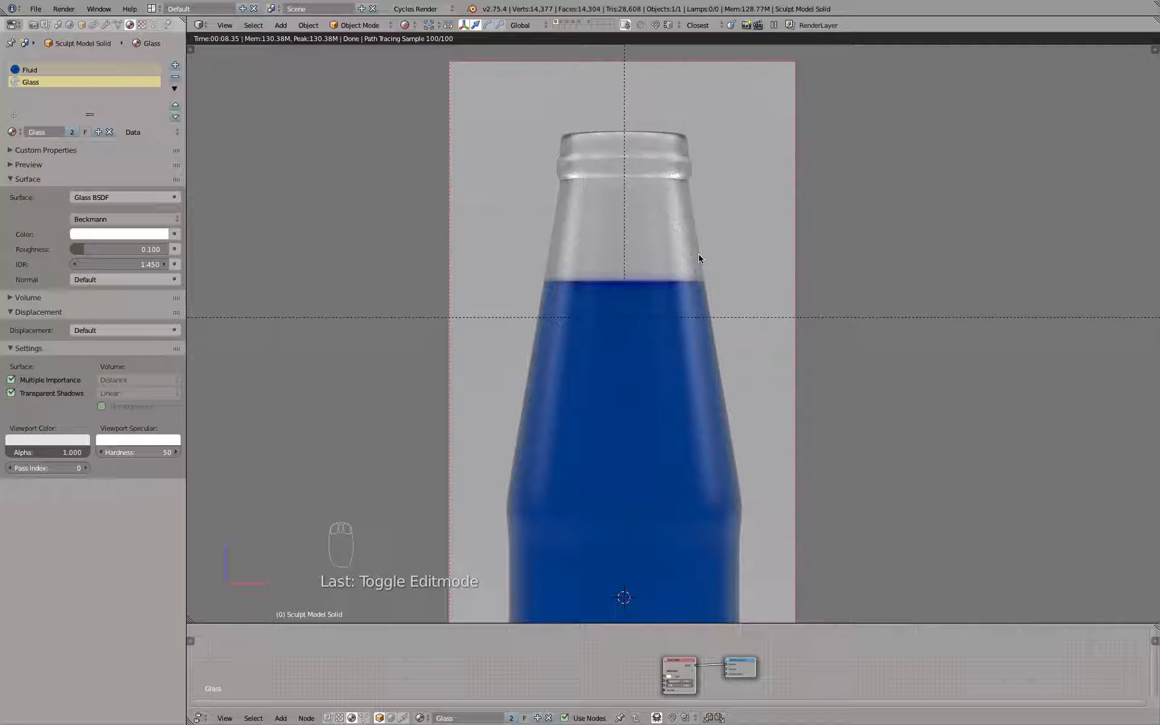
# Step: Examine the rendered liquid through the bottle opening and at the fill line in front view, ending in camera view
pyautogui.scroll(-4, 698, 257)
pyautogui.moveTo(699, 241); pyautogui.dragTo(673, 288, button='middle')
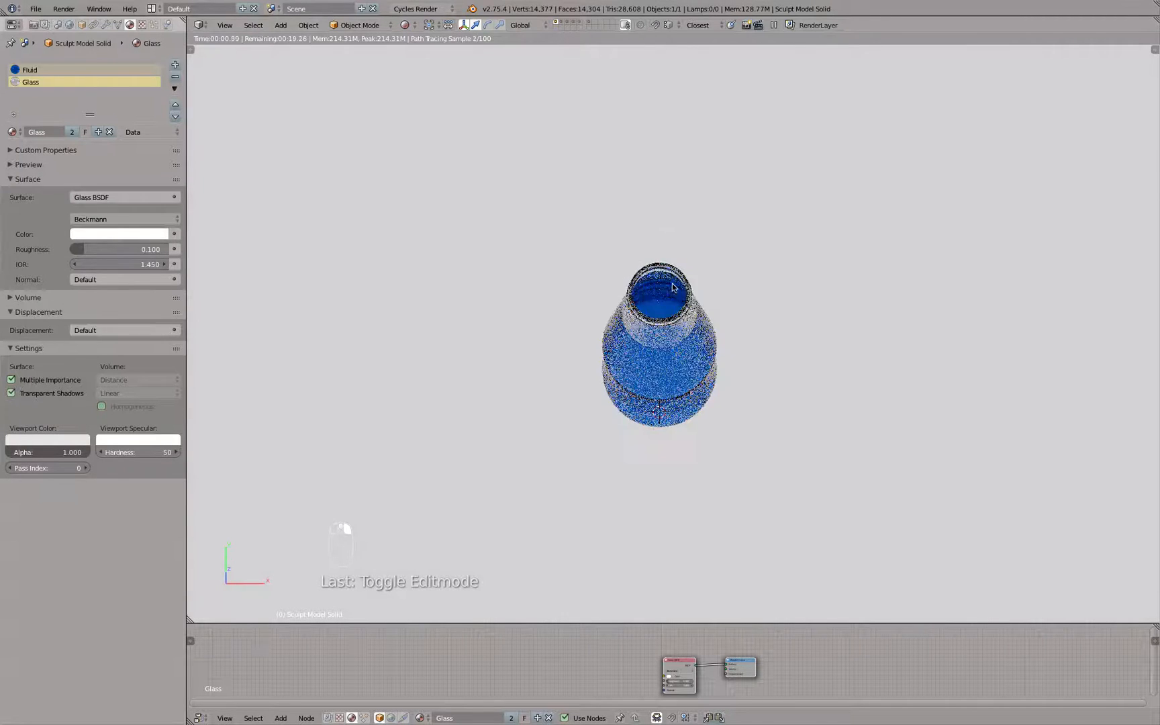
pyautogui.scroll(3, 658, 284)
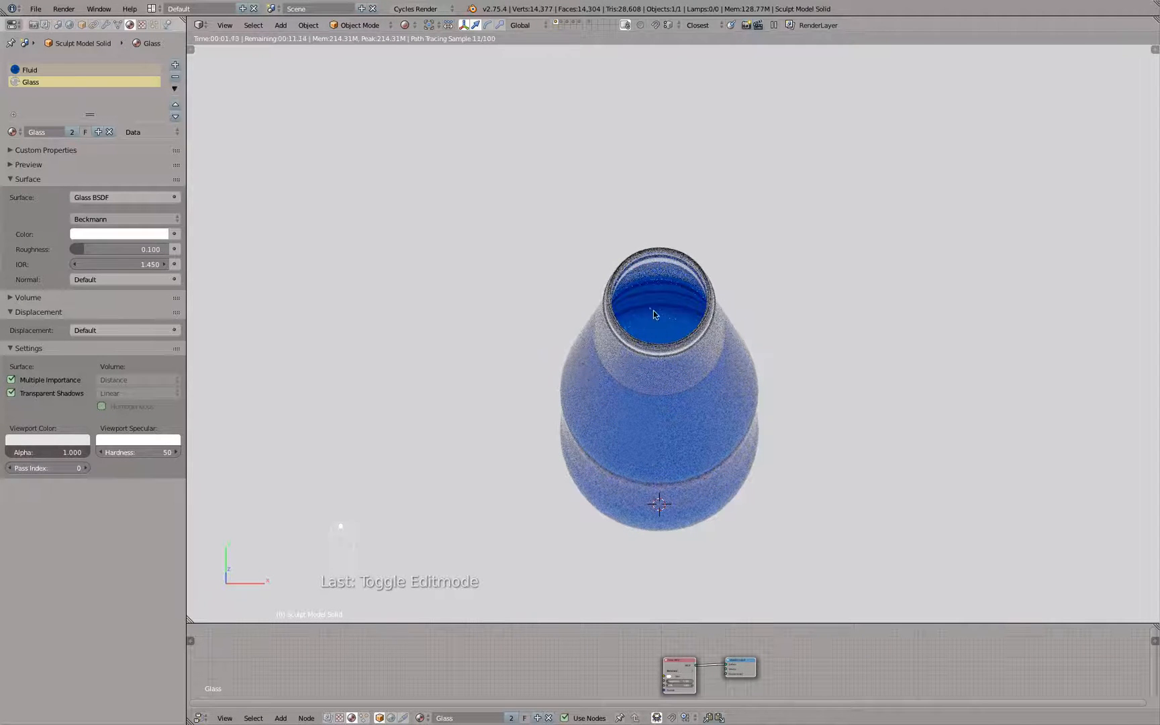
pyautogui.scroll(-3, 761, 319)
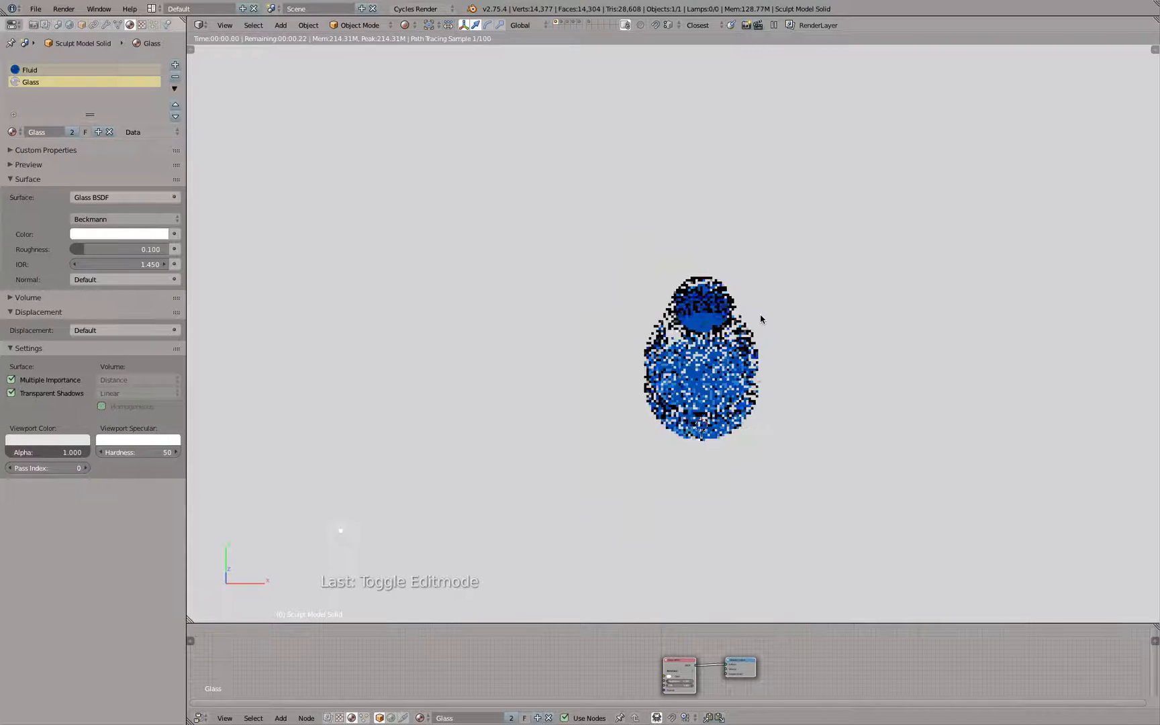
pyautogui.press('KP_1')
pyautogui.scroll(8, 759, 319)
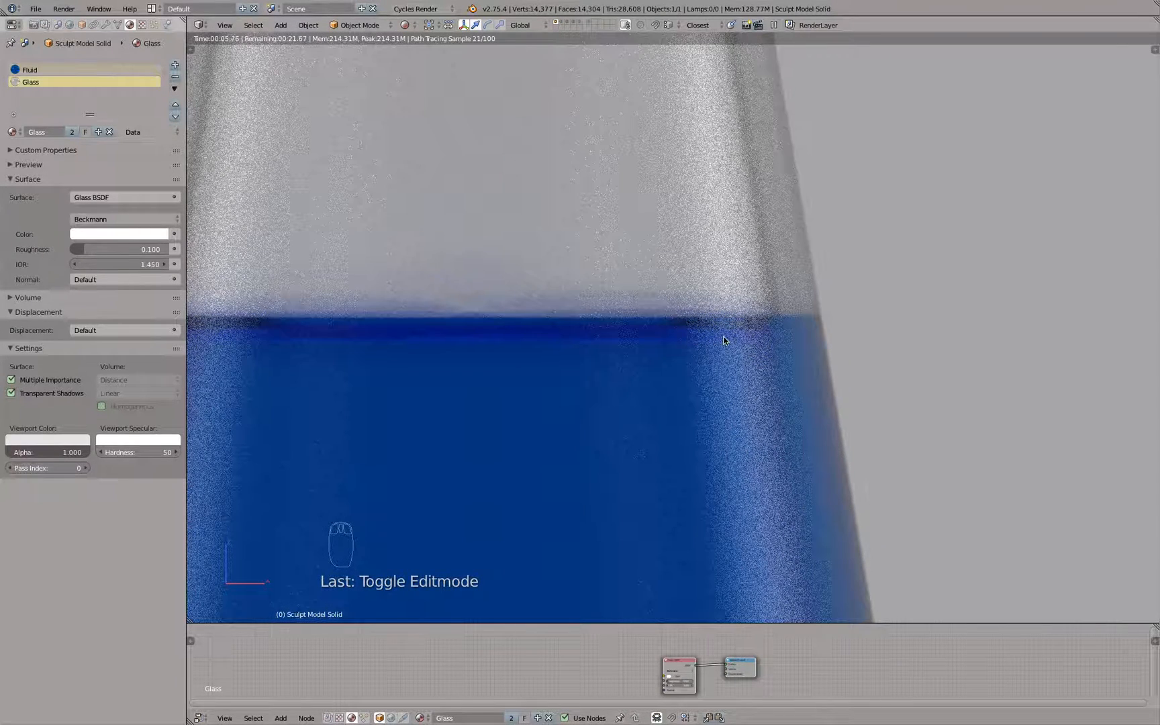
pyautogui.press('KP_0')
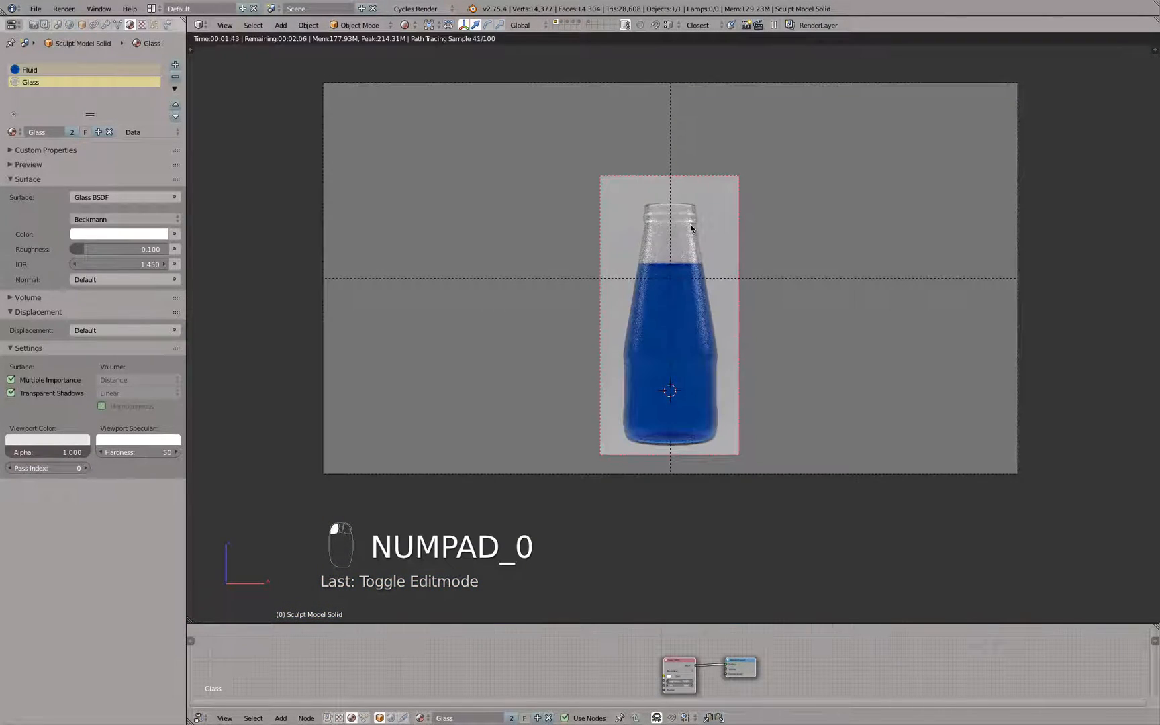
# Step: Set the Glass material's roughness to 0, make Fluid the active material slot, and check the rendered bottle
pyautogui.moveTo(143, 250); pyautogui.dragTo(111, 250)
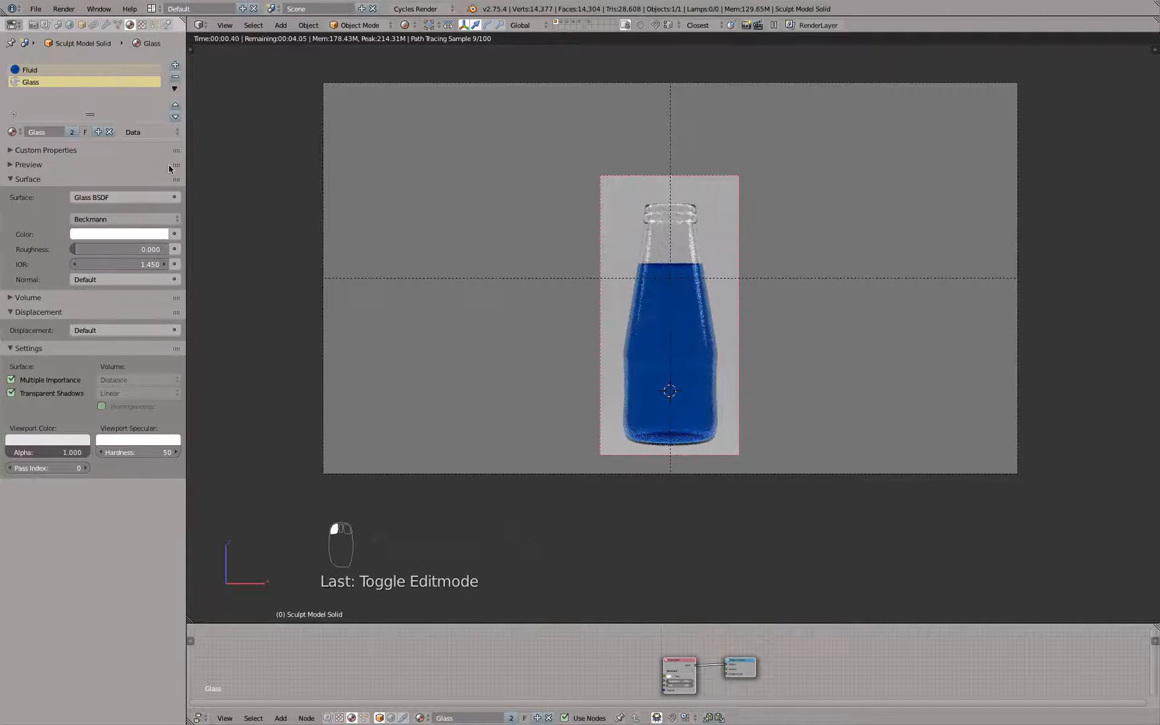
pyautogui.click(64, 70)
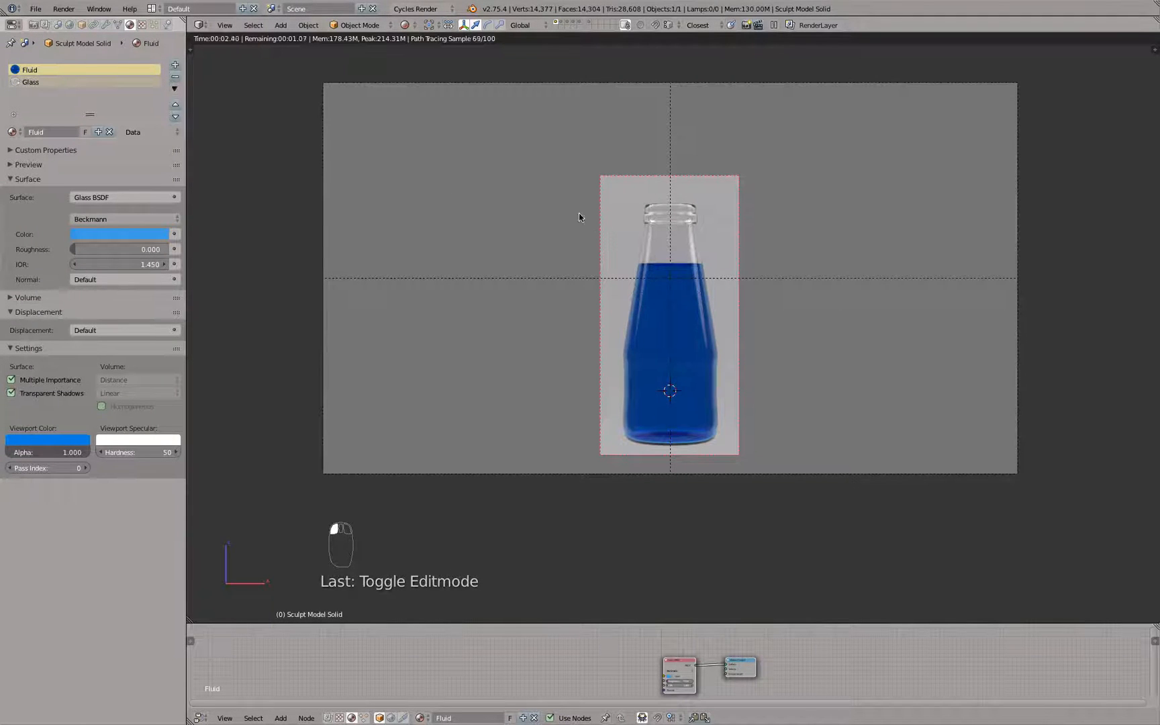
pyautogui.scroll(5, 651, 270)
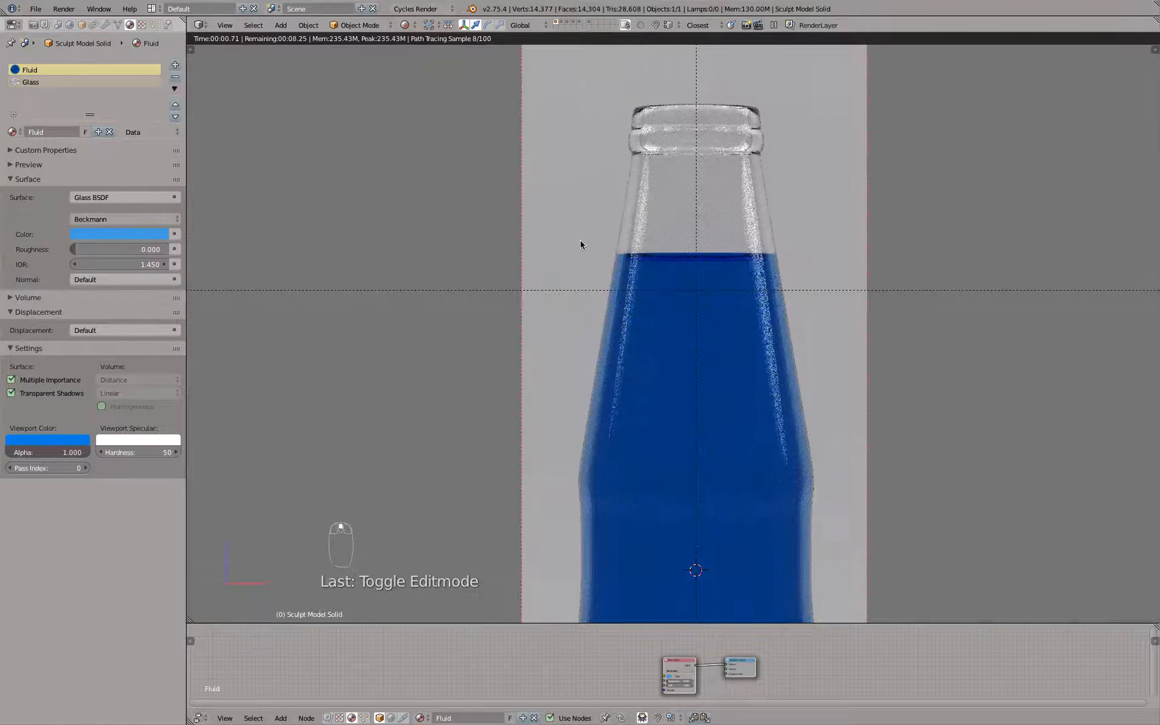
pyautogui.scroll(-1, 580, 241)
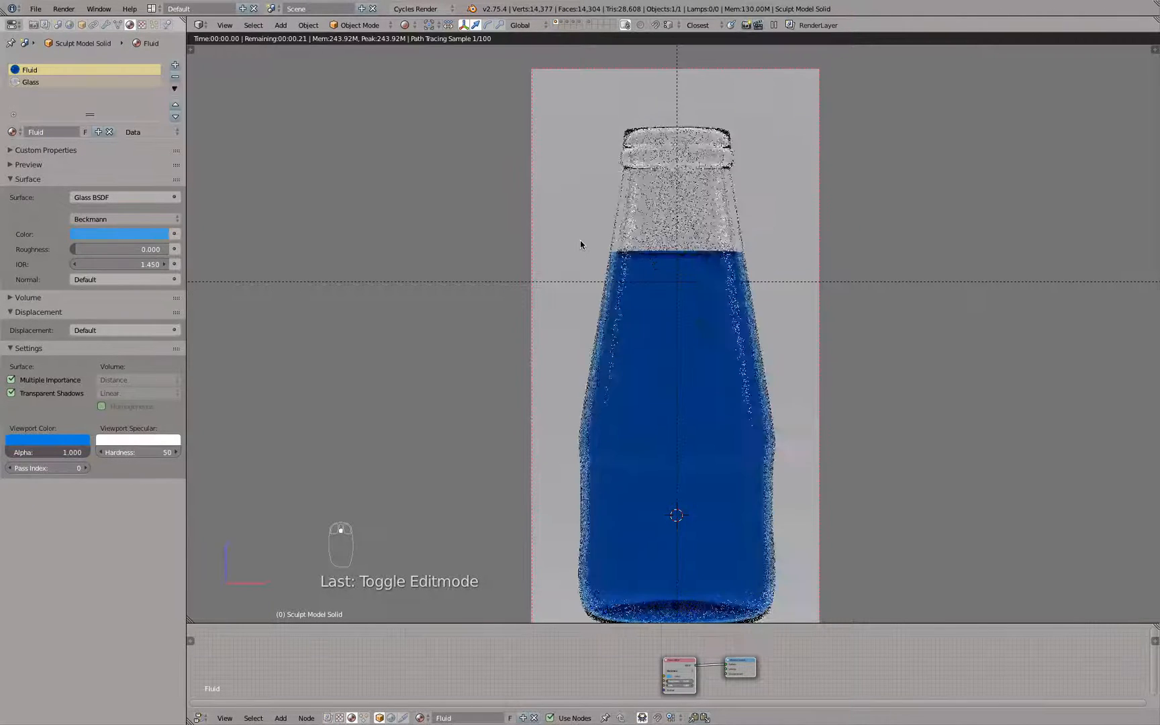
pyautogui.scroll(-1, 580, 243)
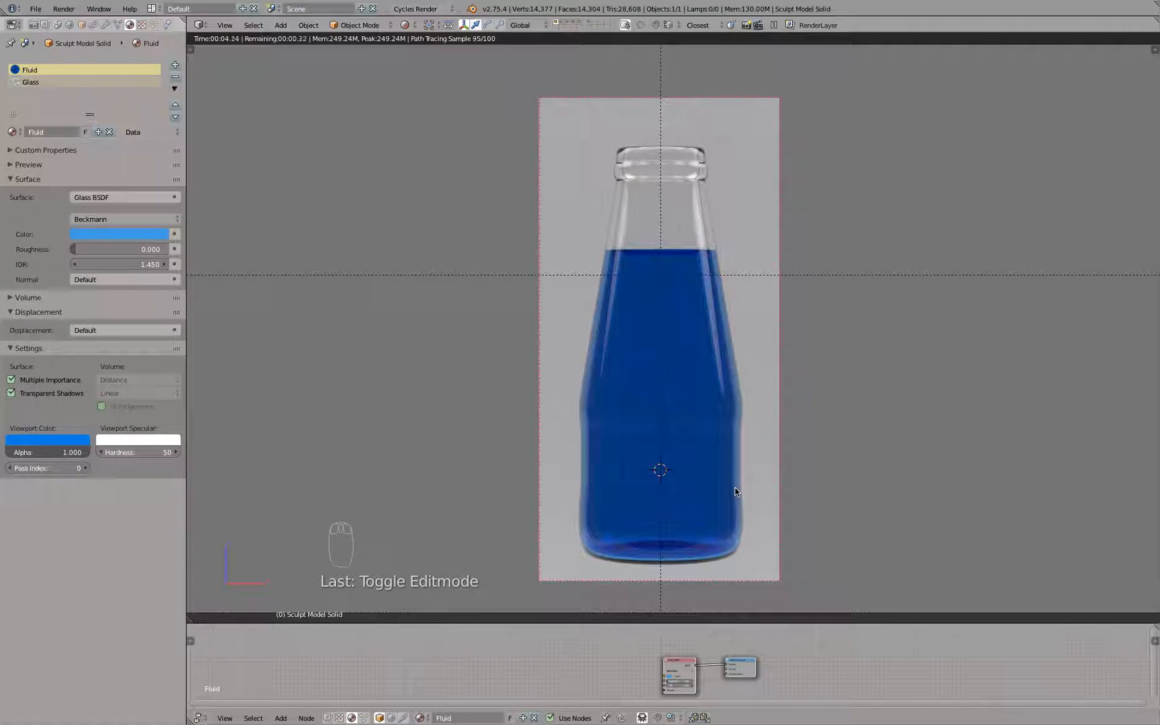
# Step: In Edit Mode with solid shading in front view, select the outer wall's face loop just above the base's rounded corner
pyautogui.press('KP_1')
pyautogui.press('z')
pyautogui.press('z')
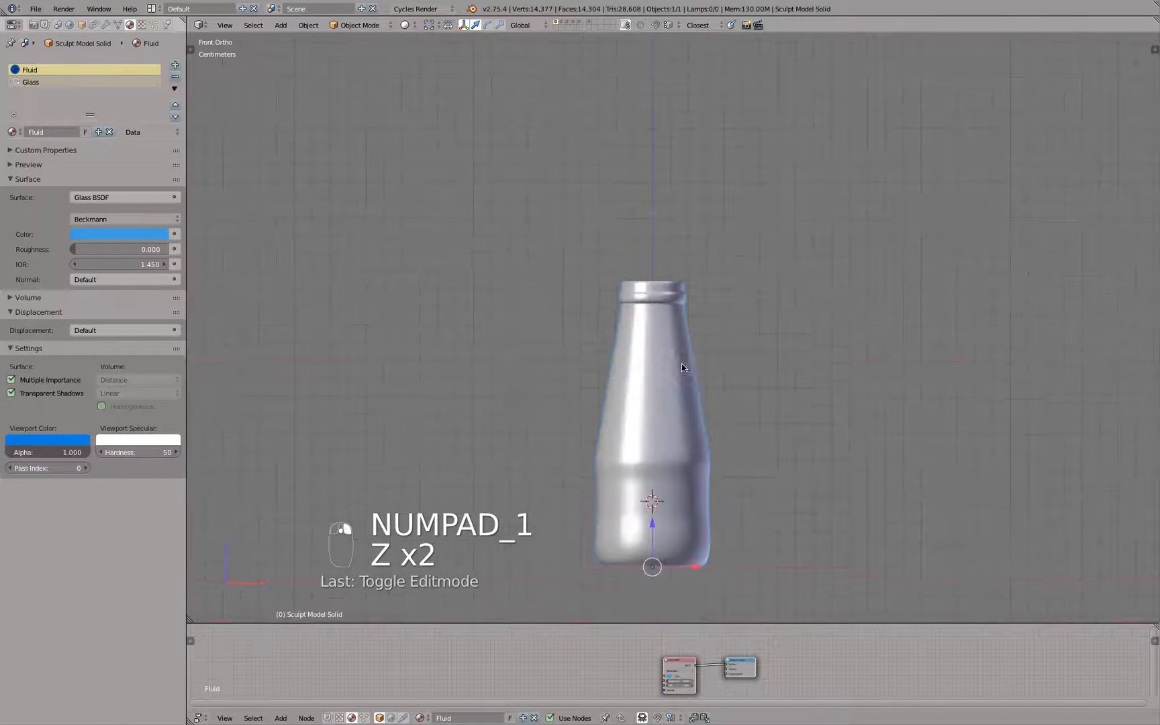
pyautogui.scroll(3, 681, 367)
pyautogui.press('z')
pyautogui.press('Tab')
pyautogui.scroll(6, 651, 270)
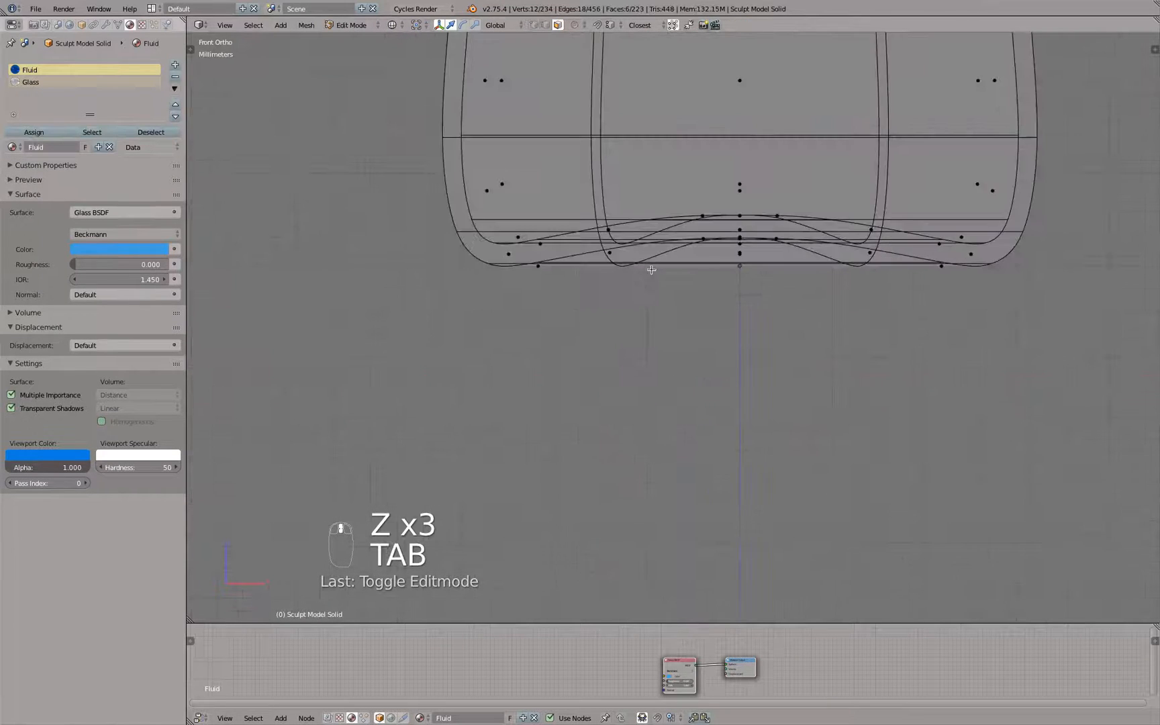
pyautogui.keyDown('shift'); pyautogui.moveTo(651, 270); pyautogui.dragTo(646, 382, button='middle'); pyautogui.keyUp('shift')
pyautogui.press('z')
pyautogui.keyDown('ctrl'); pyautogui.click(440, 311); pyautogui.keyUp('ctrl')
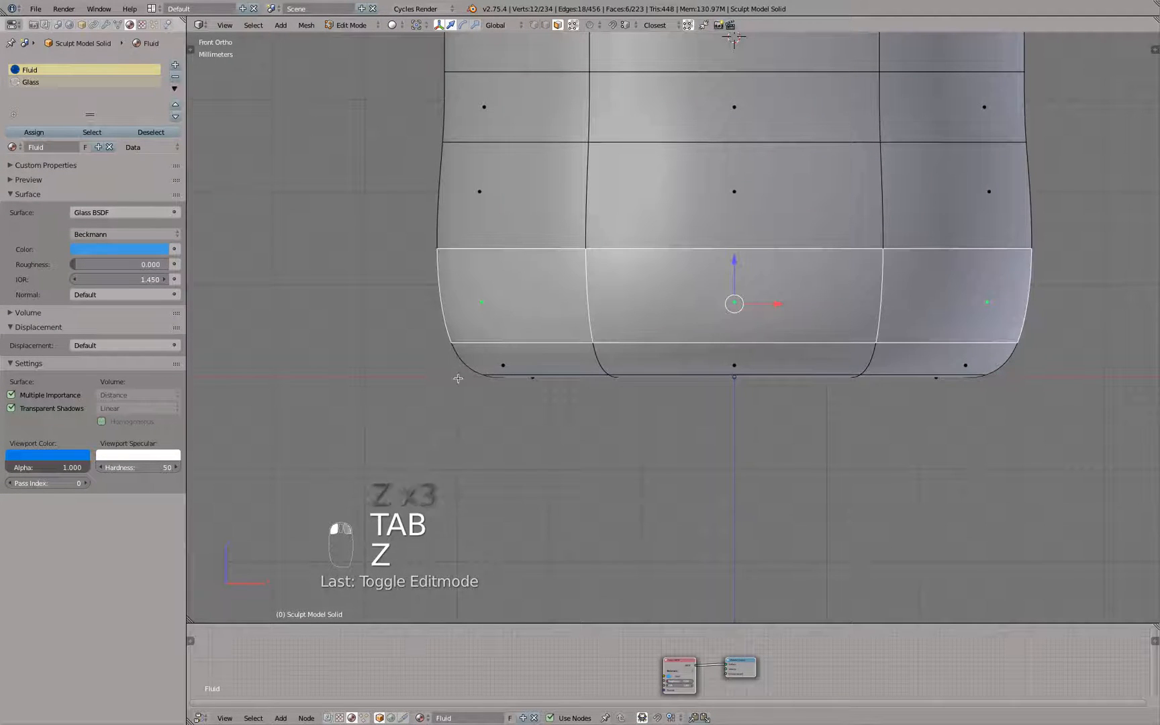
# Step: Select the outer faces of the bottle's bottom, including the central base faces, and hide them to expose the inner surface
pyautogui.keyDown('ctrl'); pyautogui.keyDown('shift'); pyautogui.click(461, 376); pyautogui.keyUp('shift'); pyautogui.keyUp('ctrl')
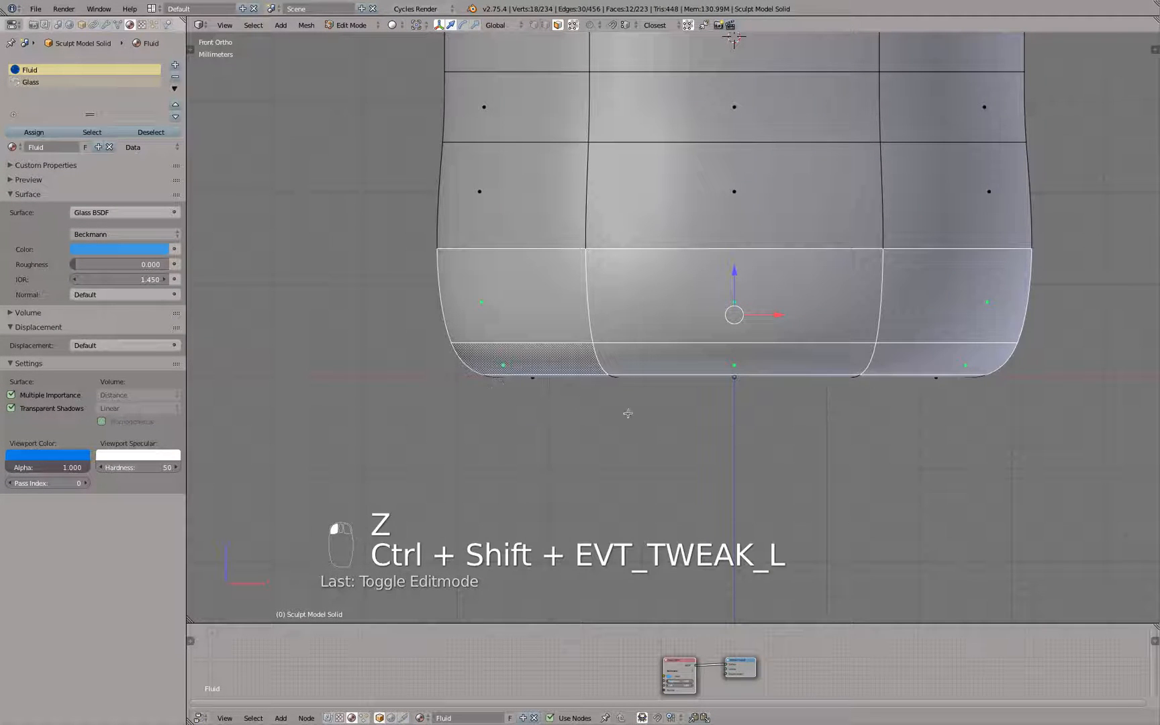
pyautogui.moveTo(651, 398); pyautogui.dragTo(653, 356, button='middle')
pyautogui.keyDown('ctrl'); pyautogui.keyDown('shift'); pyautogui.click(616, 277); pyautogui.keyUp('shift'); pyautogui.keyUp('ctrl')
pyautogui.keyDown('ctrl'); pyautogui.keyDown('shift'); pyautogui.click(653, 299); pyautogui.keyUp('shift'); pyautogui.keyUp('ctrl')
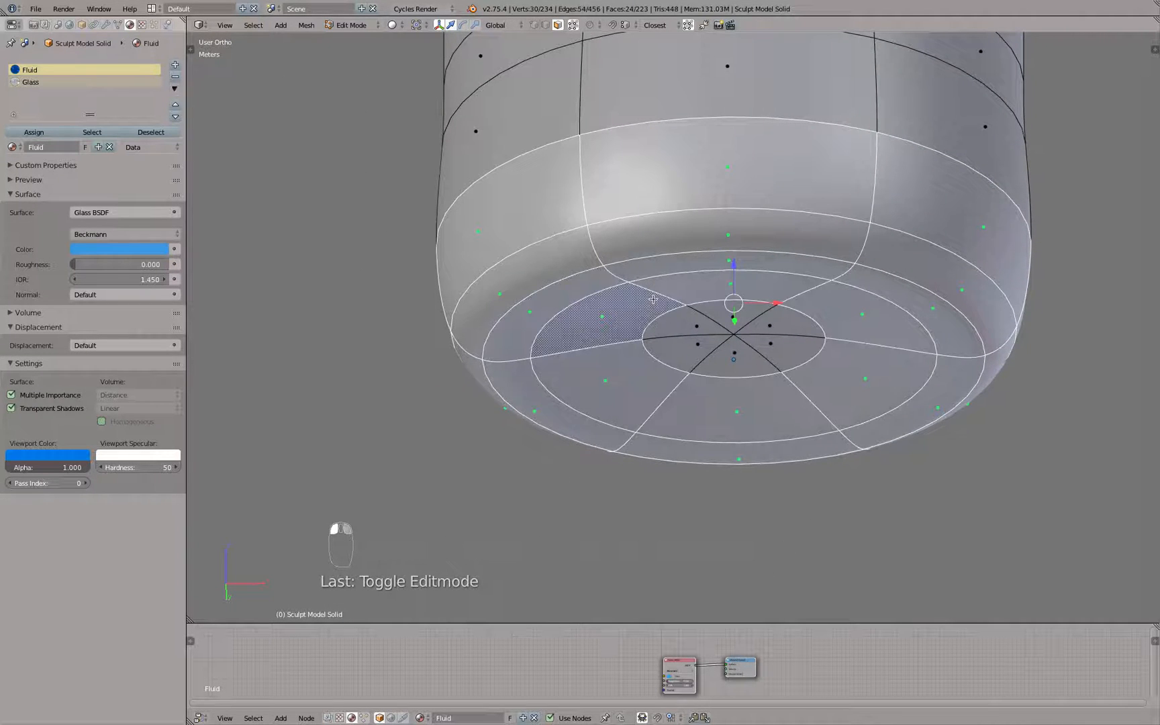
pyautogui.press('h')
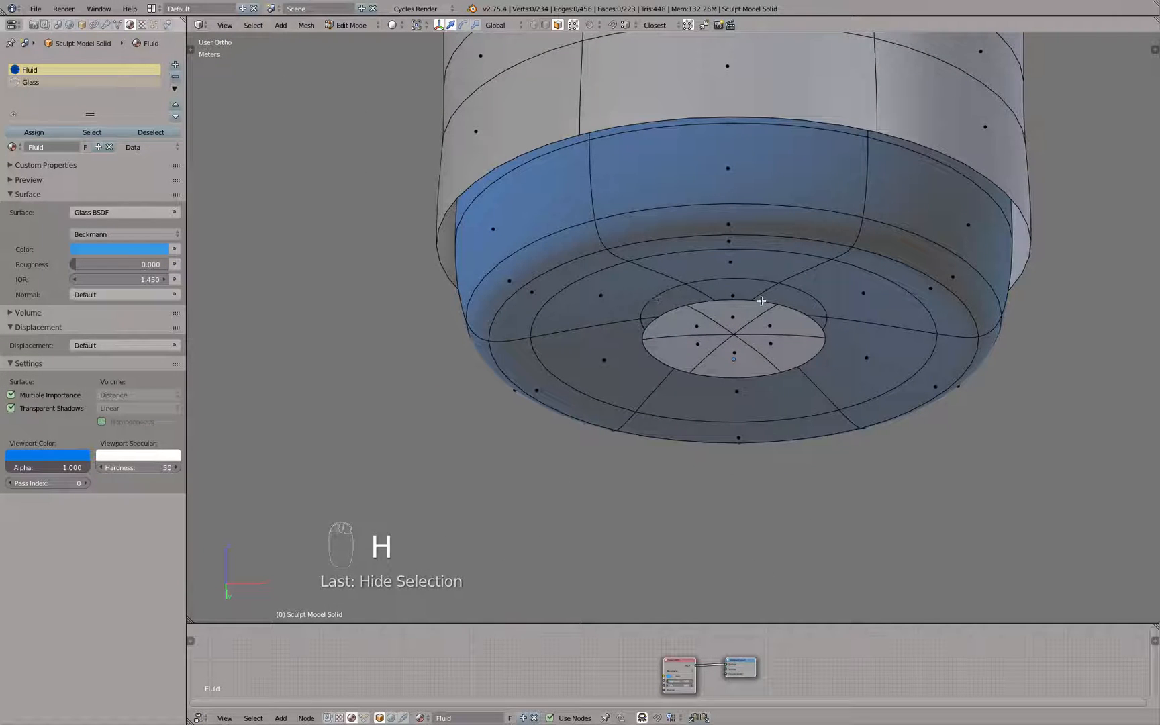
pyautogui.click(713, 324)
pyautogui.press('h')
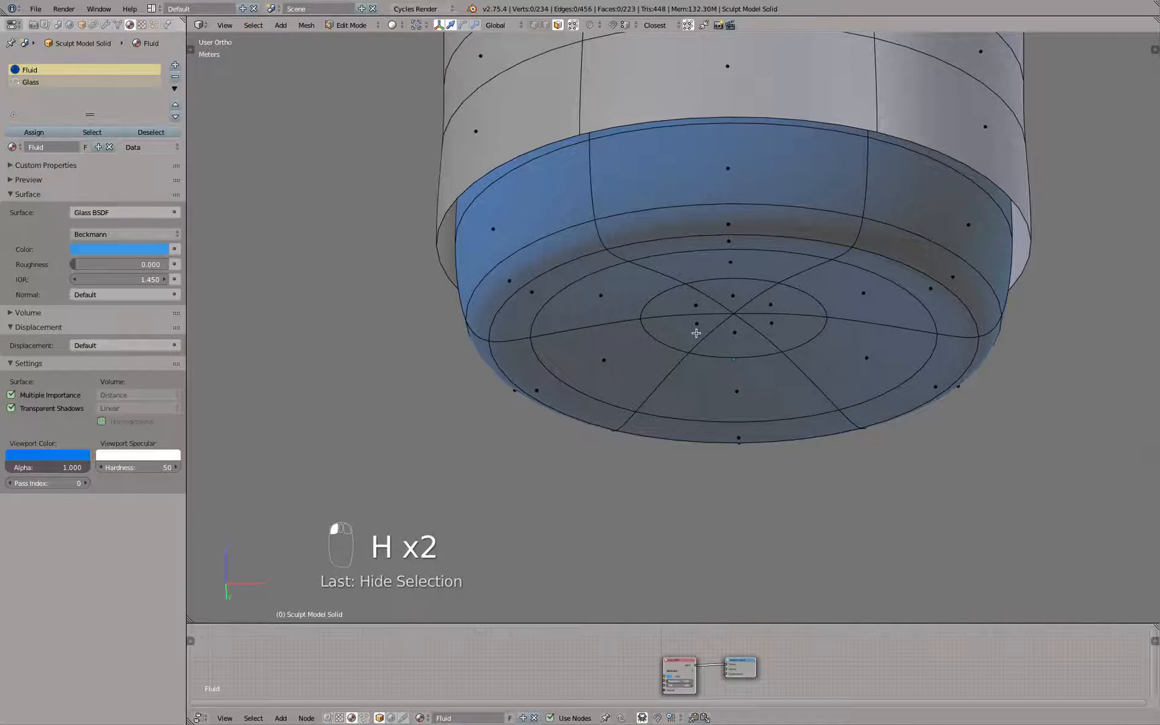
# Step: Move the inner base faces upward in the front wireframe view and reveal the hidden outer faces with everything deselected
pyautogui.press('KP_1')
pyautogui.press('z')
pyautogui.press('b')
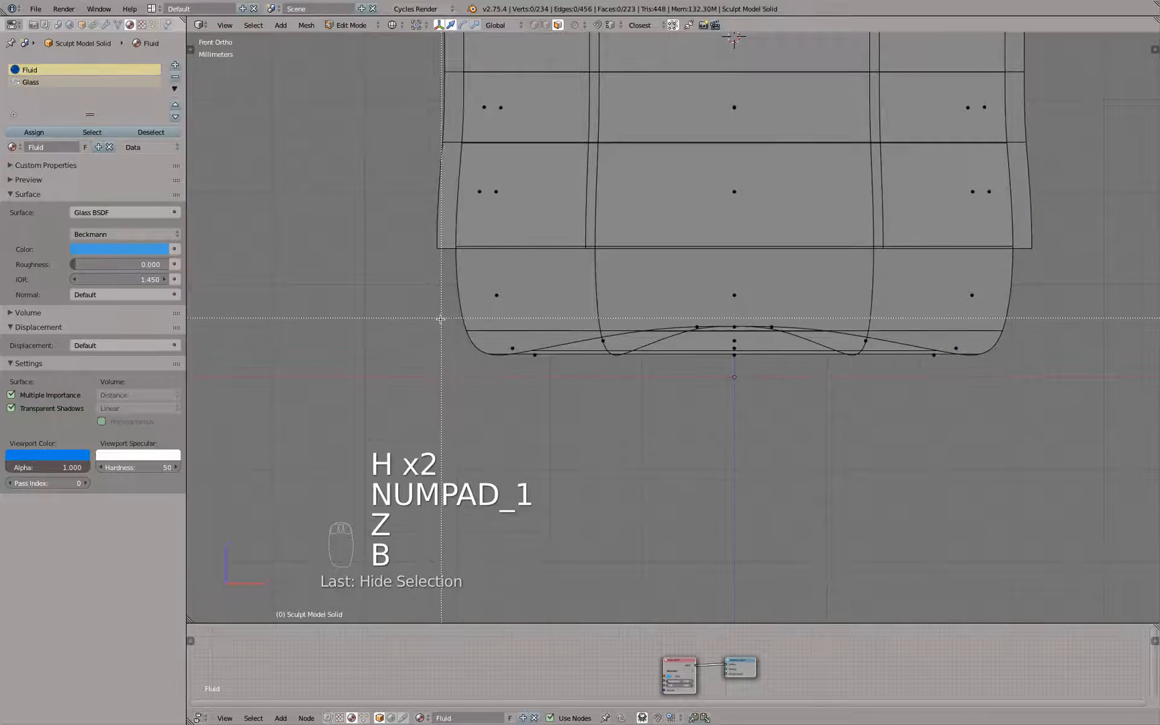
pyautogui.moveTo(445, 317); pyautogui.dragTo(1037, 425)
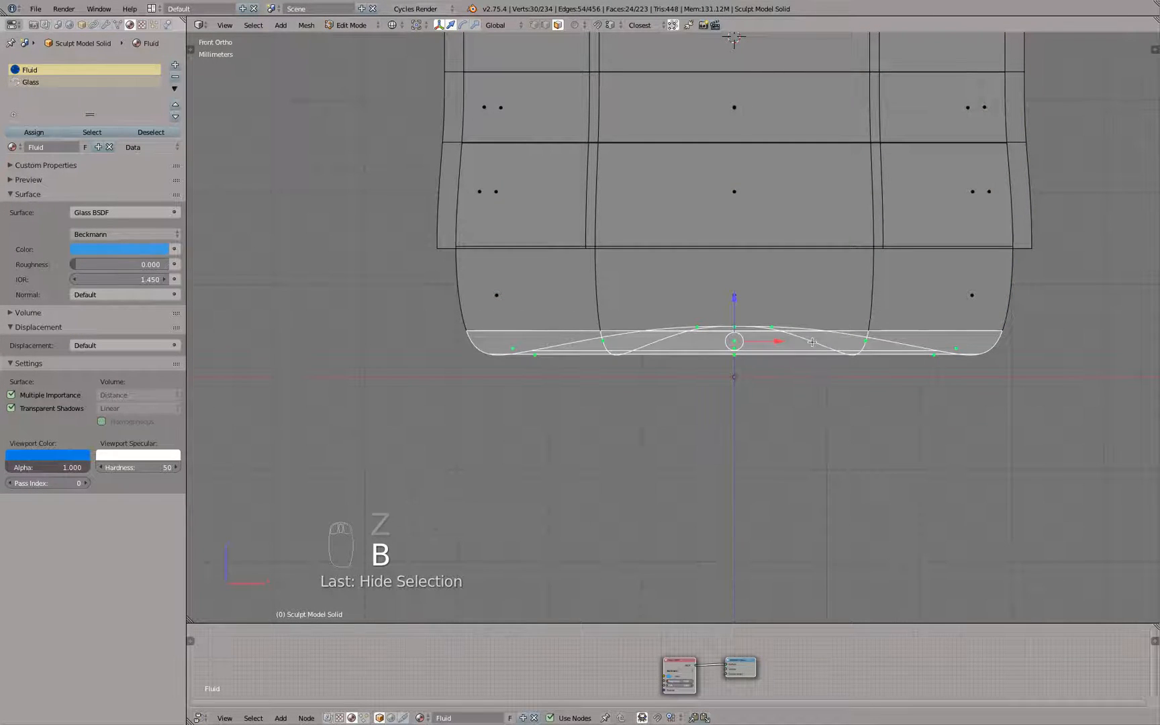
pyautogui.press('g')
pyautogui.click(806, 318)
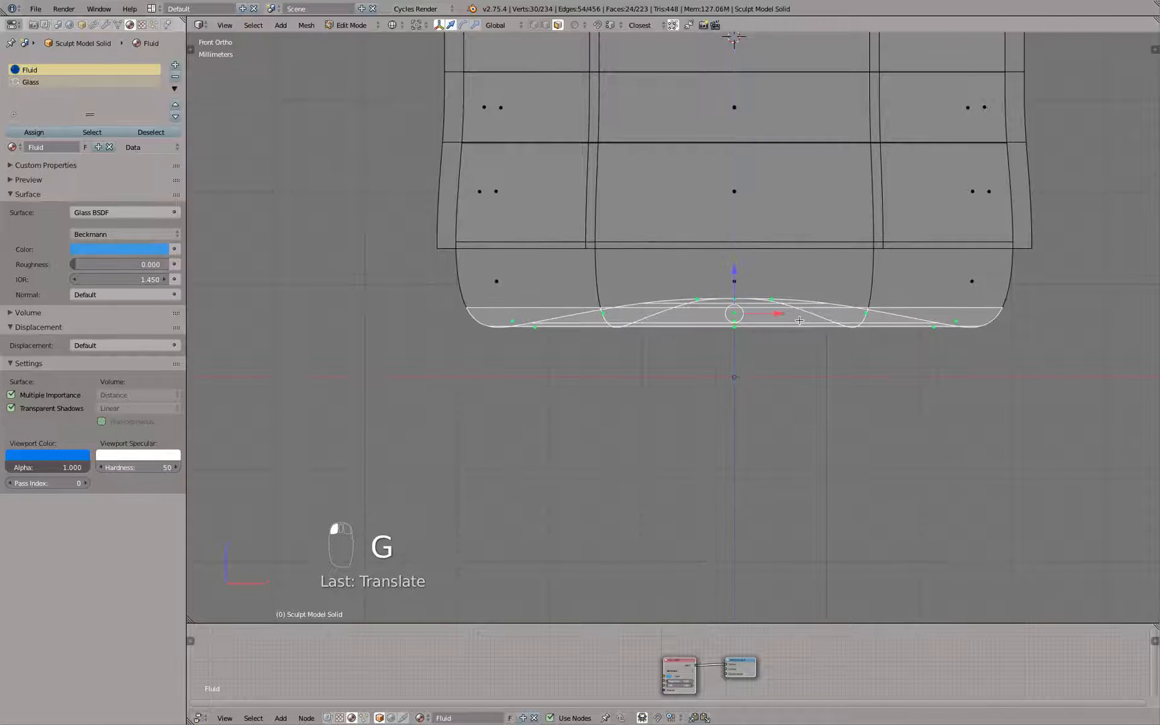
pyautogui.hotkey('alt', 'h')
pyautogui.press('a')
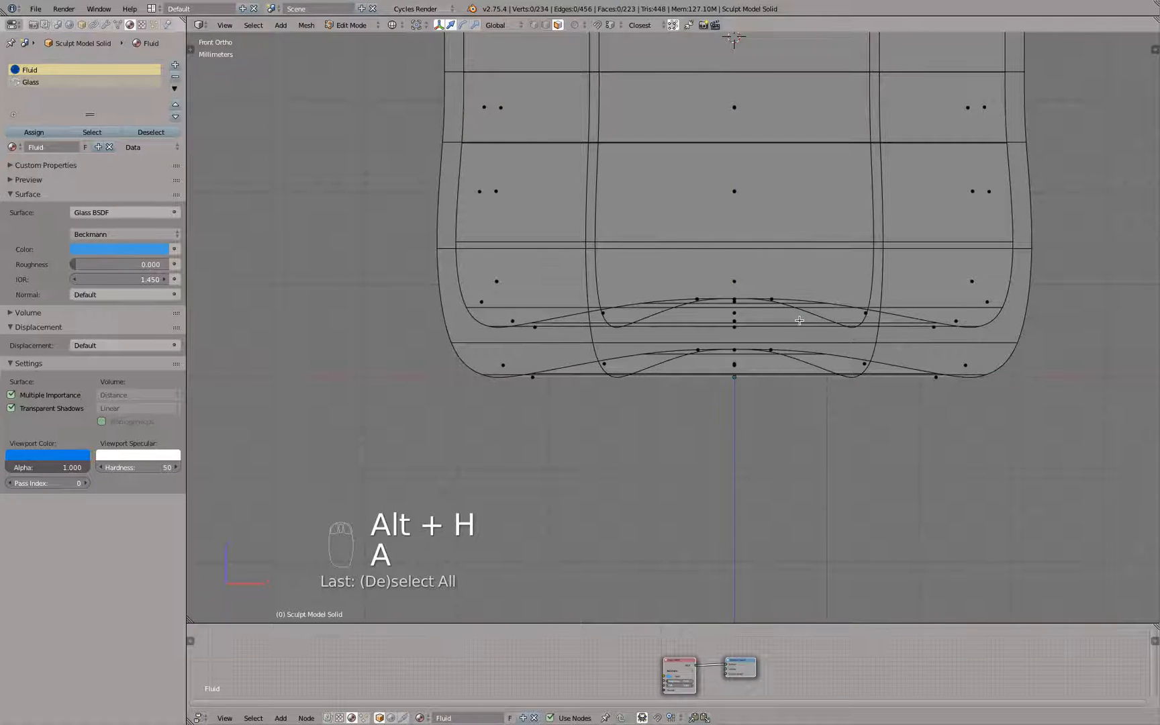
# Step: Preview the bottle in rendered shading through the camera in Object Mode and return to wireframe display
pyautogui.press('KP_0')
pyautogui.press('Tab')
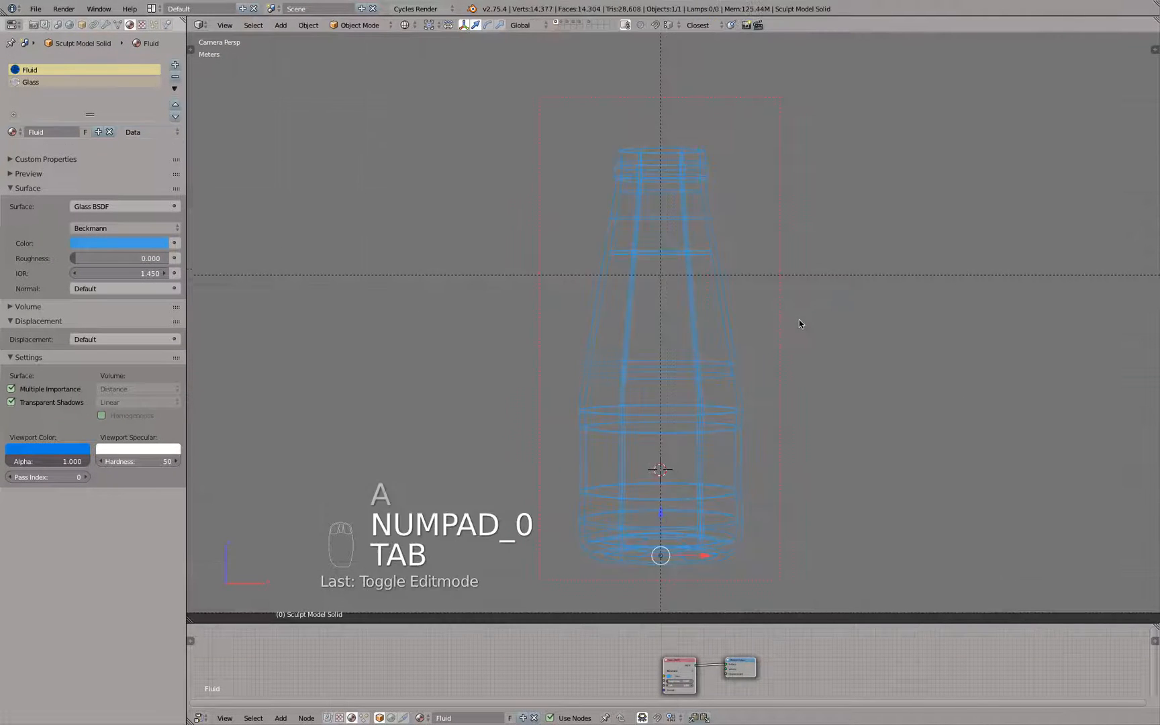
pyautogui.press('z')
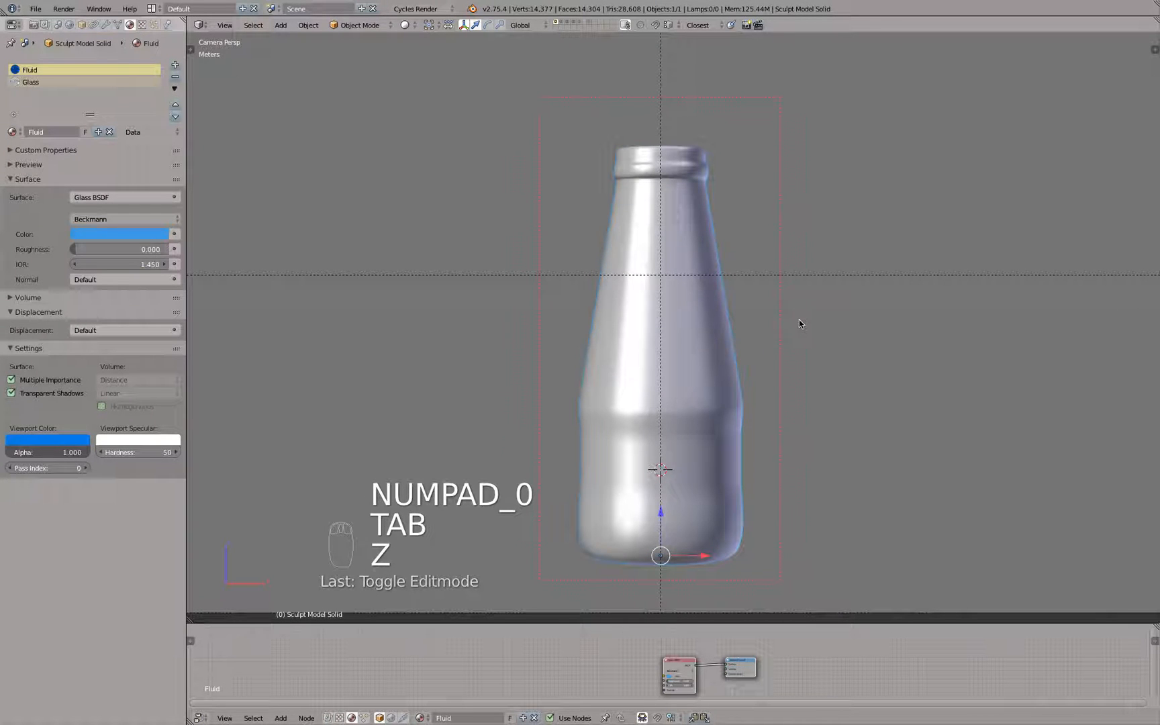
pyautogui.hotkey('shift', 'z')
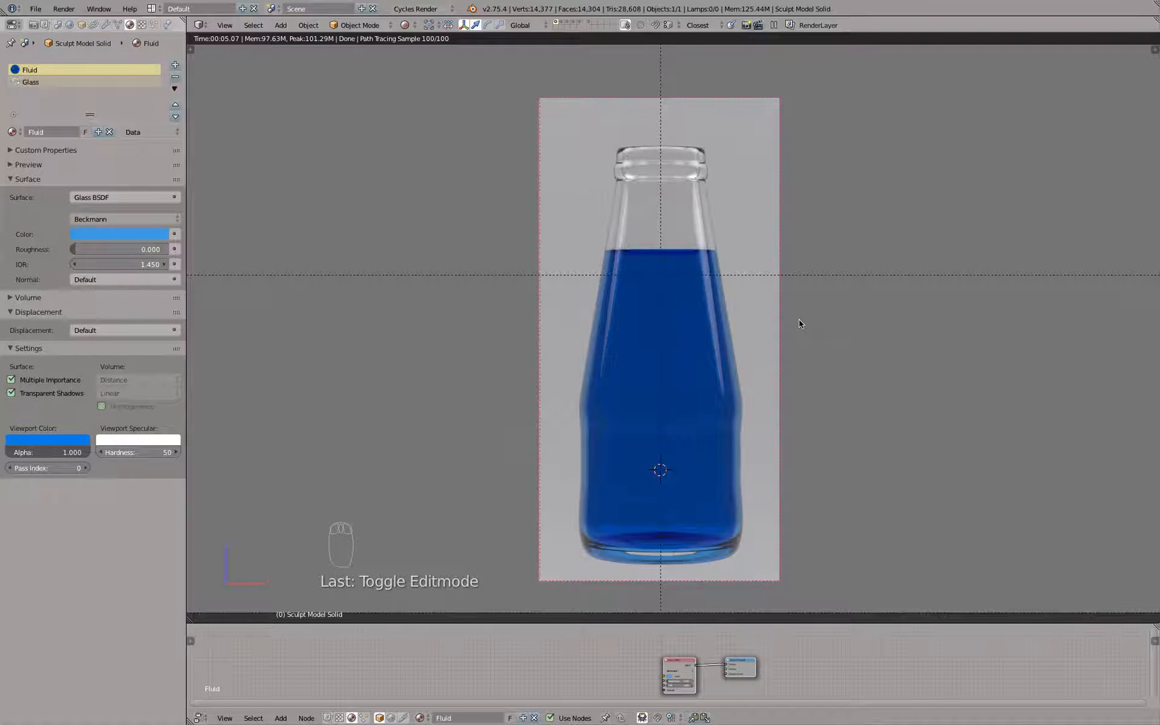
pyautogui.press('shift+super')
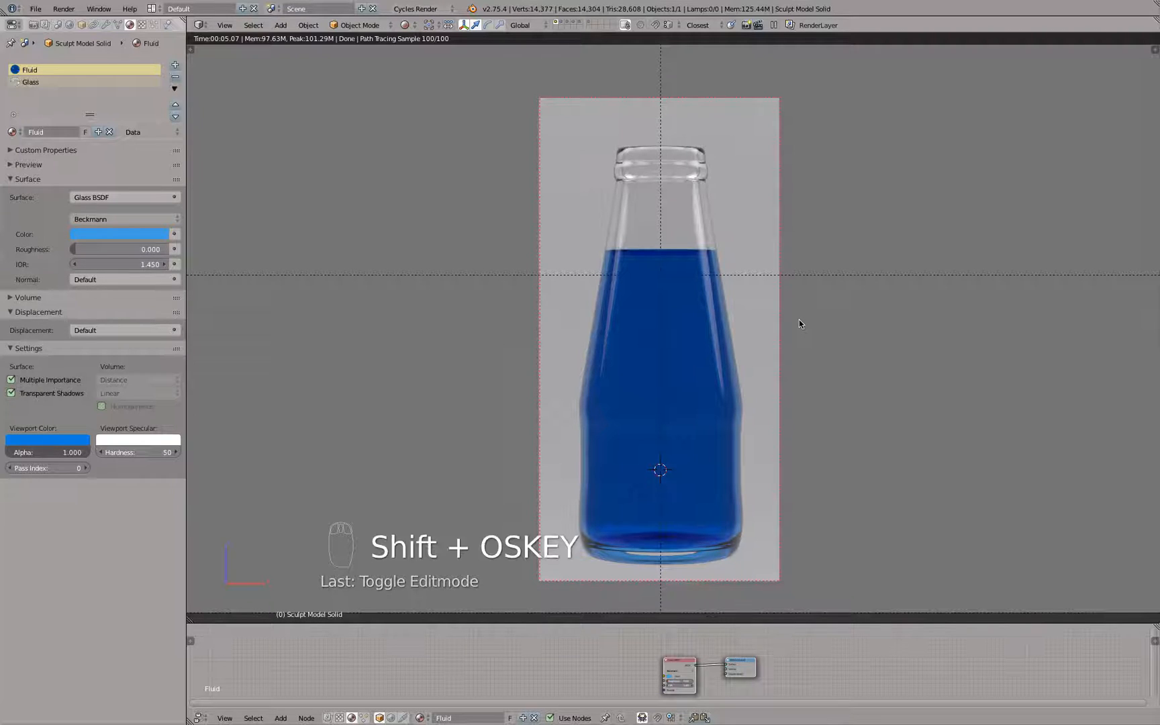
pyautogui.press('z')
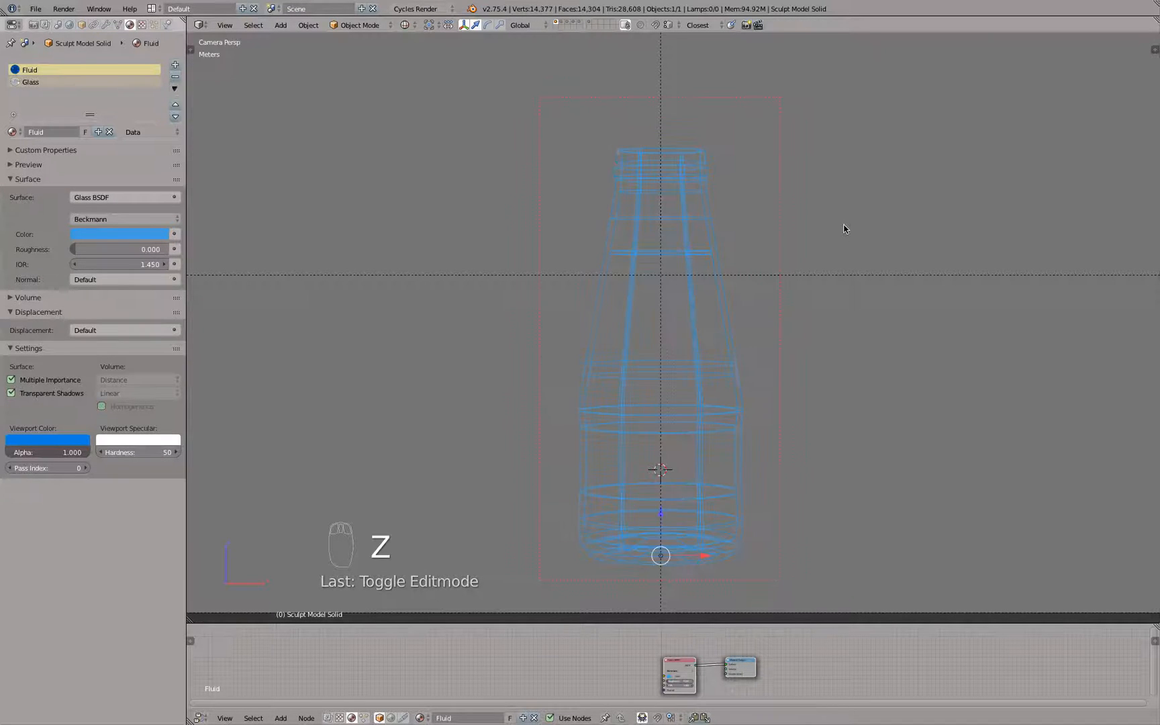
# Step: Select the fluid mesh by its linked faces and separate that selection from the bottle into its own object
pyautogui.press('z')
pyautogui.press('z')
pyautogui.press('Tab')
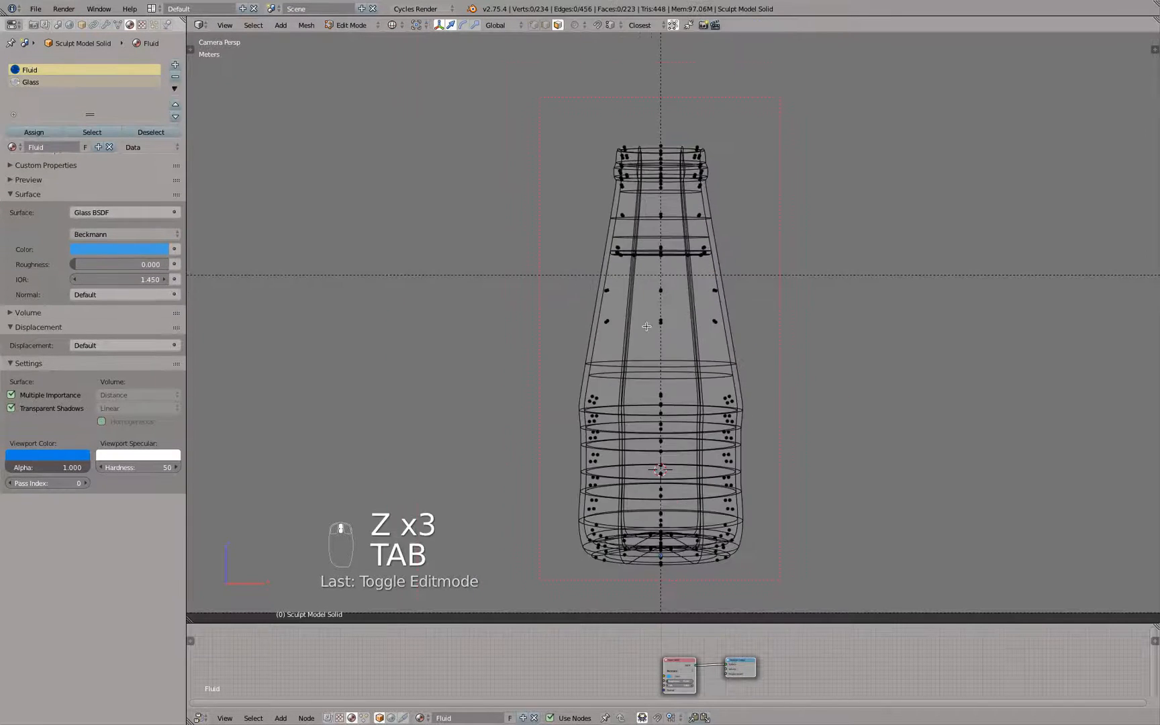
pyautogui.click(604, 320)
pyautogui.scroll(3, 596, 322)
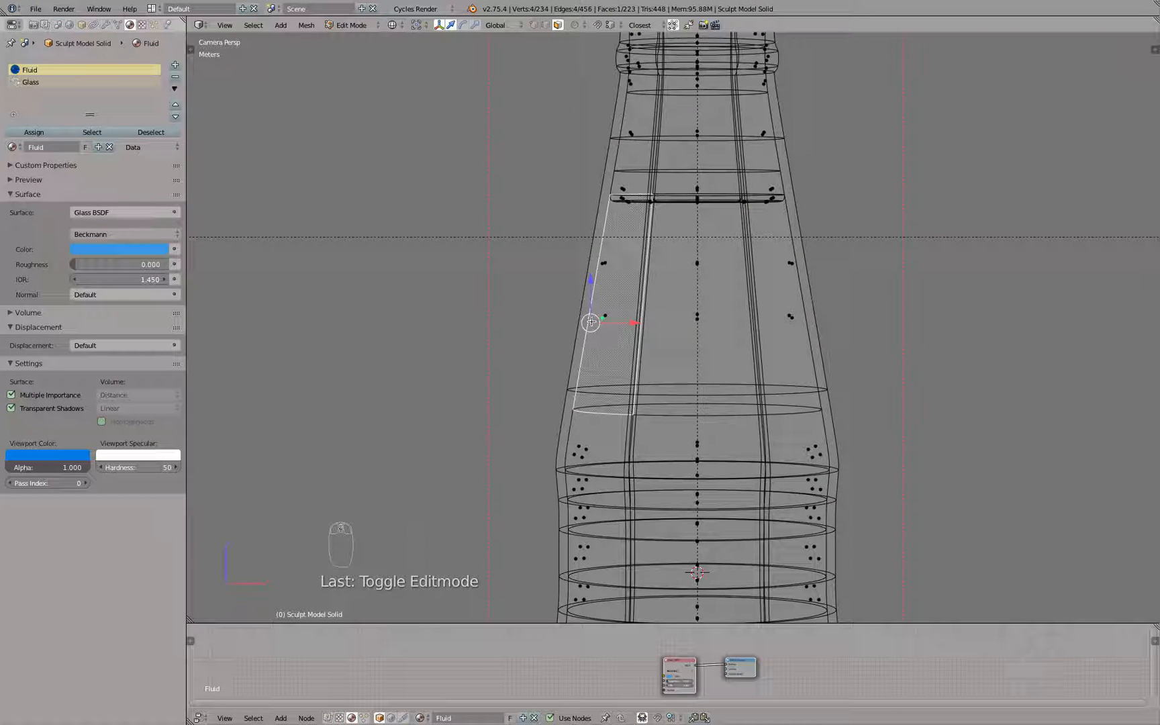
pyautogui.hotkey('ctrl', 'l')
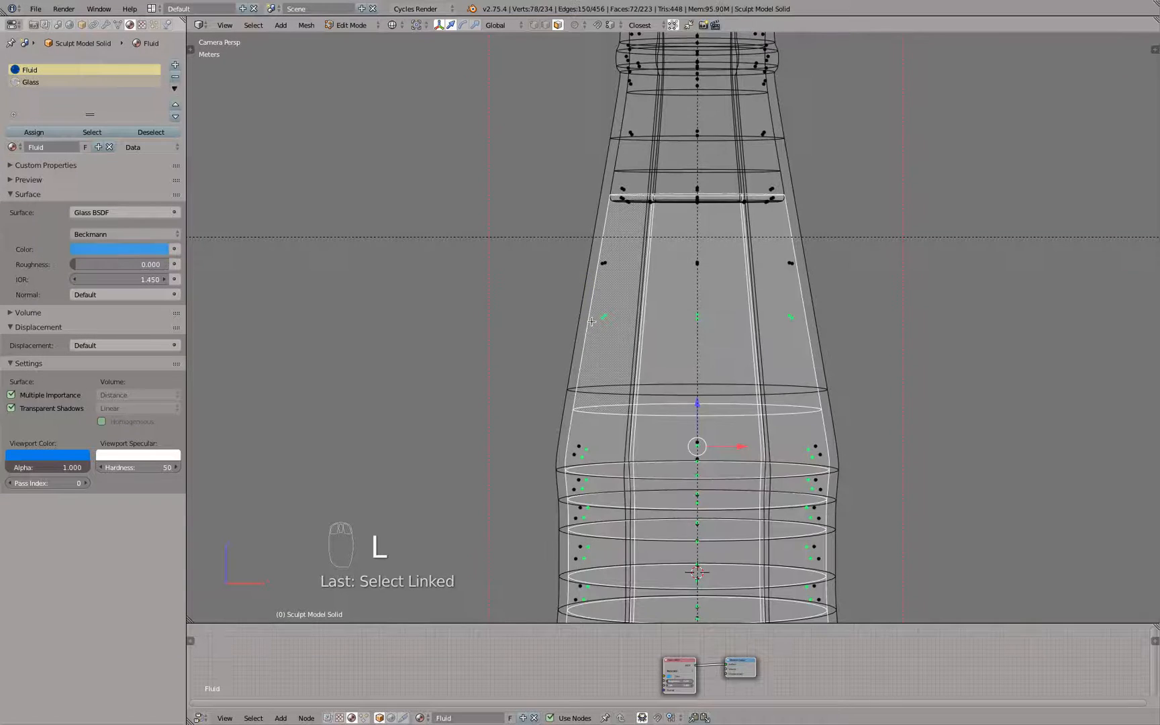
pyautogui.scroll(-2, 606, 307)
pyautogui.moveTo(639, 432); pyautogui.dragTo(625, 369, button='right')
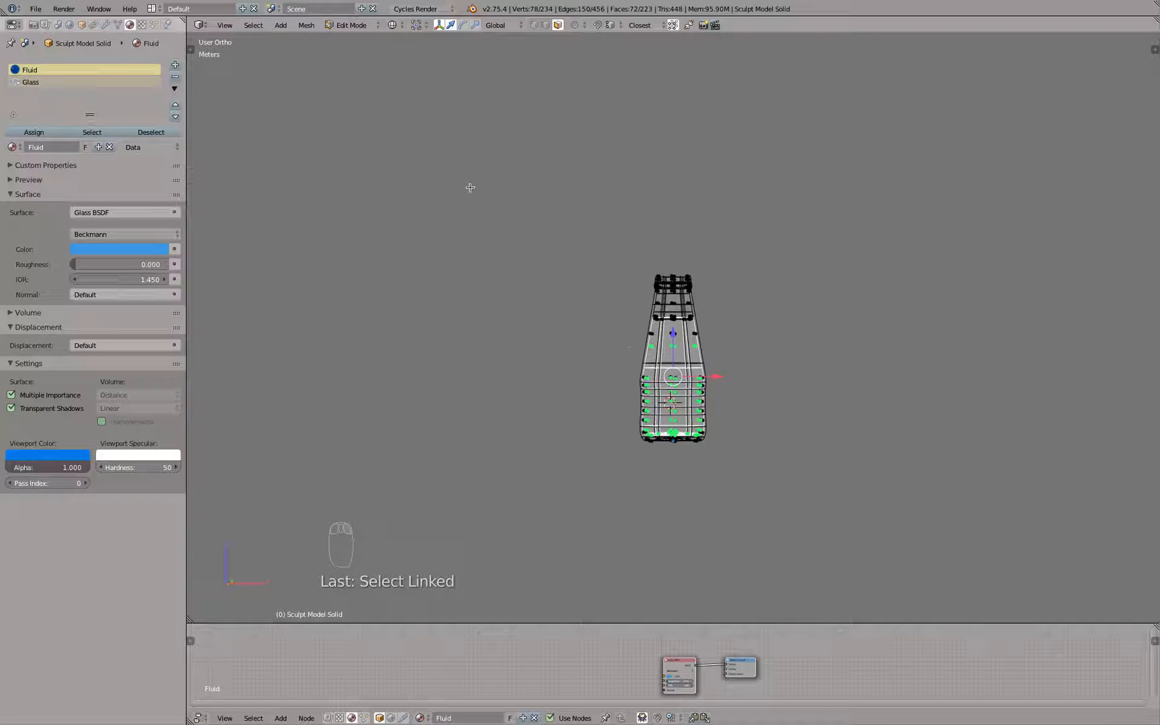
pyautogui.press('p')
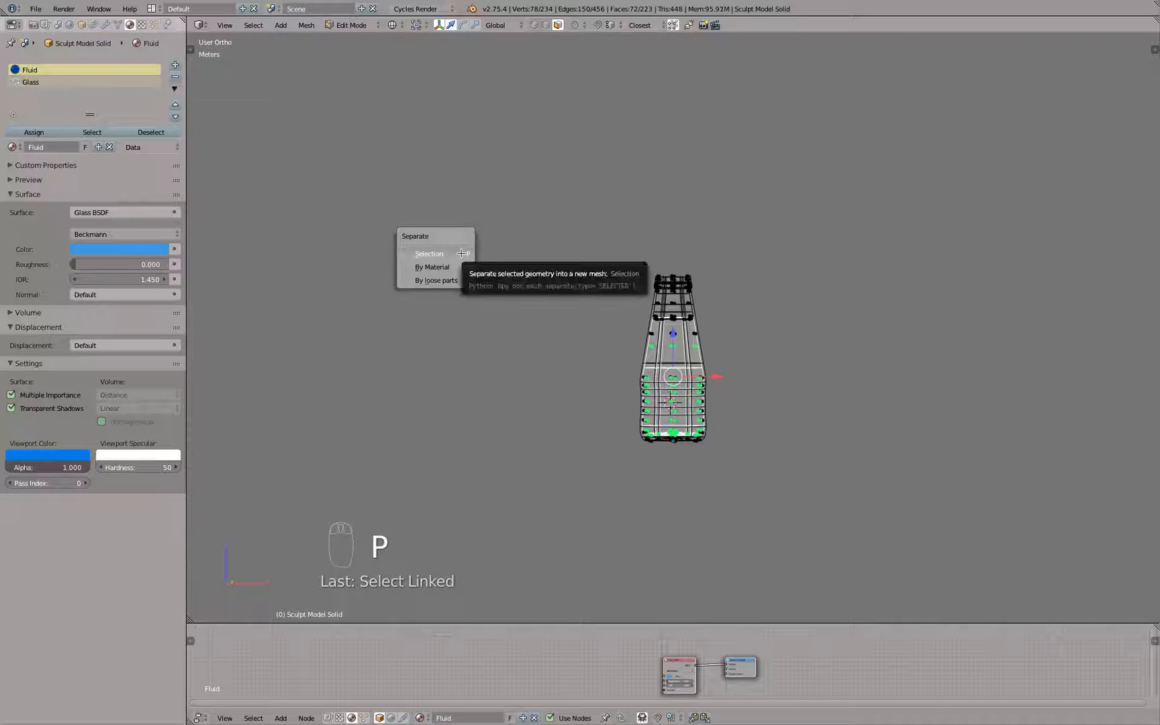
pyautogui.press('p')
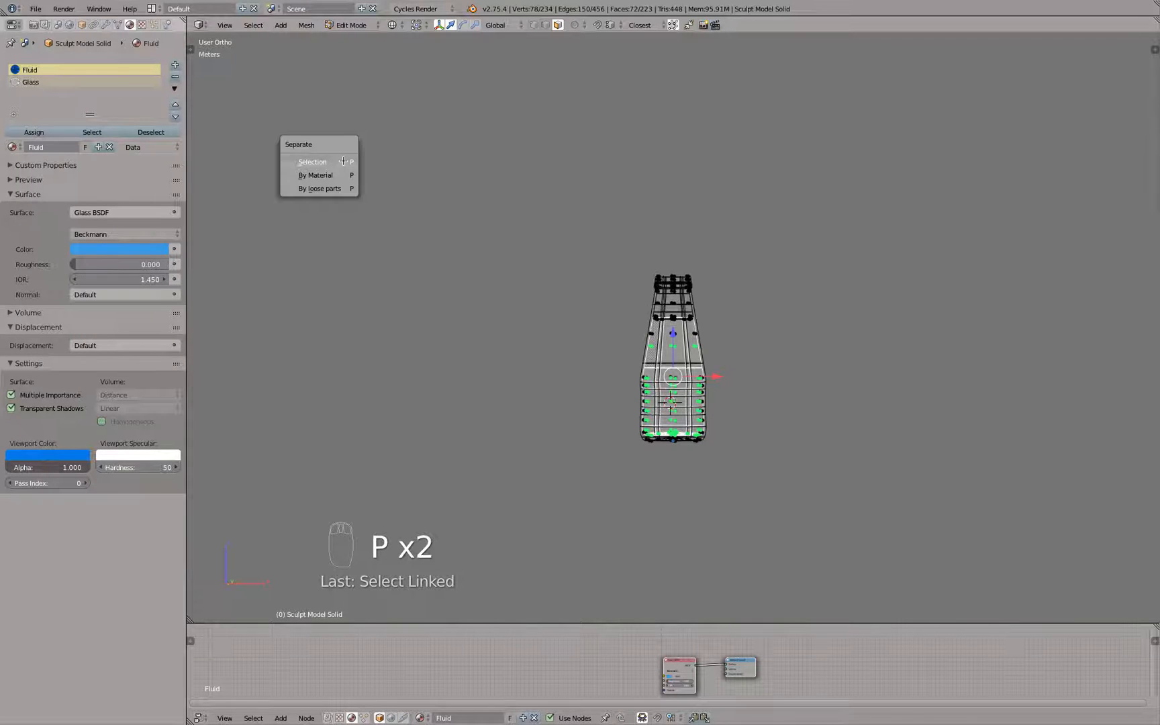
pyautogui.click(343, 161)
pyautogui.press('Tab')
# Step: Check the separation by alternately selecting the fluid and bottle objects in wireframe
pyautogui.click(645, 295)
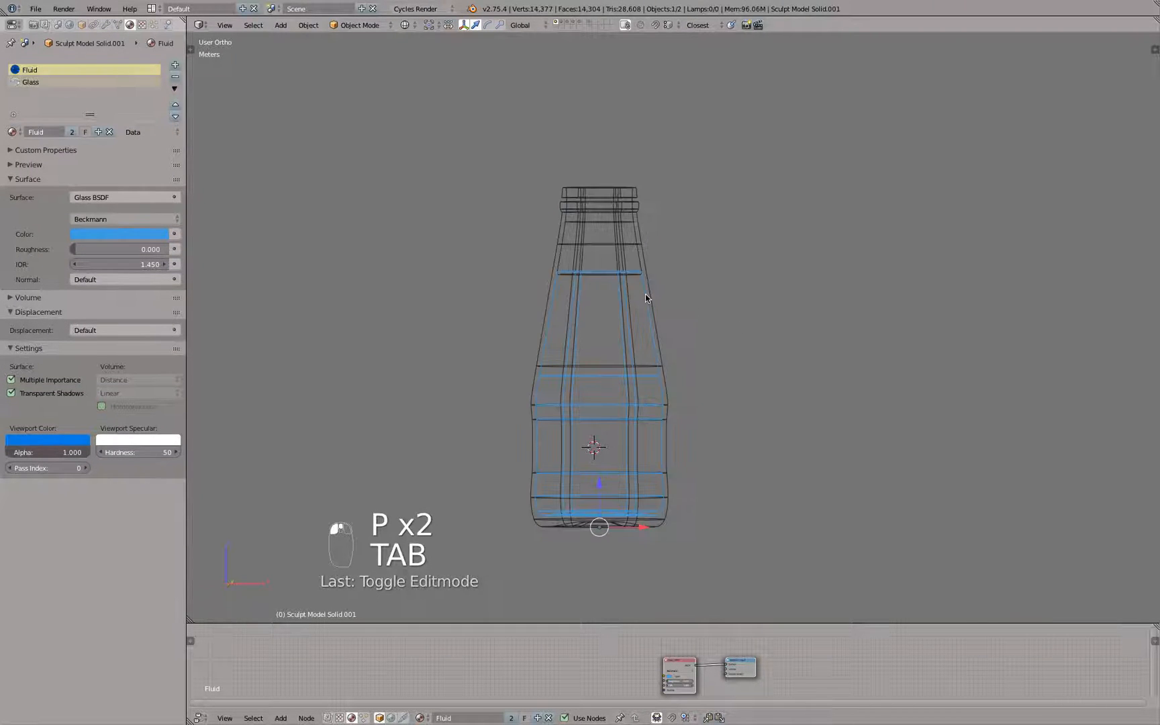
pyautogui.press('z')
pyautogui.press('z')
pyautogui.click(641, 249)
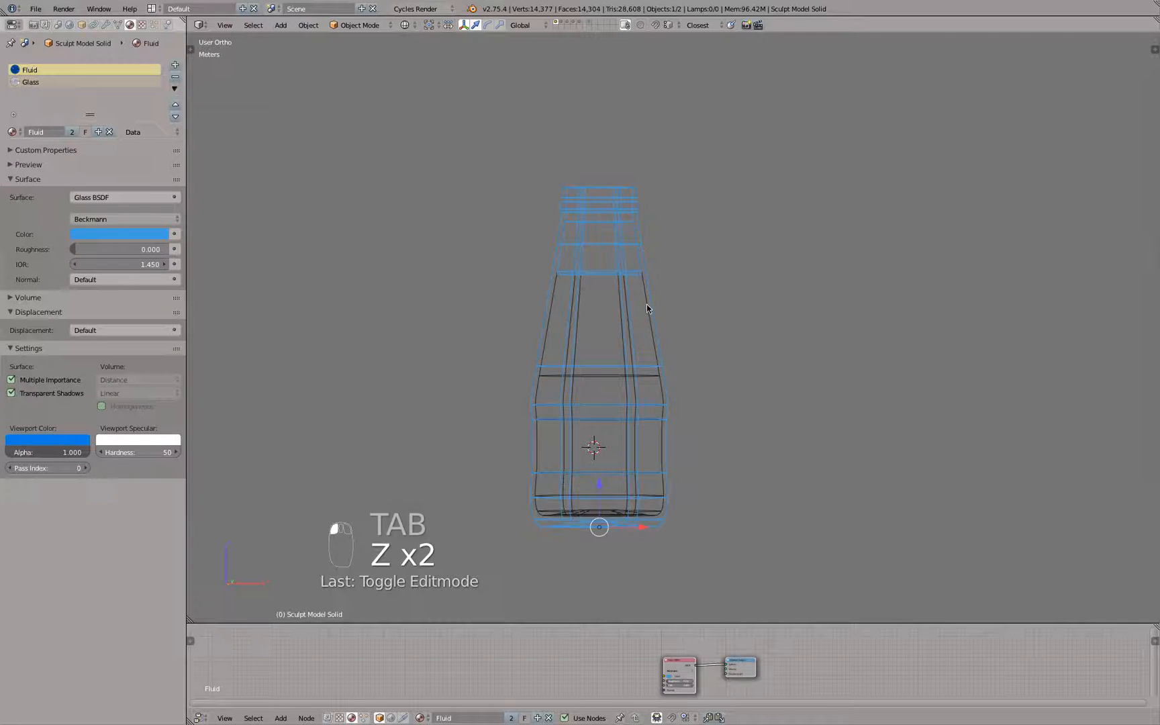
pyautogui.click(646, 305)
pyautogui.click(644, 255)
pyautogui.click(647, 305)
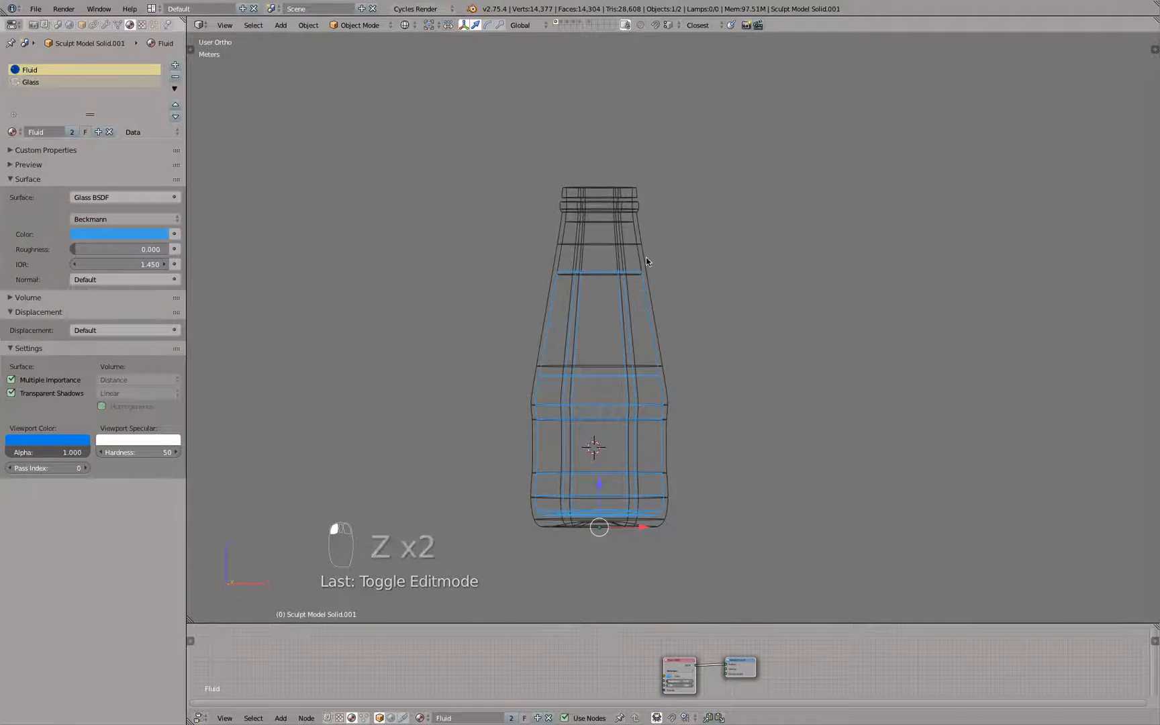
pyautogui.click(645, 255)
# Step: Select all faces of the fluid object in Edit Mode and display their face normals to inspect their direction
pyautogui.click(654, 320)
pyautogui.press('Tab')
pyautogui.press('a')
pyautogui.press('a')
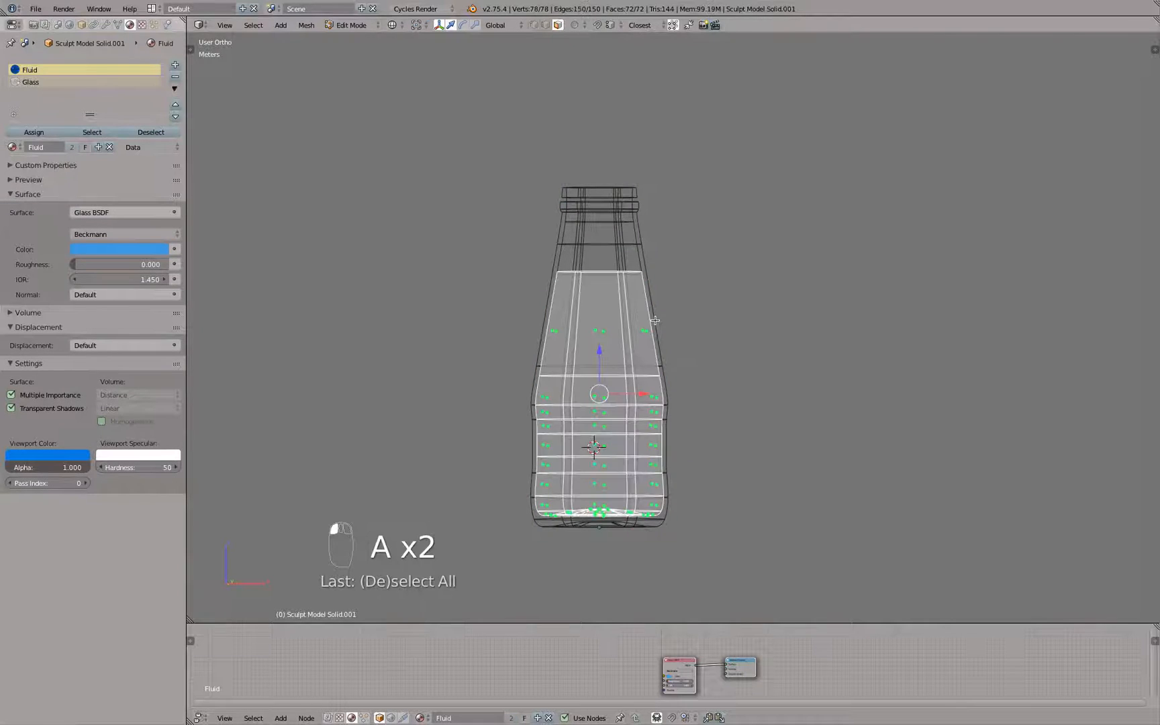
pyautogui.press('n')
pyautogui.scroll(-6, 1058, 494)
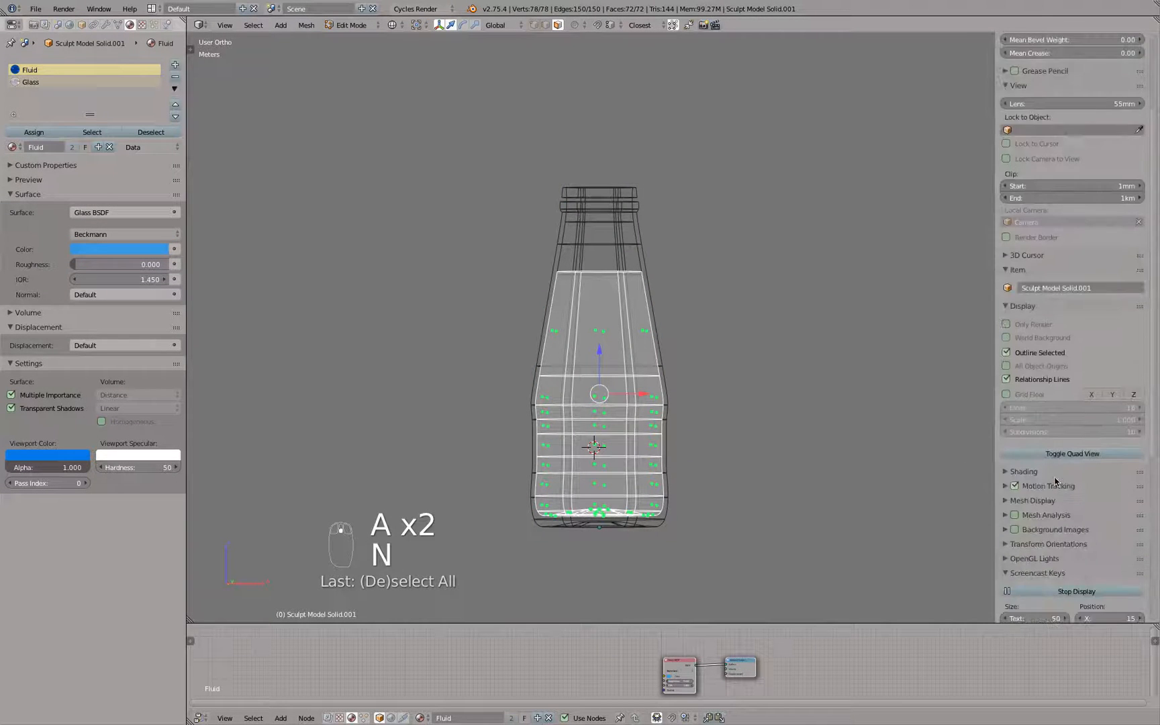
pyautogui.scroll(10, 1054, 484)
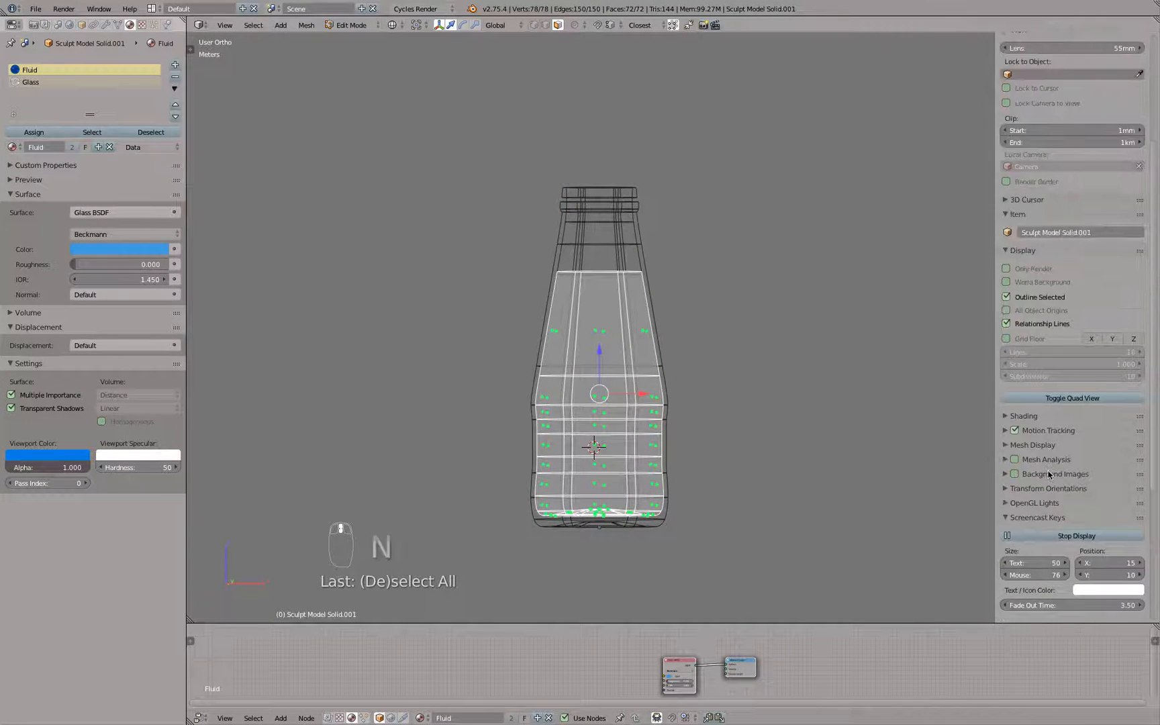
pyautogui.scroll(-8, 1049, 473)
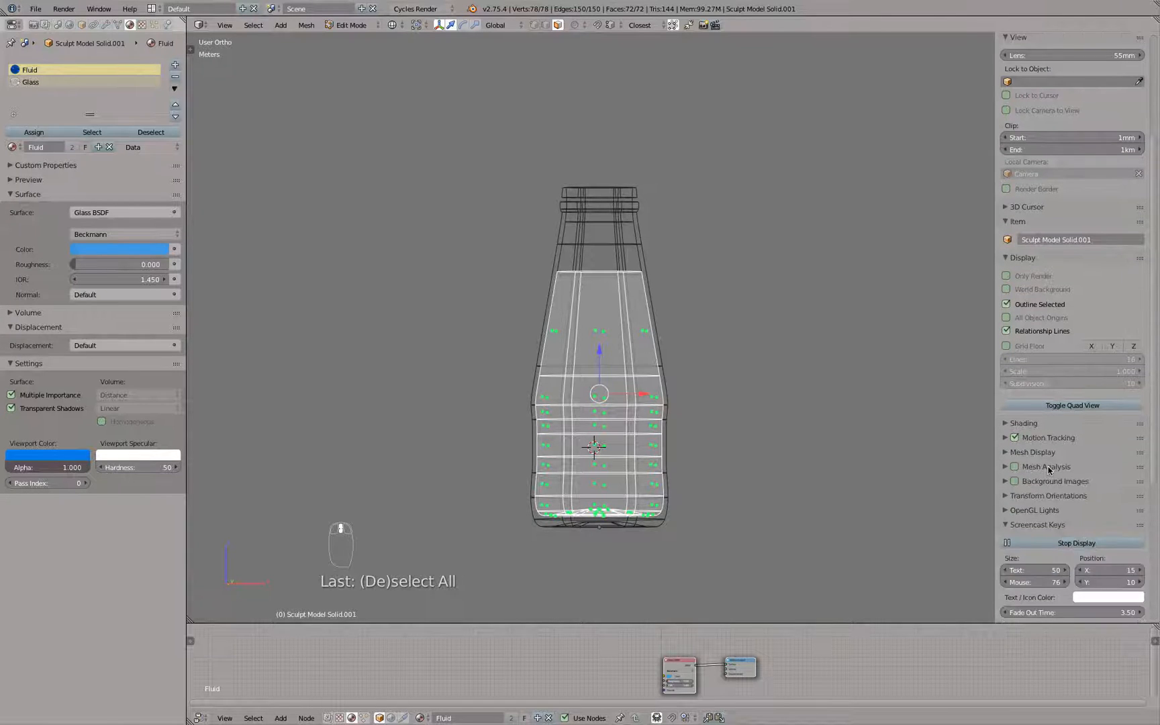
pyautogui.click(1005, 350)
pyautogui.click(1005, 351)
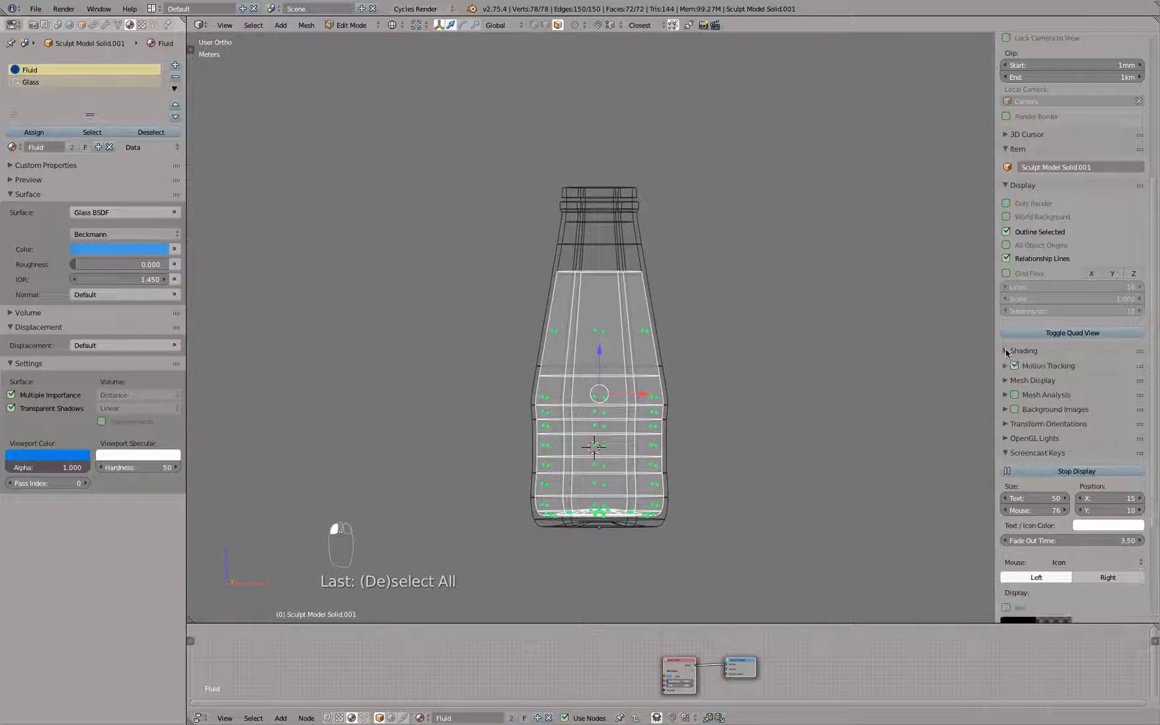
pyautogui.click(1005, 380)
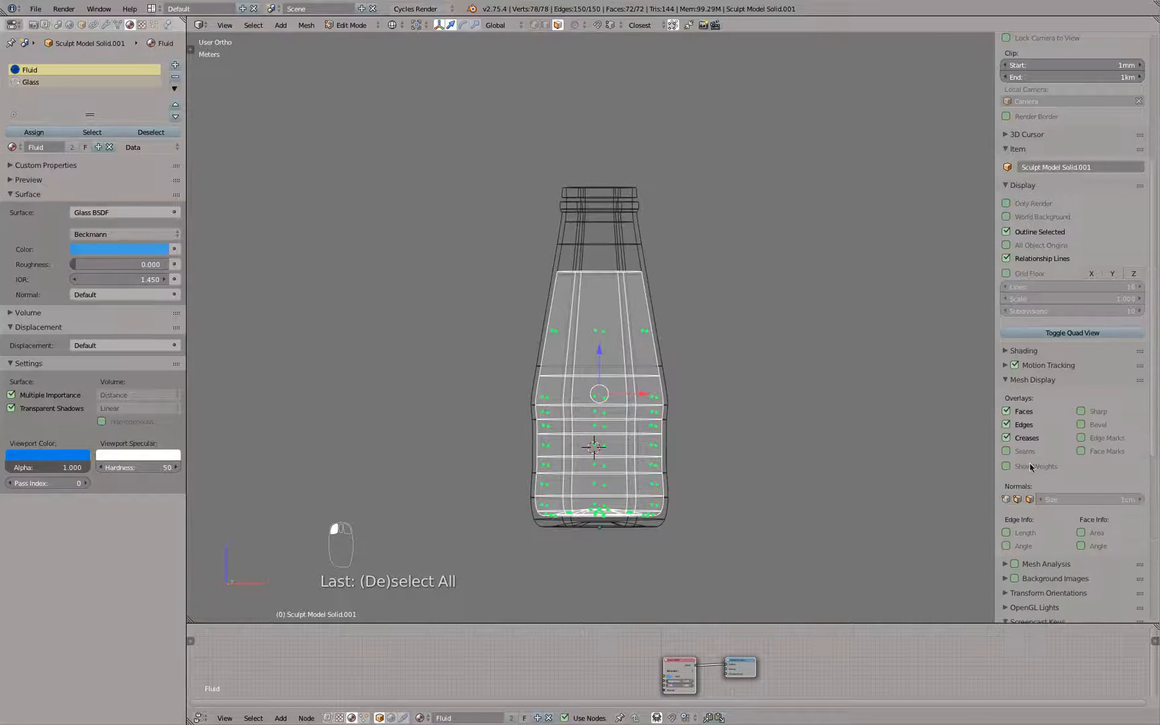
pyautogui.click(1030, 500)
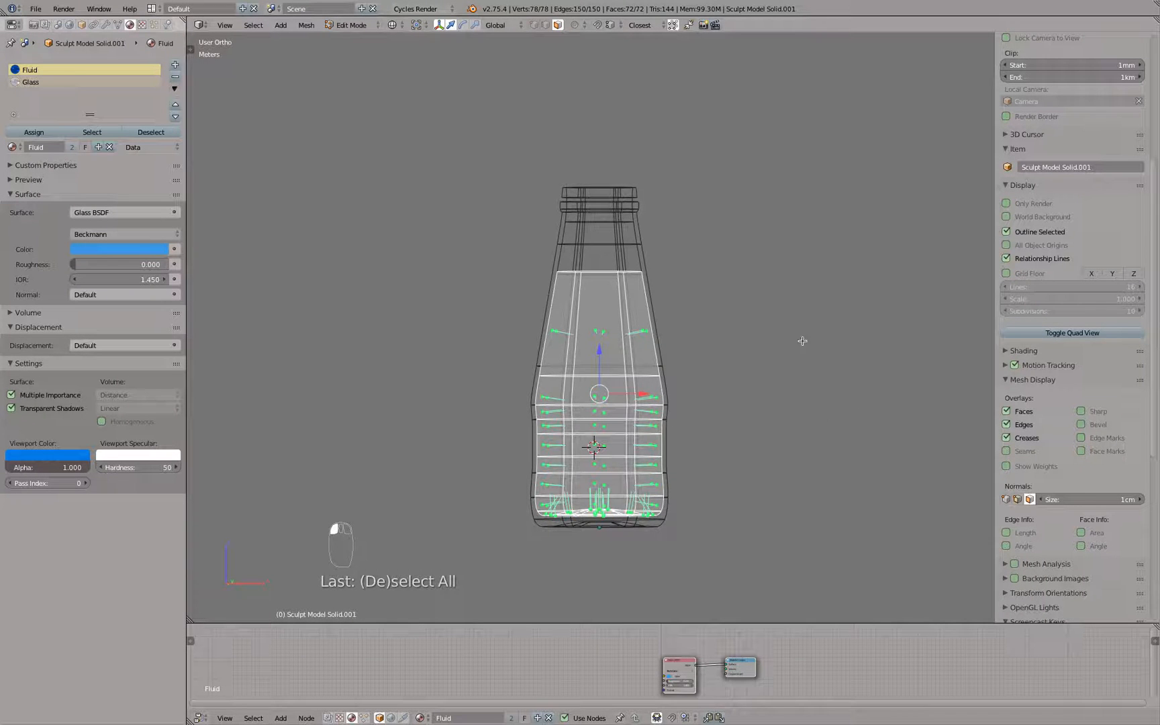
pyautogui.moveTo(777, 346); pyautogui.dragTo(734, 362, button='middle')
pyautogui.scroll(3, 734, 362)
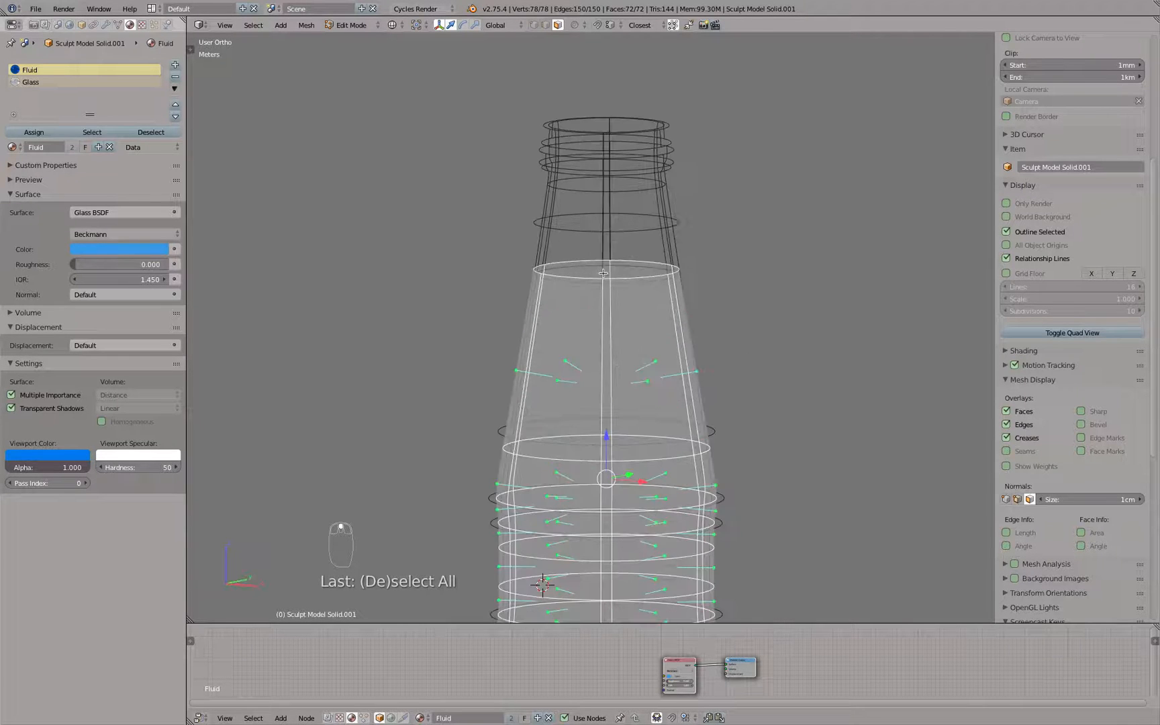
# Step: Select all faces of the glass bottle in Edit Mode and display their face normals to inspect their direction
pyautogui.press('Tab')
pyautogui.press('Tab')
pyautogui.press('a')
pyautogui.press('a')
pyautogui.press('a')
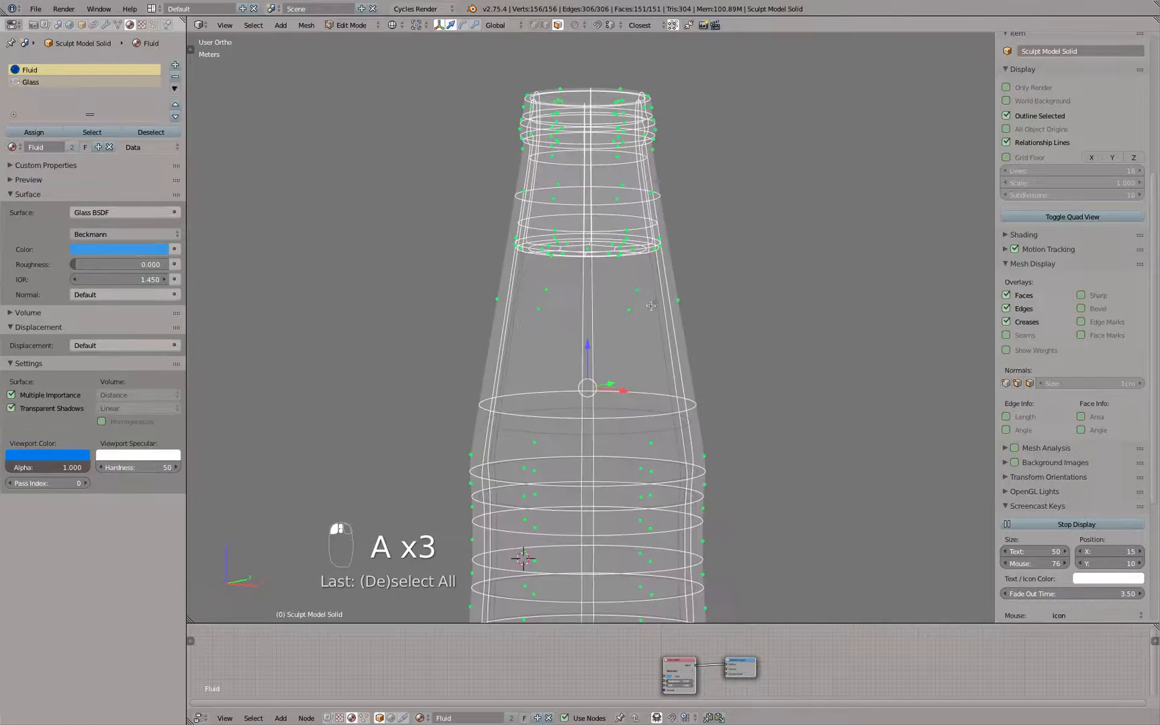
pyautogui.click(1031, 499)
pyautogui.moveTo(775, 376)
pyautogui.mouseDown(button='middle')
pyautogui.moveTo(698, 336)
pyautogui.moveTo(678, 356)
pyautogui.moveTo(527, 379)
pyautogui.mouseUp(button='middle')
pyautogui.press('z')
pyautogui.moveTo(690, 345)
pyautogui.mouseDown(button='middle')
pyautogui.moveTo(732, 436)
pyautogui.moveTo(822, 281)
pyautogui.mouseUp(button='middle')
pyautogui.press('z')
pyautogui.press('KP_1')
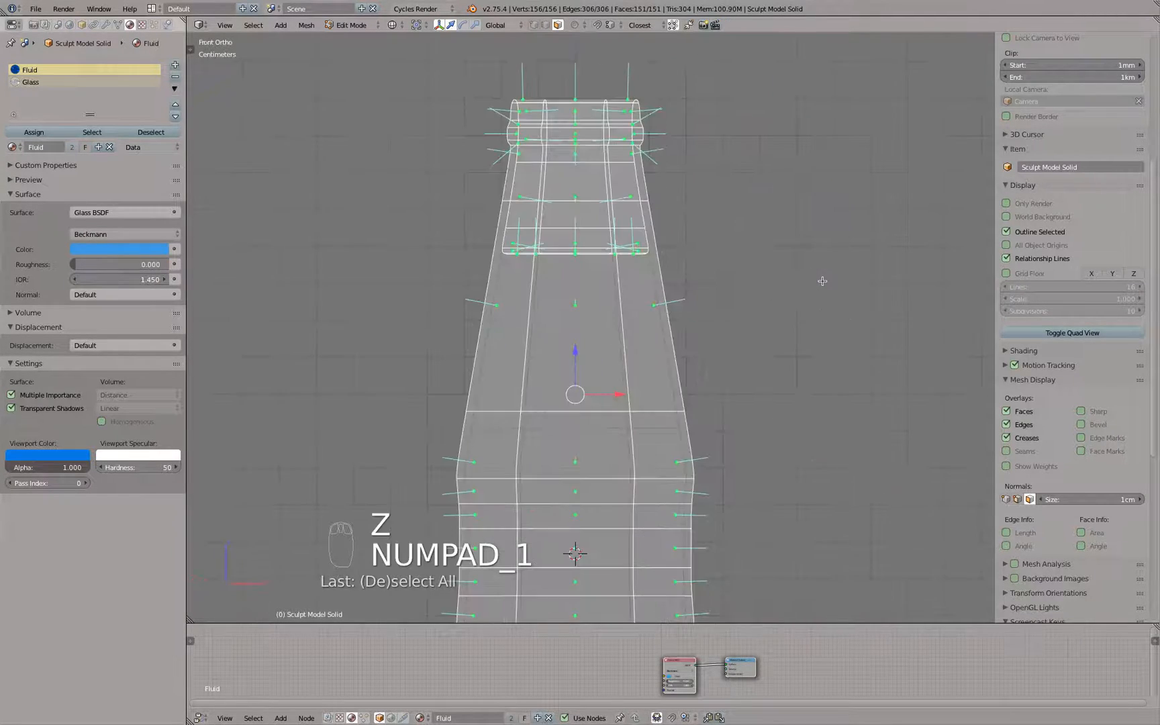
# Step: Return to Object Mode with a solid camera view and open the bottle's modifier settings
pyautogui.scroll(-4, 752, 383)
pyautogui.press('Tab')
pyautogui.press('KP_0')
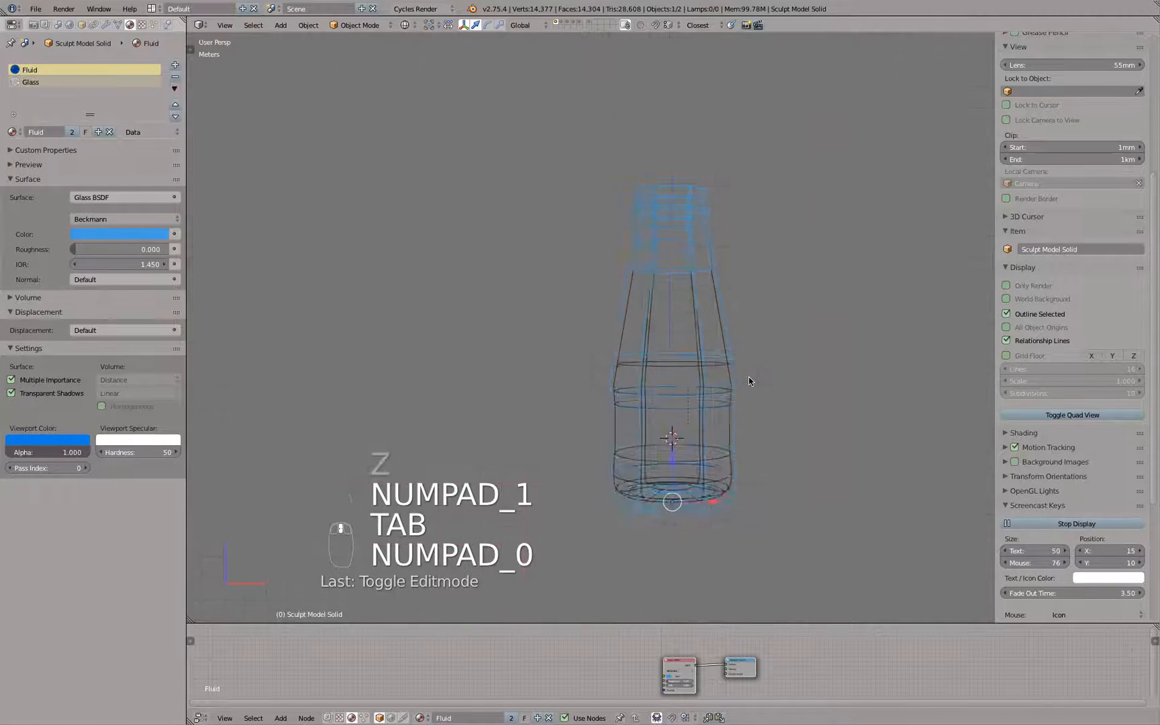
pyautogui.press('z')
pyautogui.press('super')
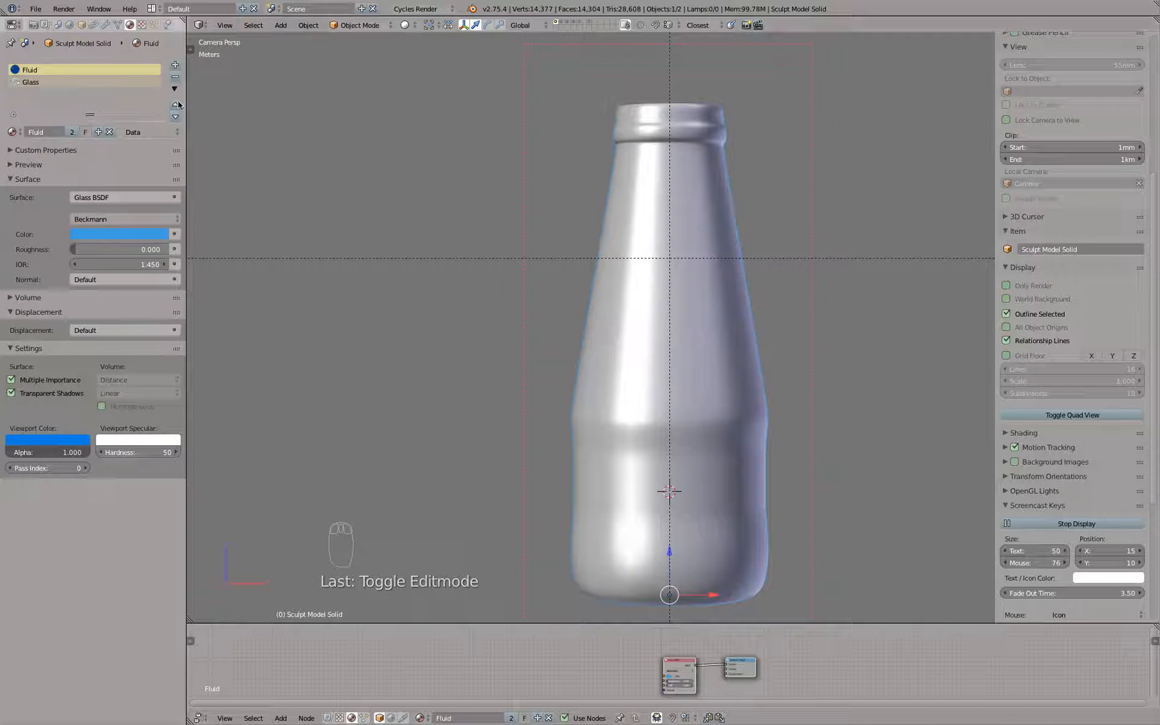
pyautogui.click(106, 25)
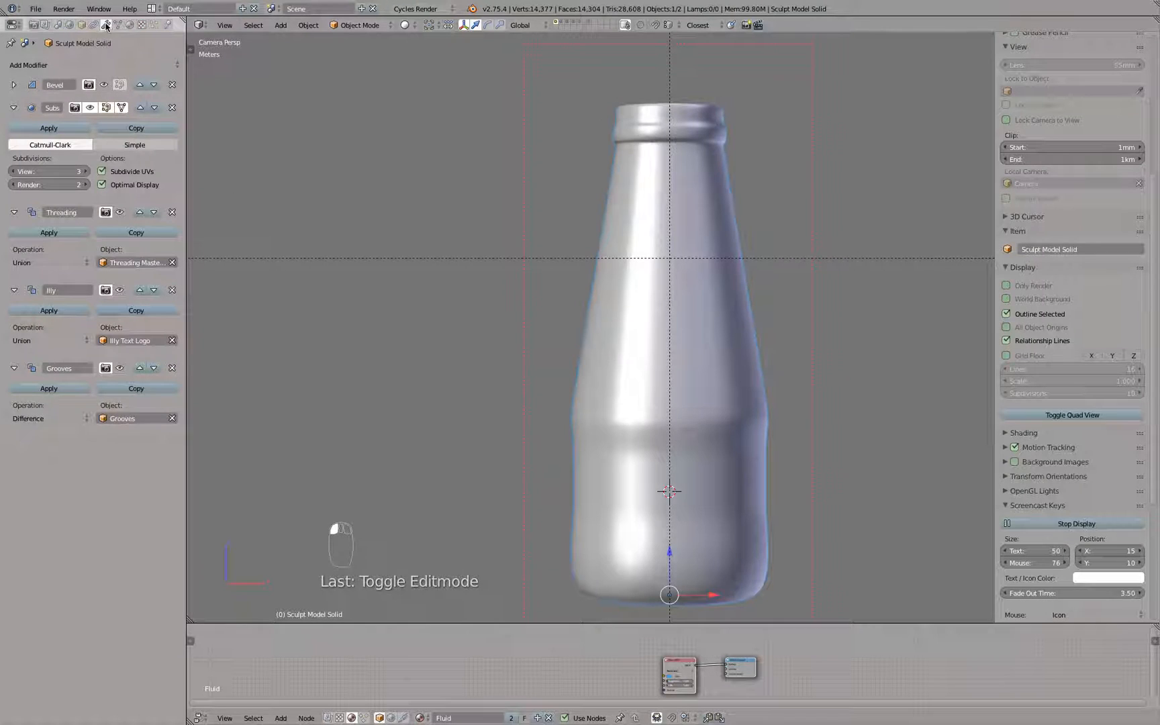
# Step: Show the bottle's Bevel and illy modifiers in the viewport and disable its Threading modifier for rendering
pyautogui.click(103, 85)
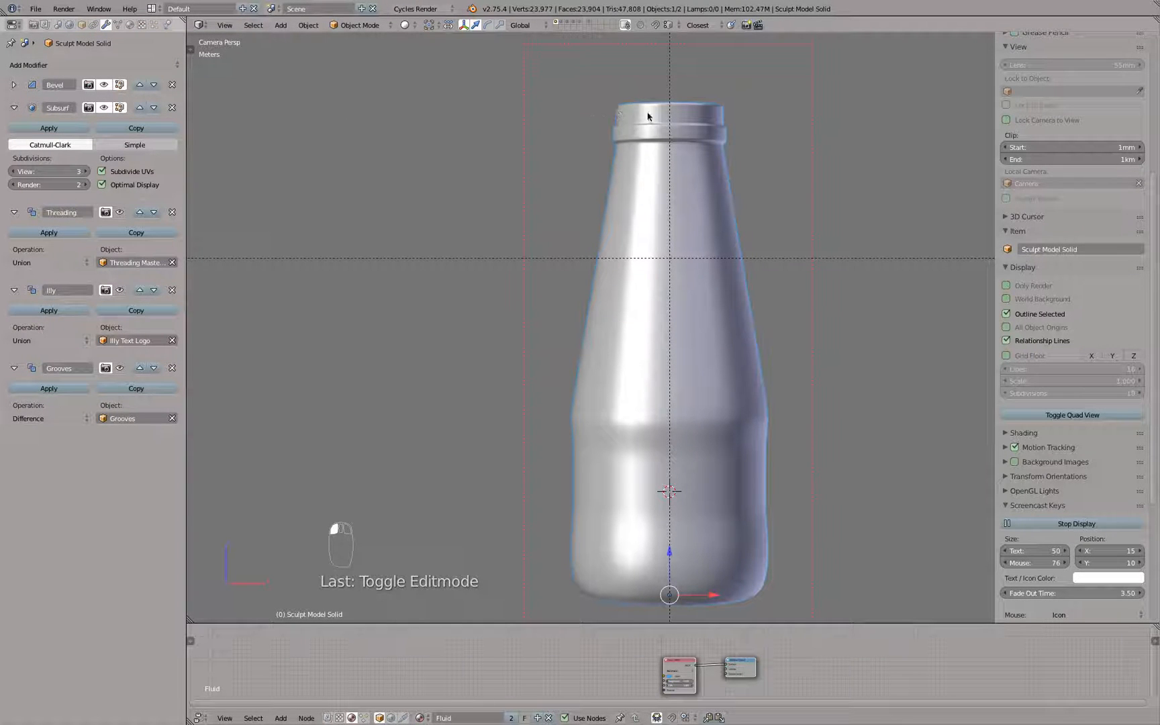
pyautogui.click(120, 290)
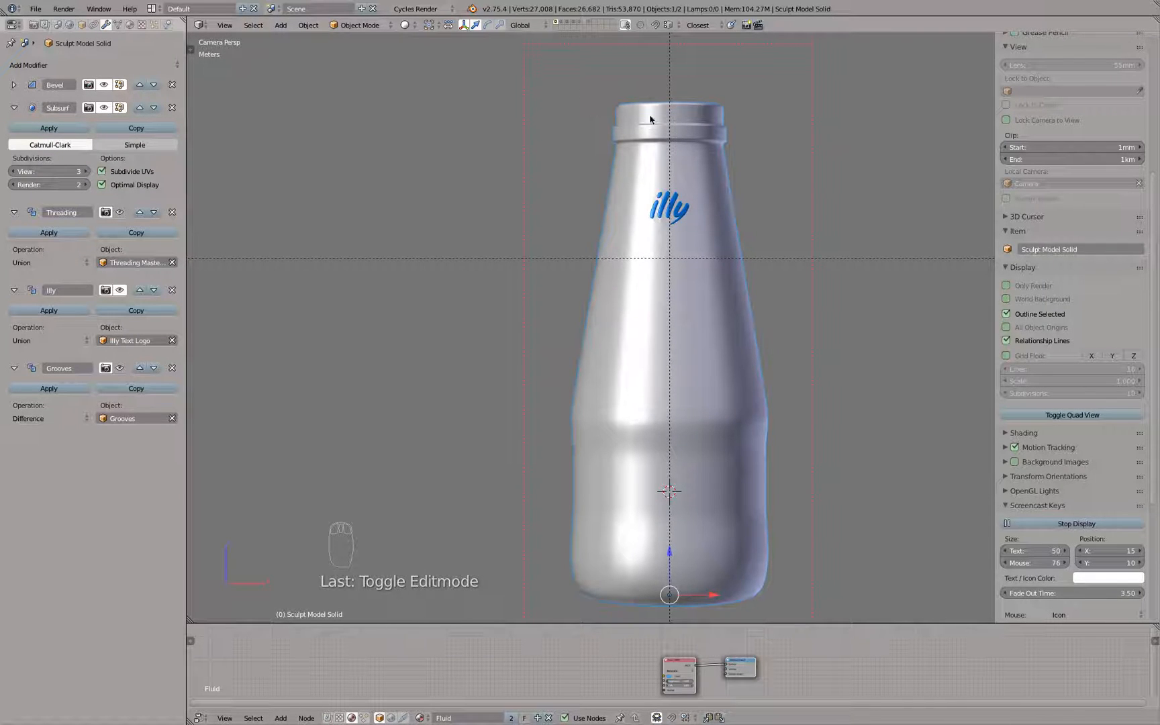
pyautogui.click(105, 213)
# Step: Select the illy text logo object on its own layer and replace its material with Glass
pyautogui.moveTo(714, 212); pyautogui.dragTo(668, 229, button='middle')
pyautogui.scroll(5, 677, 304)
pyautogui.press('z')
pyautogui.scroll(5, 629, 377)
pyautogui.press('z')
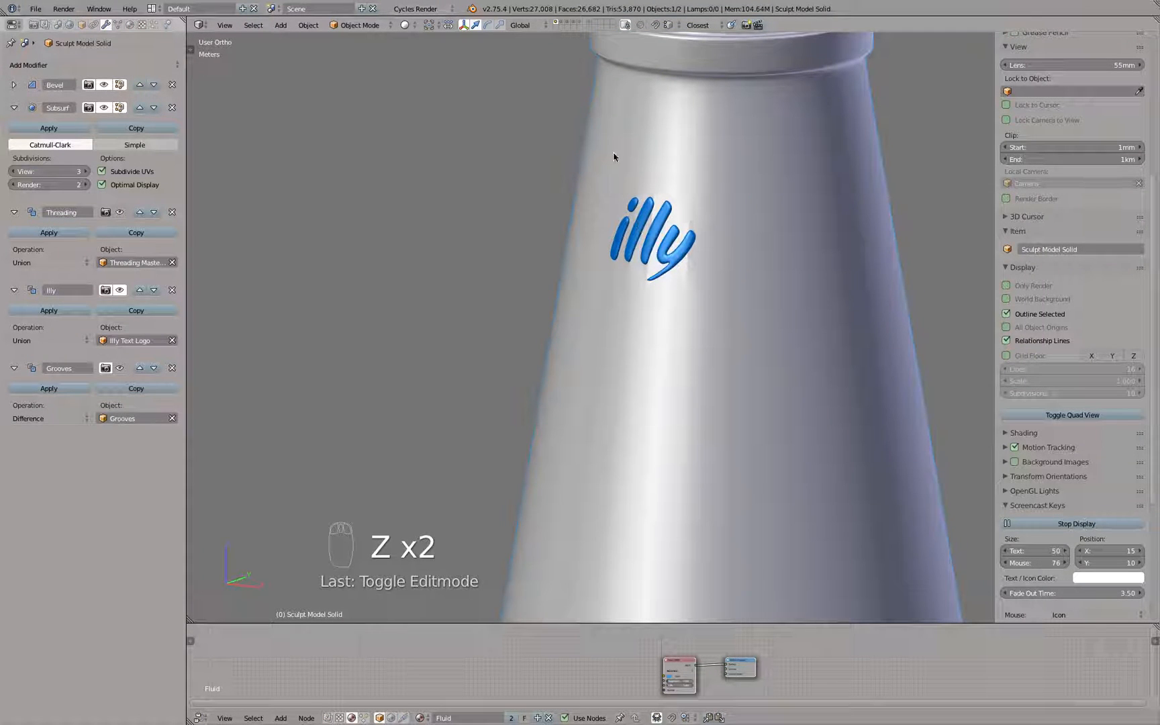
pyautogui.click(130, 25)
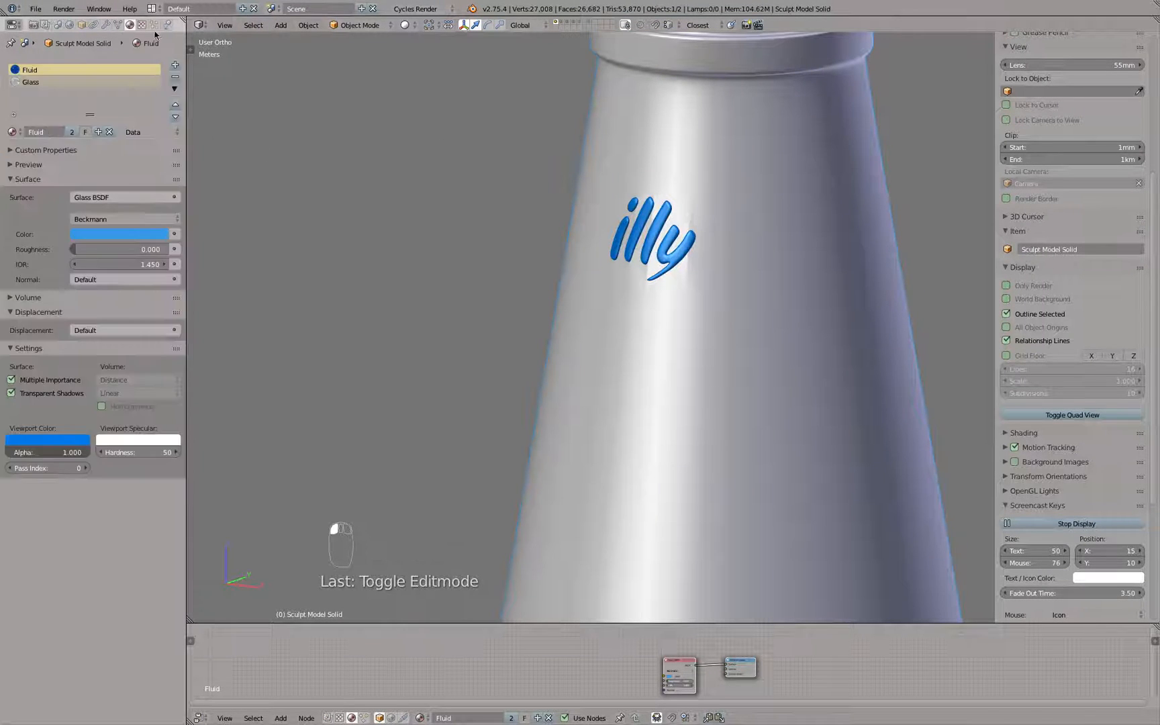
pyautogui.click(580, 24)
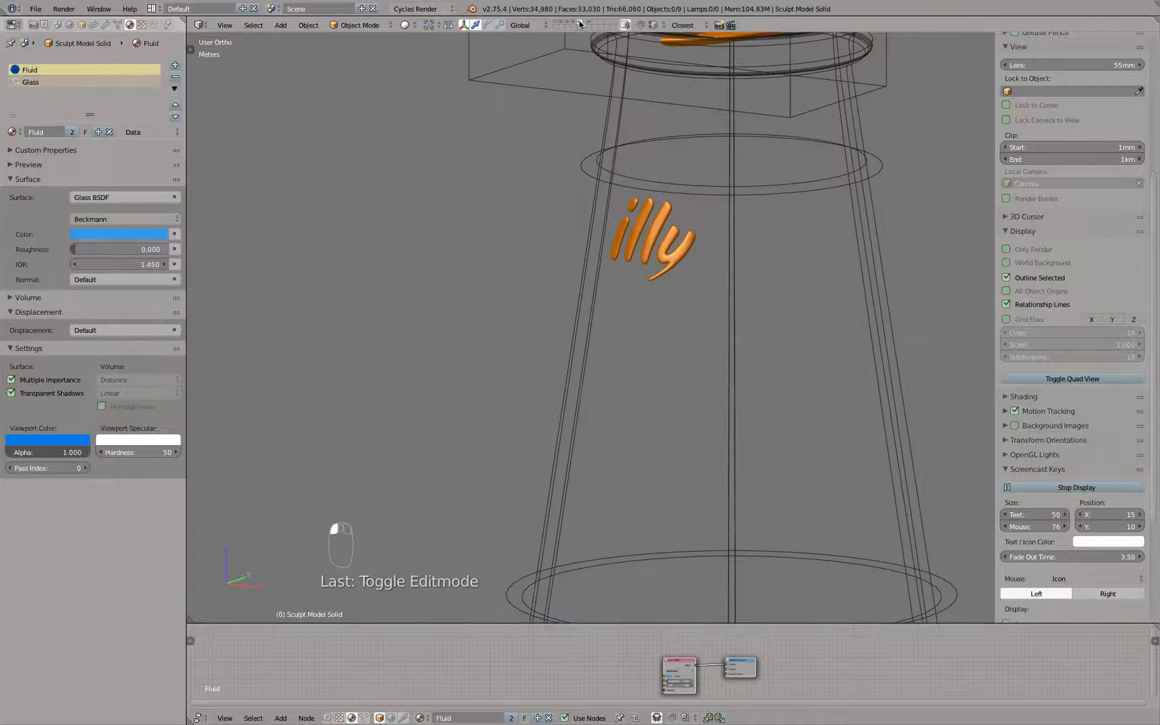
pyautogui.click(661, 214)
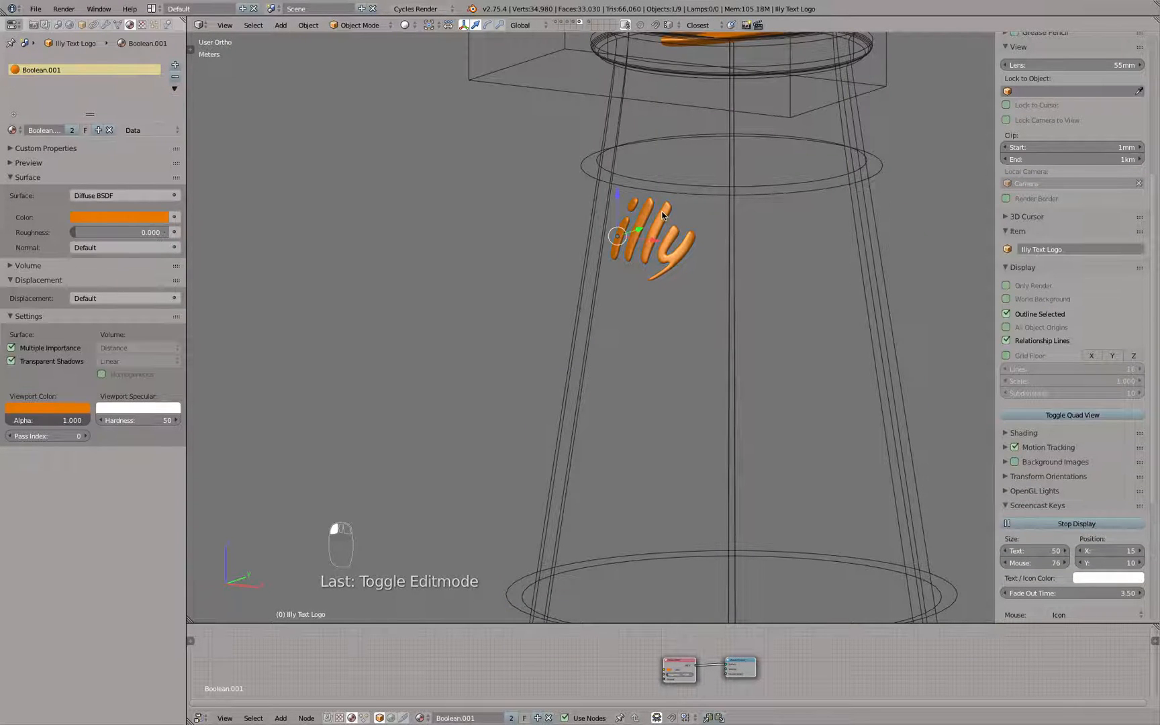
pyautogui.click(14, 131)
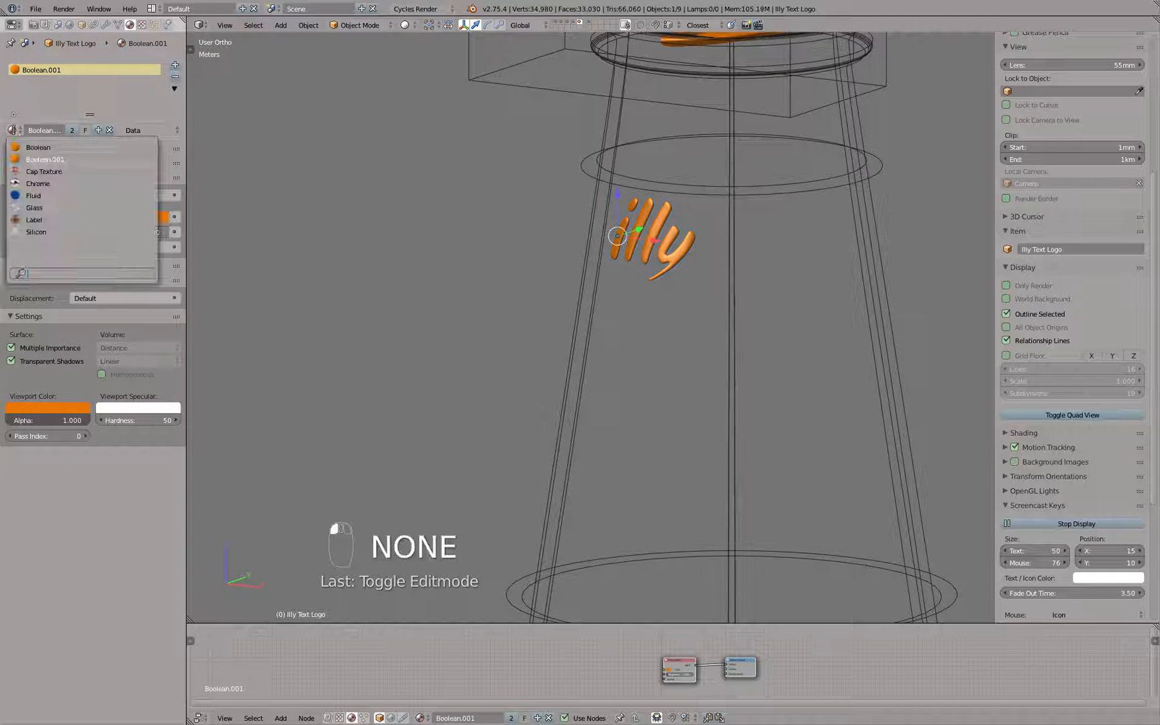
pyautogui.click(61, 209)
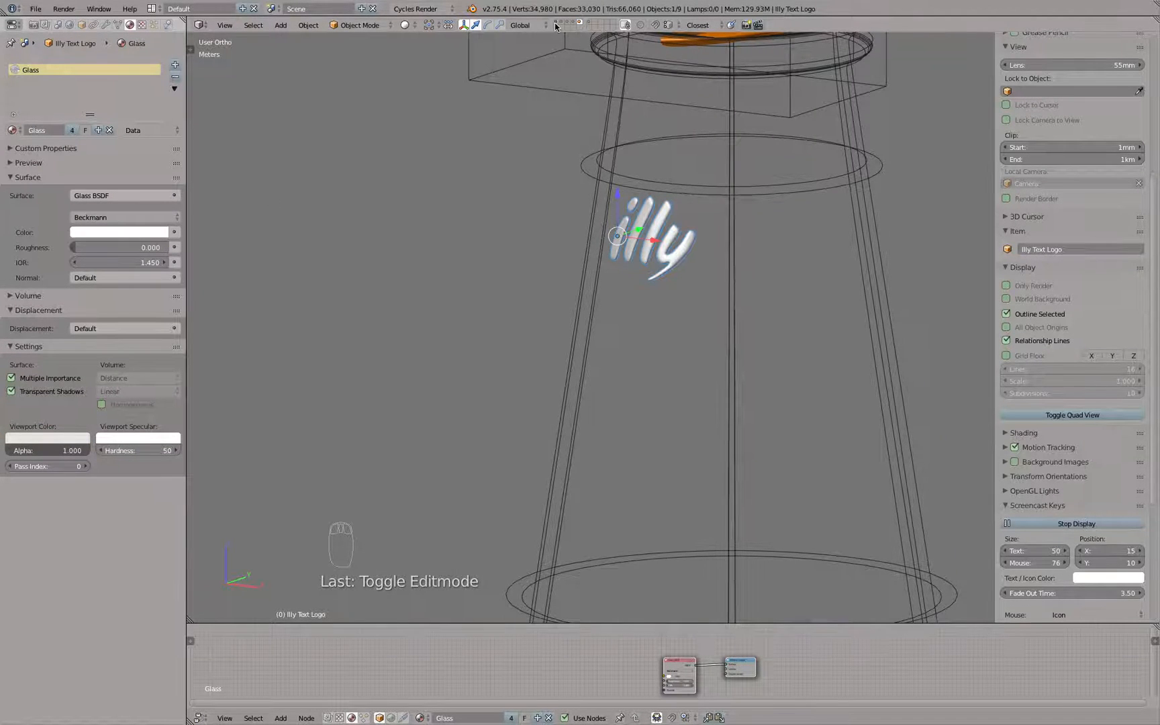
# Step: Return to the bottle, inspect the embossed logo and preview the bottle in rendered shading through the camera
pyautogui.click(628, 142)
pyautogui.press('Tab')
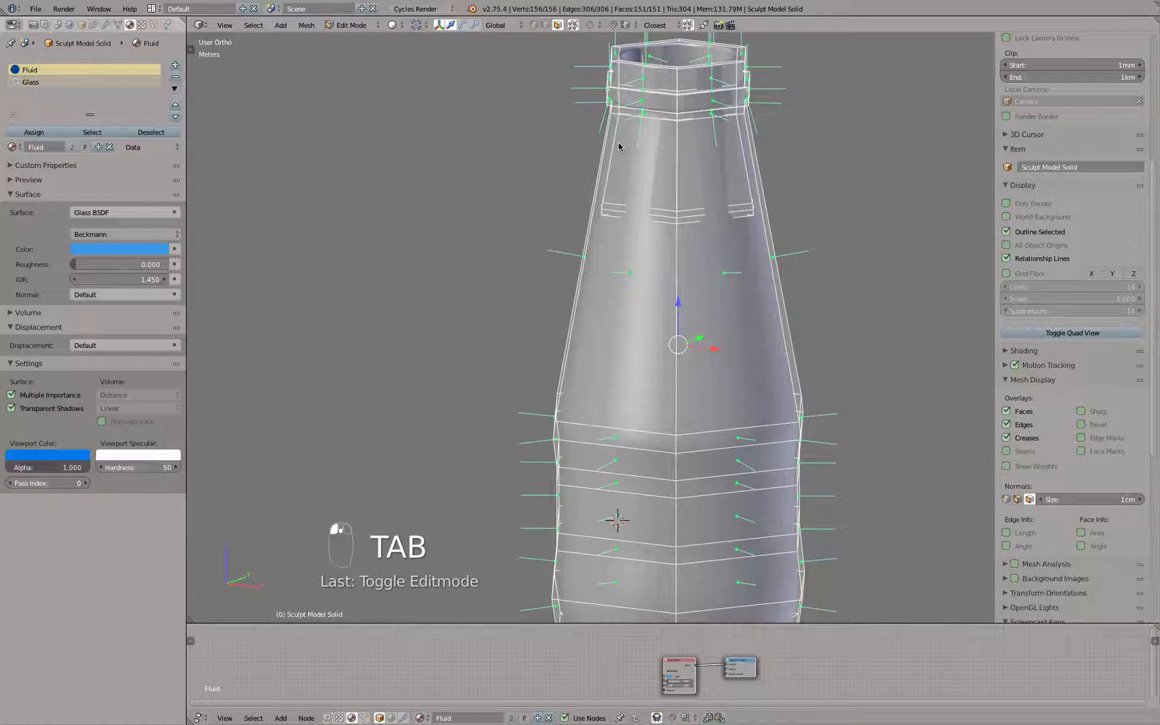
pyautogui.press('Tab')
pyautogui.moveTo(619, 142); pyautogui.dragTo(716, 130, button='middle')
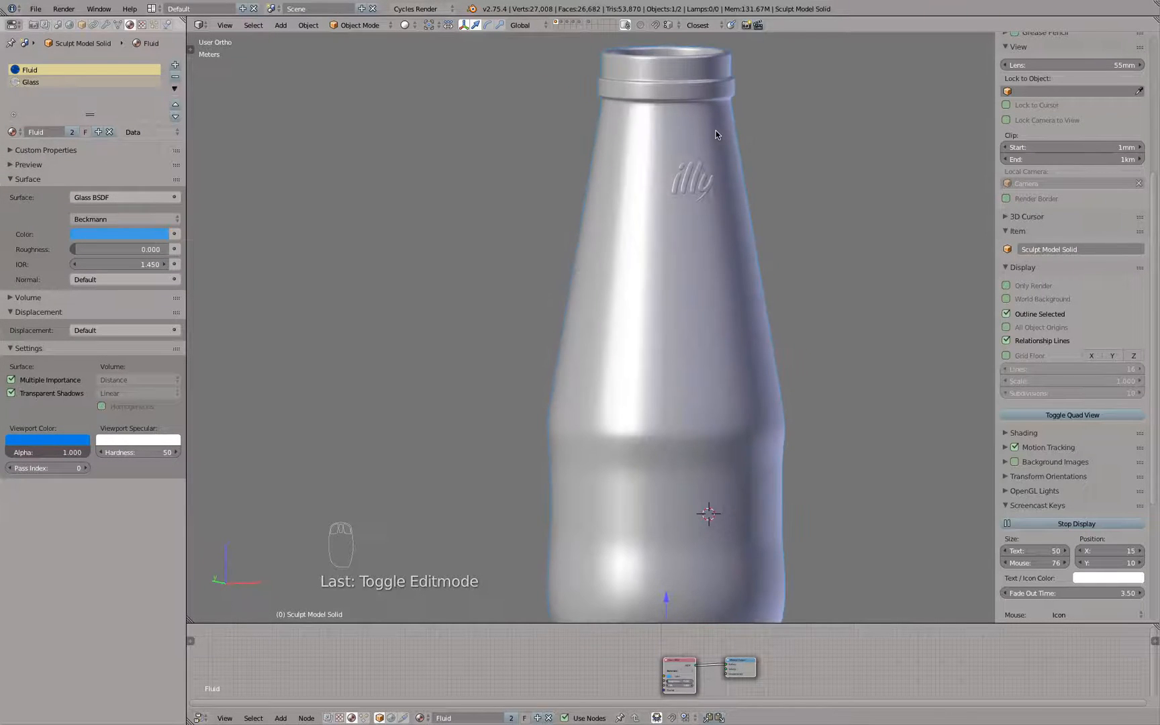
pyautogui.press('KP_1')
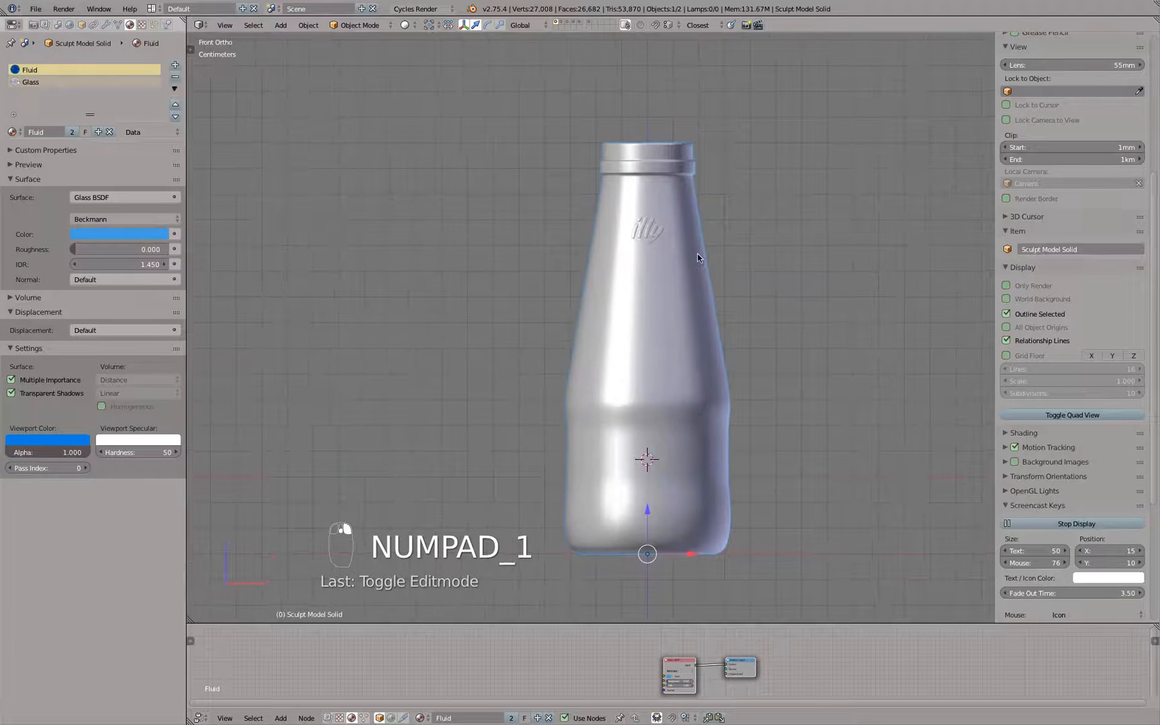
pyautogui.press('KP_0')
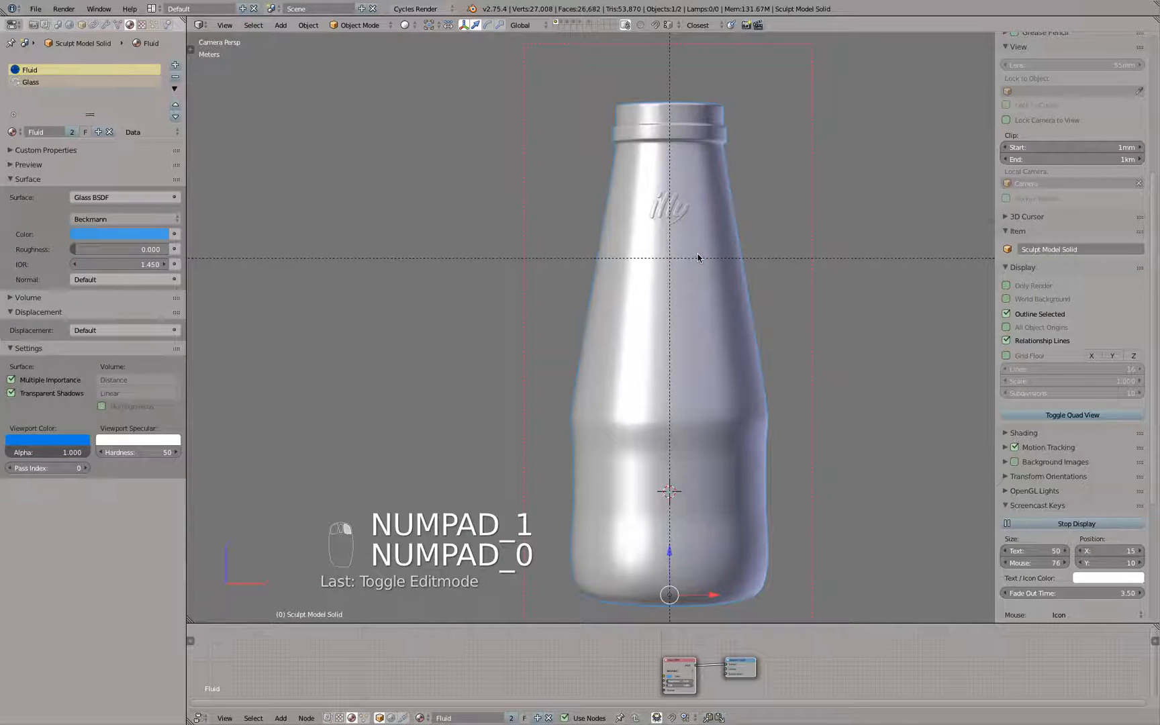
pyautogui.hotkey('shift', 'z')
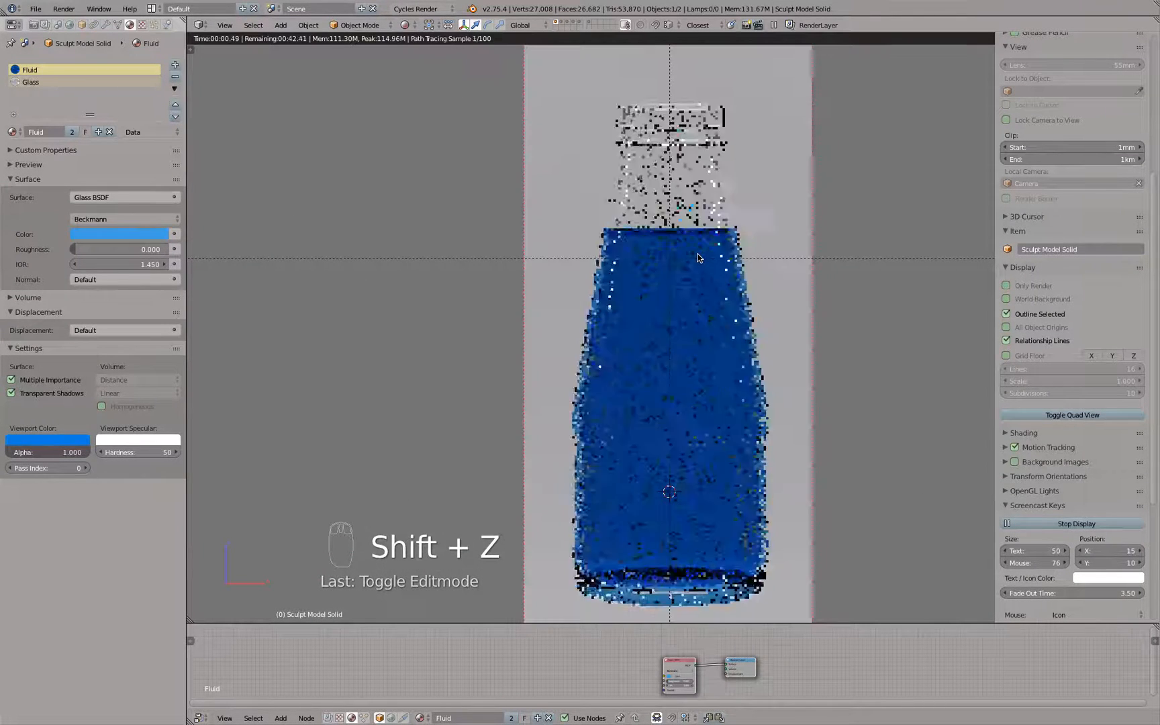
# Step: Select the fluid object, enlarge the node editor and spread the Glass BSDF and Material Output nodes apart
pyautogui.click(694, 288)
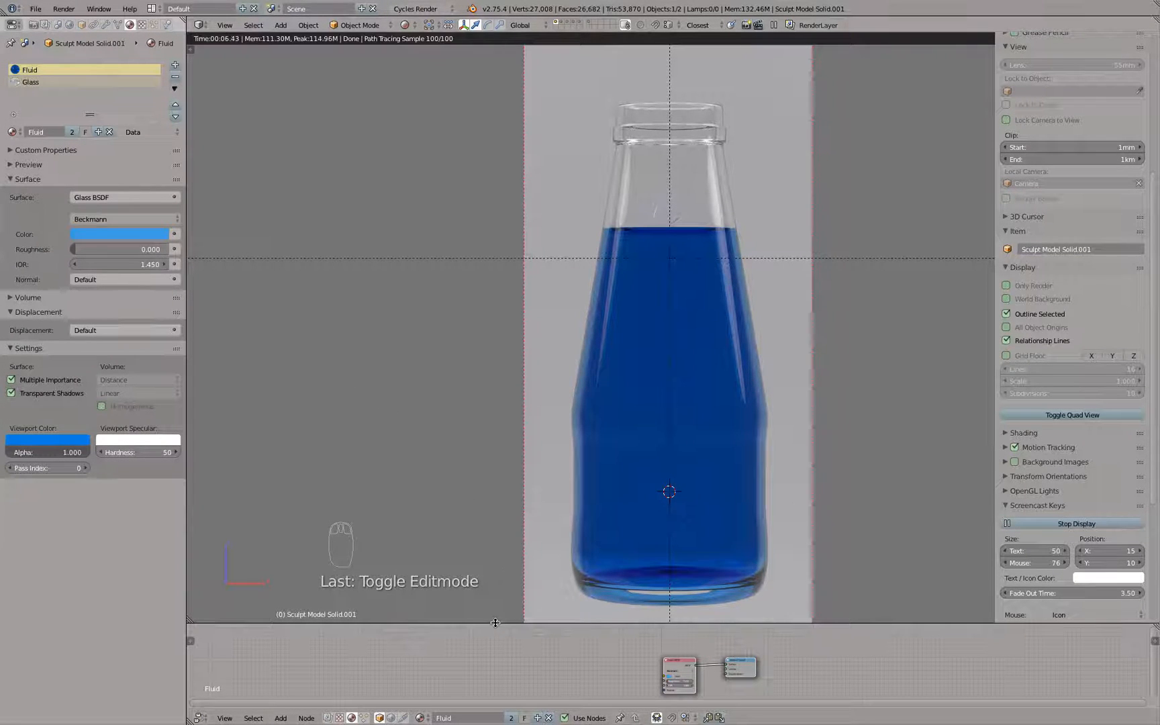
pyautogui.moveTo(494, 625); pyautogui.dragTo(530, 519)
pyautogui.scroll(-2, 553, 373)
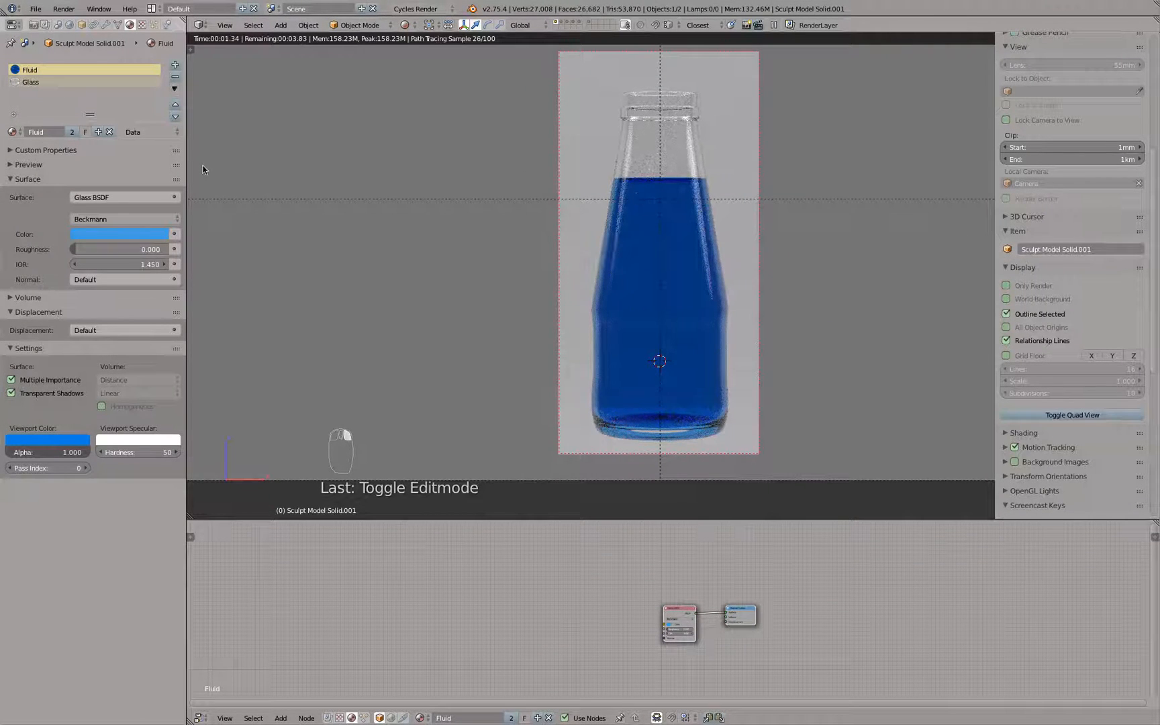
pyautogui.scroll(1, 736, 591)
pyautogui.scroll(2, 737, 590)
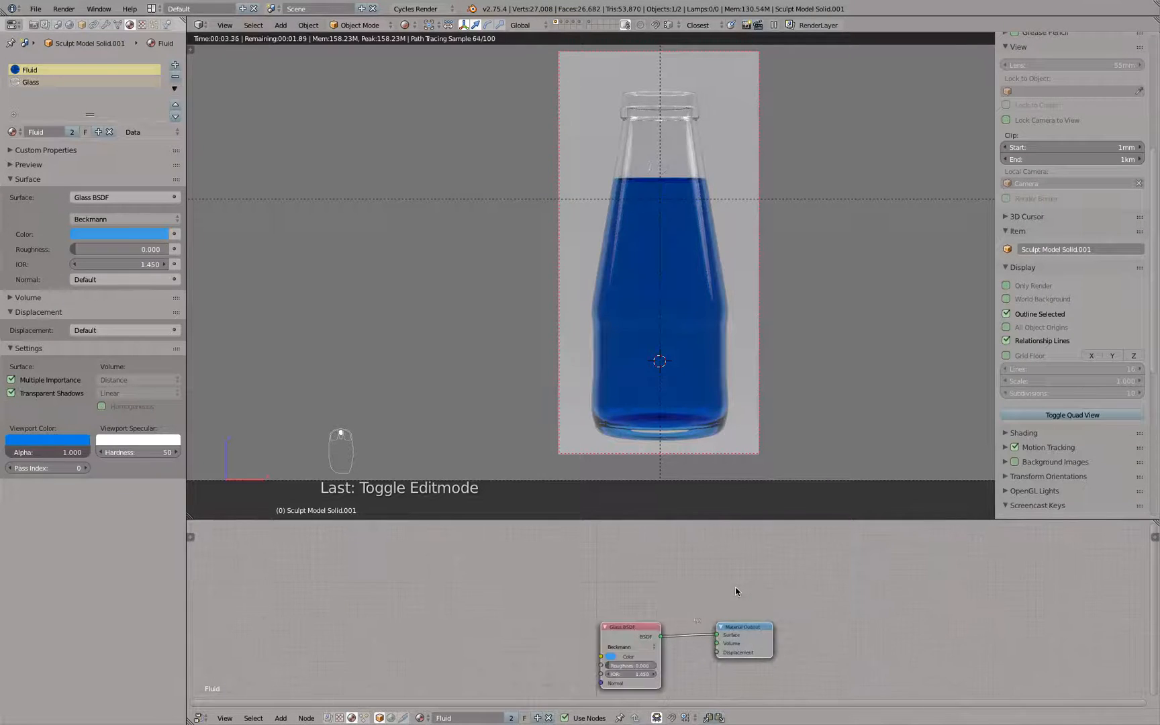
pyautogui.moveTo(670, 593); pyautogui.dragTo(615, 575, button='middle')
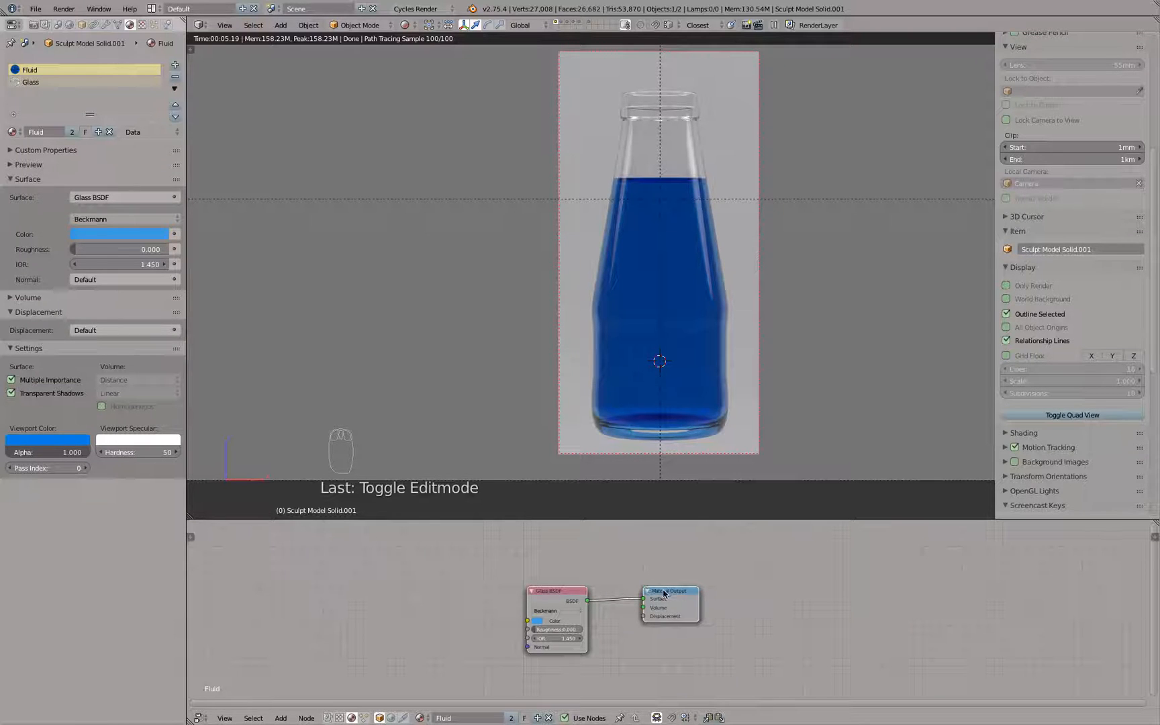
pyautogui.moveTo(664, 592); pyautogui.dragTo(836, 578)
pyautogui.moveTo(555, 593); pyautogui.dragTo(593, 543)
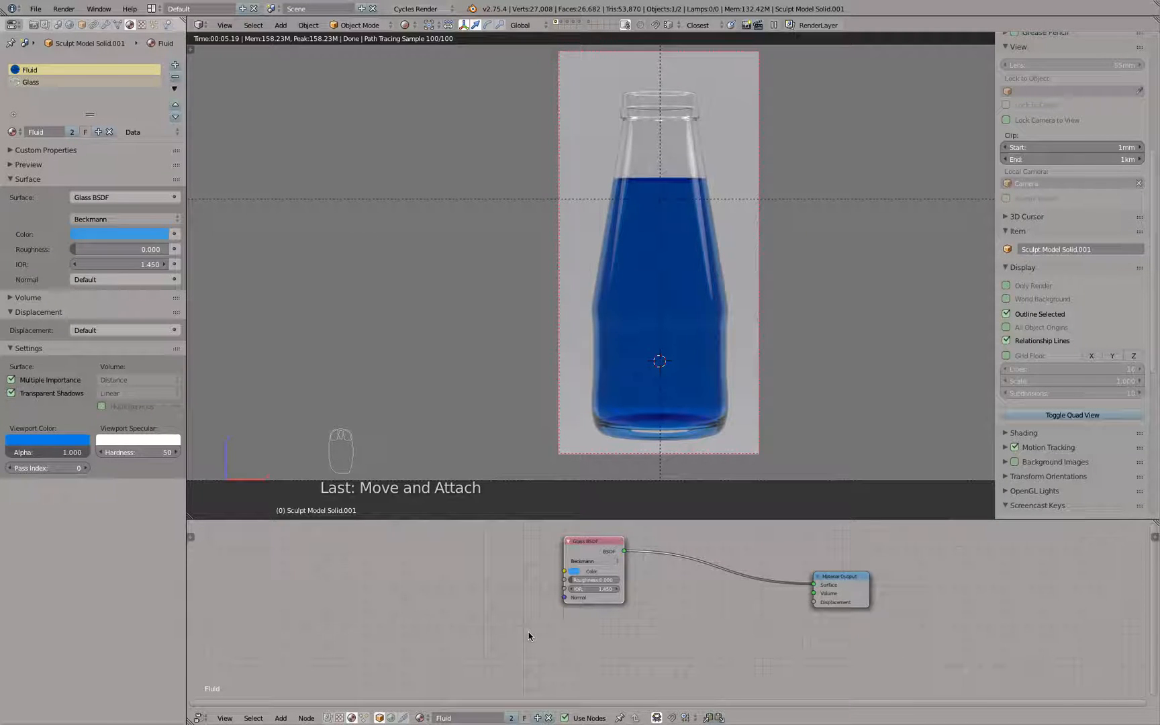
# Step: Change the fluid's Glass BSDF color from blue to orange
pyautogui.click(579, 575)
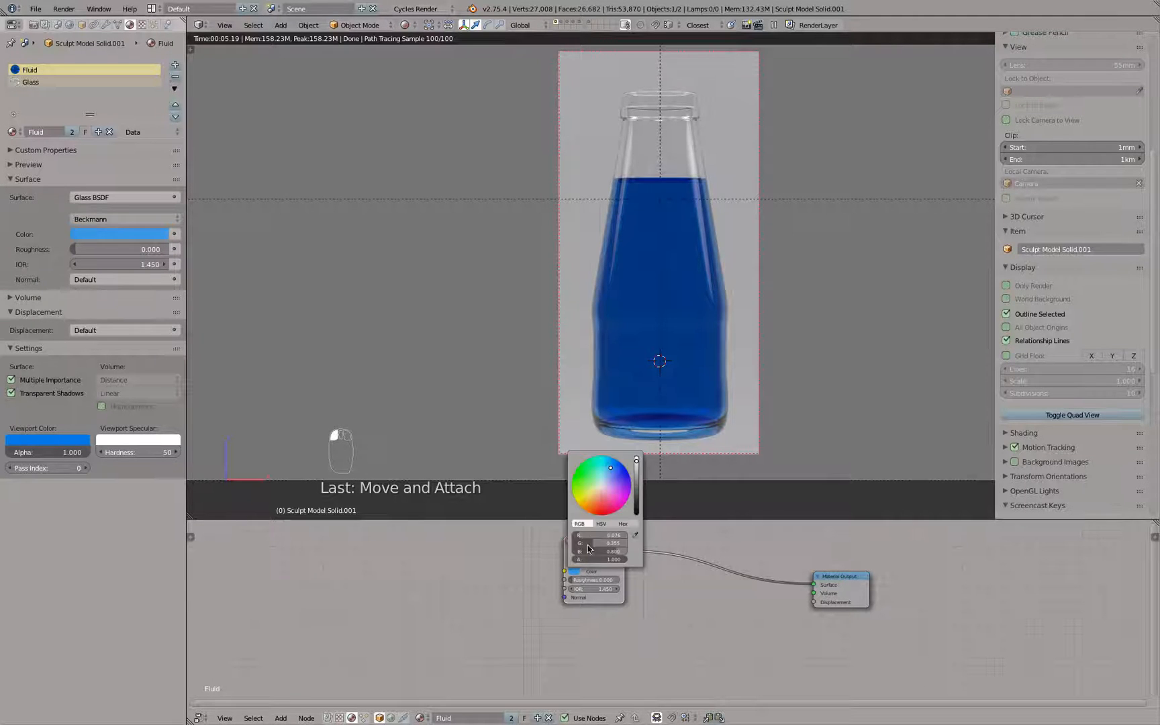
pyautogui.click(595, 496)
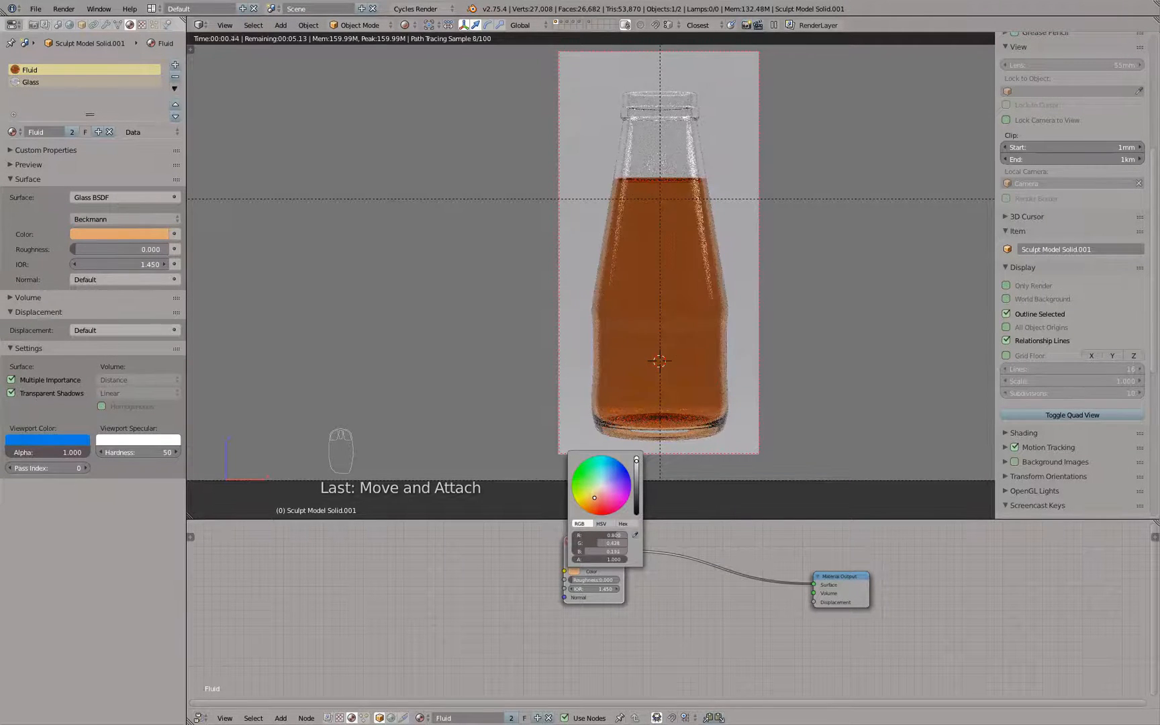
pyautogui.click(593, 499)
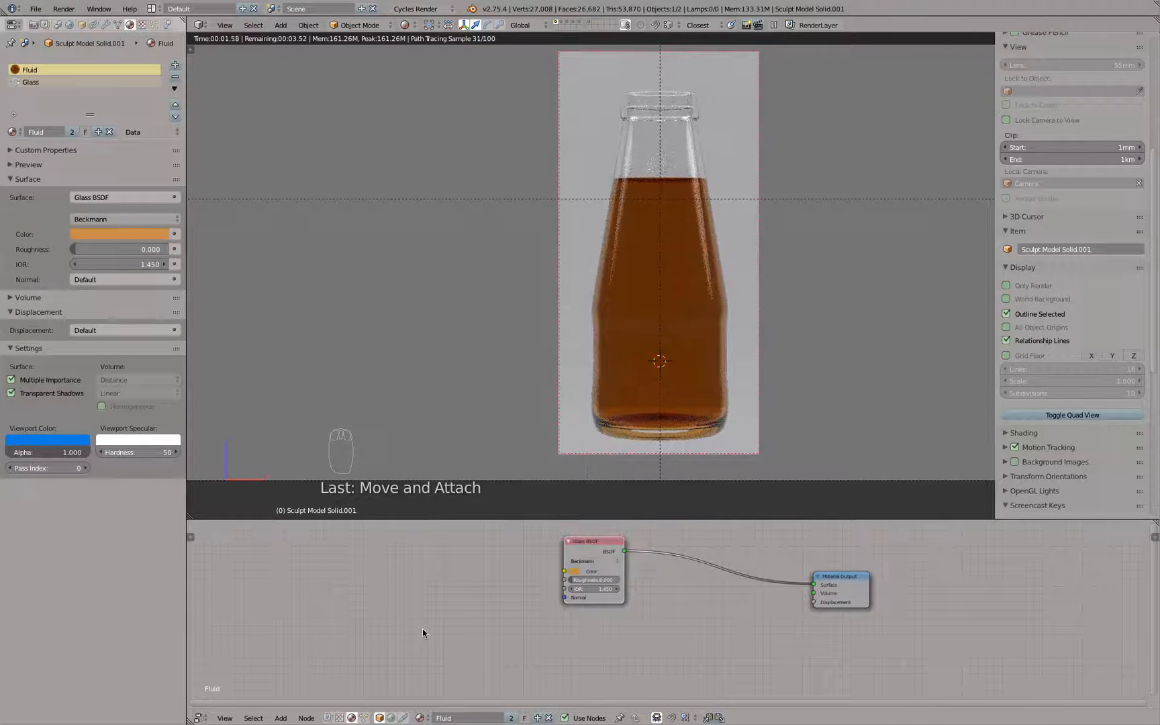
# Step: Insert a Mix Shader between the fluid's Glass BSDF and Material Output nodes
pyautogui.hotkey('shift', 'a')
pyautogui.moveTo(530, 639)
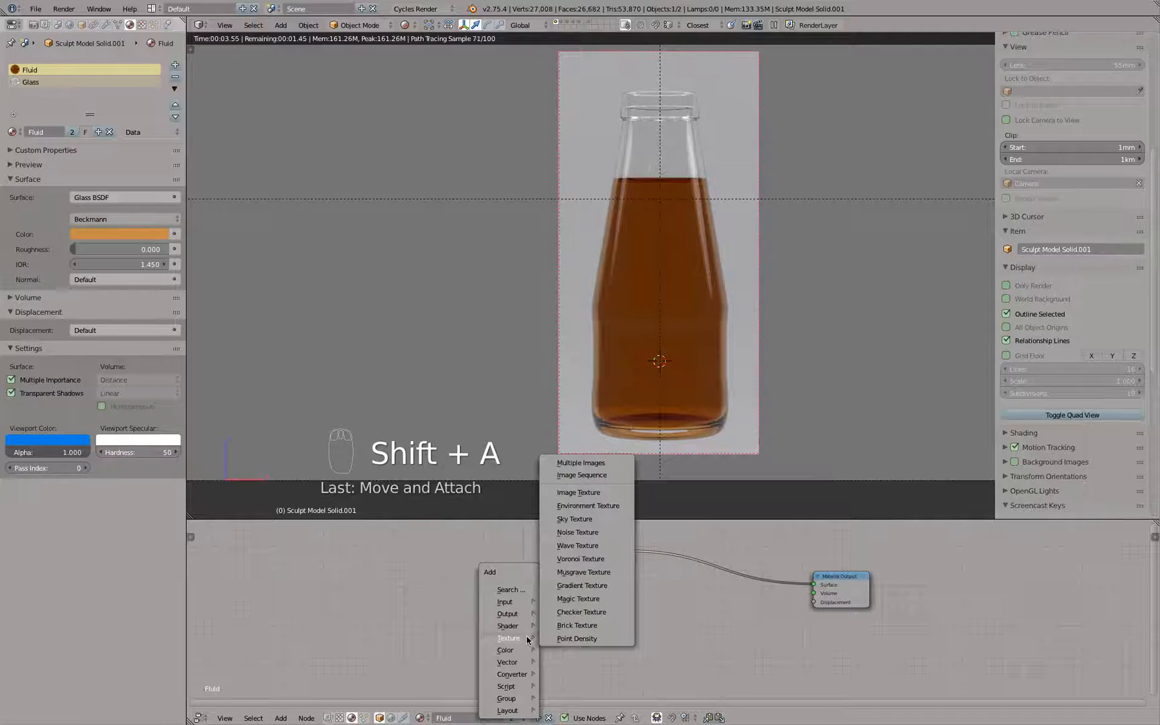
pyautogui.click(601, 400)
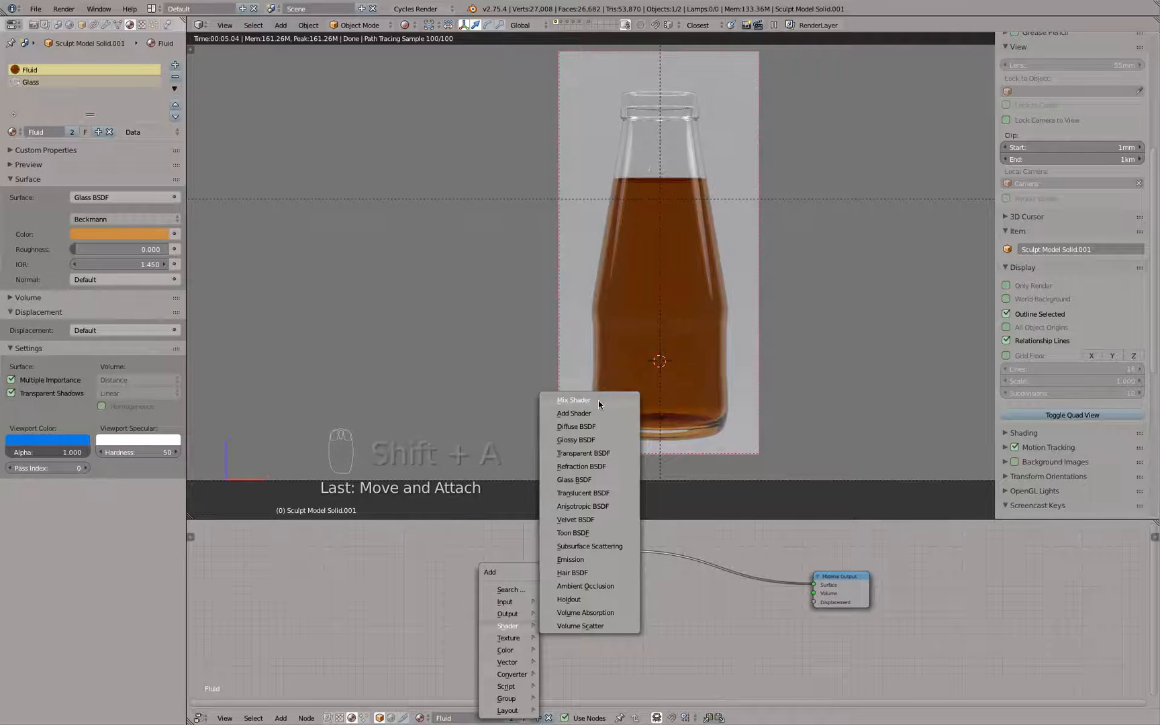
pyautogui.click(704, 561)
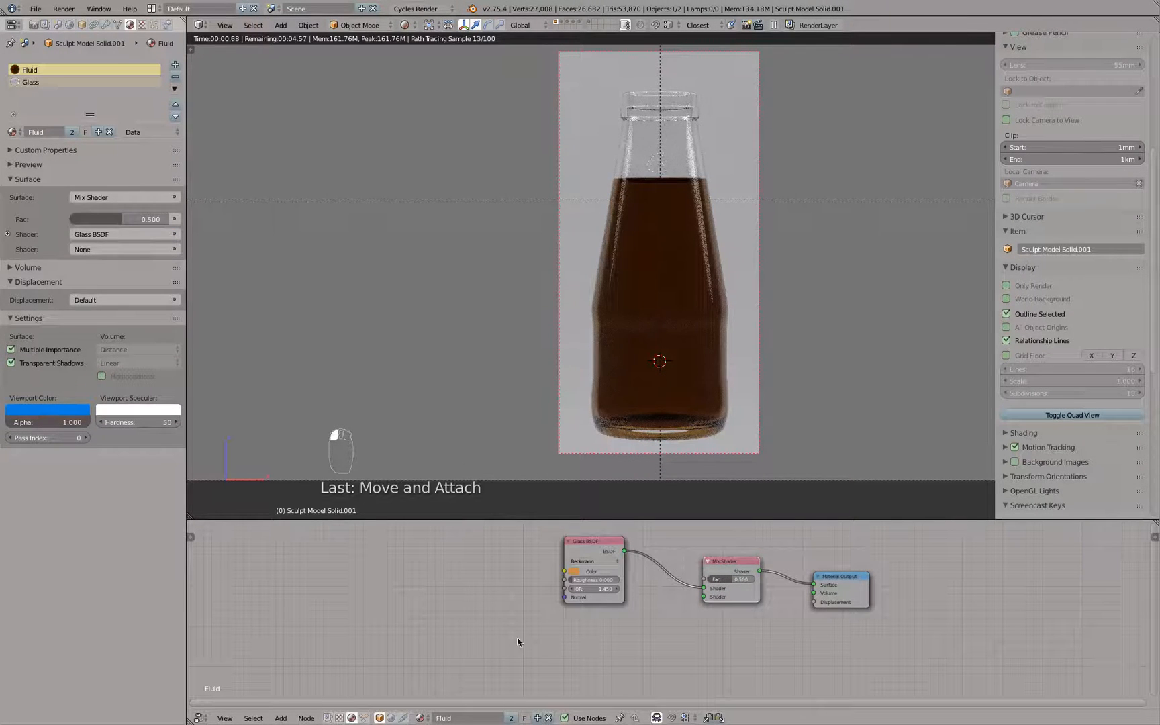
# Step: Add a Diffuse BSDF node below the fluid's Glass BSDF node
pyautogui.hotkey('shift', 'a')
pyautogui.moveTo(445, 646)
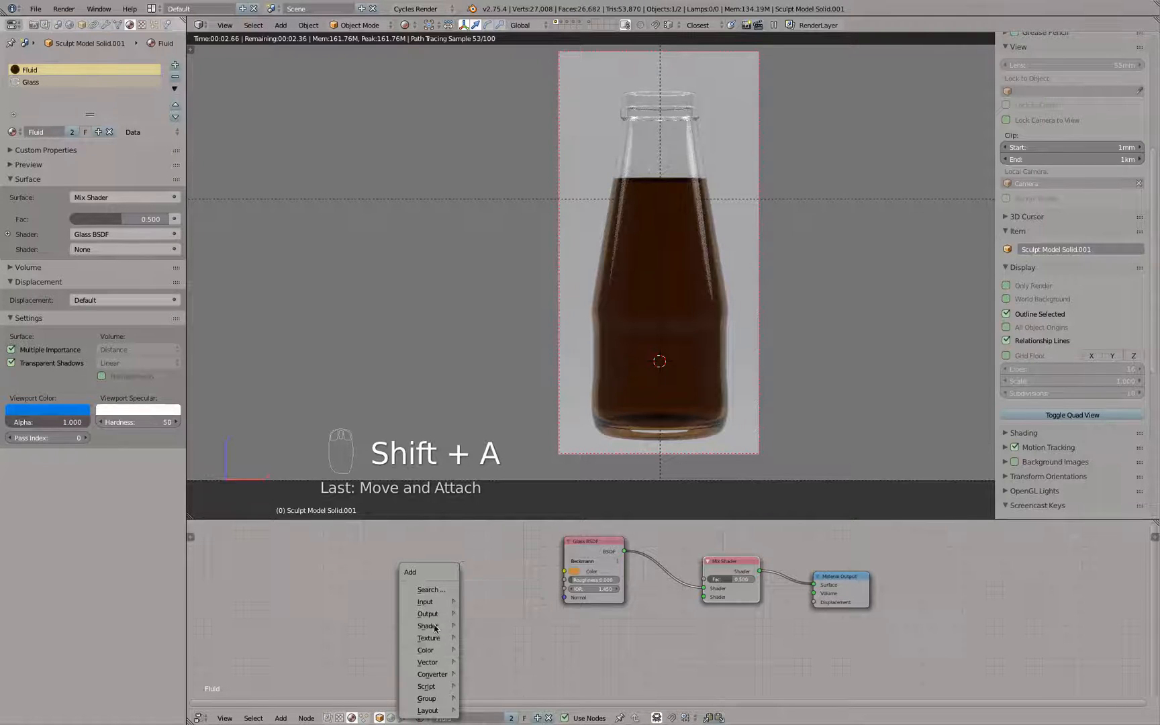
pyautogui.moveTo(435, 624)
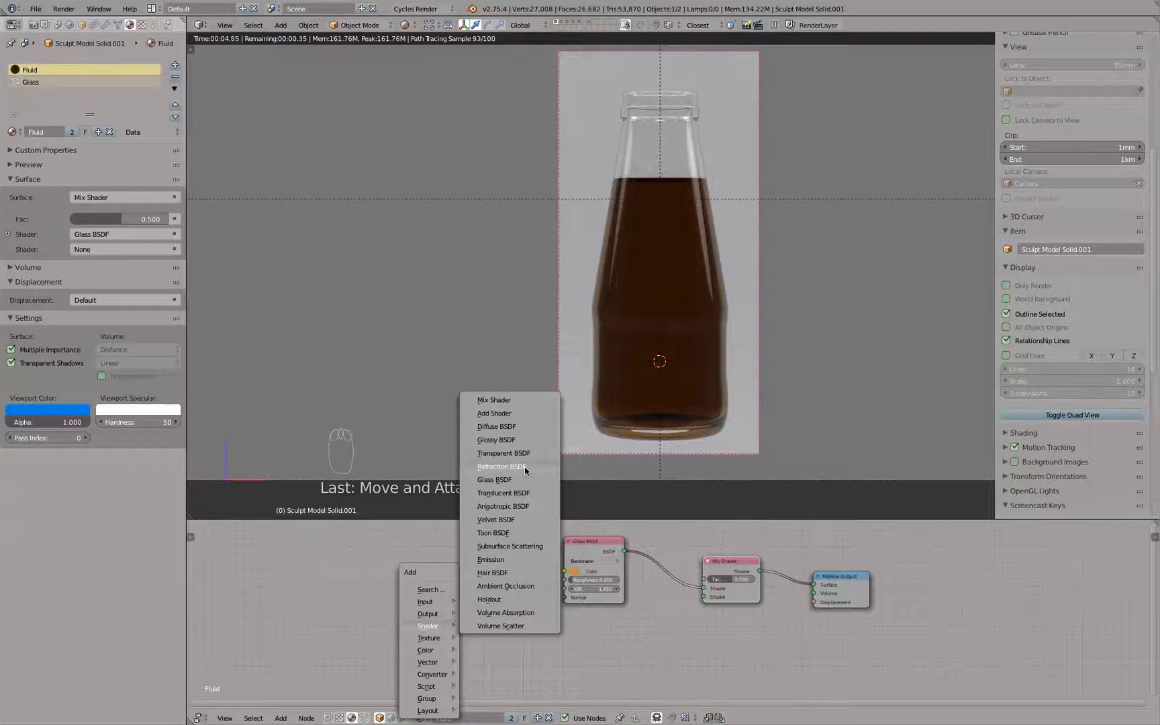
pyautogui.click(523, 426)
pyautogui.click(566, 625)
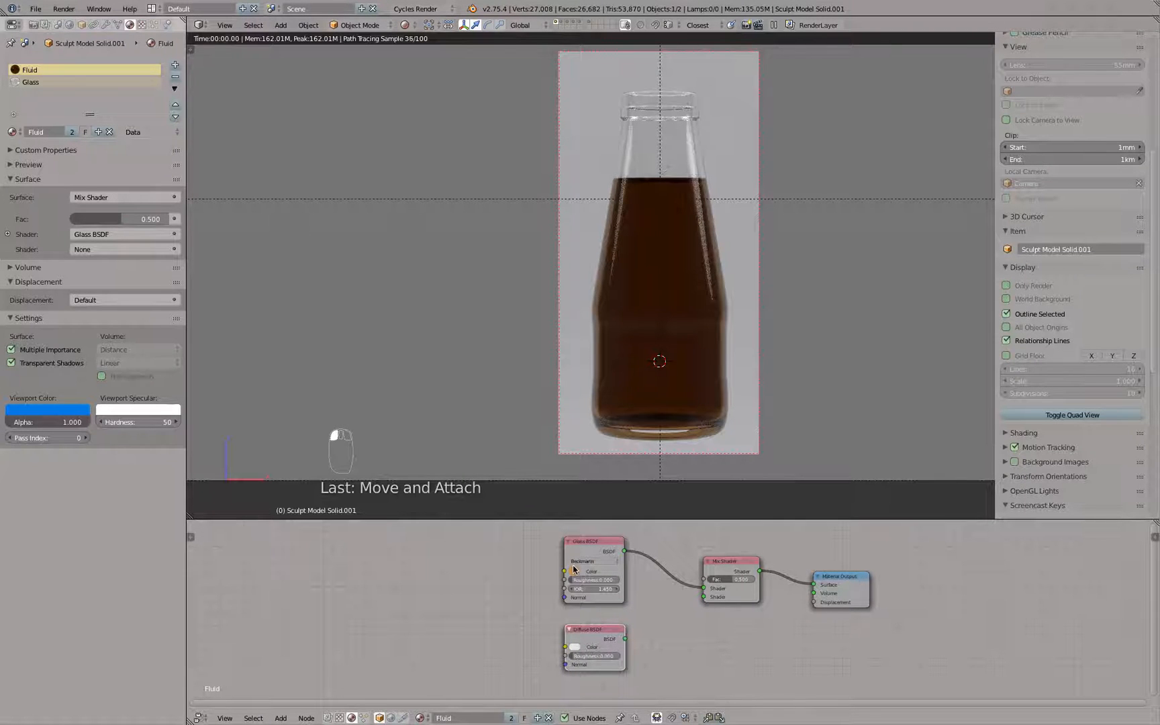
# Step: Copy the Glass BSDF's orange color to the Diffuse BSDF and link the Diffuse BSDF to the Mix Shader's second shader input
pyautogui.press('super')
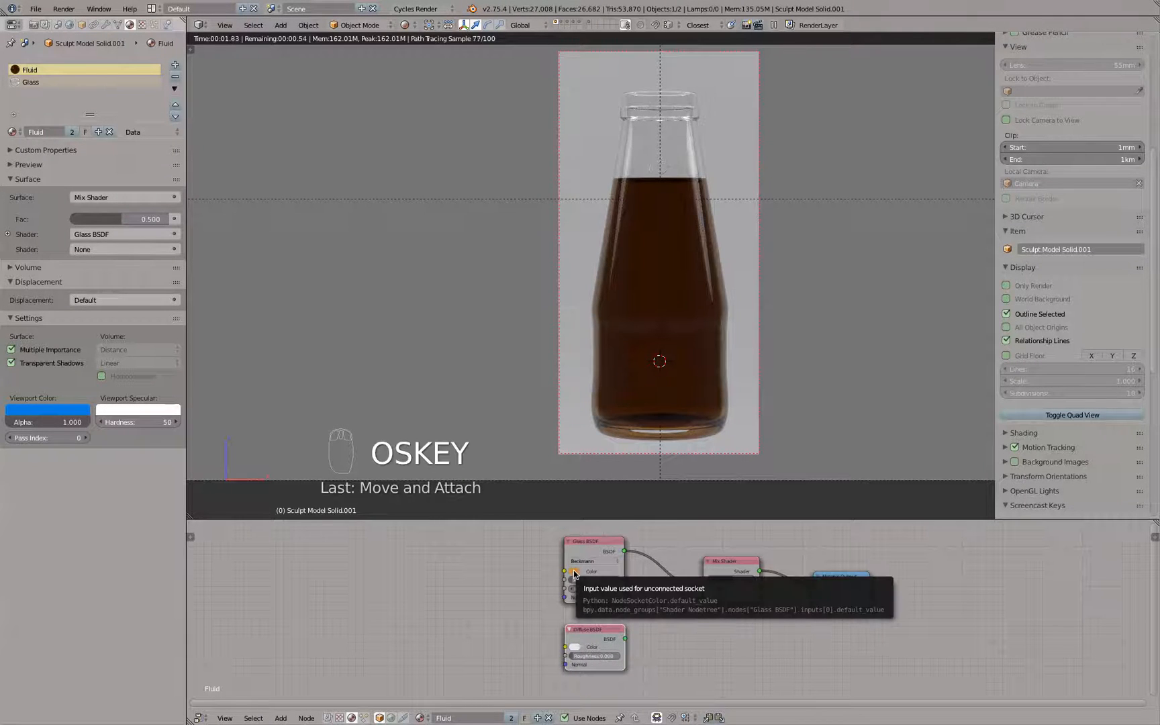
pyautogui.press('super+c')
pyautogui.press('super+v')
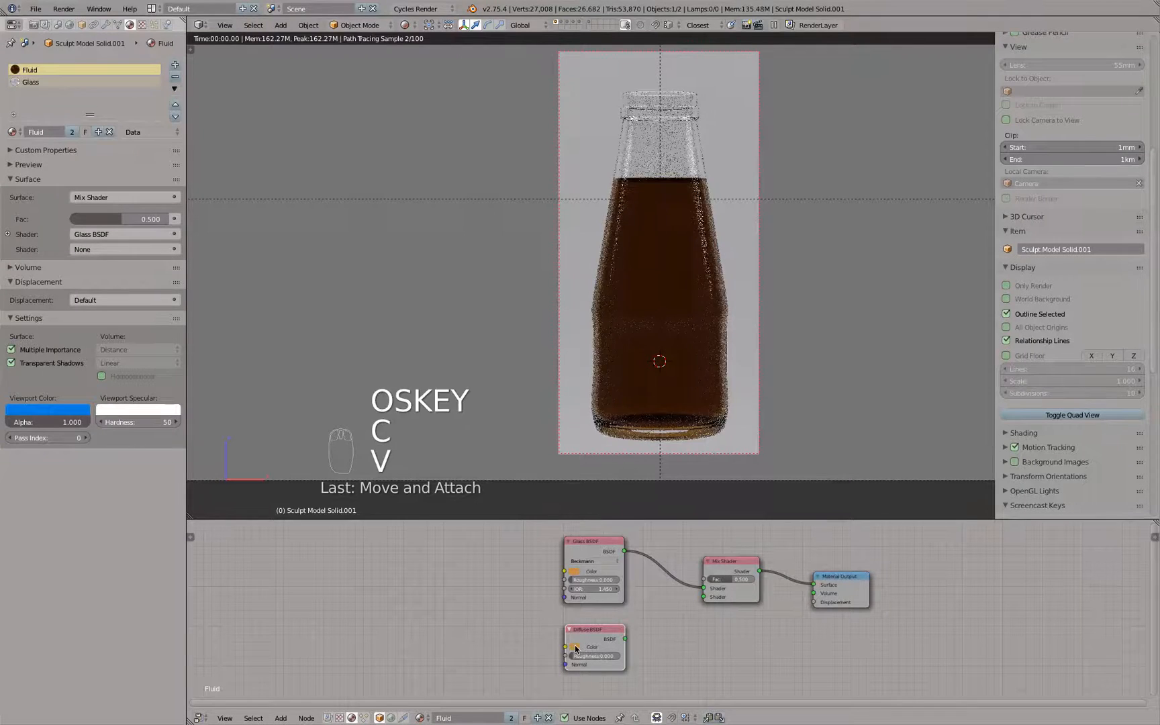
pyautogui.moveTo(625, 639); pyautogui.dragTo(705, 600)
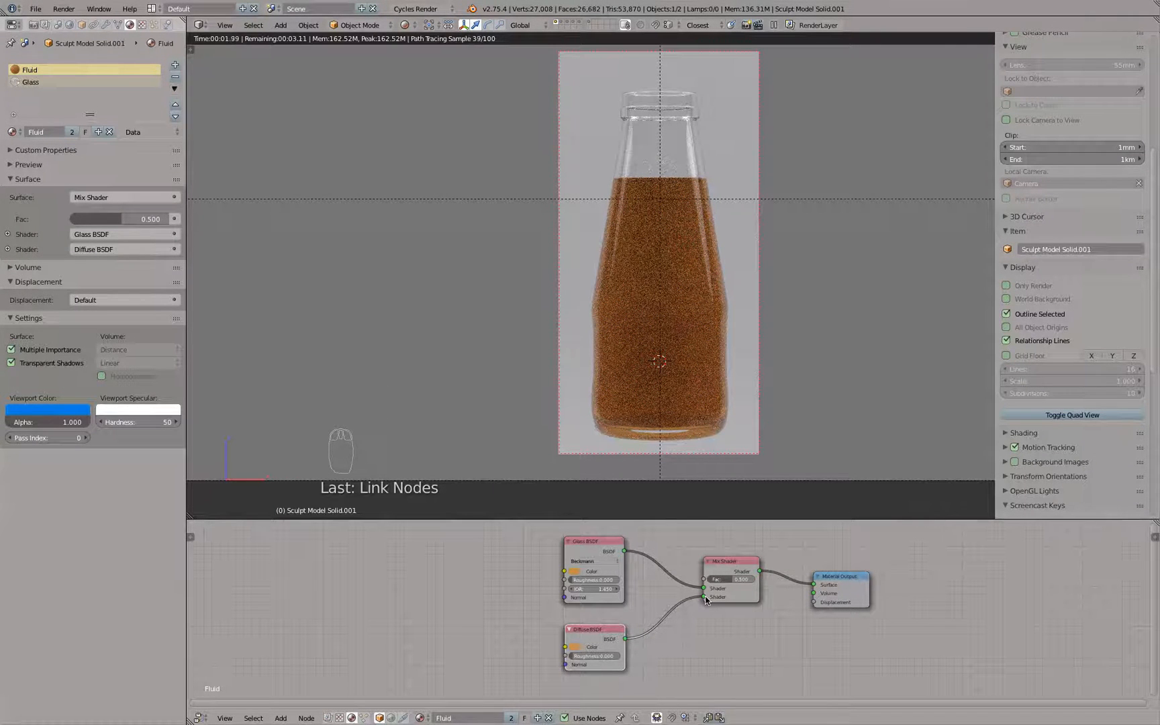
# Step: Set the fluid's Mix Shader factor to 0.75
pyautogui.click(730, 578)
pyautogui.write('0.75')
pyautogui.press('Return')
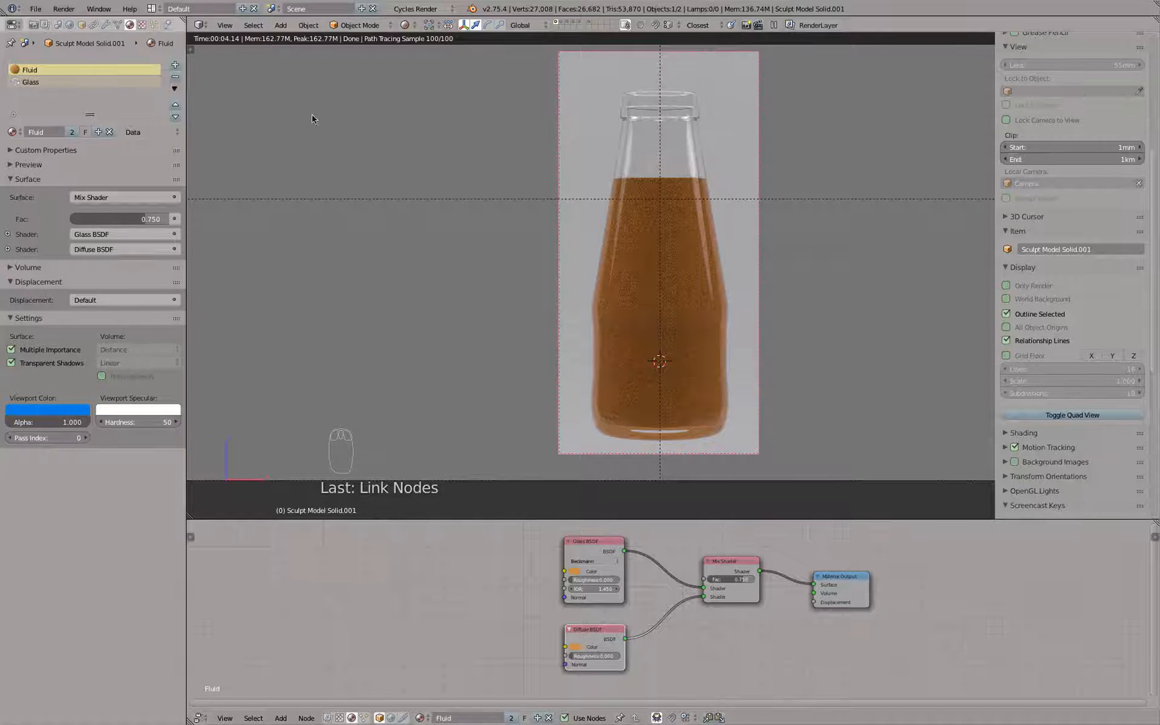
# Step: Set the preview samples in the render settings to 500
pyautogui.click(33, 25)
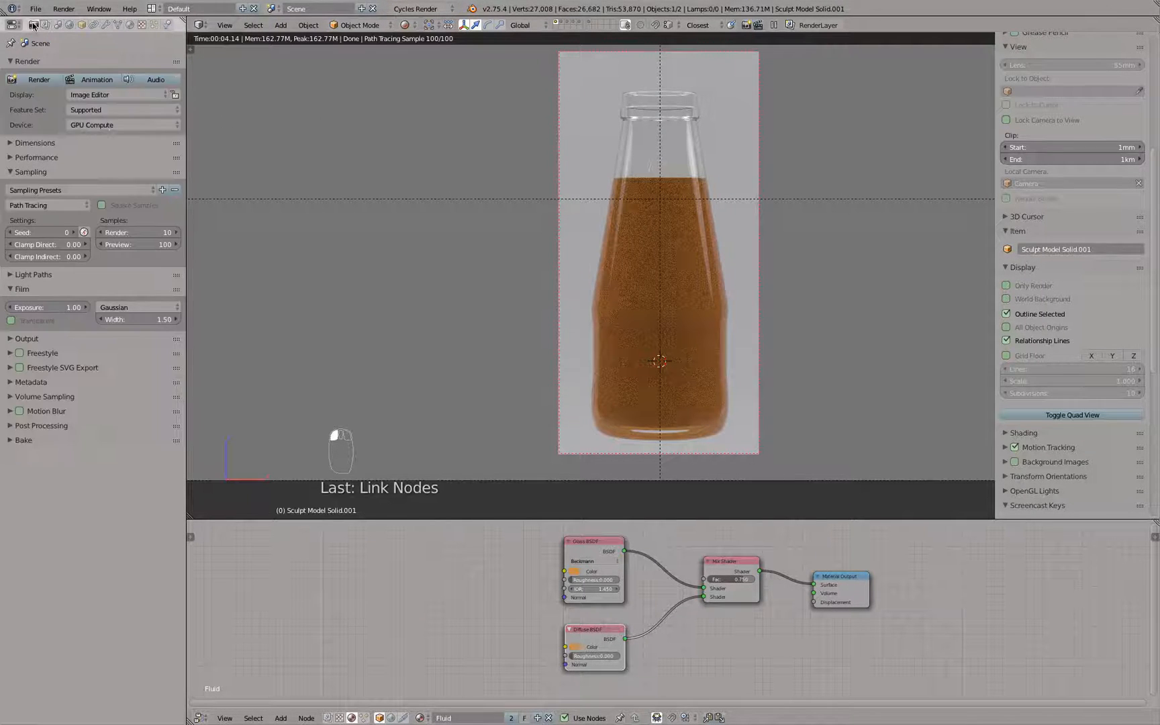
pyautogui.click(121, 244)
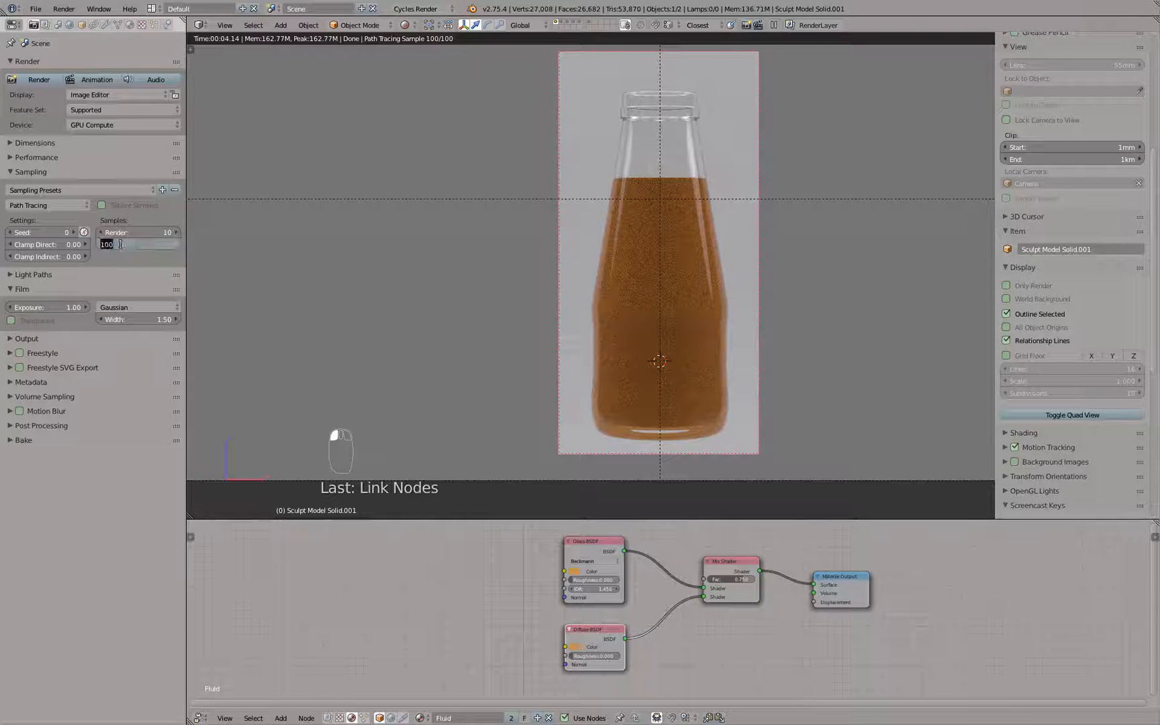
pyautogui.write('500')
pyautogui.press('Return')
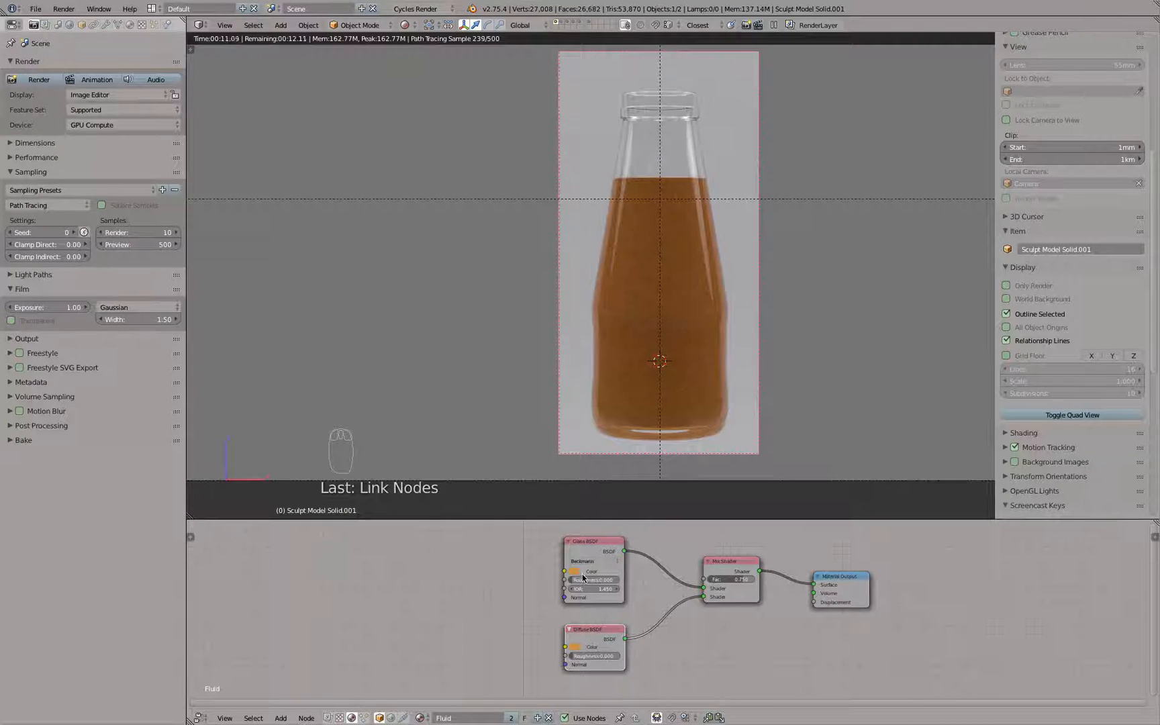
# Step: Set the factor of the fluid material's Mix Shader to 0.8
pyautogui.moveTo(733, 579); pyautogui.dragTo(753, 579)
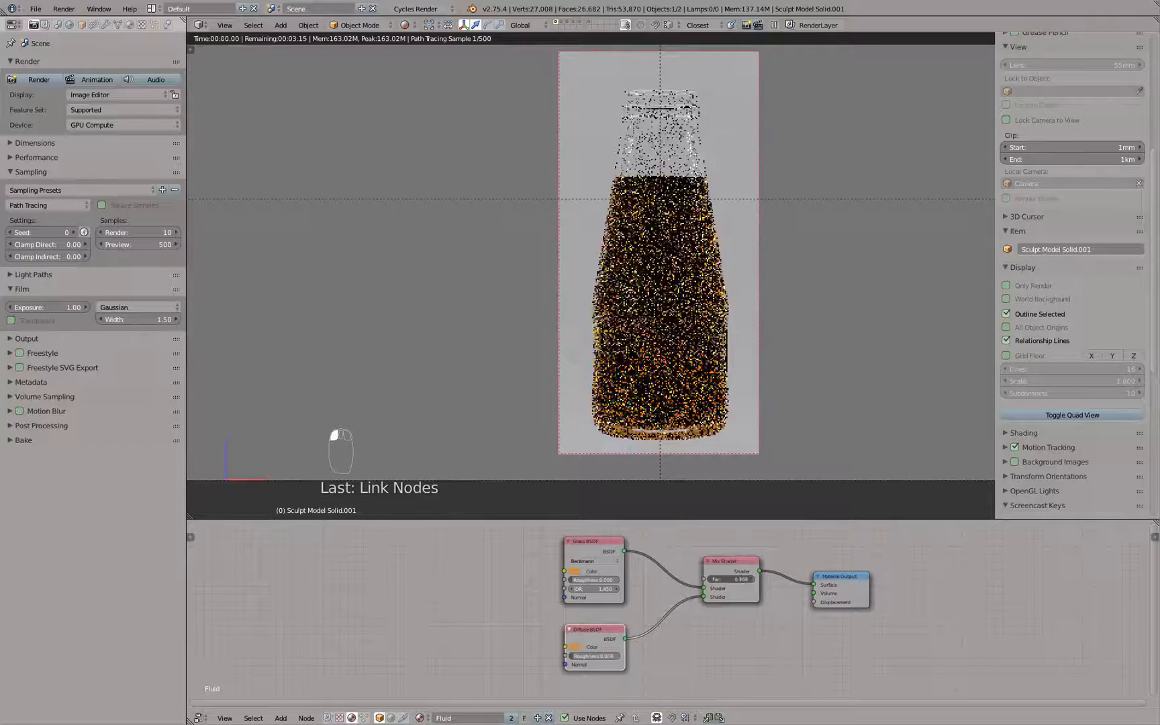
pyautogui.click(735, 580)
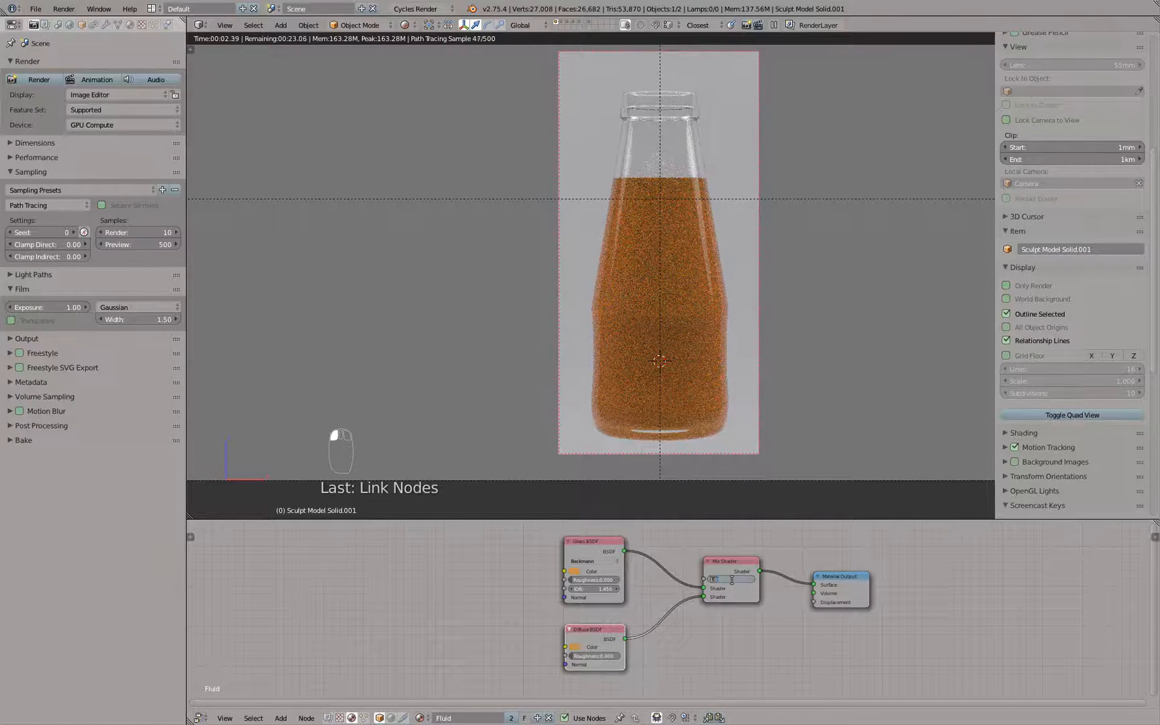
pyautogui.press('BackSpace')
pyautogui.write('.8')
pyautogui.press('Return')
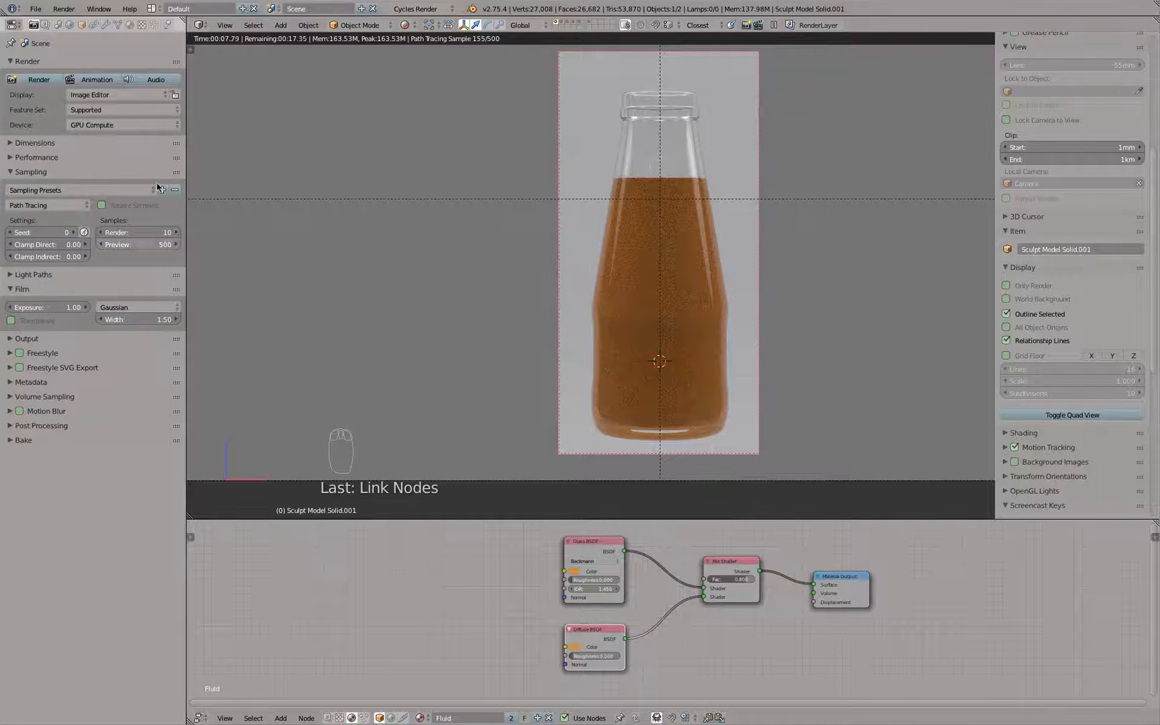
# Step: Set the roughness of the bottle's Glass material to 0.01
pyautogui.click(130, 25)
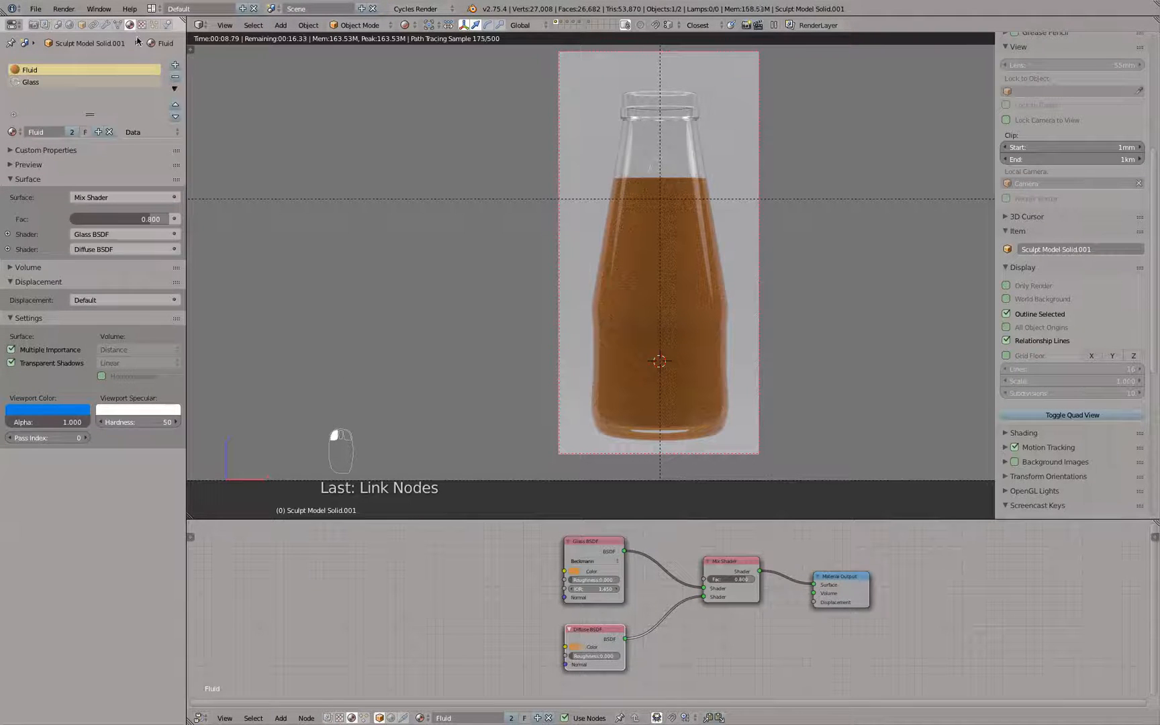
pyautogui.click(37, 82)
pyautogui.click(127, 249)
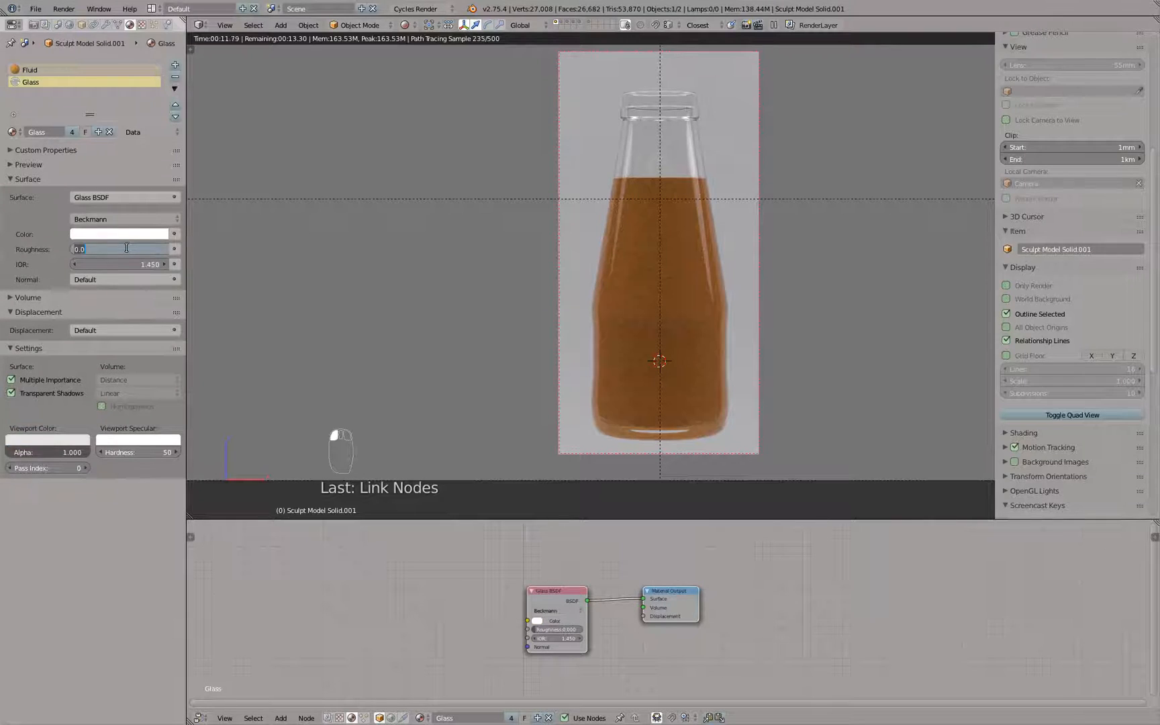
pyautogui.press('BackSpace')
pyautogui.write('0.01')
pyautogui.press('Return')
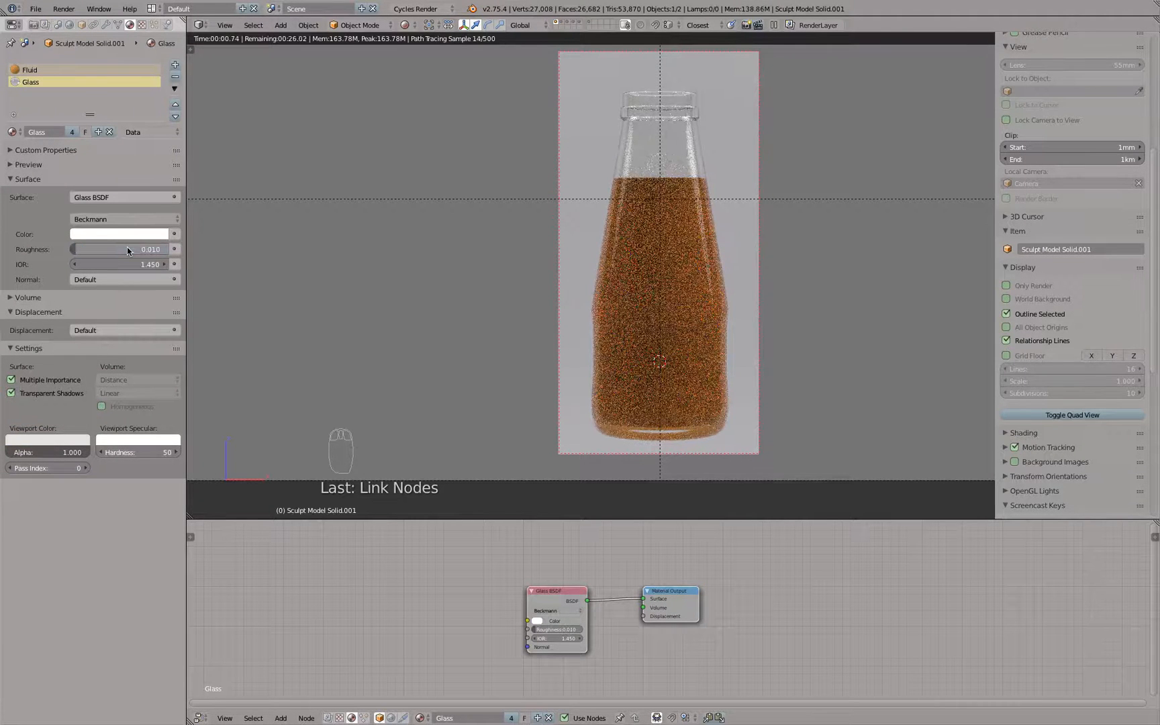
# Step: Raise the Glass material's roughness to 0.1
pyautogui.click(127, 248)
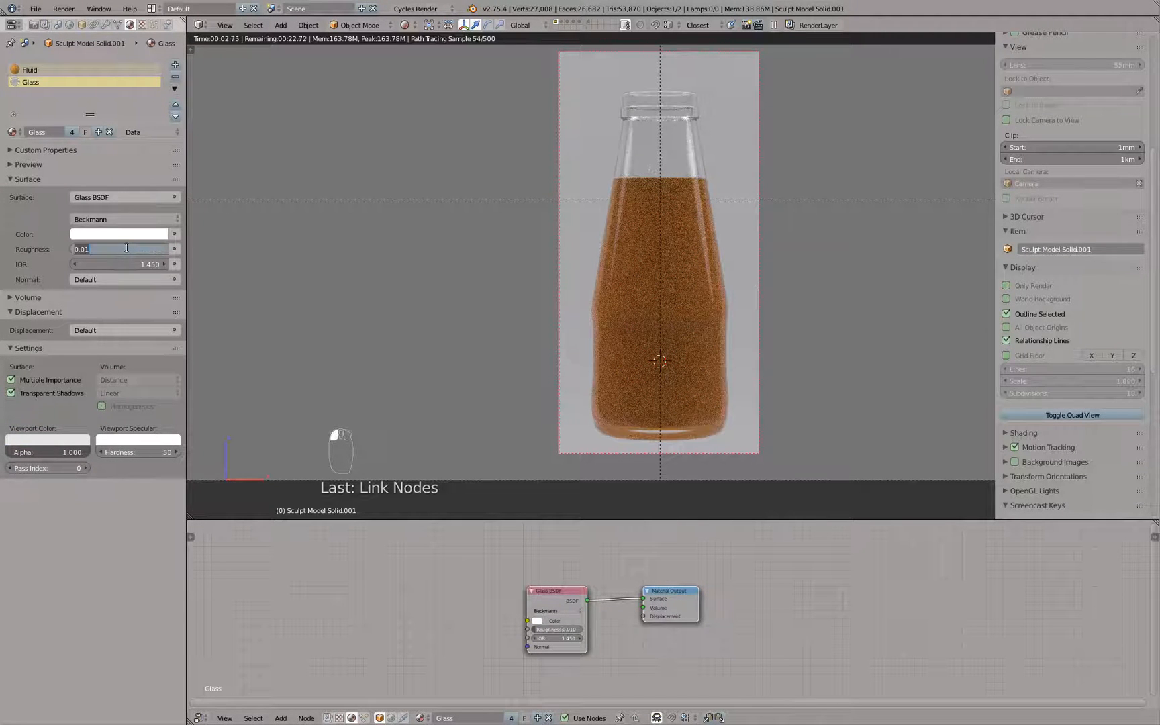
pyautogui.press('BackSpace')
pyautogui.write('1')
pyautogui.press('Return')
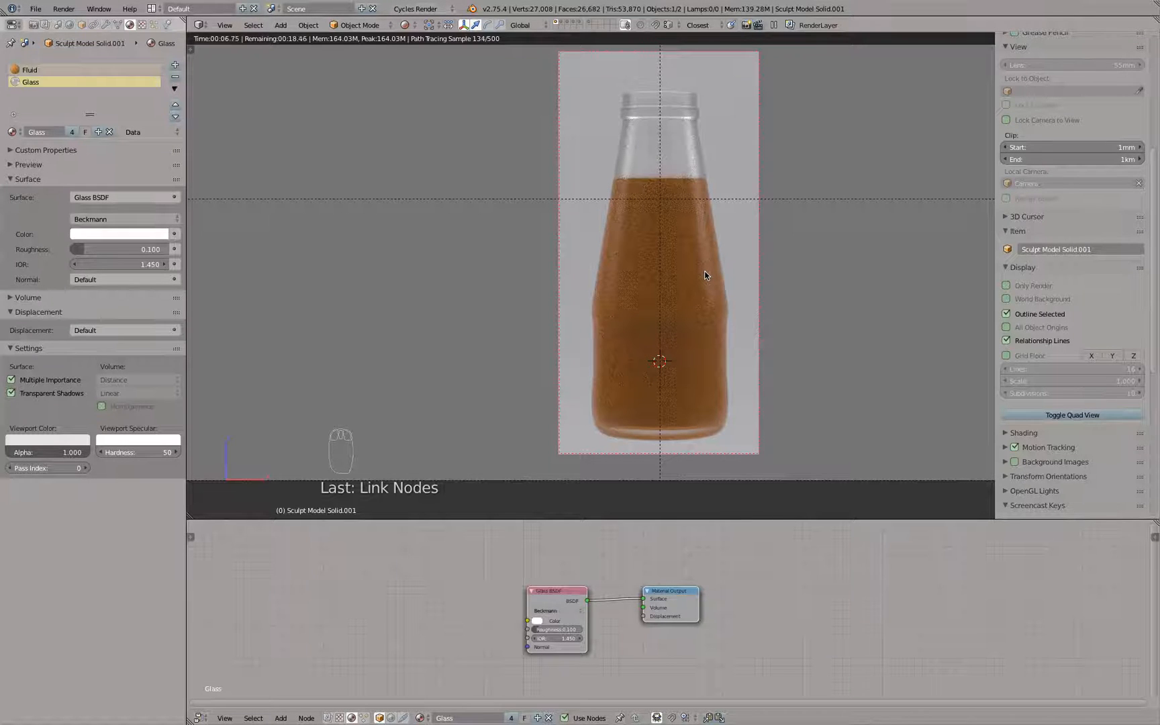
# Step: Set the Glass material's roughness back to 0
pyautogui.click(114, 249)
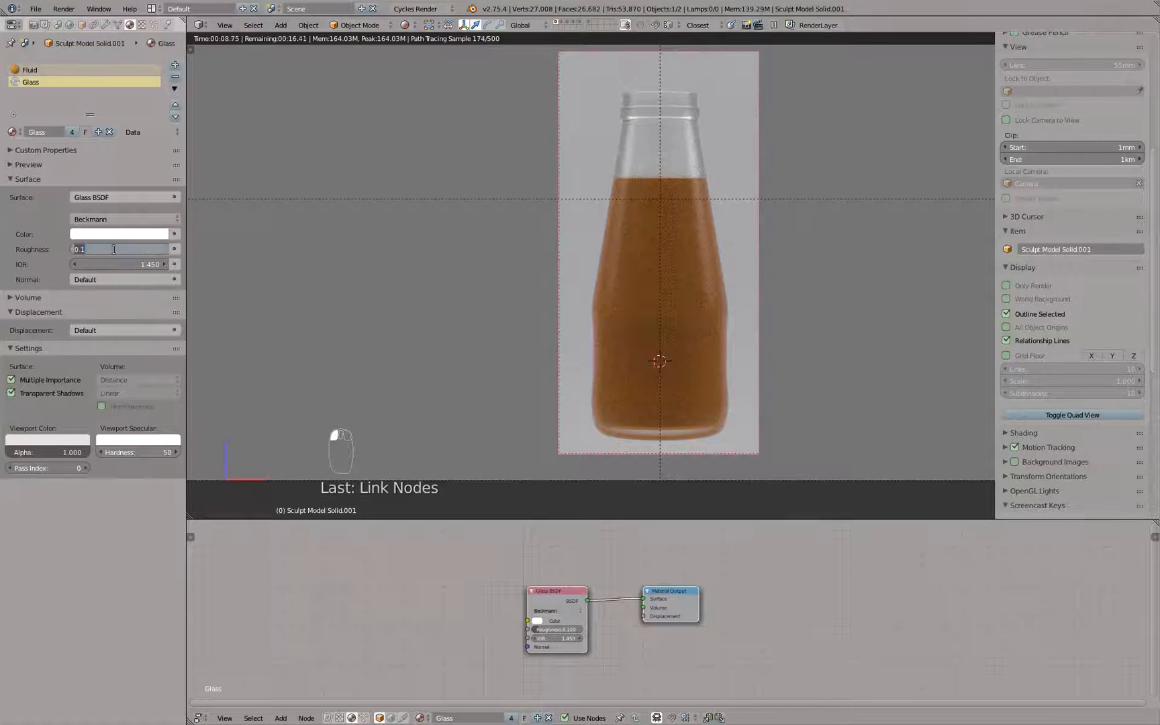
pyautogui.write('0')
pyautogui.press('Return')
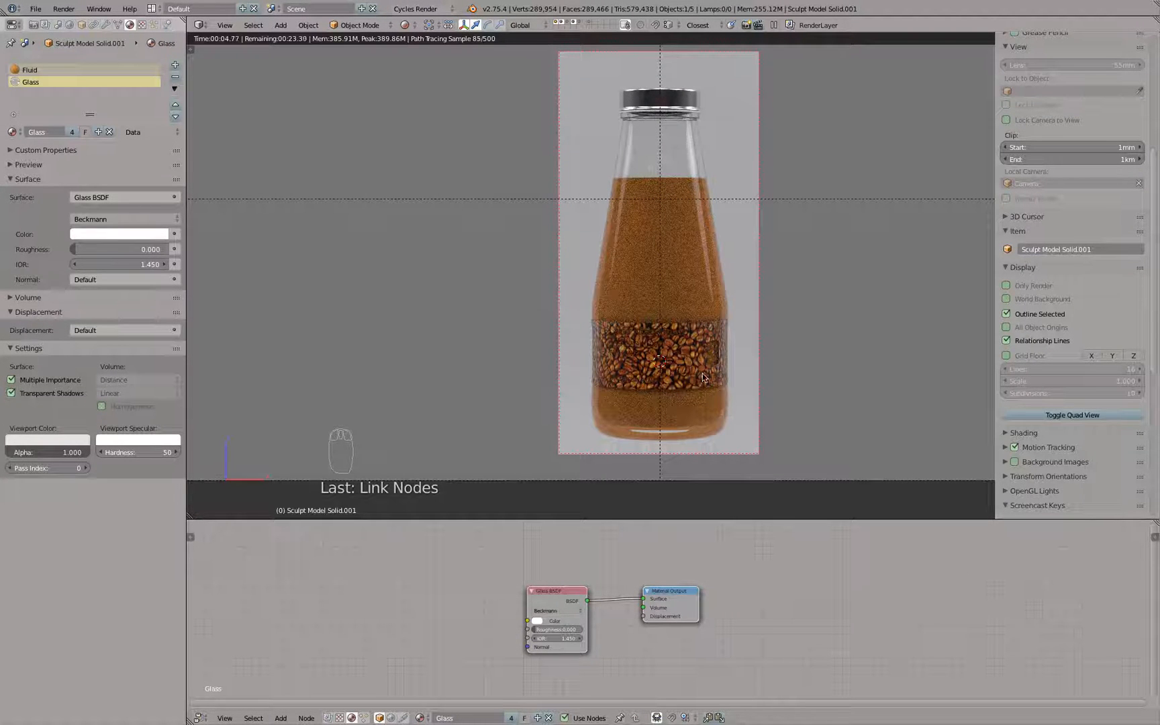
# Step: Select the coffee label on the bottle and set its Shrinkwrap modifier offset to 0.00015
pyautogui.scroll(4, 695, 396)
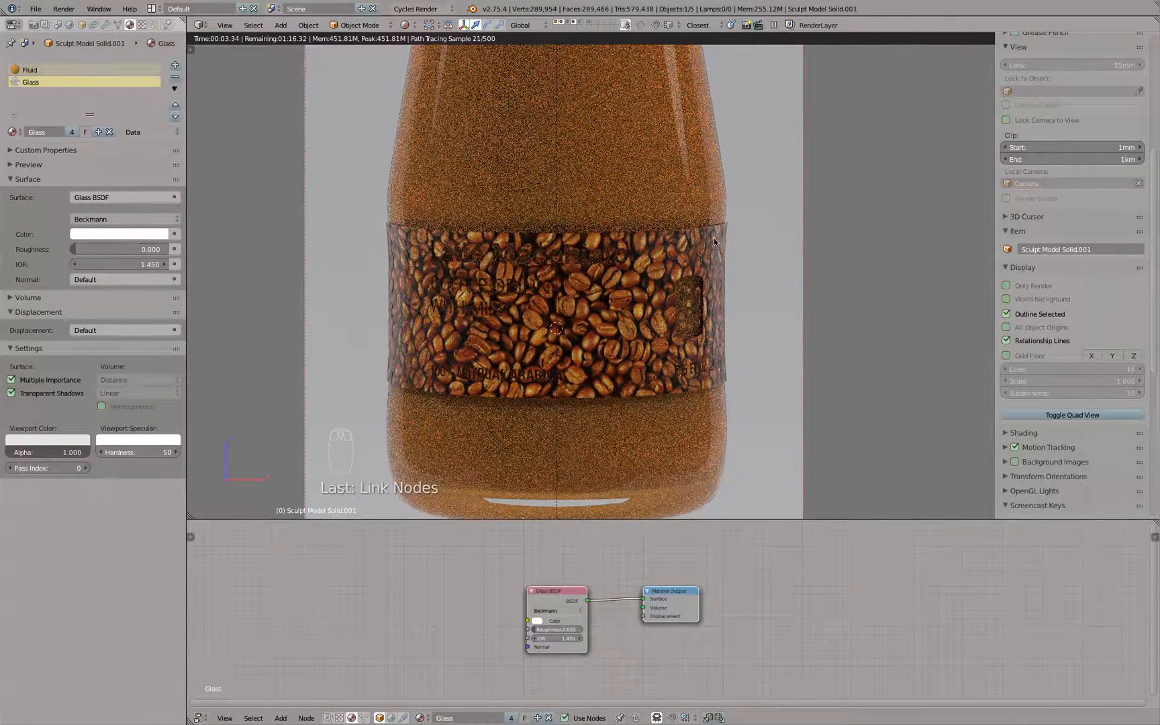
pyautogui.rightClick(645, 330)
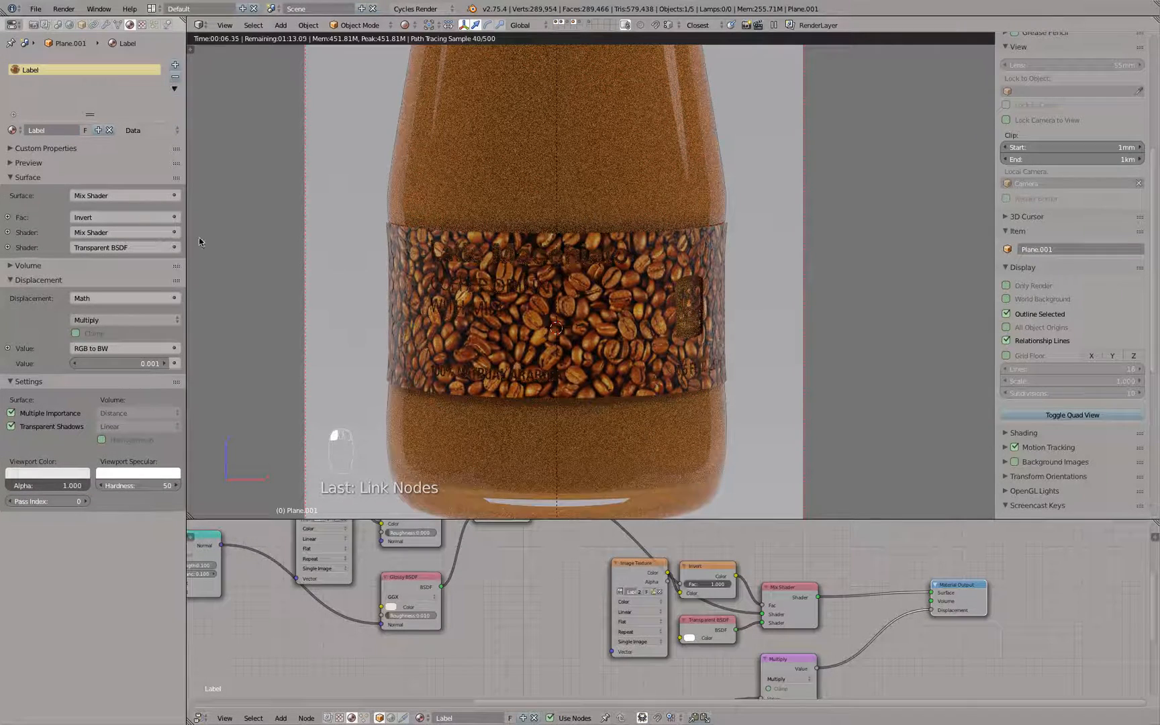
pyautogui.click(105, 25)
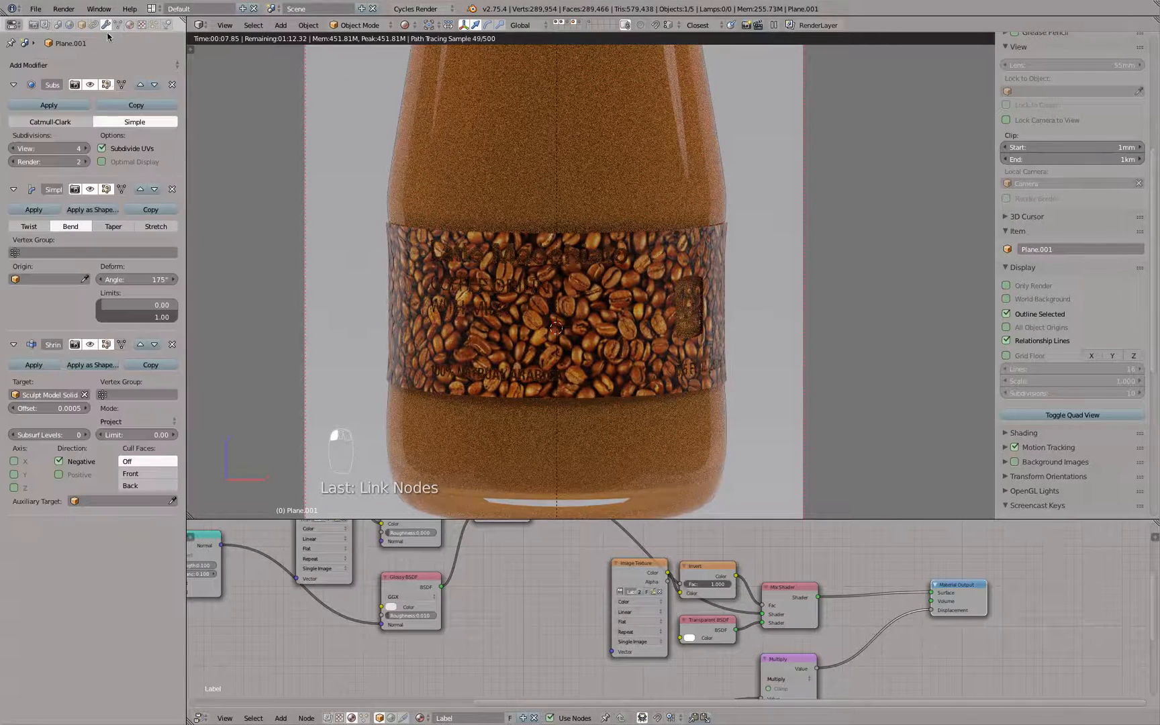
pyautogui.click(51, 408)
pyautogui.write('0.00015')
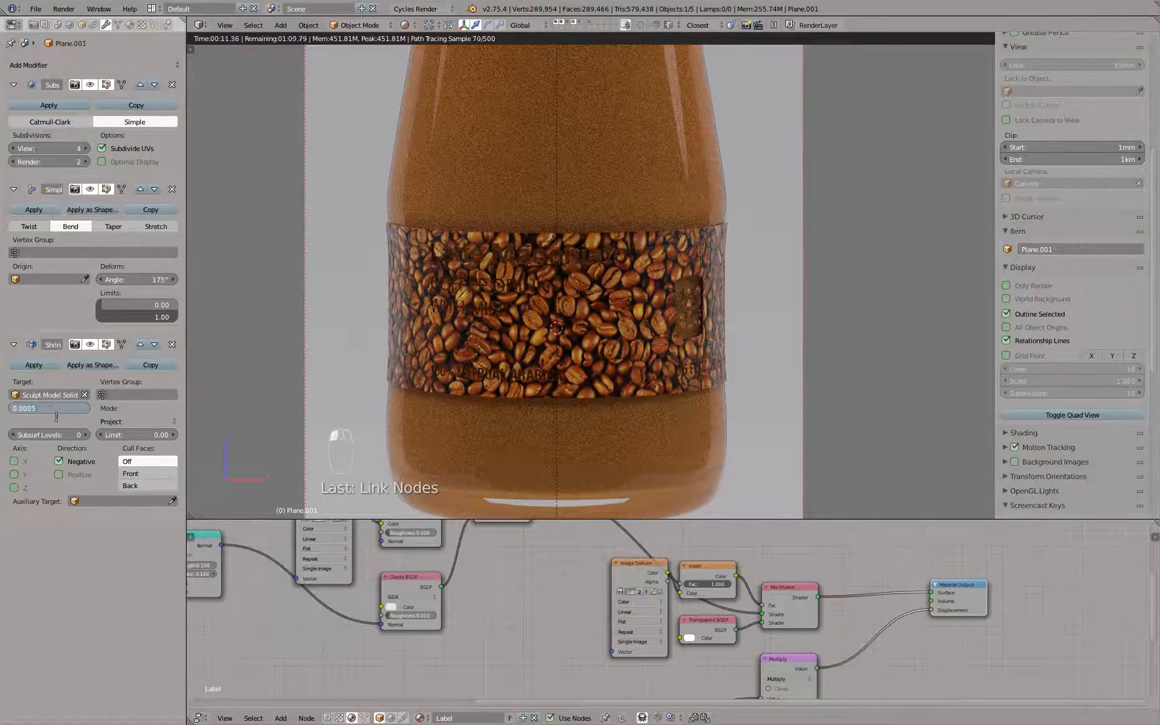
pyautogui.press('Return')
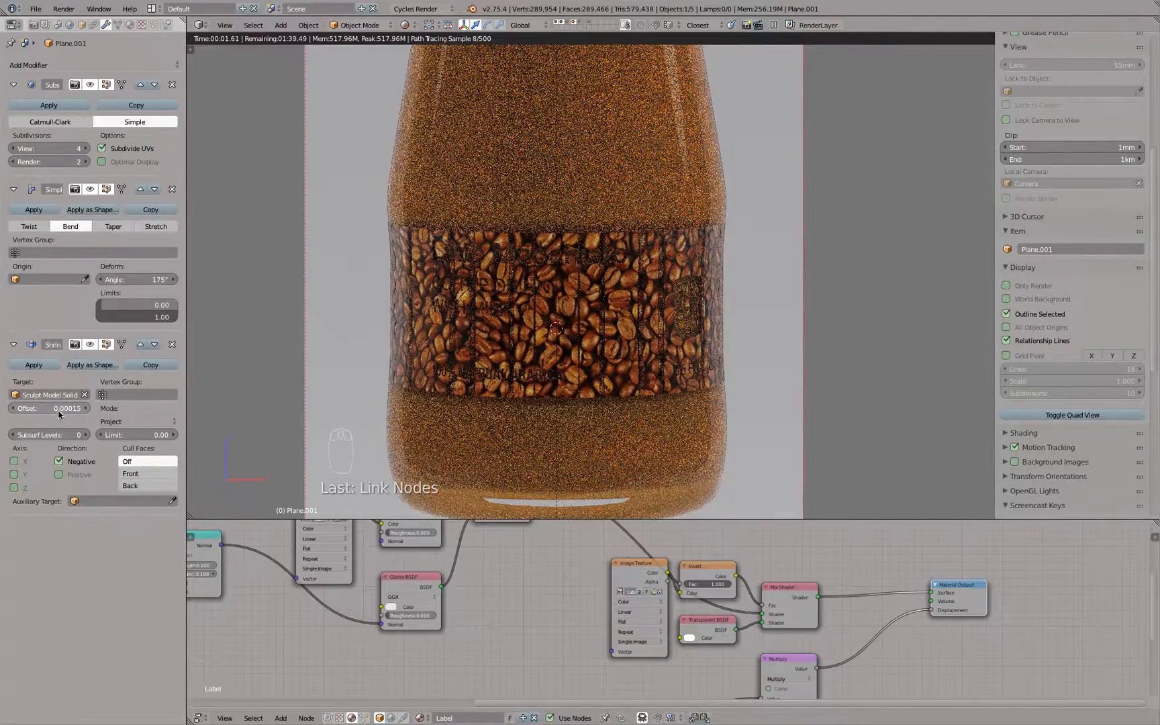
# Step: Set the label's Shrinkwrap modifier offset to 0.0002
pyautogui.click(55, 409)
pyautogui.press('BackSpace')
pyautogui.press('BackSpace')
pyautogui.write('2')
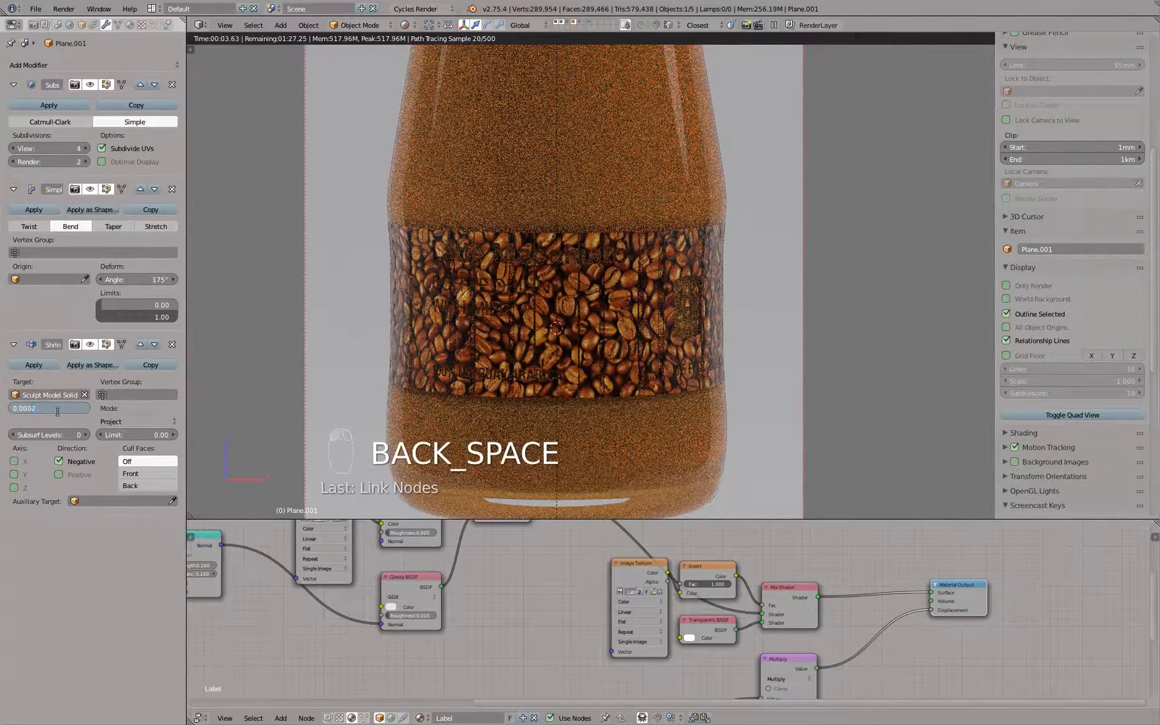
pyautogui.press('Return')
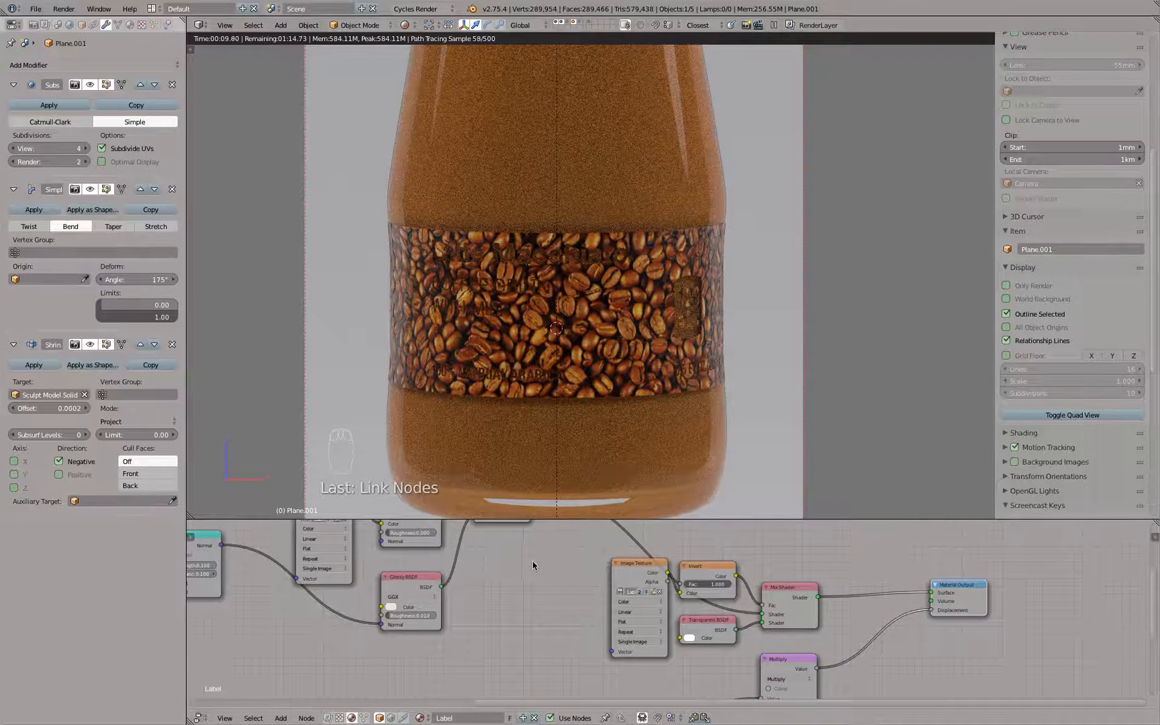
# Step: Unlink the Image Texture from the label's Diffuse BSDF color and paste the copied orange color there instead
pyautogui.moveTo(586, 582); pyautogui.dragTo(734, 642, button='middle')
pyautogui.moveTo(530, 585); pyautogui.dragTo(517, 572)
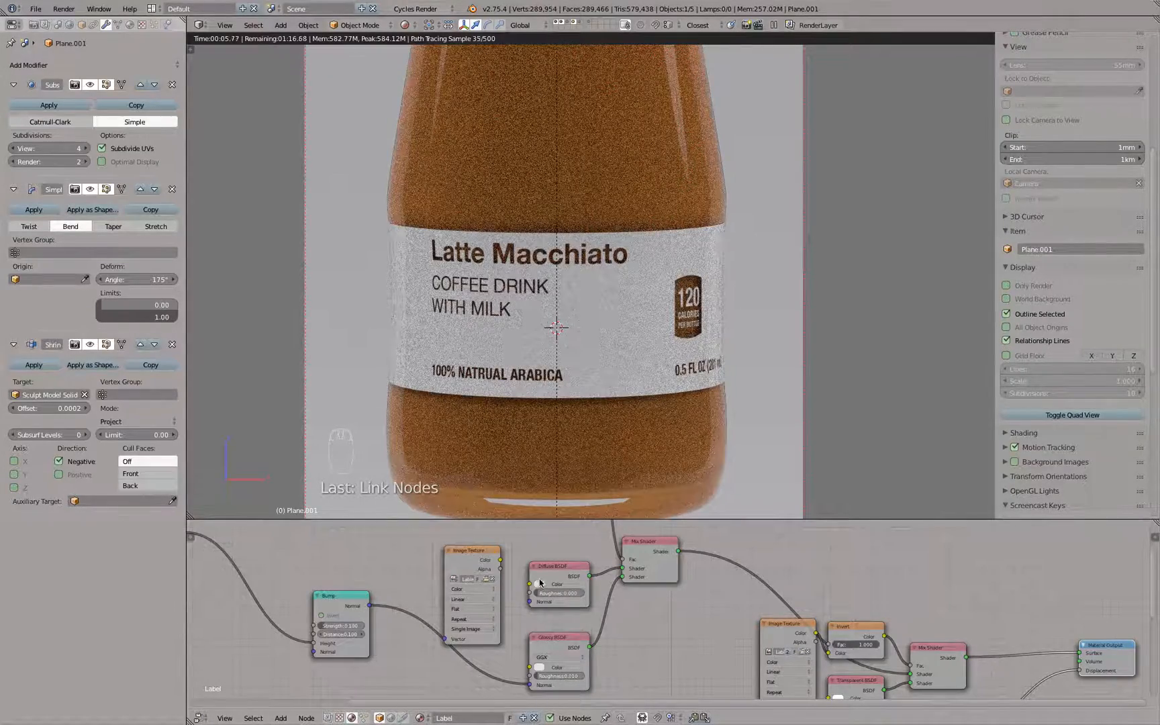
pyautogui.press('super')
pyautogui.press('super+v')
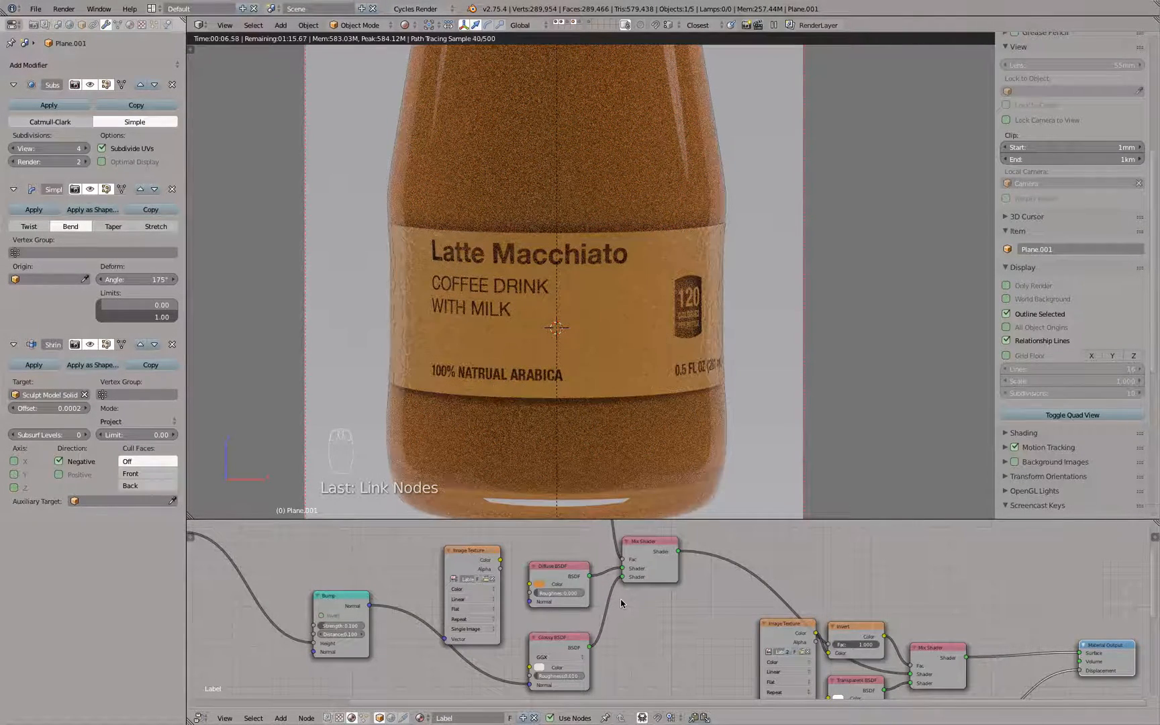
pyautogui.scroll(2, 575, 368)
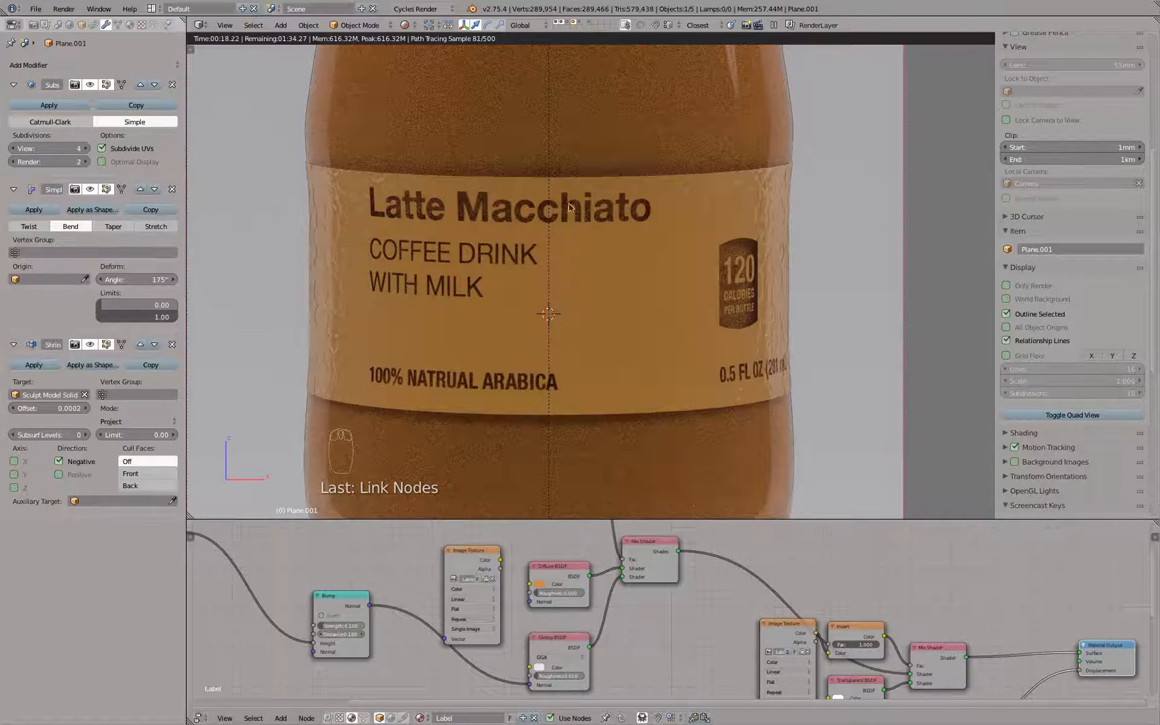
# Step: Set the strength of the world's environment texture background to 2
pyautogui.scroll(-5, 535, 307)
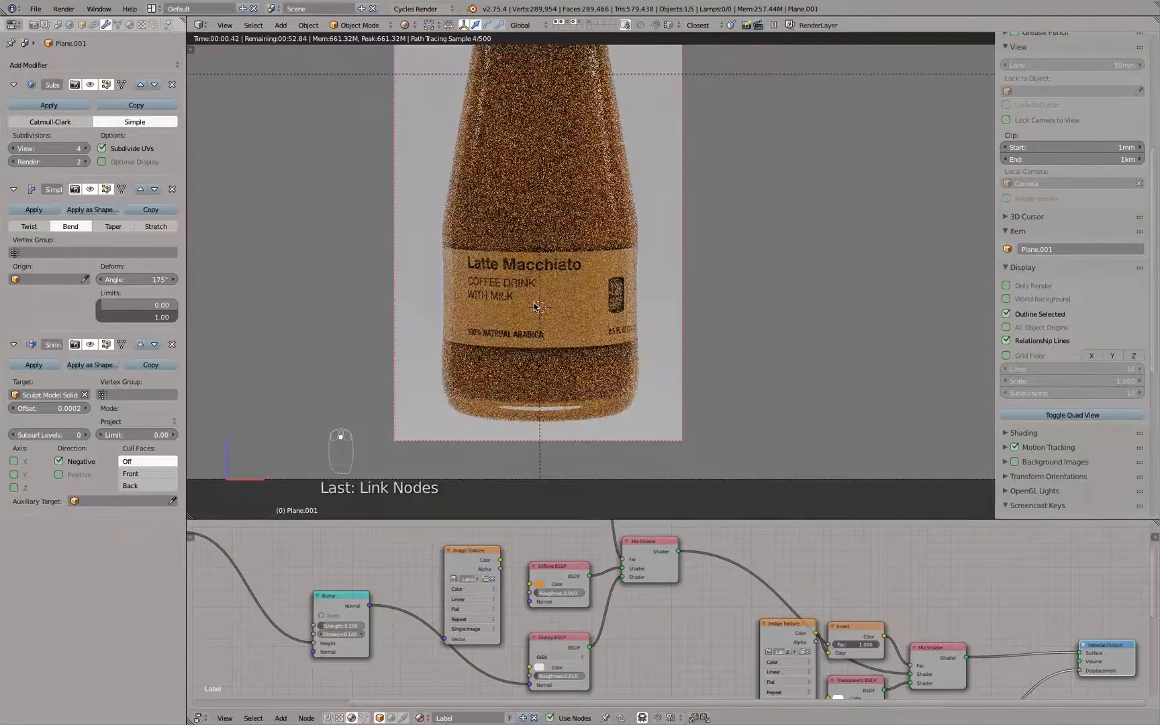
pyautogui.scroll(-3, 541, 307)
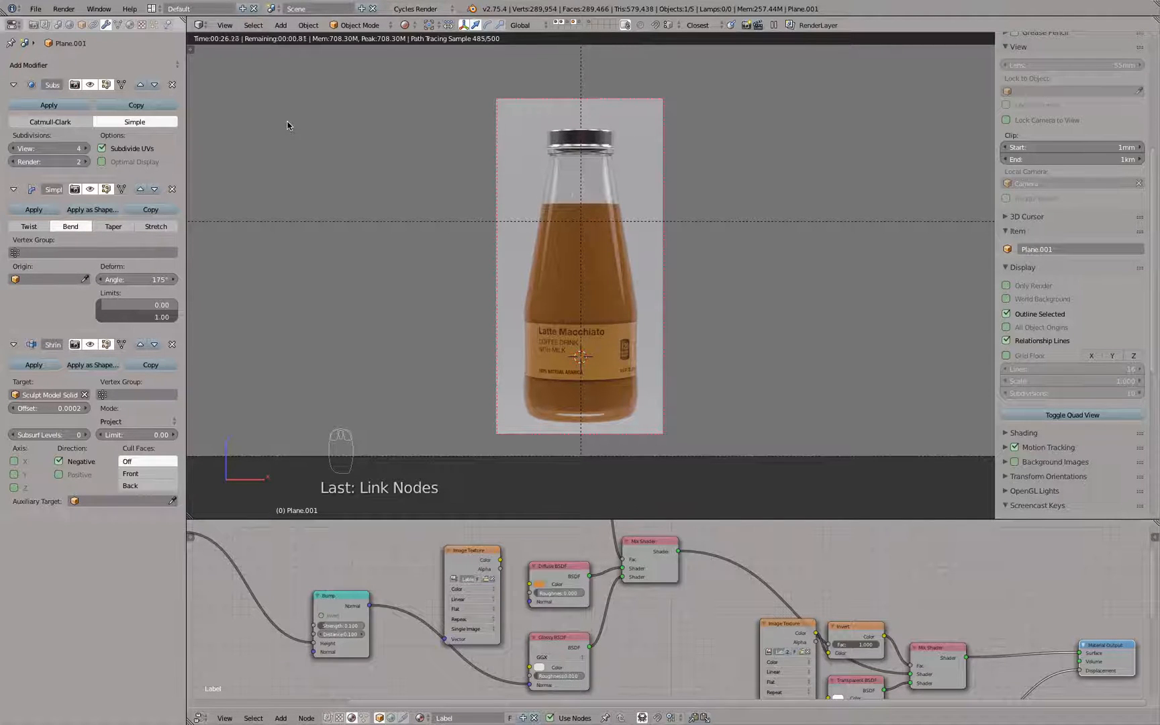
pyautogui.click(70, 24)
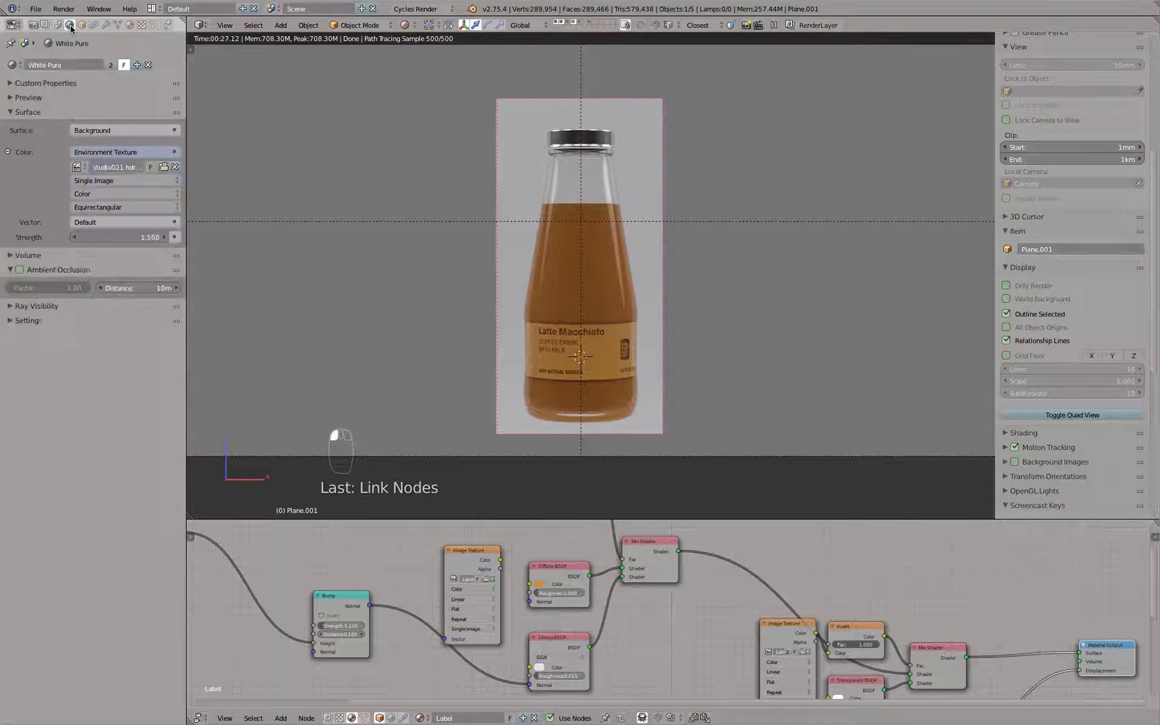
pyautogui.click(119, 238)
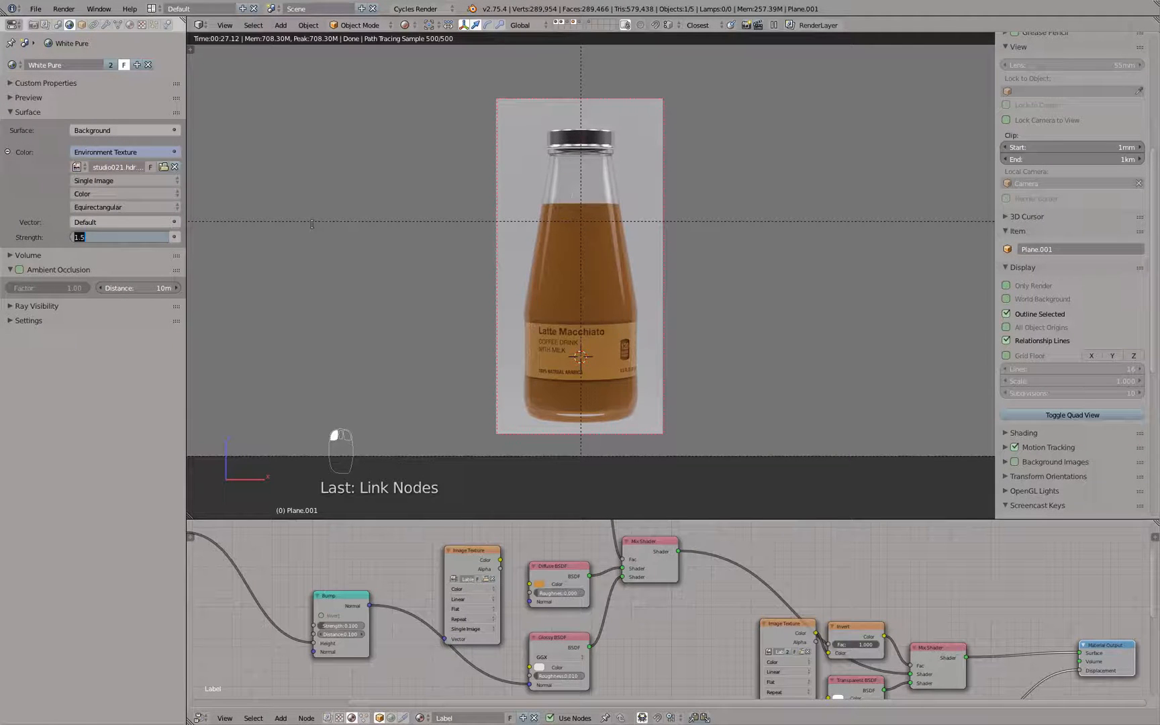
pyautogui.write('2')
pyautogui.press('Return')
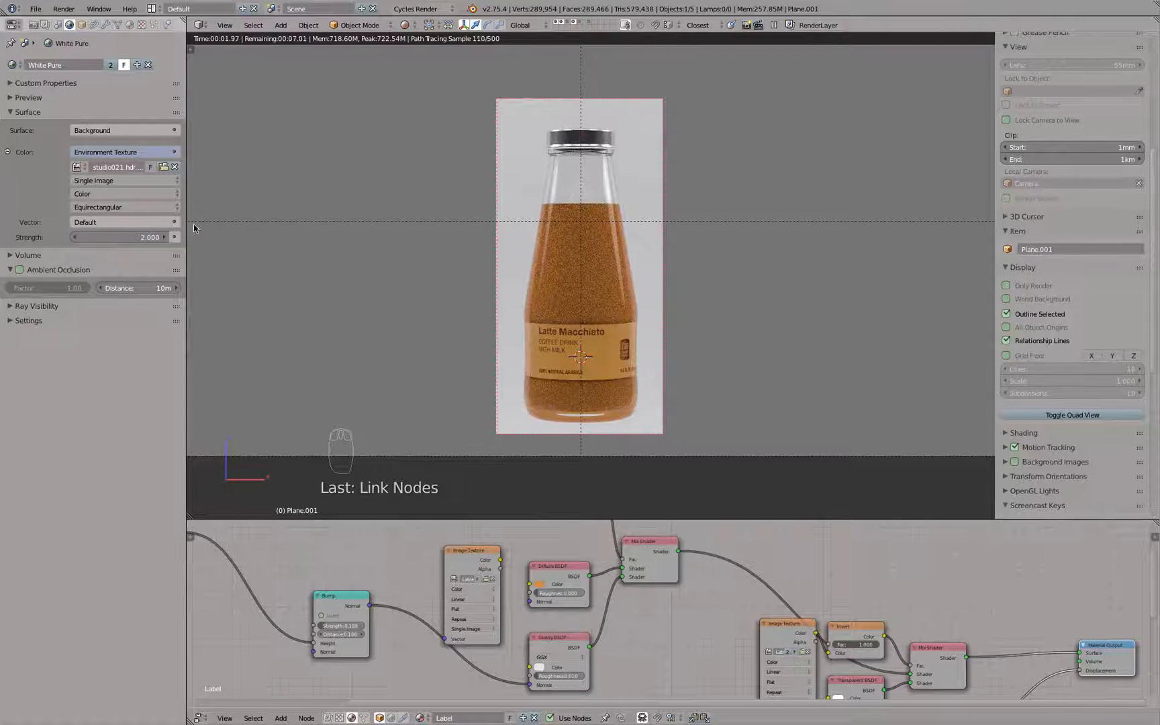
# Step: Lower the world background strength to 1
pyautogui.click(117, 233)
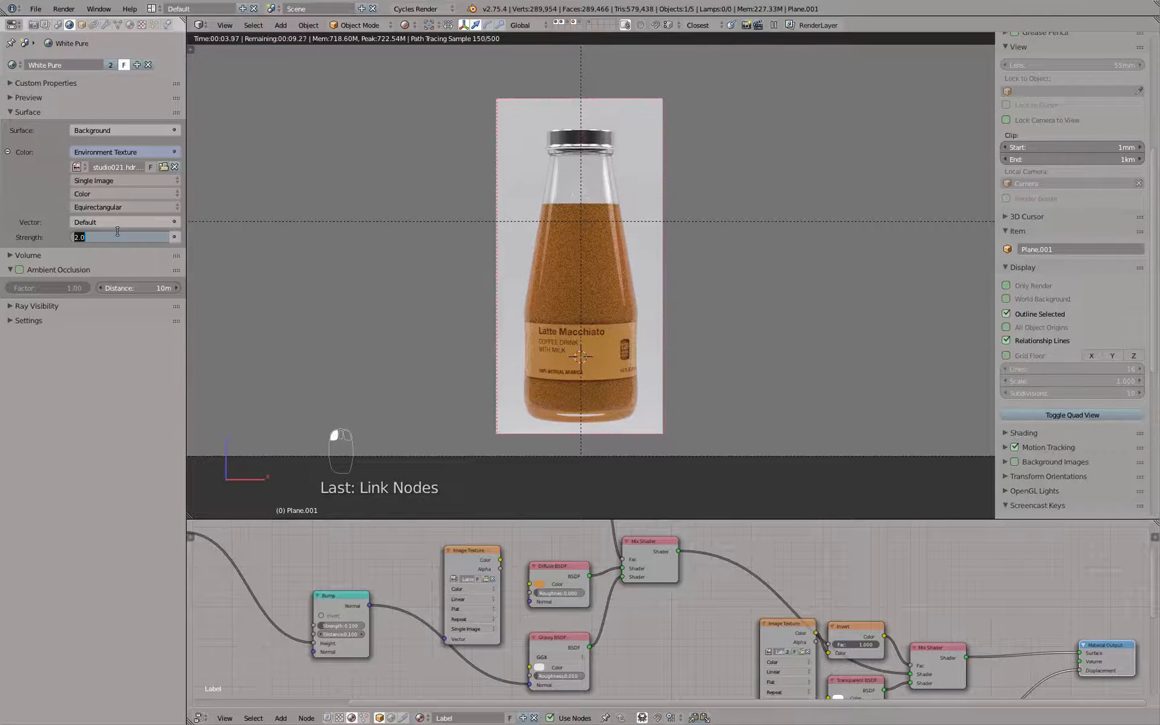
pyautogui.write('1')
pyautogui.press('Return')
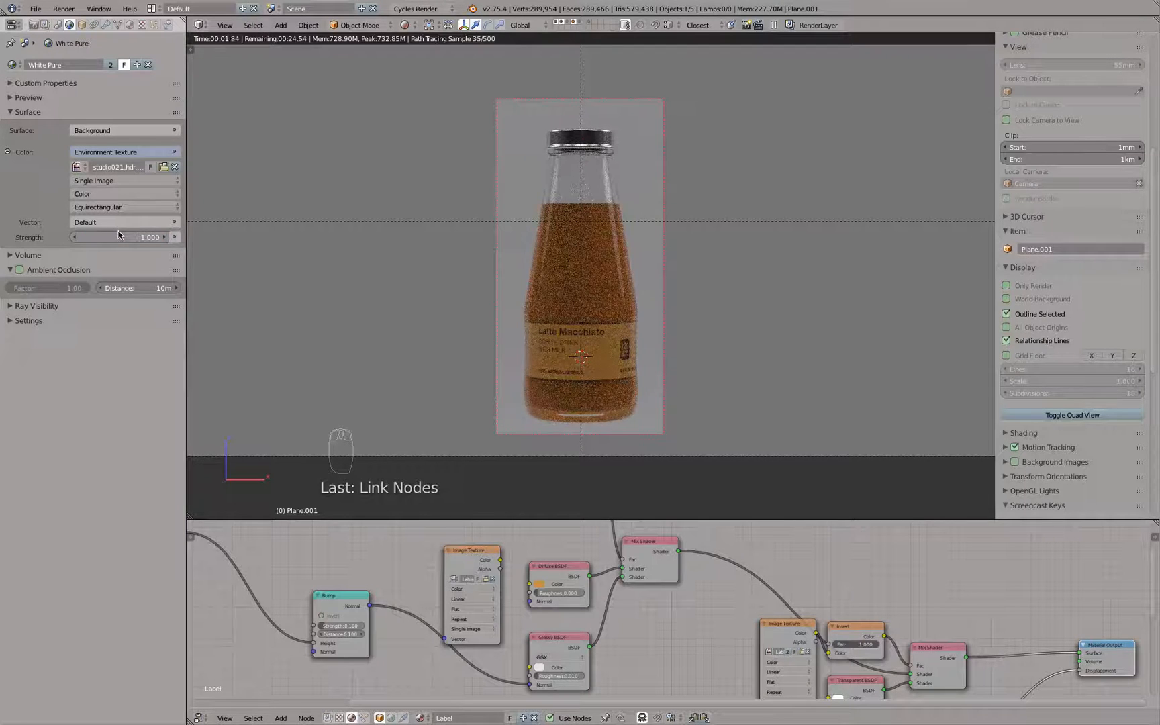
# Step: Set the world background strength to 1.5
pyautogui.click(116, 235)
pyautogui.write('1.5')
pyautogui.press('Return')
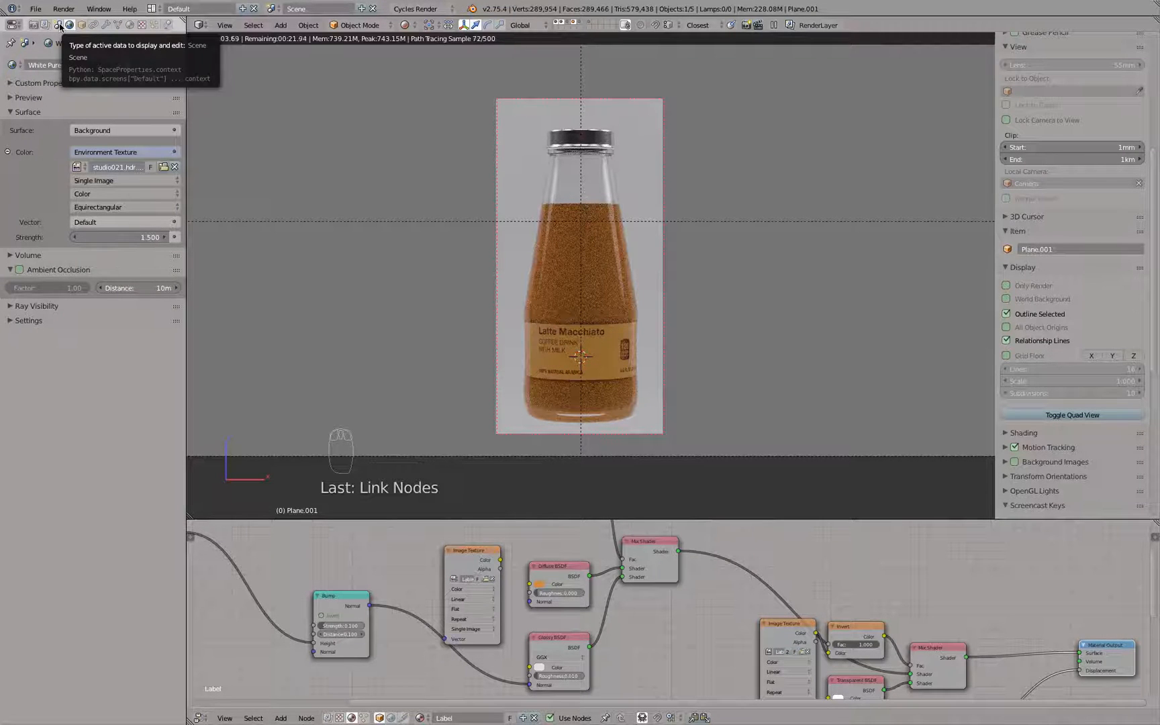
# Step: Enable color management curves for the scene and shape an S-curve with points at about X 0.25, Y 0.18 and X 0.75, Y 0.82
pyautogui.click(59, 25)
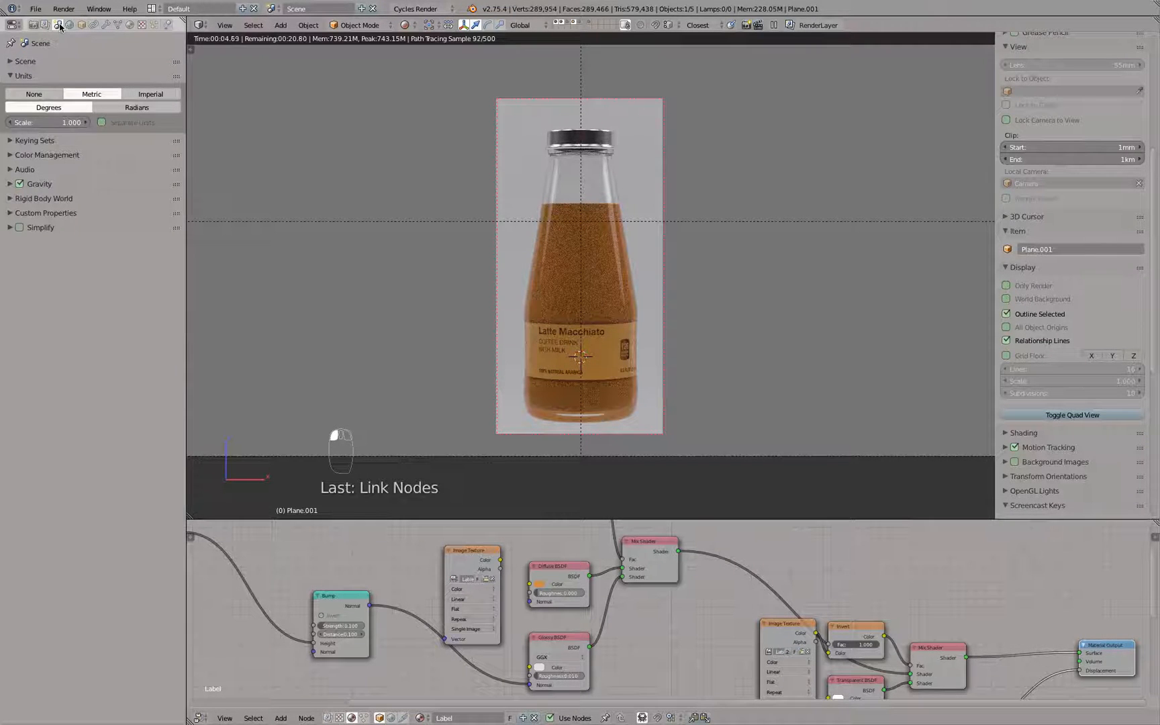
pyautogui.click(15, 155)
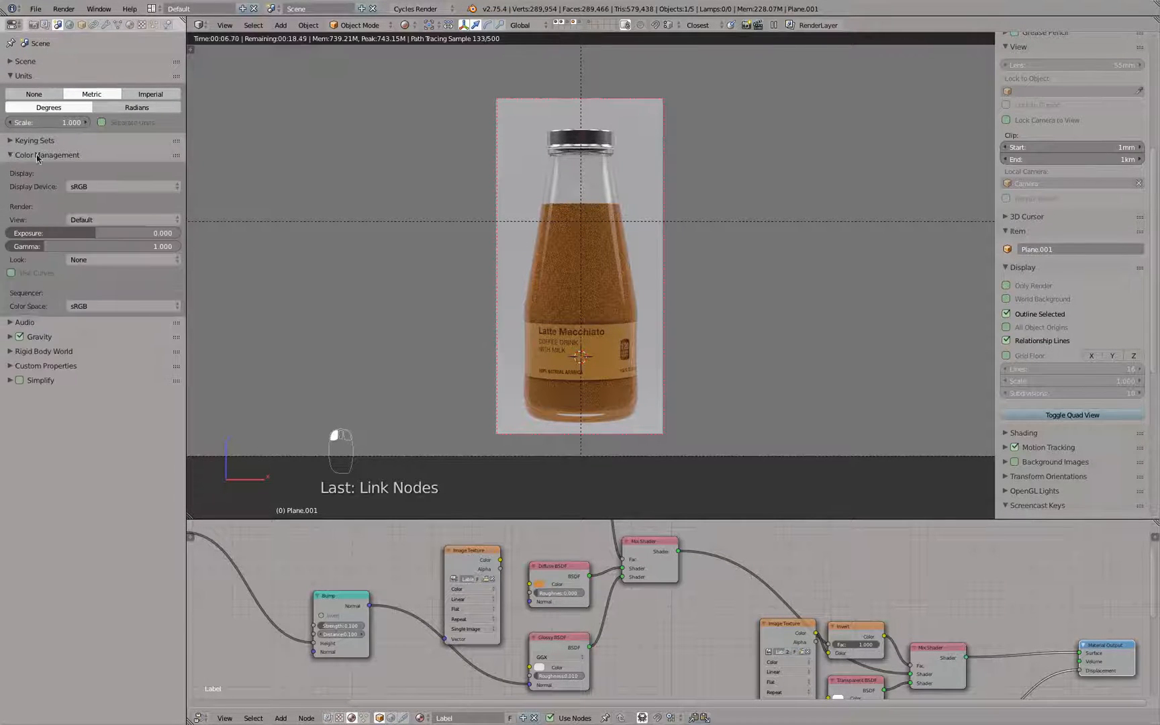
pyautogui.click(30, 274)
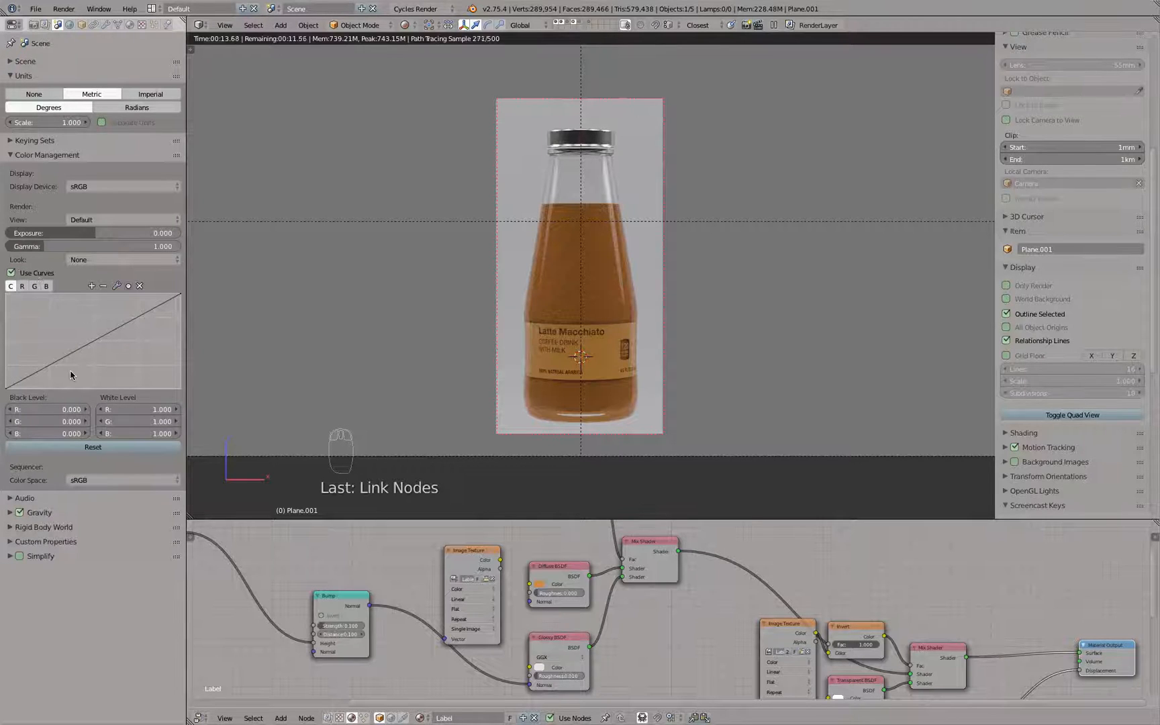
pyautogui.moveTo(48, 365); pyautogui.dragTo(48, 372)
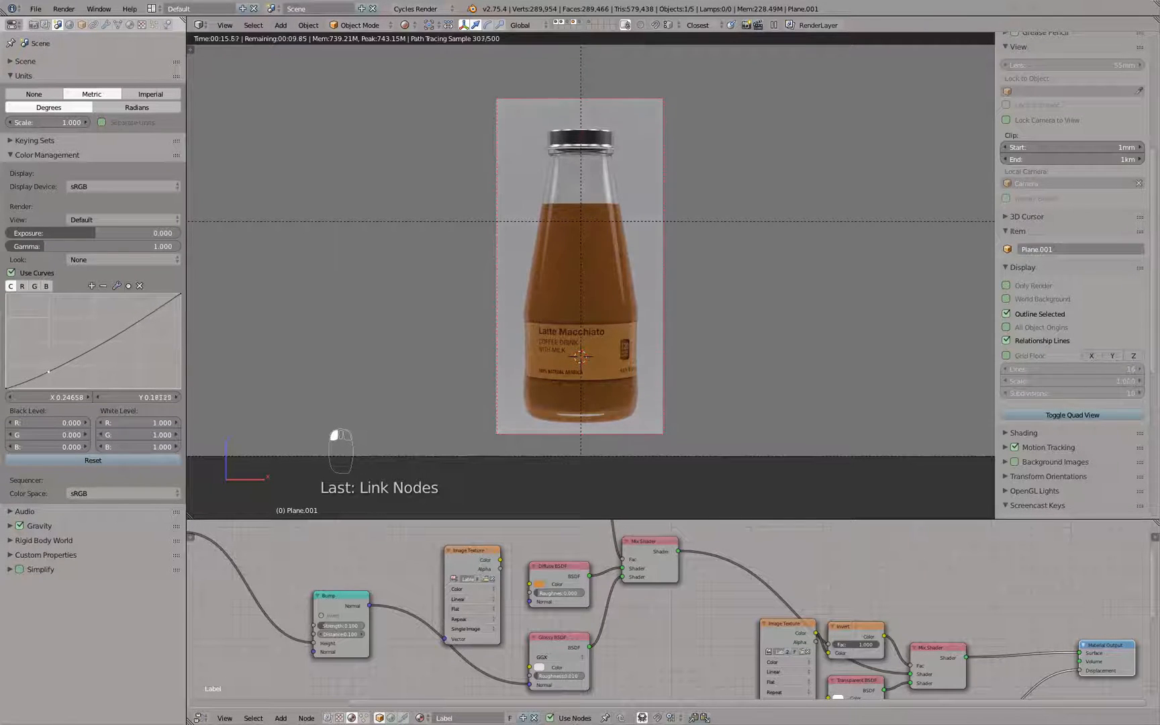
pyautogui.moveTo(138, 328); pyautogui.dragTo(139, 322)
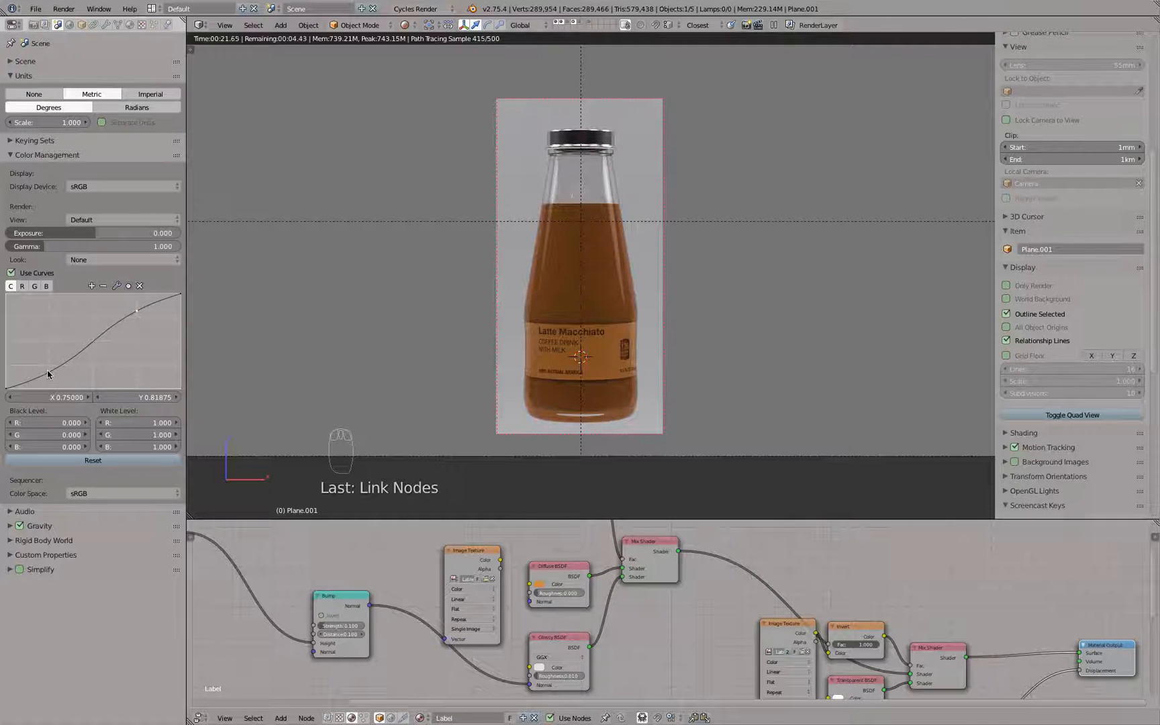
# Step: Soften the S-curve by raising its shadow point to about Y 0.21 and slightly lowering its highlight point
pyautogui.moveTo(47, 370); pyautogui.dragTo(49, 368)
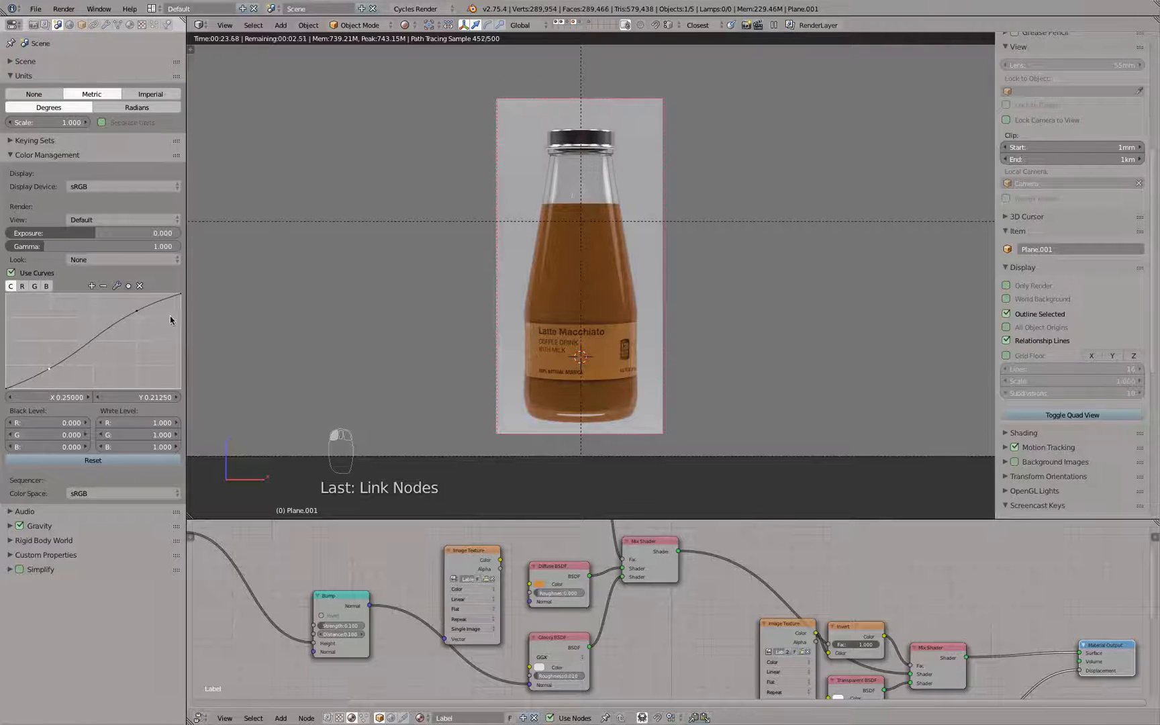
pyautogui.moveTo(138, 312); pyautogui.dragTo(137, 316)
# Step: Toggle the color management curves off and on to compare the rendered preview with and without them
pyautogui.click(29, 273)
pyautogui.click(28, 273)
pyautogui.click(28, 273)
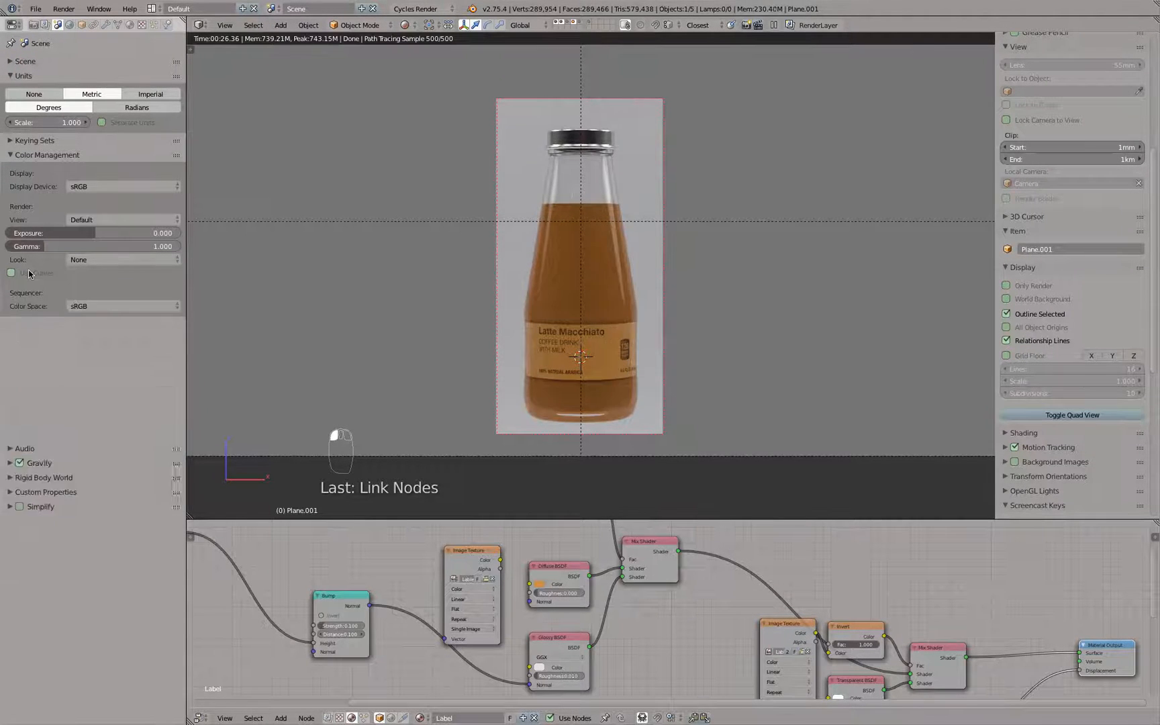
# Step: Compare the bottle preview repeatedly with and without the softened curves, leaving the curves enabled
pyautogui.click(29, 274)
pyautogui.click(29, 273)
pyautogui.click(29, 273)
pyautogui.click(29, 273)
pyautogui.click(29, 274)
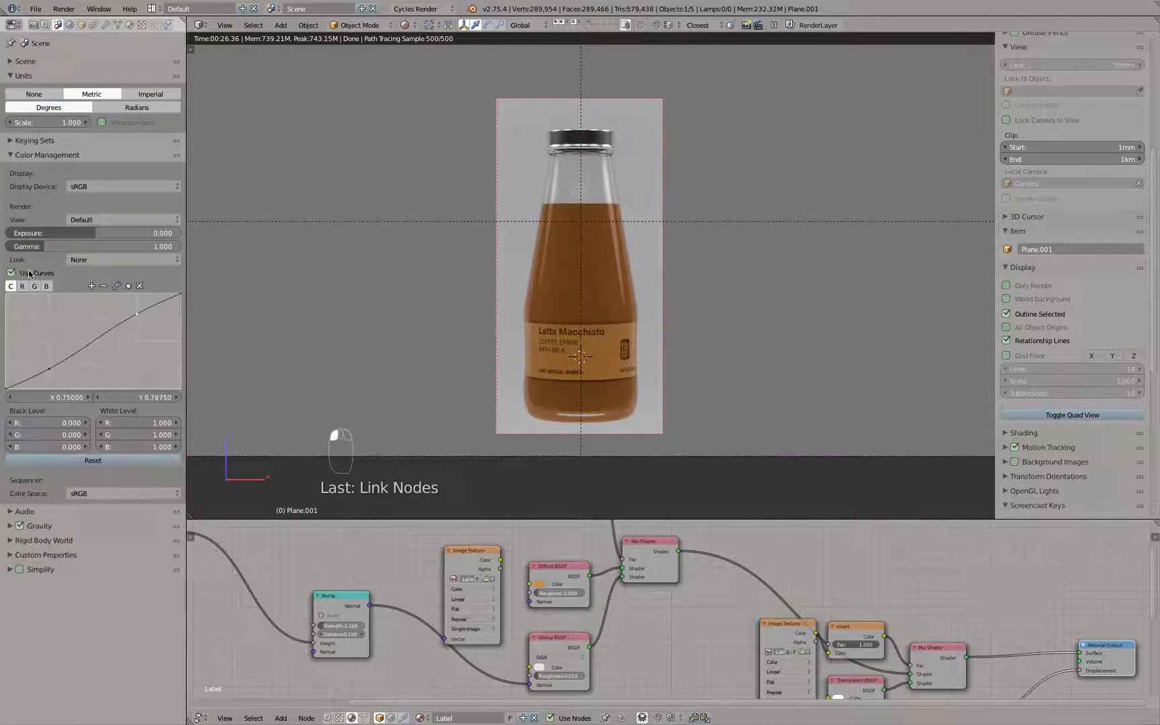
pyautogui.click(29, 273)
pyautogui.click(29, 273)
pyautogui.click(28, 273)
pyautogui.click(29, 273)
pyautogui.click(29, 273)
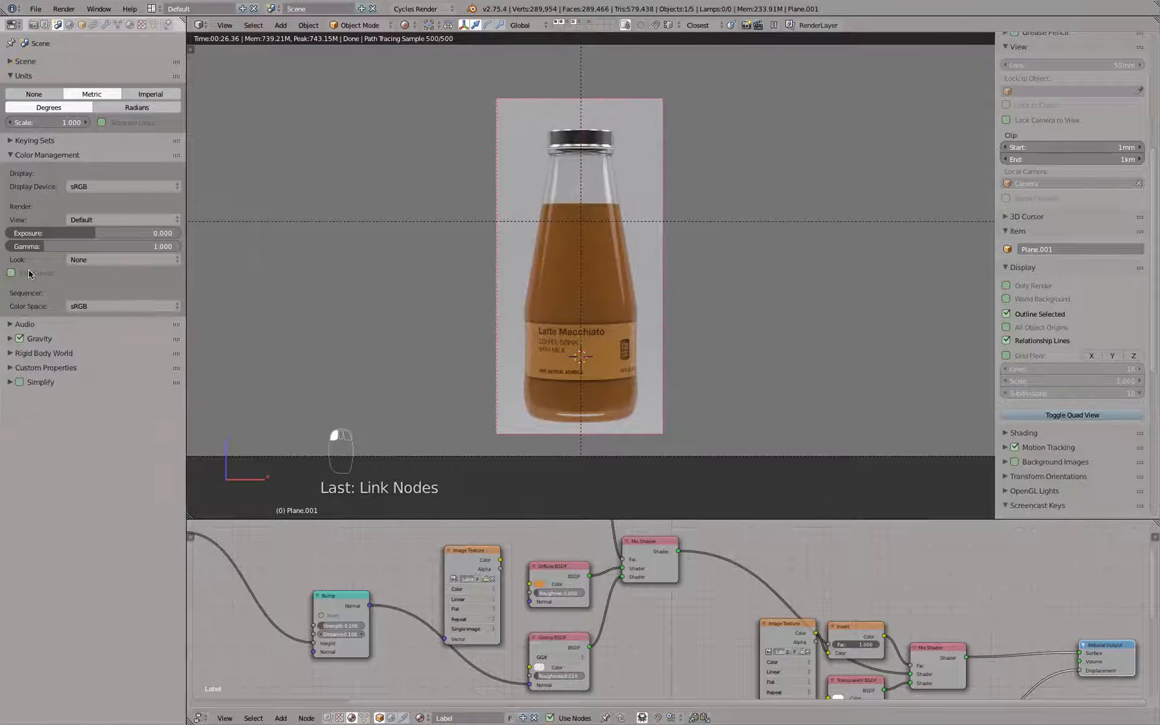
pyautogui.click(29, 273)
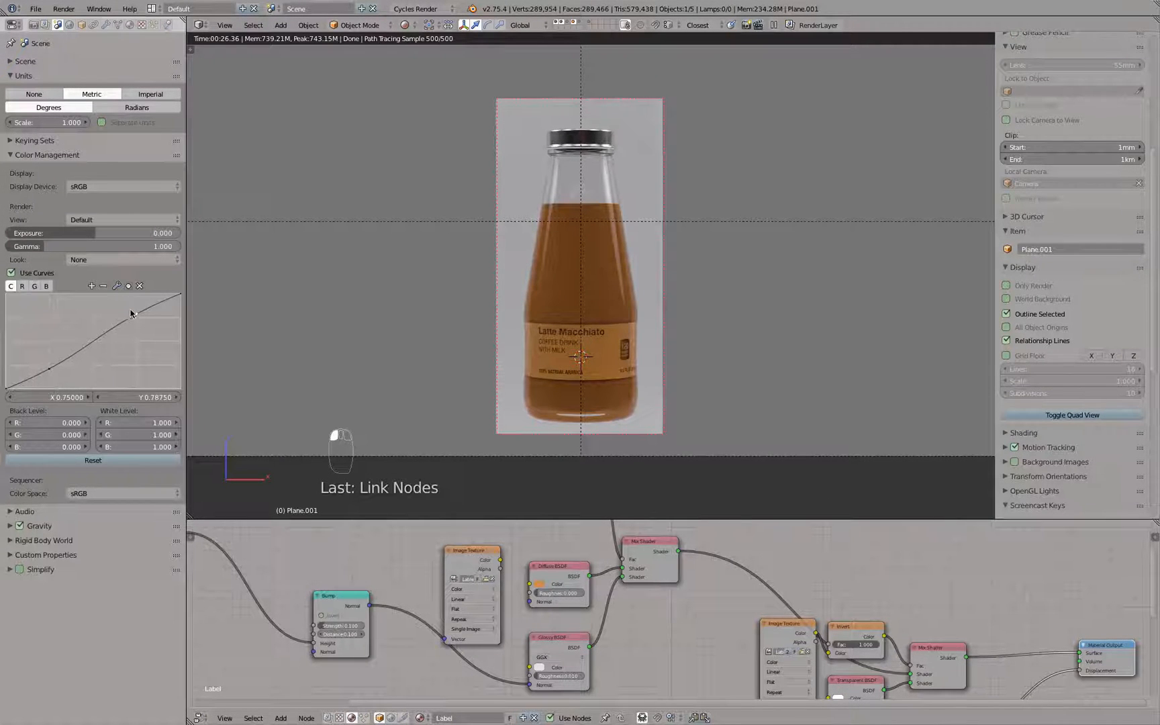
# Step: Raise the curve's highlight point to about Y 0.875 and its shadow point to Y 0.25, compare the effect, and leave the curves disabled
pyautogui.moveTo(132, 314); pyautogui.dragTo(138, 317)
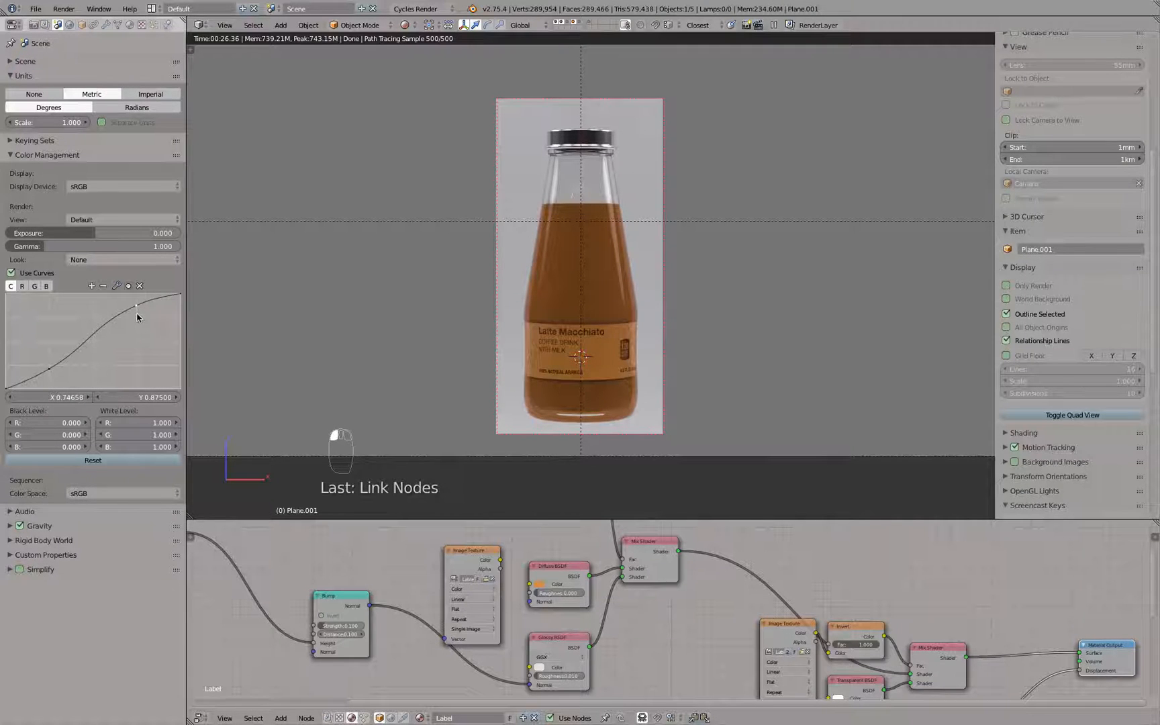
pyautogui.click(49, 367)
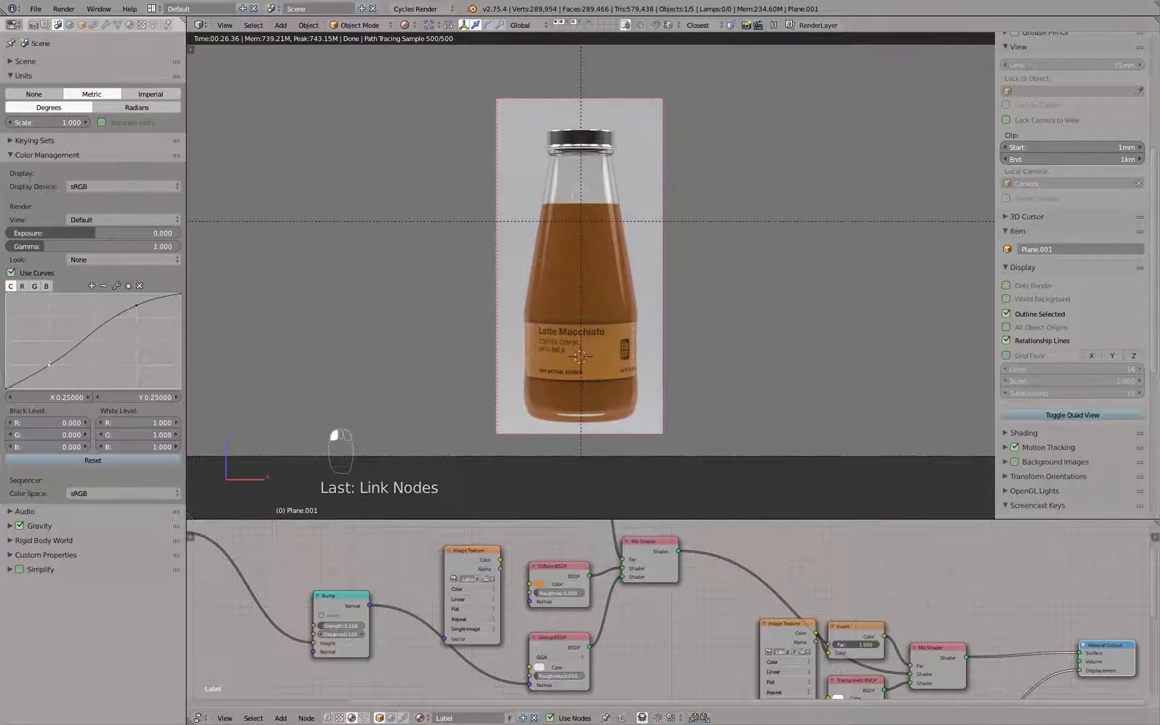
pyautogui.click(29, 276)
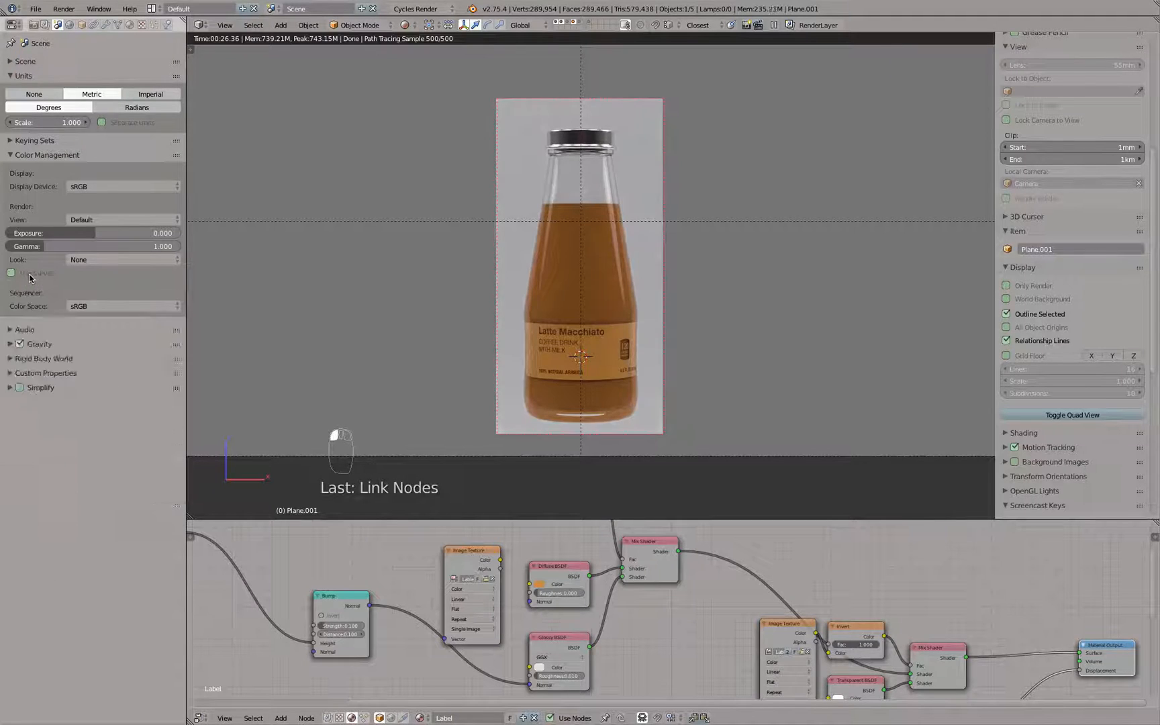
pyautogui.click(29, 275)
pyautogui.click(29, 275)
pyautogui.click(29, 276)
pyautogui.click(29, 276)
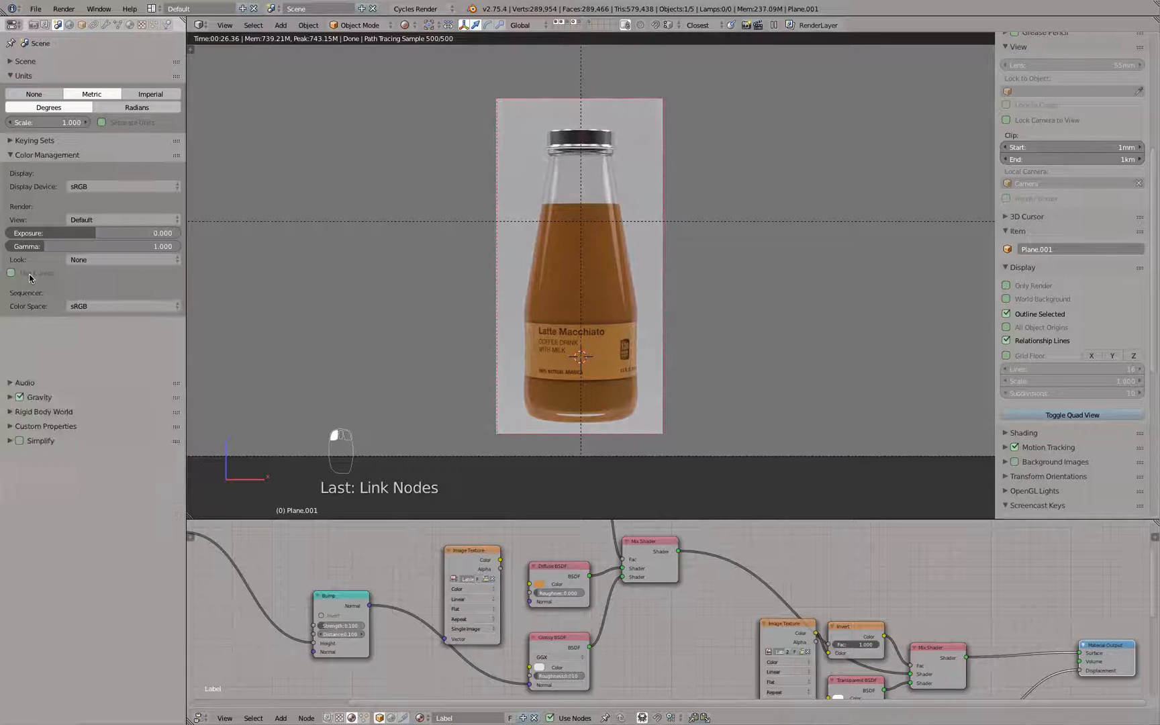
pyautogui.click(29, 275)
pyautogui.click(29, 275)
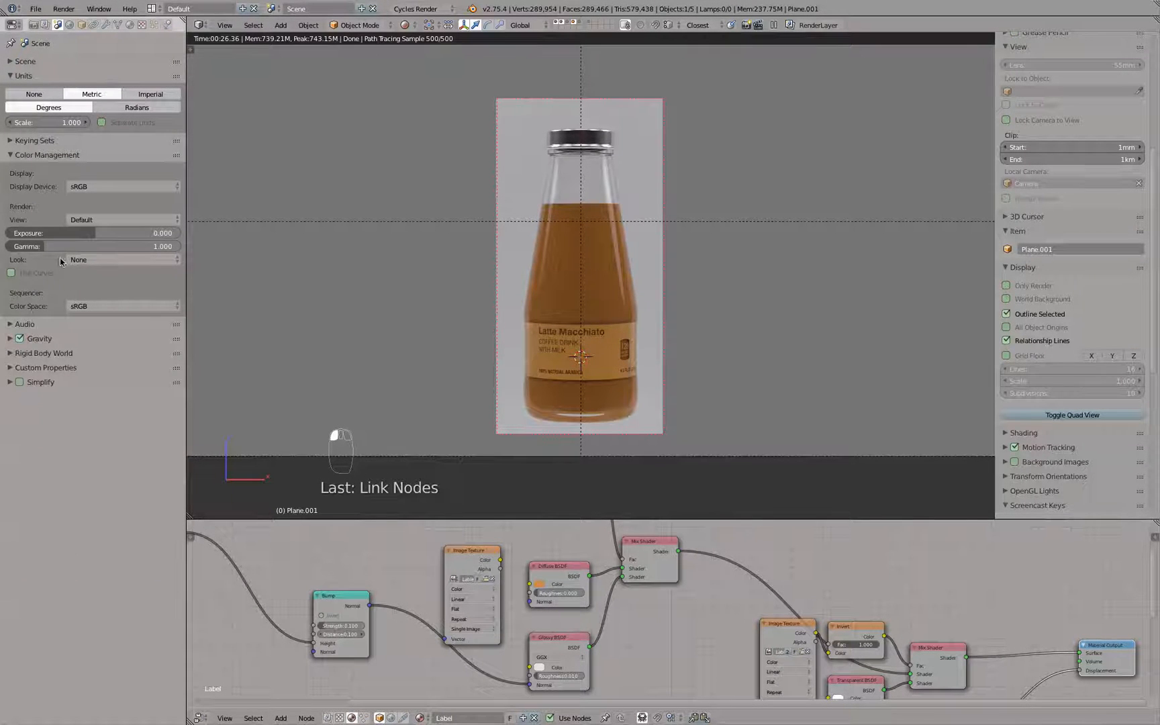
# Step: Try the film looks Canon Optura 981111, Agfa Agfachrome CT Precisa 200 and Kodak DSCS 3155 on the rendered bottle
pyautogui.click(83, 260)
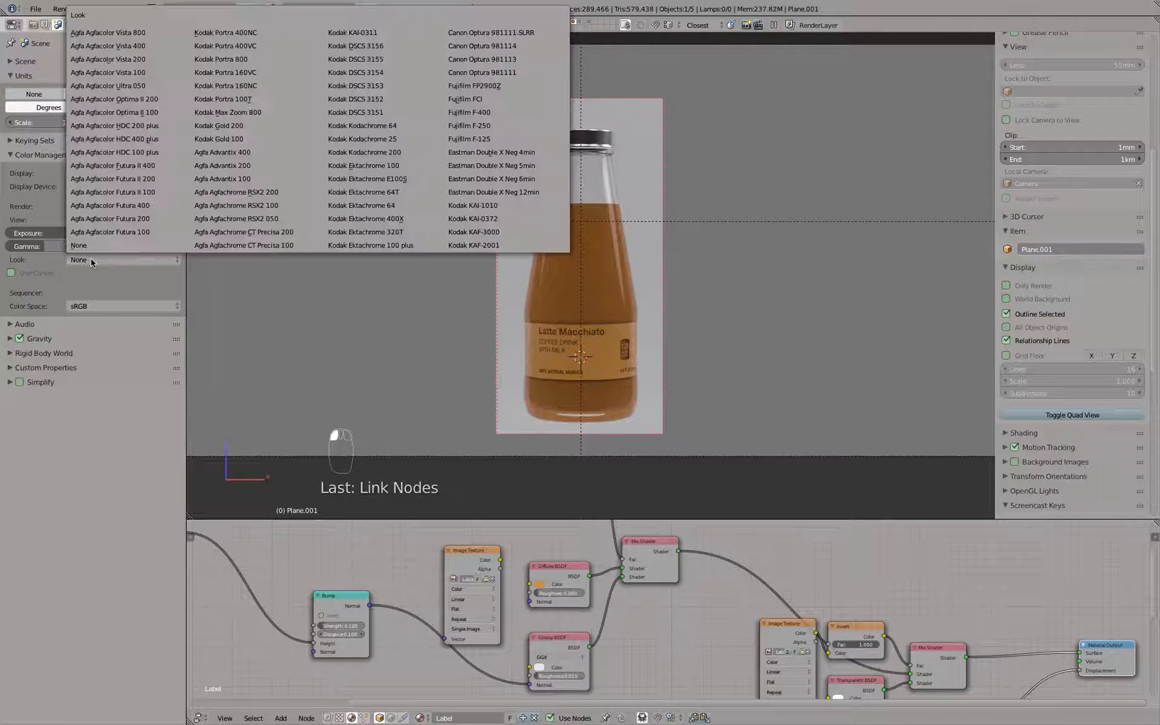
pyautogui.click(477, 74)
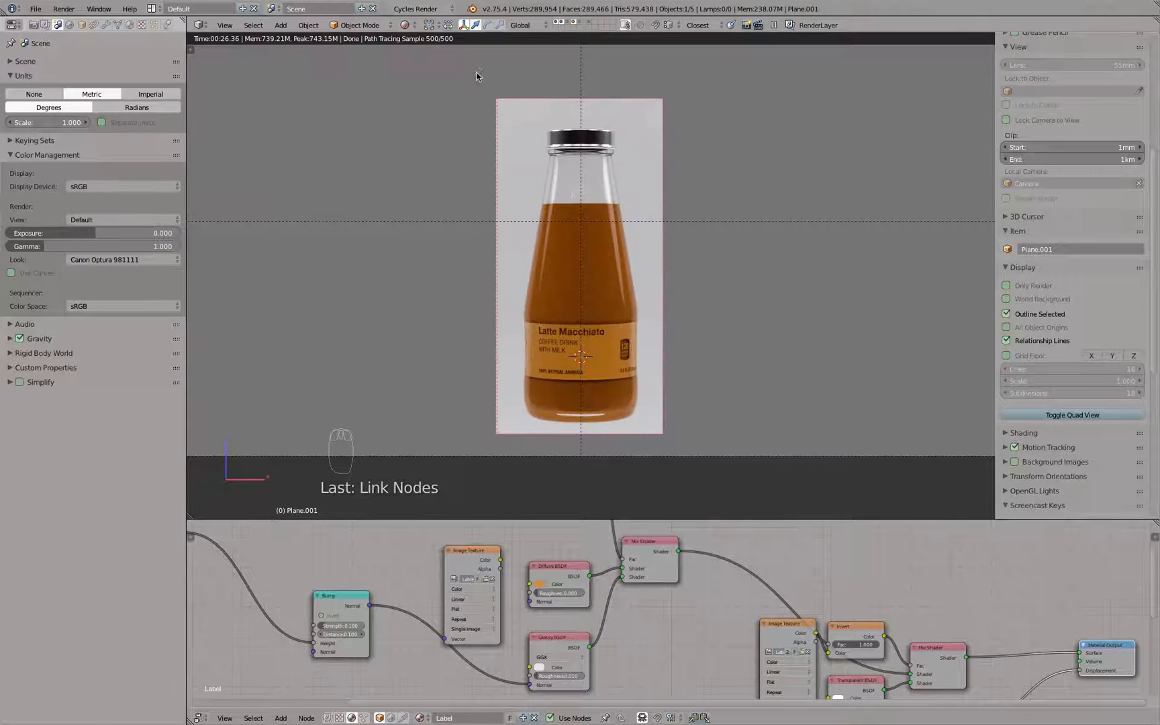
pyautogui.click(117, 259)
pyautogui.click(259, 230)
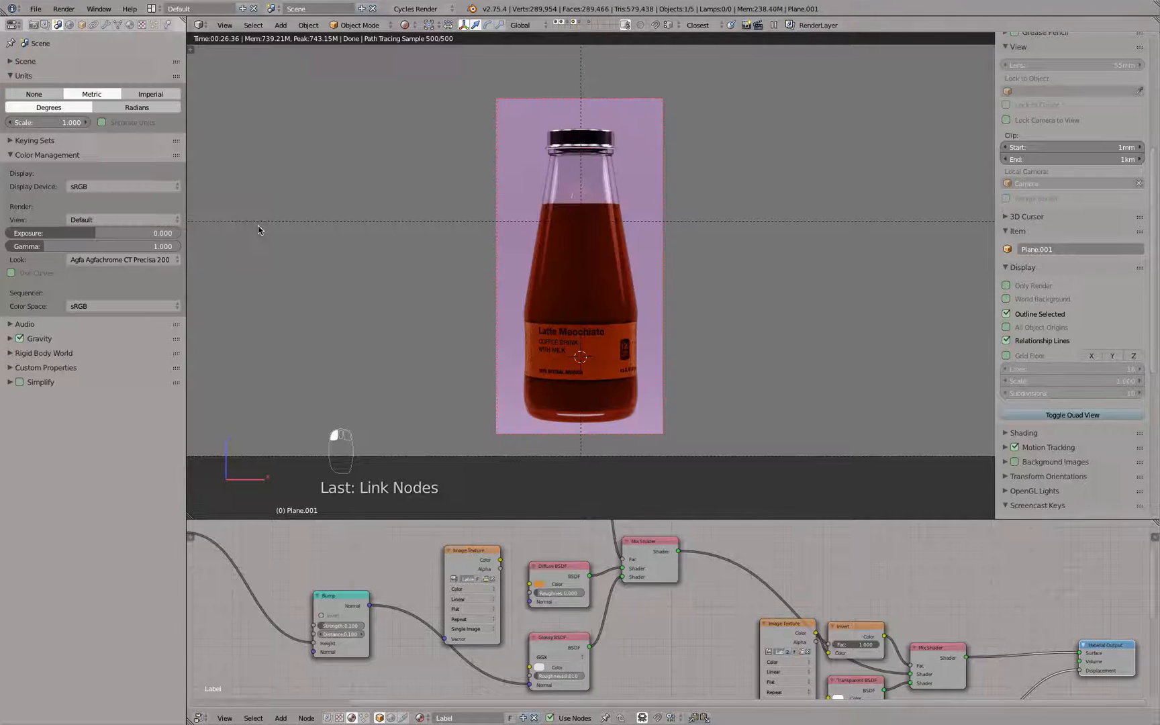
pyautogui.click(150, 259)
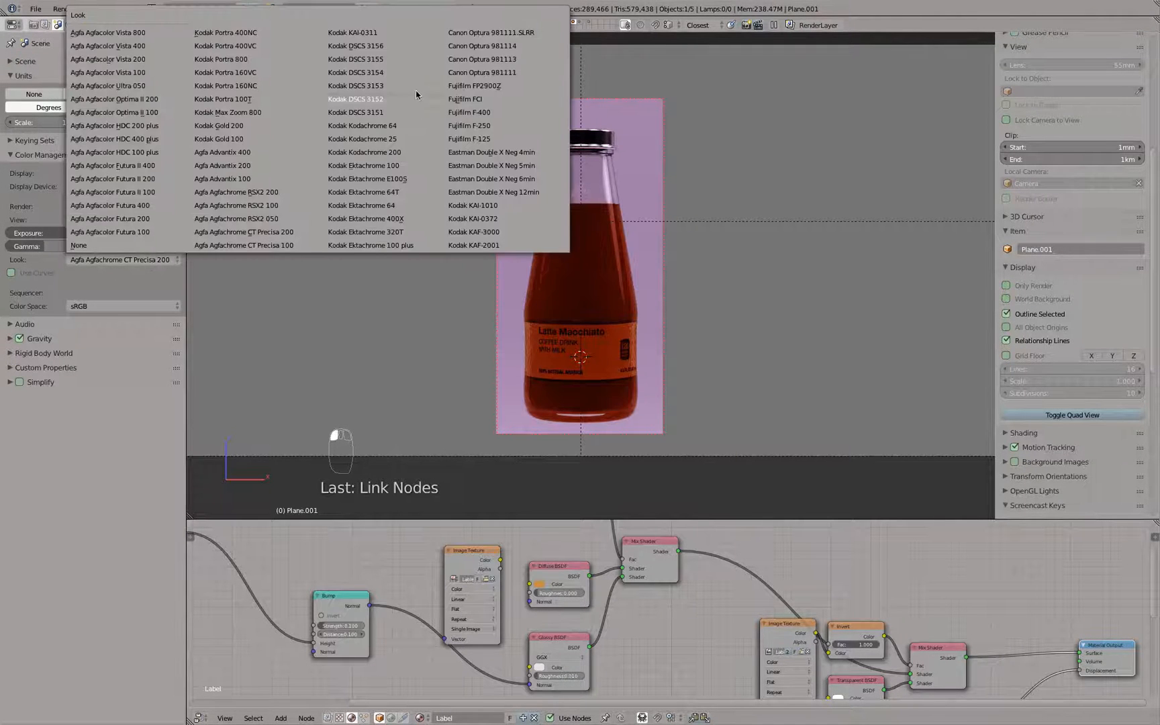
pyautogui.click(386, 61)
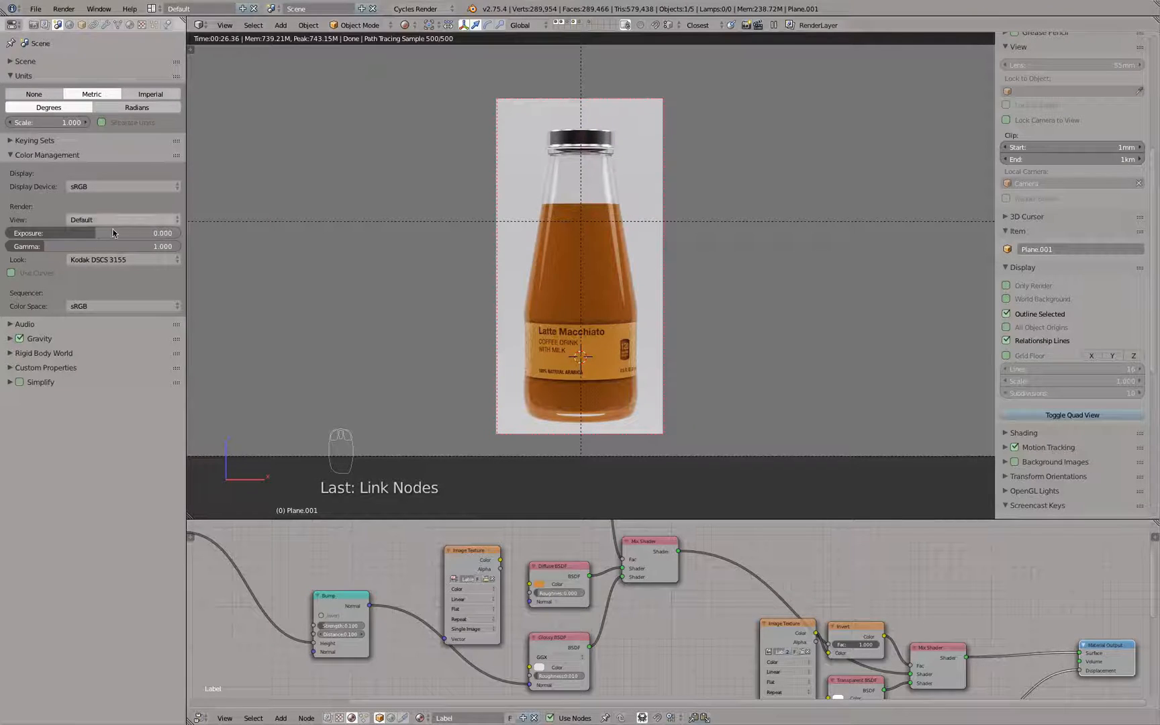
# Step: Compare the Canon Optura 981111 and Kodak DSCS 3155 looks again, and reset the look to None
pyautogui.click(101, 261)
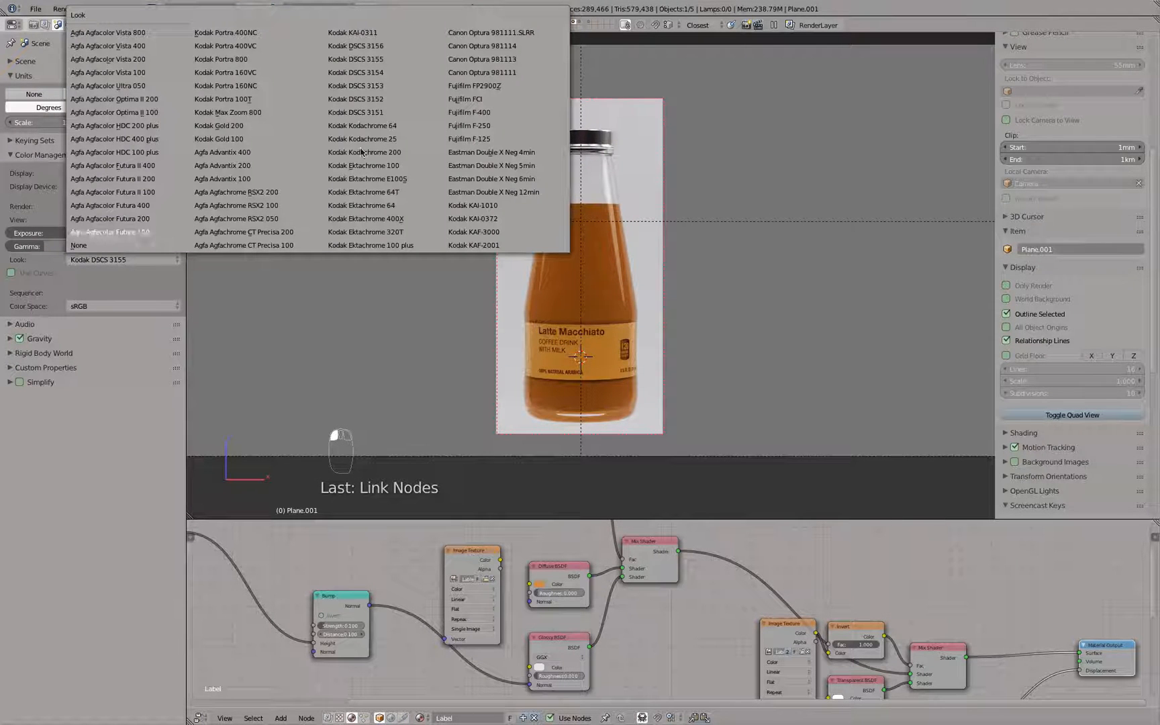
pyautogui.click(479, 69)
pyautogui.click(86, 260)
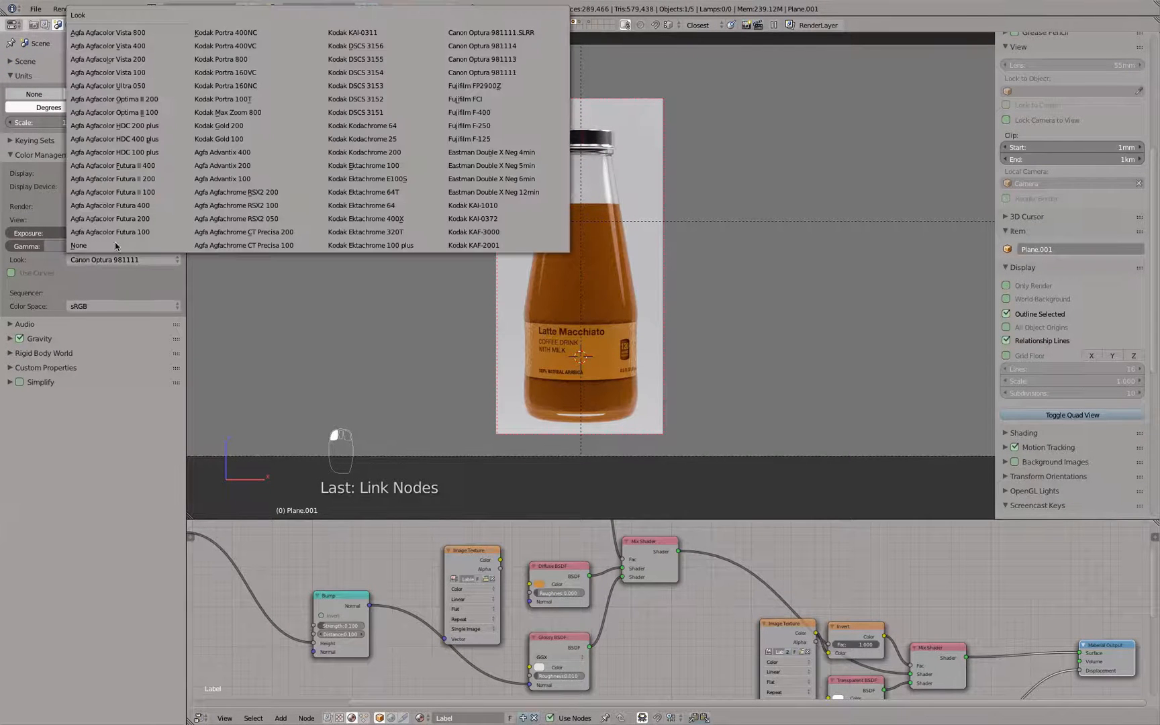
pyautogui.click(387, 59)
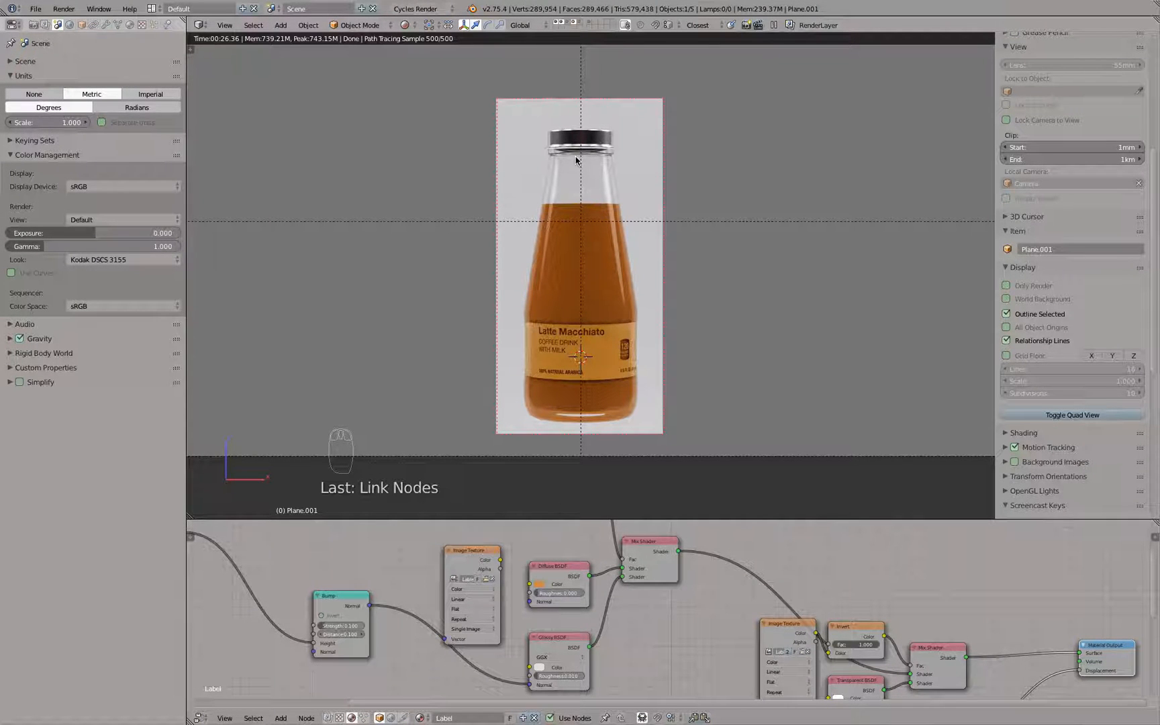
pyautogui.click(103, 260)
pyautogui.click(103, 247)
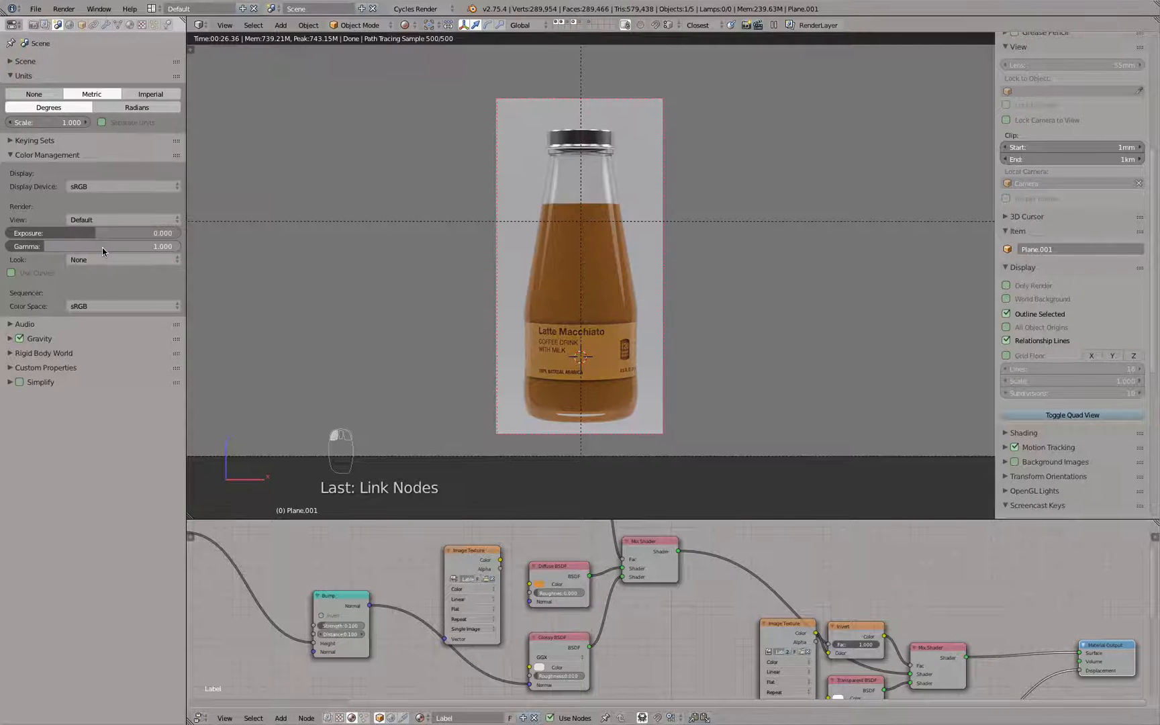
# Step: Check the Canon Optura 981111 look once more and set the color management look to Kodak DSCS 3155
pyautogui.click(149, 263)
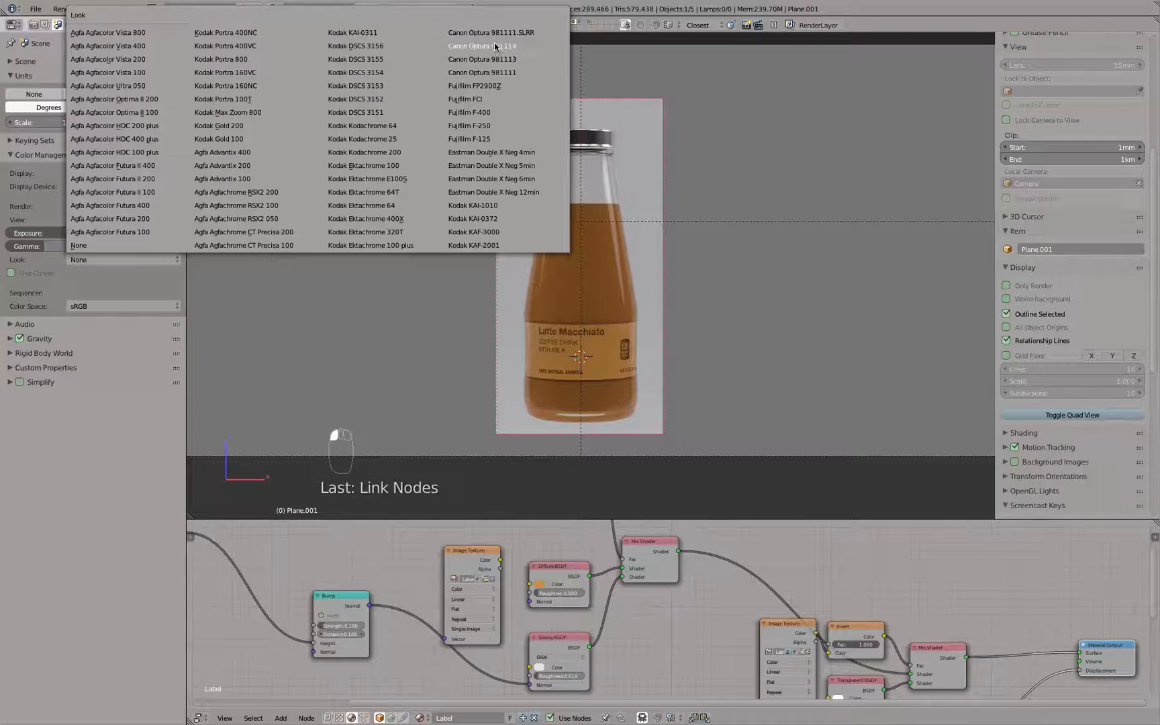
pyautogui.click(497, 72)
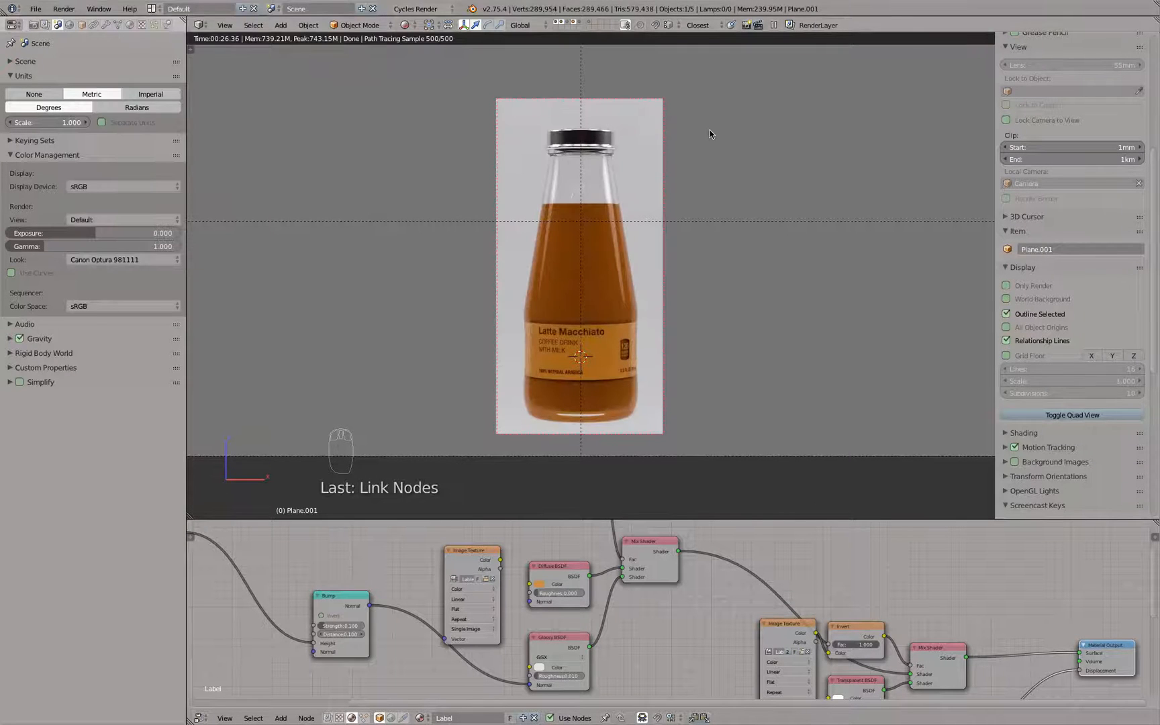
pyautogui.click(140, 261)
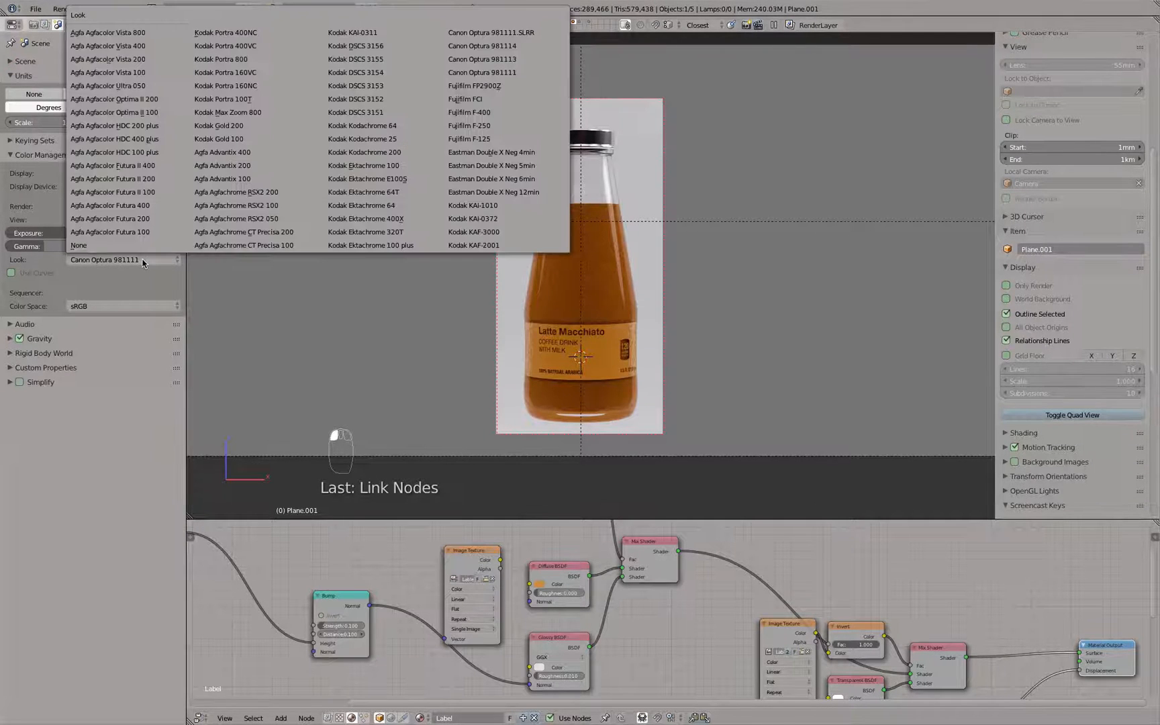
pyautogui.click(353, 60)
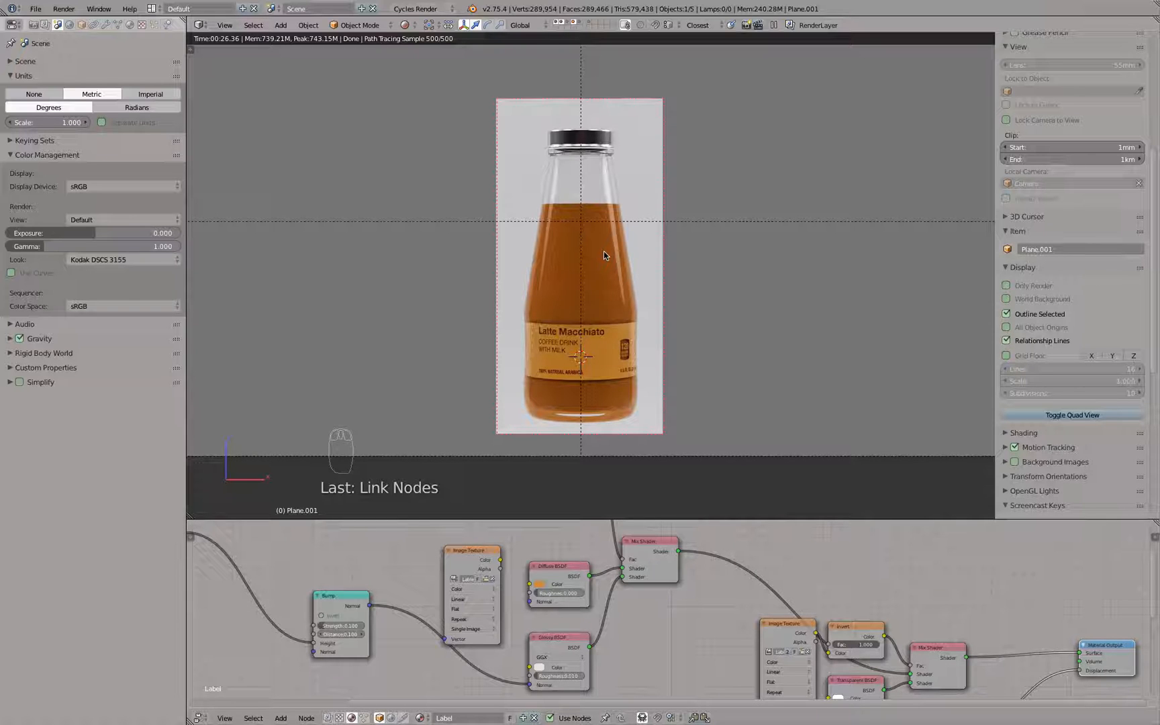
# Step: Switch the viewport to solid shading in top view and add a mesh plane at the 3D cursor
pyautogui.press('z')
pyautogui.press('z')
pyautogui.press('z')
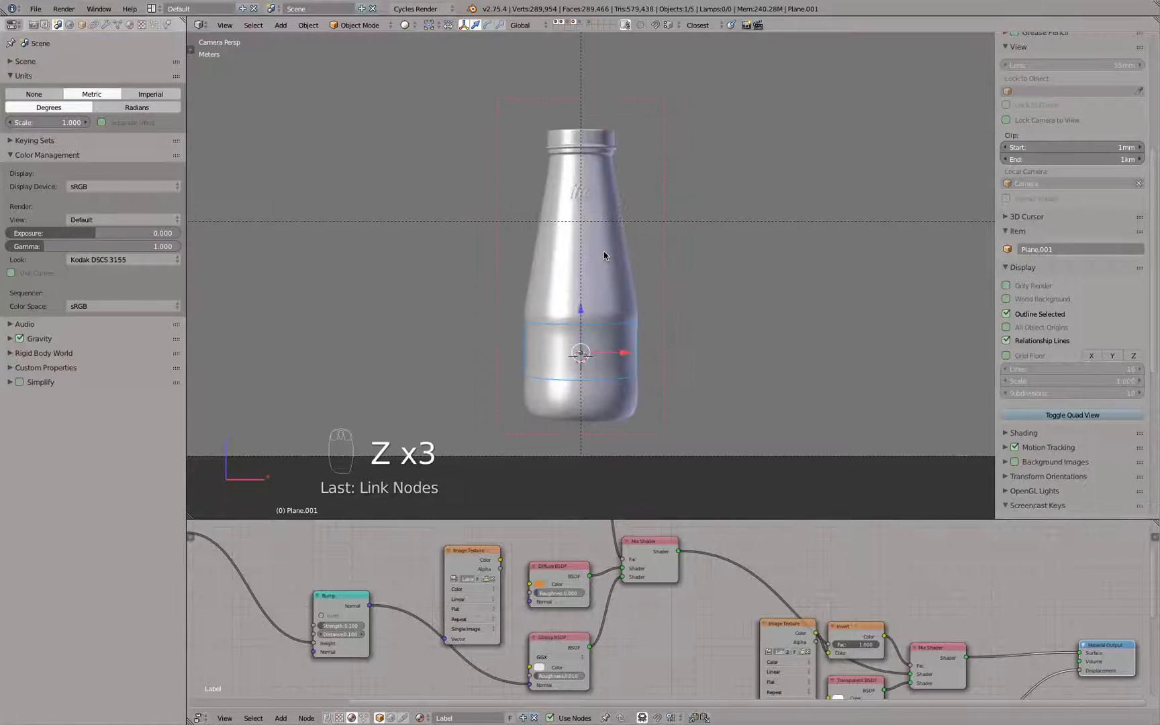
pyautogui.press('KP_7')
pyautogui.scroll(-7, 630, 235)
pyautogui.scroll(5, 666, 255)
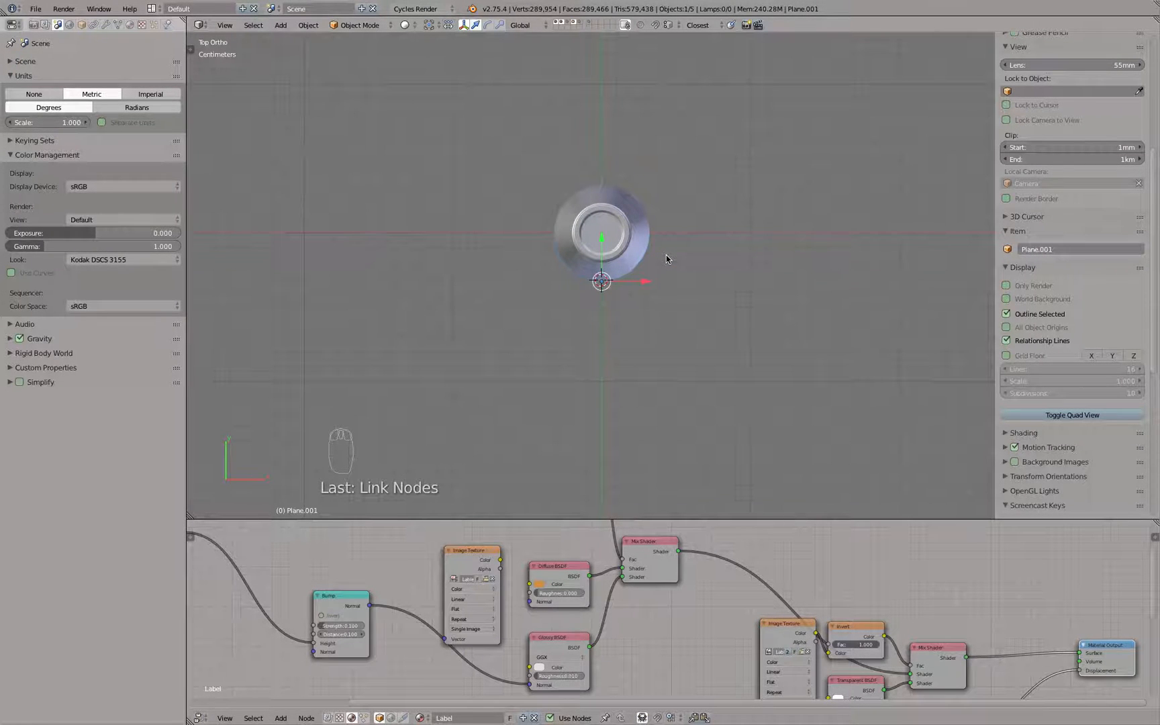
pyautogui.hotkey('shift', 'a')
pyautogui.moveTo(681, 298)
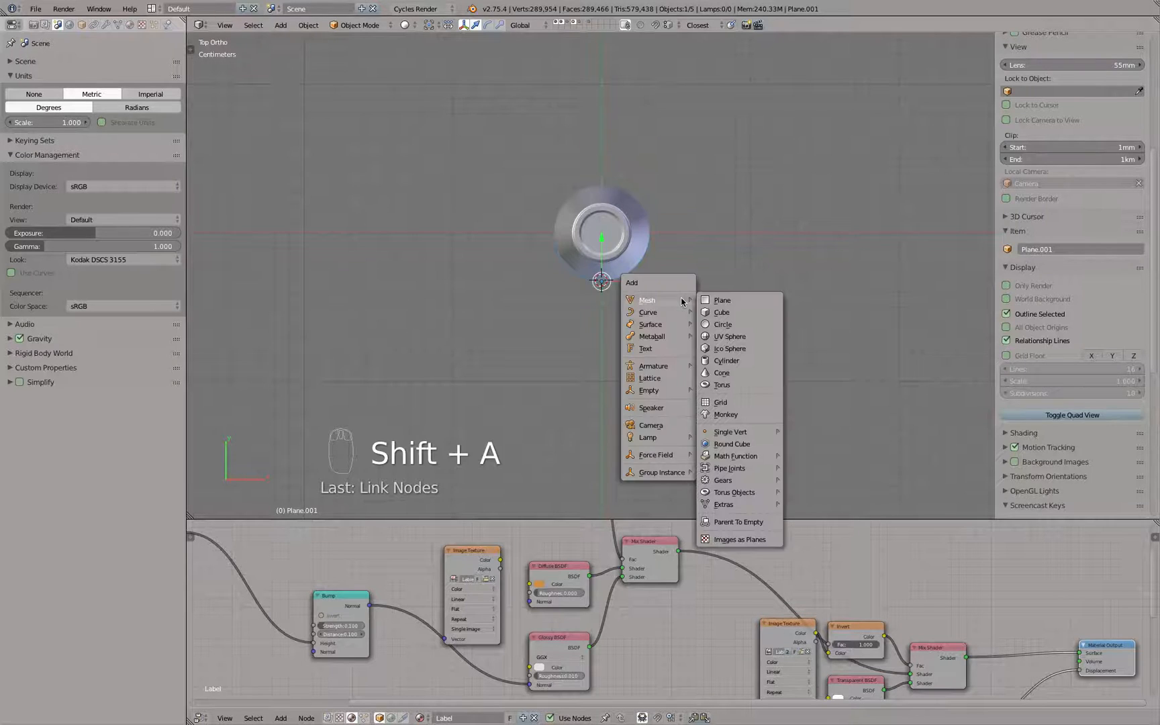
pyautogui.click(731, 298)
# Step: Set the new plane's X and Y dimensions to 30 cm each
pyautogui.scroll(8, 1064, 101)
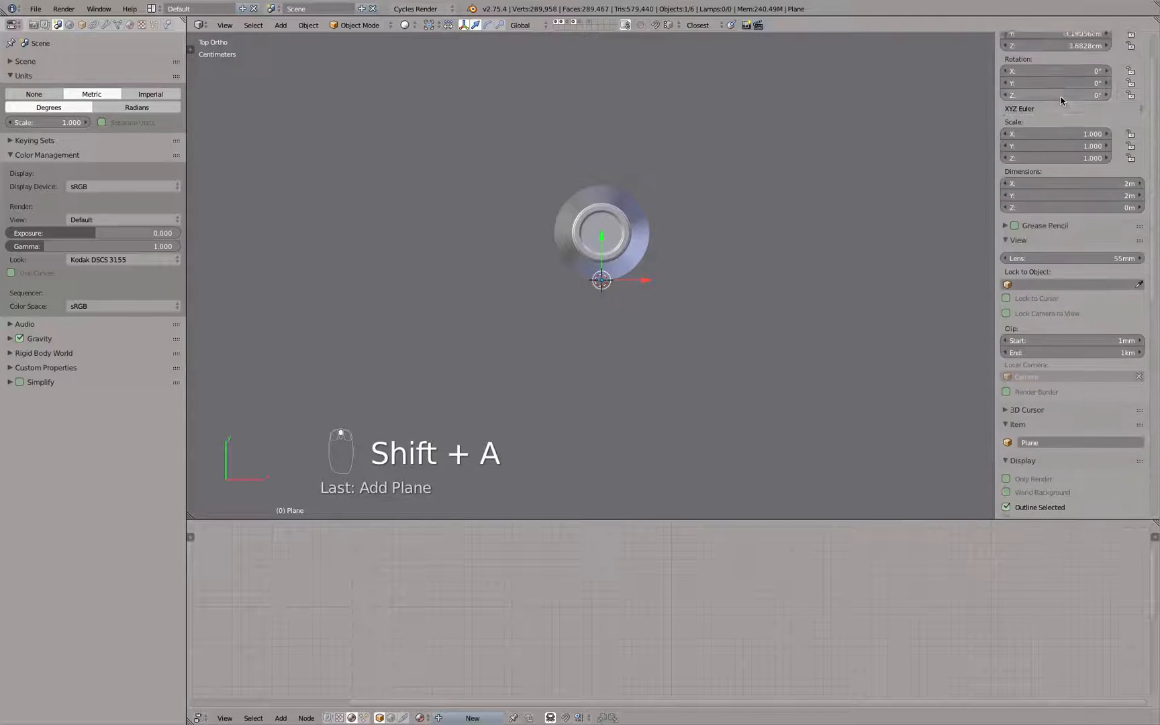
pyautogui.click(1063, 231)
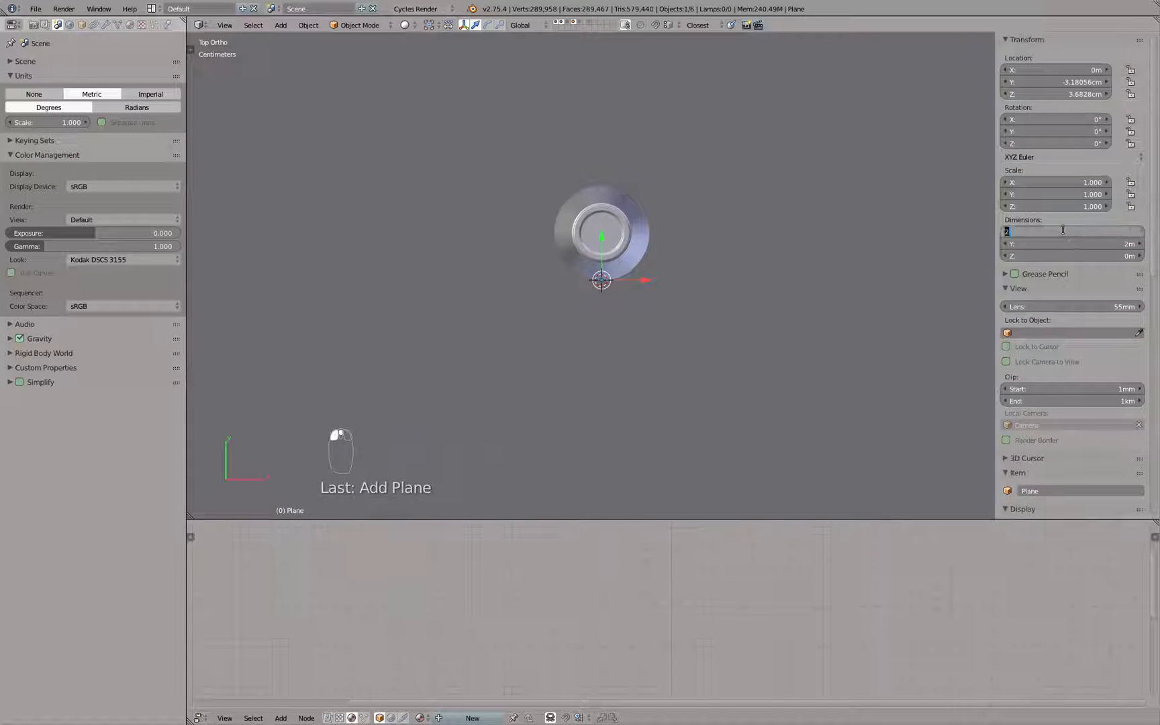
pyautogui.write('30cm')
pyautogui.press('Tab')
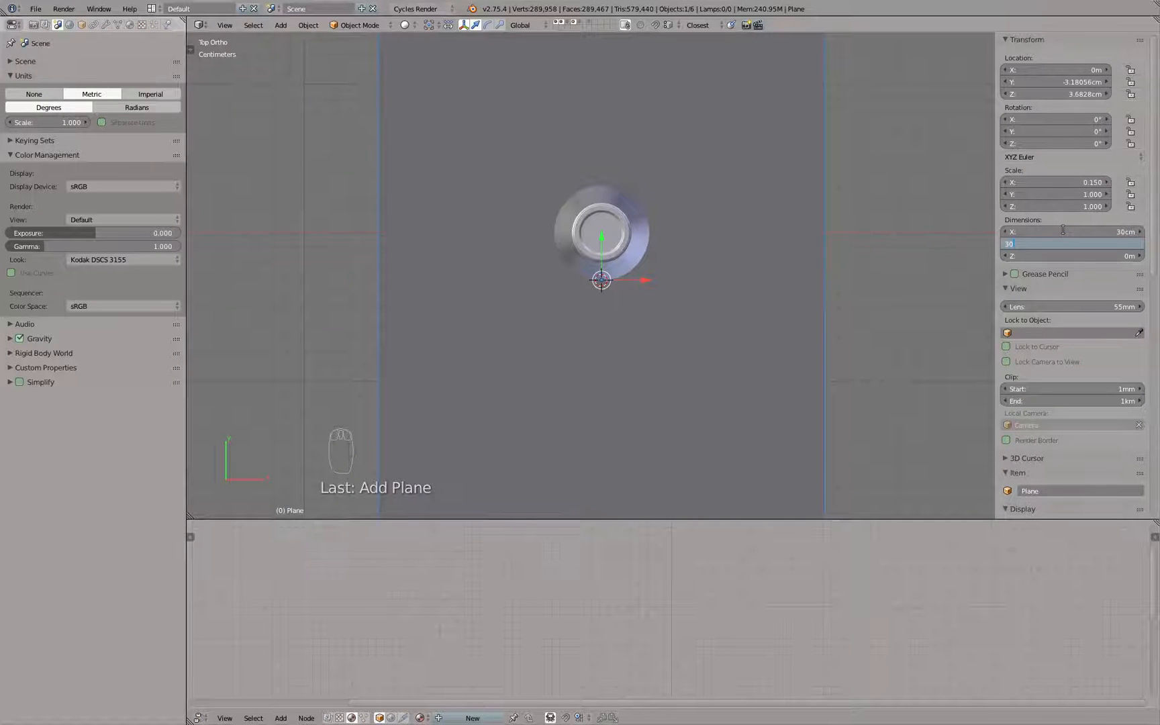
pyautogui.write('30cm')
pyautogui.press('Return')
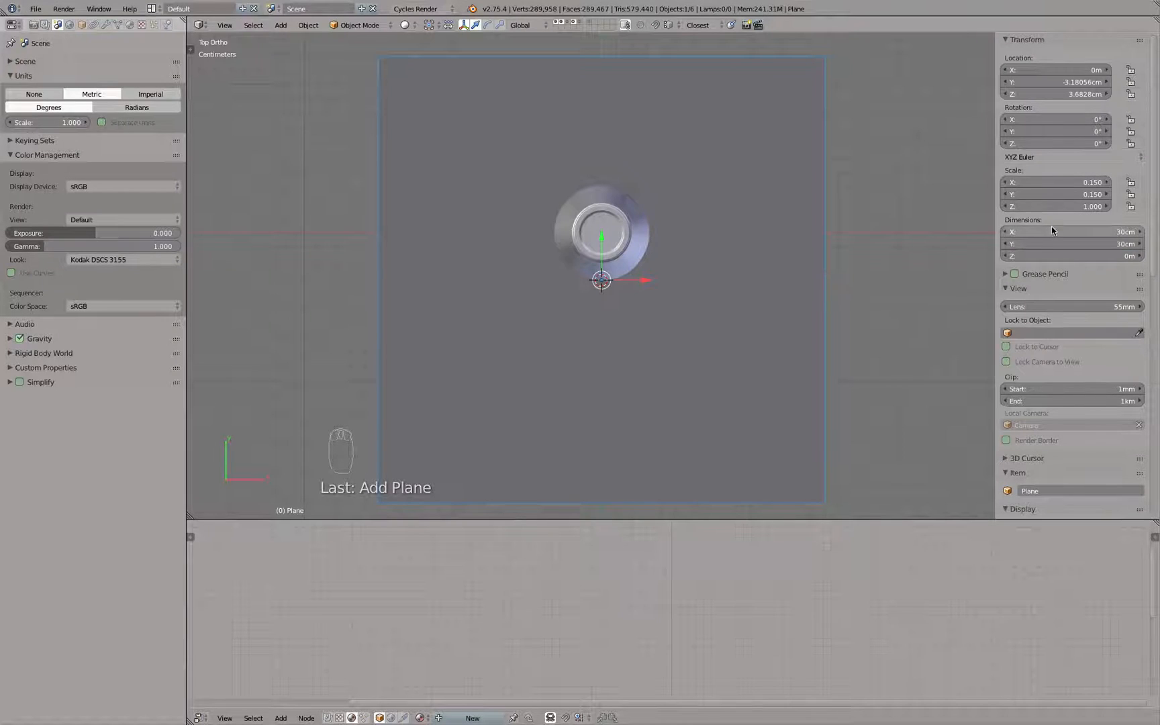
# Step: Stand the plane upright by rotating it 90° about the X axis
pyautogui.scroll(-3, 776, 263)
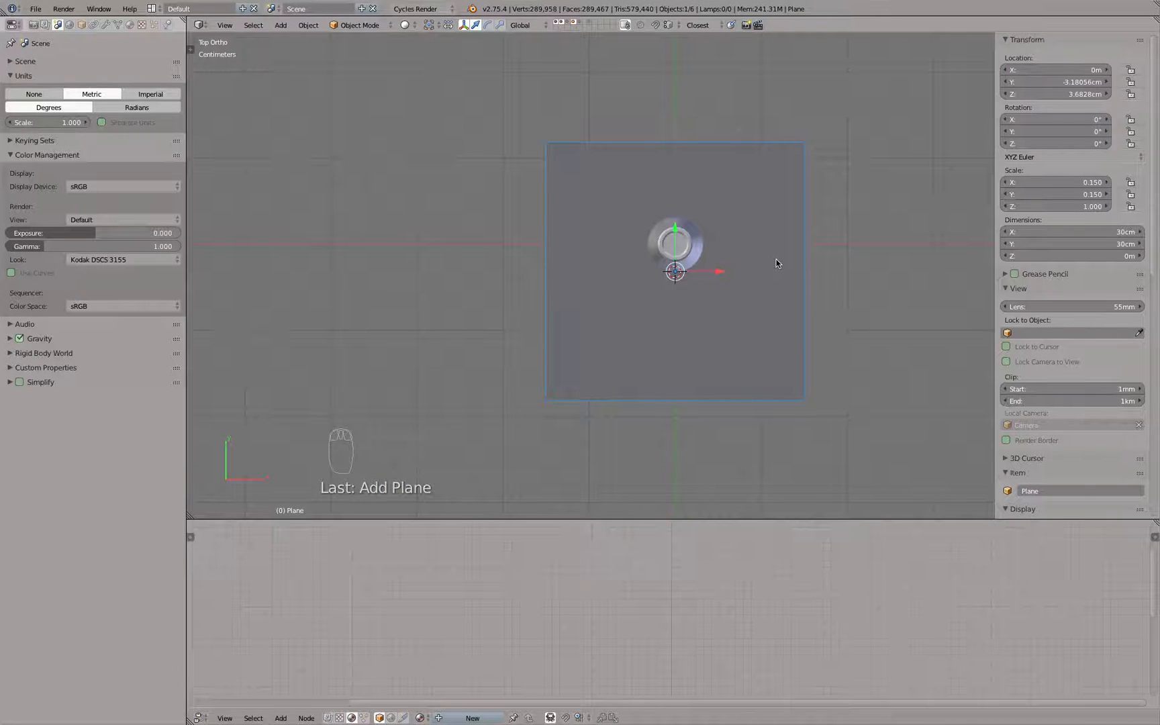
pyautogui.write('rx90')
pyautogui.press('Return')
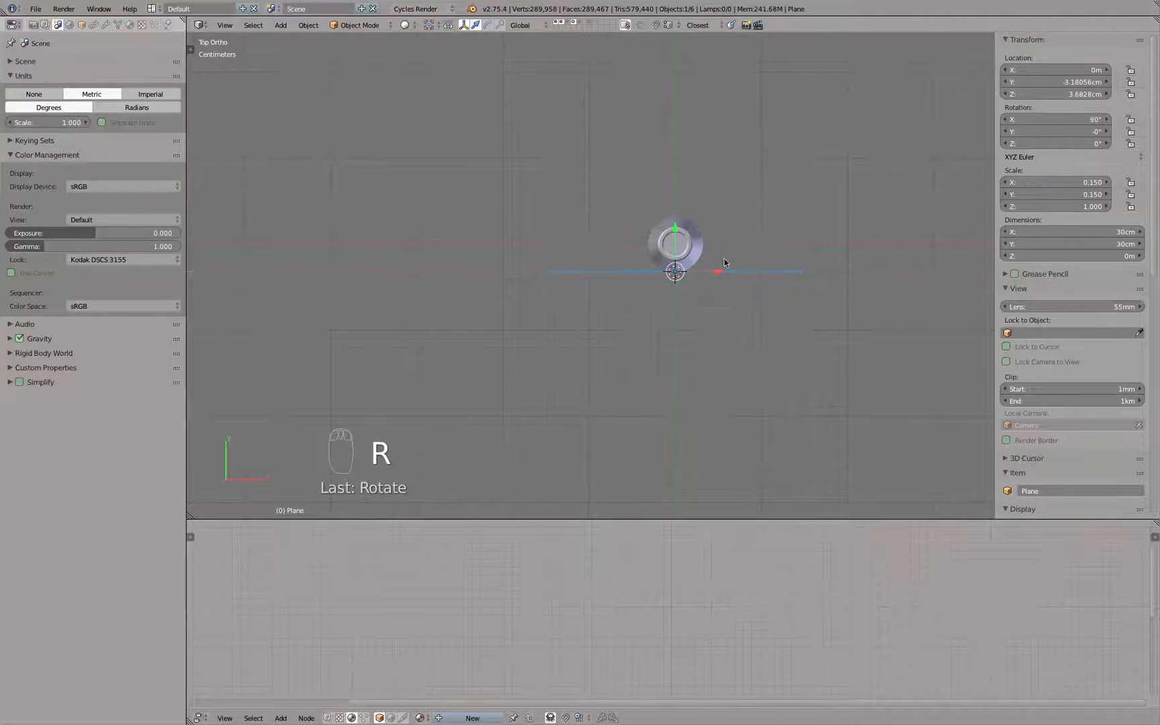
# Step: Place the plane to the front right of the bottle at about X 27 cm, Y -10.3 cm and turn it to about 66° around Z
pyautogui.press('g')
pyautogui.click(930, 309)
pyautogui.scroll(-2, 930, 309)
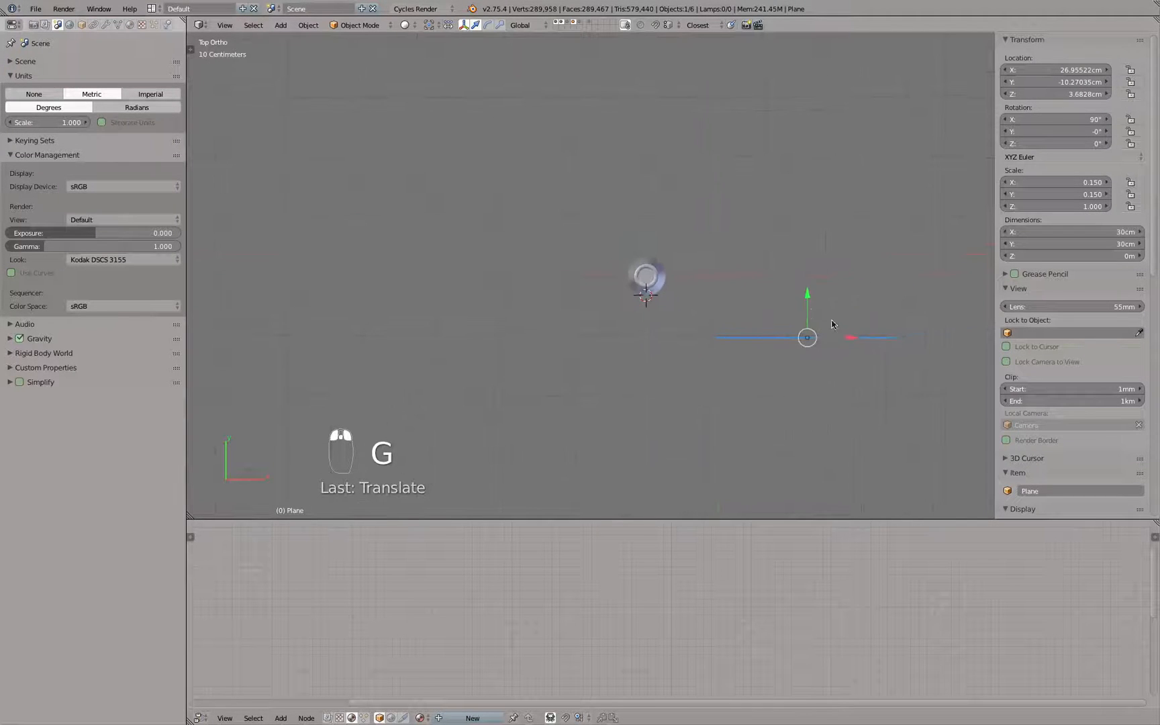
pyautogui.press('r')
pyautogui.click(833, 261)
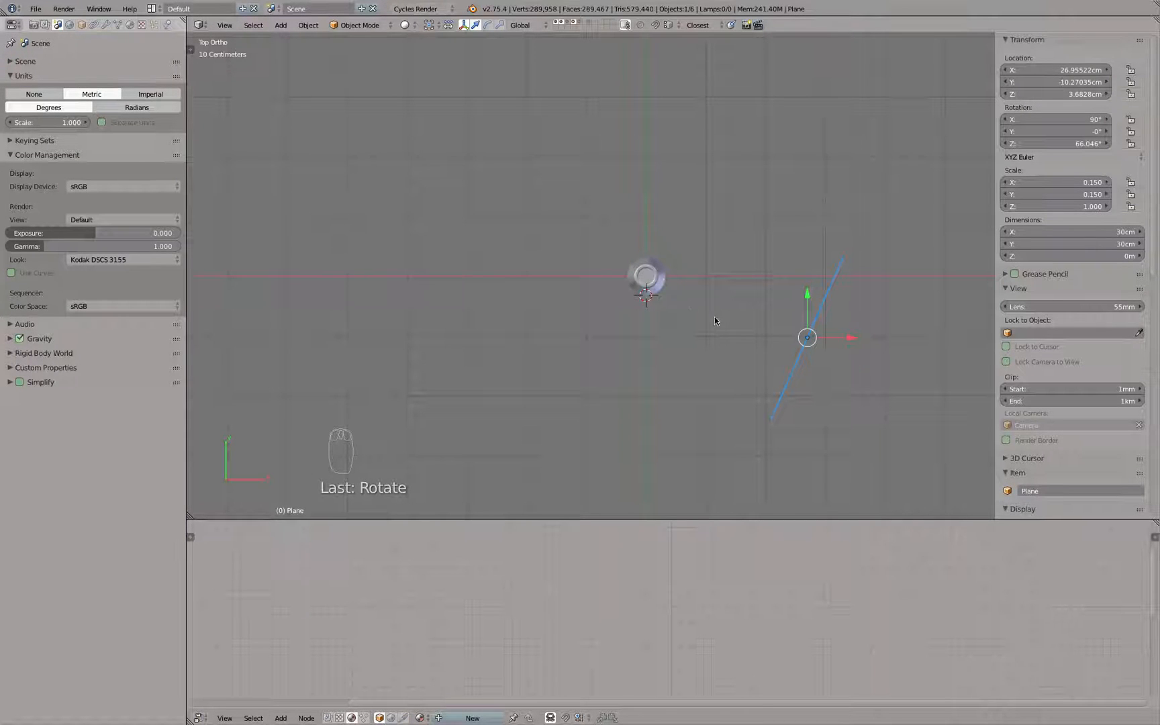
# Step: Raise the plane along Z to about 11 cm while checking through the camera that it stays outside the frame
pyautogui.press('KP_0')
pyautogui.scroll(-4, 789, 323)
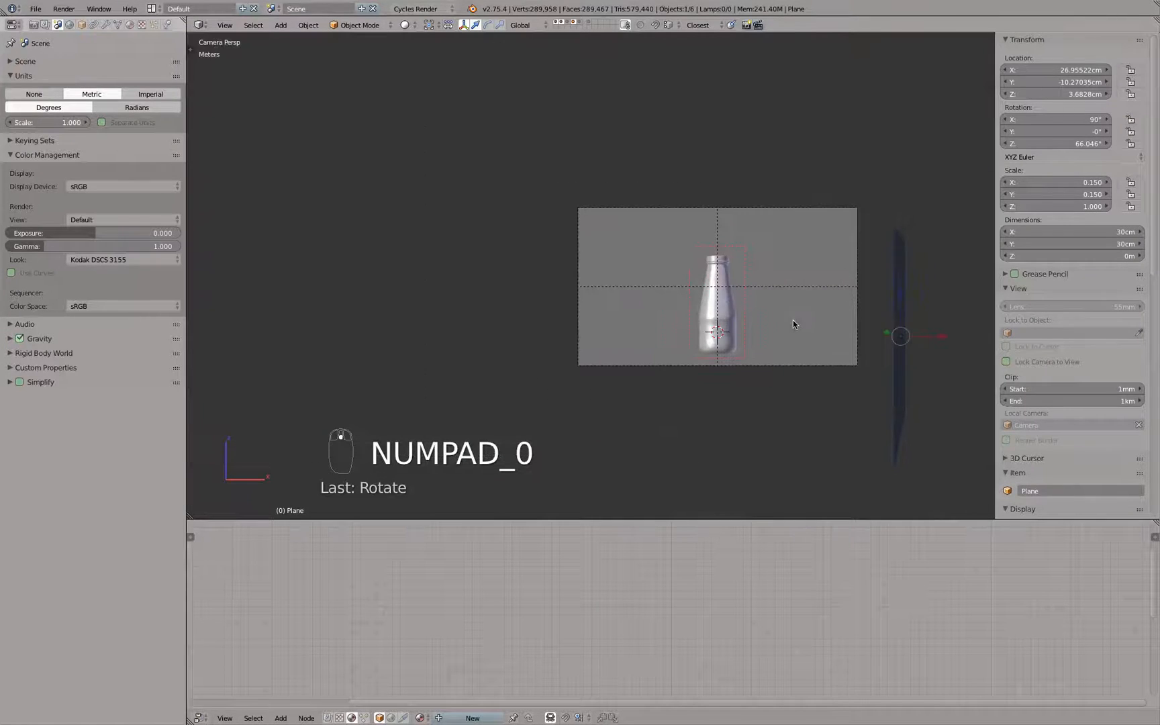
pyautogui.moveTo(903, 296); pyautogui.dragTo(906, 245)
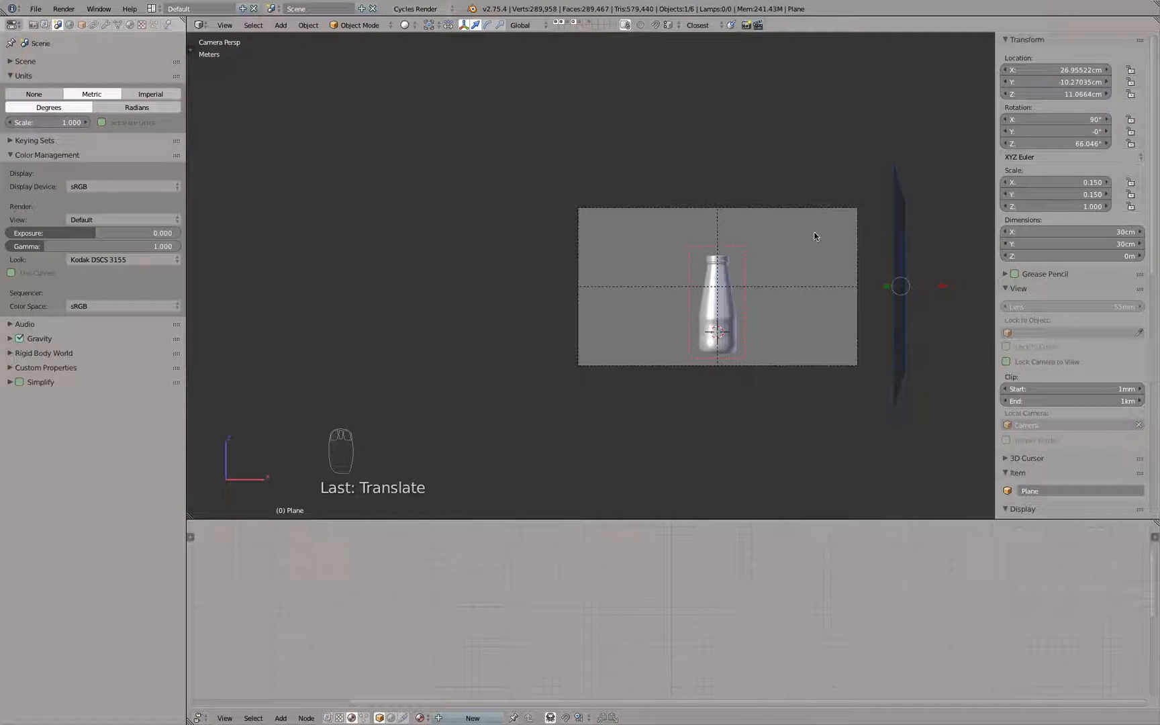
# Step: Give the plane a new material with an Emission surface
pyautogui.click(131, 26)
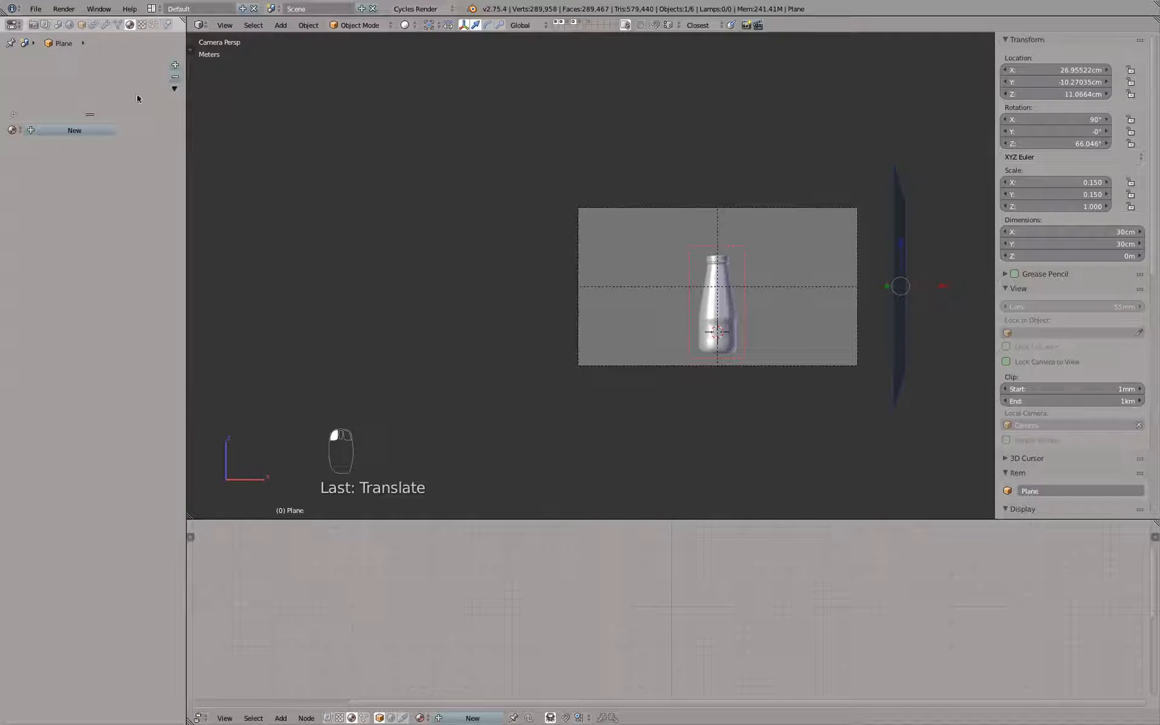
pyautogui.click(88, 130)
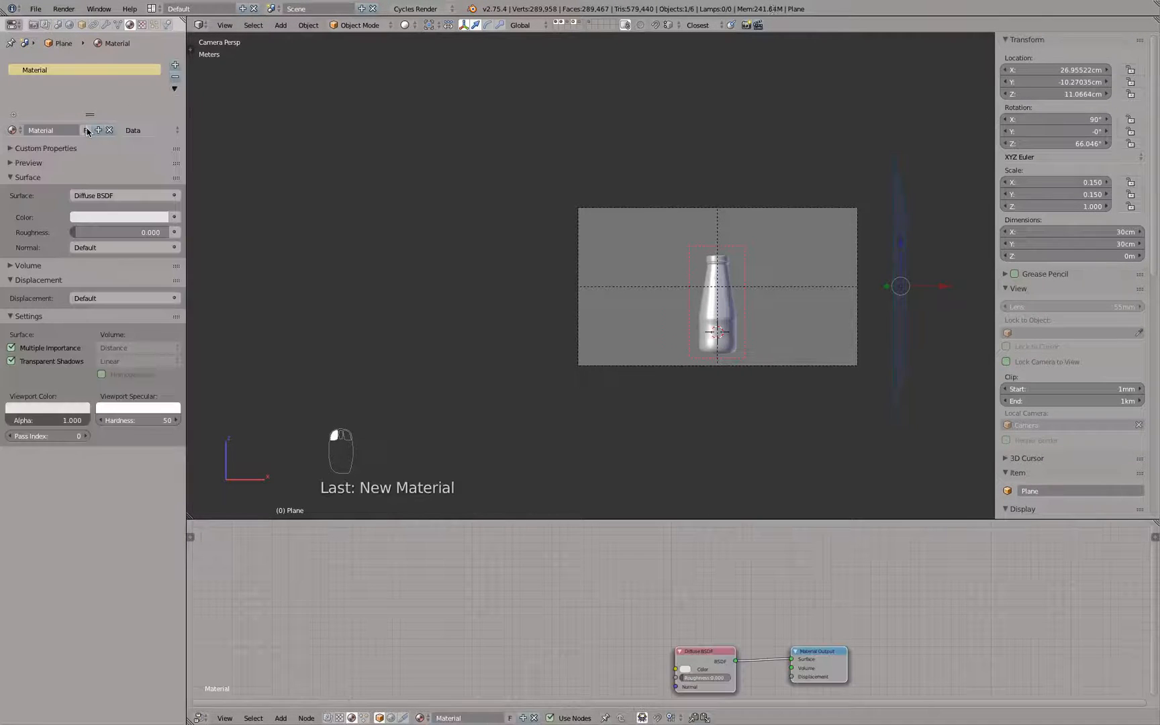
pyautogui.click(104, 195)
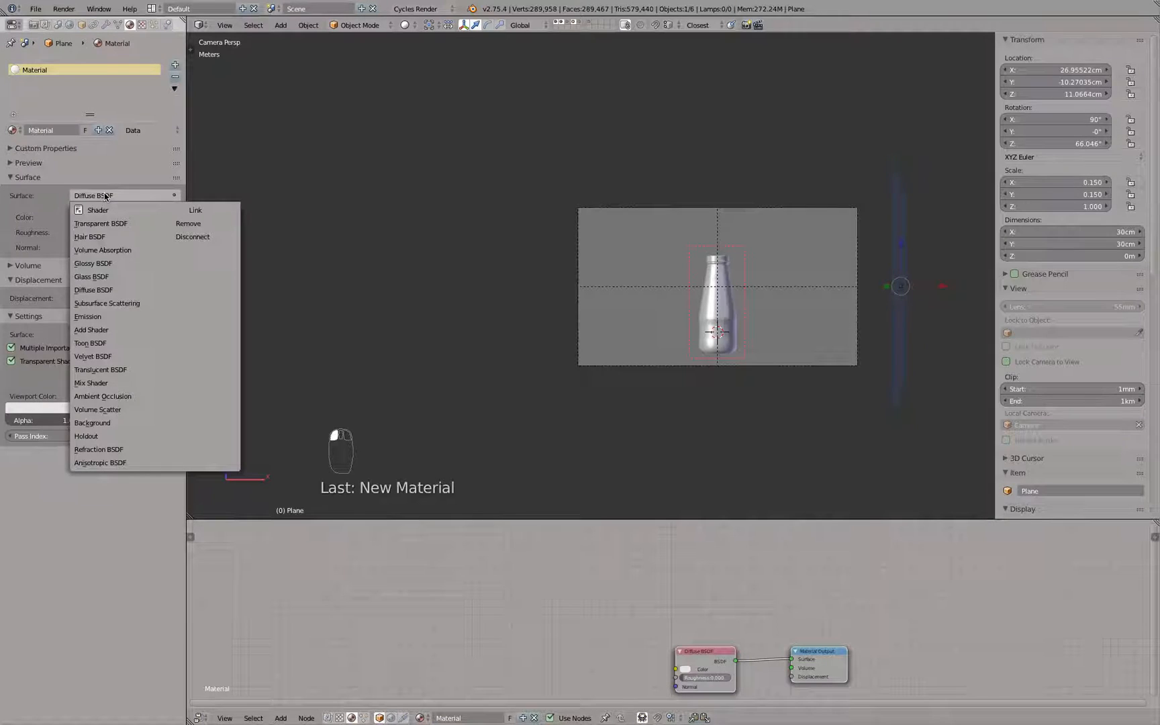
pyautogui.click(114, 322)
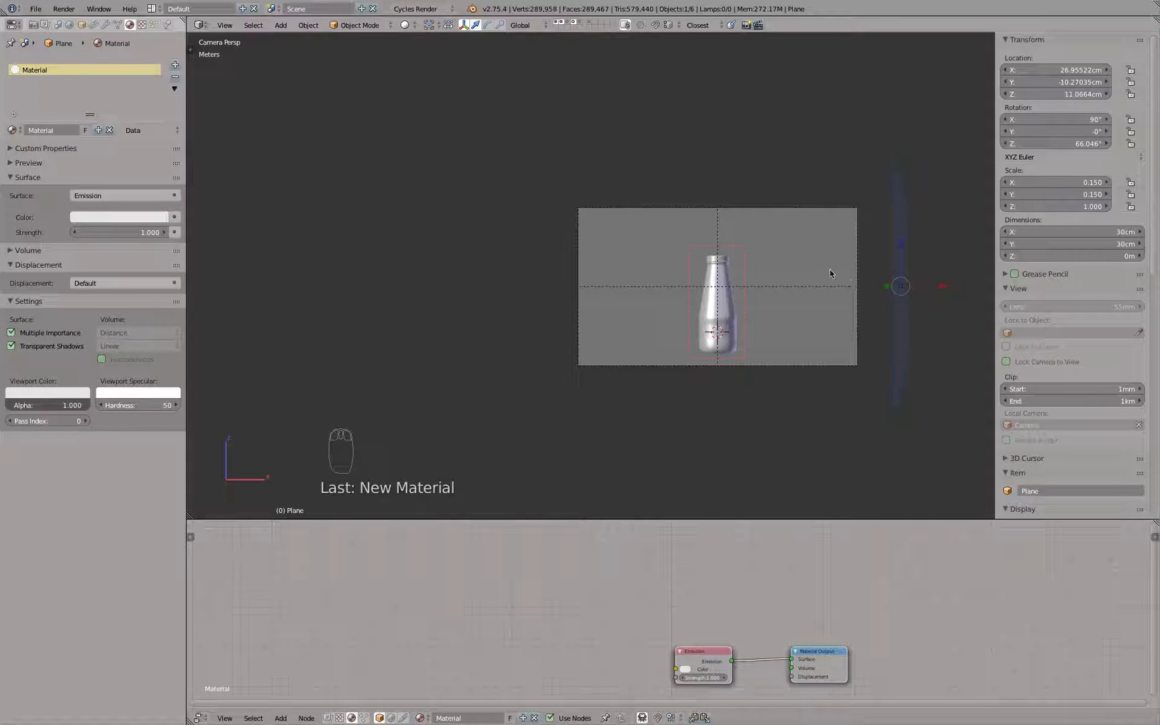
# Step: Split the 3D viewport into a top working view and a rendered camera view zoomed in on the bottle, with both sidebars hidden
pyautogui.hotkey('shift', 'z')
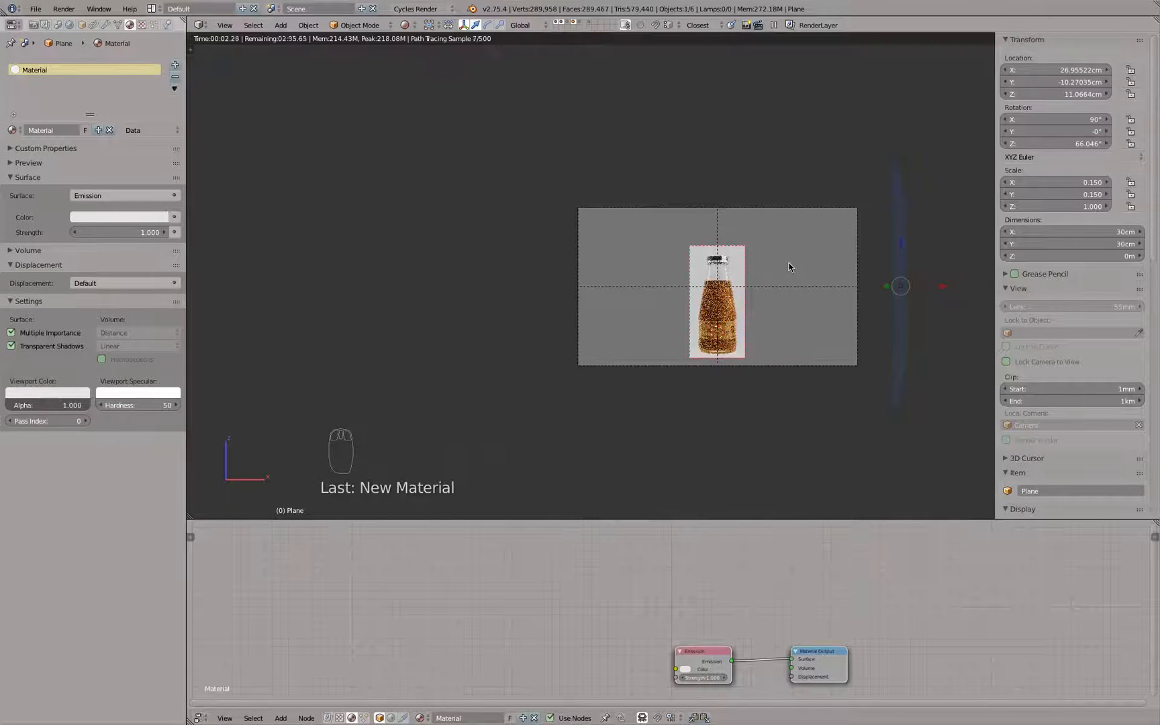
pyautogui.scroll(2, 791, 280)
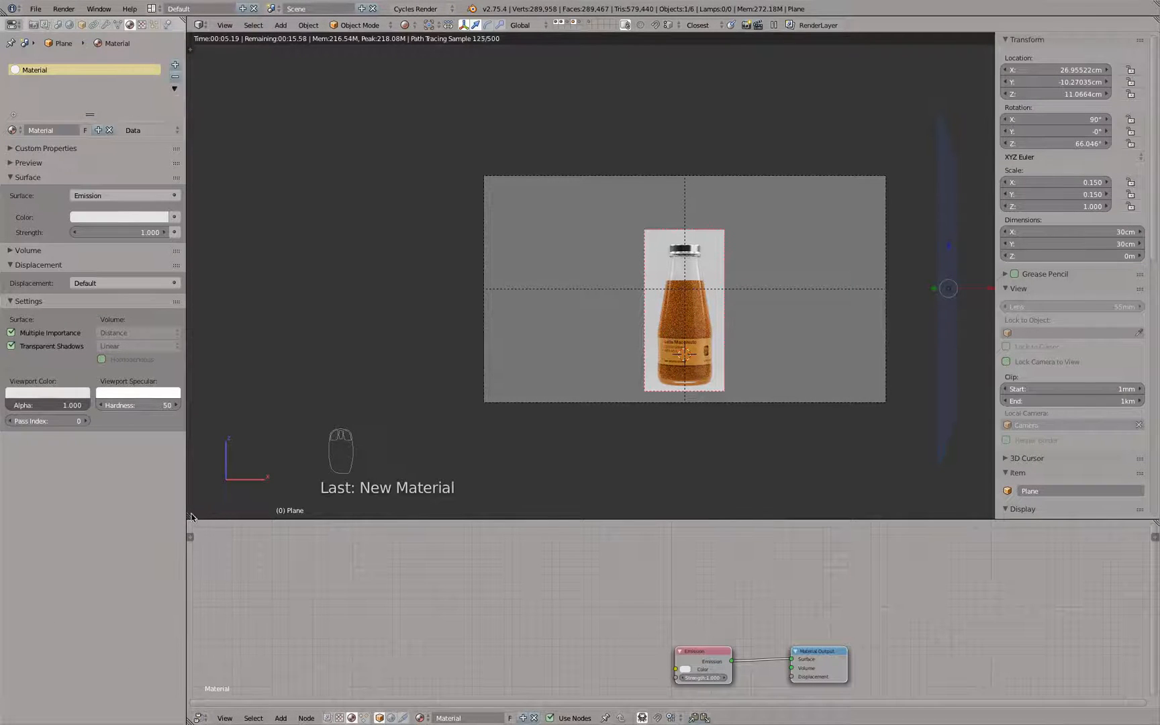
pyautogui.moveTo(194, 516); pyautogui.dragTo(557, 403)
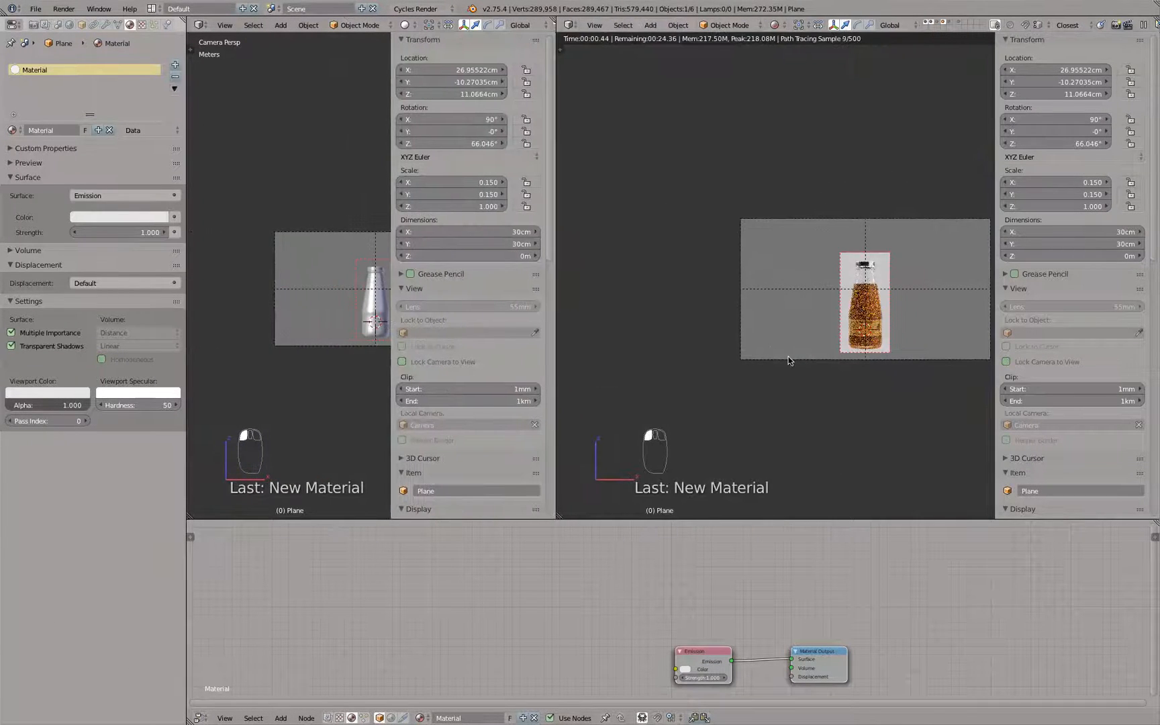
pyautogui.press('n')
pyautogui.scroll(6, 911, 315)
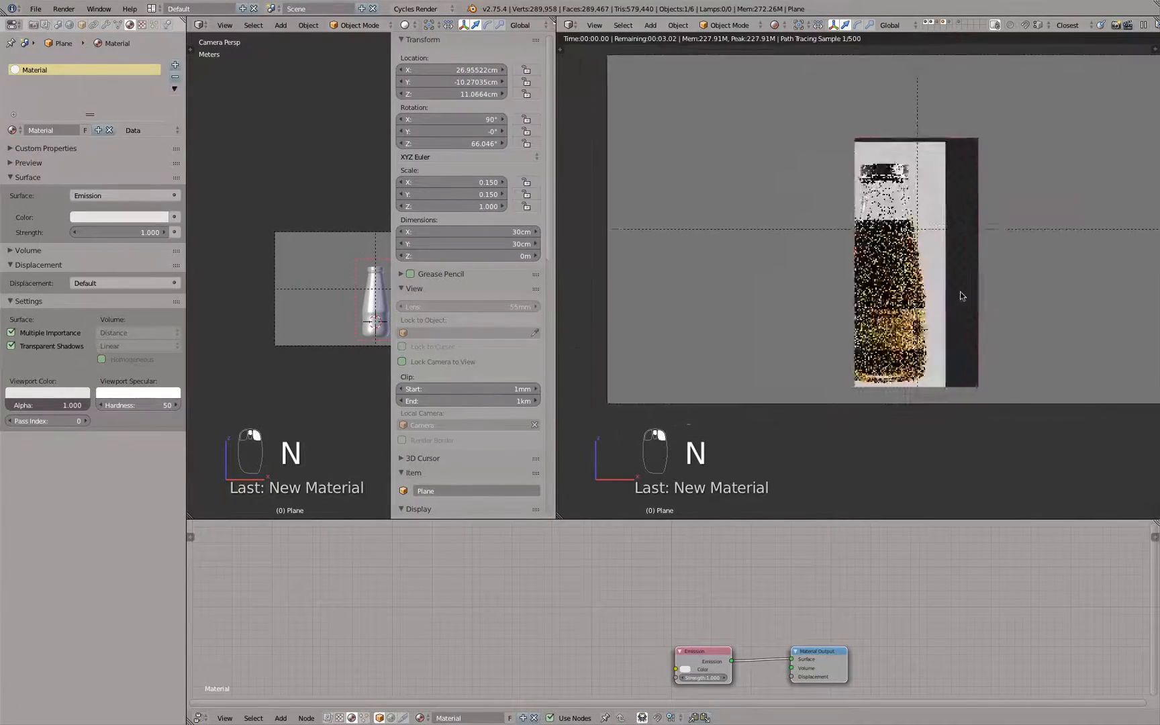
pyautogui.scroll(1, 980, 309)
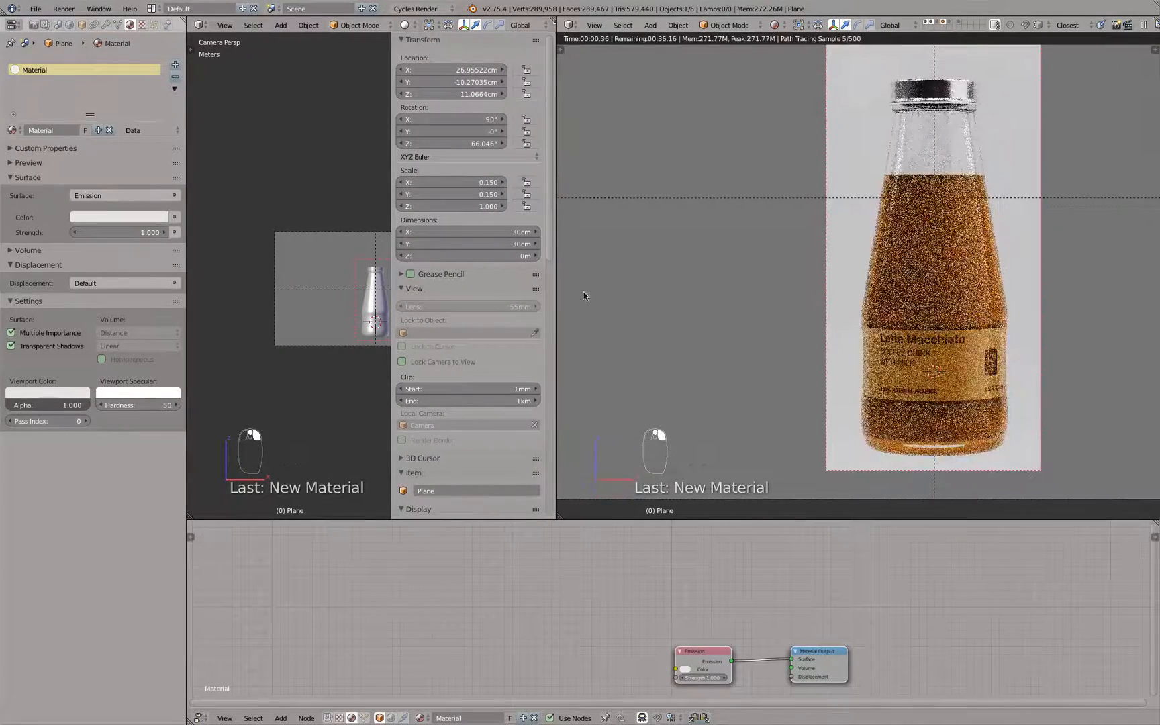
pyautogui.moveTo(555, 294); pyautogui.dragTo(735, 290)
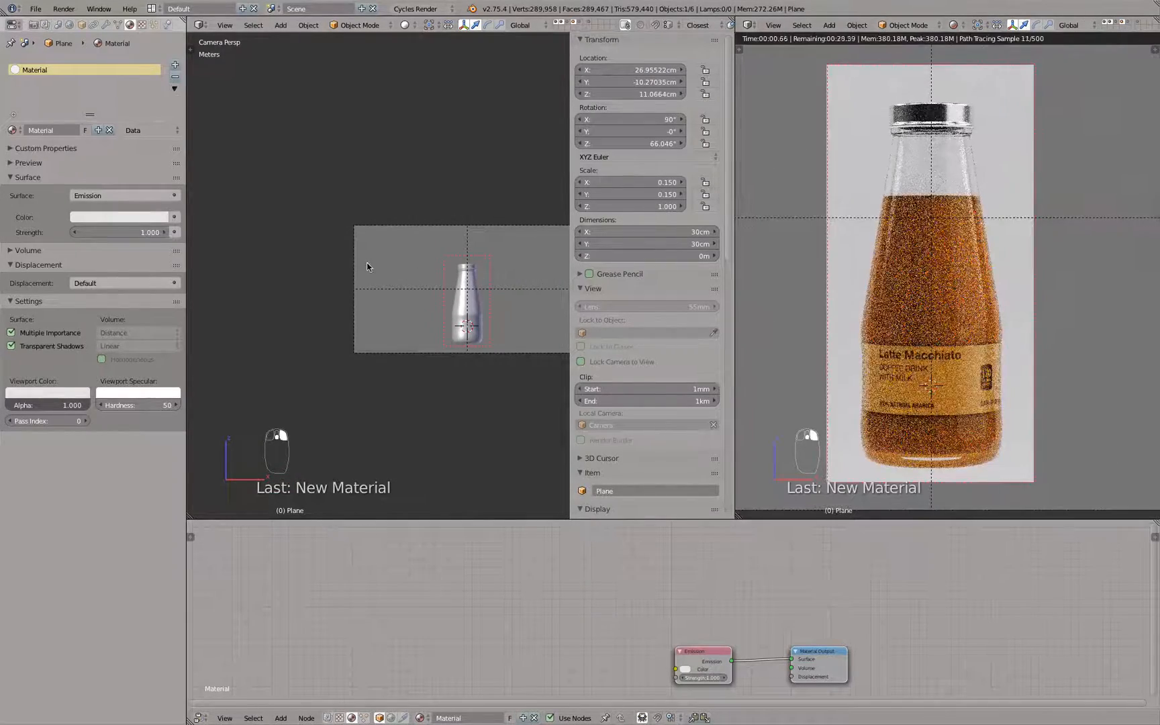
pyautogui.press('n')
pyautogui.press('KP_7')
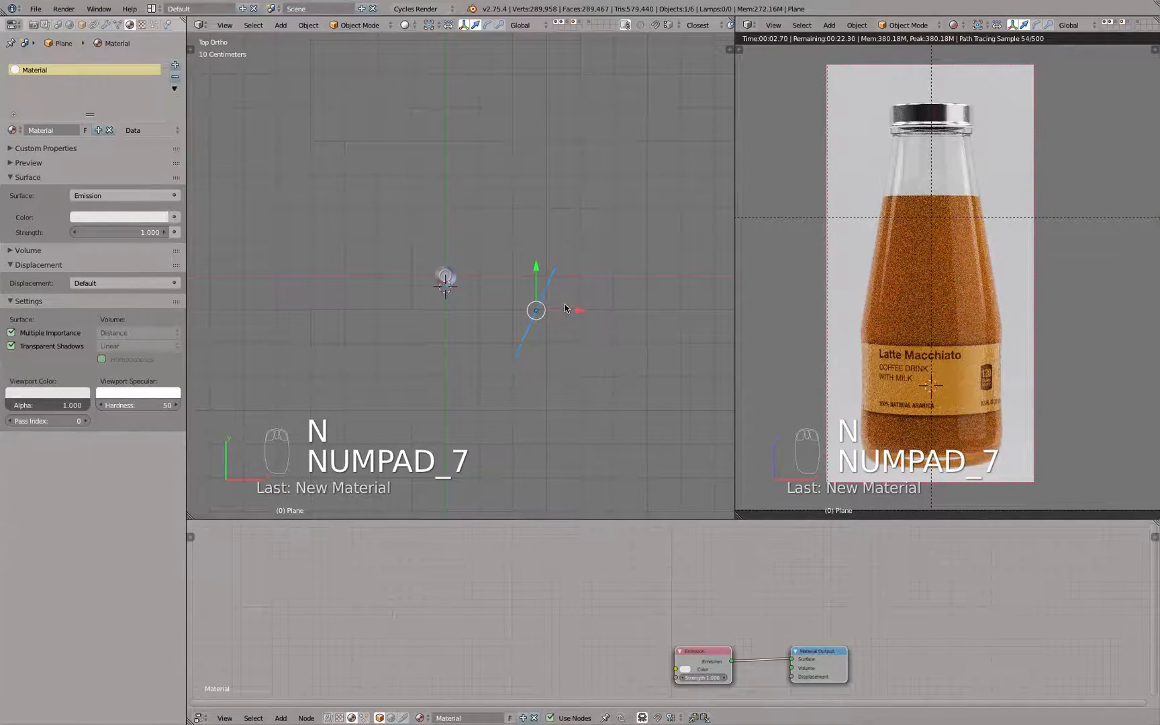
# Step: Turn the plane to about 47° around Z and move it close in front of the bottle, at about X 6.3 cm, Y -9.2 cm
pyautogui.press('r')
pyautogui.click(567, 265)
pyautogui.press('g')
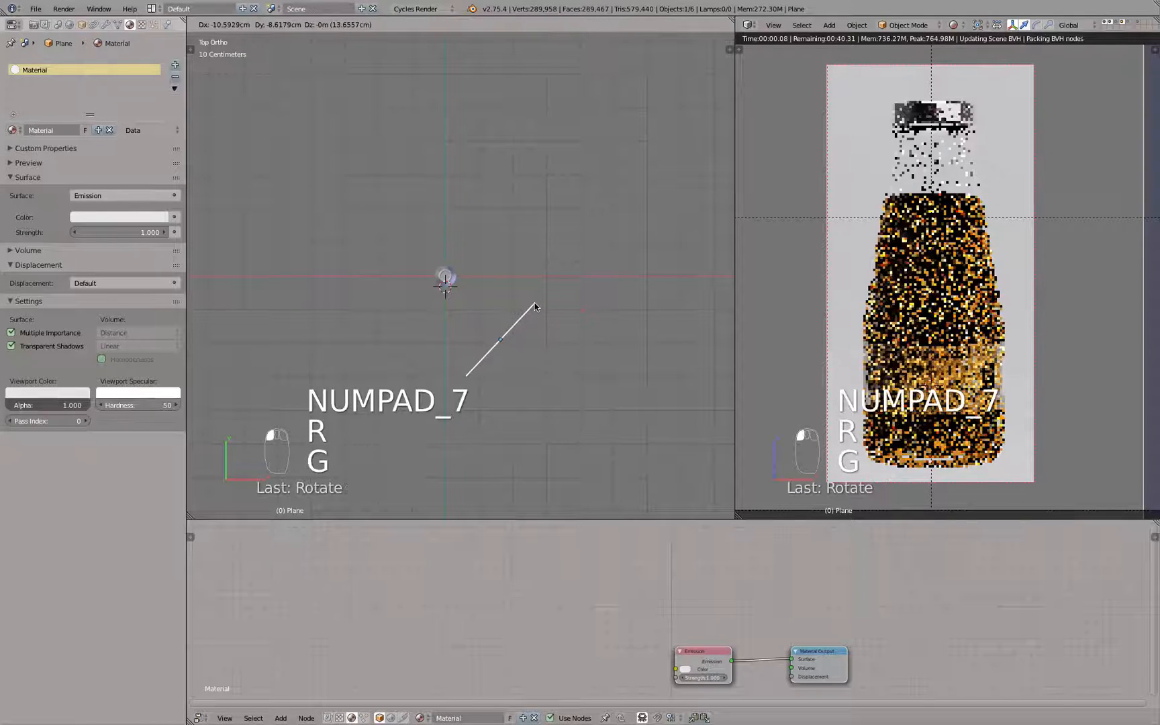
pyautogui.click(500, 273)
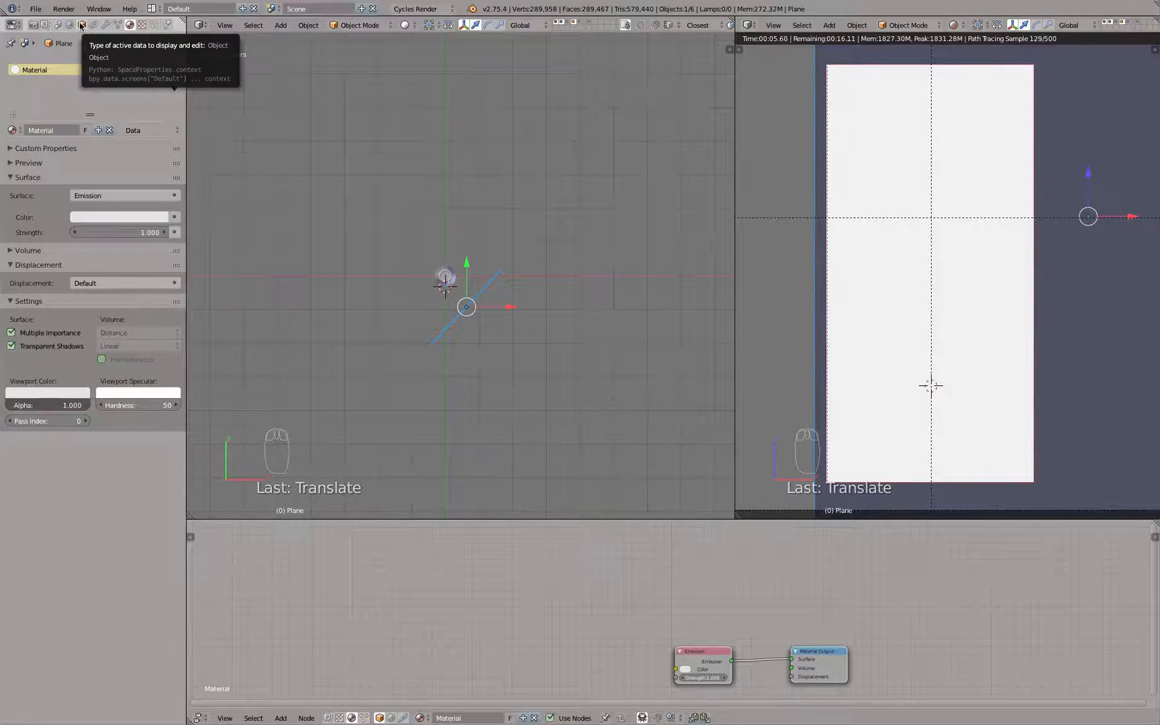
# Step: Rename the plane "Right Mesh Light" and turn off its Camera ray visibility in the Cycles settings
pyautogui.click(81, 25)
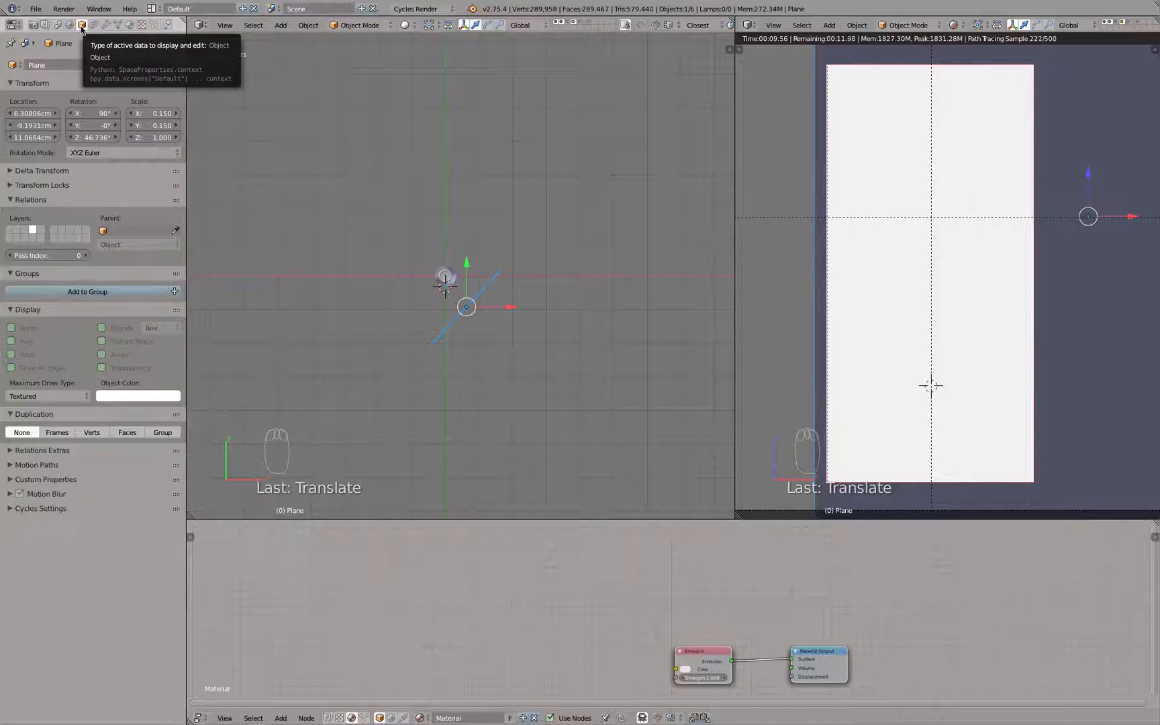
pyautogui.click(65, 63)
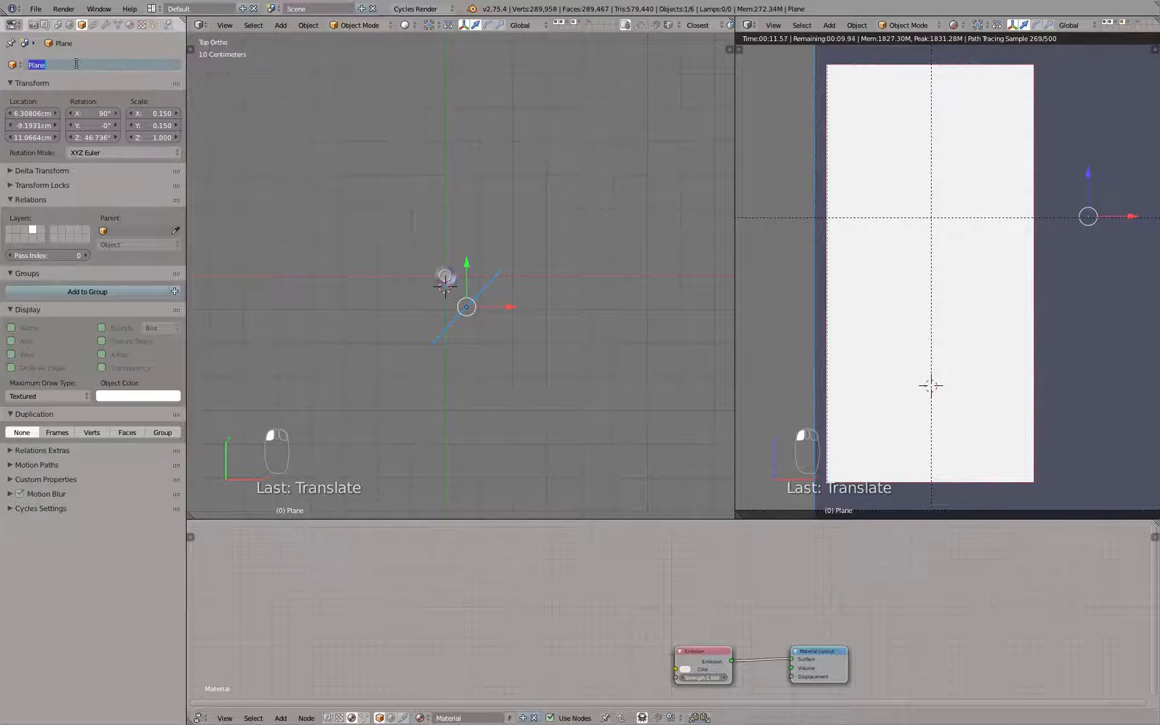
pyautogui.write('Right Mesh Light')
pyautogui.press('Return')
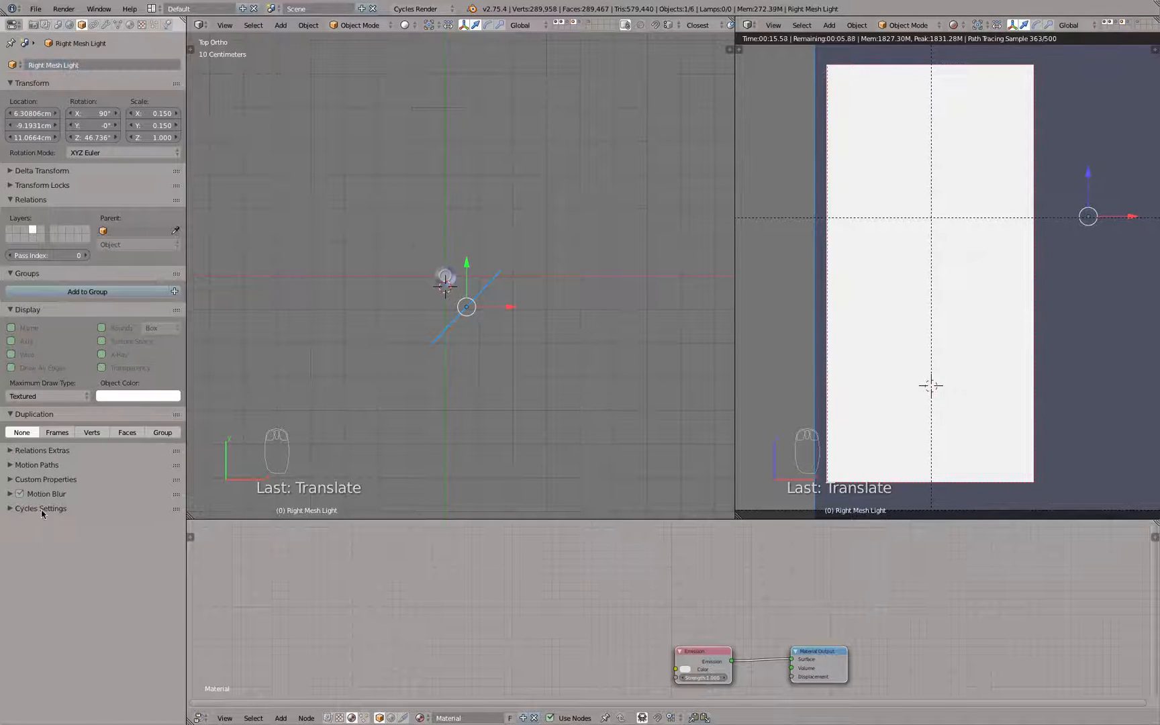
pyautogui.click(11, 509)
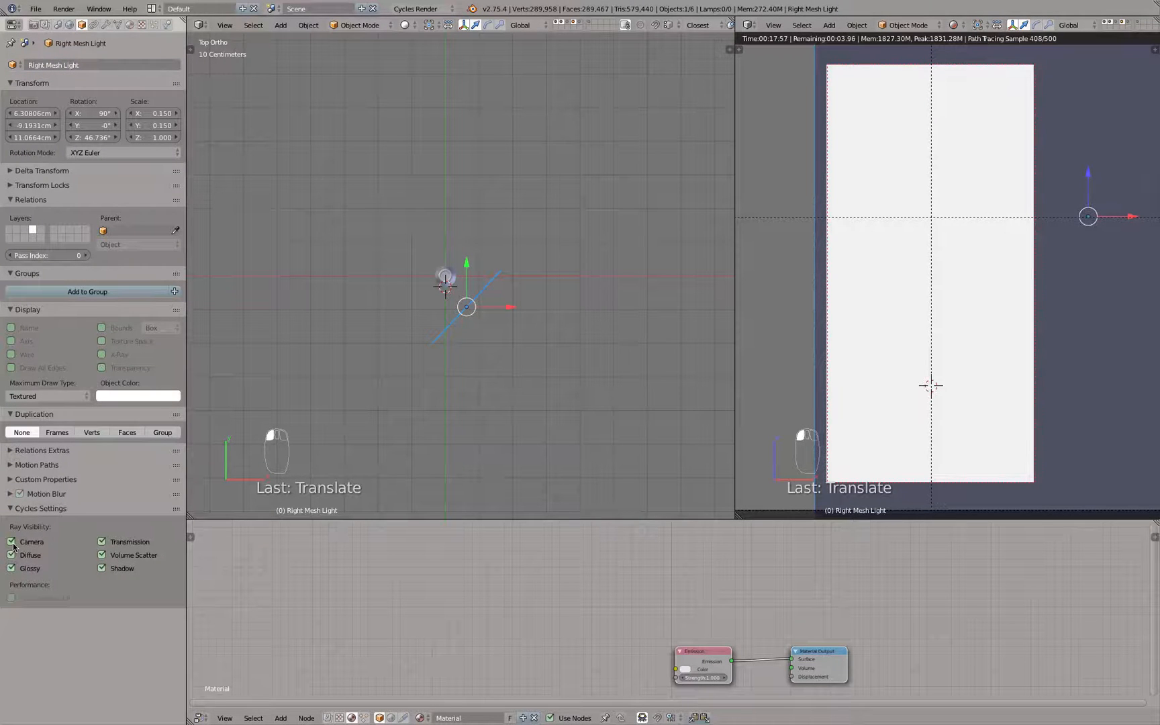
pyautogui.click(12, 543)
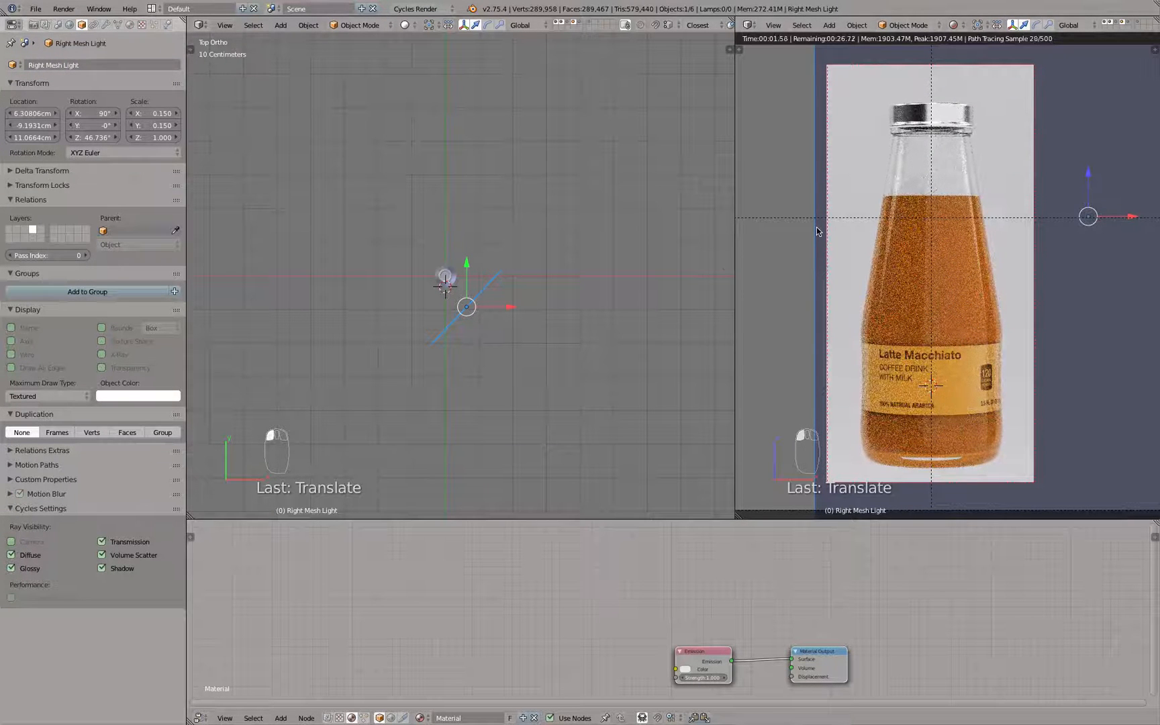
# Step: Move the Right Mesh Light back out to the front right of the bottle and turn it to about 64° around Z
pyautogui.press('g')
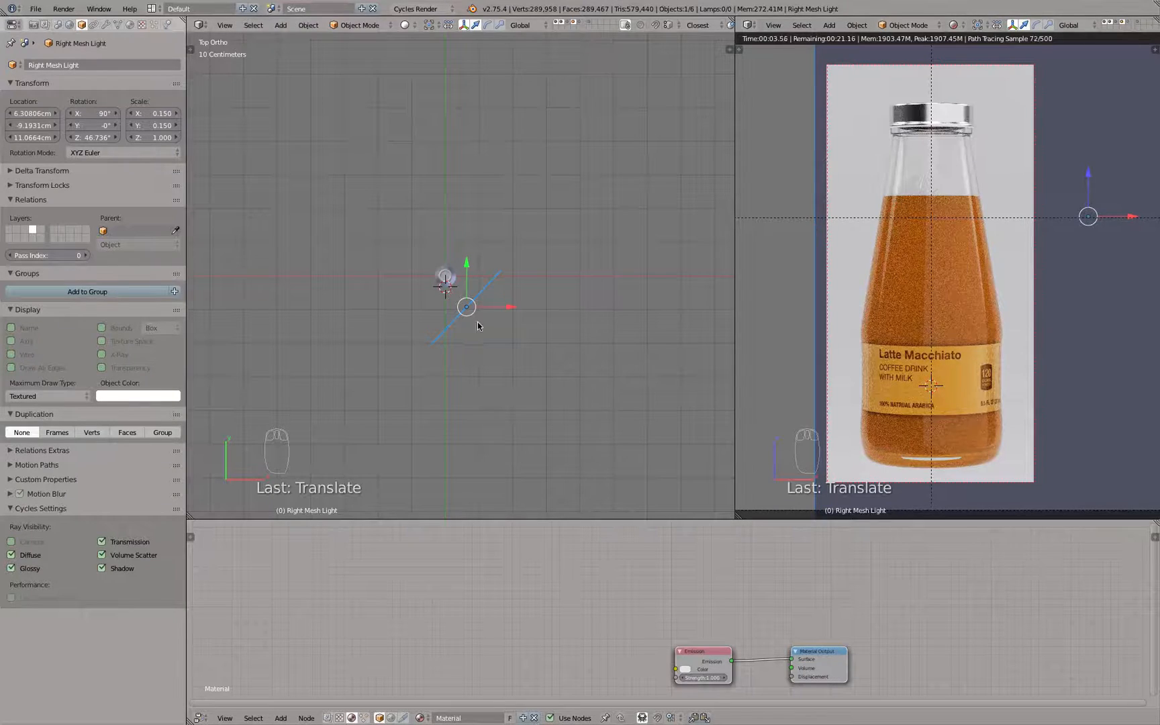
pyautogui.click(543, 314)
pyautogui.press('r')
pyautogui.click(578, 262)
pyautogui.press('g')
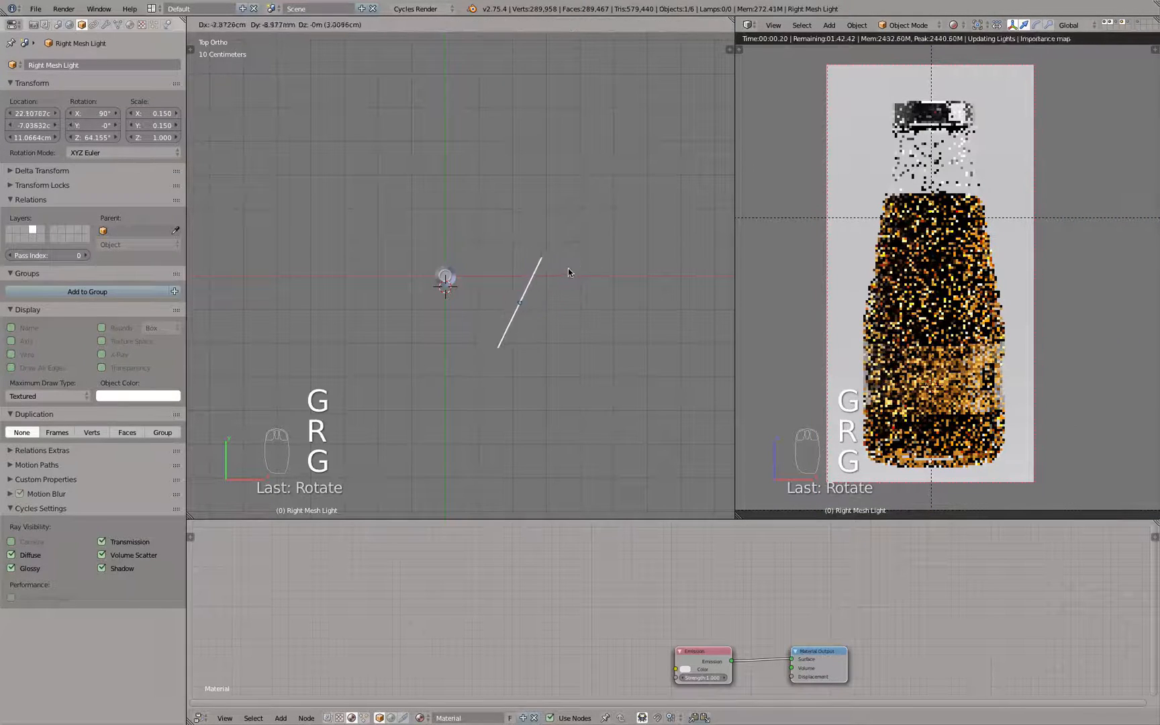
pyautogui.click(557, 270)
# Step: Try emission strengths of 10 and 3 on the Right Mesh Light's material
pyautogui.click(130, 25)
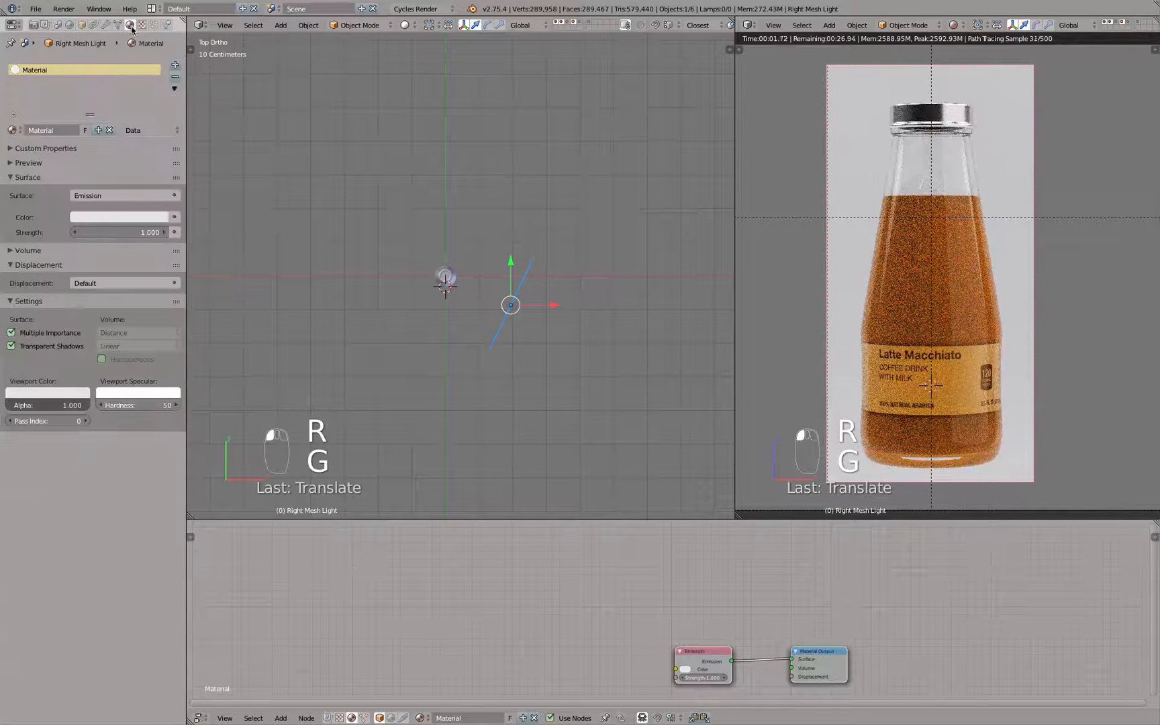
pyautogui.click(134, 233)
pyautogui.write('10')
pyautogui.press('Return')
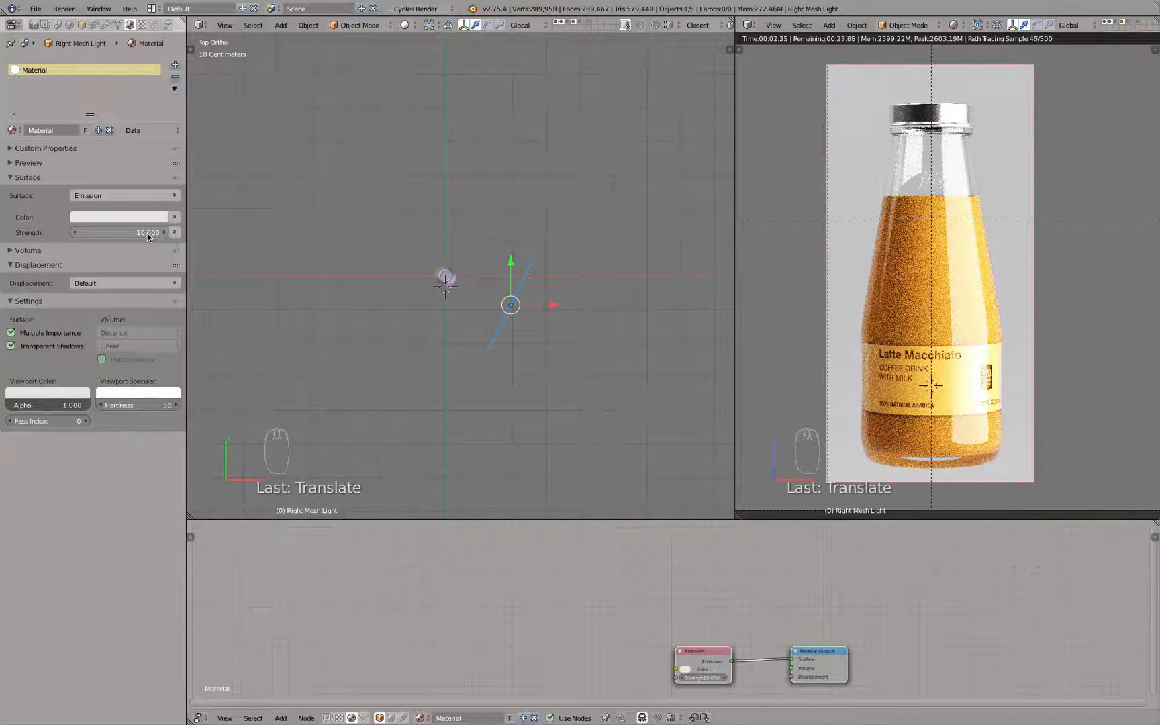
pyautogui.click(142, 233)
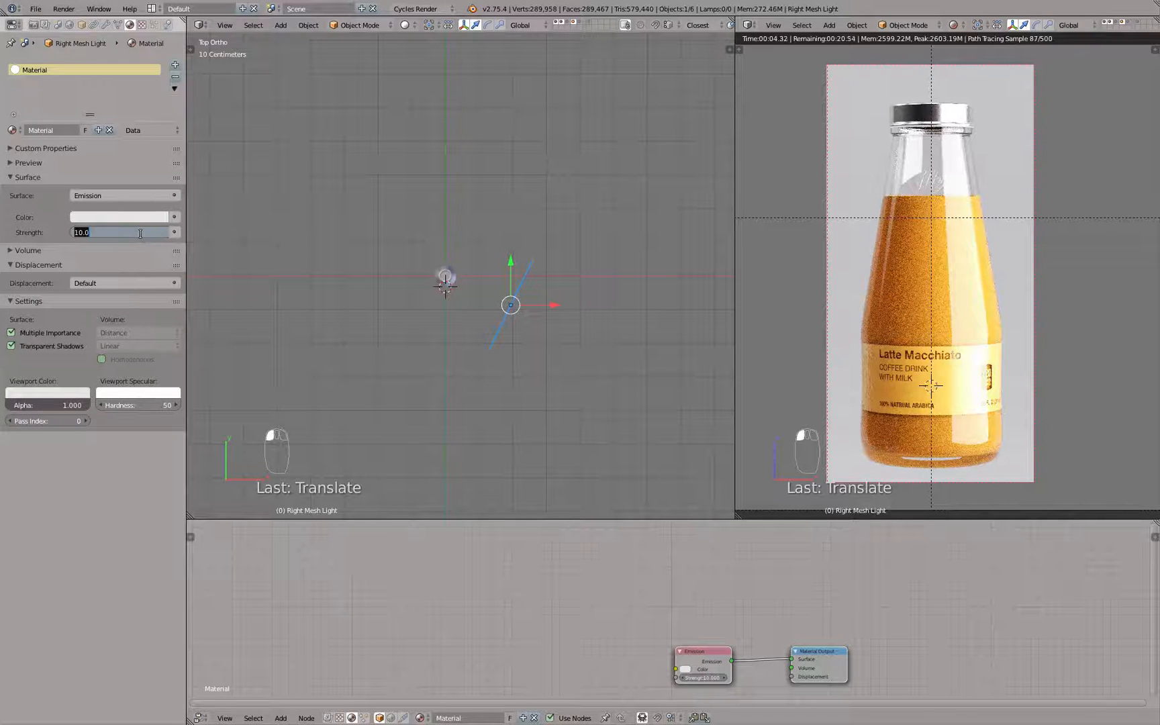
pyautogui.write('3')
pyautogui.press('Return')
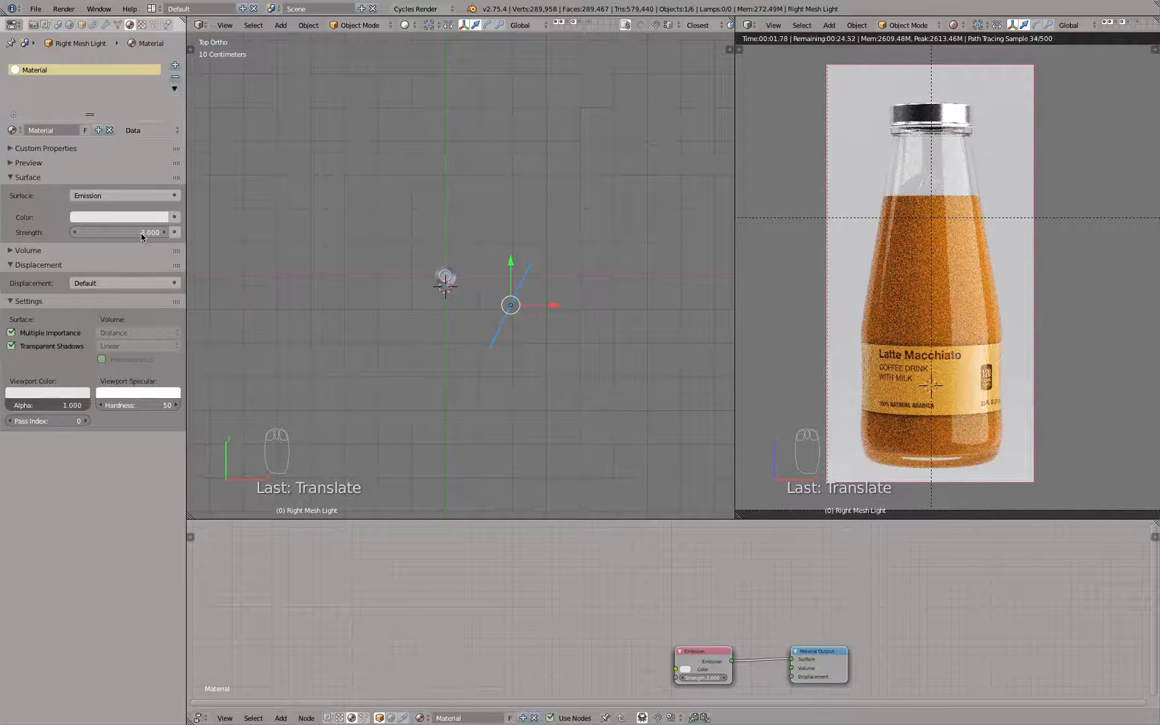
# Step: Set the mesh light's emission strength to 2 and shift the light slightly farther from the bottle
pyautogui.click(141, 234)
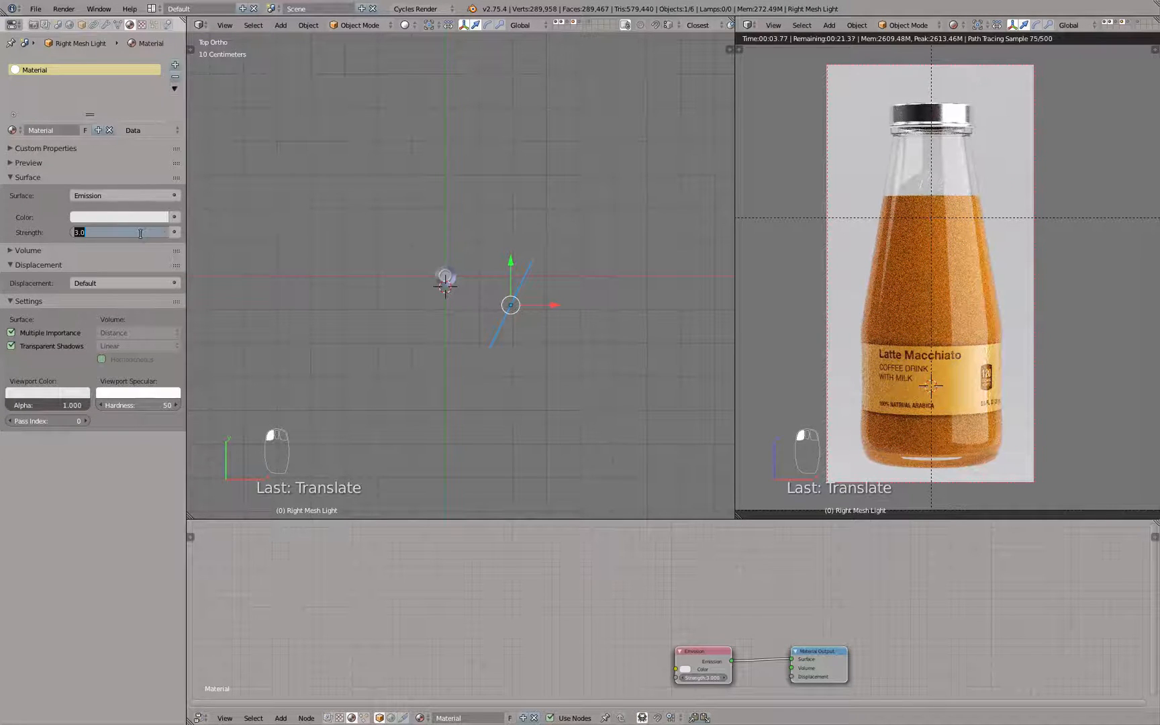
pyautogui.write('2')
pyautogui.press('Return')
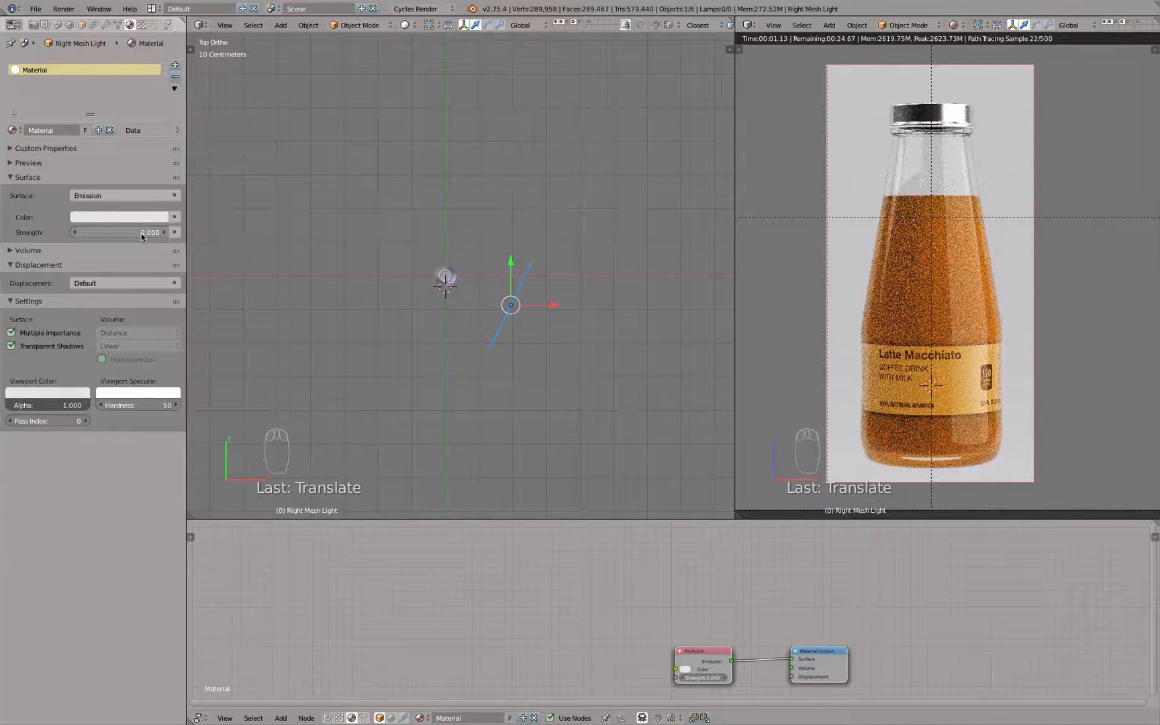
pyautogui.press('g')
pyautogui.rightClick(557, 309)
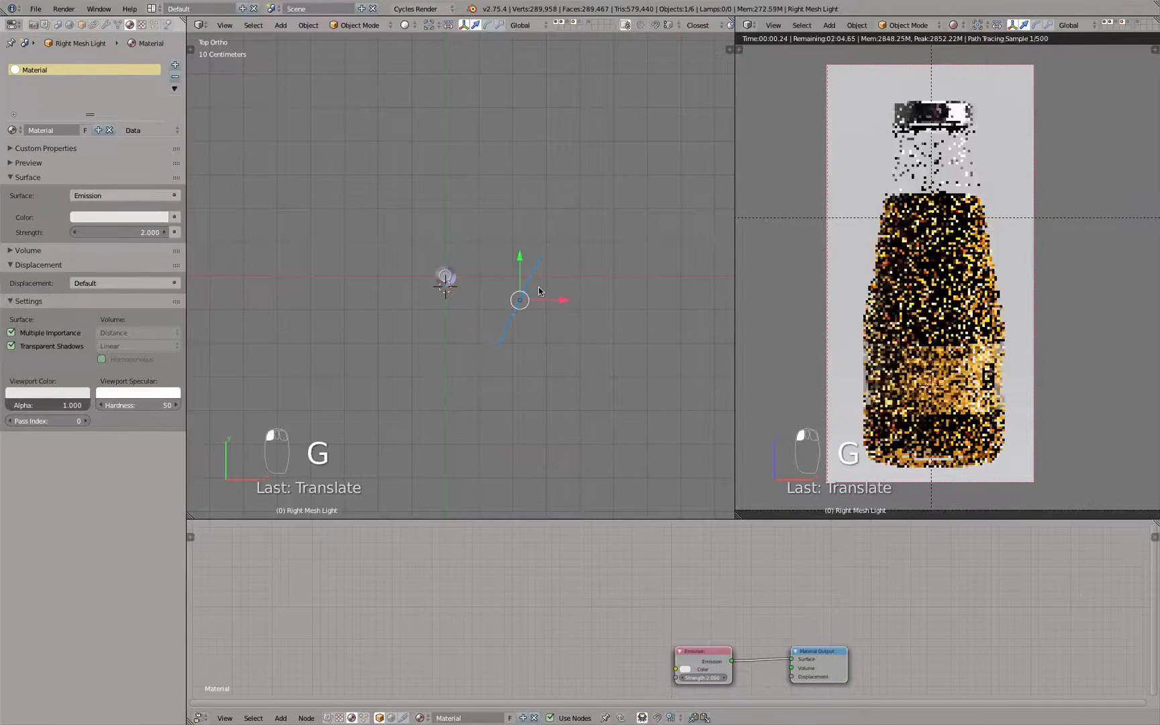
# Step: Duplicate the mesh light to the left of the bottle, level with it, and turn the copy parallel to the Y axis
pyautogui.hotkey('shift', 'd')
pyautogui.click(402, 296)
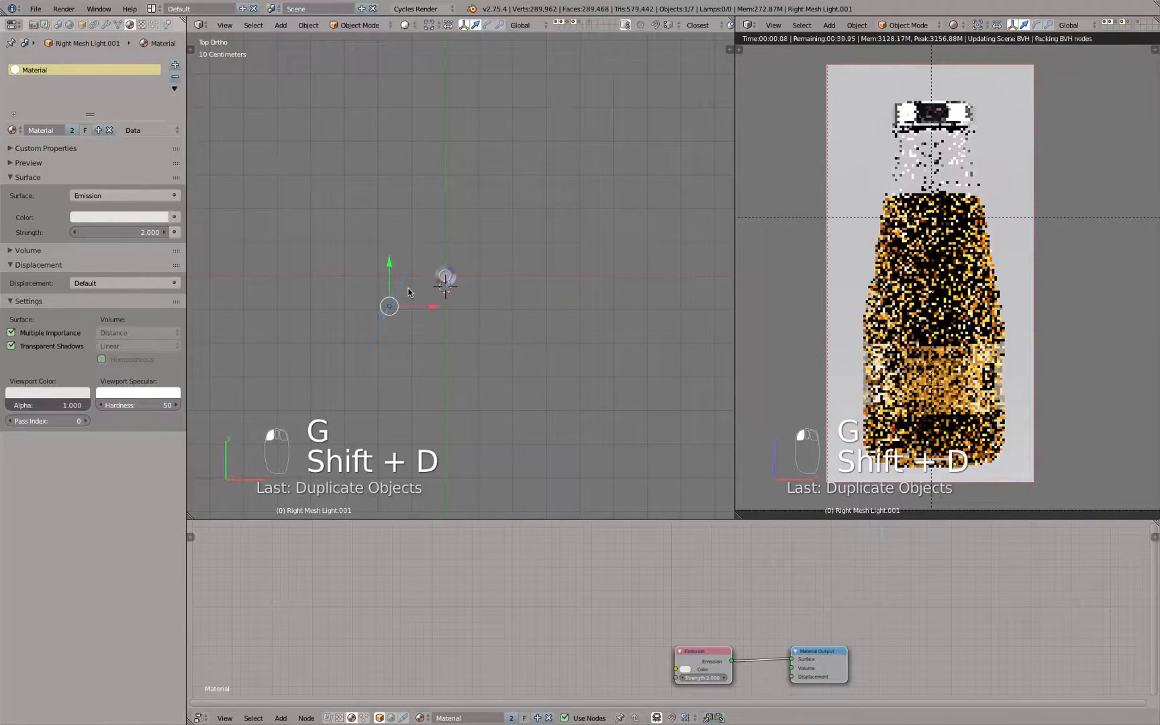
pyautogui.press('z')
pyautogui.press('r')
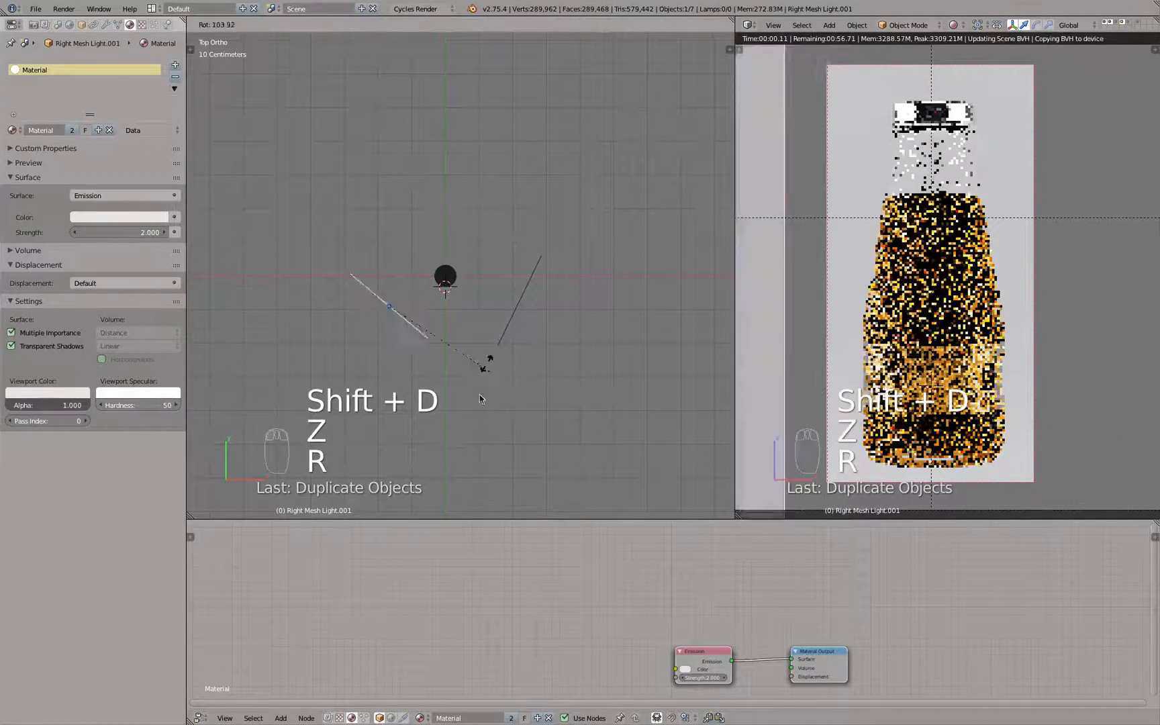
pyautogui.click(461, 432)
pyautogui.press('g')
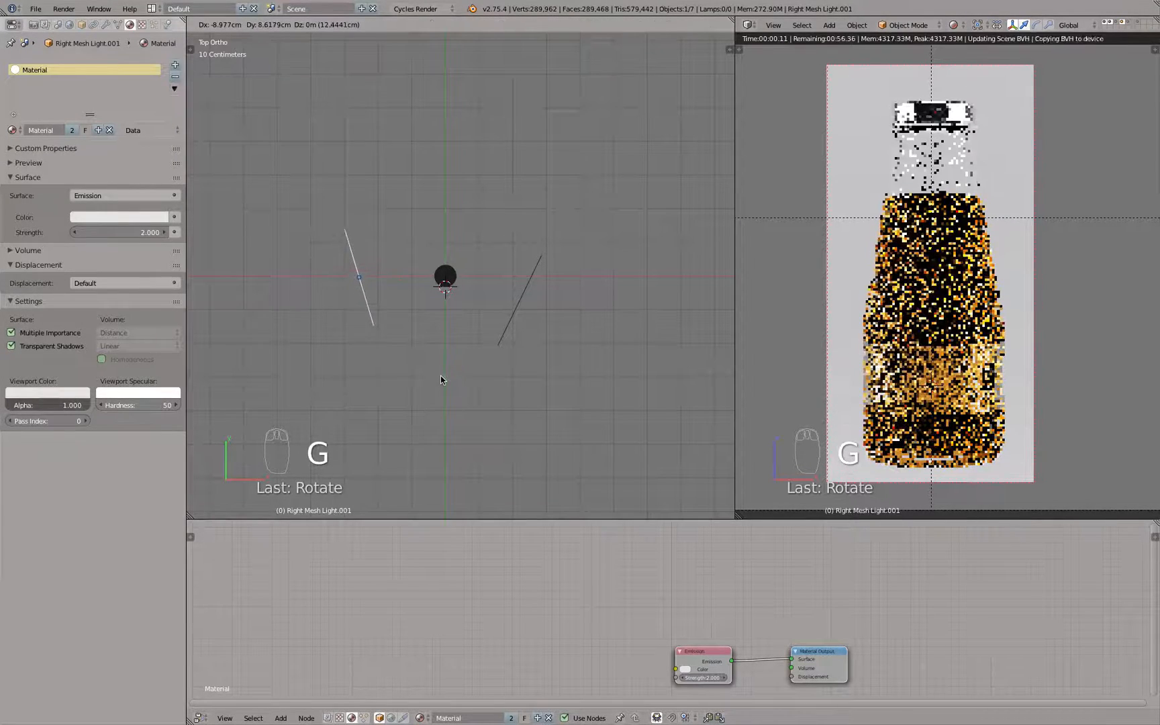
pyautogui.click(440, 375)
pyautogui.press('r')
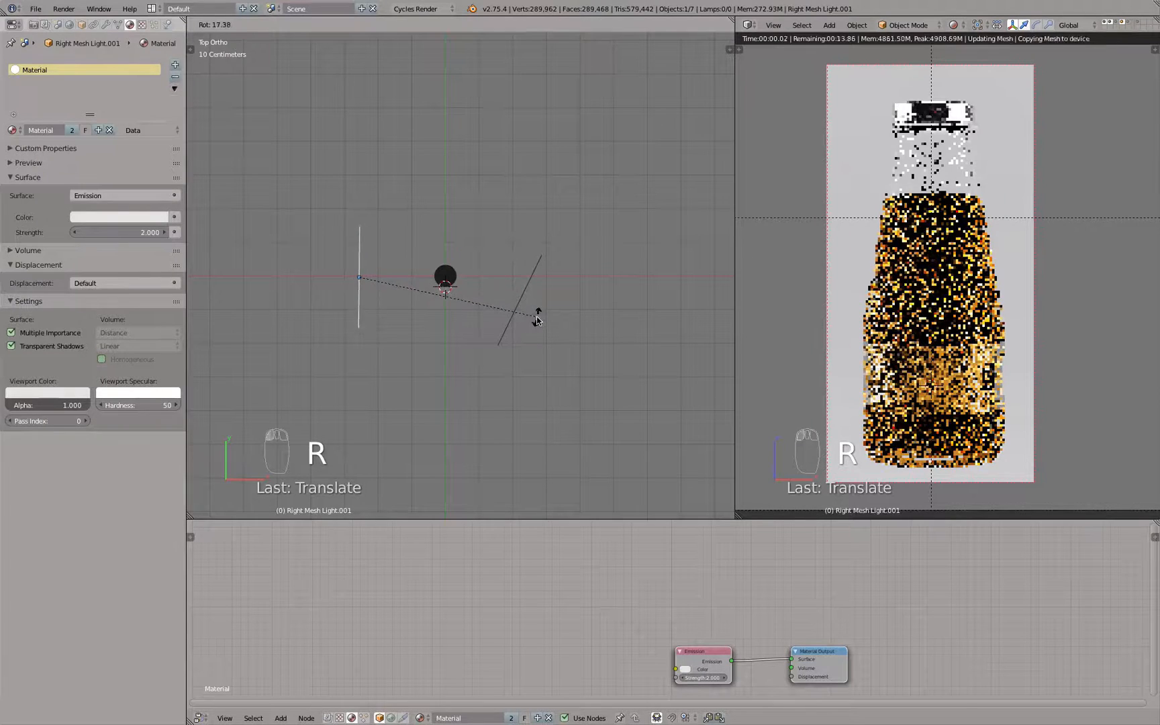
pyautogui.click(537, 316)
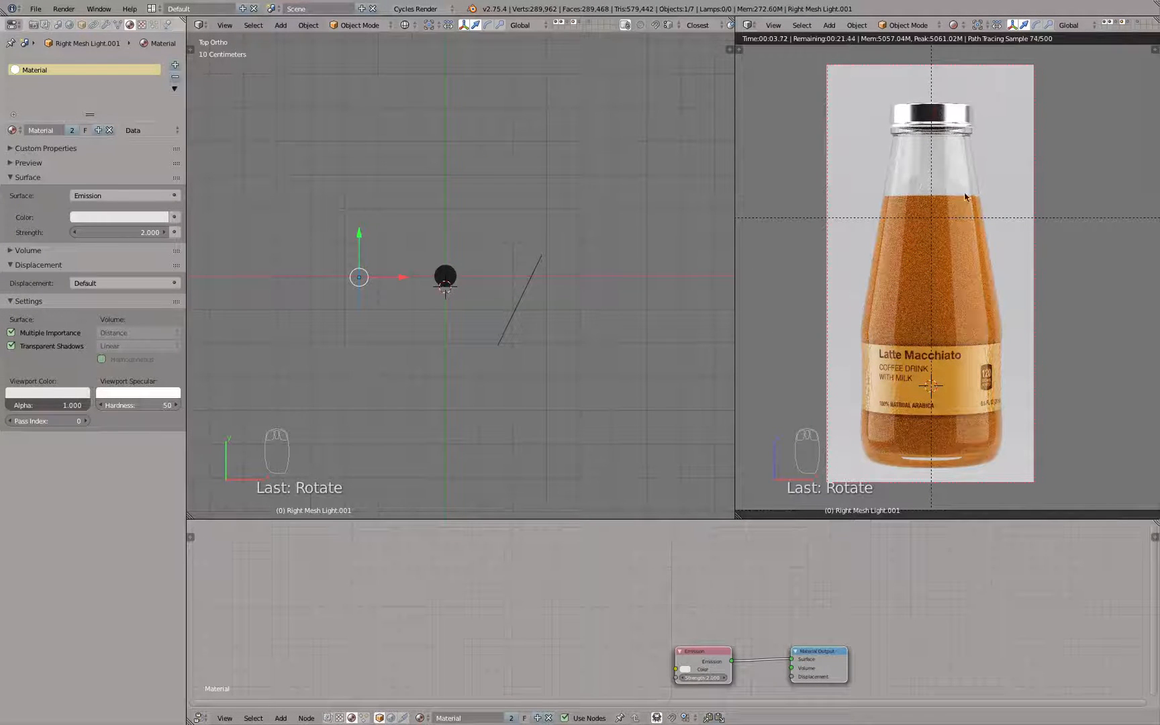
# Step: Hide both mesh lights and bring them back to compare the render with and without them
pyautogui.keyDown('shift'); pyautogui.click(532, 274); pyautogui.keyUp('shift')
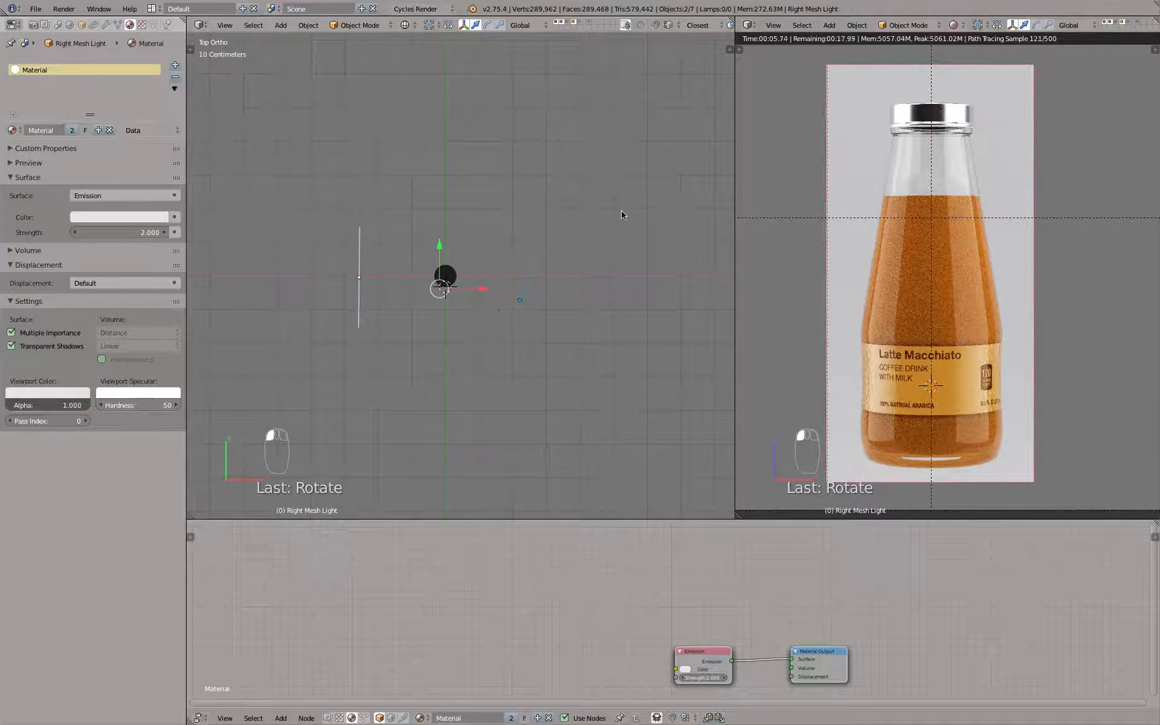
pyautogui.press('h')
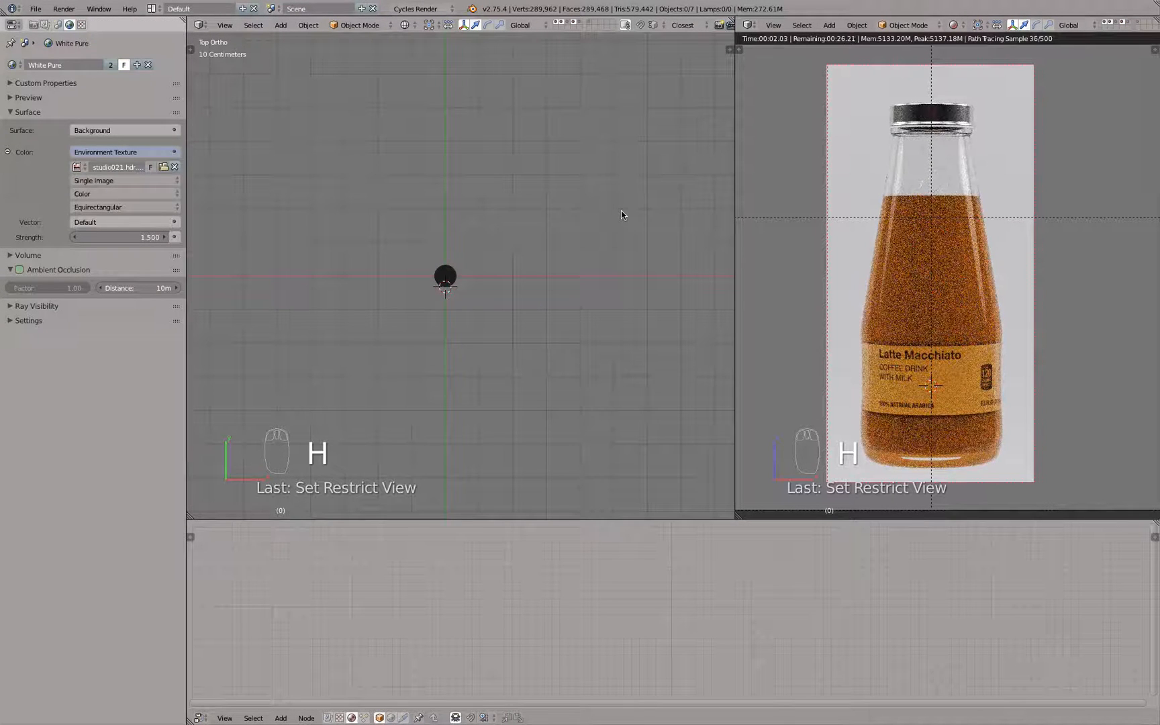
pyautogui.hotkey('alt', 'h')
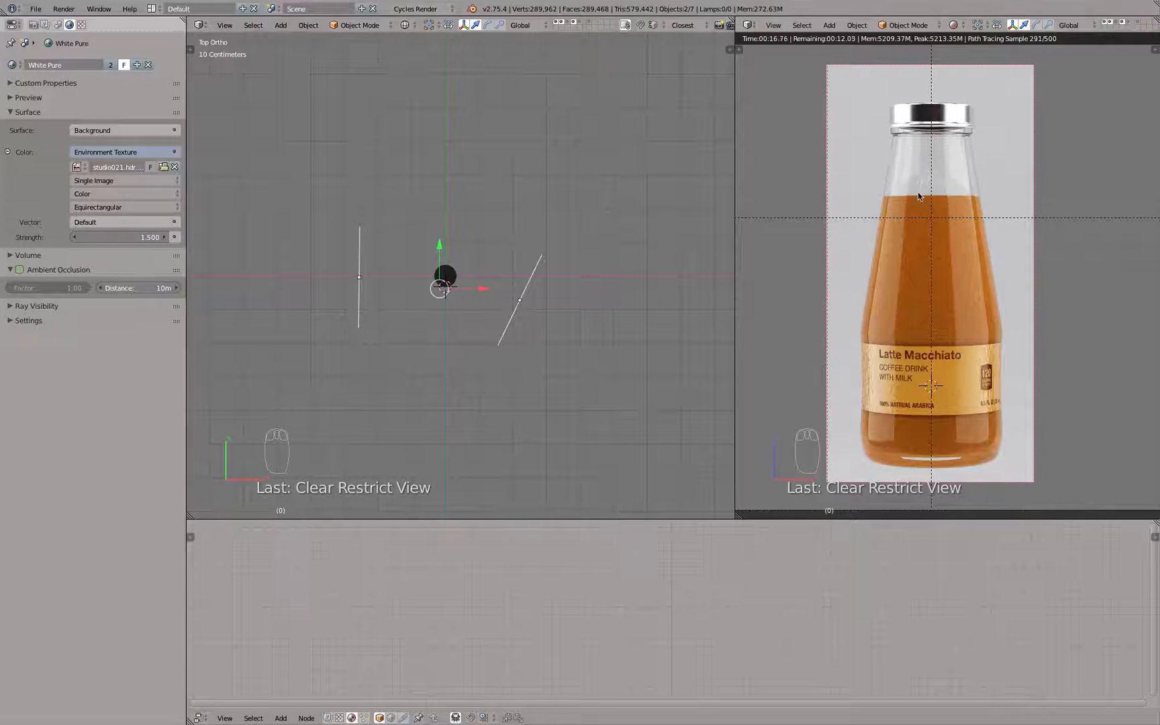
# Step: Limit the render to the bottle's neck and compare its embossed logo with both mesh lights hidden and shown
pyautogui.hotkey('shift', 'b')
pyautogui.moveTo(893, 158); pyautogui.dragTo(969, 199)
pyautogui.scroll(12, 954, 171)
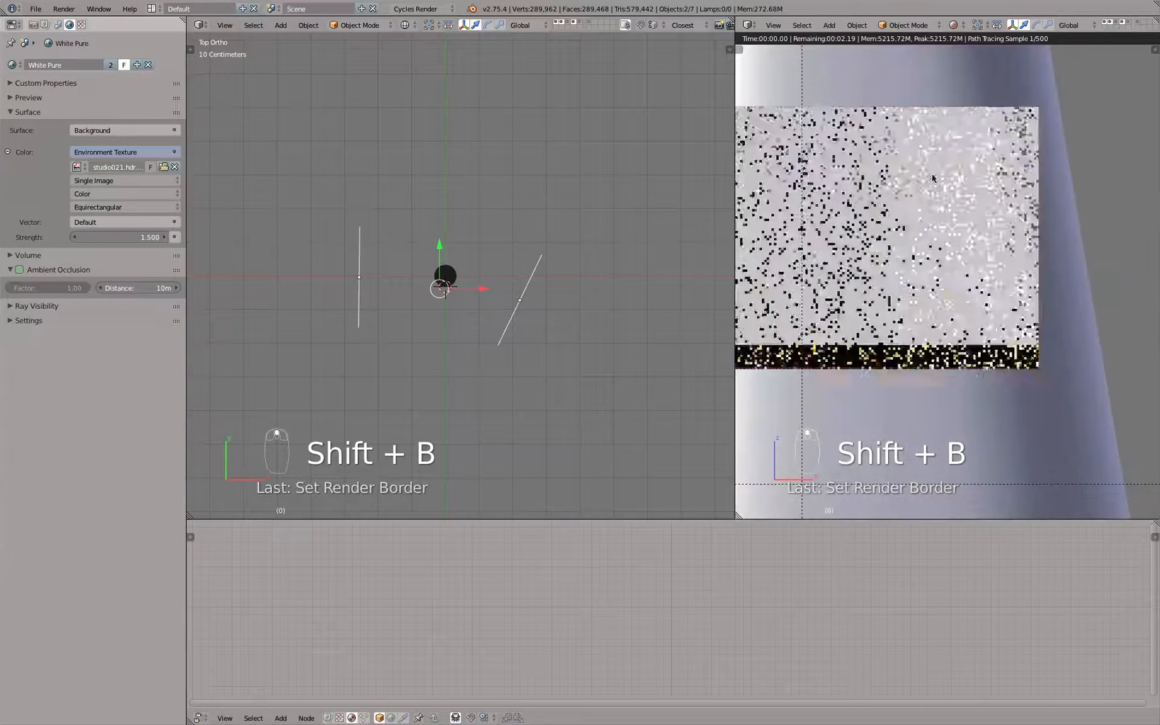
pyautogui.scroll(-5, 1039, 168)
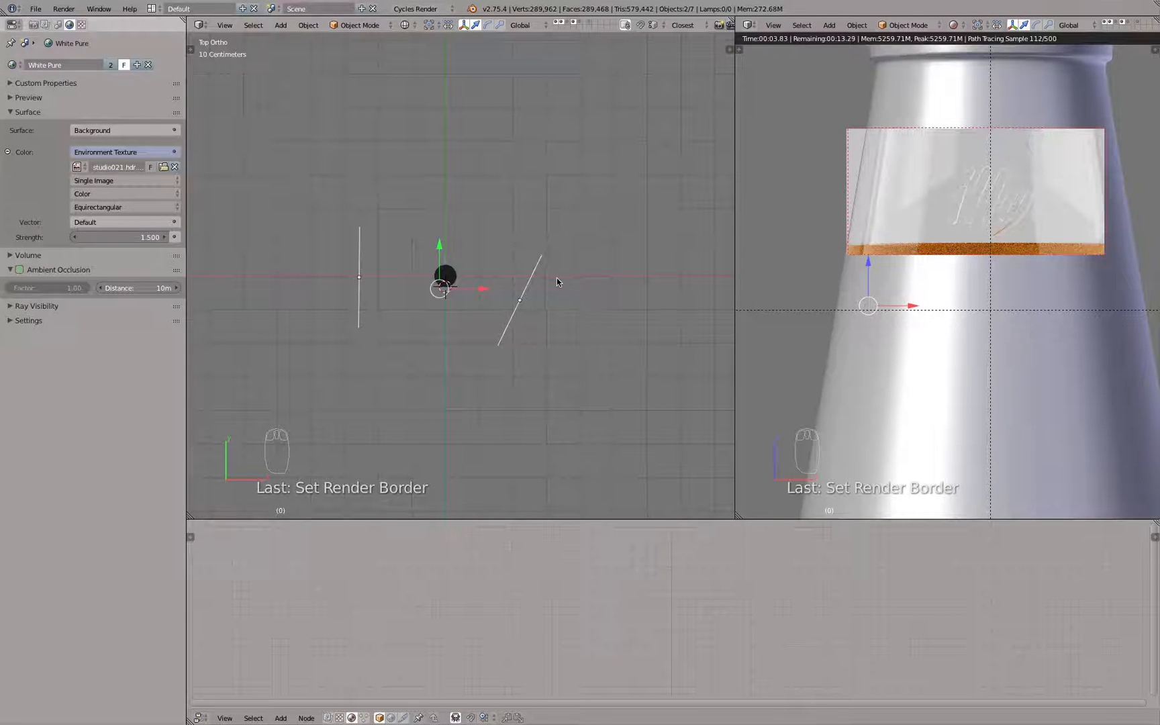
pyautogui.press('h')
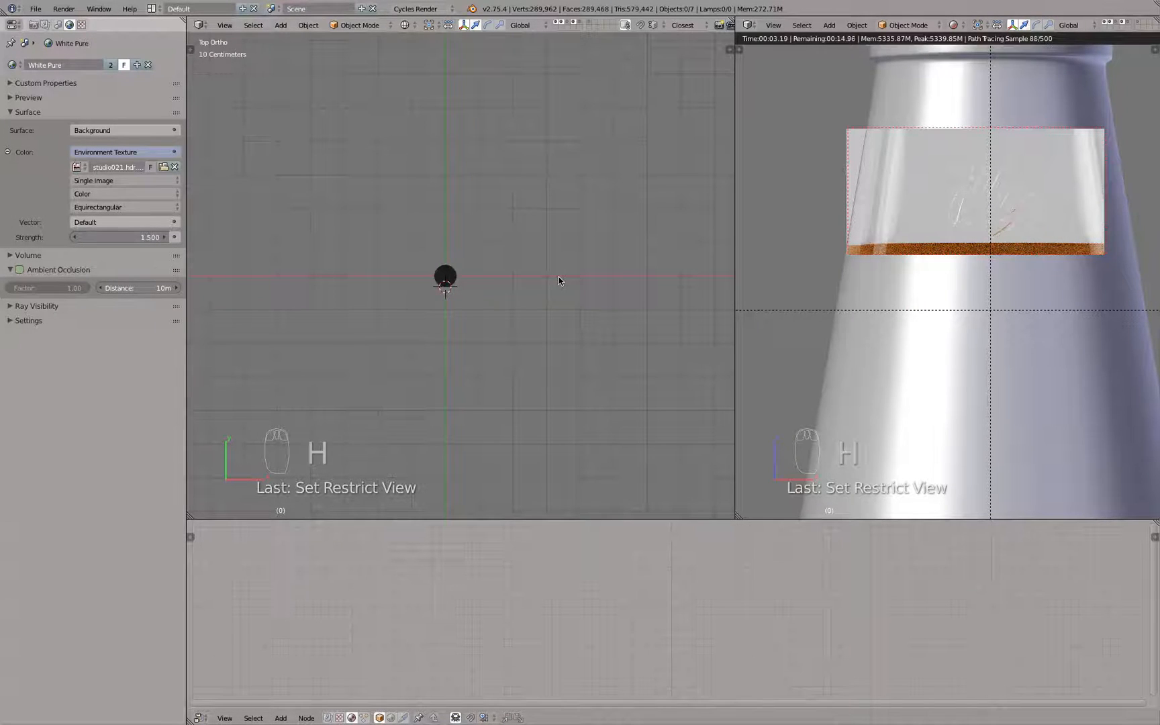
pyautogui.hotkey('alt', 'h')
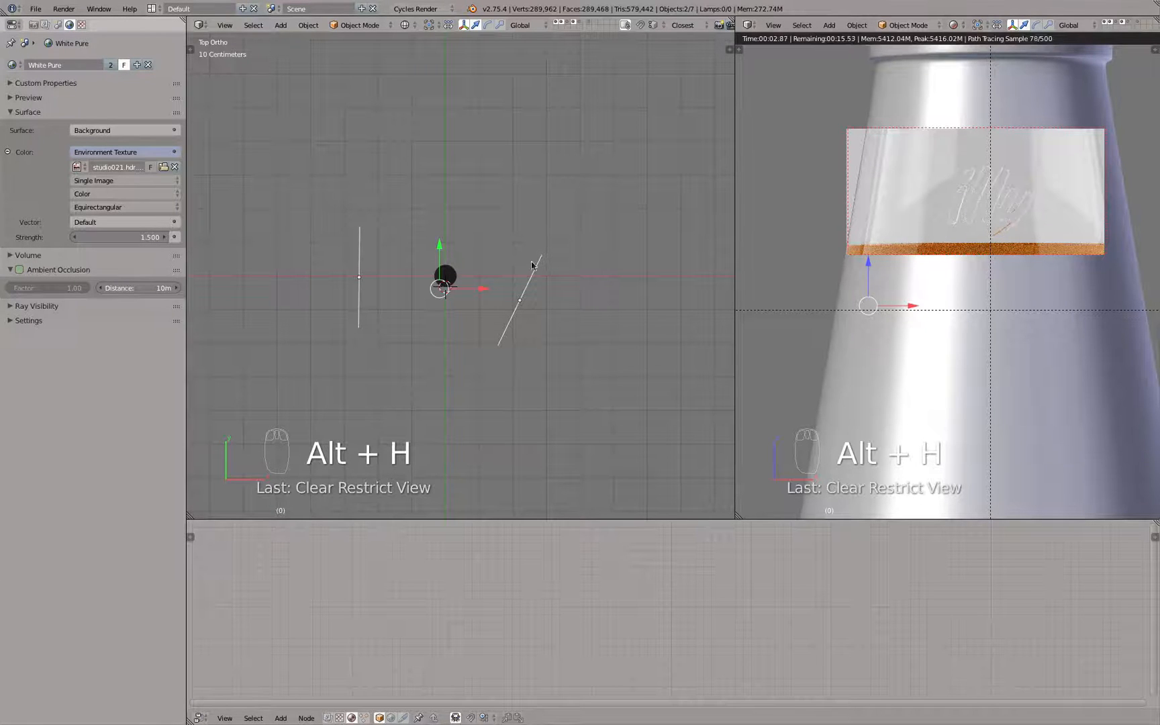
# Step: Extend the render border around the whole bottle and compare the render with the mesh lights hidden and shown
pyautogui.scroll(-5, 921, 216)
pyautogui.hotkey('shift', 'b')
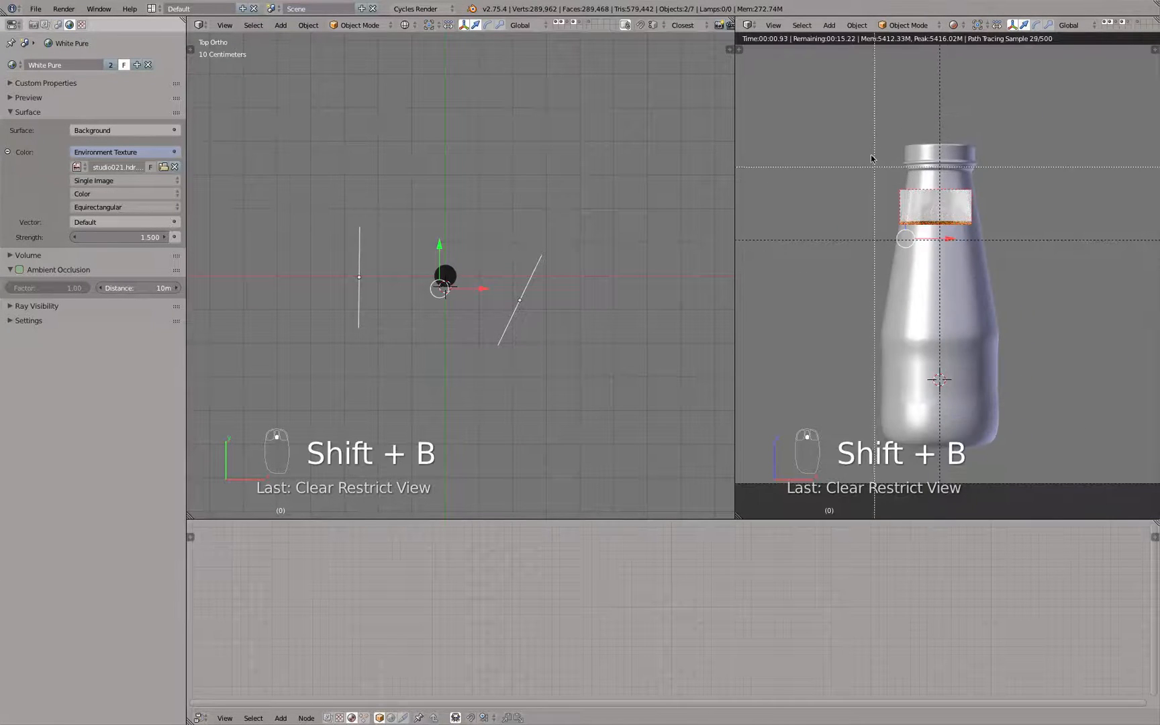
pyautogui.moveTo(869, 131); pyautogui.dragTo(1012, 458)
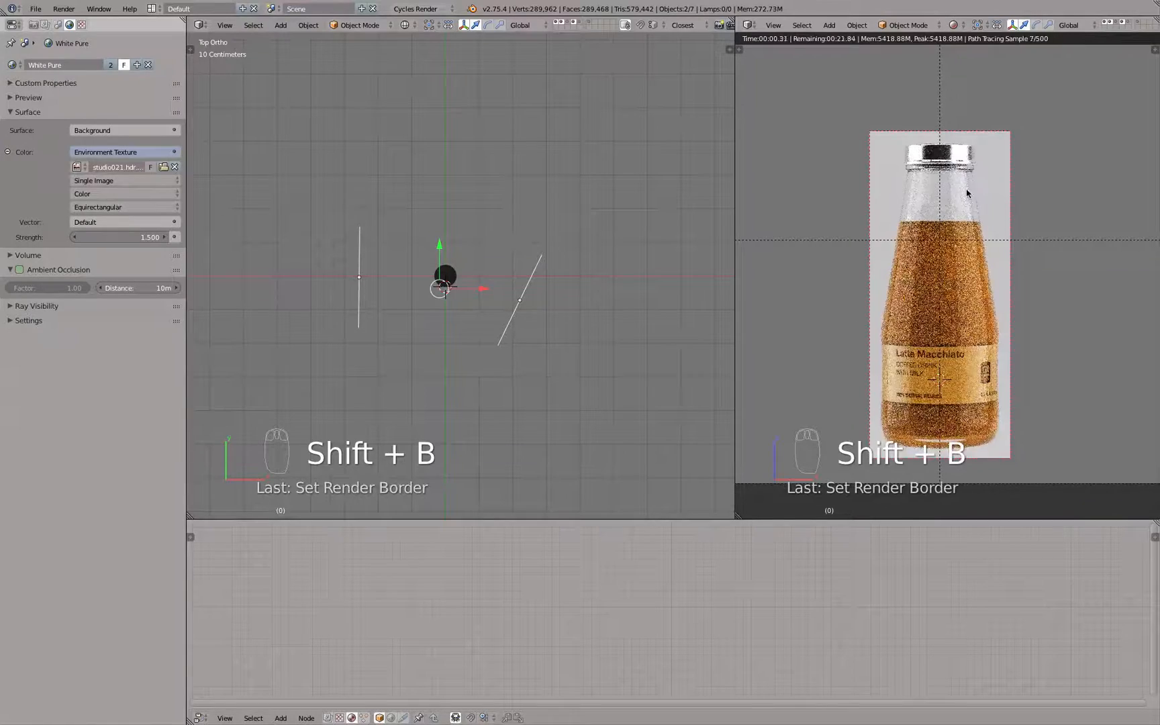
pyautogui.scroll(1, 963, 204)
pyautogui.moveTo(962, 204); pyautogui.dragTo(982, 160, button='right')
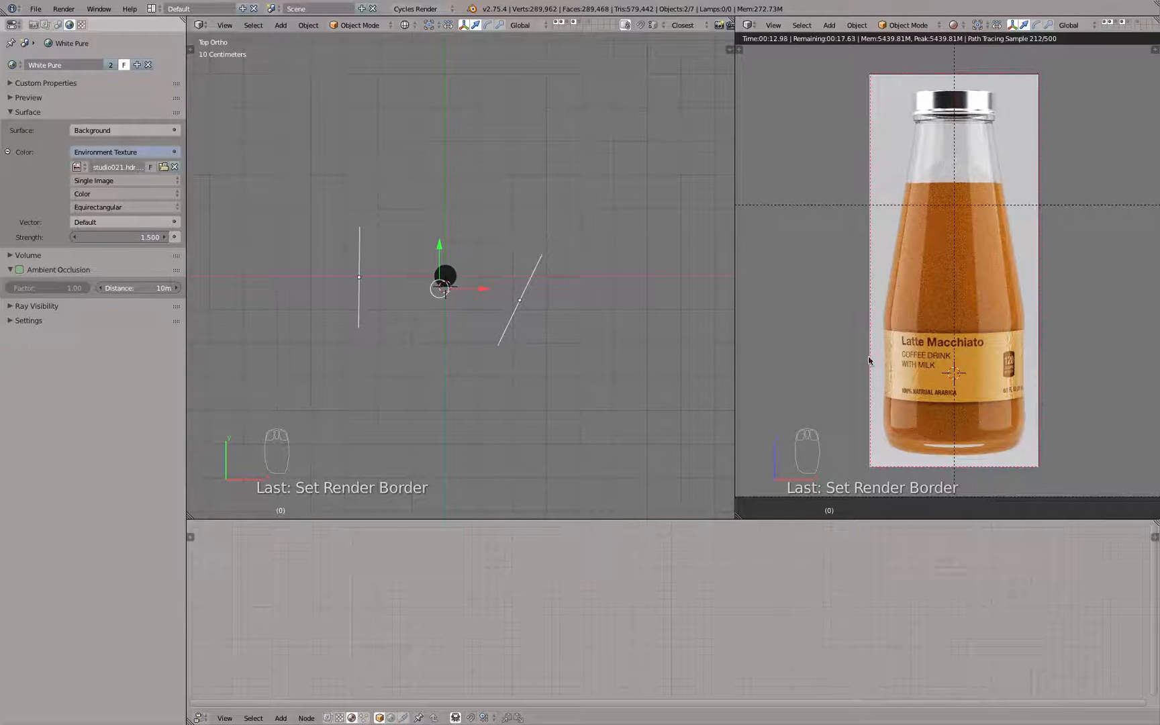
pyautogui.press('h')
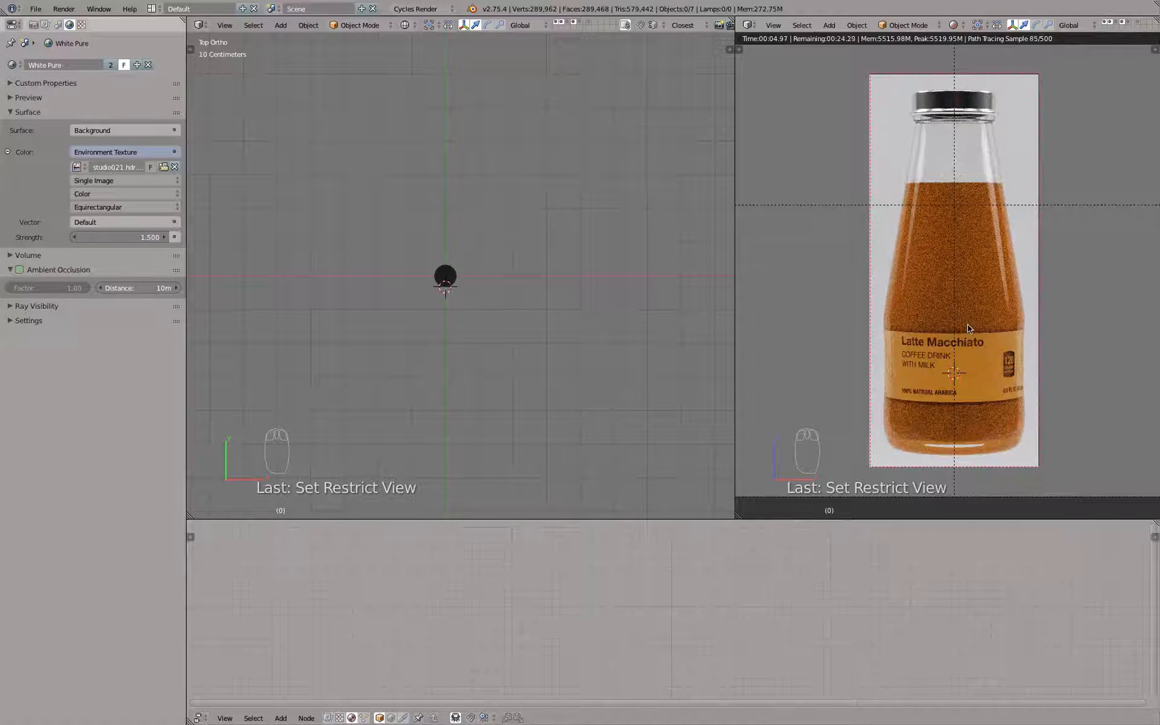
pyautogui.hotkey('alt', 'h')
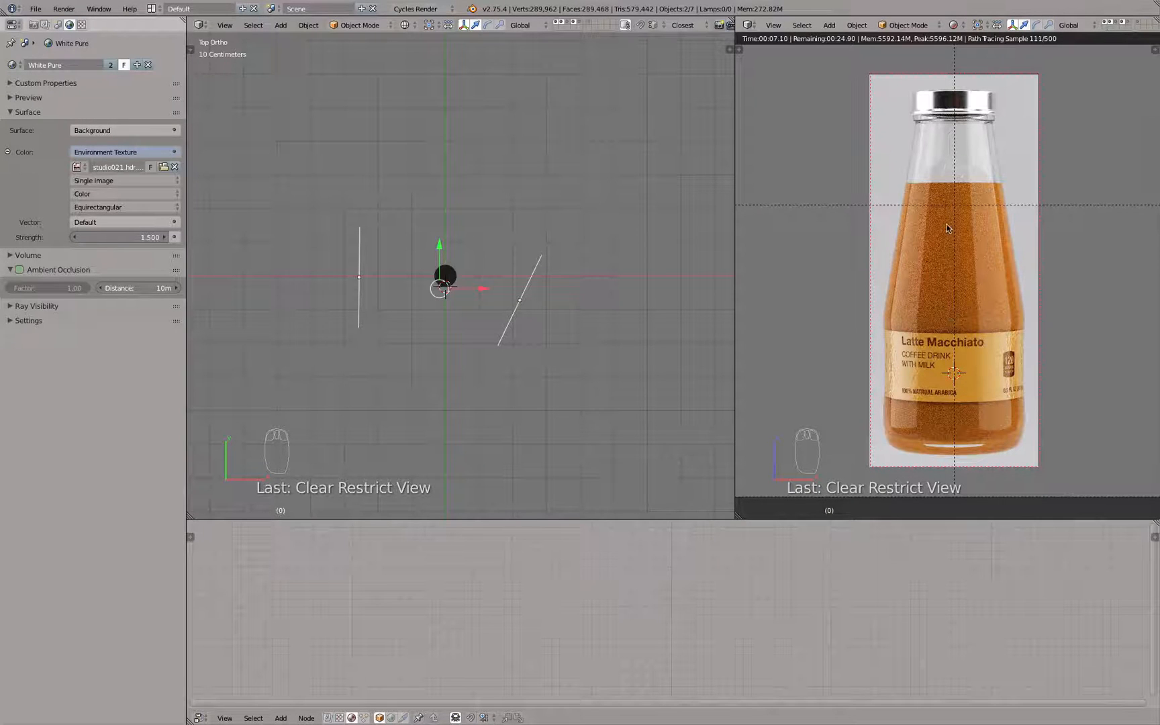
# Step: Enable the viewport display of the Grooves Boolean modifier on the bottle
pyautogui.click(924, 176)
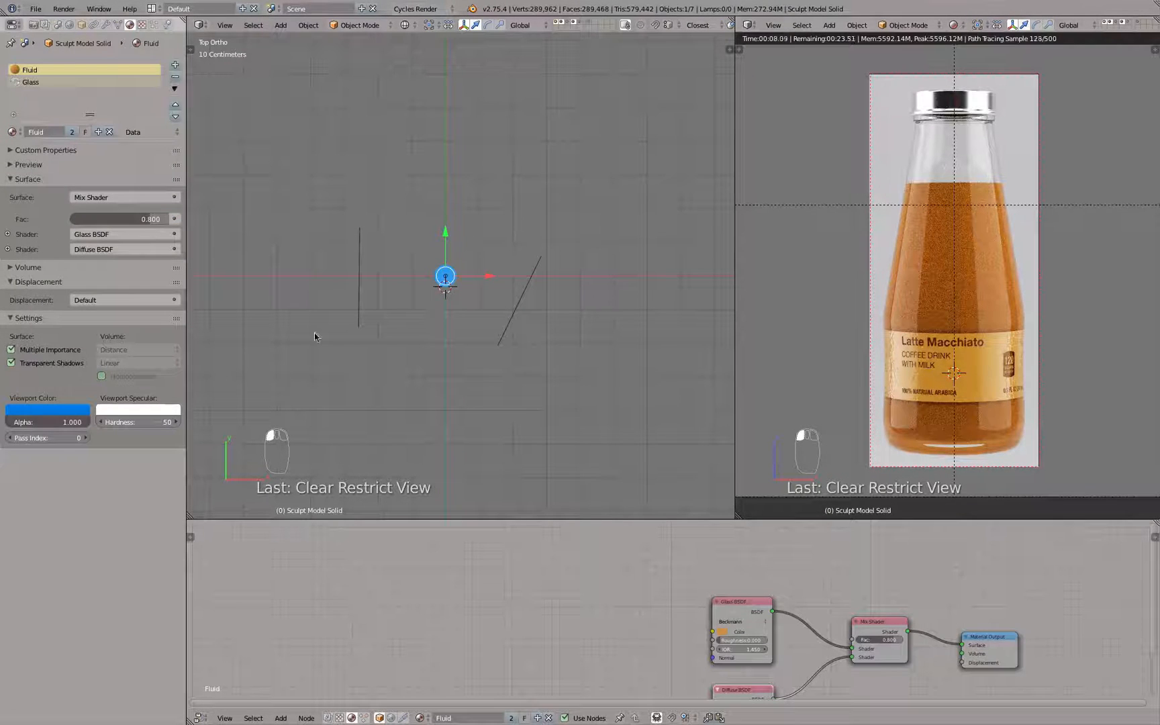
pyautogui.click(105, 25)
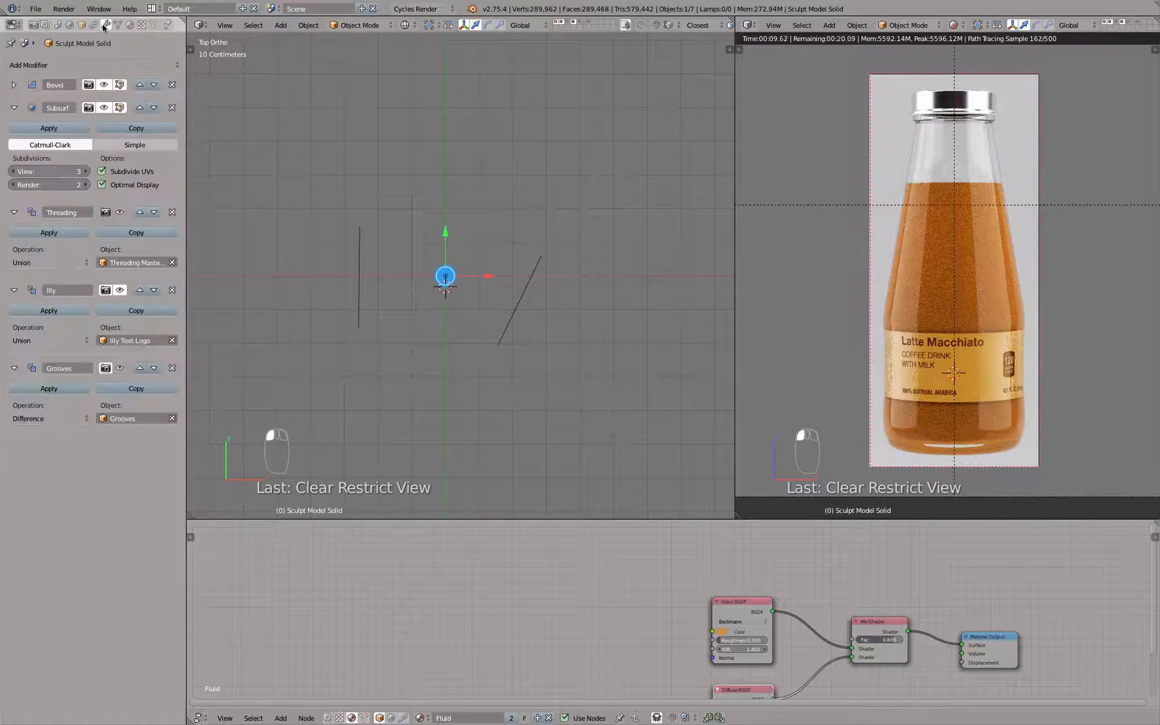
pyautogui.click(120, 369)
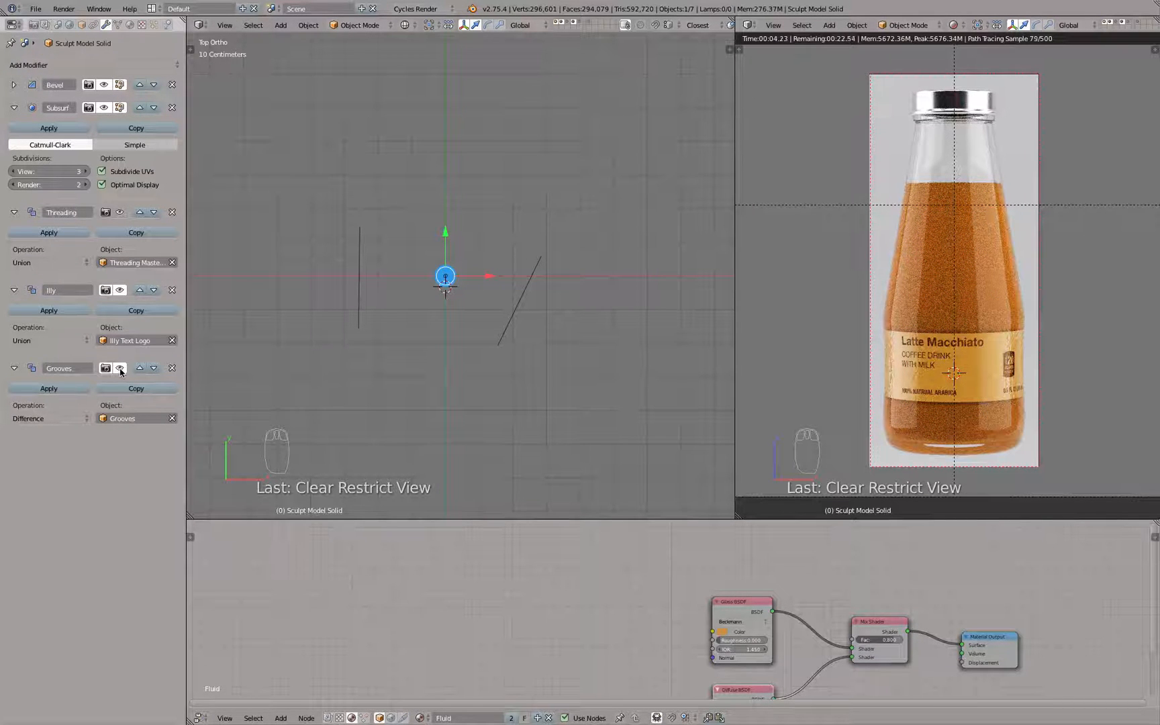
# Step: Examine the grooves around the bottle's base in a solid front view and in the rendered view from below
pyautogui.press('KP_1')
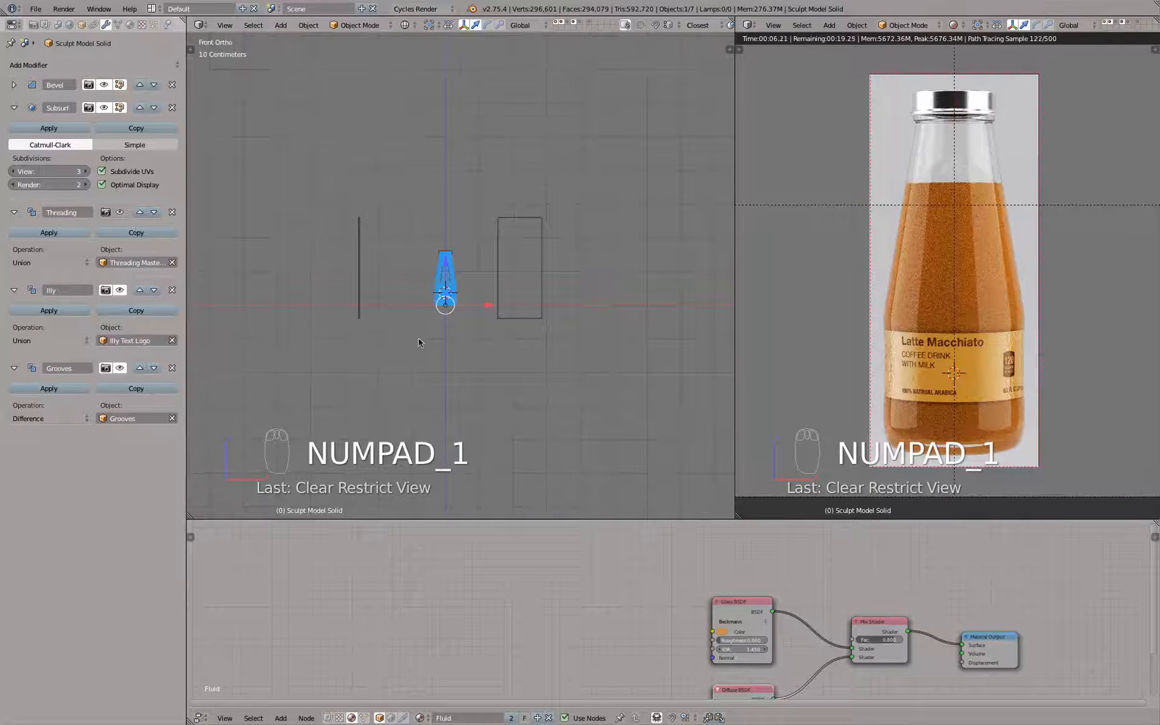
pyautogui.scroll(10, 458, 331)
pyautogui.scroll(6, 457, 241)
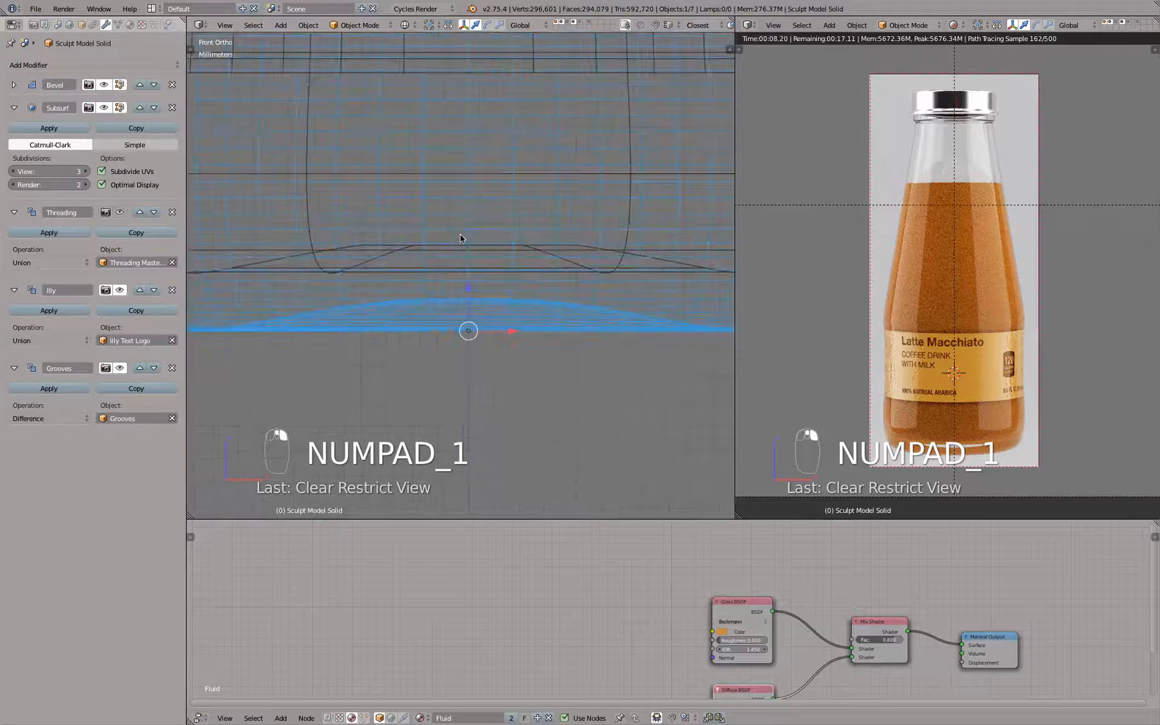
pyautogui.press('z')
pyautogui.scroll(-6, 447, 258)
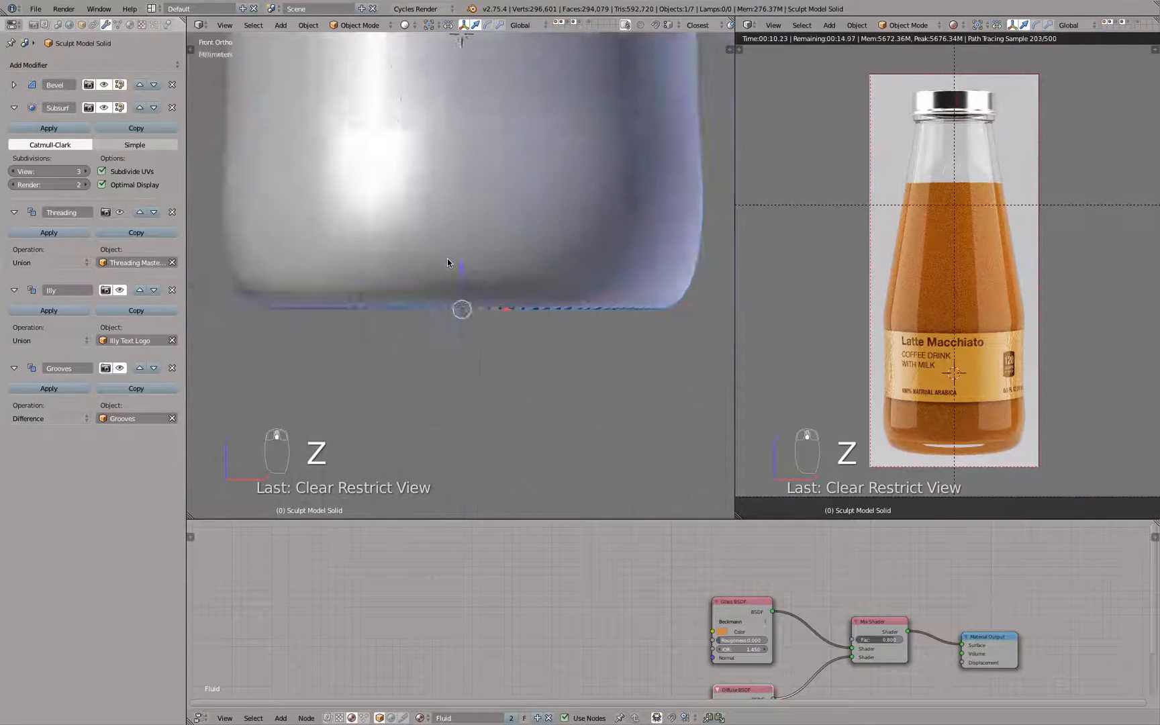
pyautogui.scroll(-5, 923, 329)
pyautogui.scroll(10, 923, 329)
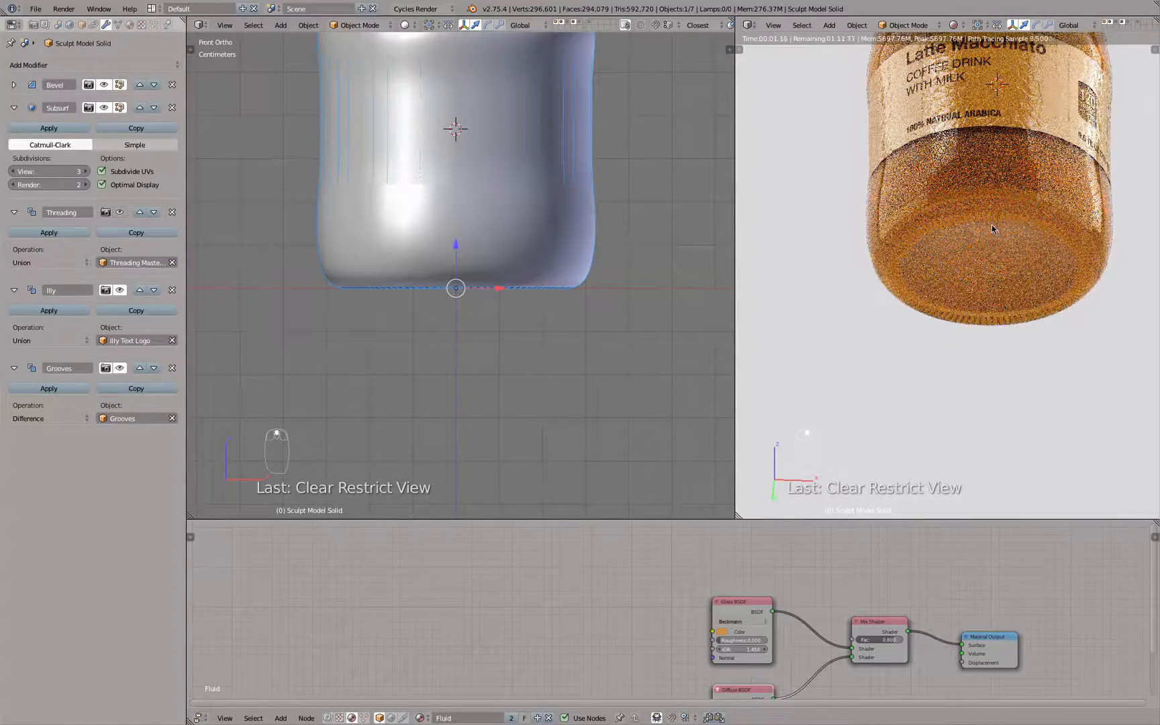
pyautogui.scroll(3, 977, 214)
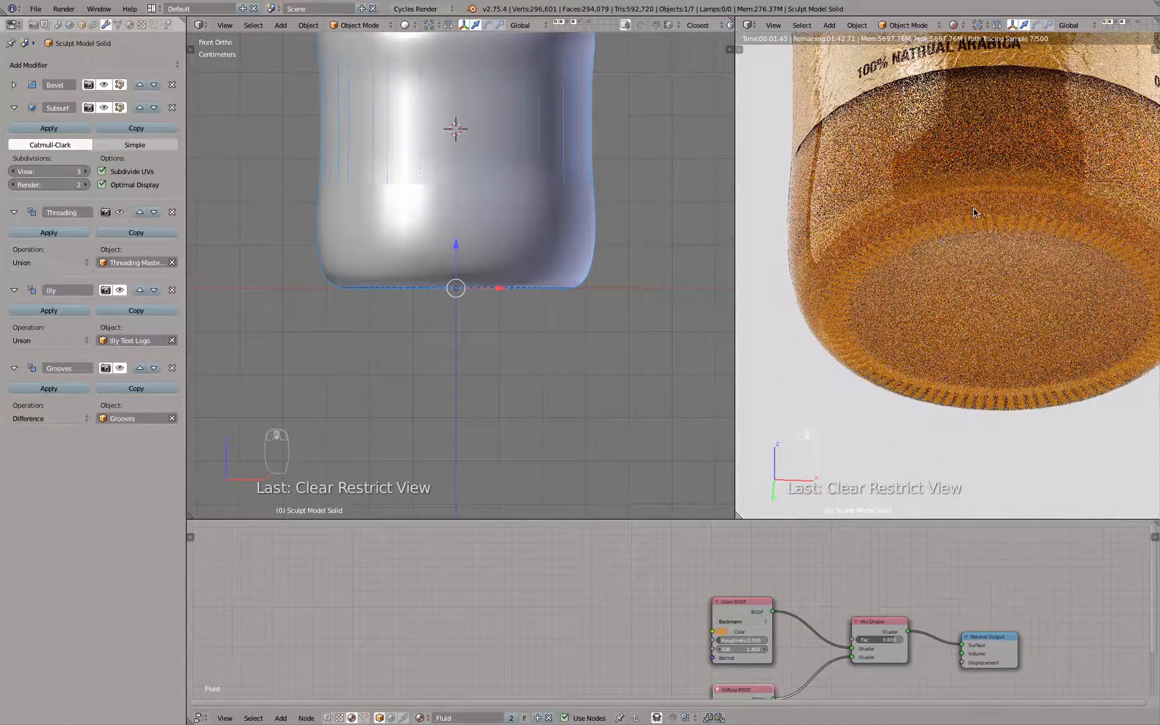
# Step: Isolate the Boolean Parts layer and assign the Glass material to the Grooves object
pyautogui.click(581, 24)
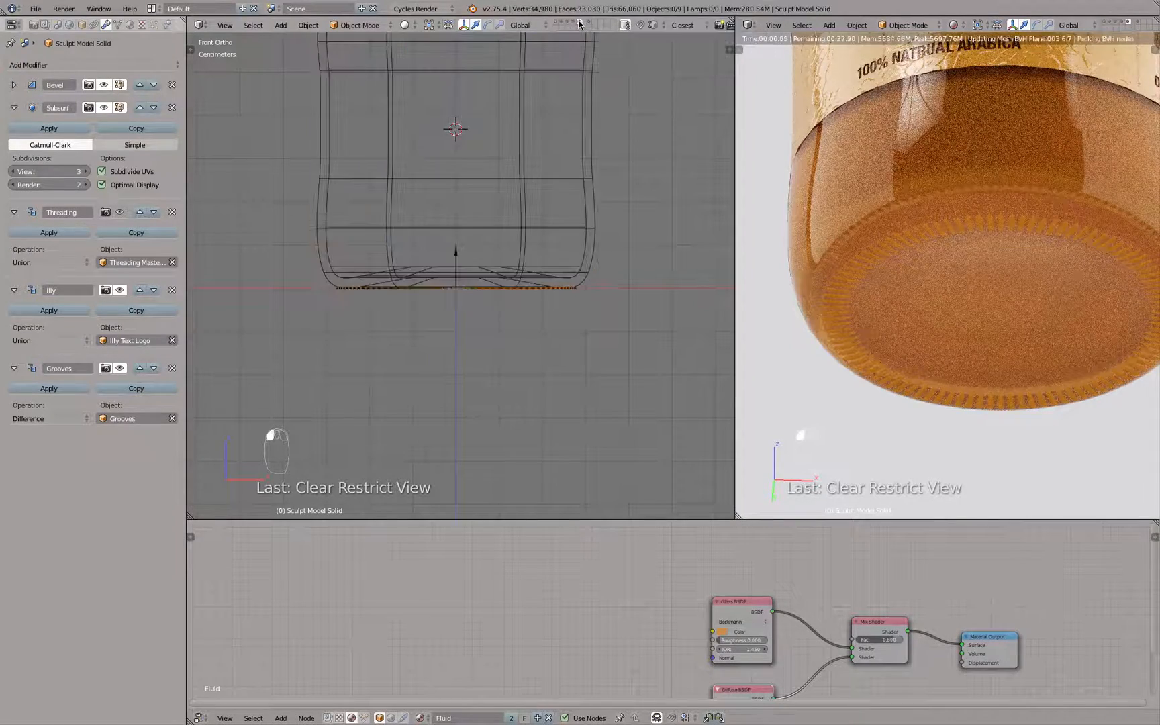
pyautogui.click(505, 293)
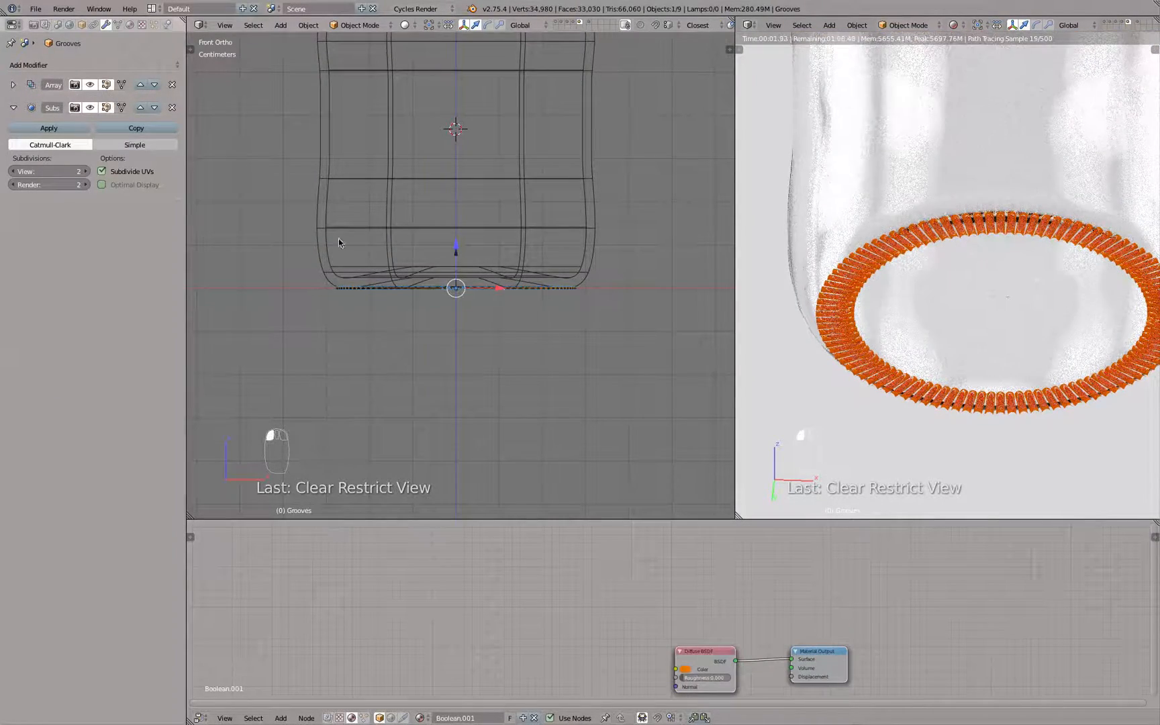
pyautogui.click(130, 24)
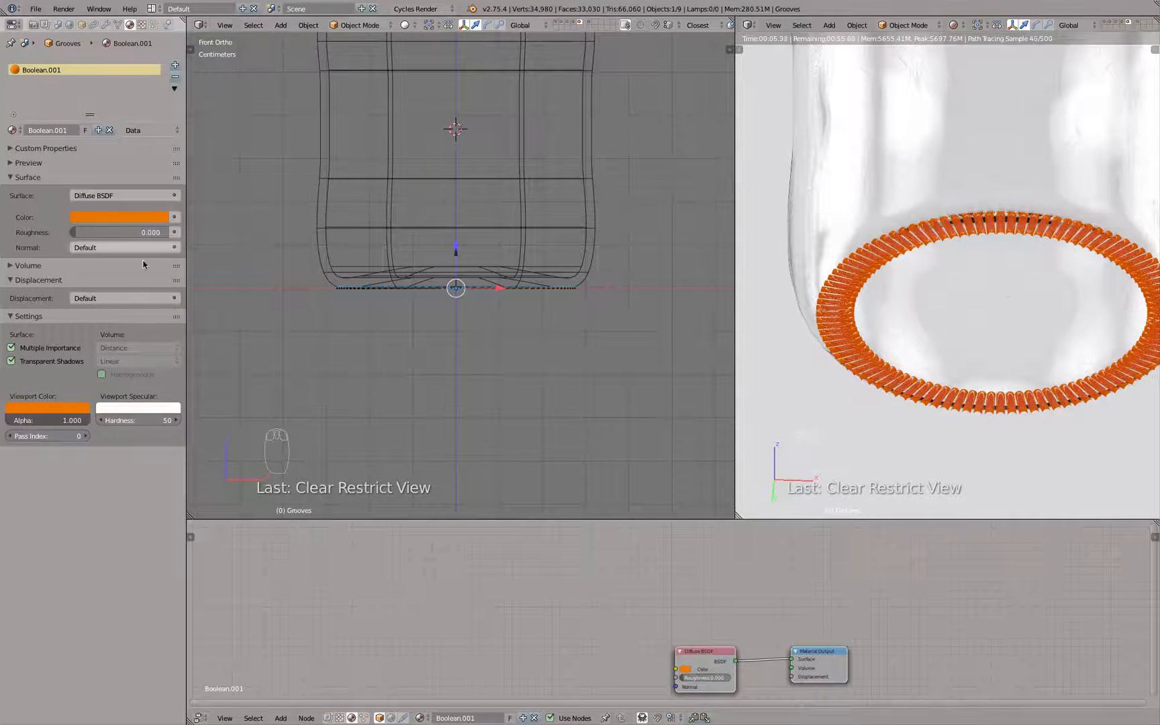
pyautogui.click(12, 129)
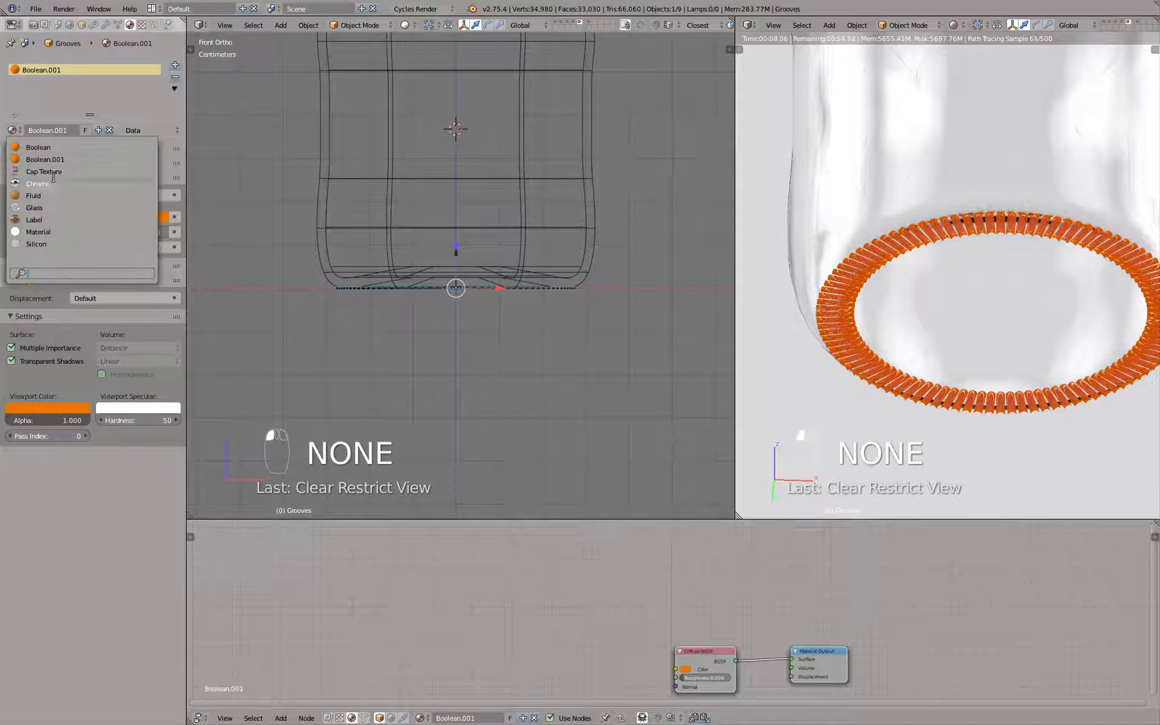
pyautogui.click(33, 208)
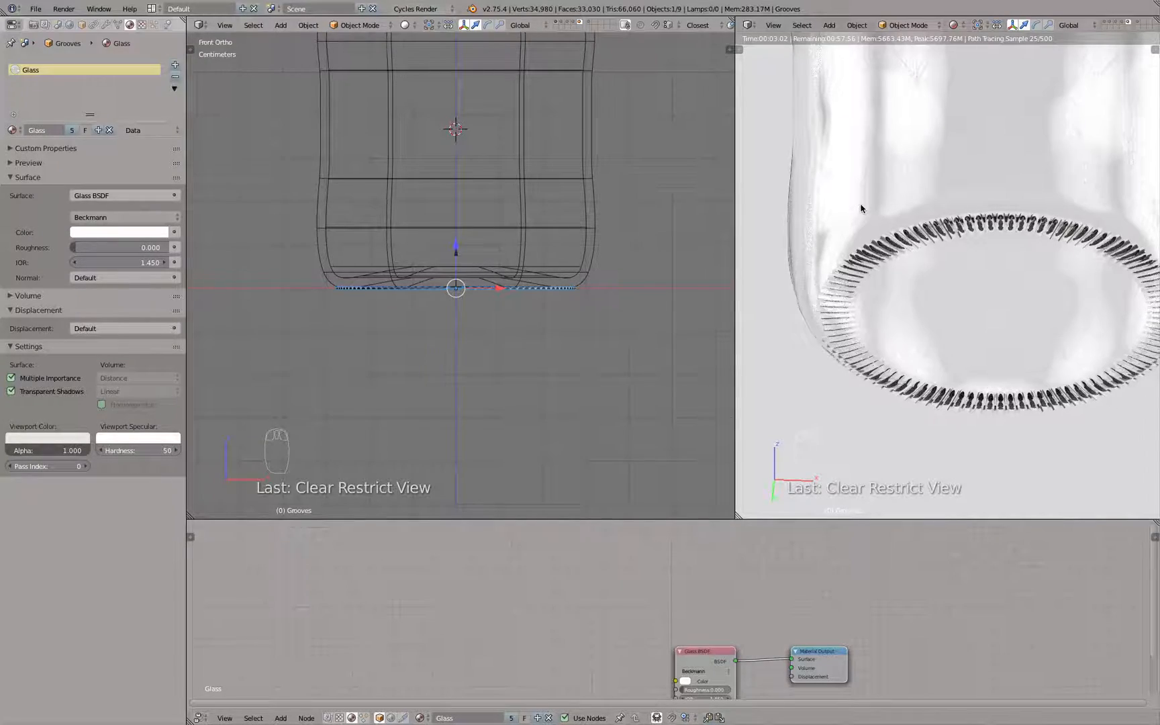
# Step: Show the Bottle and Camera layers together and view the render through the camera
pyautogui.press('1')
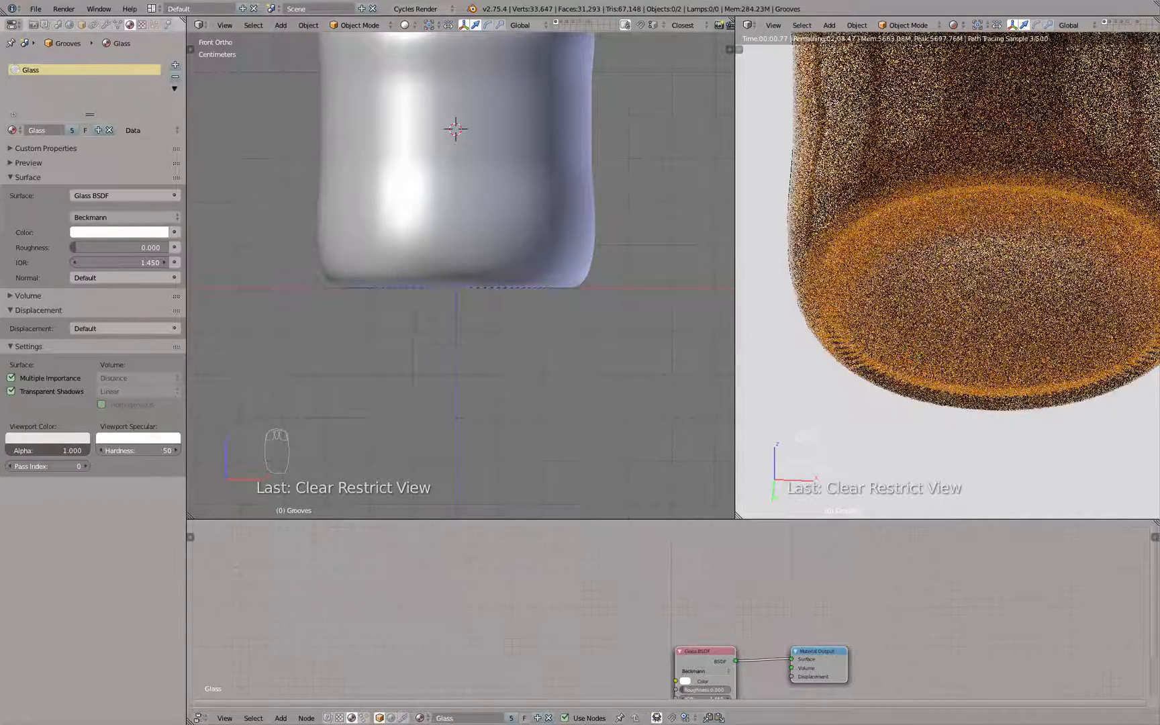
pyautogui.press('KP_0')
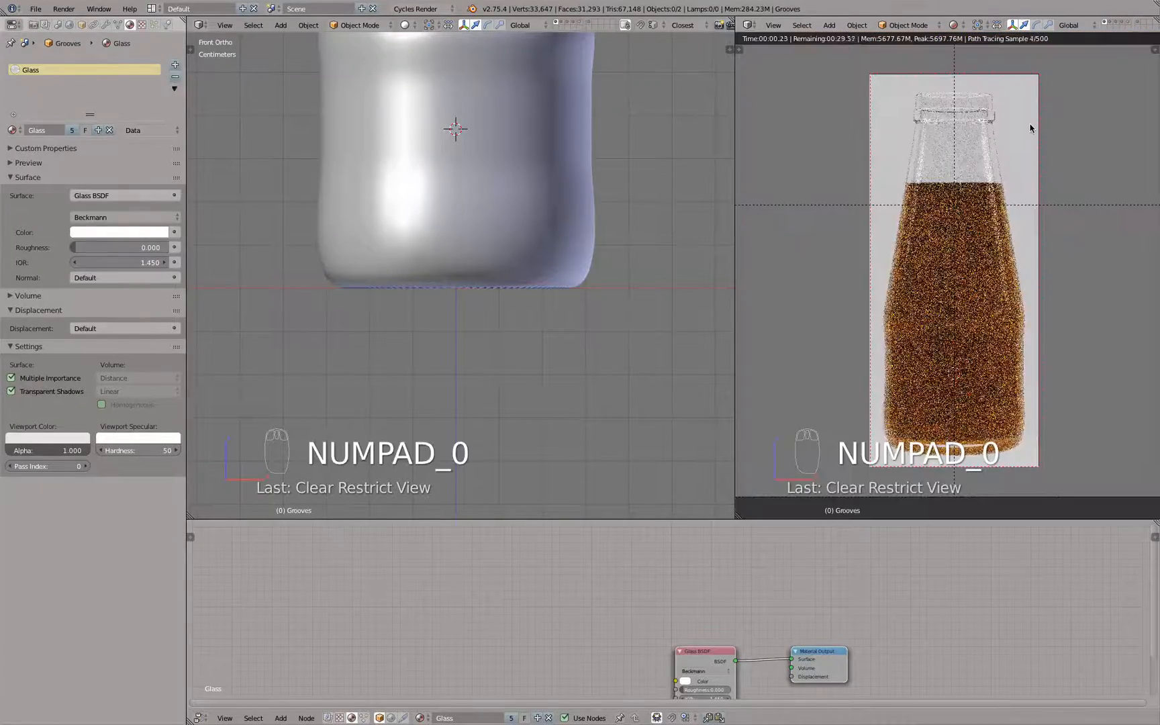
pyautogui.keyDown('shift'); pyautogui.click(590, 22); pyautogui.keyUp('shift')
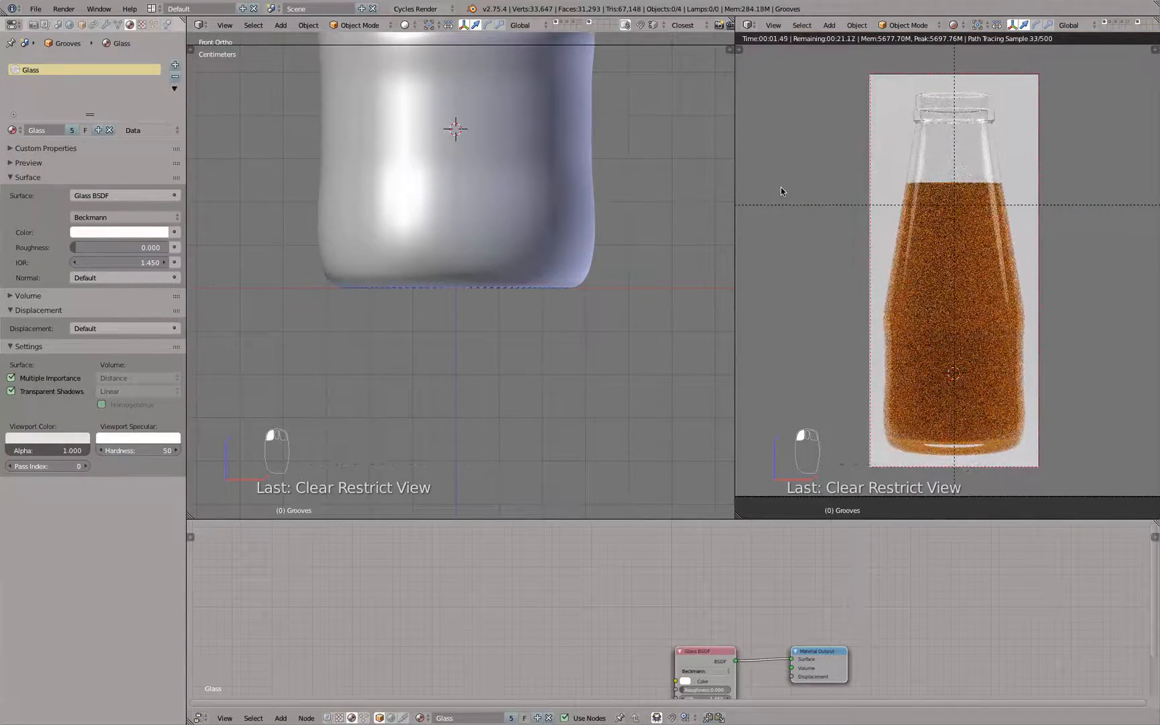
# Step: Switch to the layer holding the two mesh lights, select both and move them to layer 7
pyautogui.press('z')
pyautogui.scroll(-7, 866, 269)
pyautogui.press('z')
pyautogui.rightClick(912, 244)
pyautogui.moveTo(933, 237); pyautogui.dragTo(896, 251, button='middle')
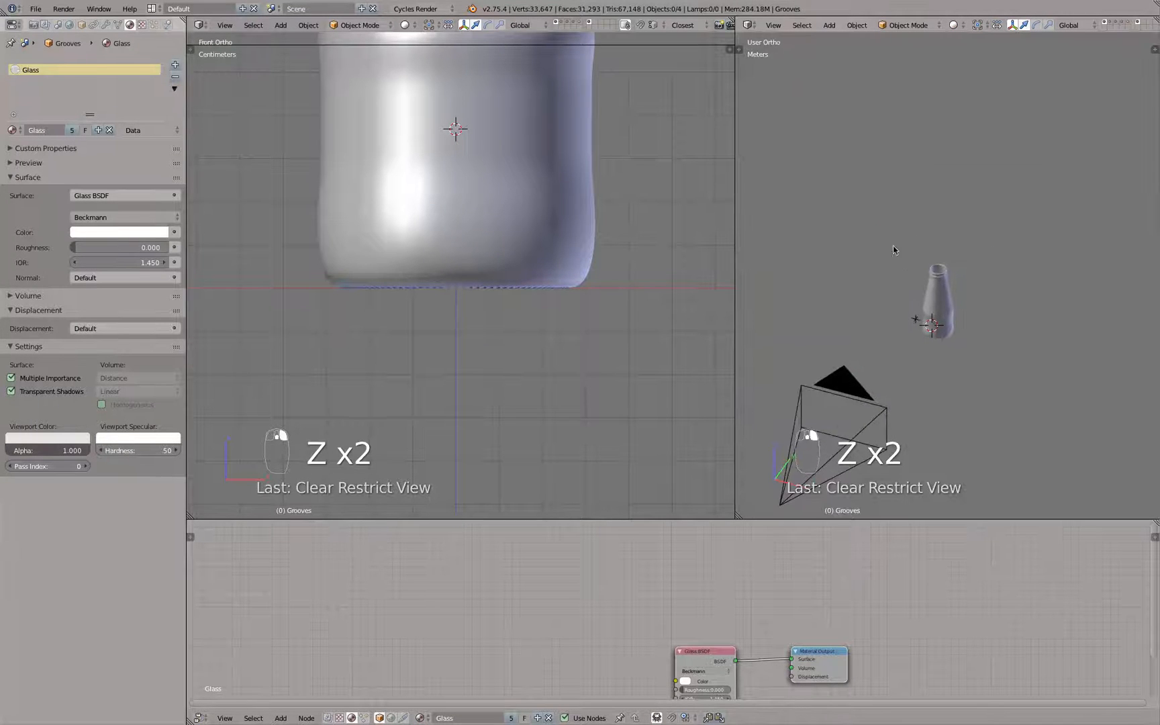
pyautogui.click(579, 24)
pyautogui.click(572, 24)
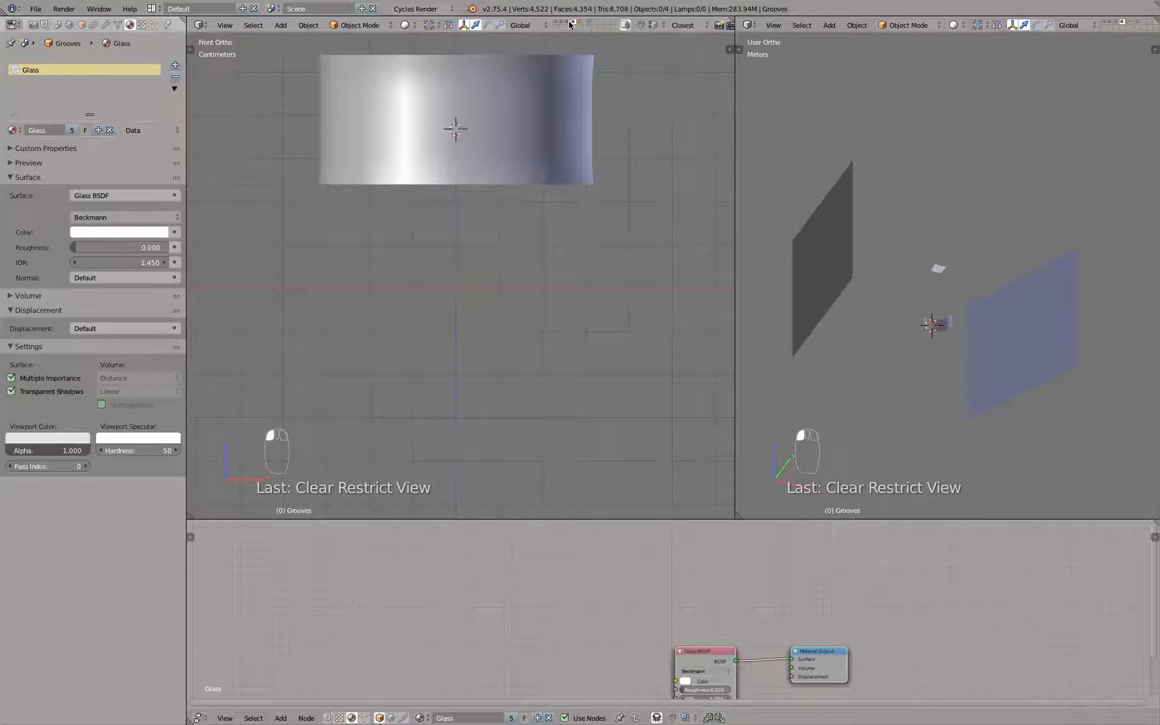
pyautogui.rightClick(847, 243)
pyautogui.keyDown('shift'); pyautogui.rightClick(1034, 315); pyautogui.keyUp('shift')
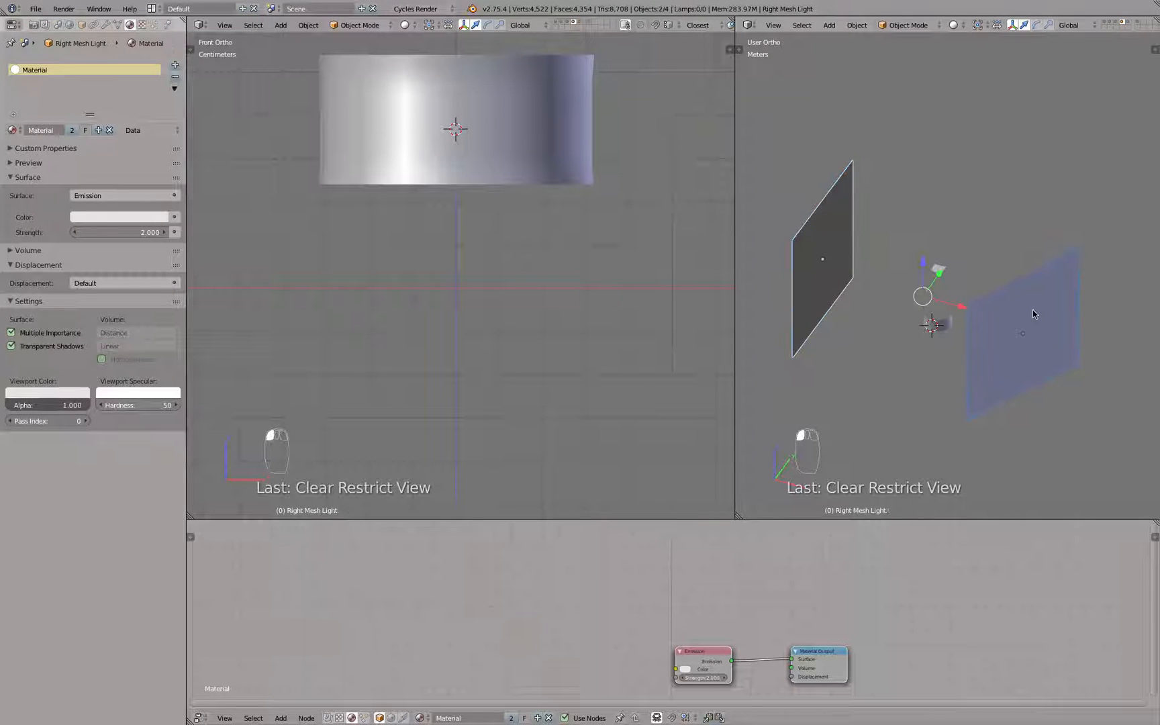
pyautogui.press('m')
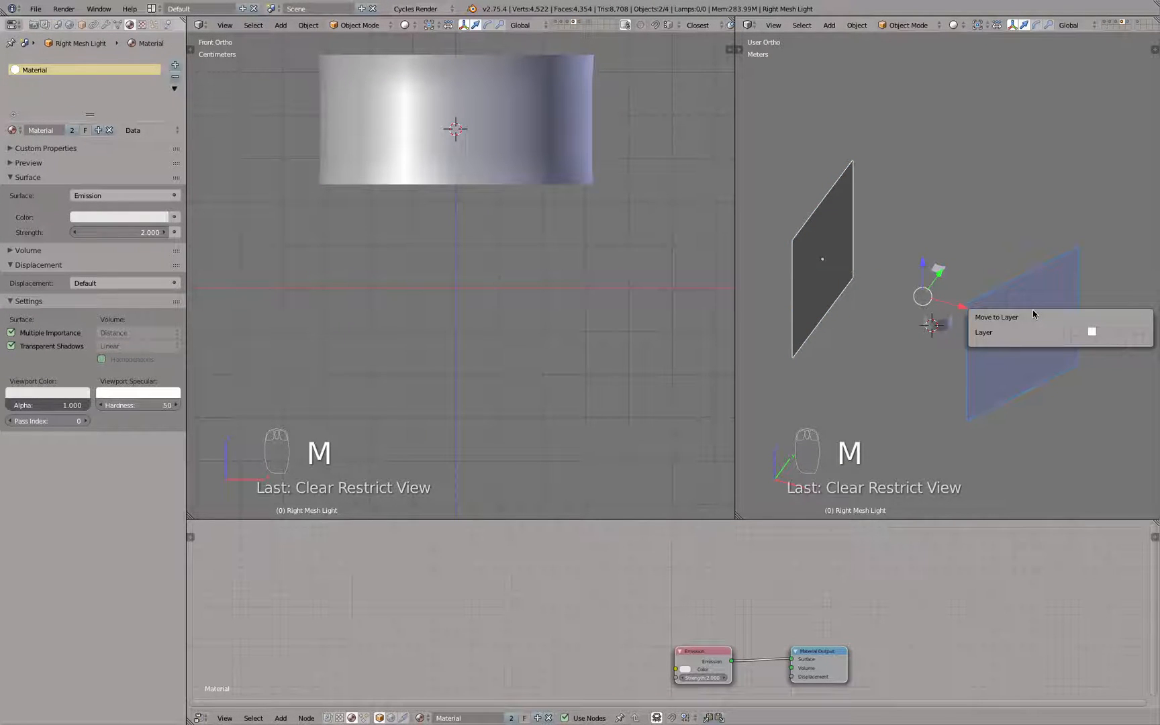
pyautogui.press('7')
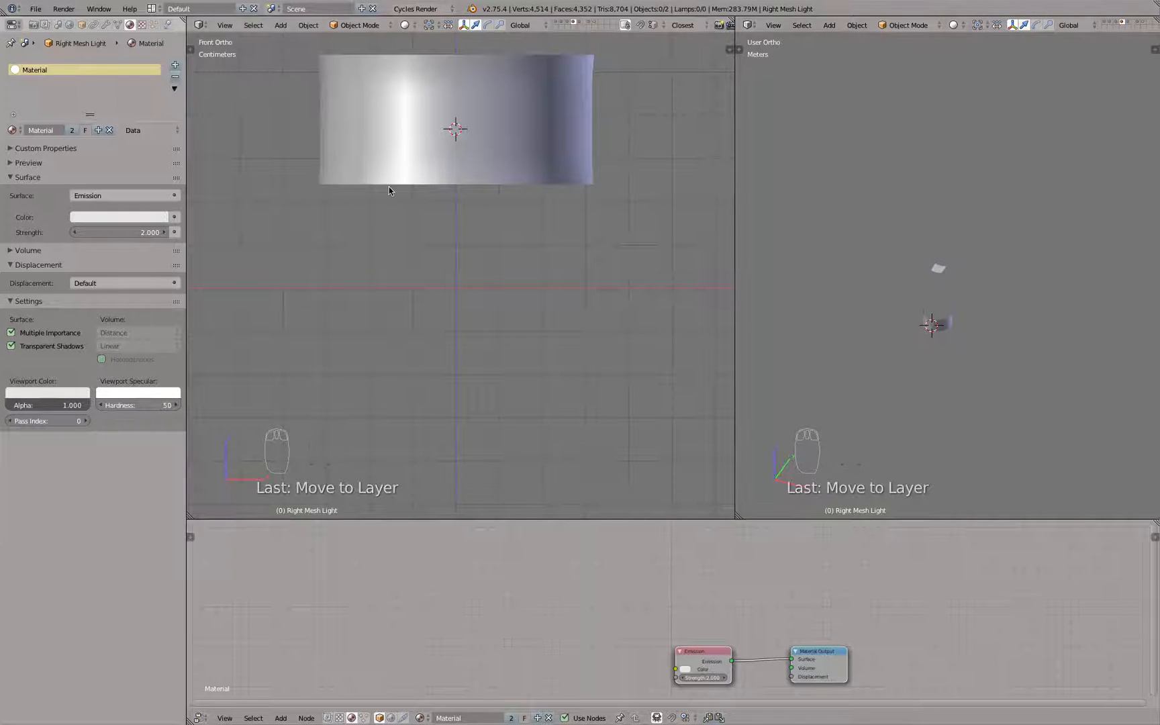
# Step: Rename layer 7 to "Mesh Lights Test 1" in the layer management list
pyautogui.press('t')
pyautogui.click(194, 267)
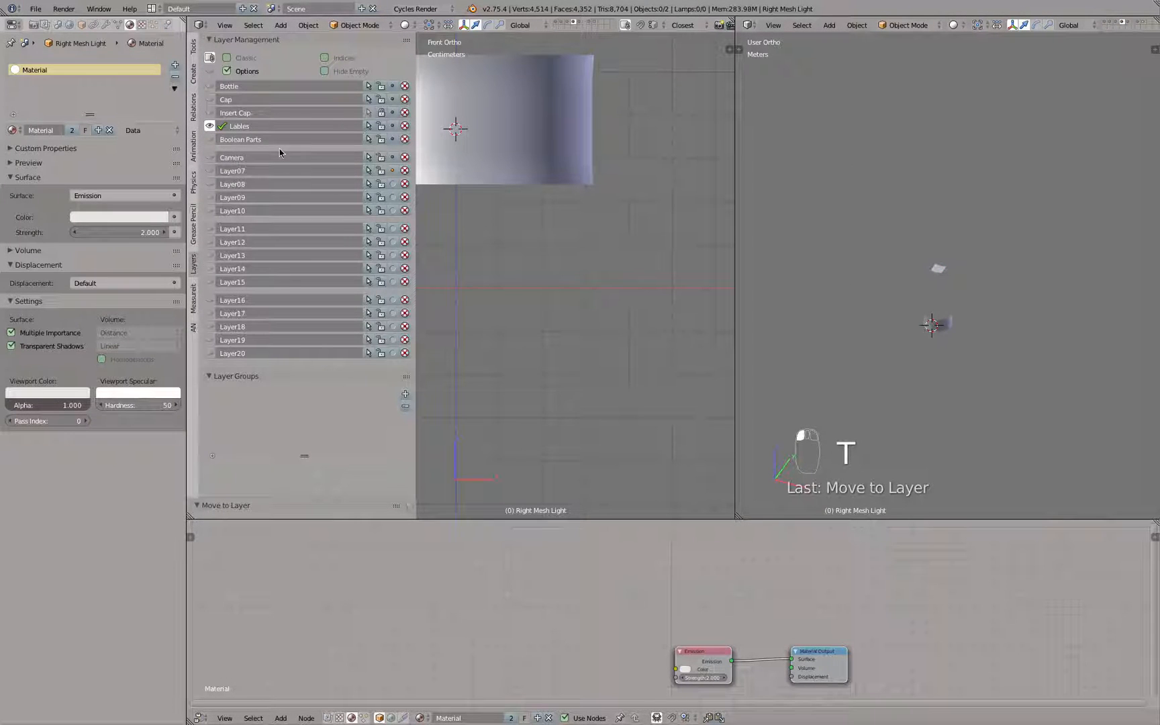
pyautogui.doubleClick(252, 171)
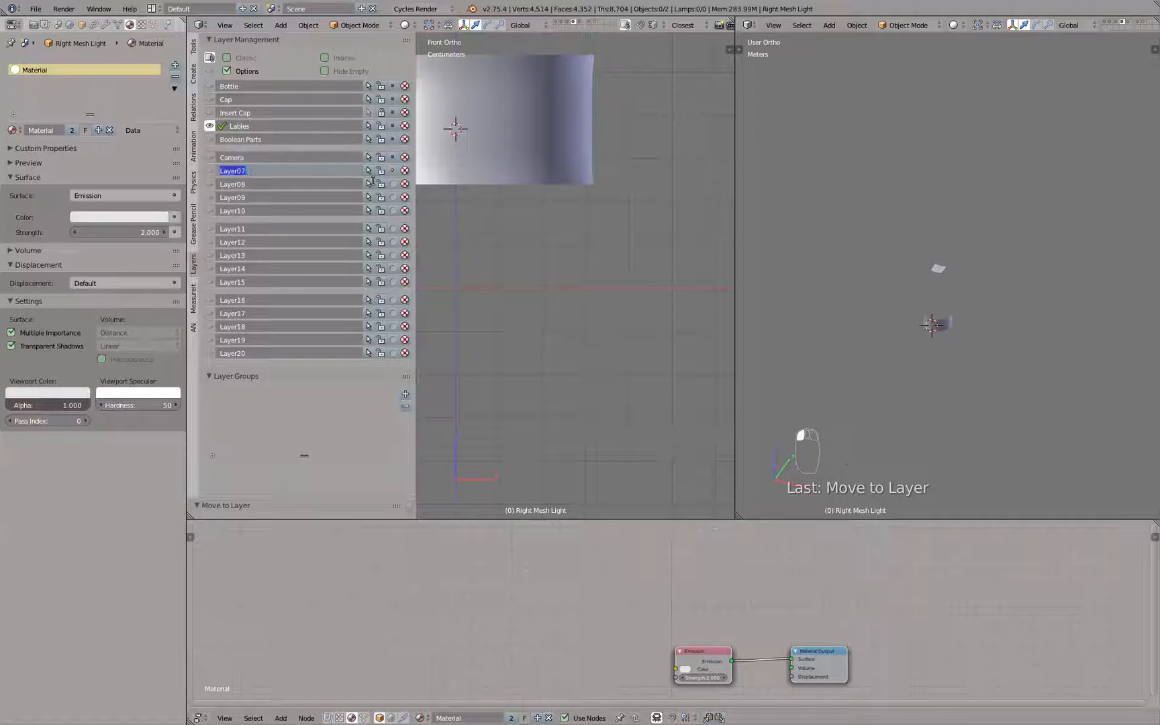
pyautogui.write('Mesh Lights Test 1')
pyautogui.press('Return')
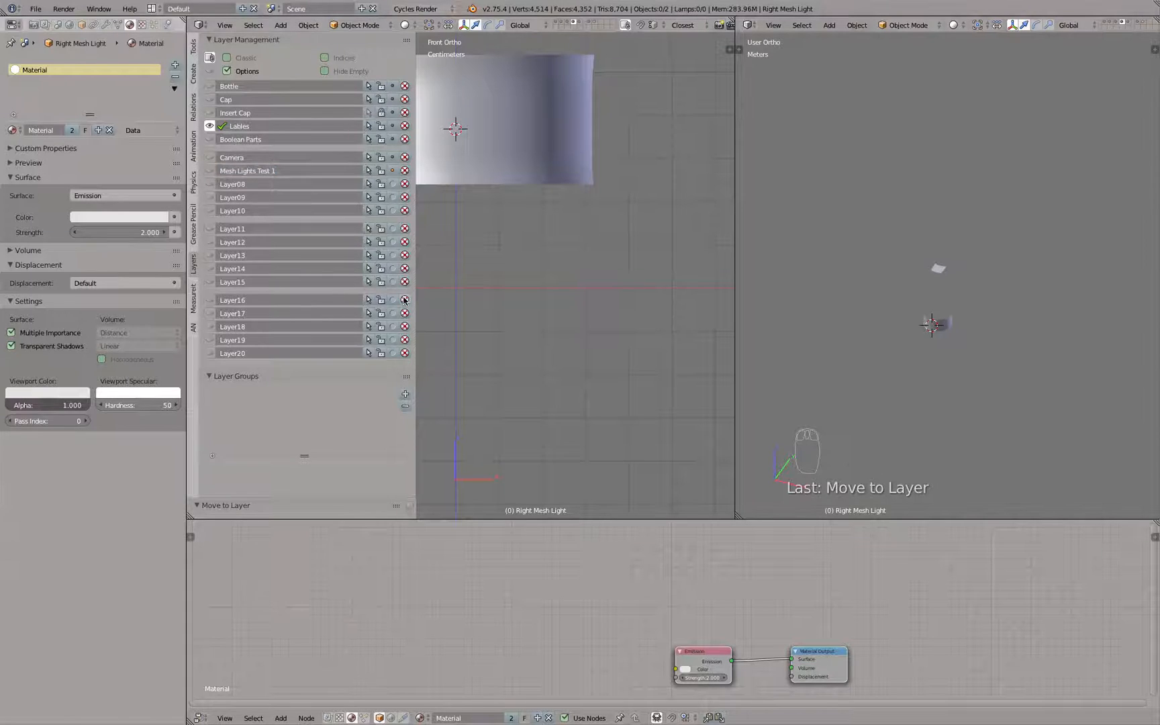
pyautogui.press('t')
# Step: Show the bottle layers together with the Mesh Lights Test 1 layer and preview the render through the camera
pyautogui.press('KP_0')
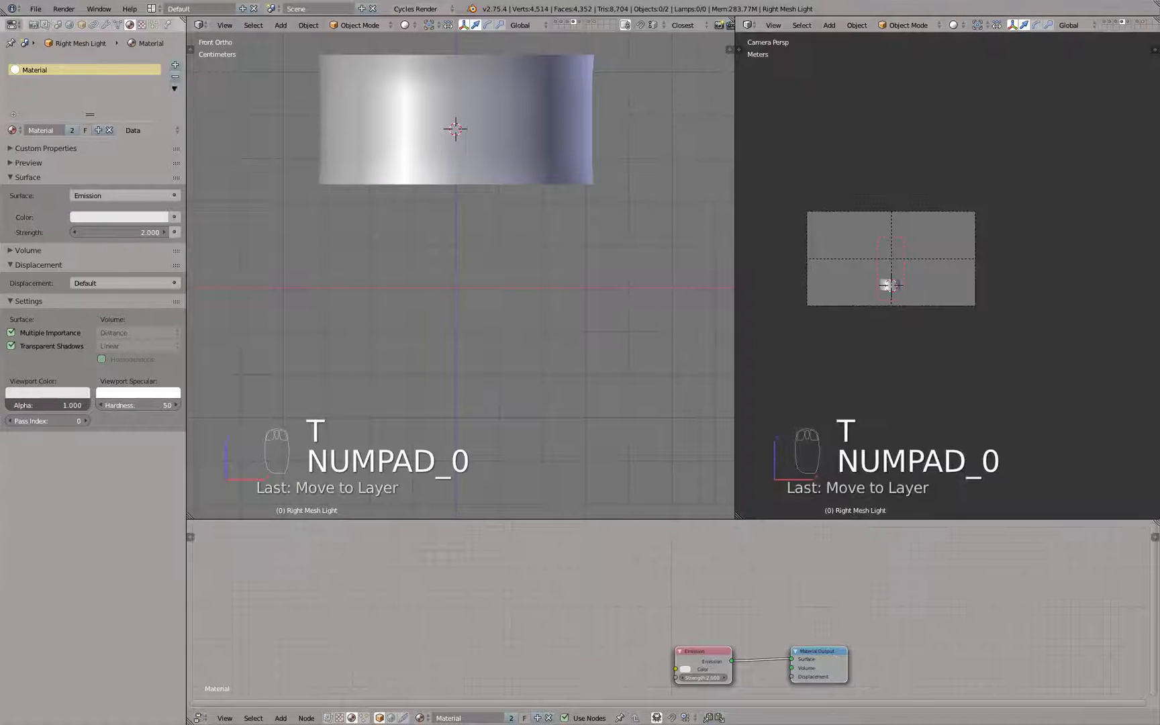
pyautogui.click(1143, 24)
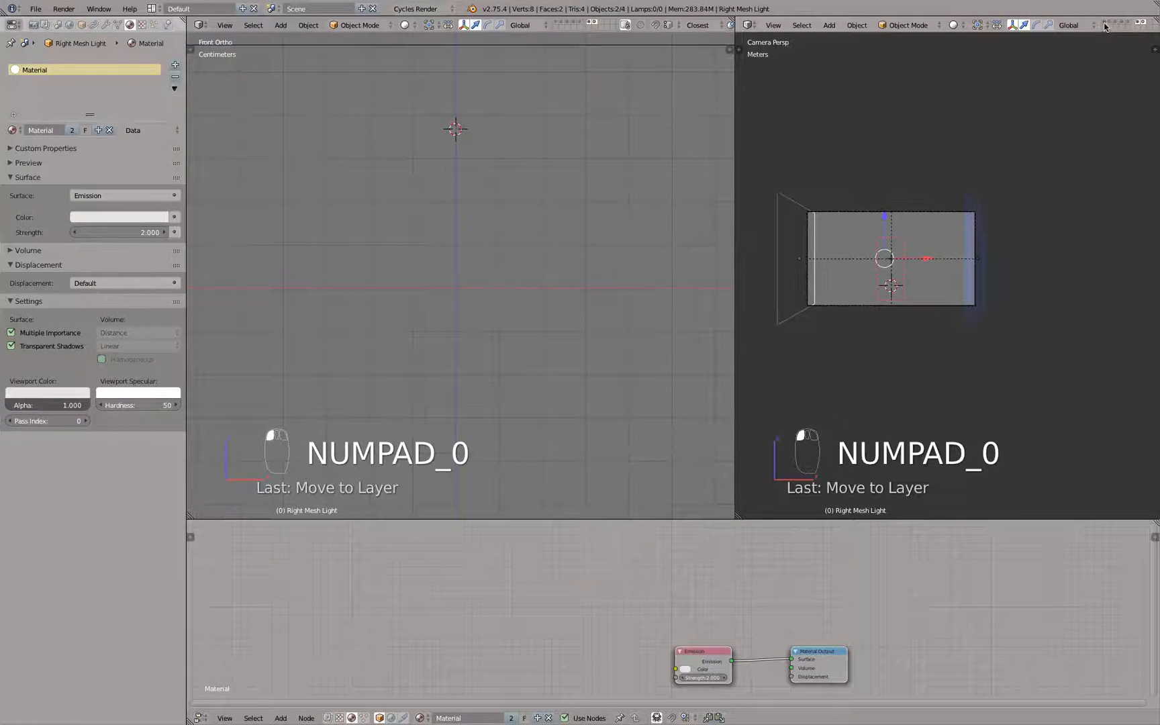
pyautogui.click(1109, 25)
pyautogui.keyDown('shift'); pyautogui.click(1108, 23); pyautogui.keyUp('shift')
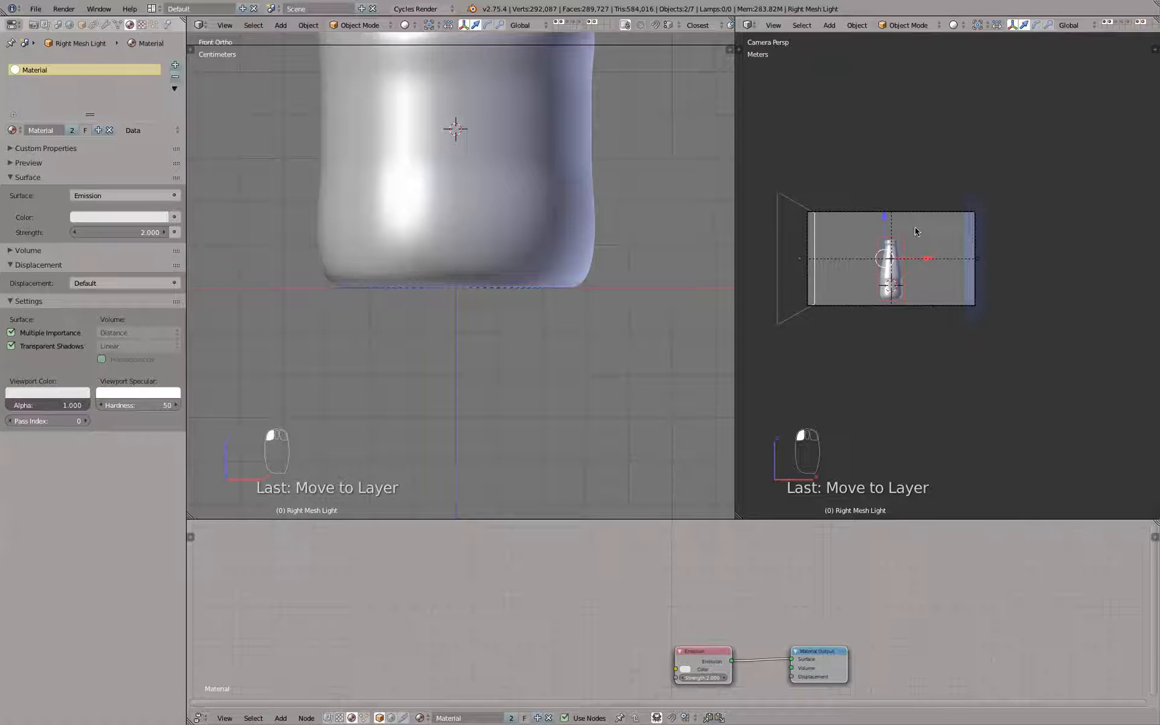
pyautogui.hotkey('shift', 'z')
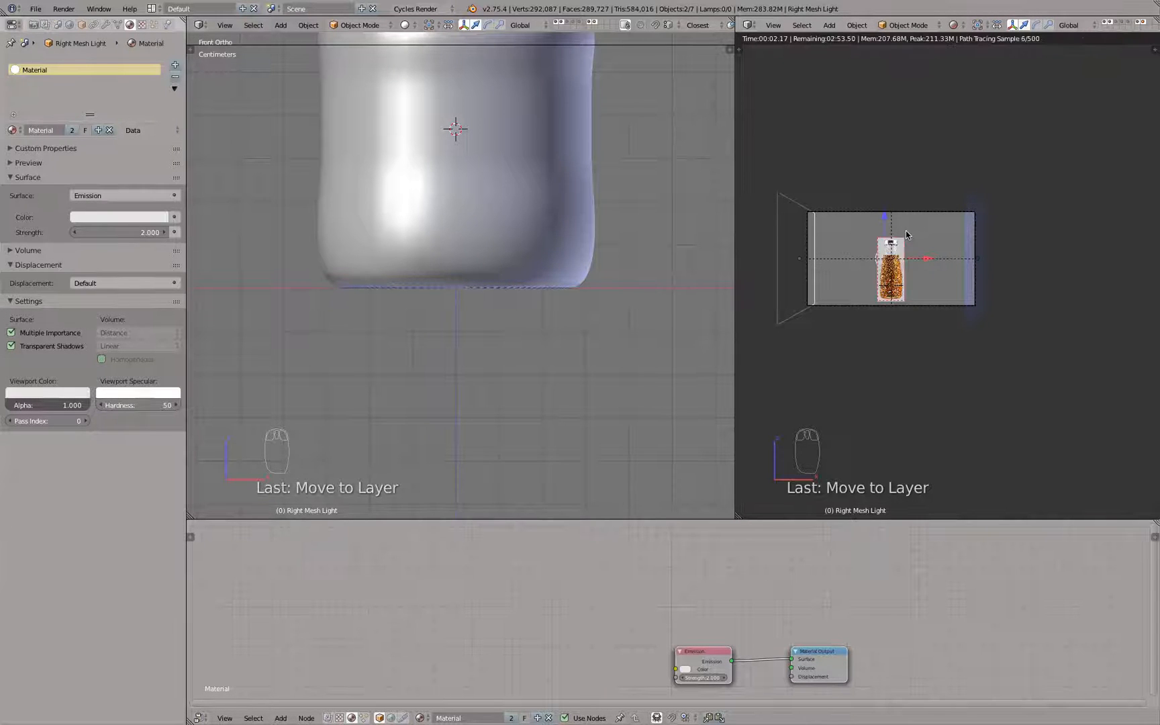
pyautogui.scroll(3, 906, 230)
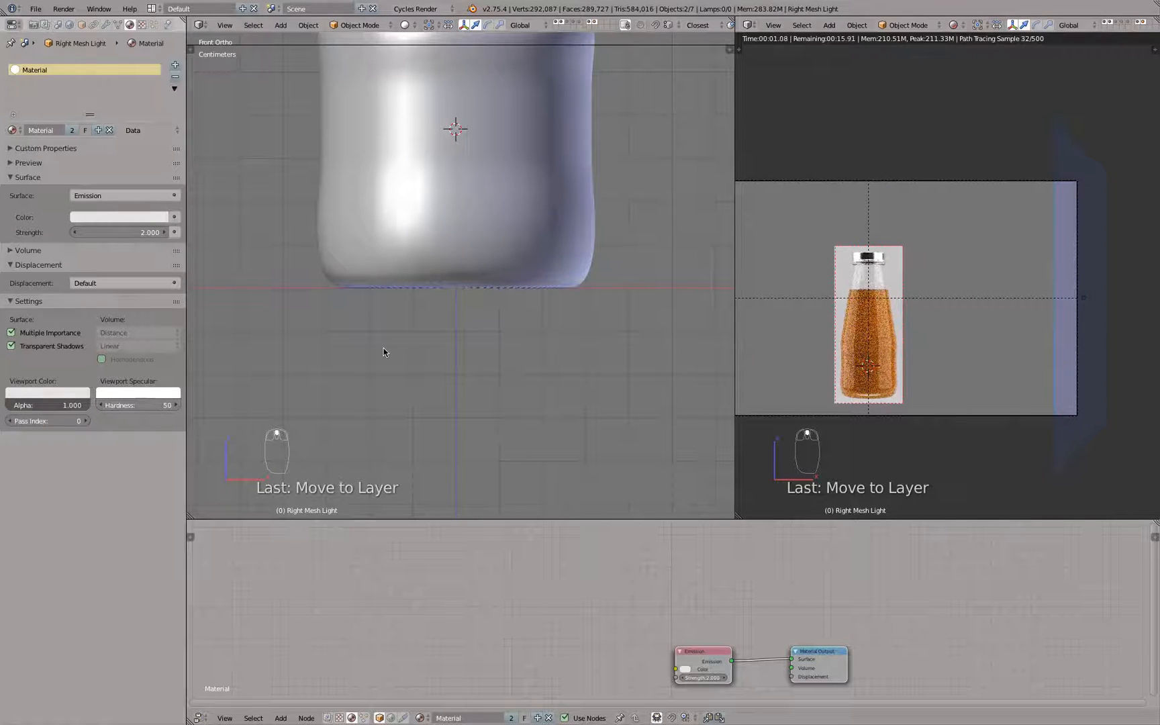
# Step: Duplicate the right mesh light in place, move the copy to the next empty layer, and show that layer instead of Mesh Lights Test 1
pyautogui.press('KP_7')
pyautogui.scroll(-5, 448, 270)
pyautogui.scroll(-5, 448, 270)
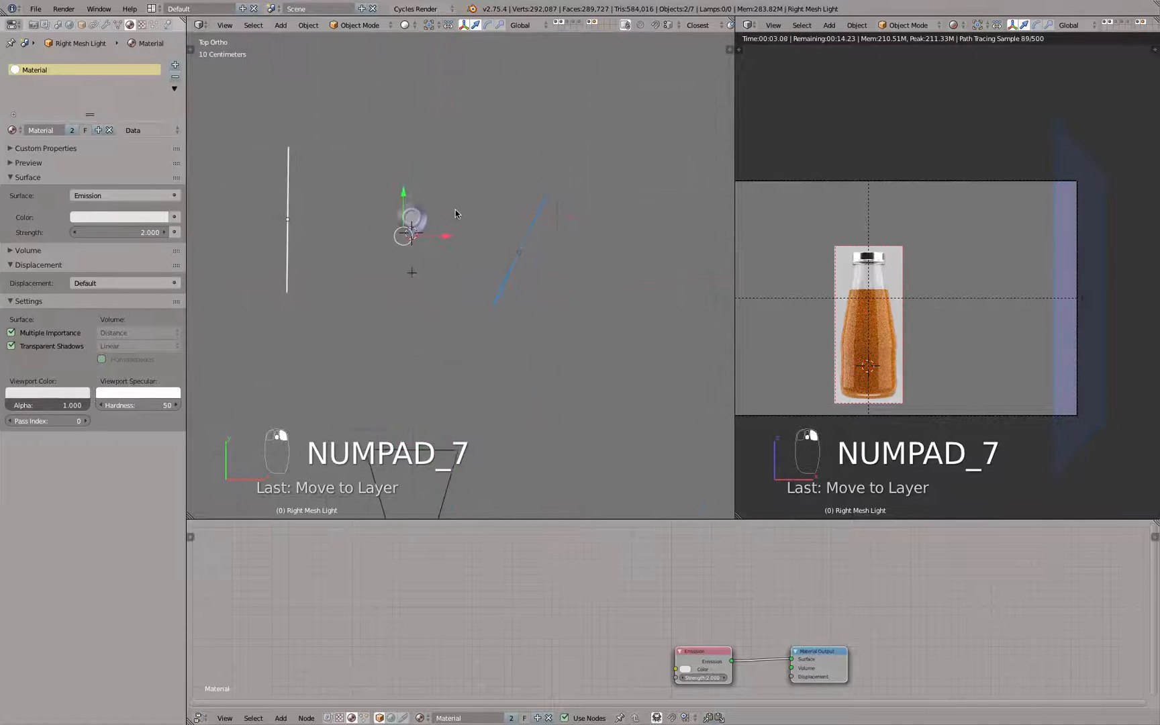
pyautogui.click(487, 243)
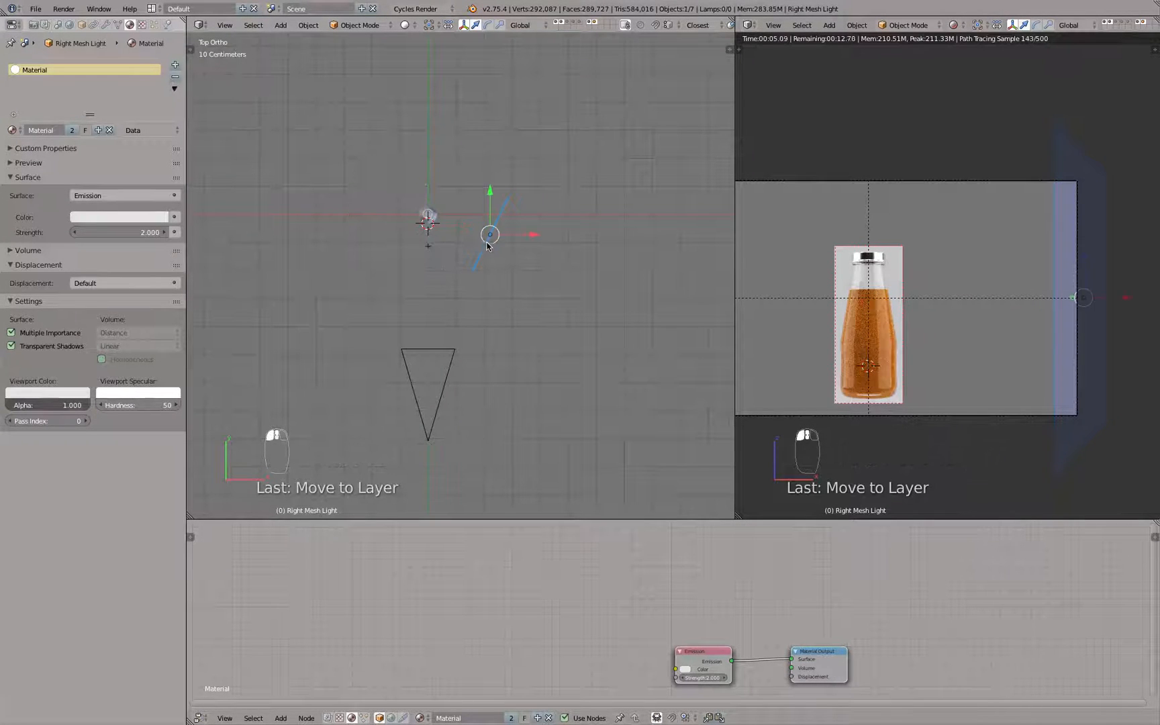
pyautogui.hotkey('shift', 'd')
pyautogui.rightClick(554, 253)
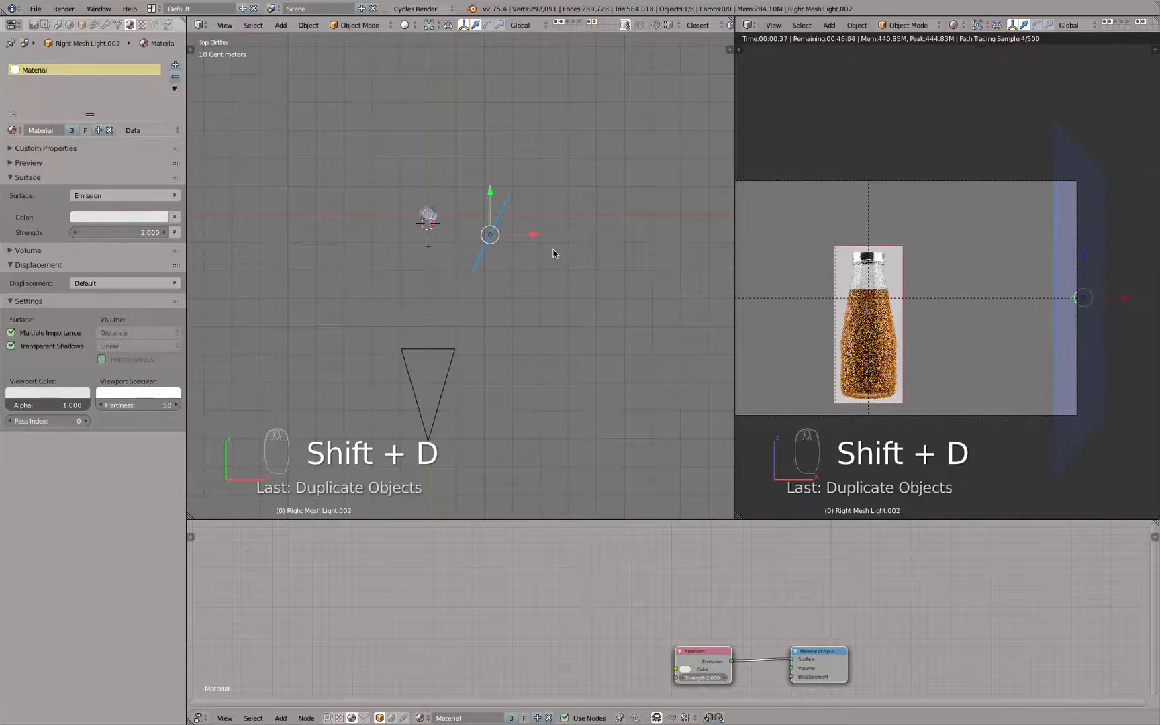
pyautogui.press('m')
pyautogui.click(713, 271)
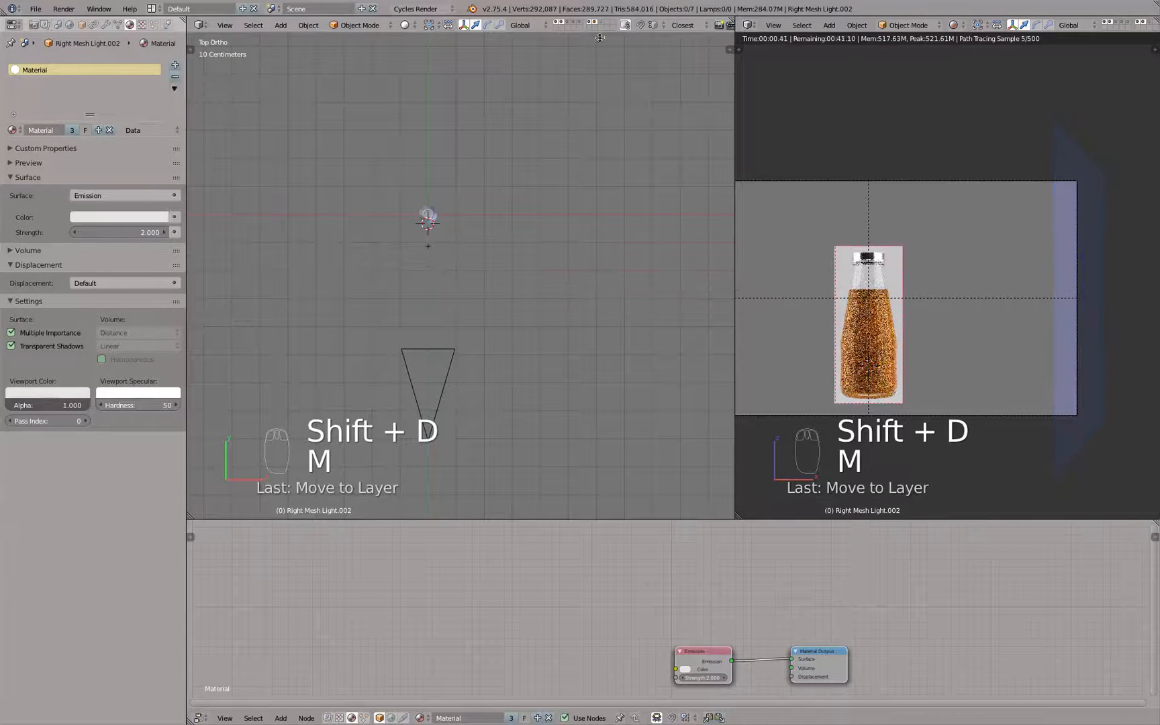
pyautogui.keyDown('shift'); pyautogui.click(601, 25); pyautogui.keyUp('shift')
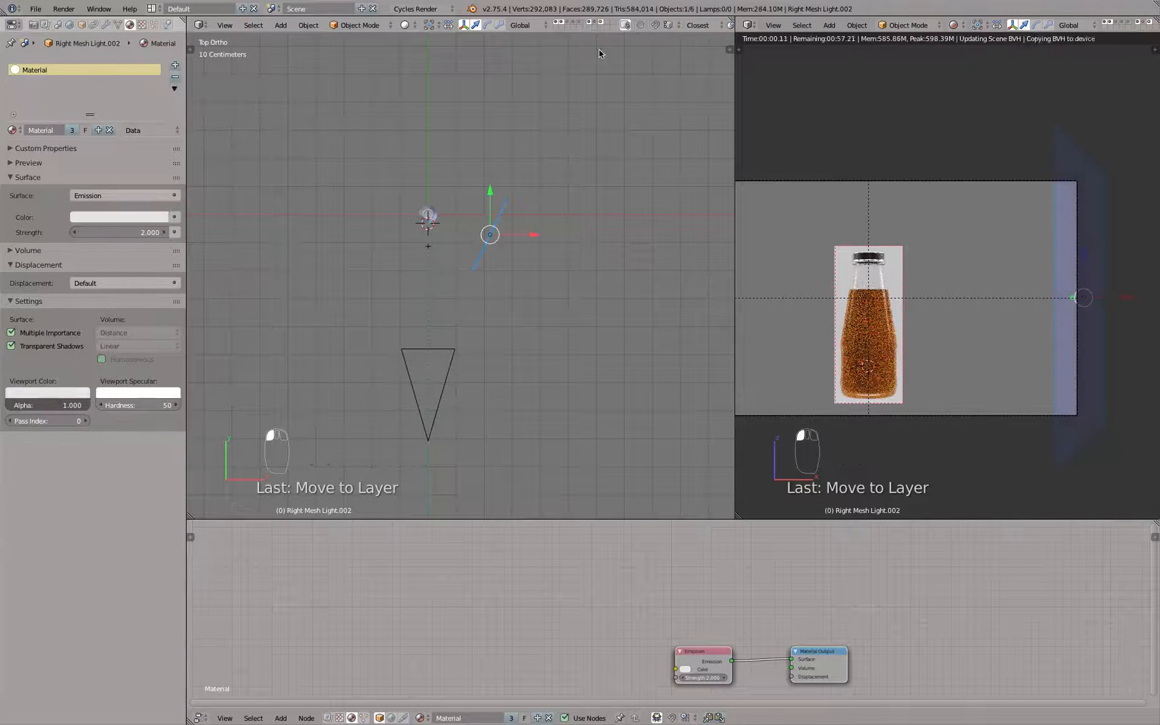
# Step: Set the 3D cursor's Y location to 0 so it is centred on the bottle
pyautogui.scroll(4, 421, 203)
pyautogui.scroll(1, 417, 195)
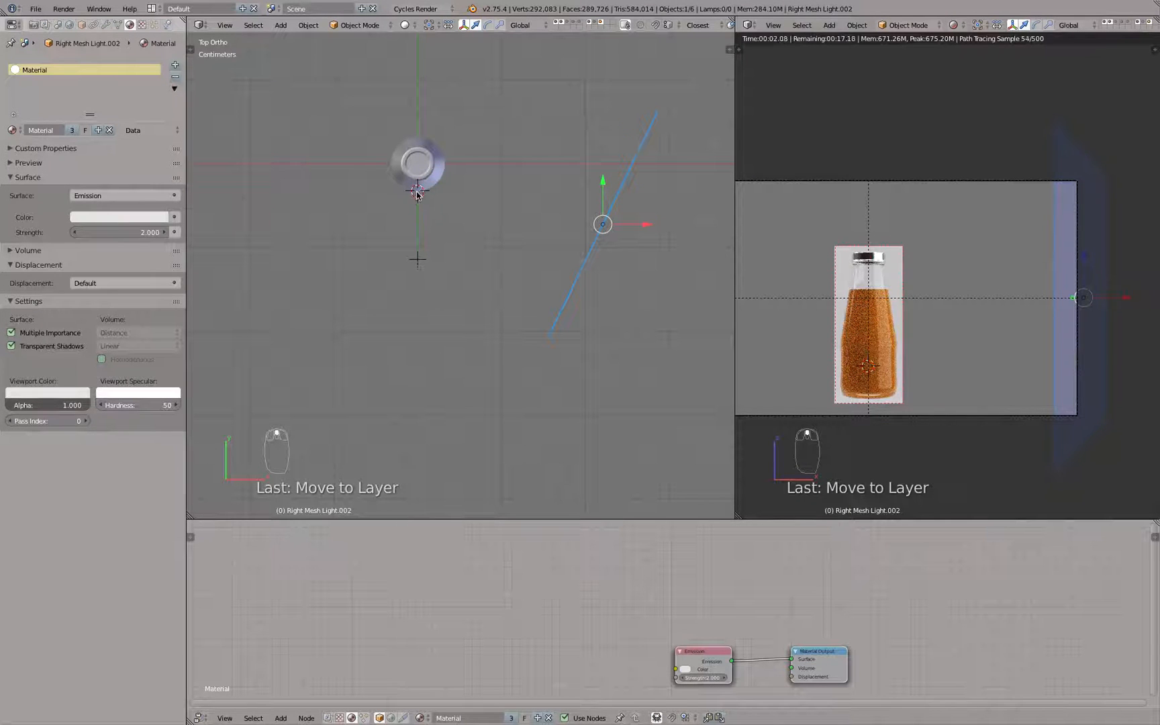
pyautogui.press('n')
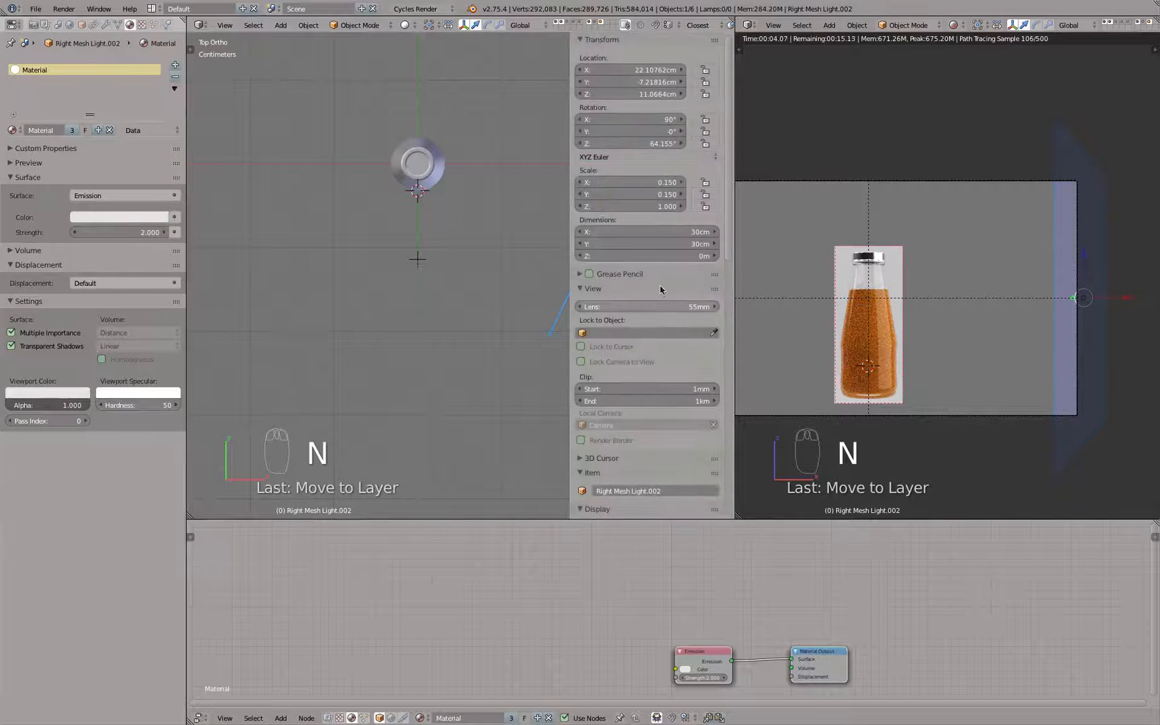
pyautogui.scroll(-6, 655, 268)
pyautogui.scroll(-5, 656, 275)
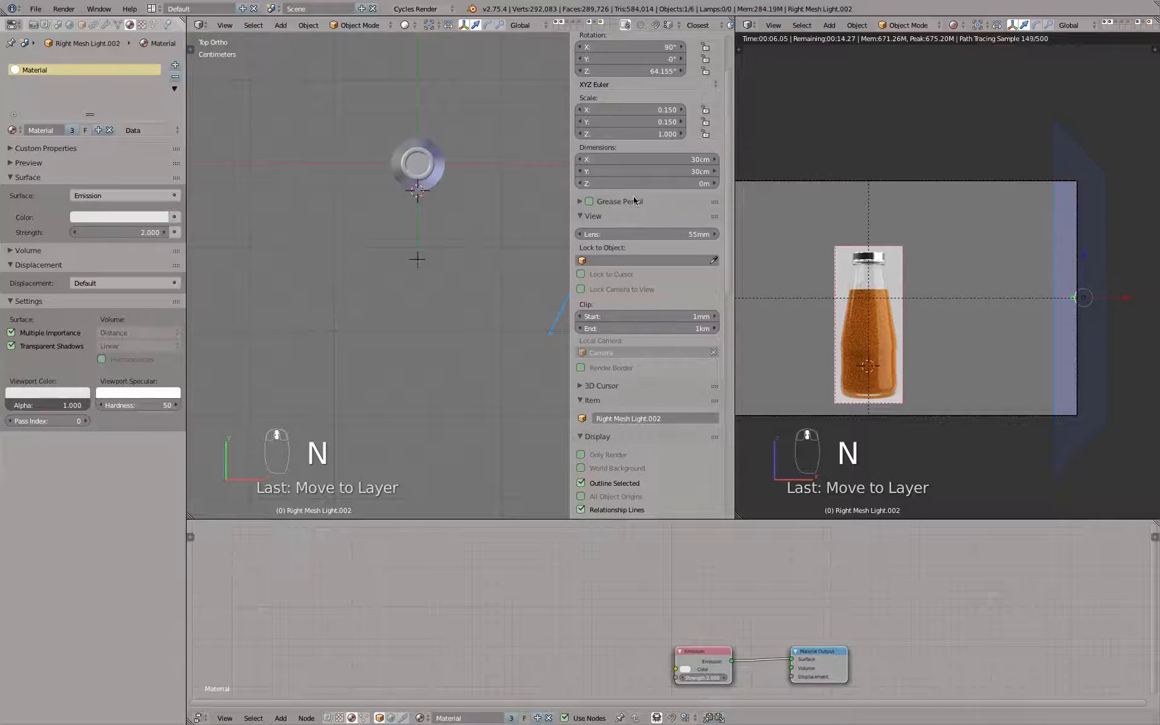
pyautogui.scroll(-1, 653, 232)
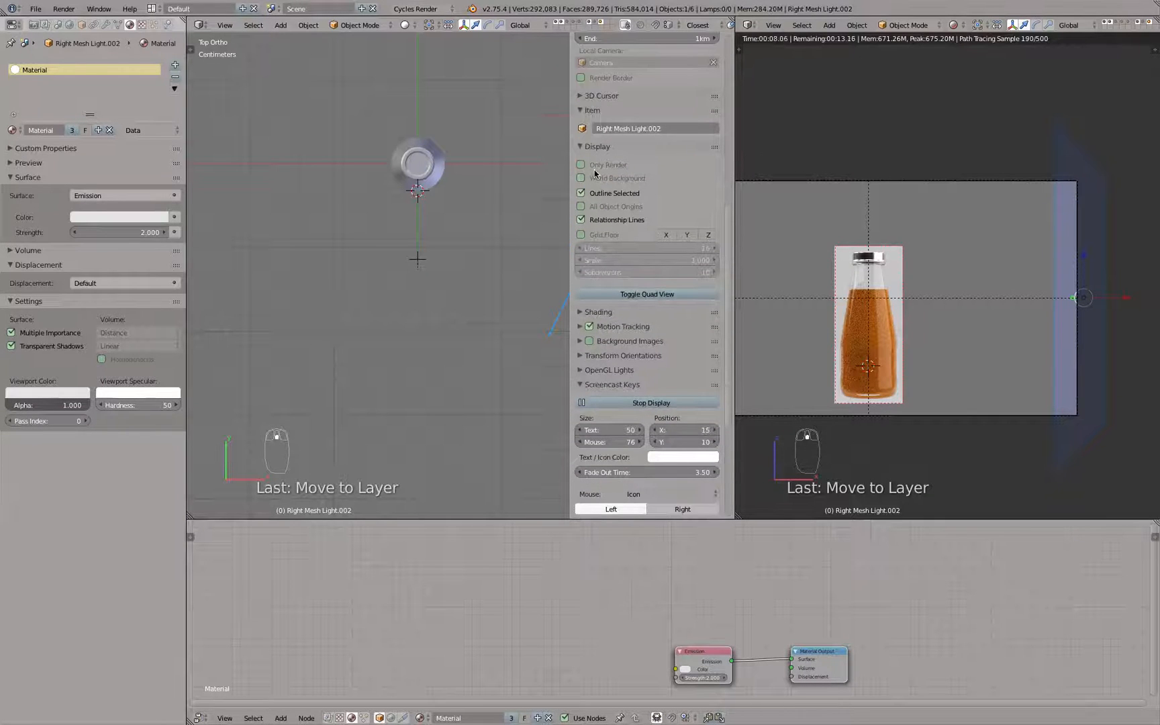
pyautogui.scroll(2, 594, 173)
pyautogui.click(577, 144)
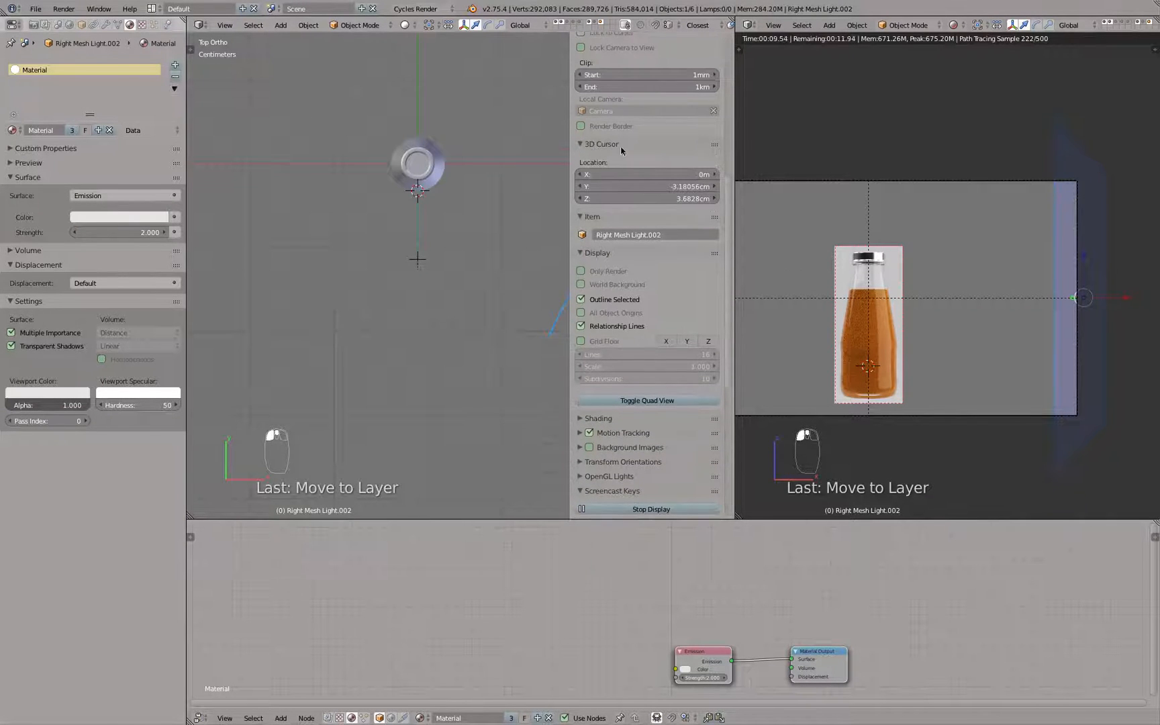
pyautogui.click(616, 184)
pyautogui.write('0')
pyautogui.press('Return')
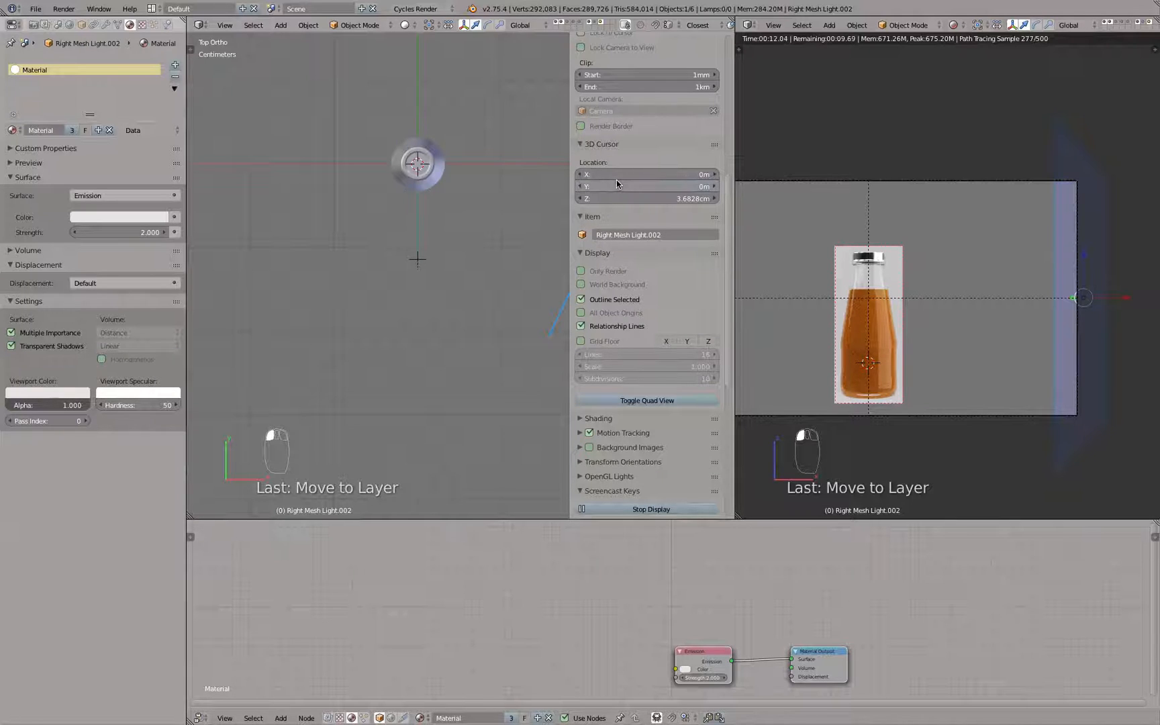
pyautogui.press('n')
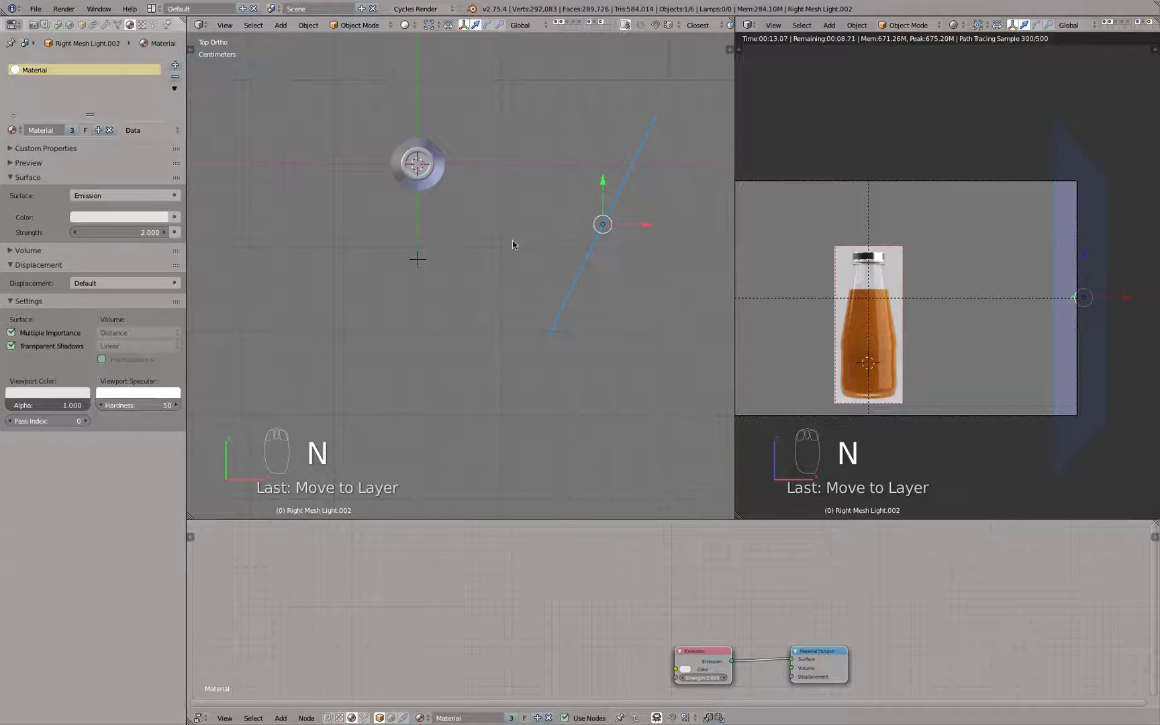
# Step: Use the 3D cursor as the pivot point and duplicate the right mesh light
pyautogui.click(430, 25)
pyautogui.click(454, 54)
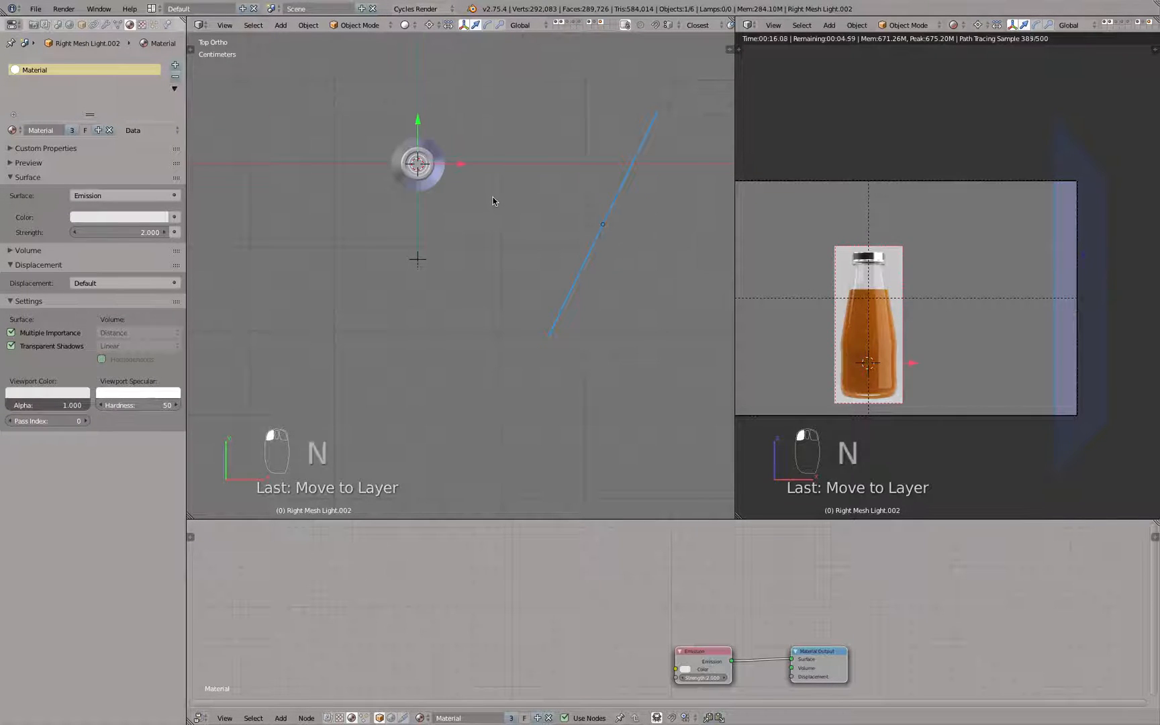
pyautogui.hotkey('shift', 'd')
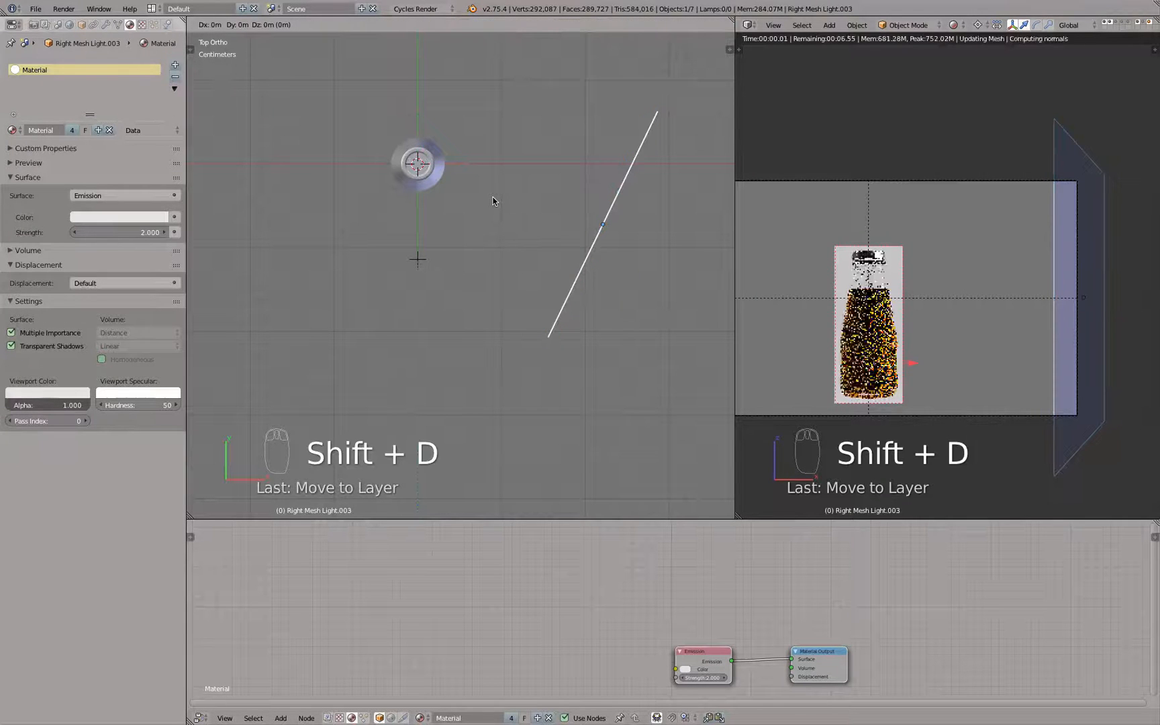
pyautogui.hotkey('ctrl', 'm')
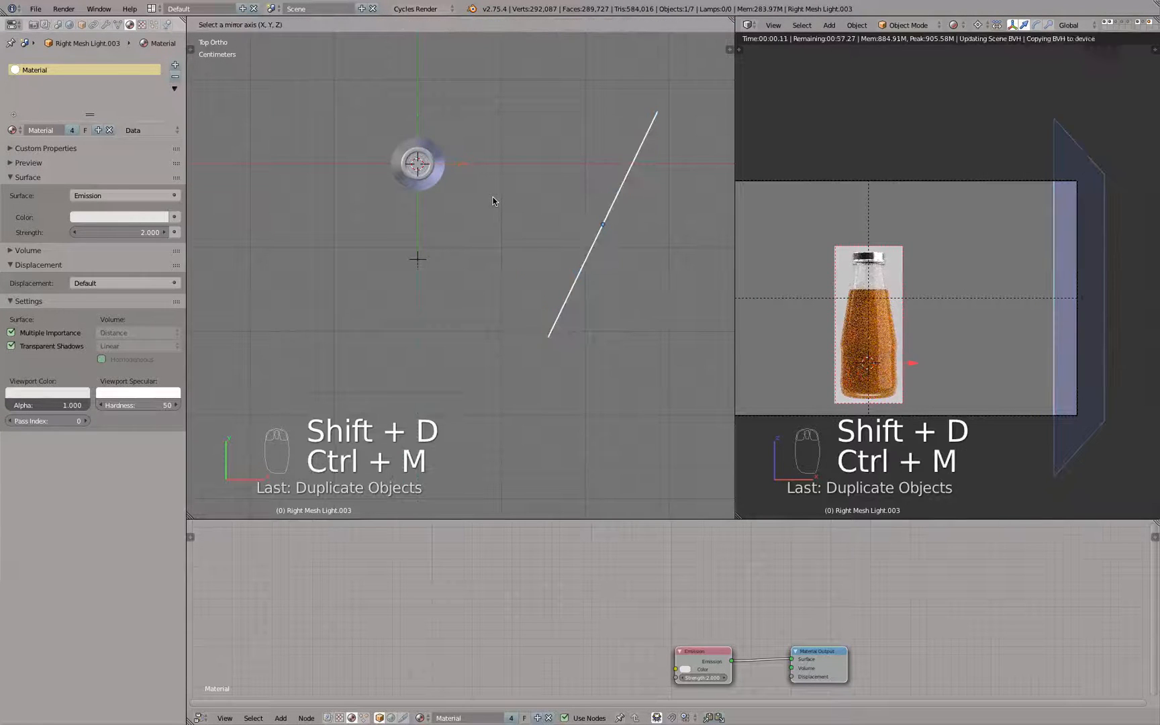
pyautogui.press('x')
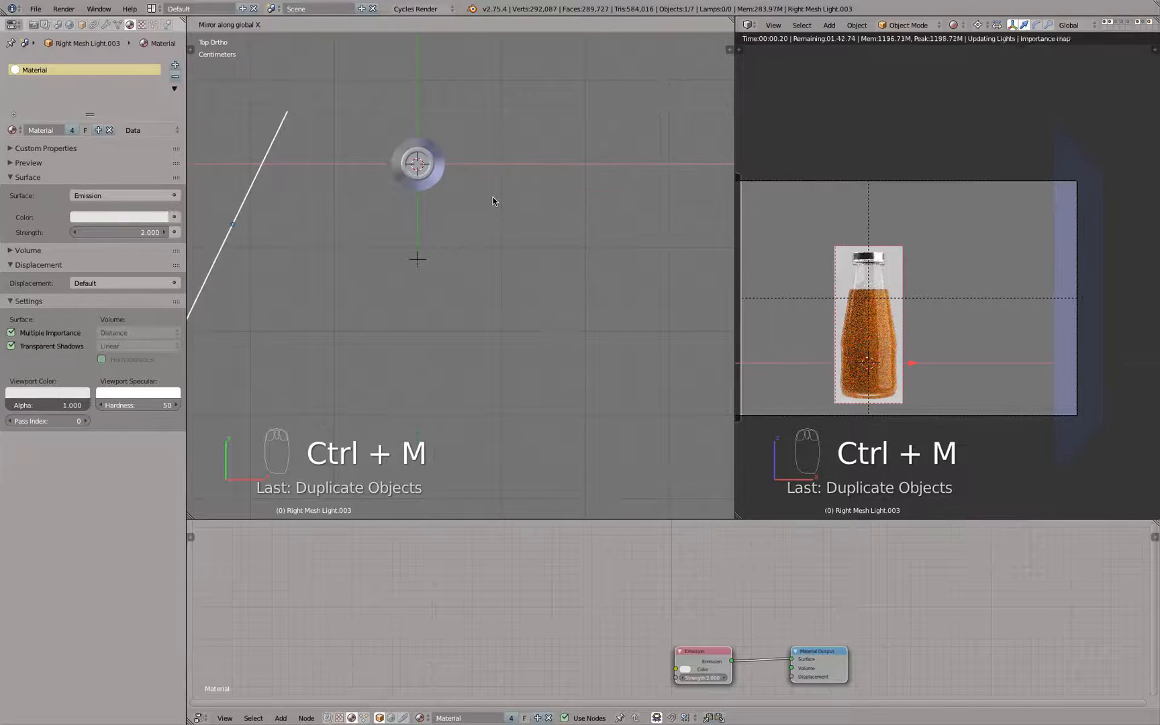
pyautogui.press('z')
pyautogui.press('z')
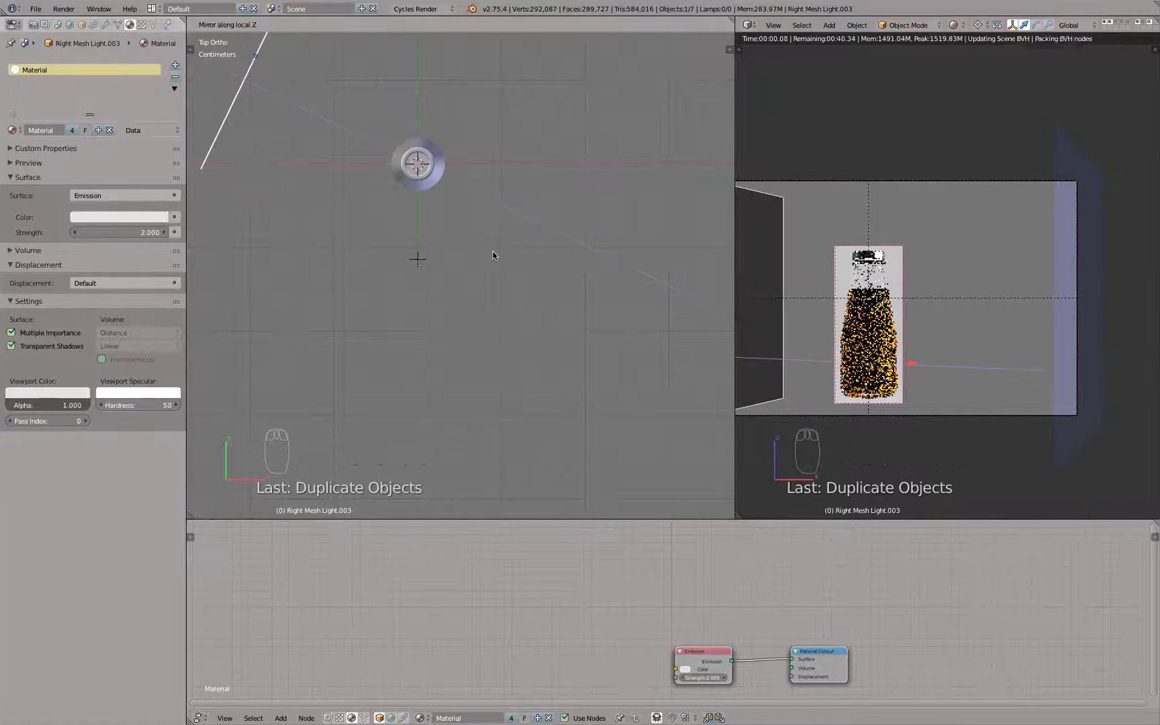
pyautogui.rightClick(488, 253)
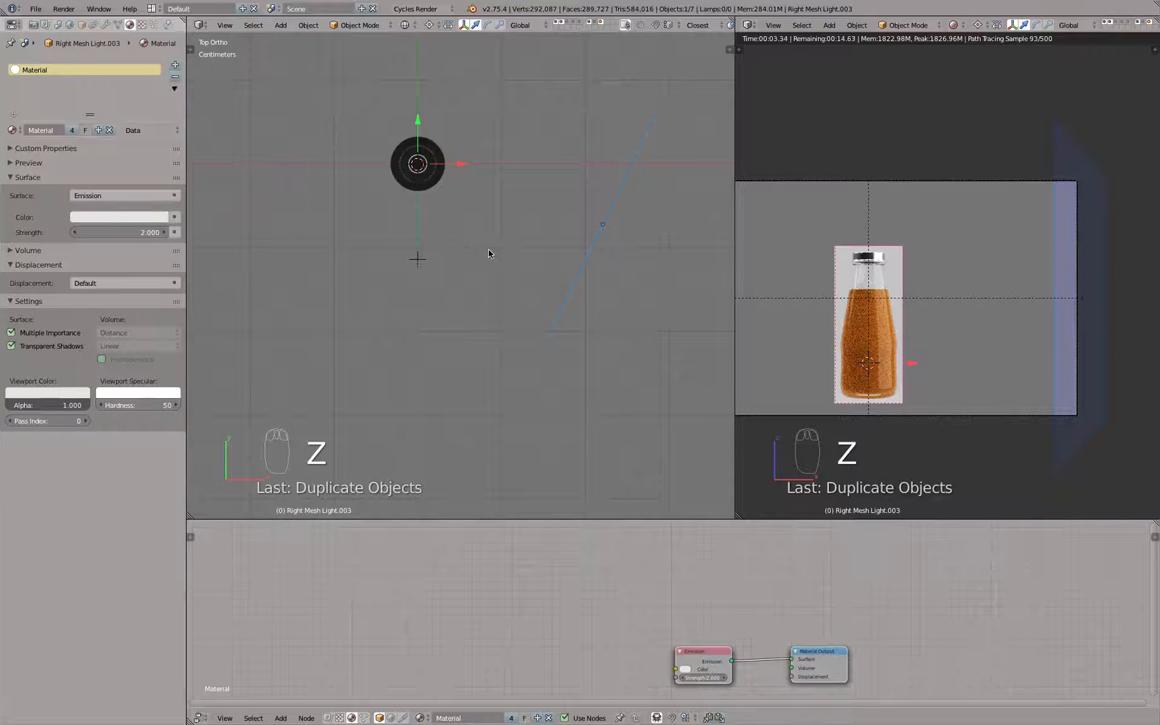
# Step: Mirror the duplicated mesh light along global X to the opposite side of the bottle
pyautogui.hotkey('ctrl', 'm')
pyautogui.click(488, 252)
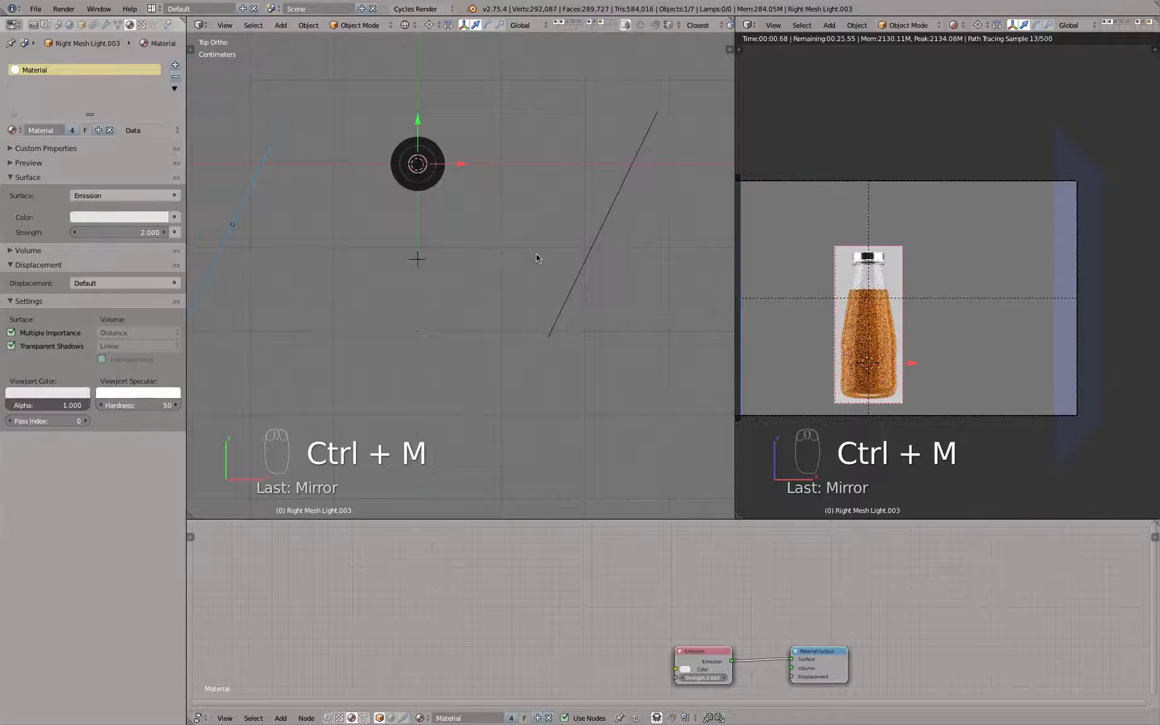
# Step: Set the right mesh light's Z rotation to 65°
pyautogui.click(587, 262)
pyautogui.press('n')
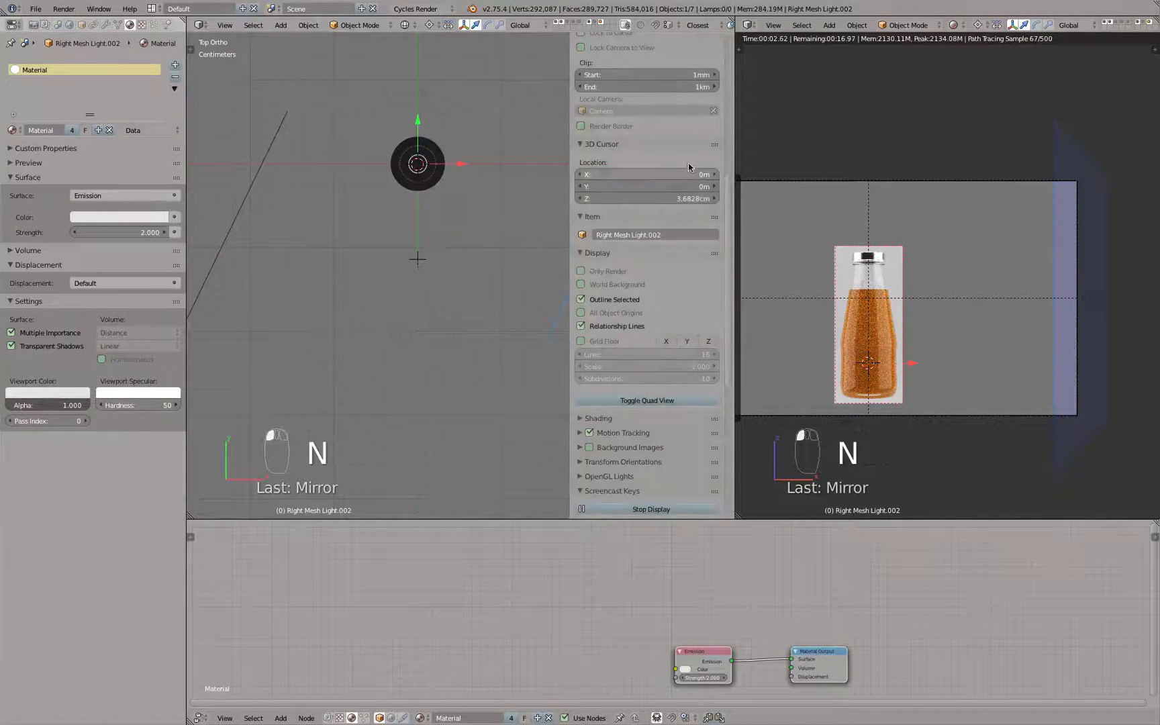
pyautogui.scroll(-6, 675, 116)
pyautogui.scroll(2, 675, 116)
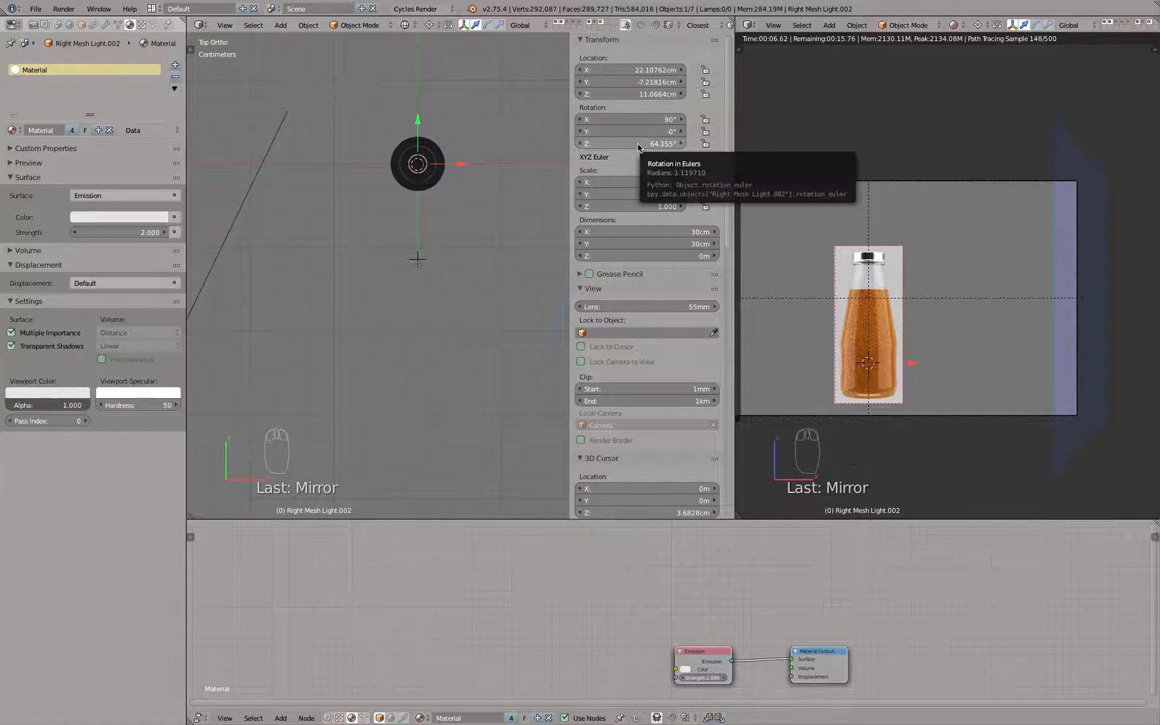
pyautogui.click(661, 143)
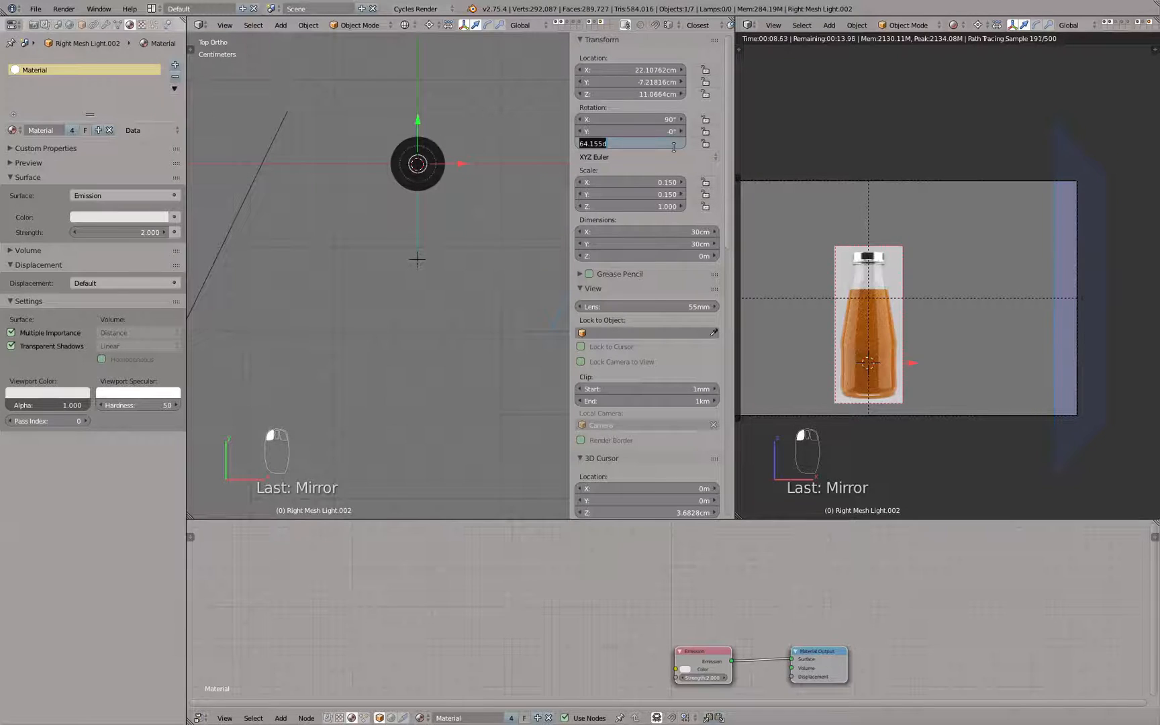
pyautogui.write('65')
pyautogui.press('Return')
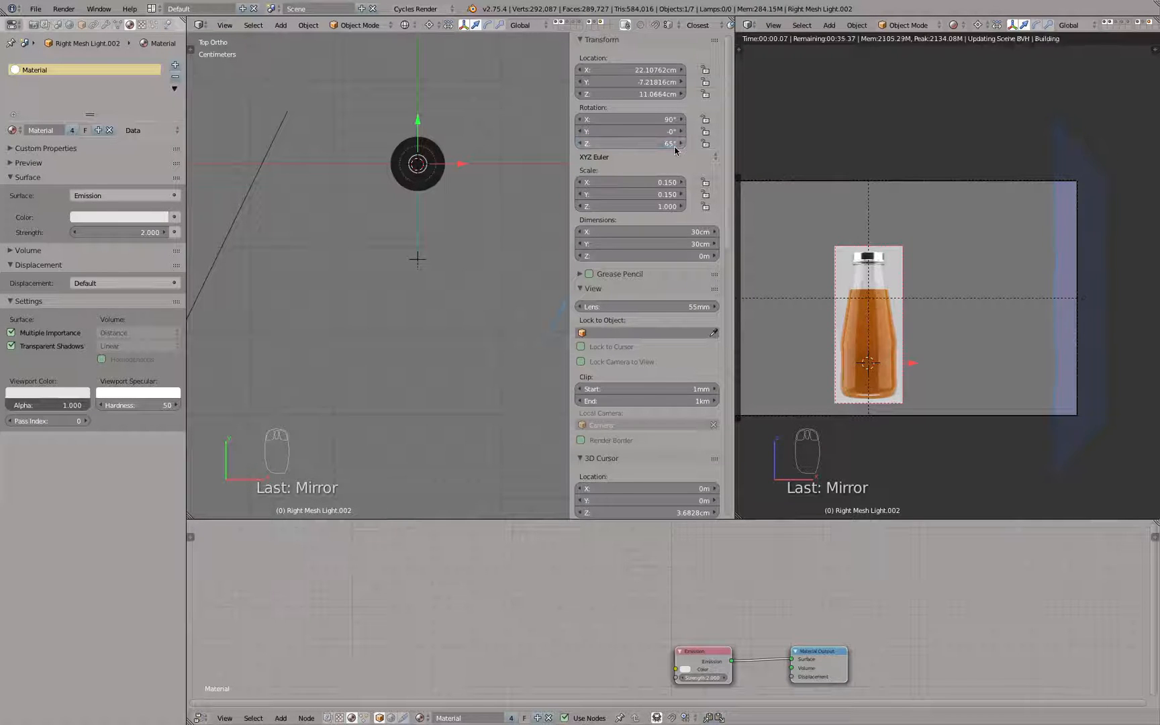
# Step: Set the mirrored left mesh light's Z rotation to -65°
pyautogui.click(457, 172)
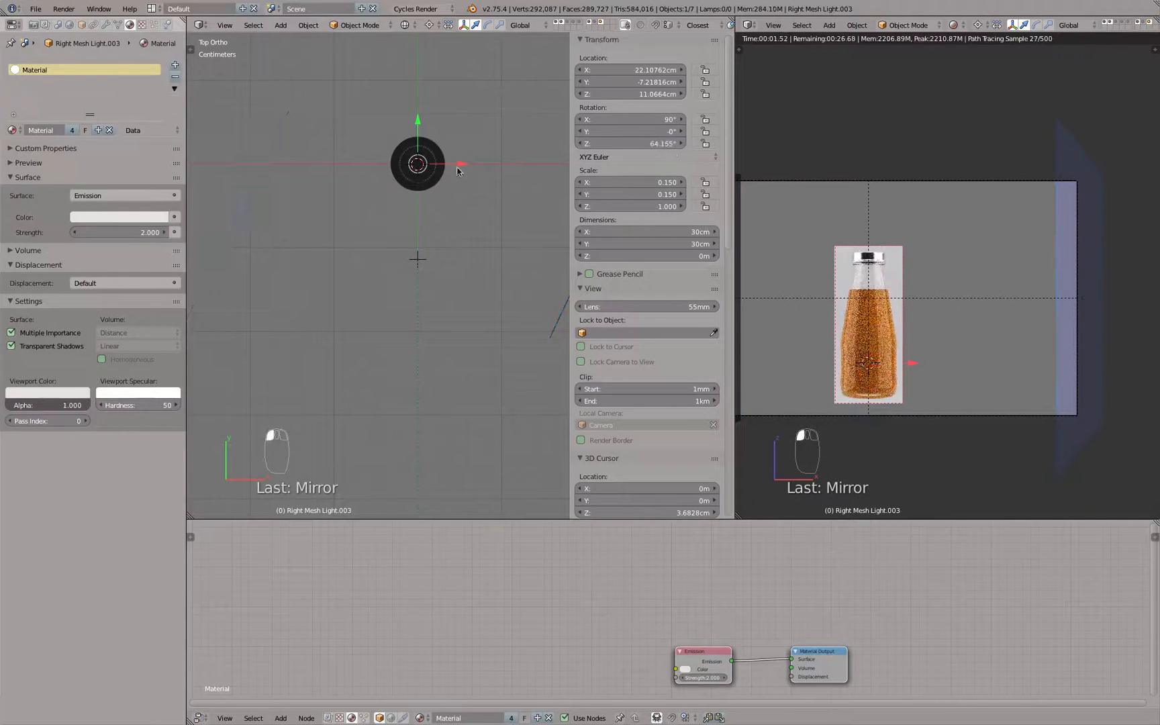
pyautogui.click(640, 143)
pyautogui.write('-65')
pyautogui.press('Return')
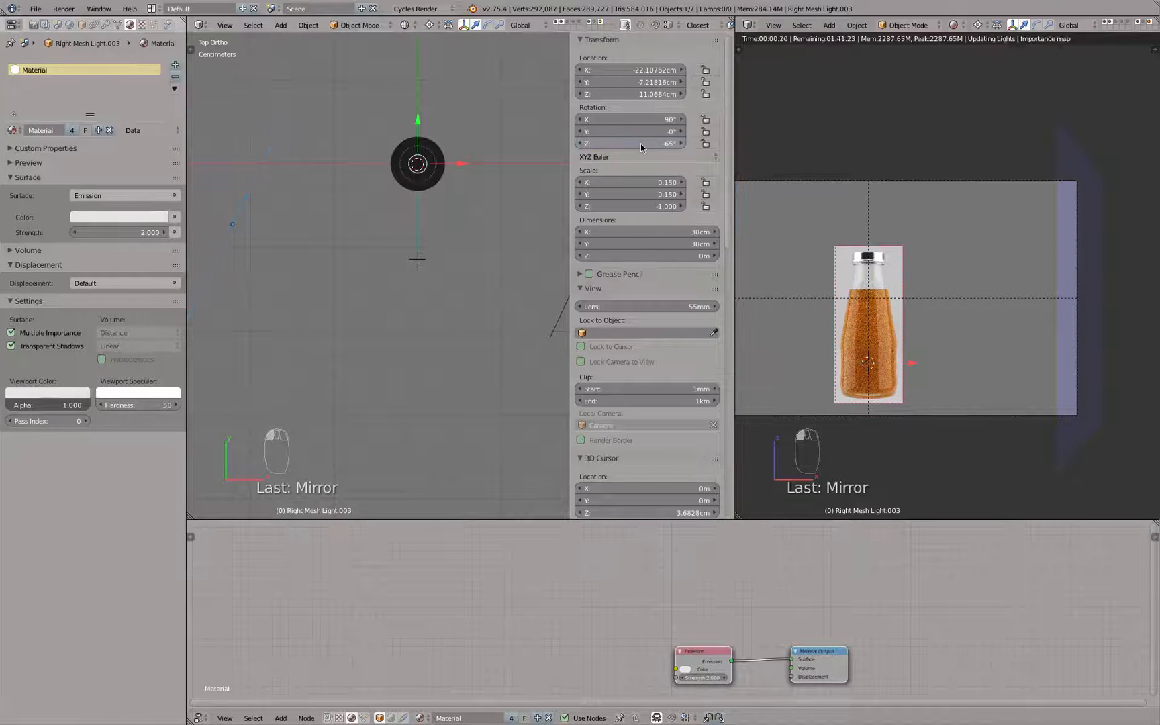
pyautogui.press('n')
pyautogui.scroll(2, 858, 303)
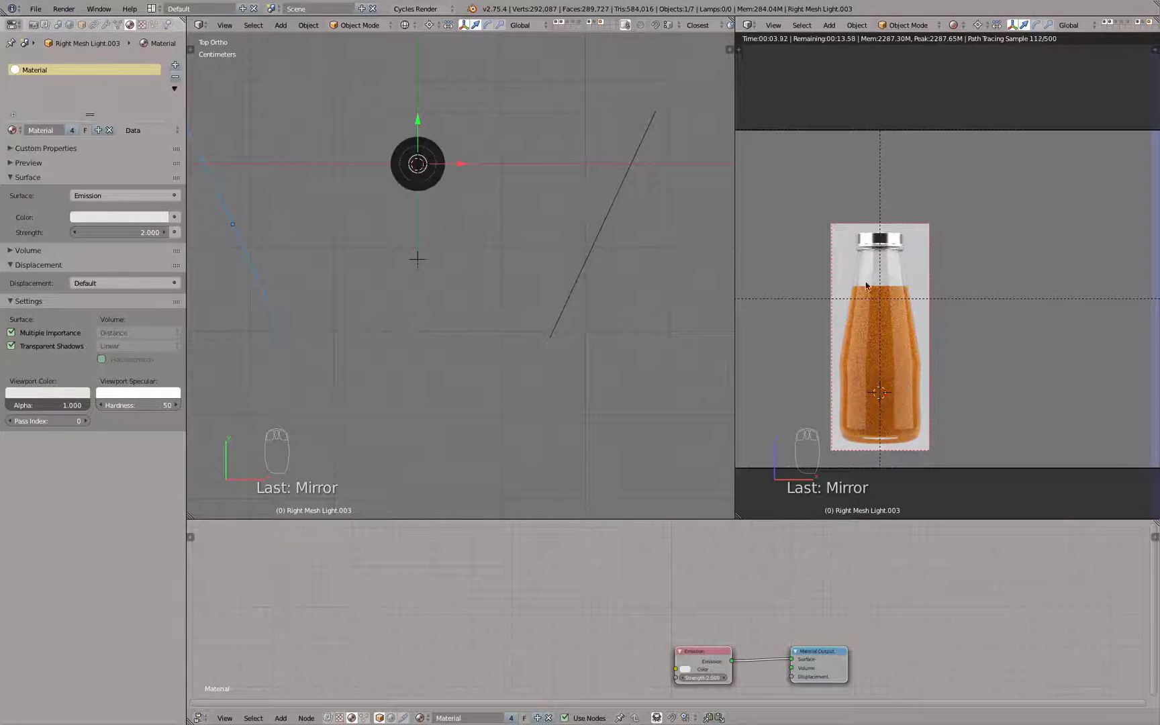
# Step: Duplicate the left mesh light and place the copy behind the bottle, roughly centred on it
pyautogui.scroll(-3, 392, 292)
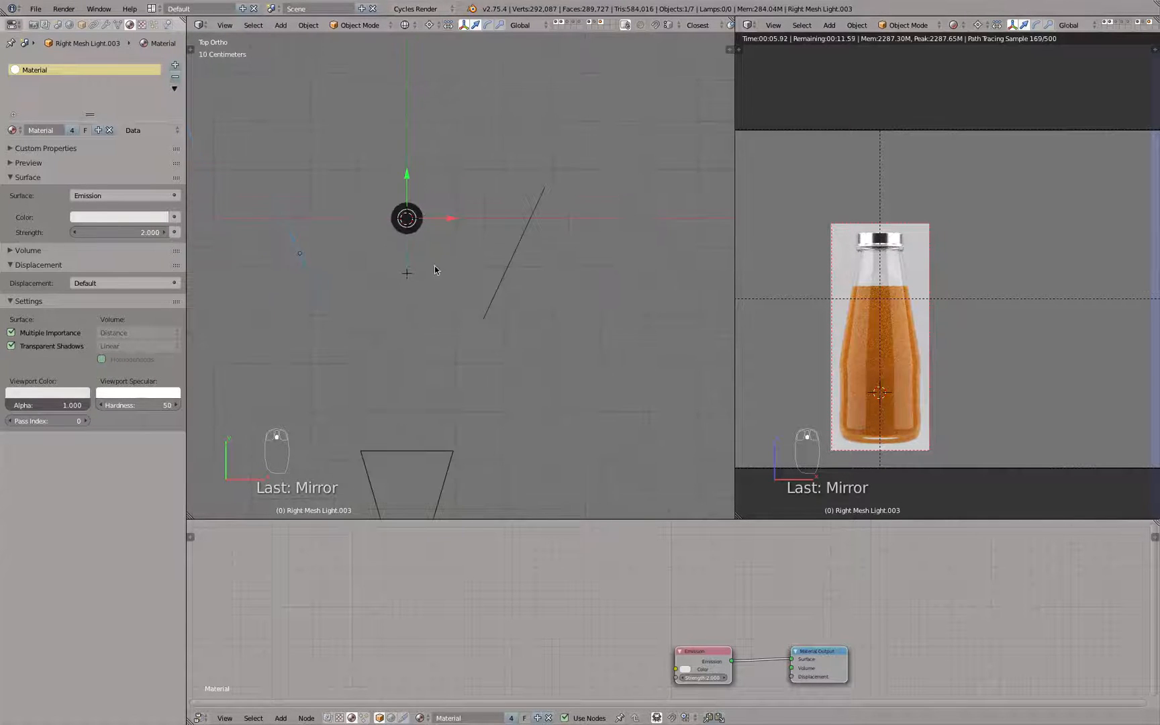
pyautogui.hotkey('shift', 'd')
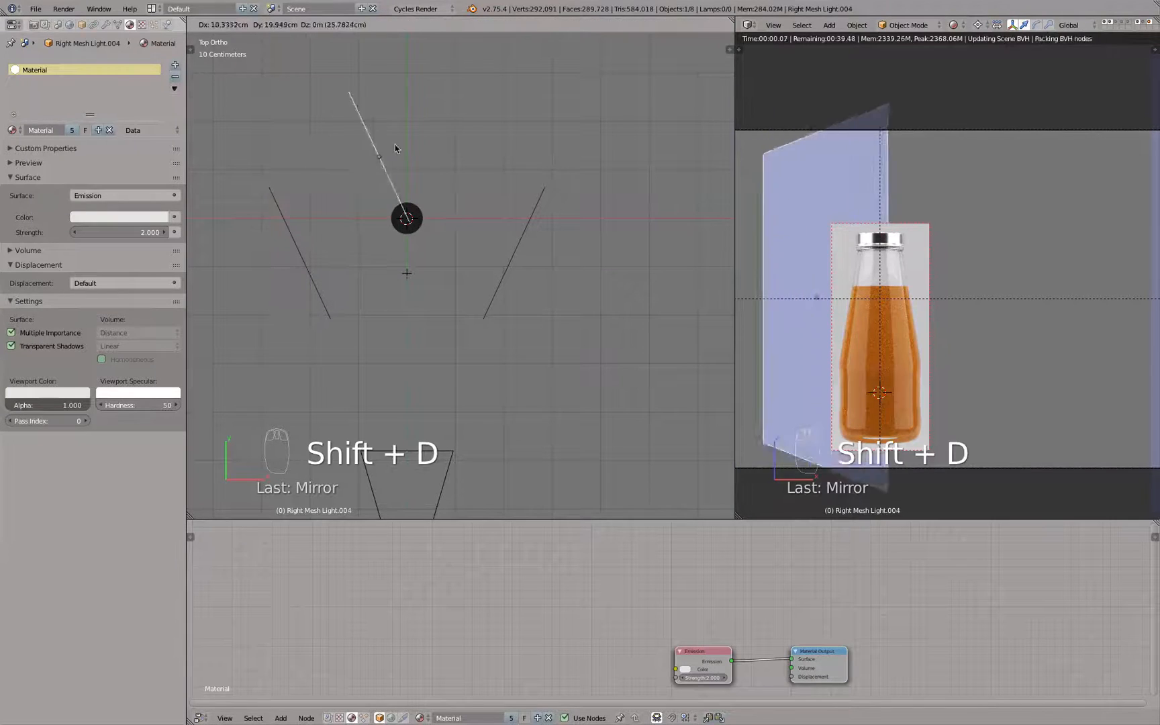
pyautogui.click(415, 118)
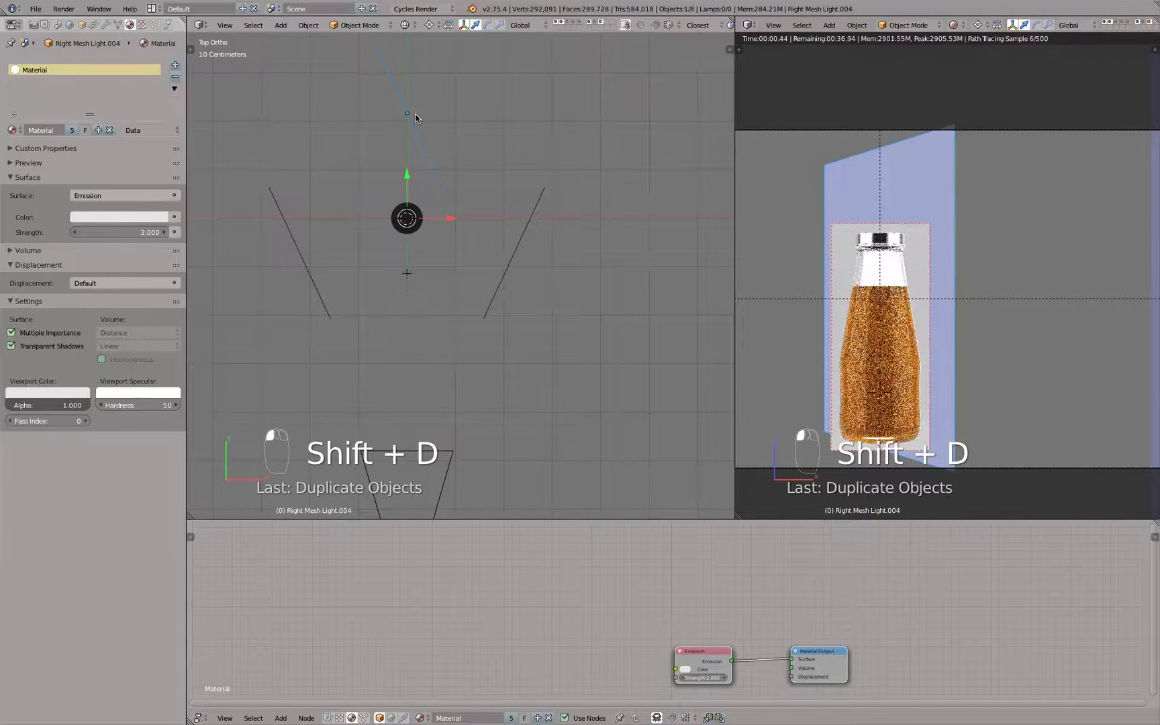
# Step: Set the rear mesh light's Z rotation to 0° so that it faces the bottle squarely
pyautogui.press('n')
pyautogui.click(639, 144)
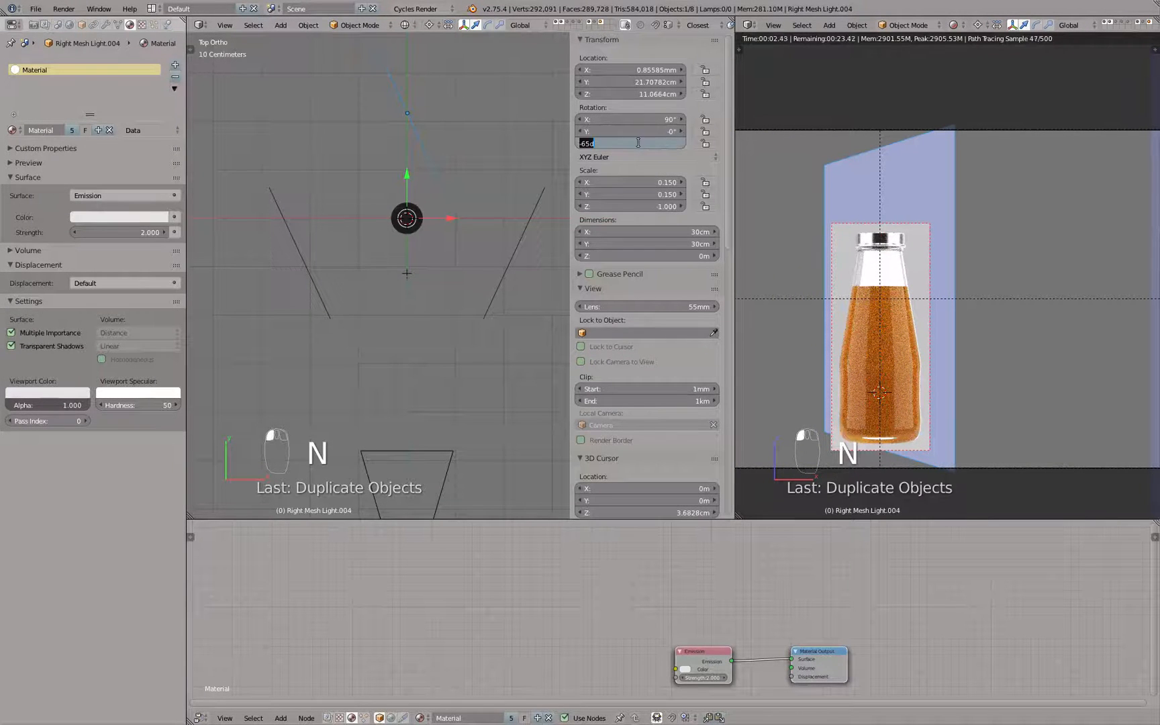
pyautogui.write('0')
pyautogui.press('Return')
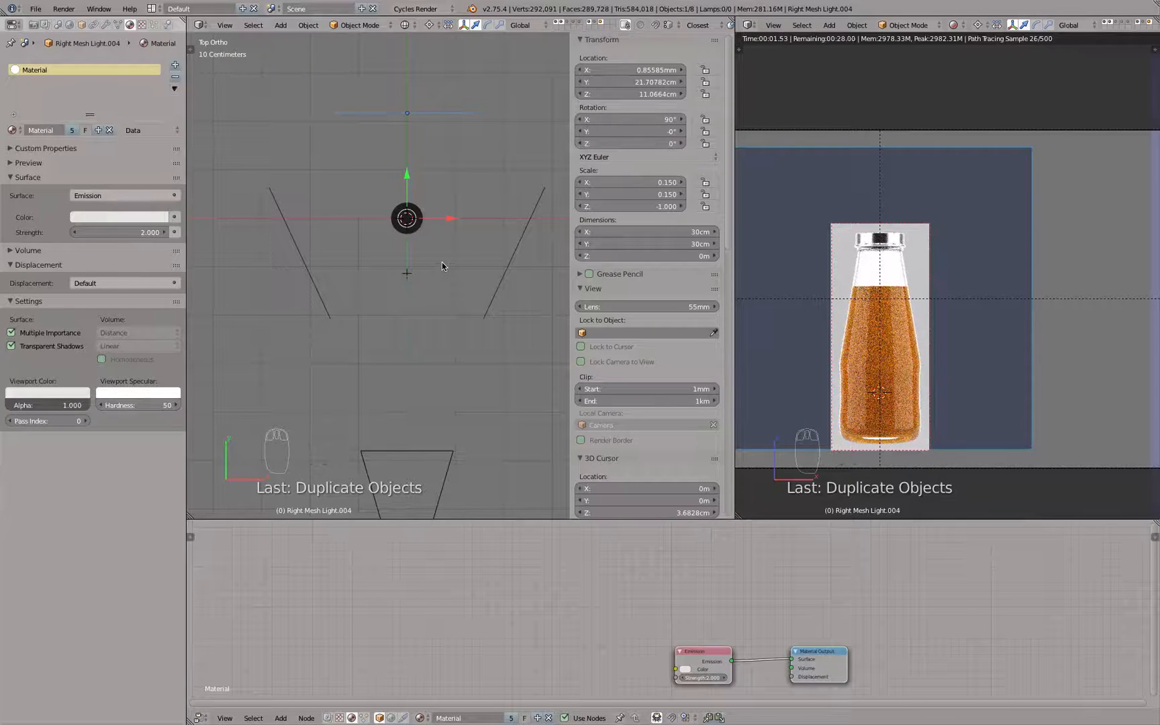
# Step: Scale the rear mesh light up uniformly from the 3D cursor to about 48.6 cm square
pyautogui.press('KP_1')
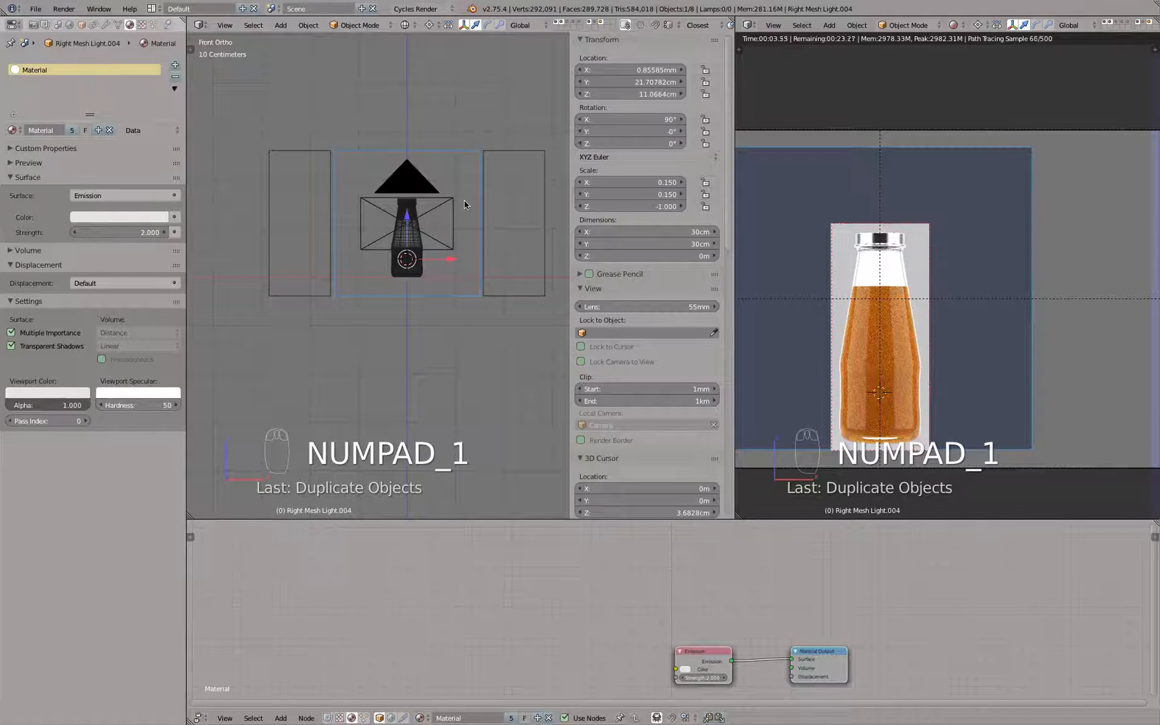
pyautogui.scroll(-2, 906, 200)
pyautogui.scroll(-1, 495, 212)
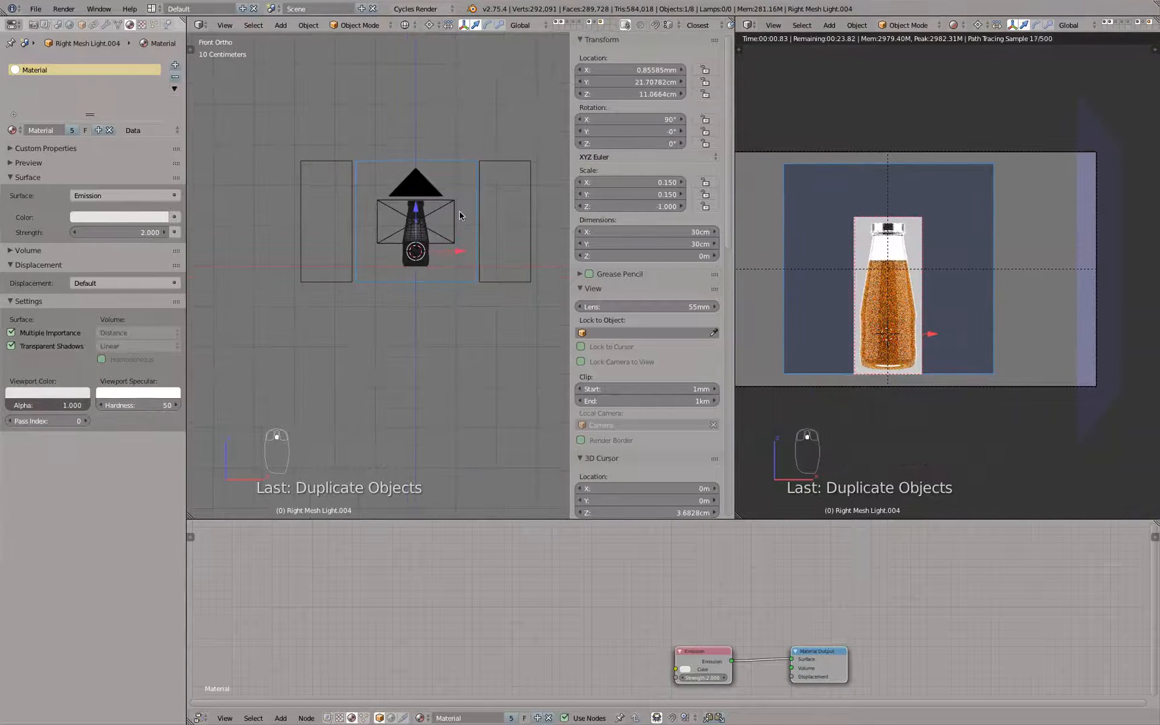
pyautogui.press('s')
pyautogui.click(495, 173)
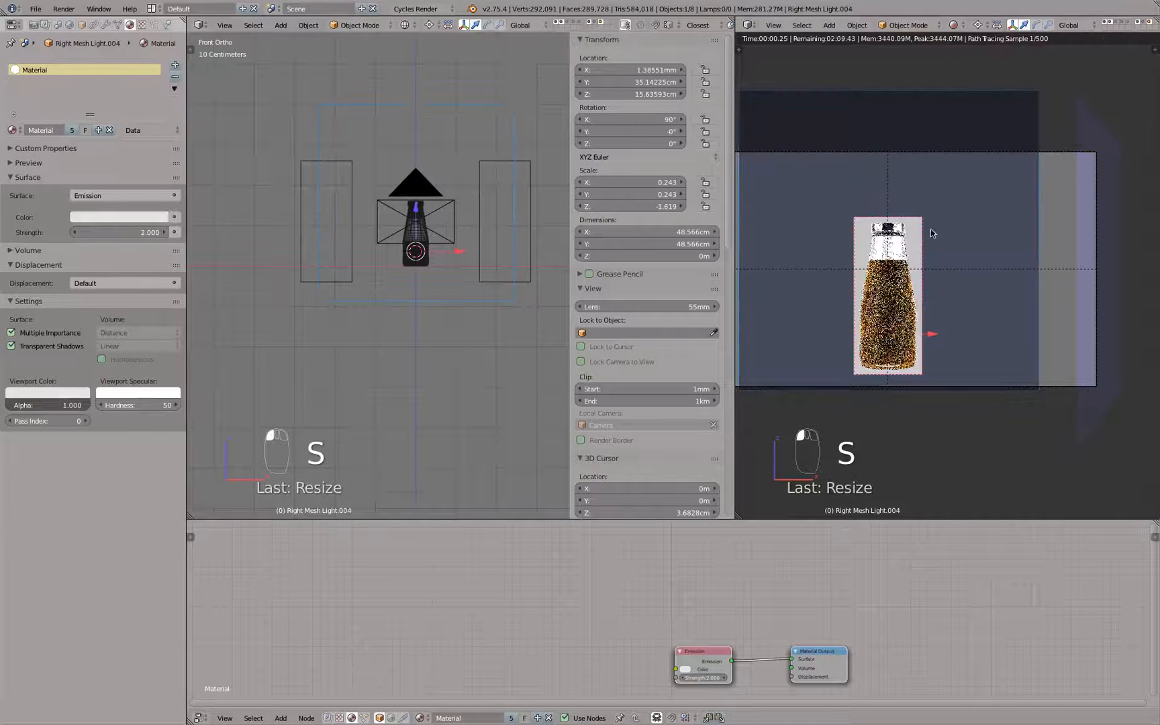
# Step: Lower the rear mesh light along Z to about 13.1 cm and widen it along X to about 74.4 cm
pyautogui.press('g')
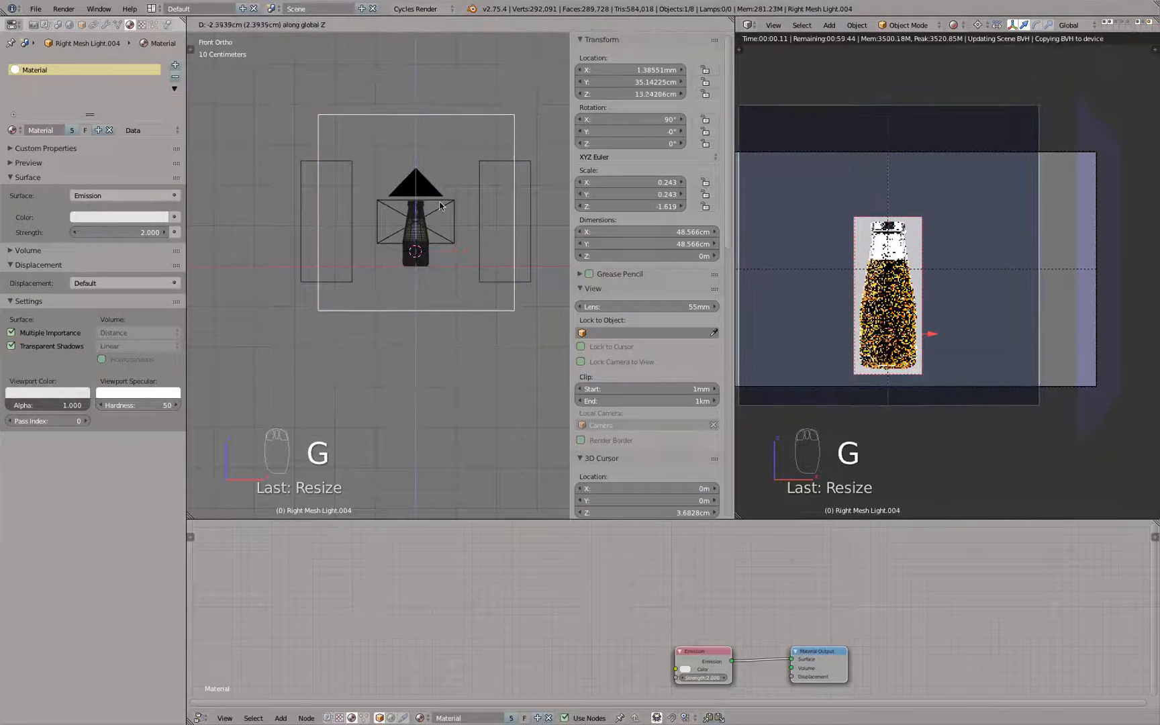
pyautogui.click(469, 203)
pyautogui.press('s')
pyautogui.click(517, 198)
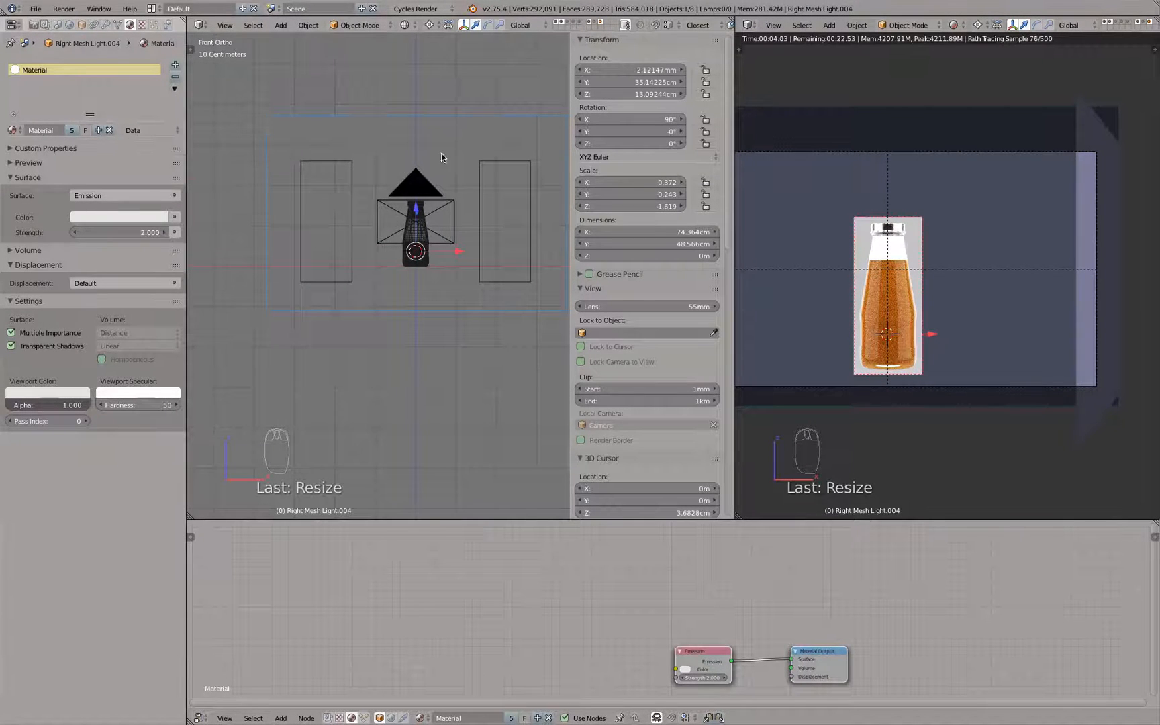
# Step: Make the rear mesh light's material single-user and rename it Emission Background
pyautogui.moveTo(440, 155); pyautogui.dragTo(434, 187, button='middle')
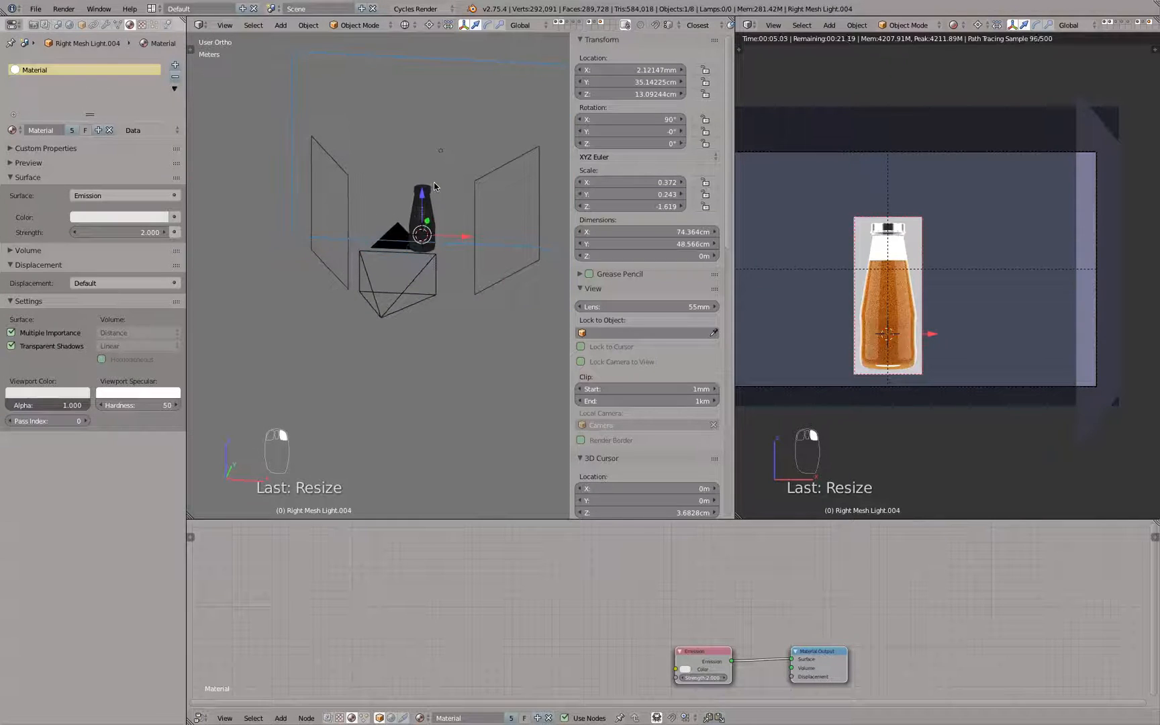
pyautogui.click(73, 131)
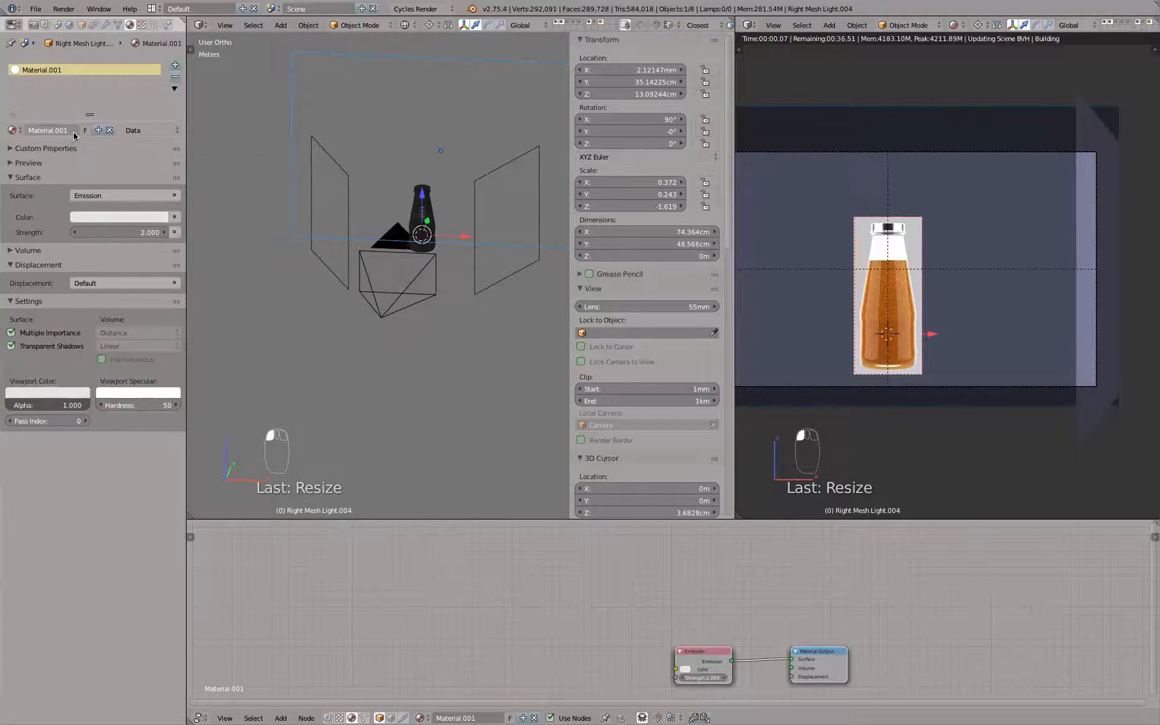
pyautogui.doubleClick(67, 131)
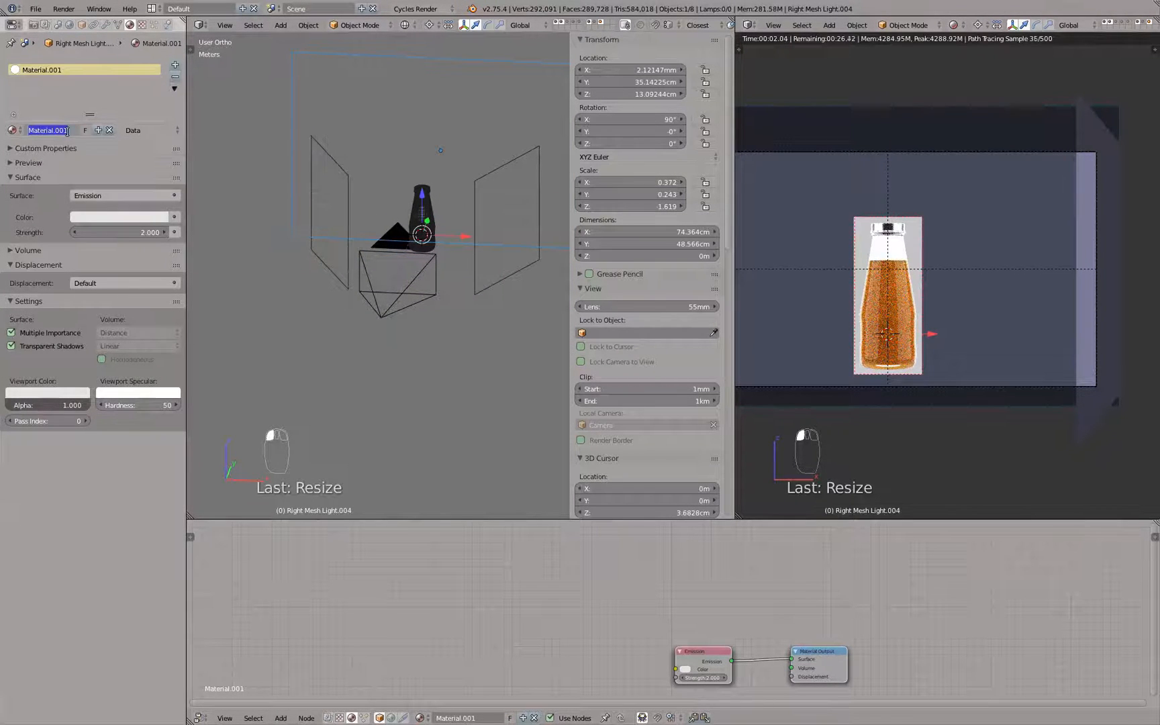
pyautogui.write('Emissio')
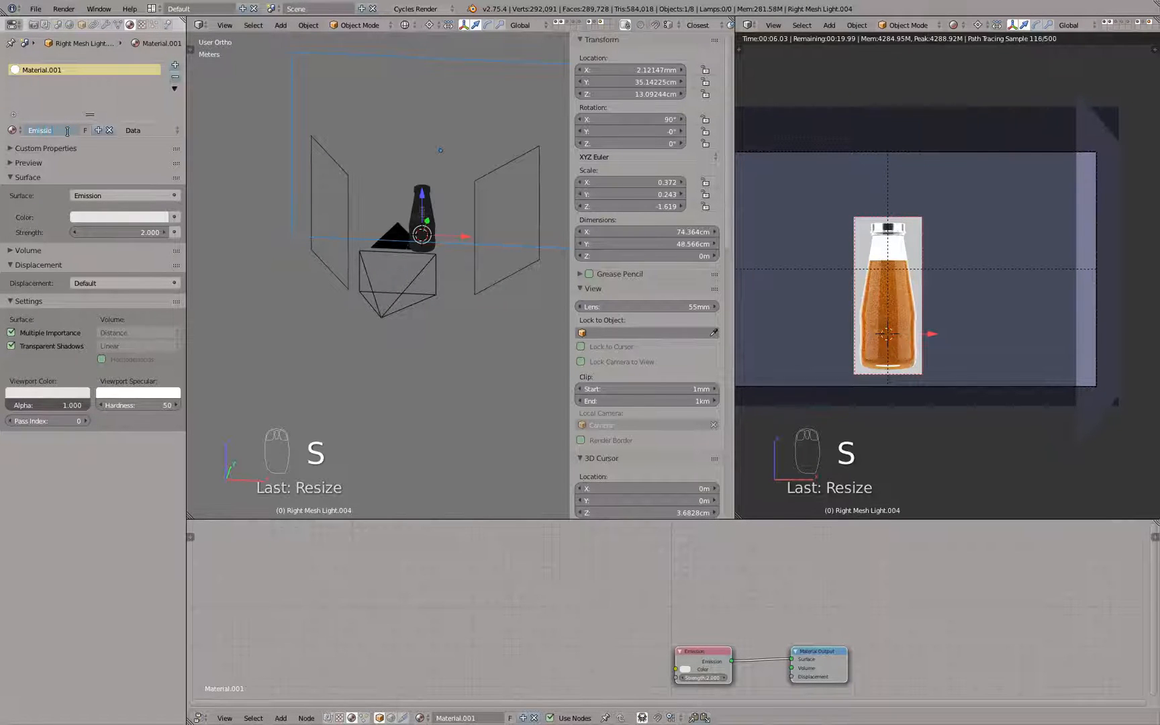
pyautogui.write('n Backgrou')
pyautogui.press('BackSpace')
pyautogui.press('BackSpace')
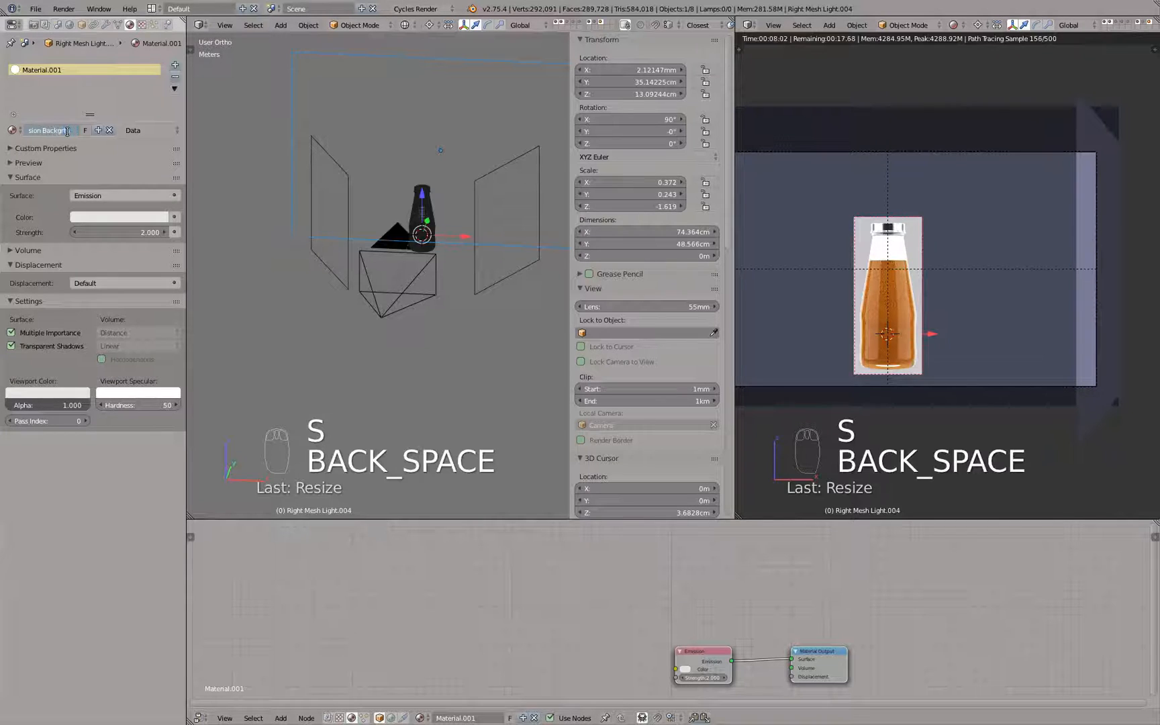
pyautogui.write('ound')
pyautogui.press('Return')
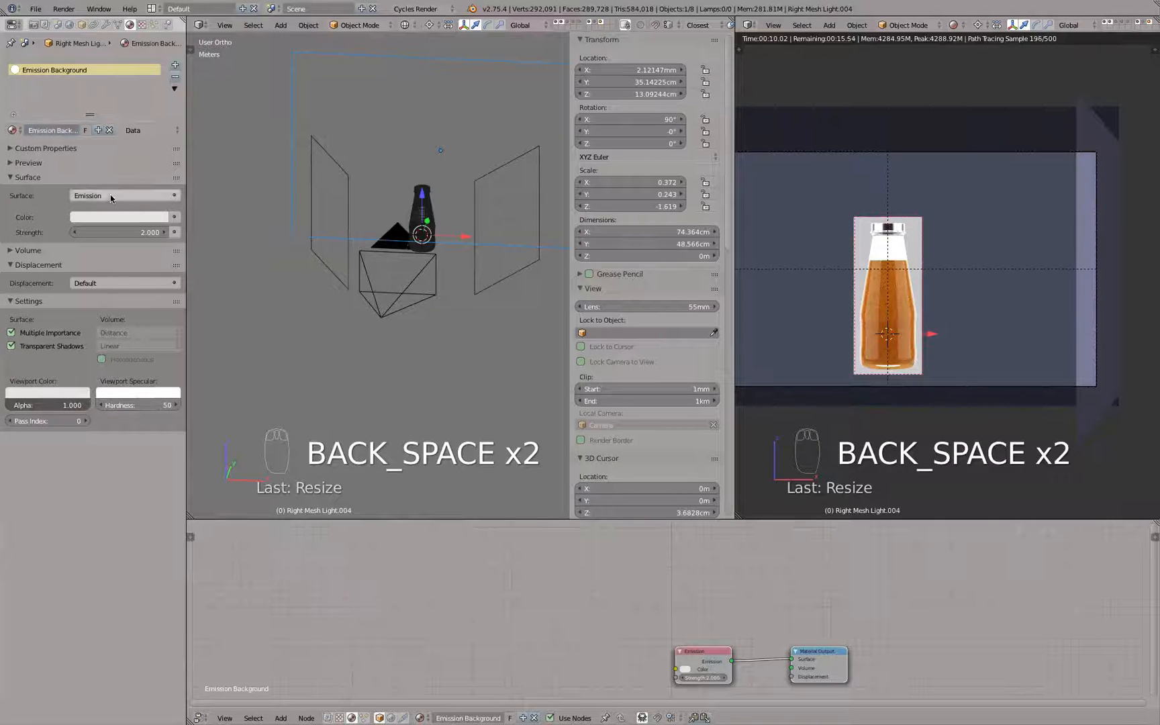
# Step: Set the Emission Background material's strength to 1.000 and inspect the bottle's render up close
pyautogui.click(121, 231)
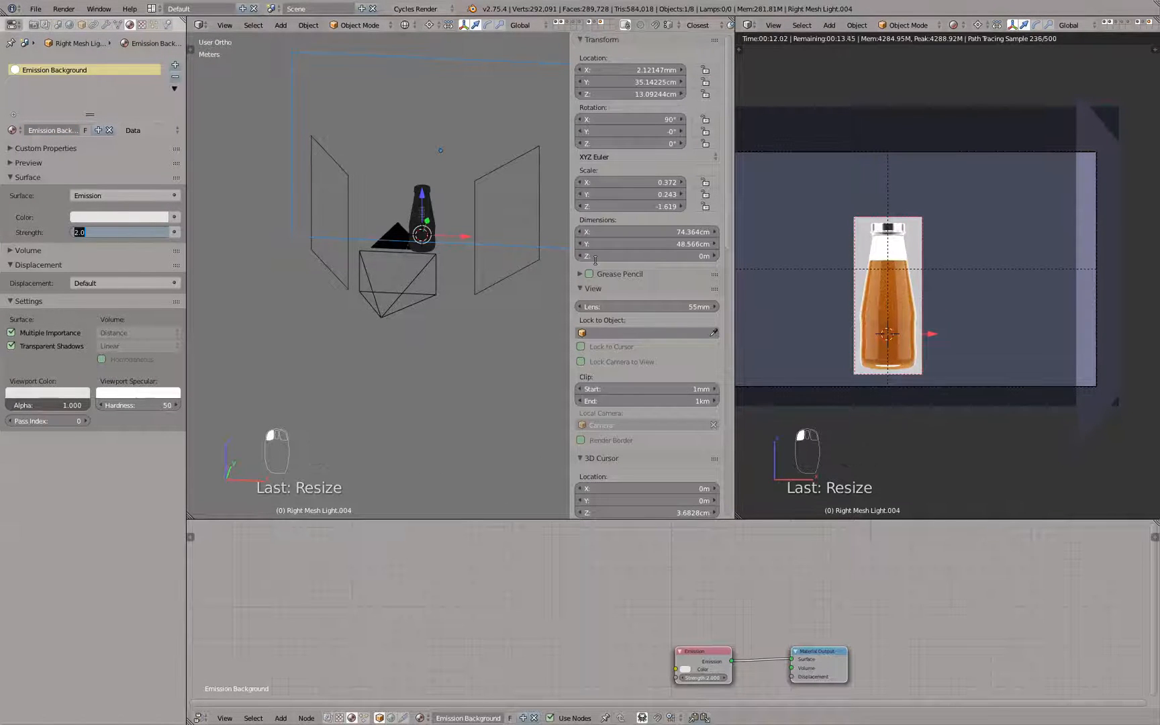
pyautogui.press('Return')
pyautogui.scroll(2, 960, 244)
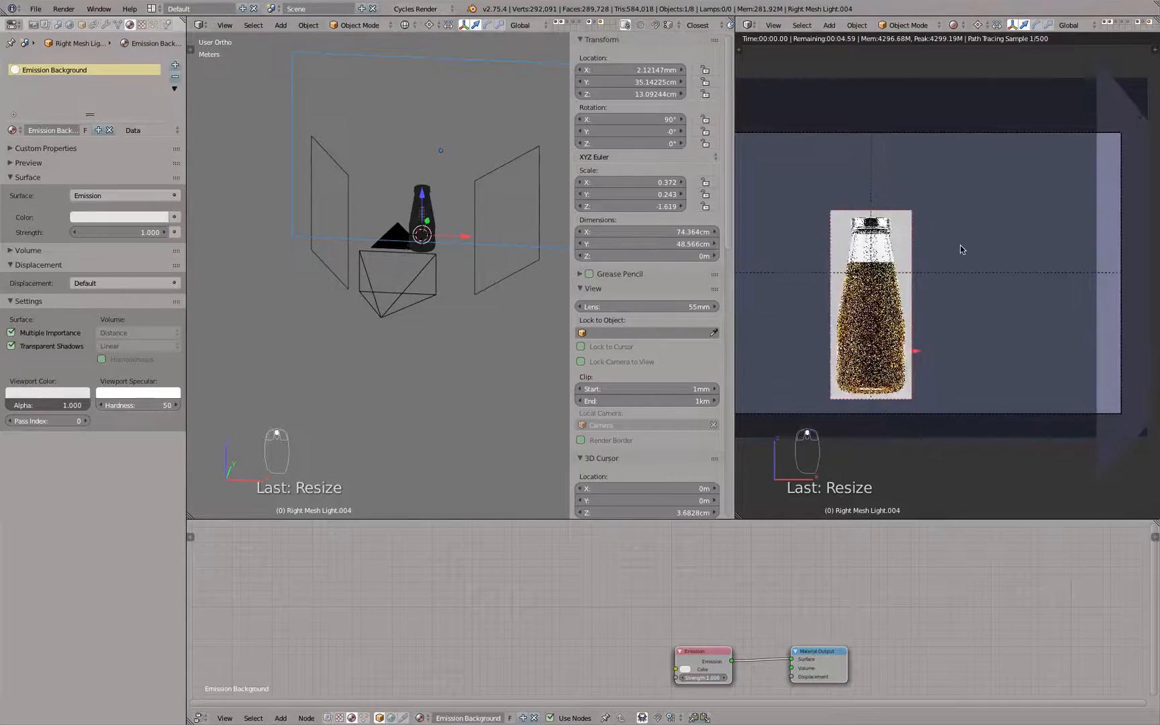
pyautogui.scroll(2, 877, 241)
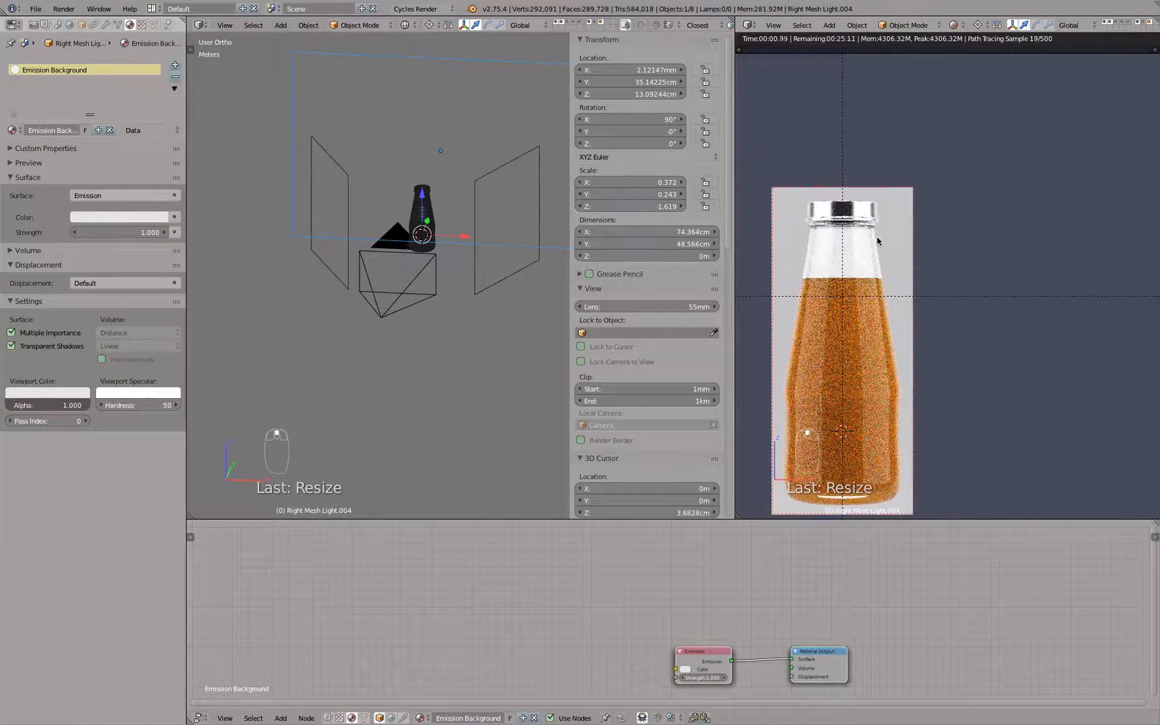
# Step: Hide and unhide the rear mesh light to compare its effect on the bottle, and reselect it
pyautogui.press('h')
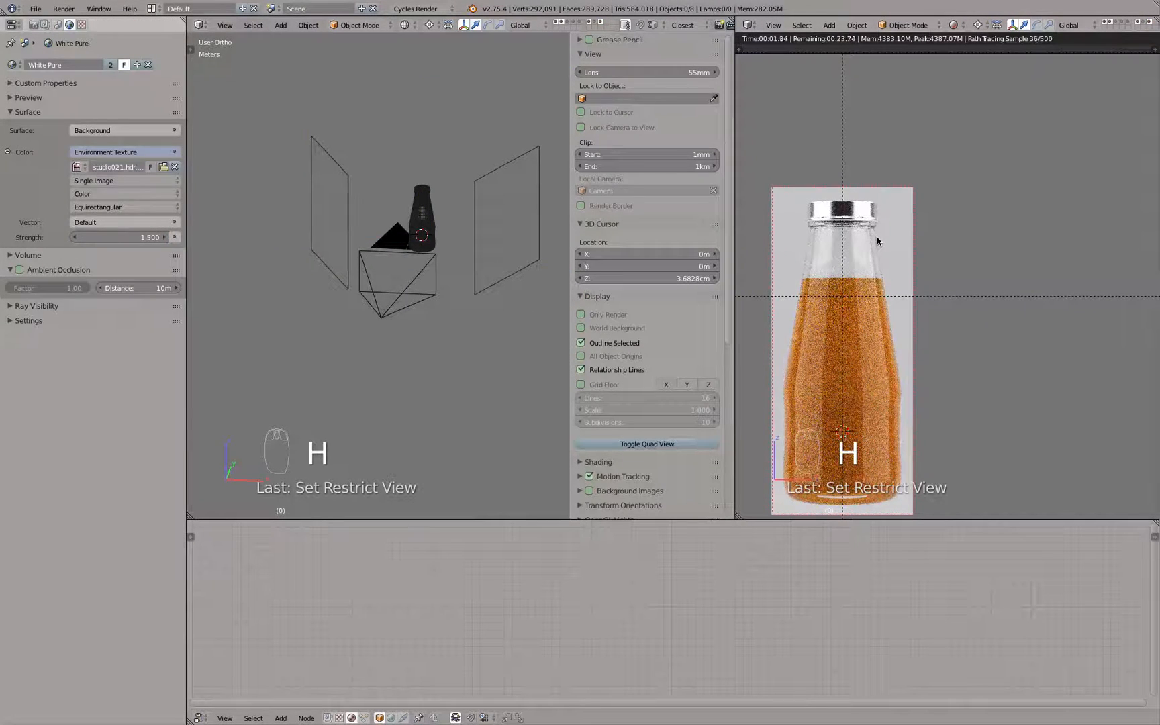
pyautogui.hotkey('alt', 'h')
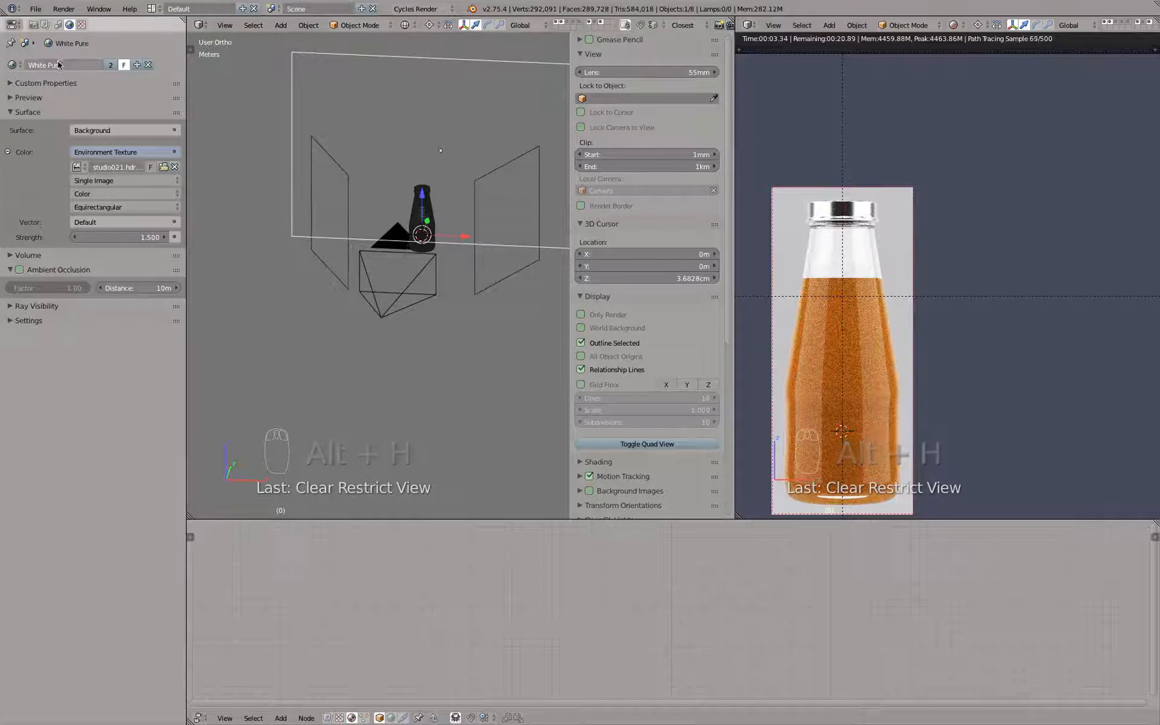
pyautogui.rightClick(295, 82)
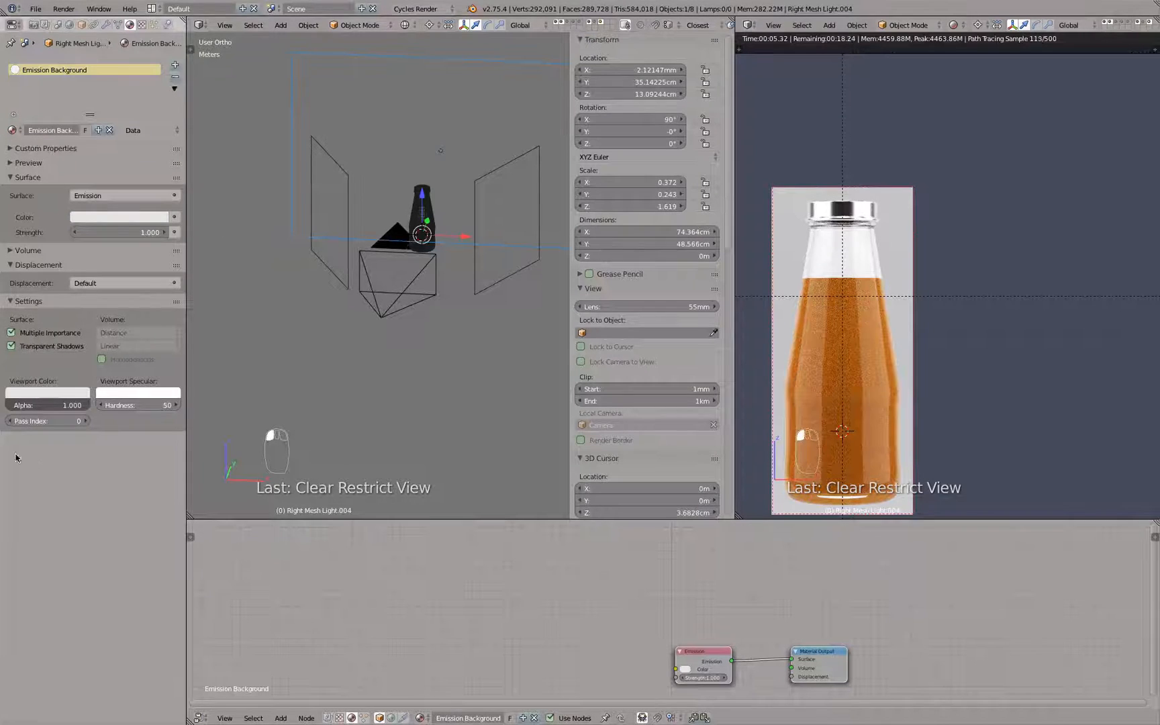
# Step: Test the rear light's ray visibility by toggling glossy, diffuse and camera rays, leaving diffuse enabled with glossy and camera disabled
pyautogui.click(81, 26)
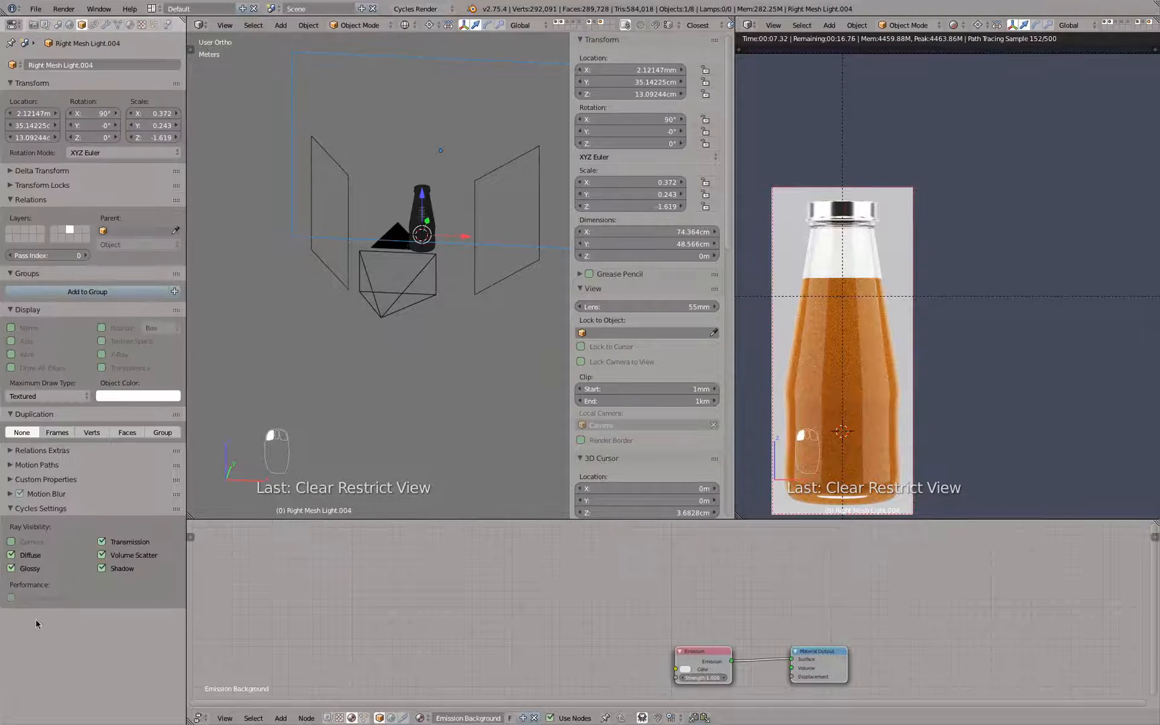
pyautogui.click(11, 569)
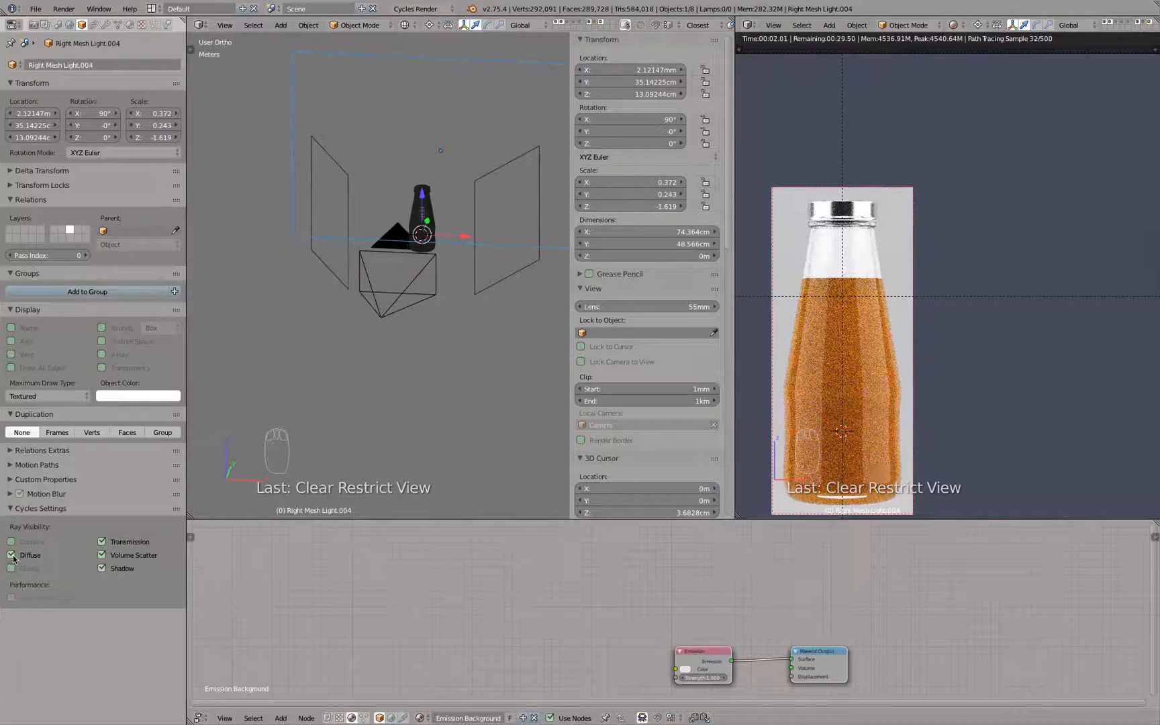
pyautogui.click(12, 556)
pyautogui.click(12, 557)
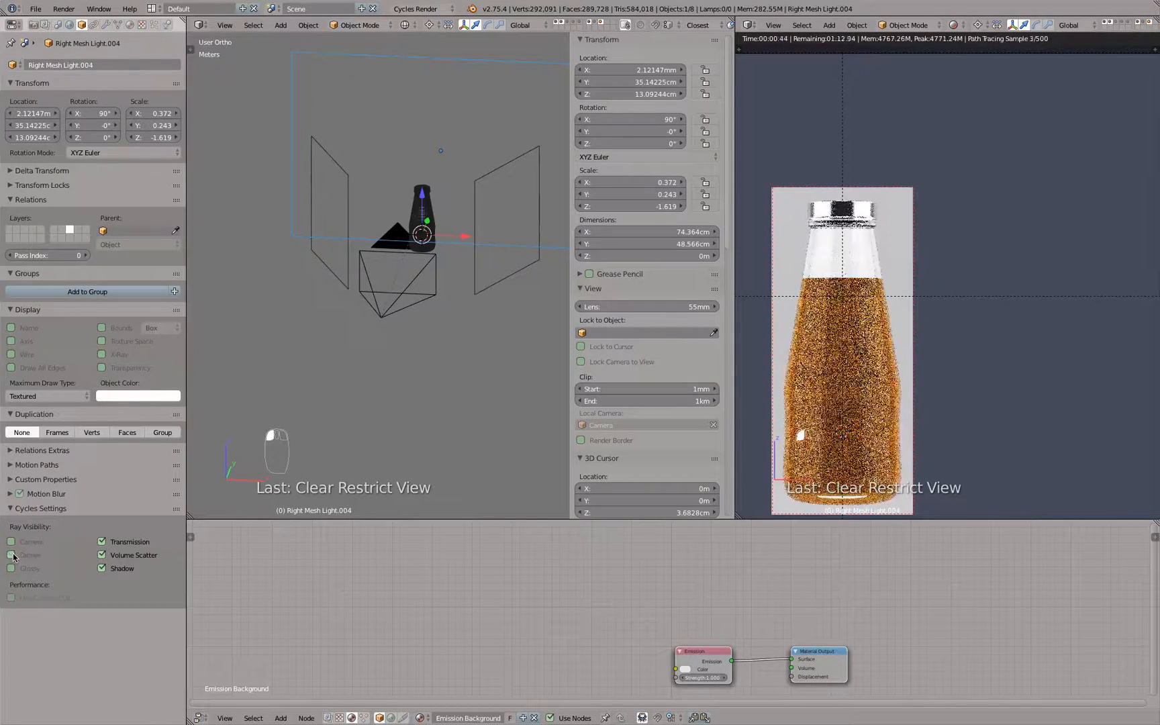
pyautogui.click(10, 572)
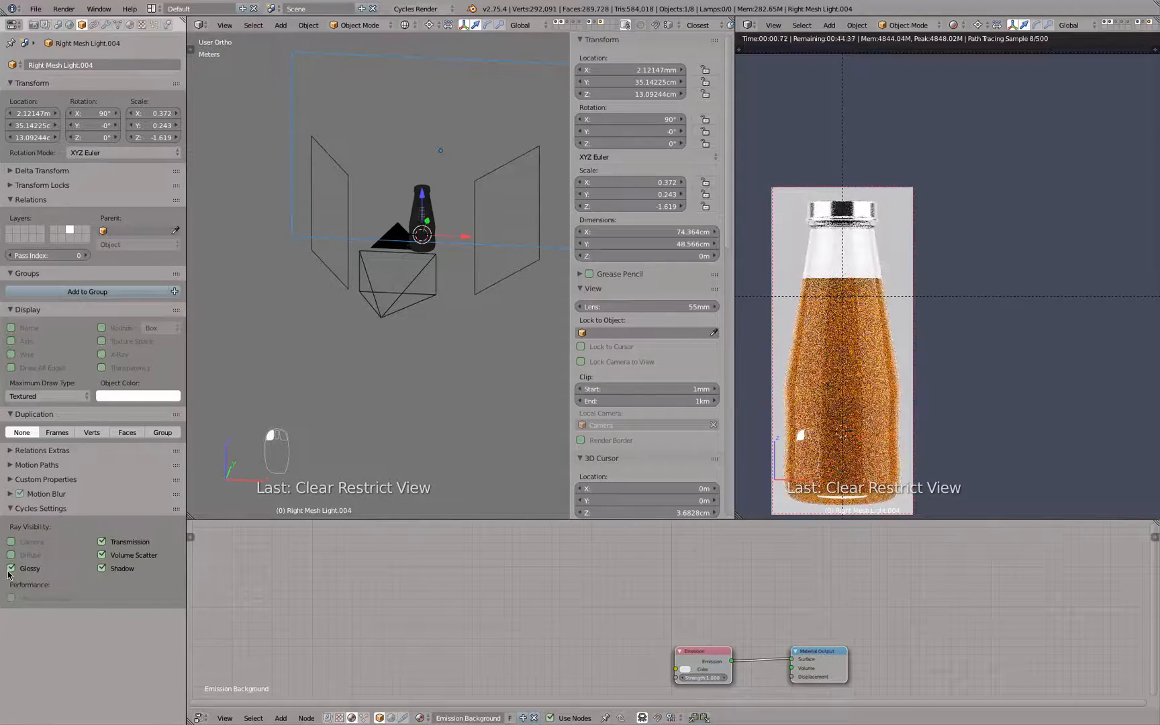
pyautogui.click(11, 570)
pyautogui.click(12, 545)
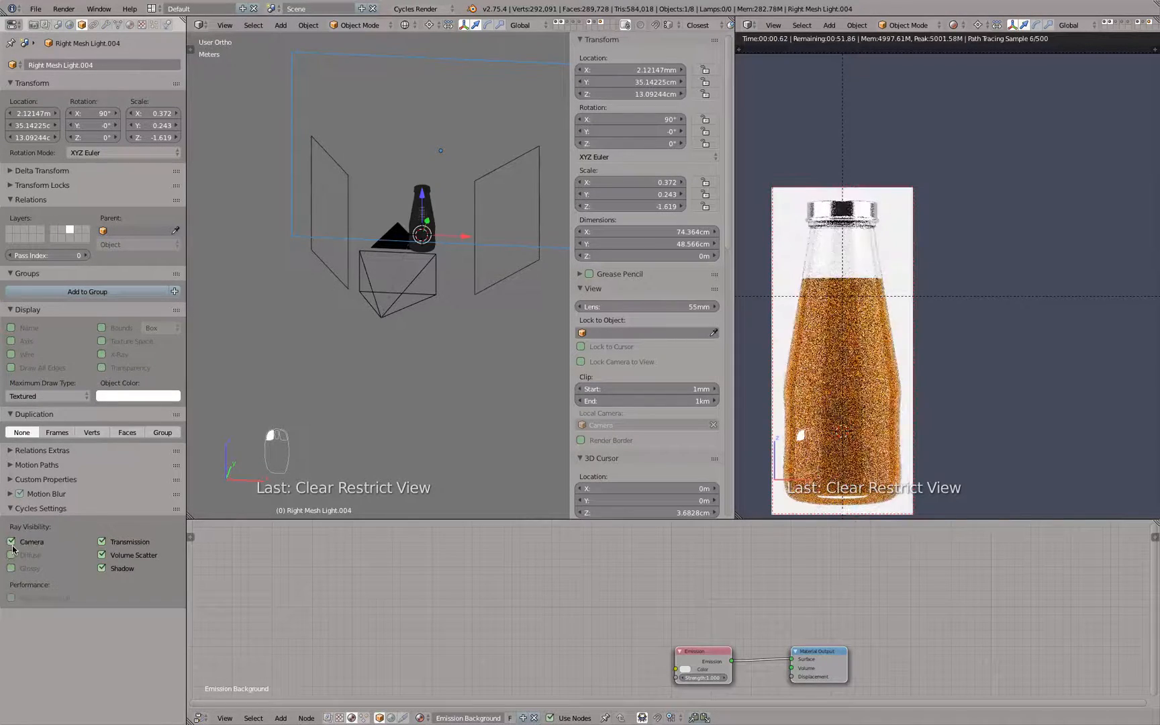
pyautogui.click(12, 541)
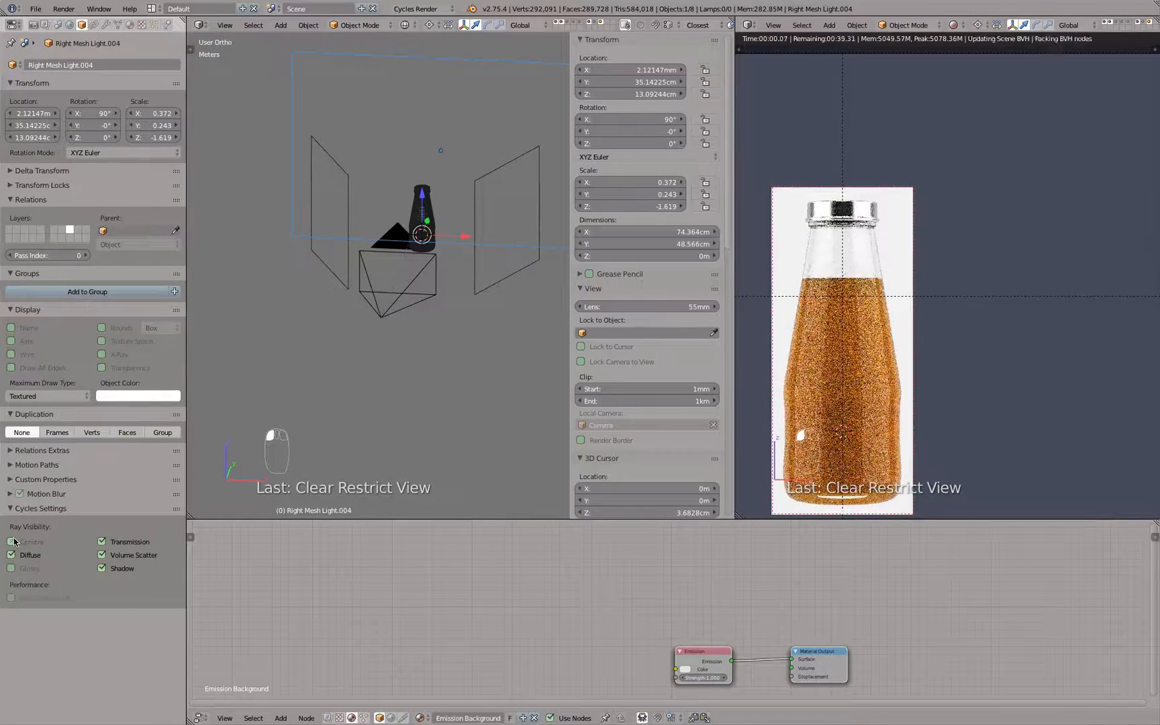
# Step: Change the Emission Background color to bright magenta, with red 0.800 and blue 0.420, as a visibility test
pyautogui.click(129, 25)
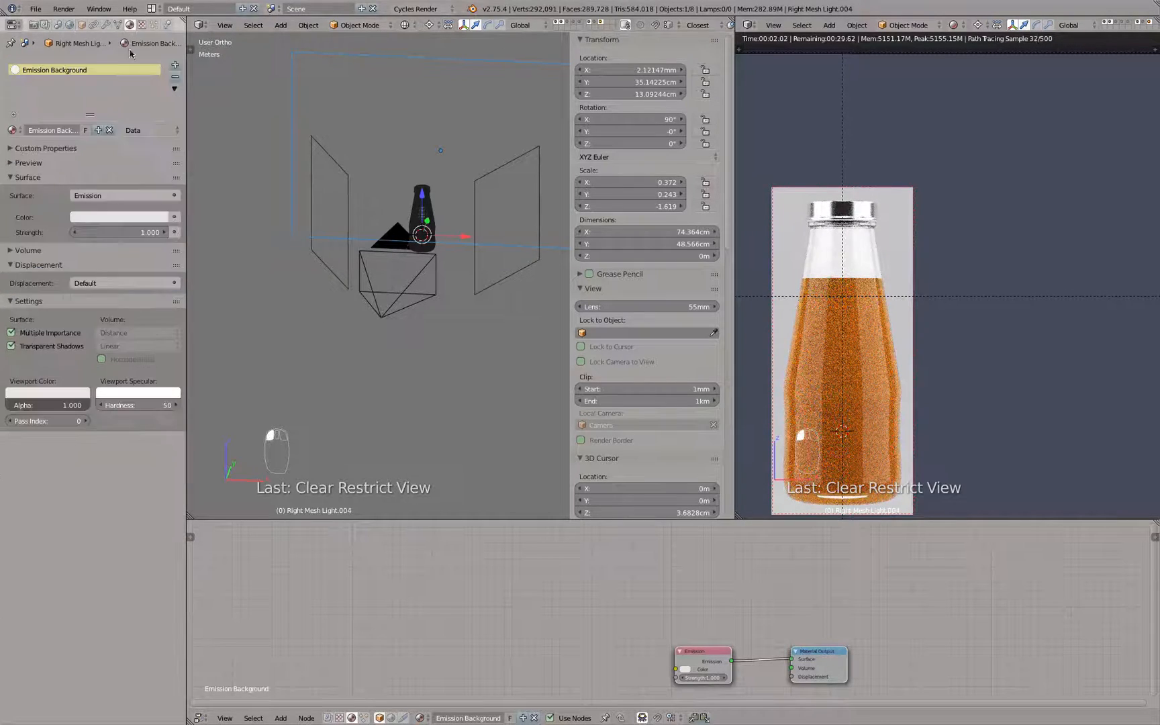
pyautogui.click(125, 217)
pyautogui.click(142, 106)
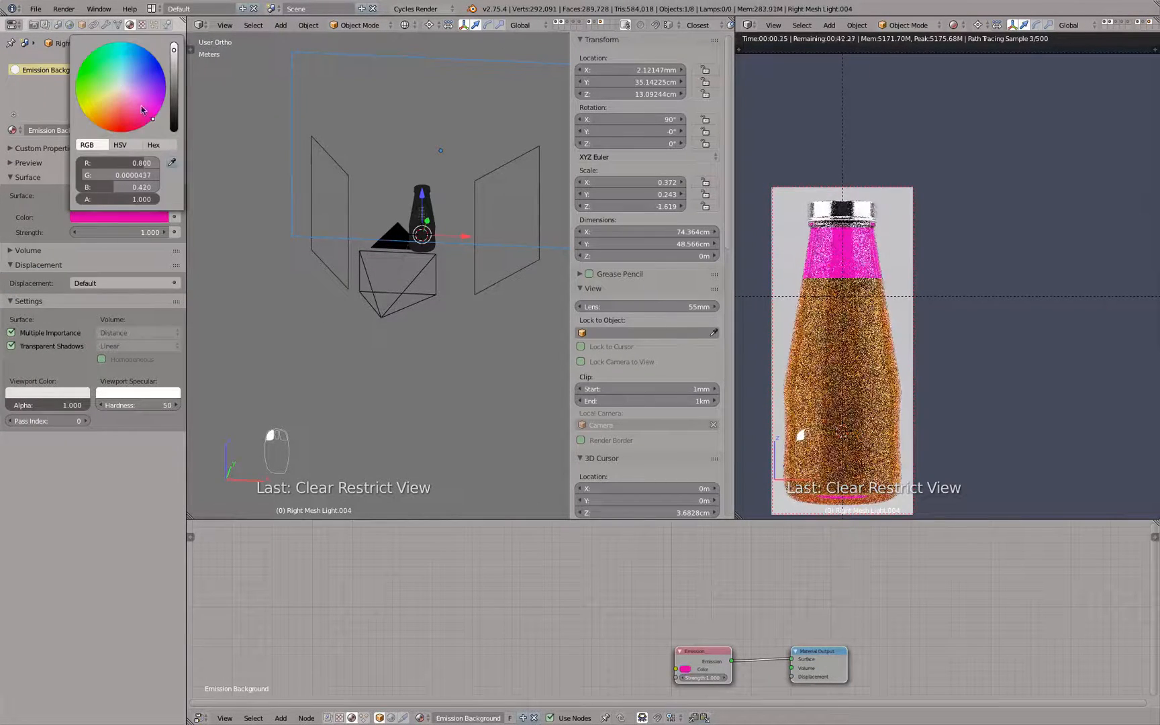
# Step: Disable diffuse ray visibility and enable glossy ray visibility on the magenta rear light
pyautogui.click(82, 24)
pyautogui.click(11, 555)
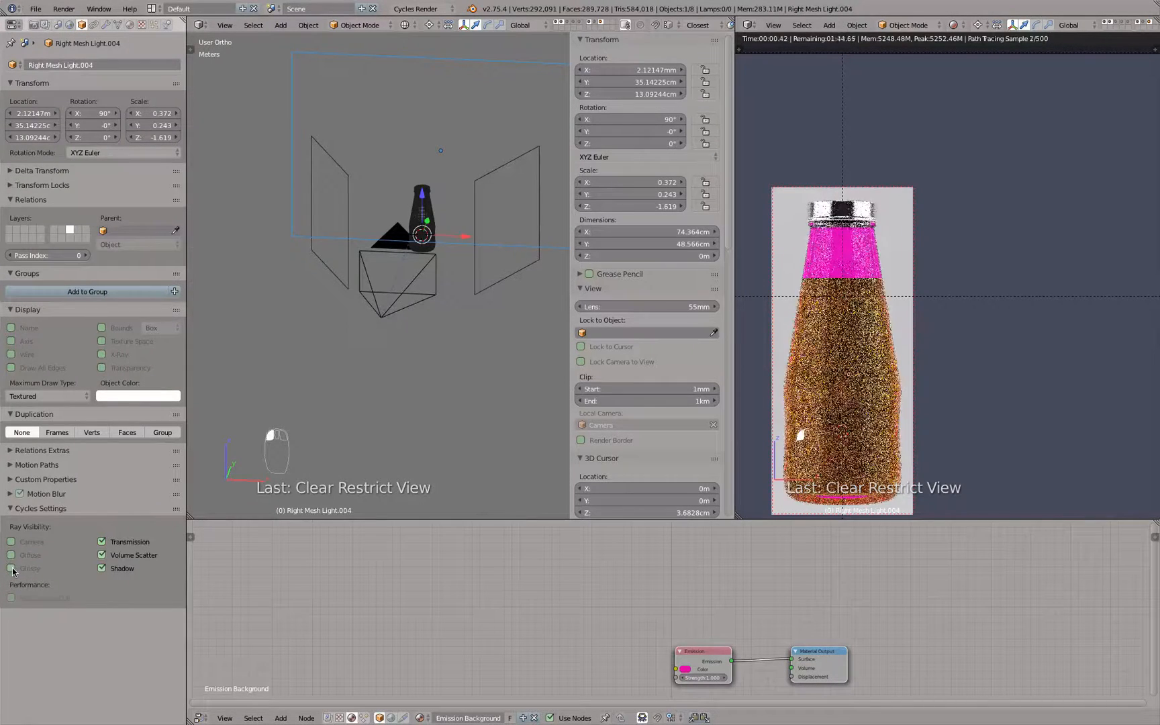
pyautogui.click(12, 569)
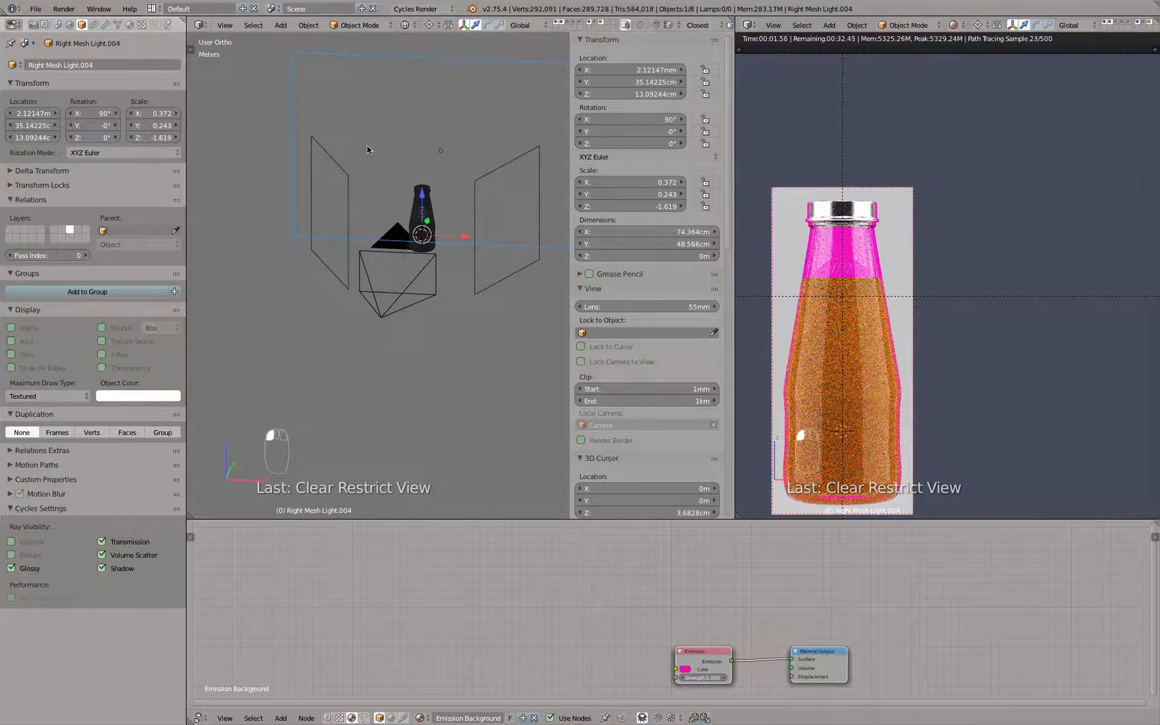
# Step: Enable camera and diffuse ray visibility on the rear light and toggle glossy visibility, leaving it disabled
pyautogui.click(24, 541)
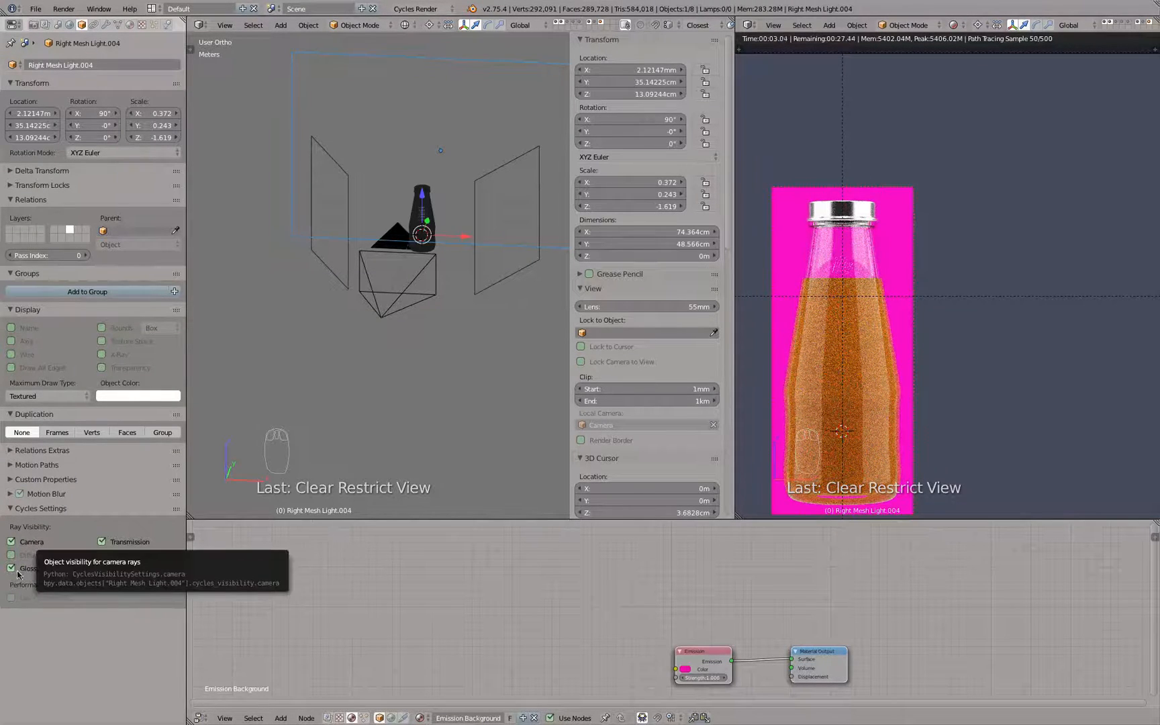
pyautogui.click(11, 568)
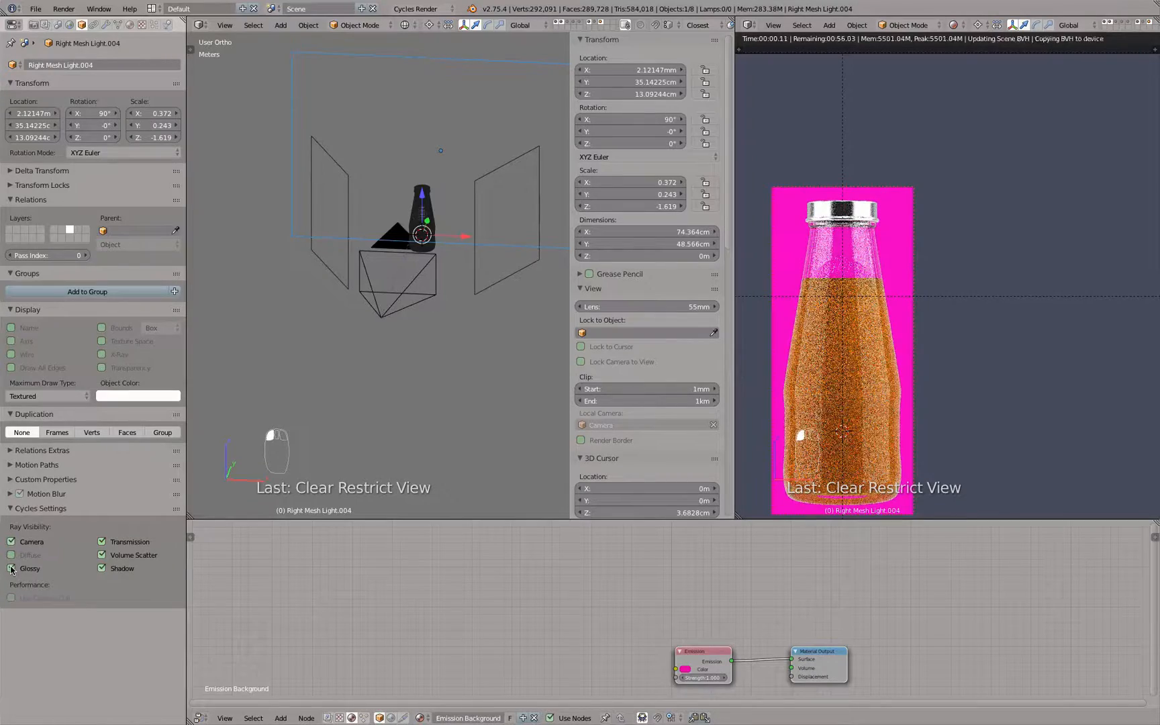
pyautogui.click(12, 569)
pyautogui.click(12, 556)
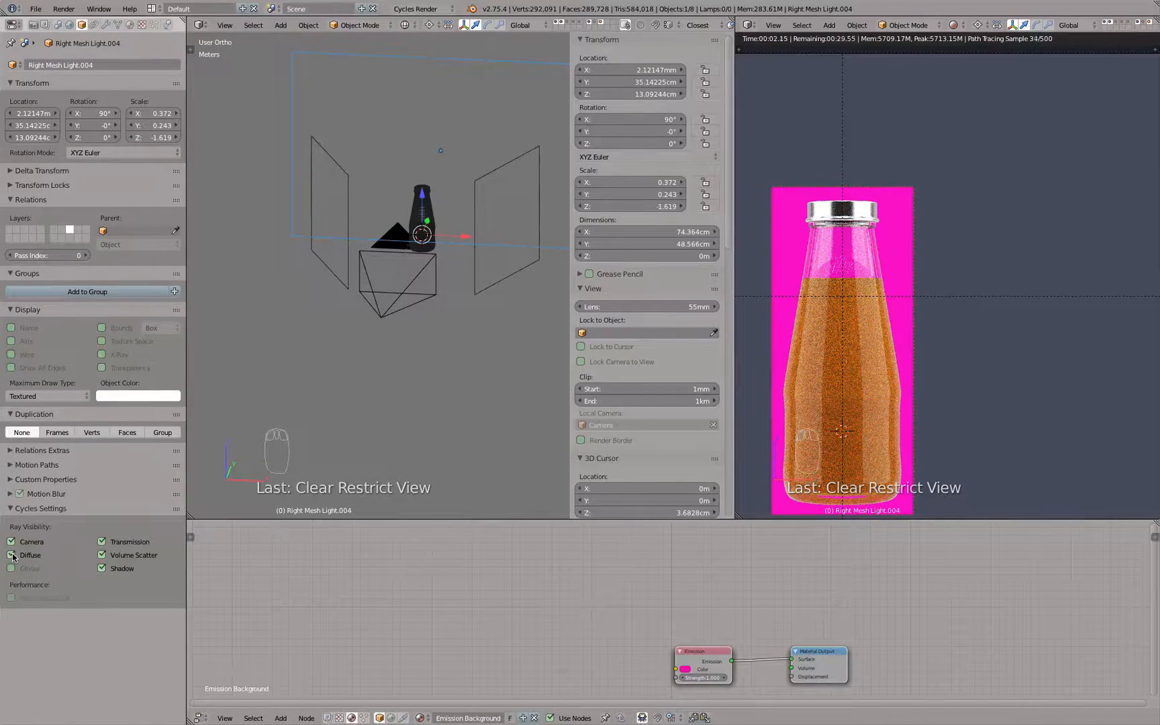
# Step: Disable diffuse ray visibility on the rear light and change its Emission Background color to white
pyautogui.click(13, 556)
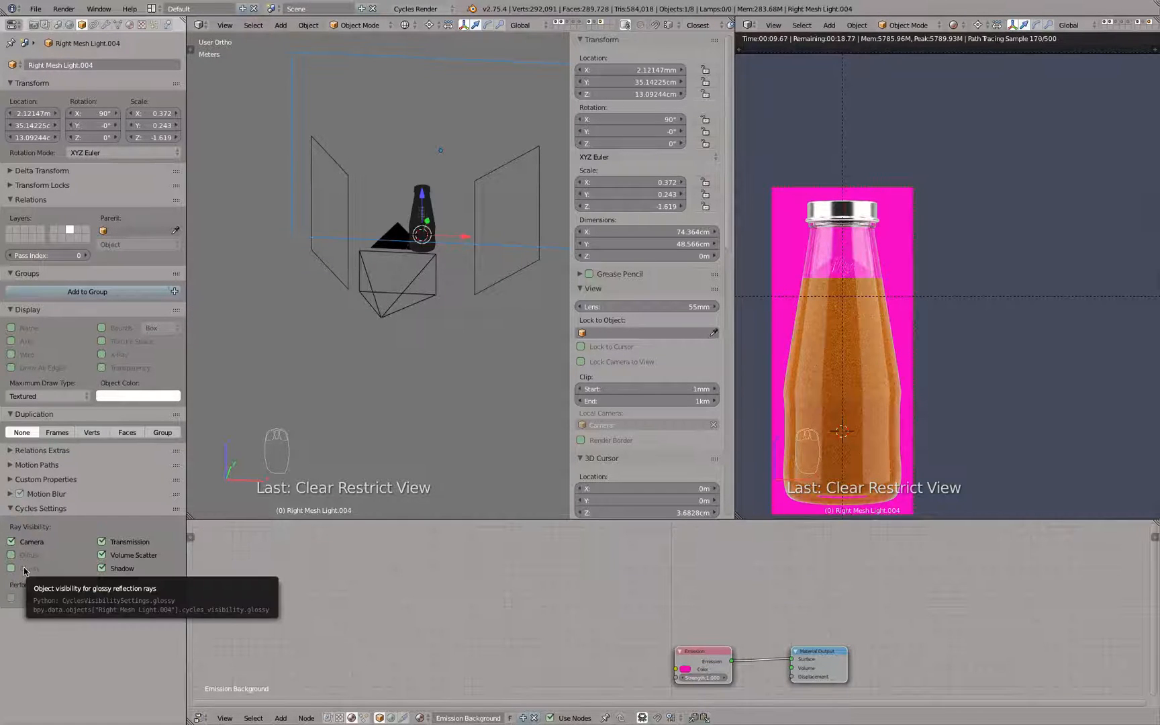
pyautogui.click(130, 24)
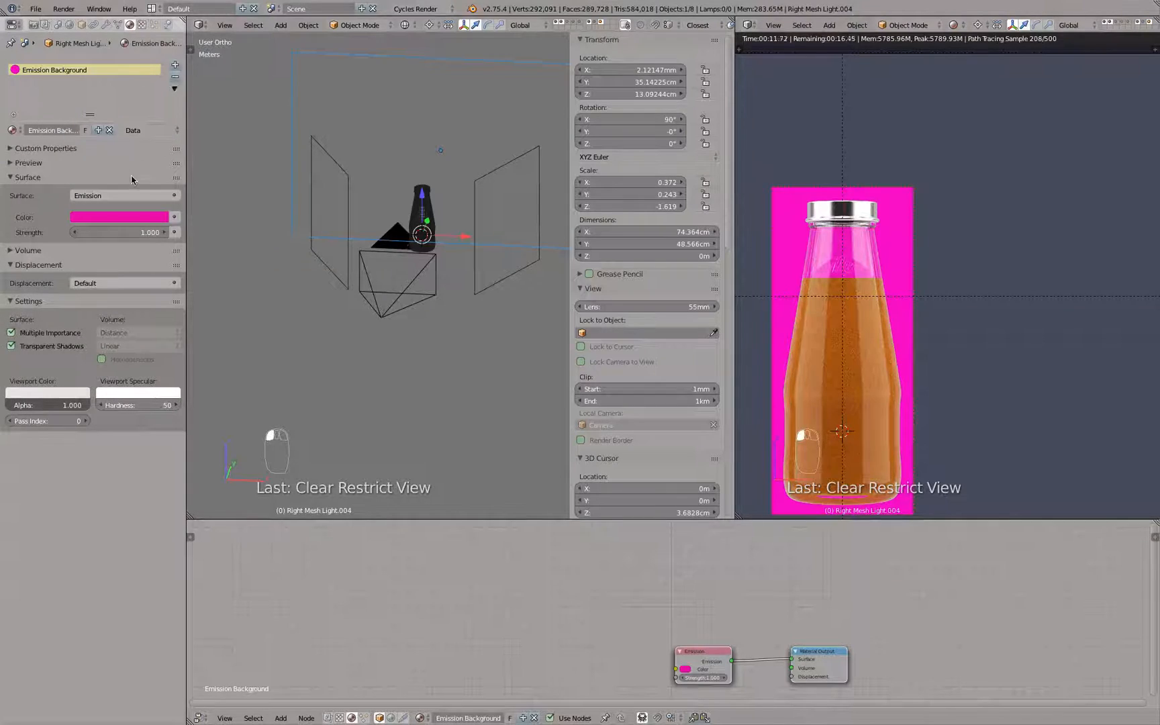
pyautogui.click(126, 217)
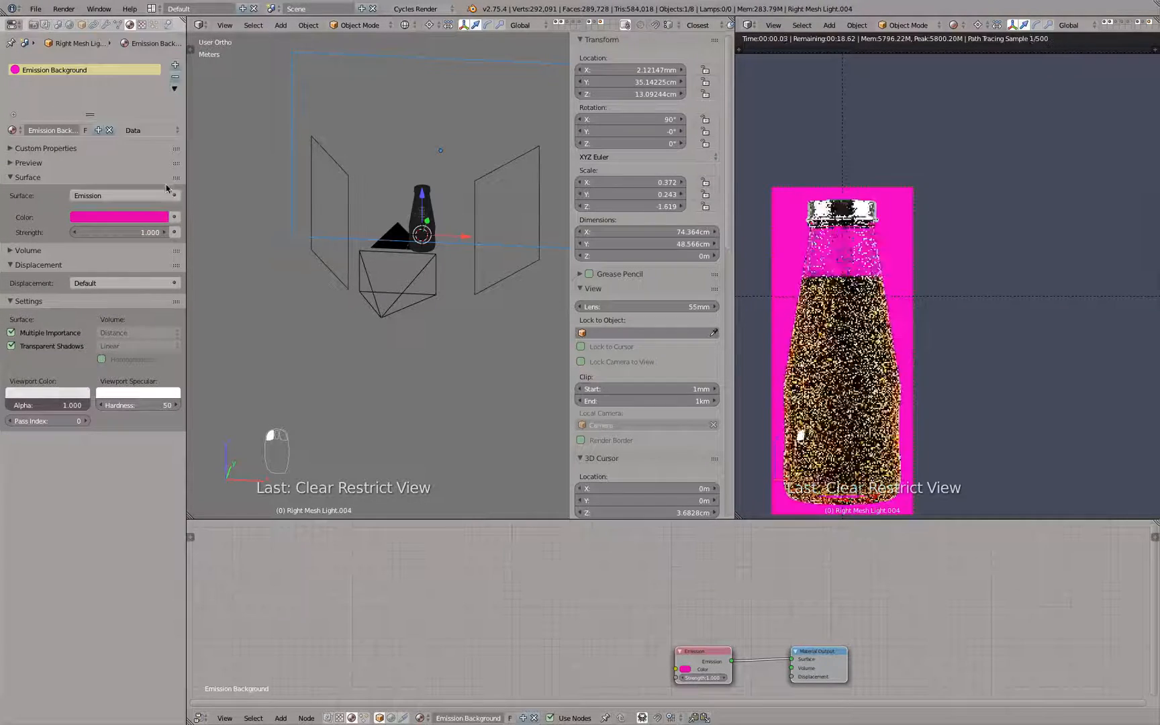
pyautogui.click(142, 217)
pyautogui.moveTo(139, 160); pyautogui.dragTo(221, 175)
pyautogui.moveTo(137, 187); pyautogui.dragTo(192, 187)
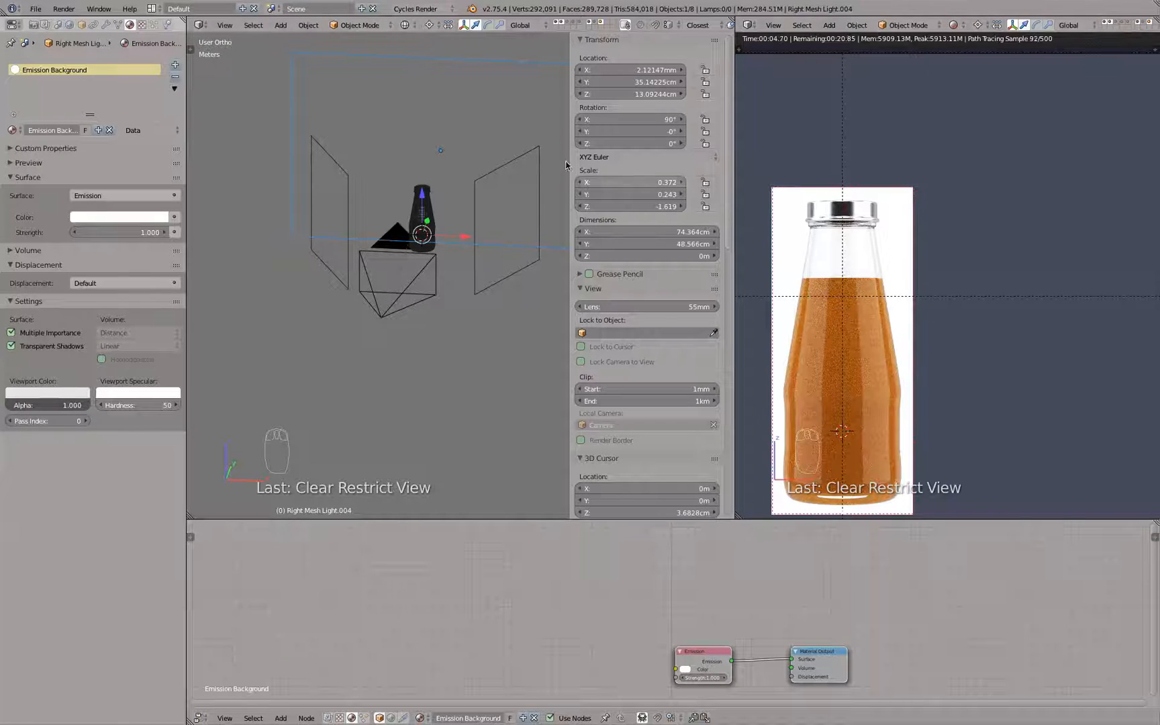
# Step: Rename Layer08 as "Mesh Layer 3 Lights" and the Mesh Lights Test 1 layer as "Mesh Lights 2 Front Lights"
pyautogui.press('t')
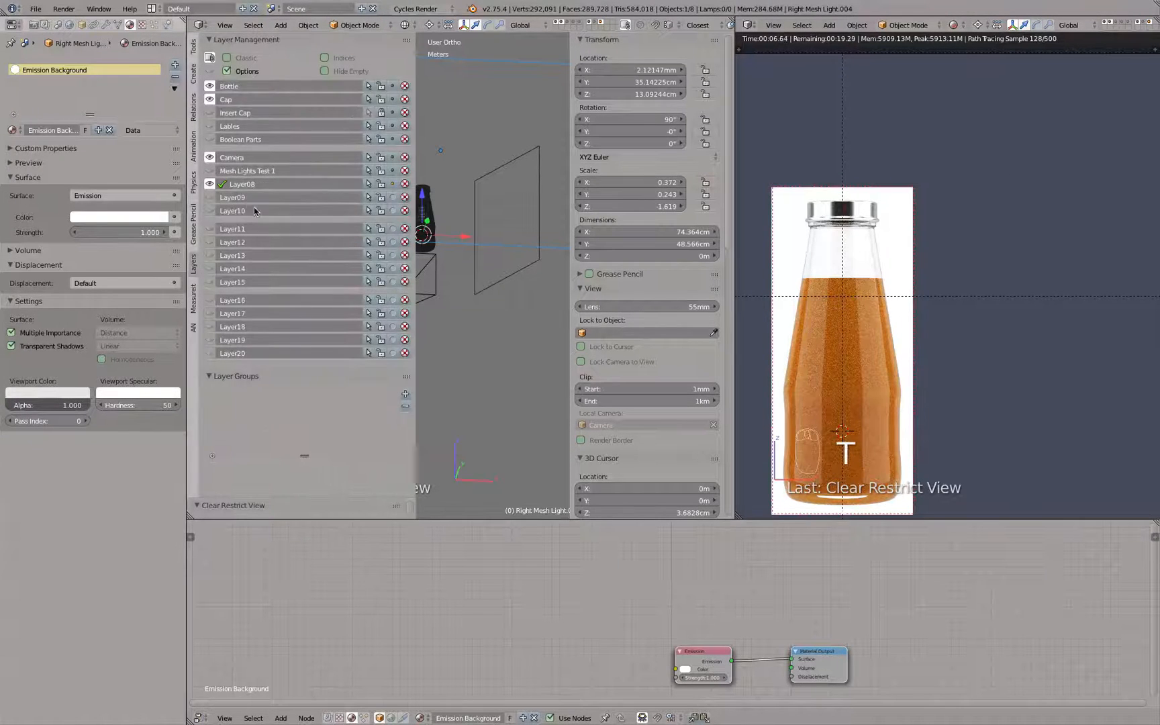
pyautogui.doubleClick(243, 187)
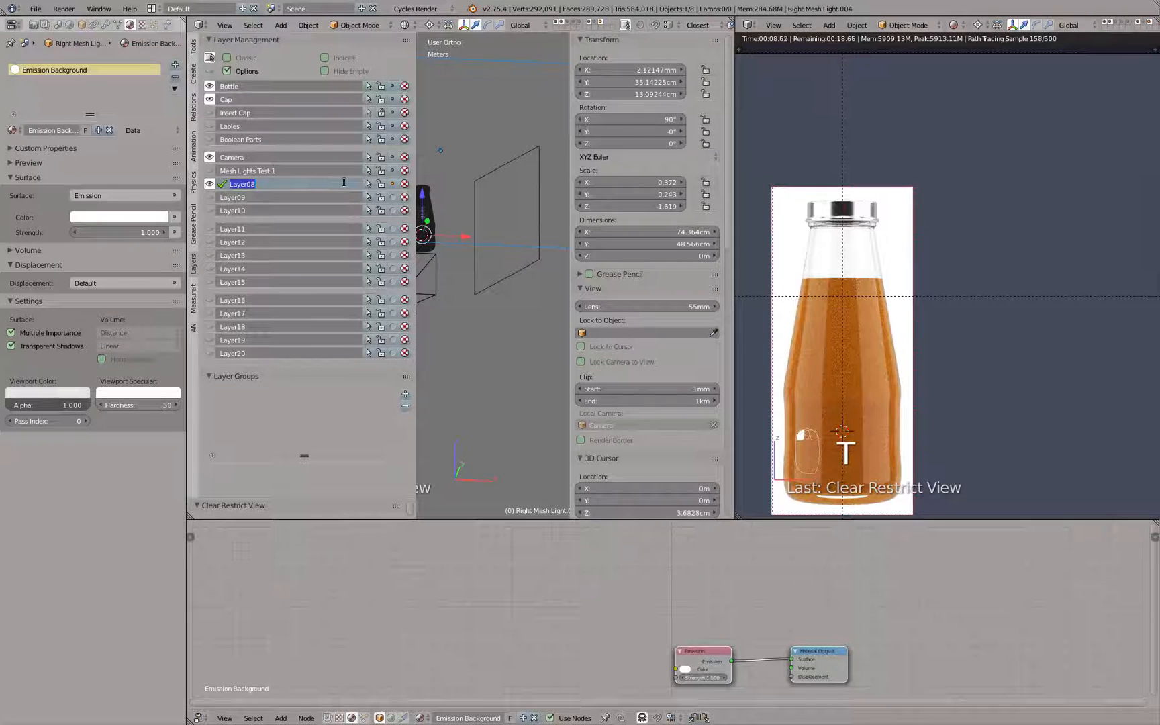
pyautogui.write('Mesh Layer')
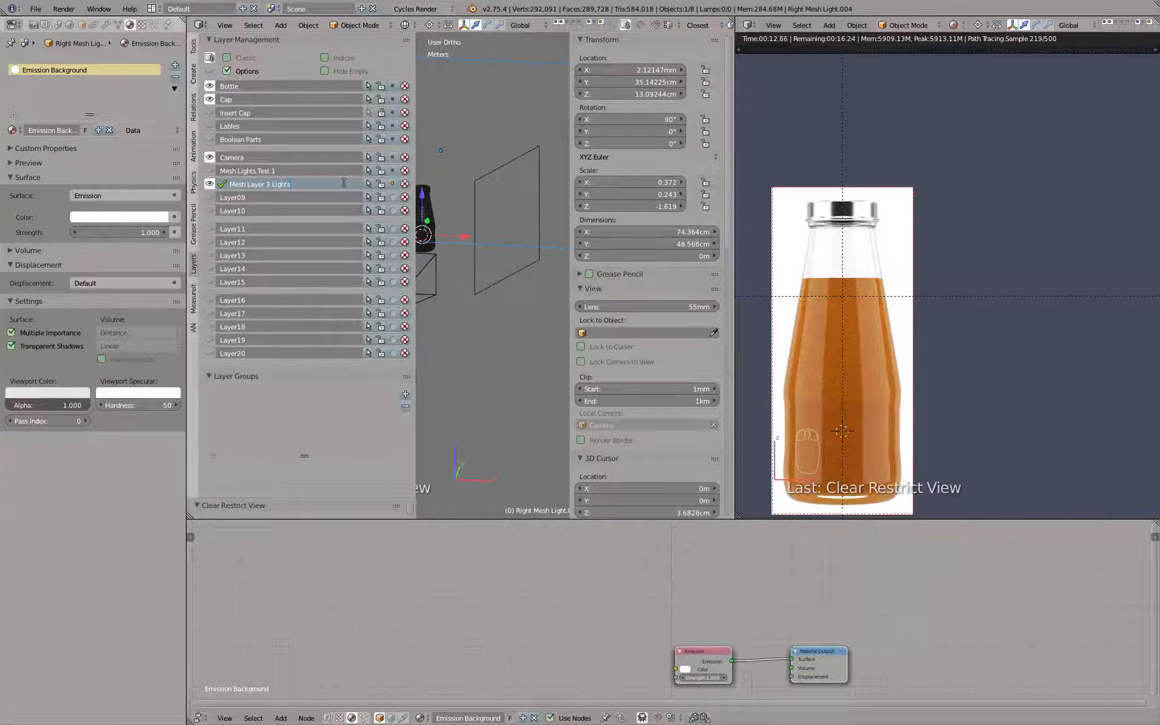
pyautogui.click(301, 170)
pyautogui.click(263, 171)
pyautogui.moveTo(256, 171); pyautogui.dragTo(307, 166)
pyautogui.write('2 Fron')
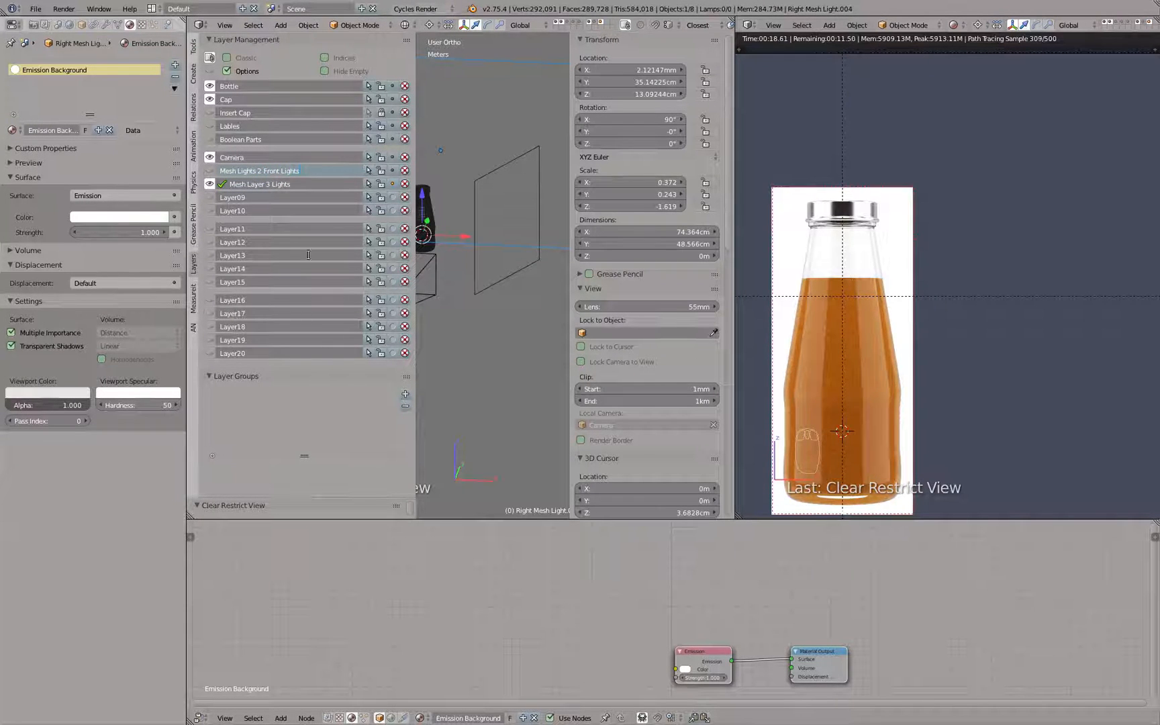
# Step: Compare the bottle render under the two-front-light layer and the three-light layer, finishing on Mesh Layer 3 Lights
pyautogui.click(210, 183)
pyautogui.click(209, 183)
pyautogui.click(209, 173)
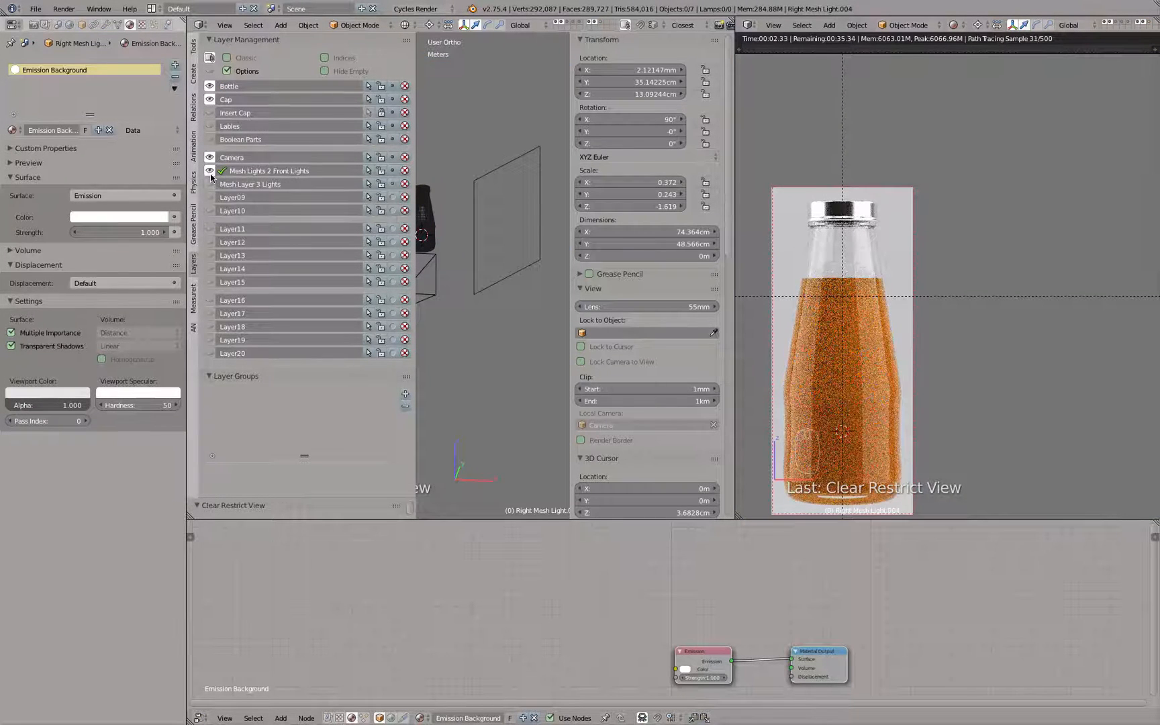
pyautogui.click(209, 184)
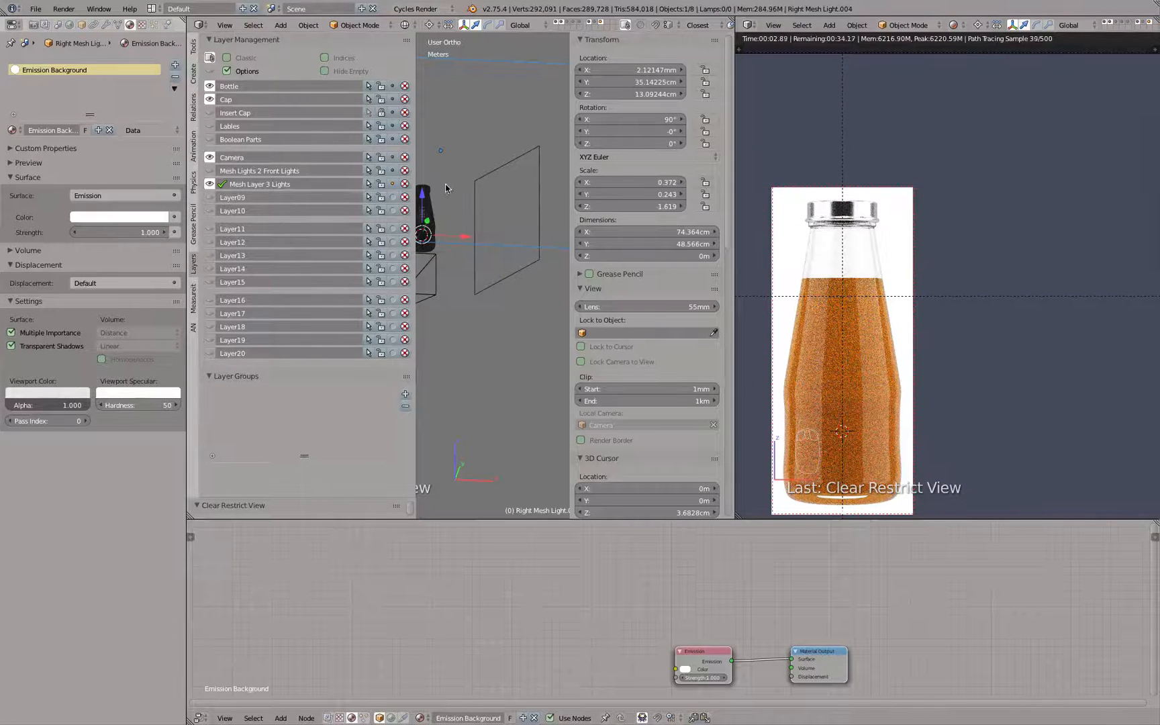
pyautogui.press('t')
# Step: On the two-front-light layer, make the right light's emission material single-user and rename it "Right Light"
pyautogui.click(481, 181)
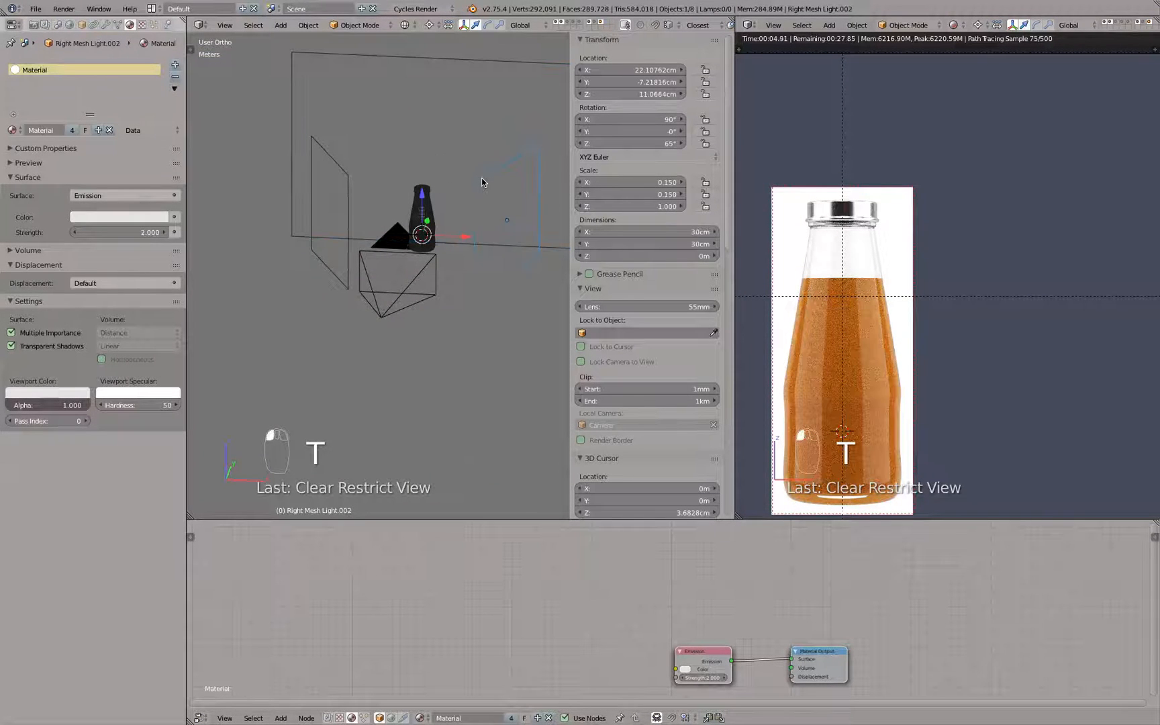
pyautogui.click(344, 170)
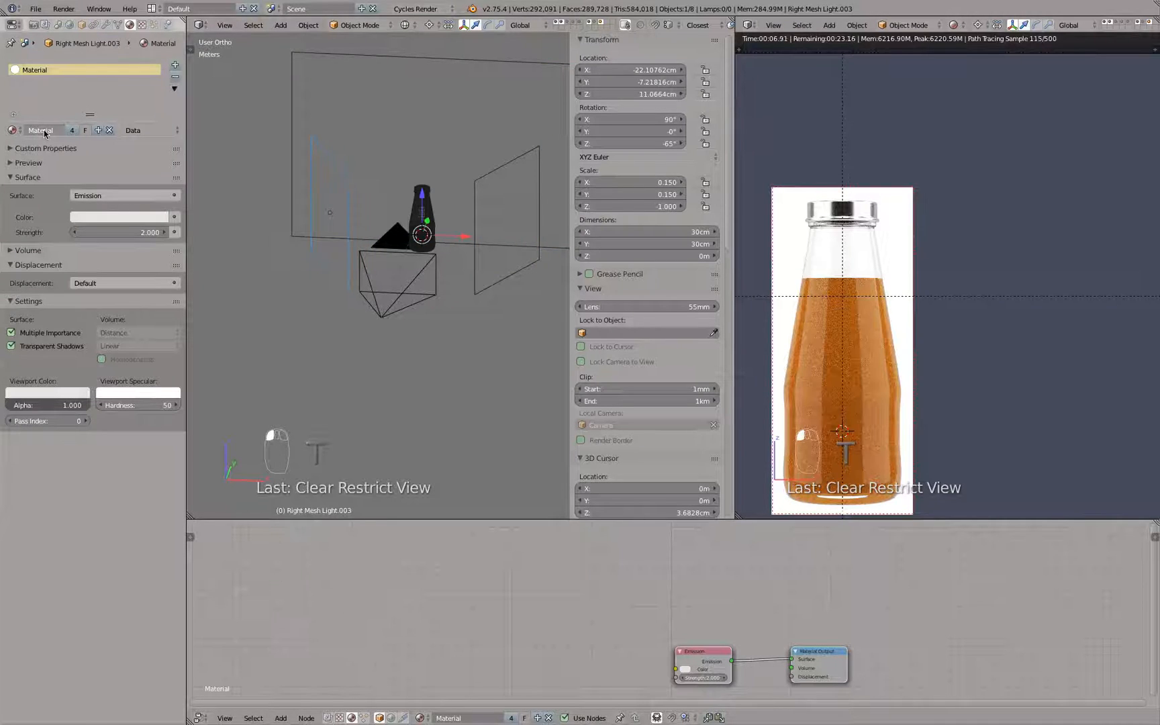
pyautogui.click(595, 22)
pyautogui.click(457, 188)
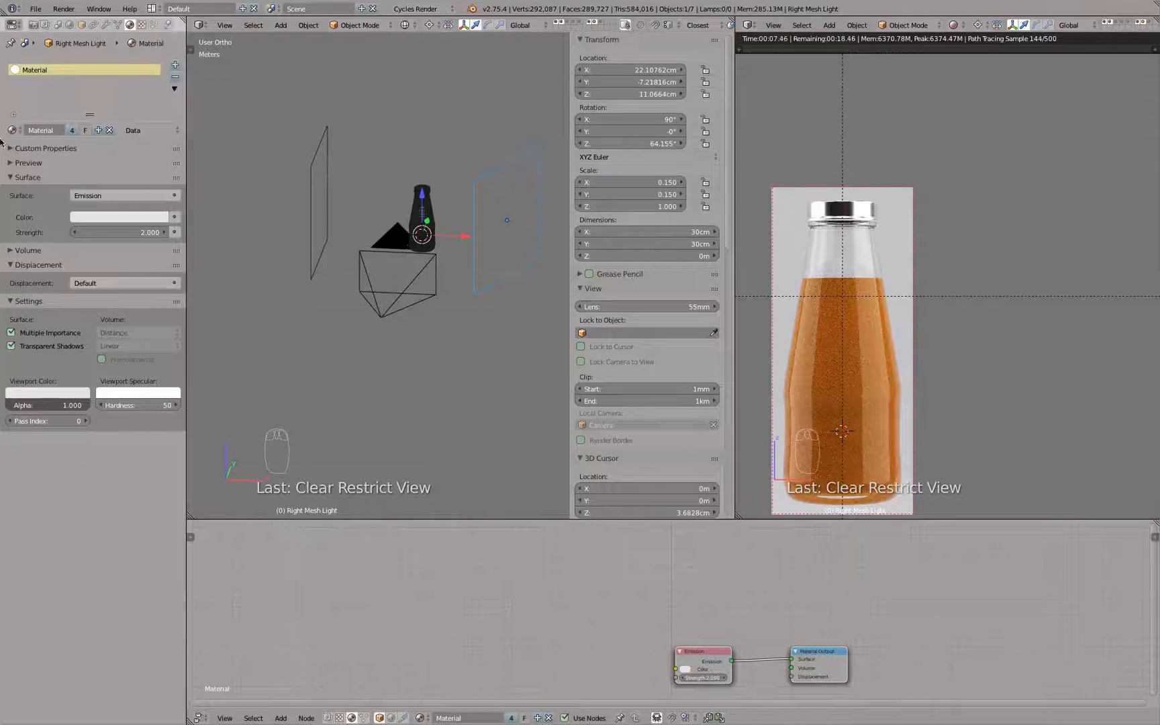
pyautogui.click(72, 130)
pyautogui.doubleClick(67, 130)
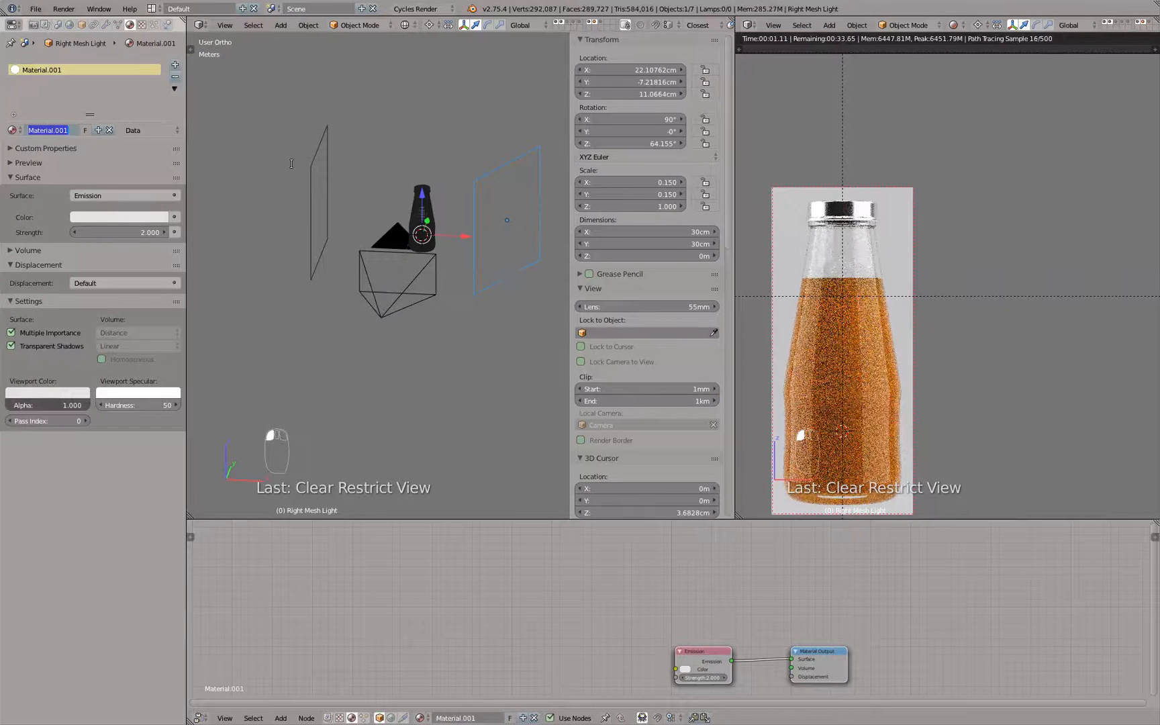
pyautogui.write('Right Light')
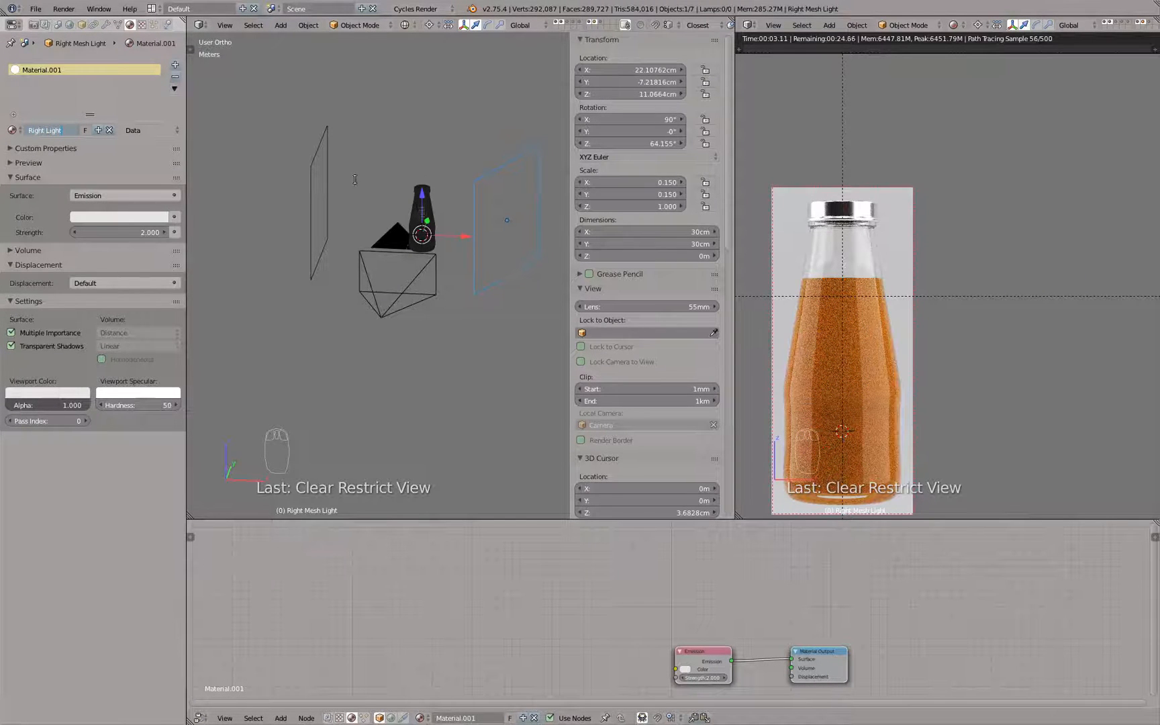
pyautogui.press('Return')
# Step: Rename the left front light's emission material as "Left Light"
pyautogui.rightClick(325, 172)
pyautogui.doubleClick(46, 133)
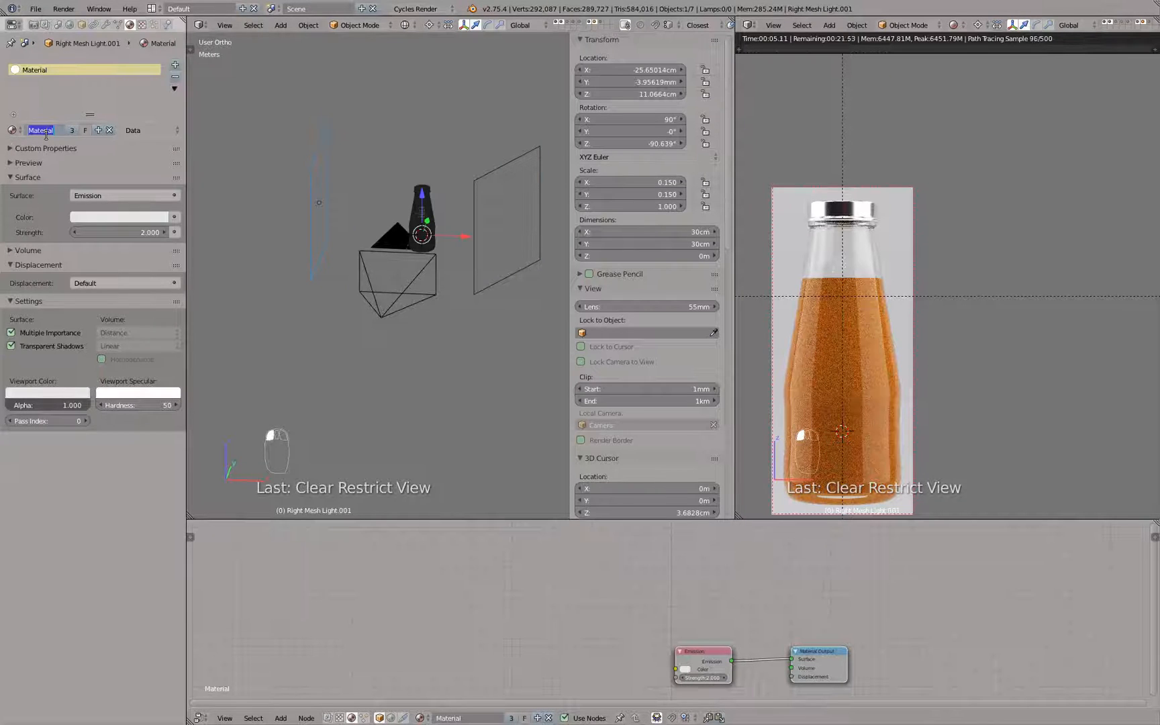
pyautogui.write('Left Light')
pyautogui.press('Return')
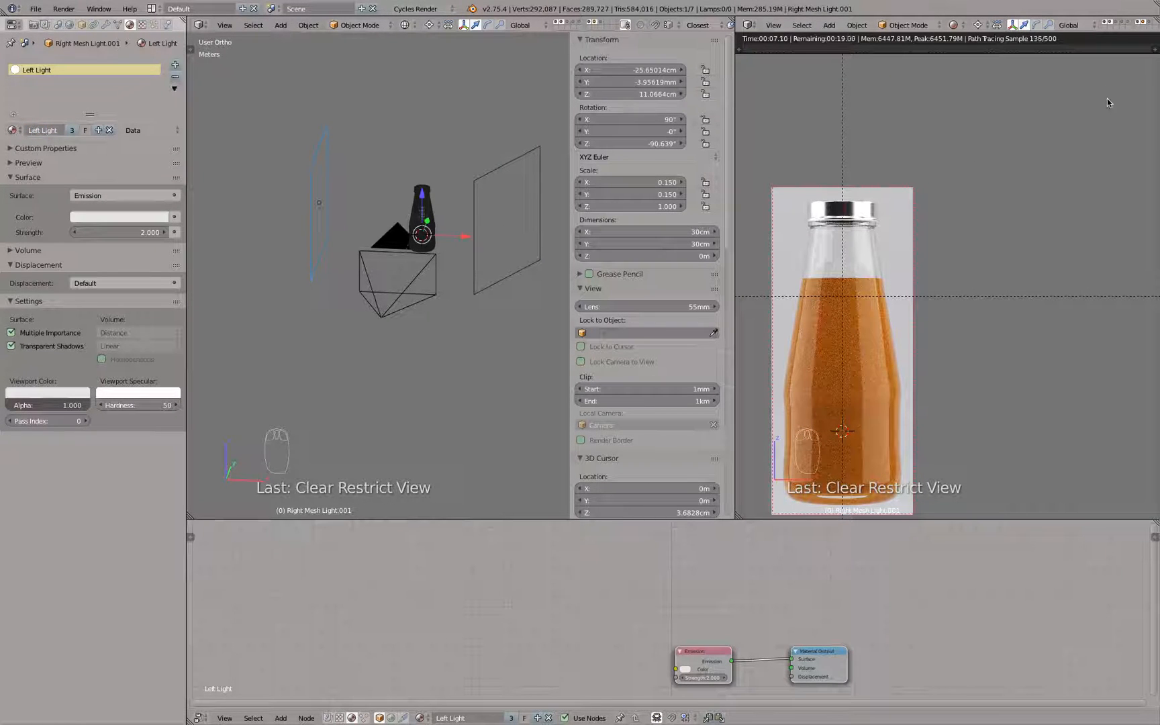
# Step: On the three-light layer, assign the Right Light material to the right panel, and check the left and rear panels' materials
pyautogui.click(592, 27)
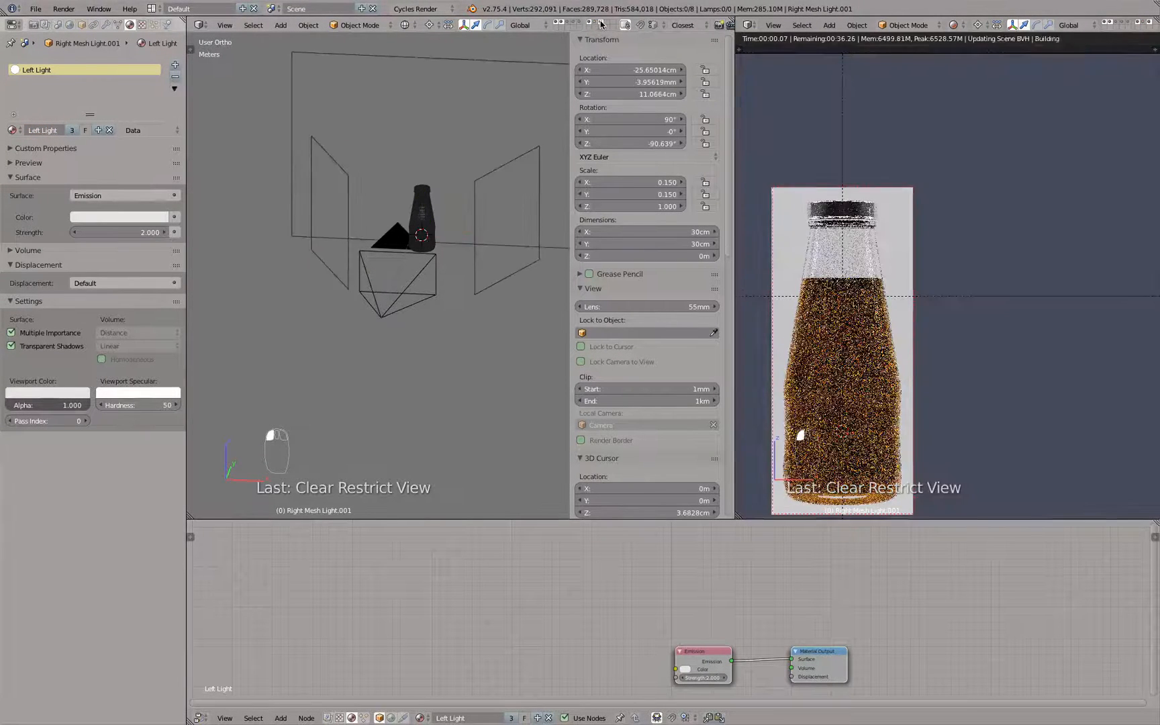
pyautogui.rightClick(520, 164)
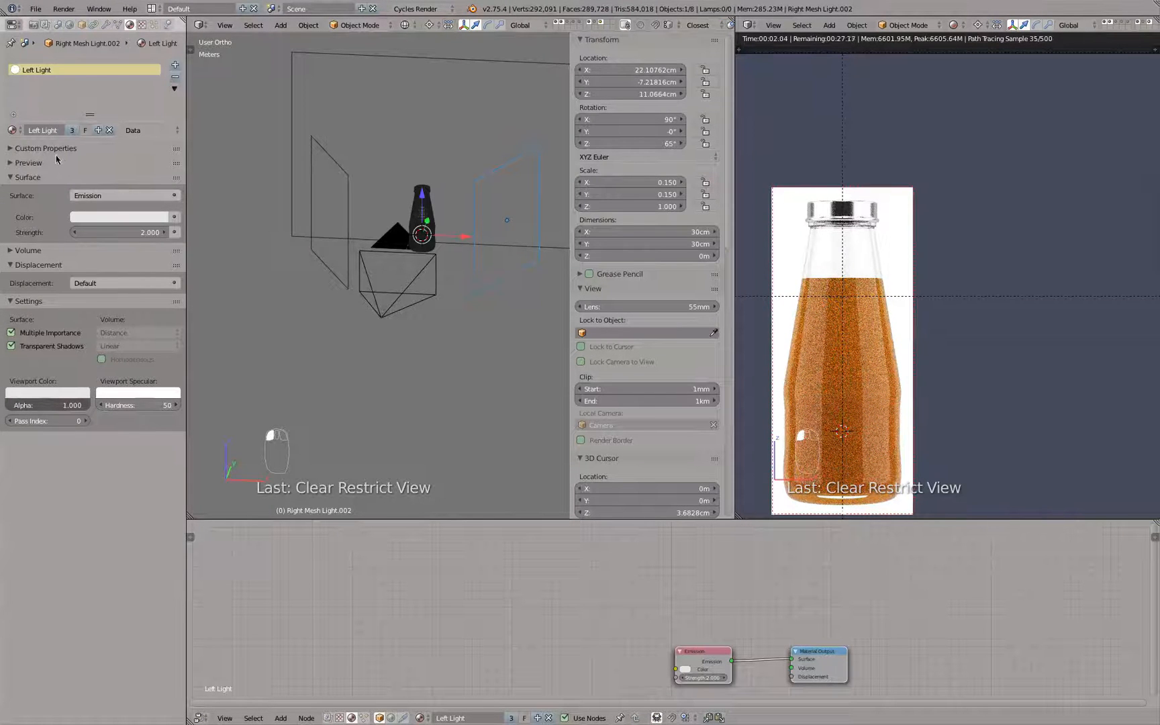
pyautogui.click(12, 129)
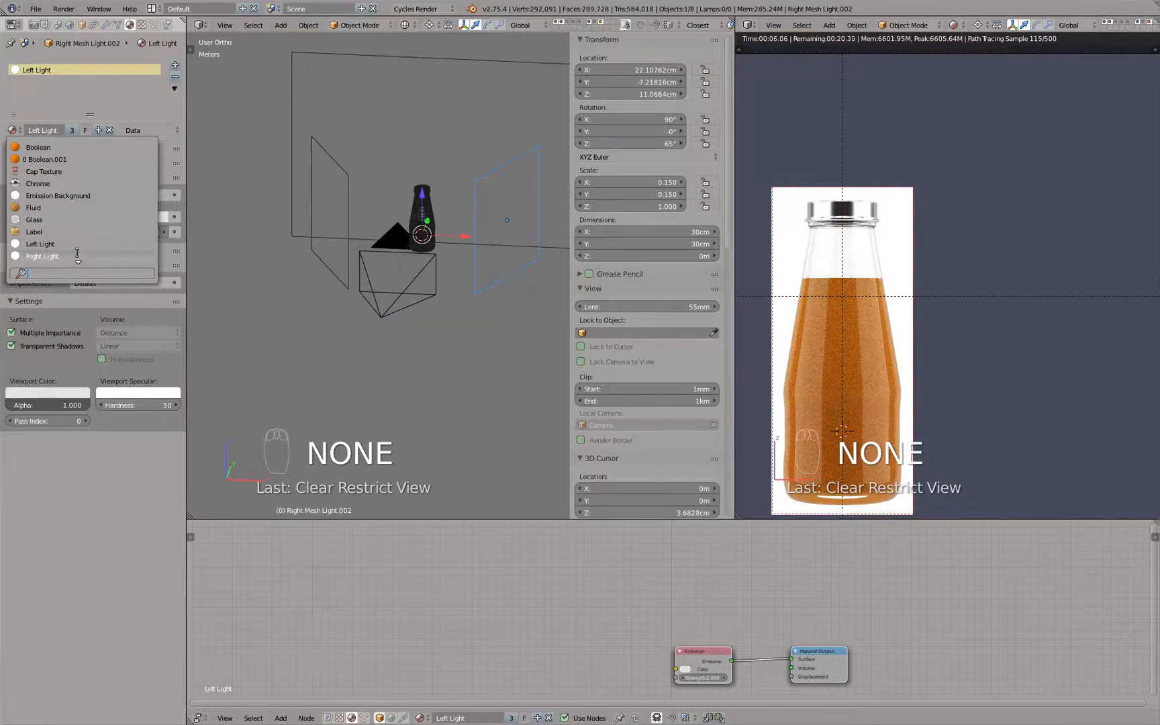
pyautogui.click(42, 256)
pyautogui.rightClick(336, 160)
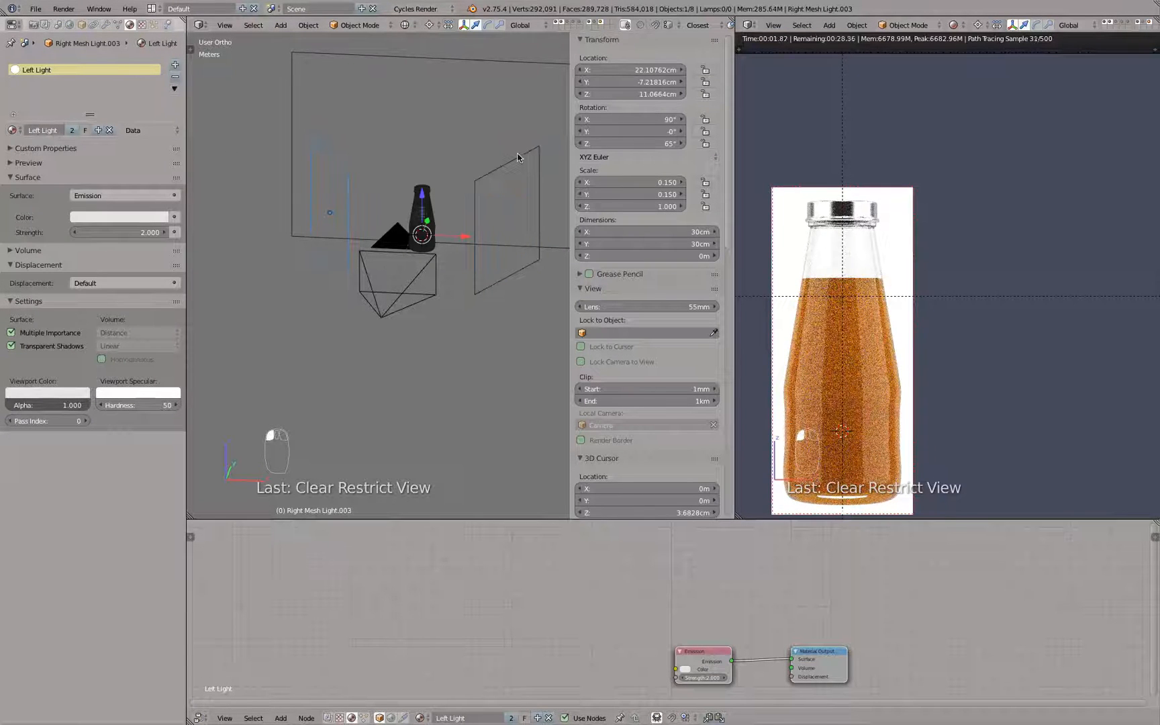
pyautogui.rightClick(454, 63)
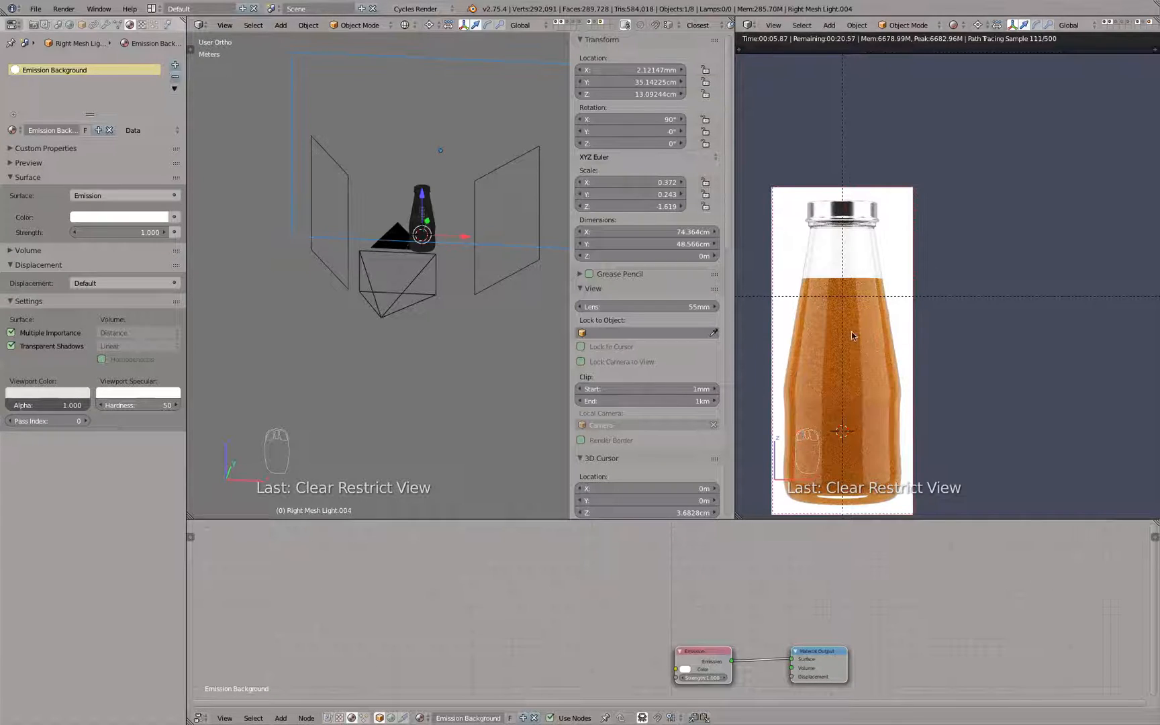
# Step: Switch the camera viewport from rendered to solid shading with the full camera frame in view
pyautogui.keyDown('shift'); pyautogui.moveTo(852, 335); pyautogui.dragTo(942, 278, button='middle'); pyautogui.keyUp('shift')
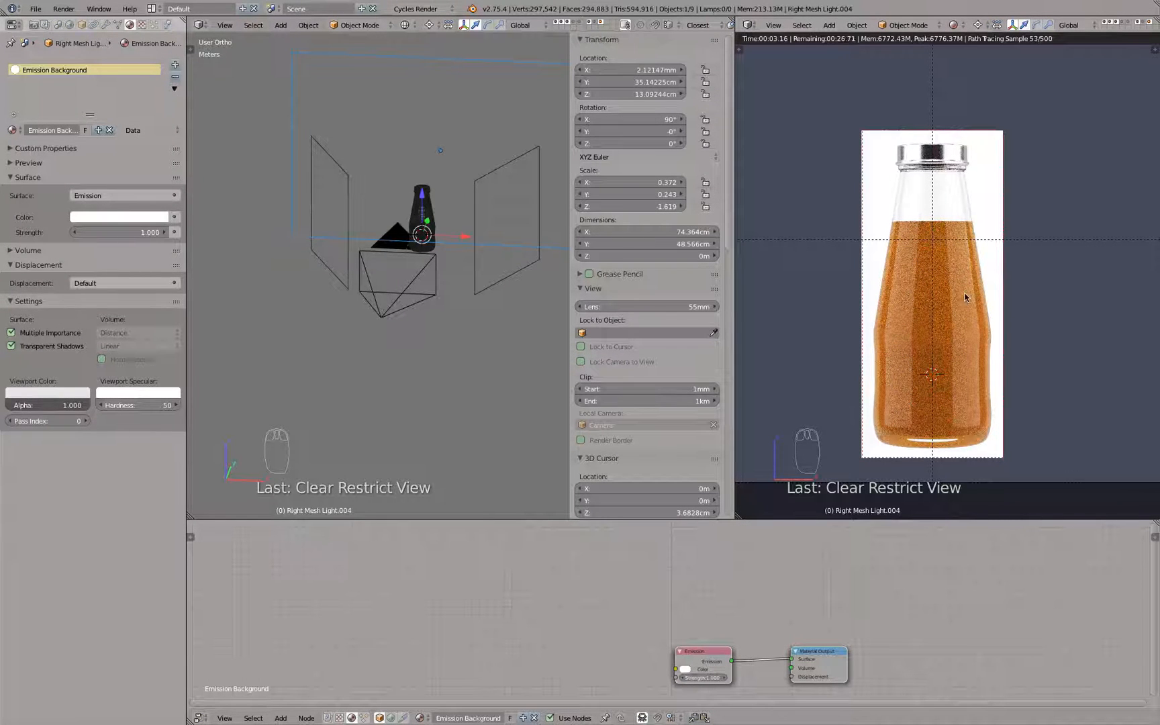
pyautogui.press('z')
pyautogui.press('z')
pyautogui.scroll(-1, 965, 297)
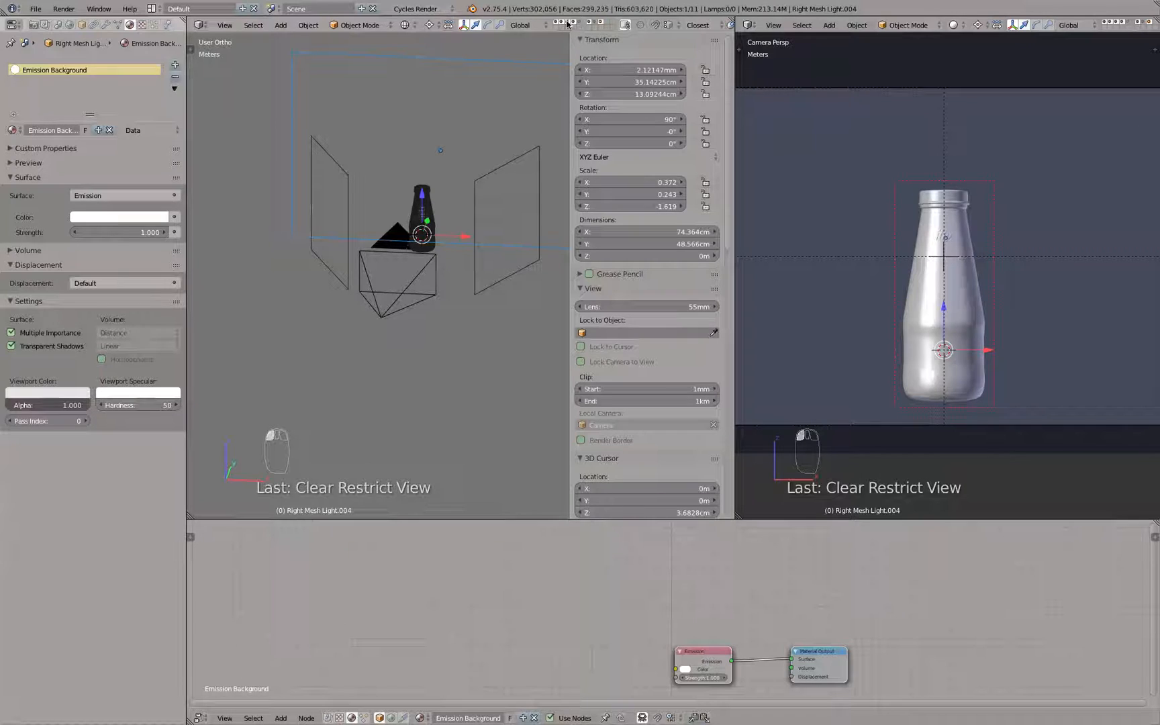
pyautogui.scroll(-3, 893, 212)
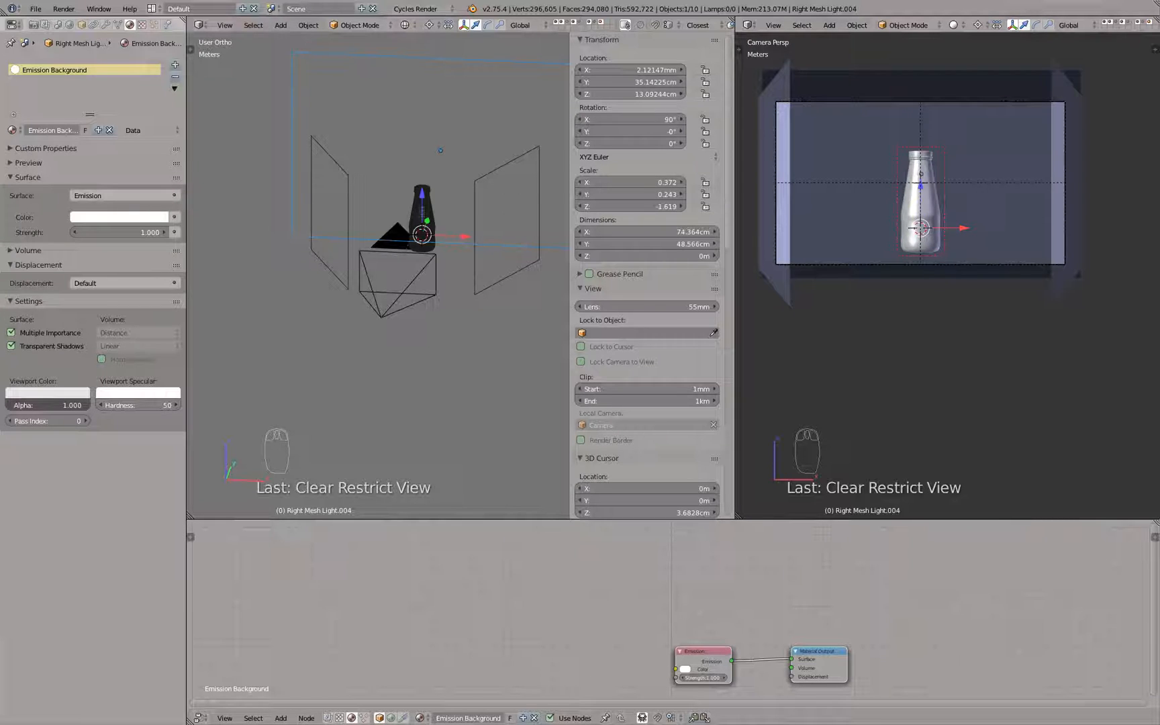
# Step: Set the render resolution to 400 by 800 px for a portrait frame
pyautogui.click(35, 26)
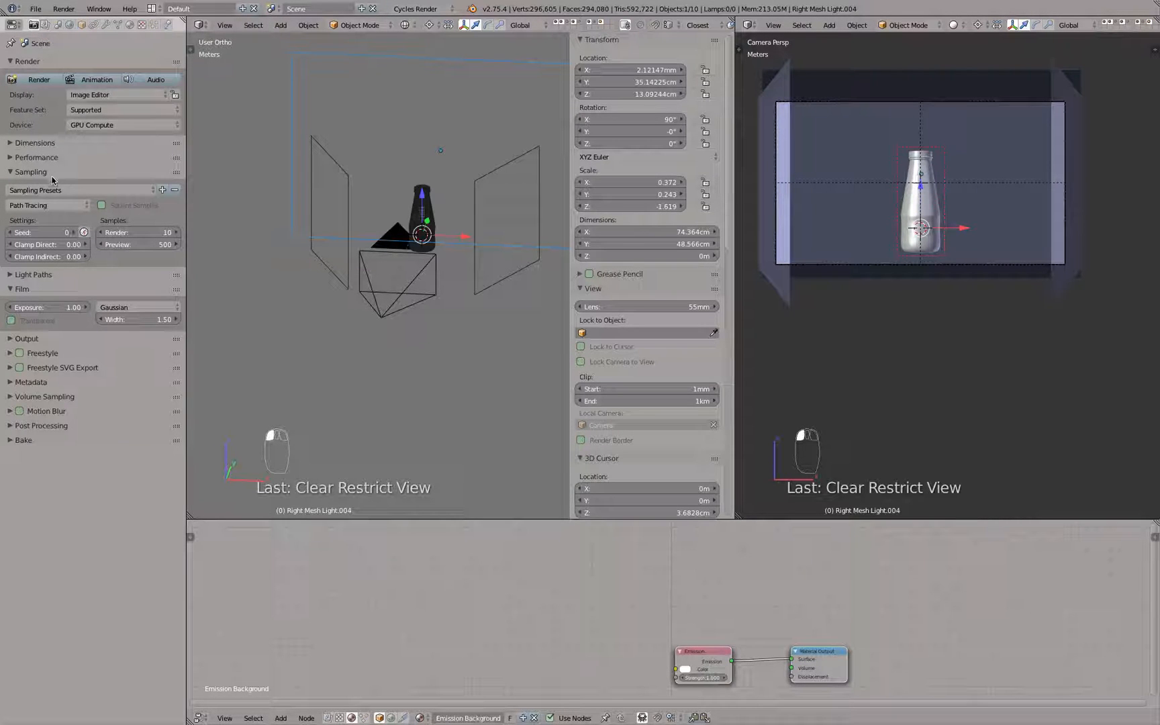
pyautogui.click(11, 143)
pyautogui.click(43, 188)
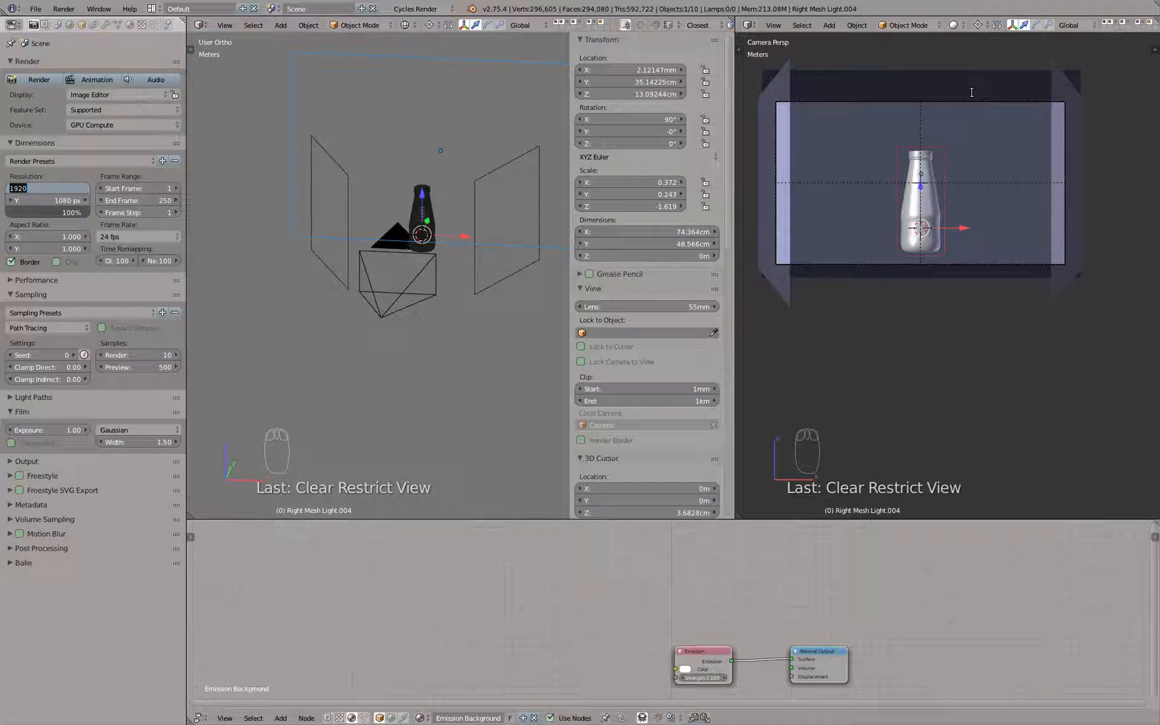
pyautogui.write('4')
pyautogui.press('Tab')
pyautogui.write('800')
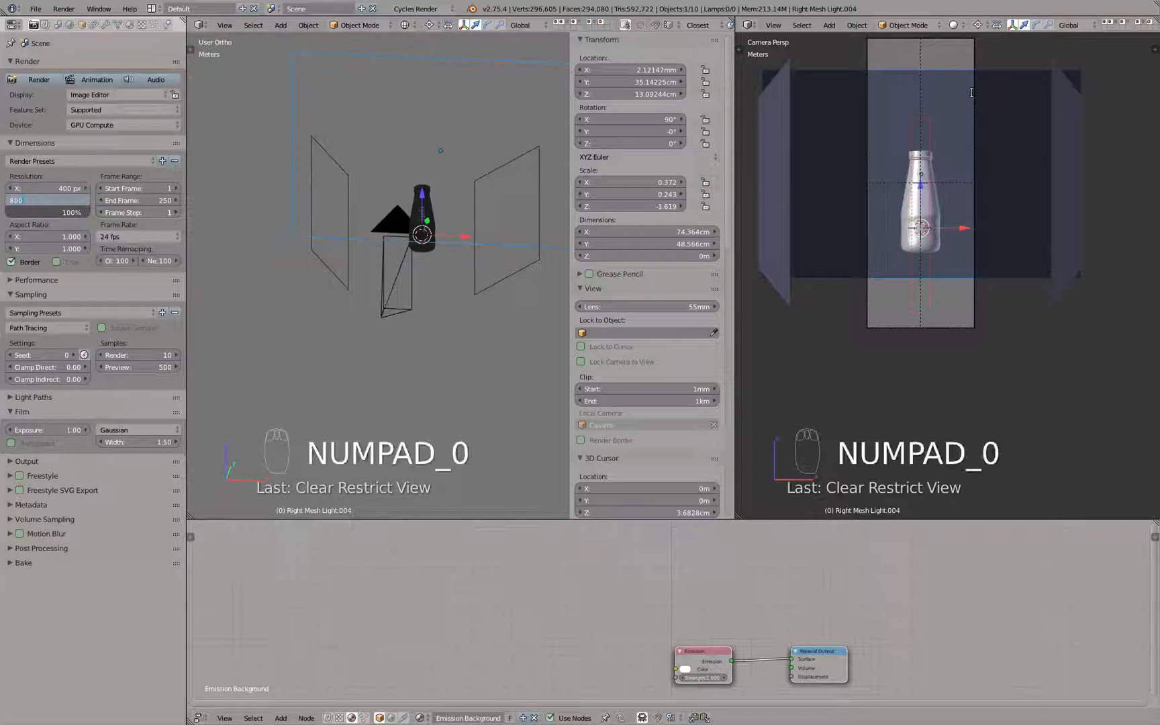
pyautogui.press('Return')
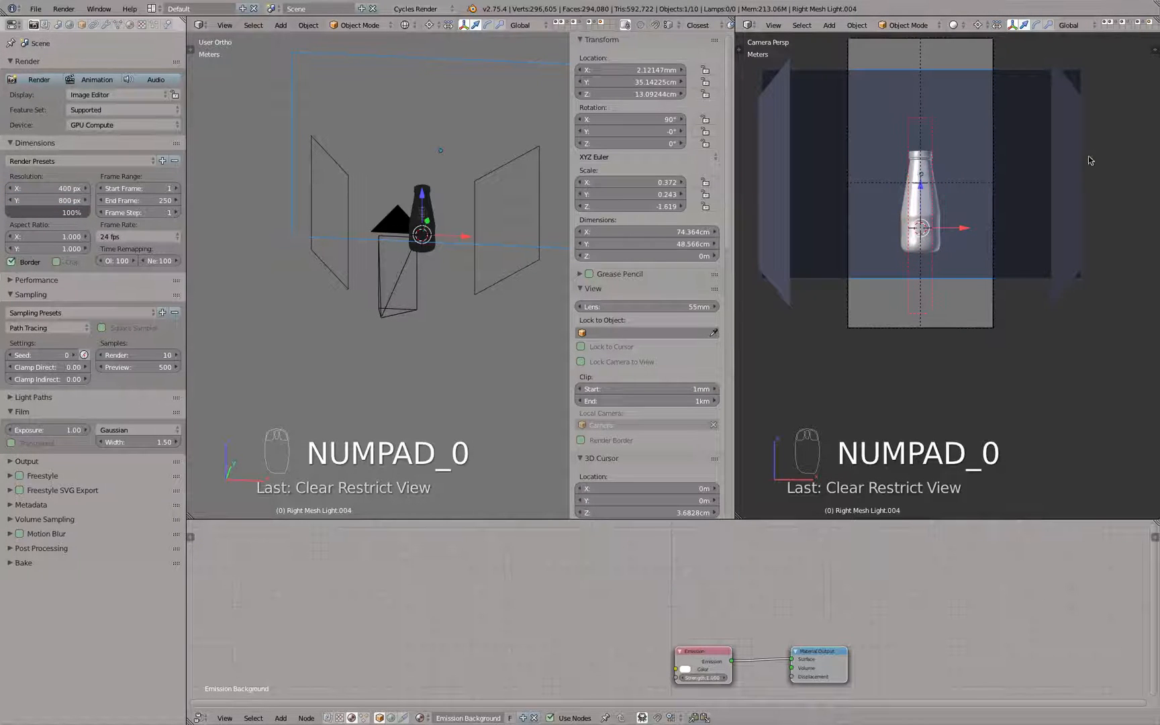
# Step: Clear the render border by redrawing it around the whole camera frame, leaving the Border option disabled
pyautogui.scroll(-2, 976, 100)
pyautogui.hotkey('shift', 'b')
pyautogui.moveTo(908, 66); pyautogui.dragTo(1048, 300)
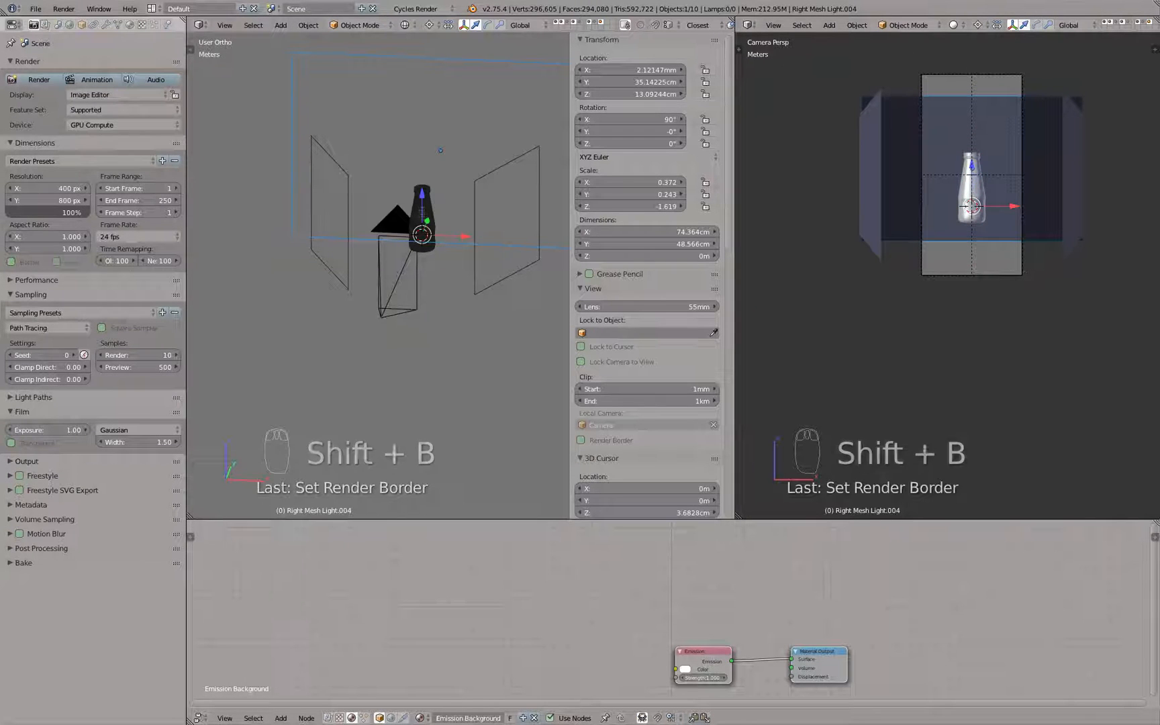
pyautogui.click(12, 262)
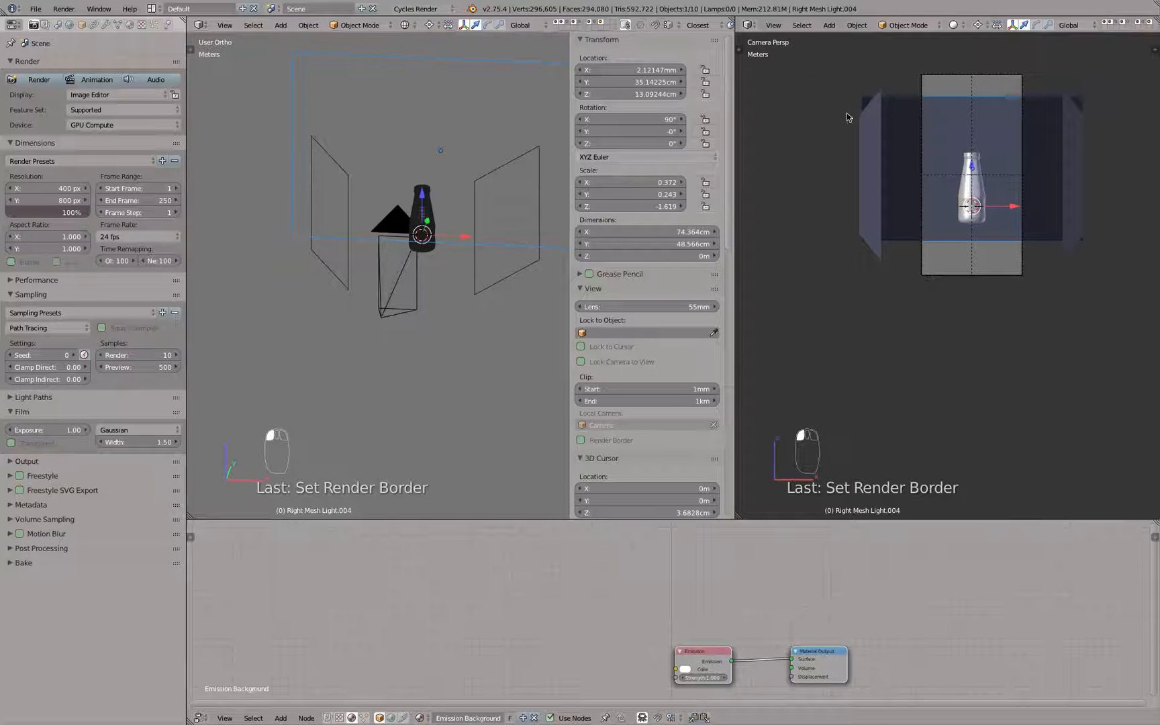
pyautogui.scroll(1, 847, 112)
pyautogui.click(13, 261)
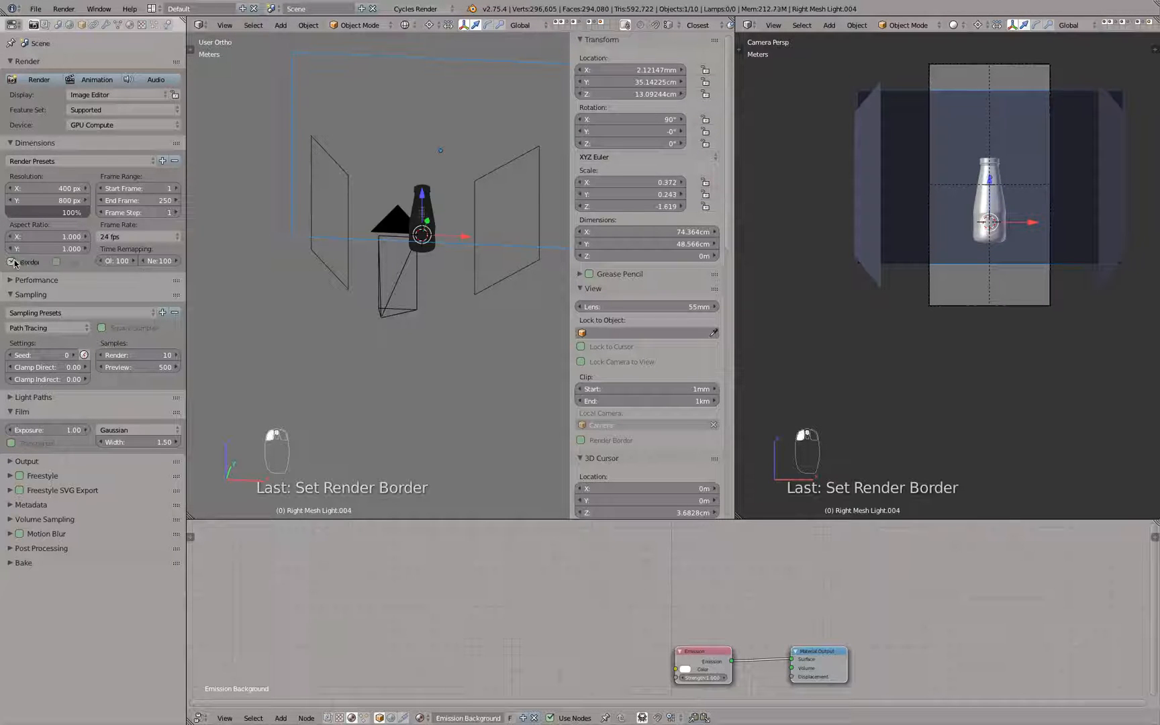
# Step: Move the camera about 33.6 cm along its local Z axis toward the bottle so the bottle fills the portrait frame
pyautogui.scroll(1, 1012, 166)
pyautogui.keyDown('shift'); pyautogui.moveTo(1012, 166); pyautogui.dragTo(951, 212, button='middle'); pyautogui.keyUp('shift')
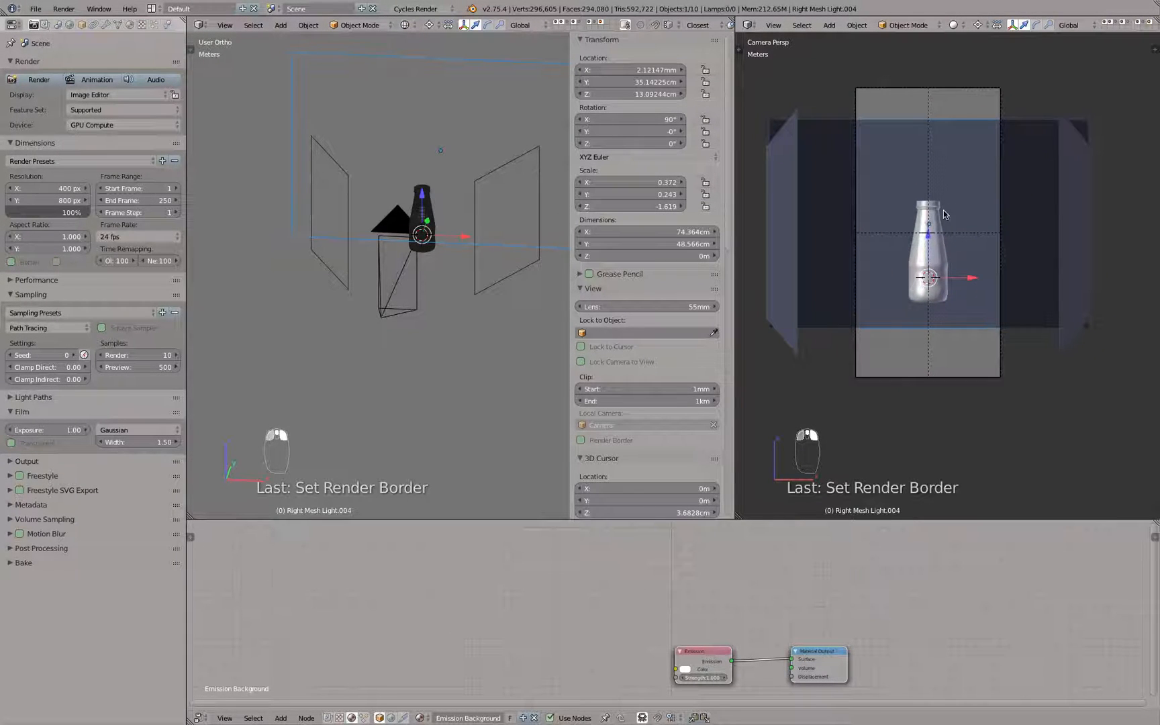
pyautogui.rightClick(999, 276)
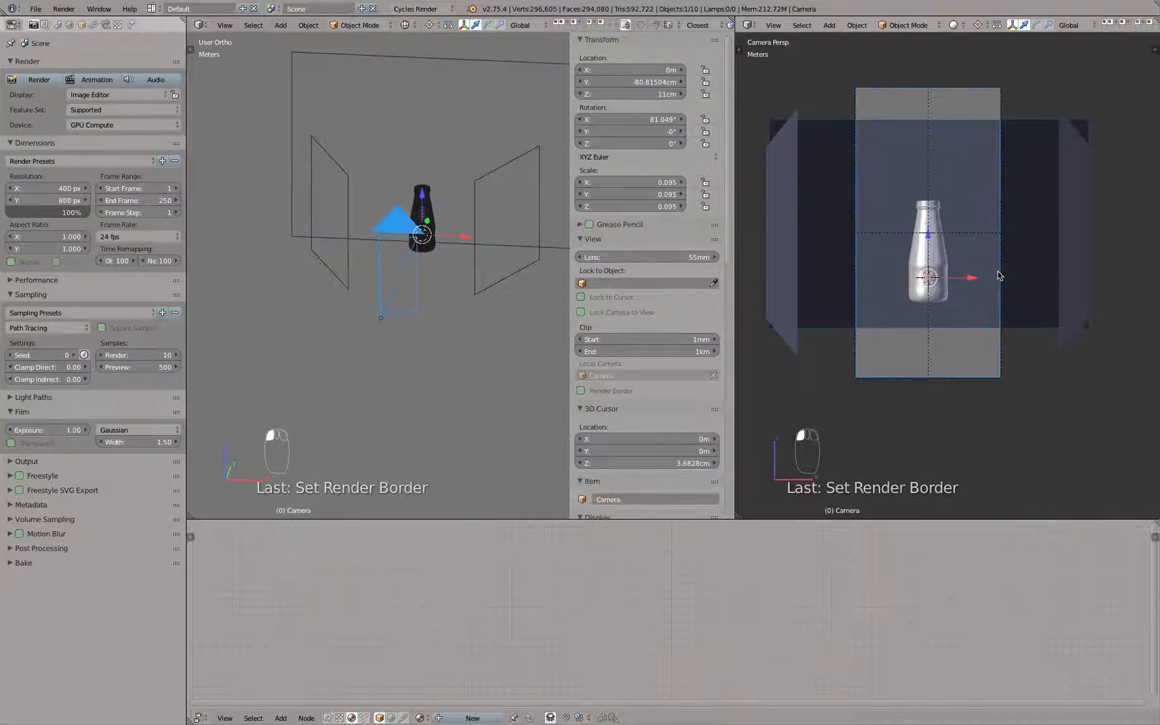
pyautogui.press('g')
pyautogui.press('z')
pyautogui.press('z')
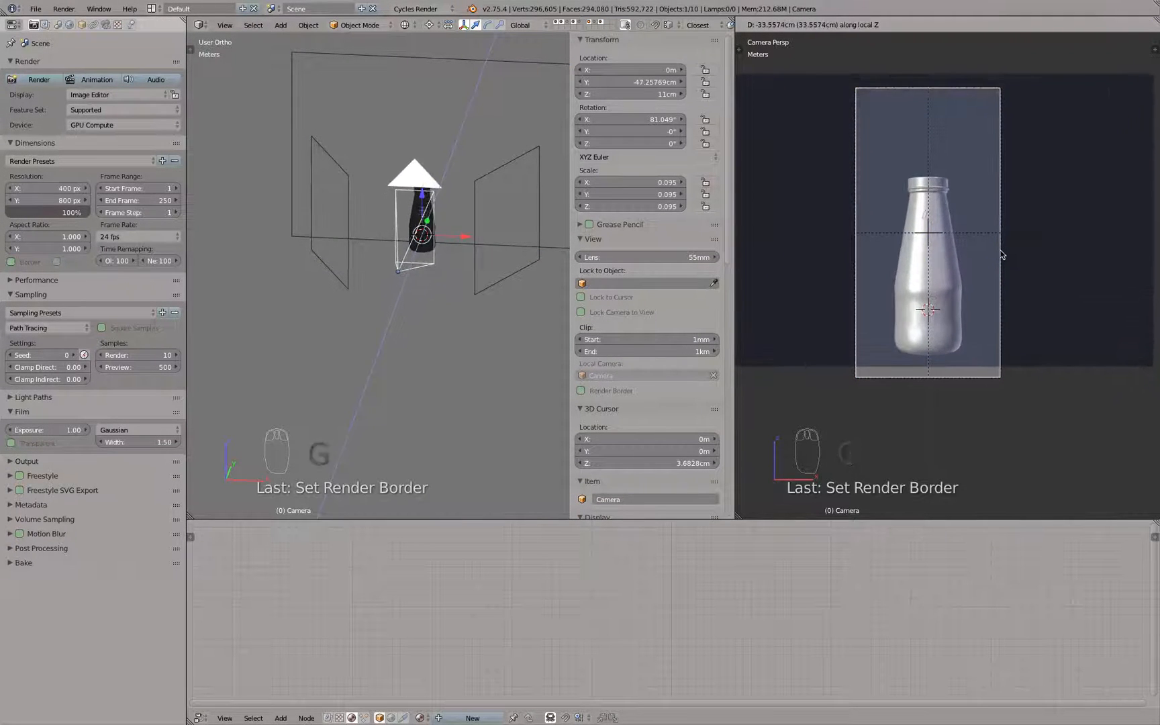
pyautogui.click(1002, 254)
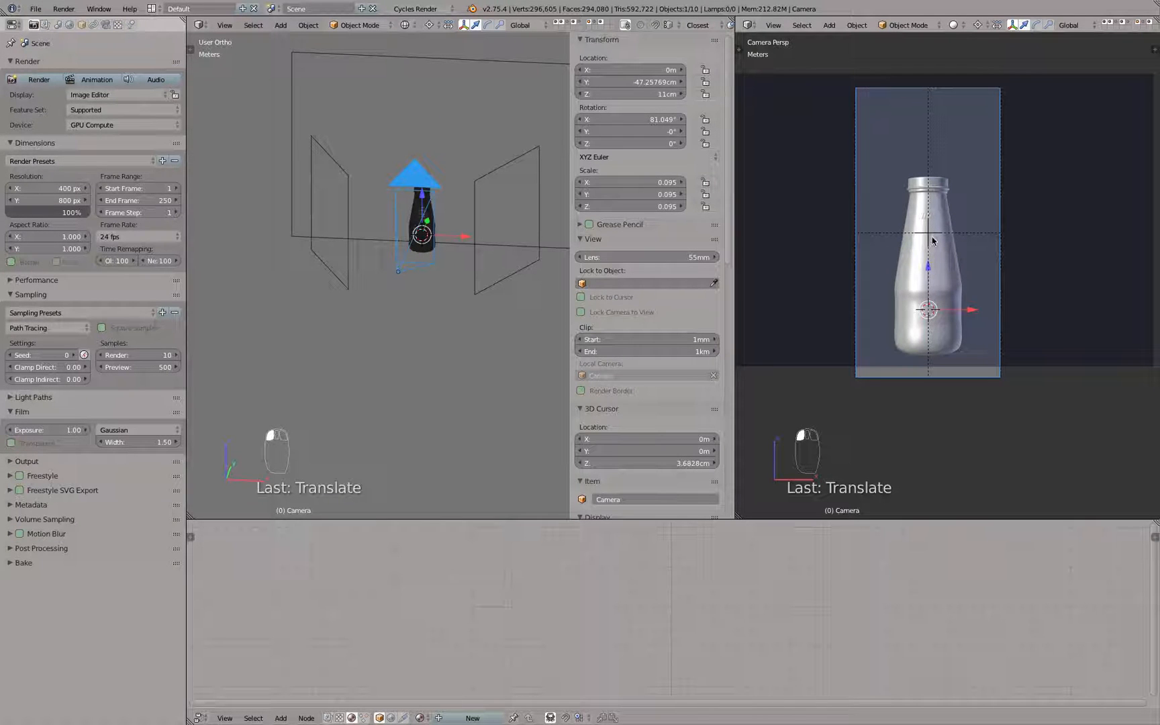
# Step: Lower the rear background panel along Z and stretch it vertically to a Y scale of about 0.264
pyautogui.scroll(-1, 932, 236)
pyautogui.click(1034, 144)
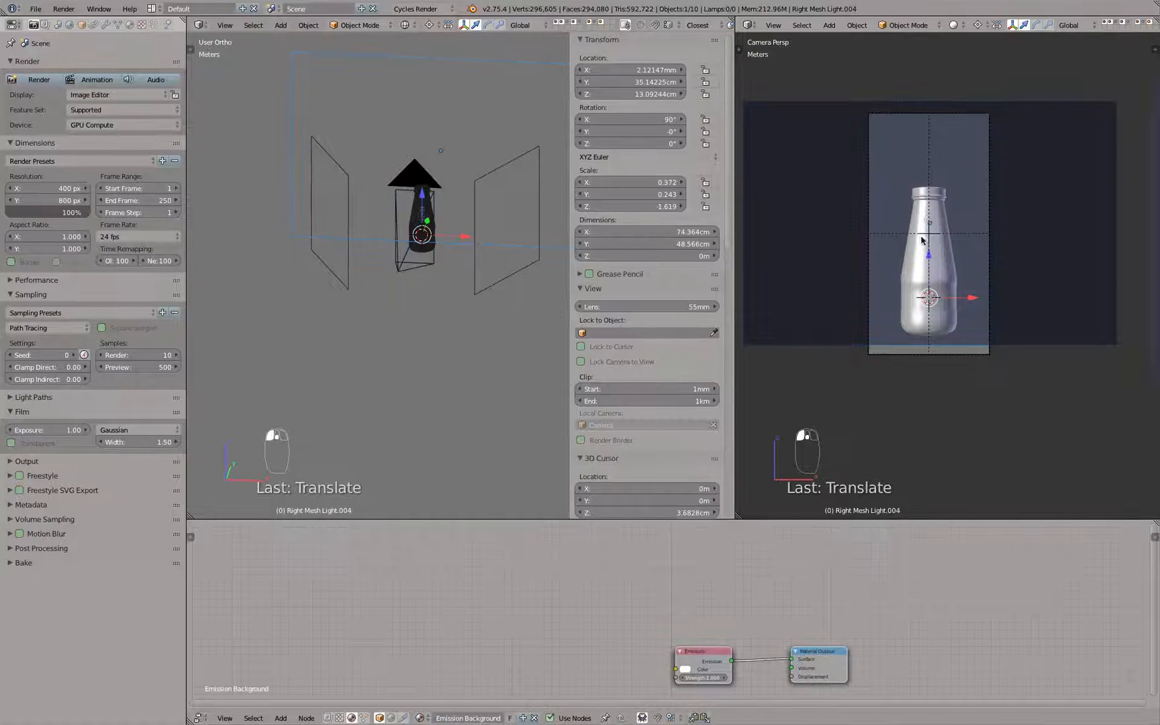
pyautogui.press('g')
pyautogui.press('z')
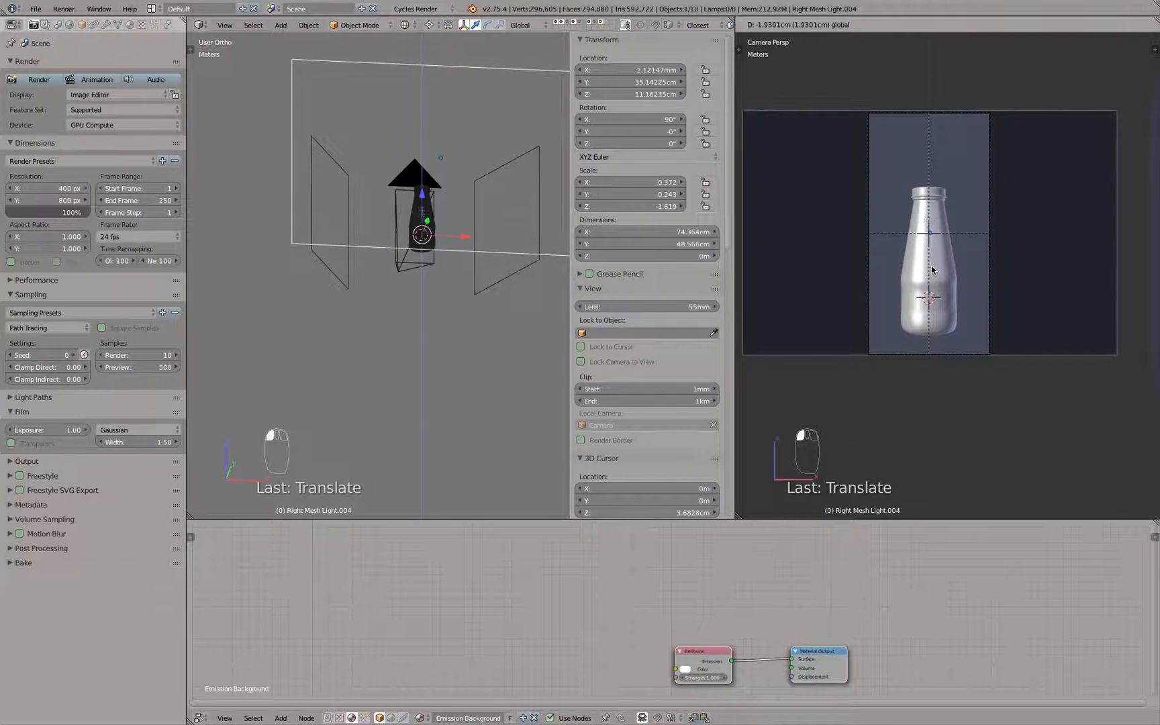
pyautogui.press('s')
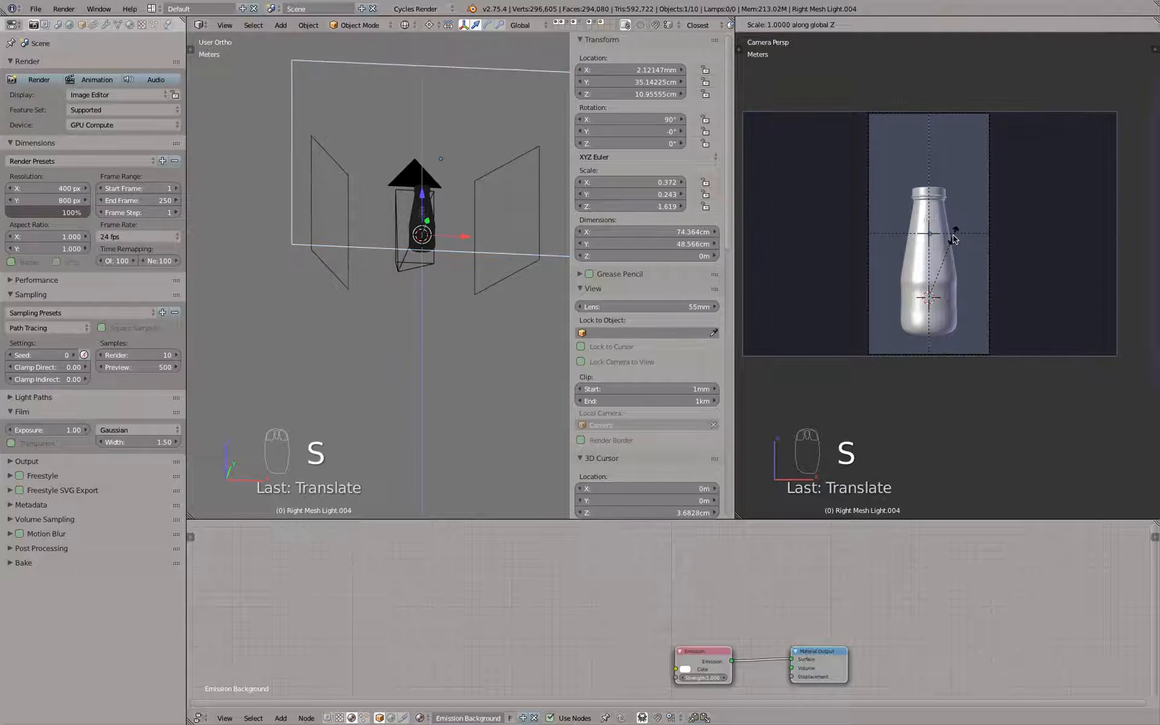
pyautogui.click(957, 234)
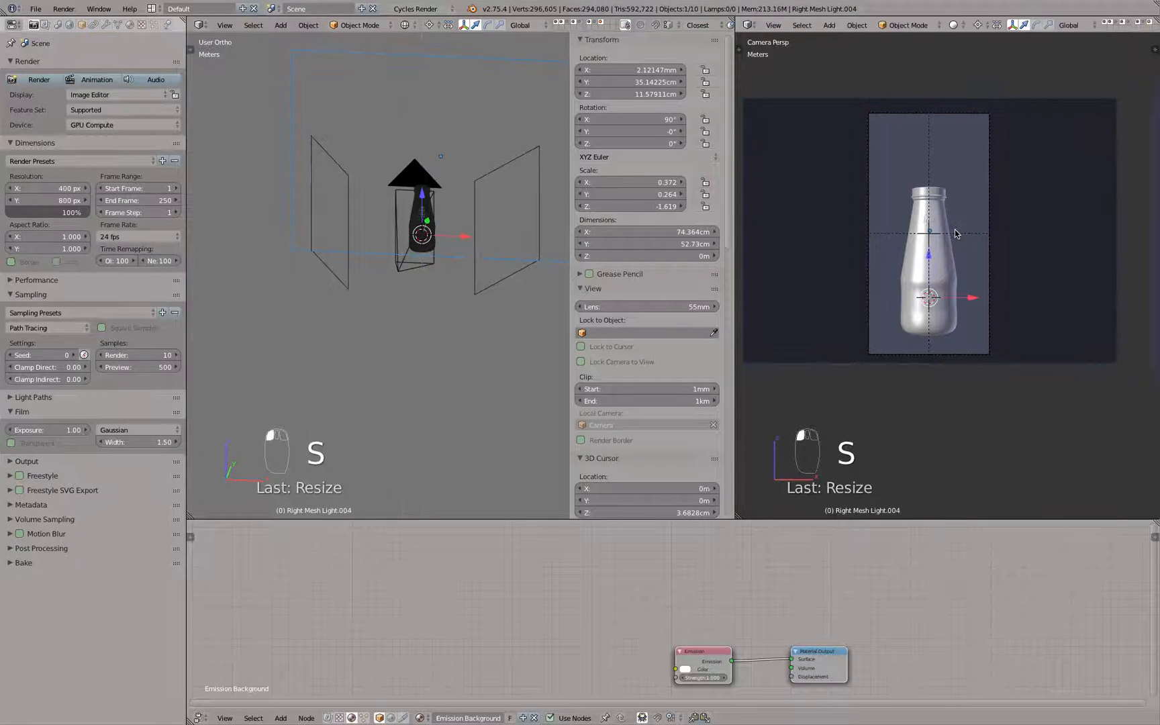
# Step: Narrow the rear background panel's mesh along X about its own center to about 32.4 cm wide
pyautogui.press(',')
pyautogui.scroll(-2, 1000, 216)
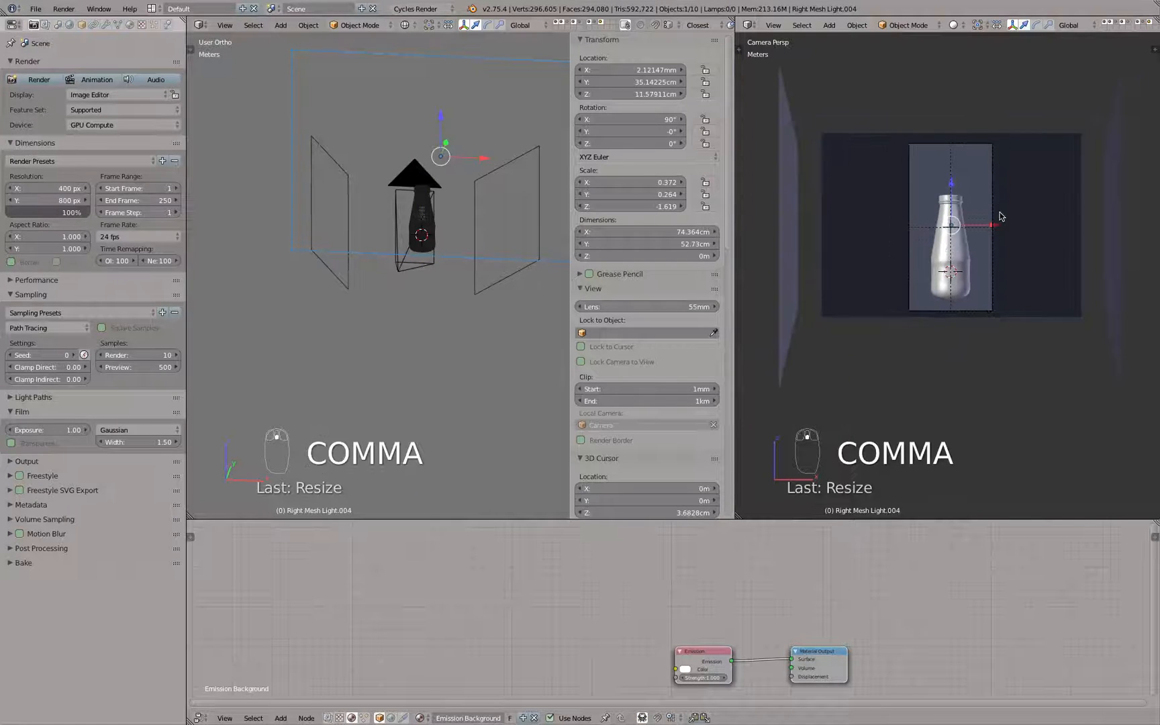
pyautogui.scroll(2, 1032, 207)
pyautogui.press('Tab')
pyautogui.press('s')
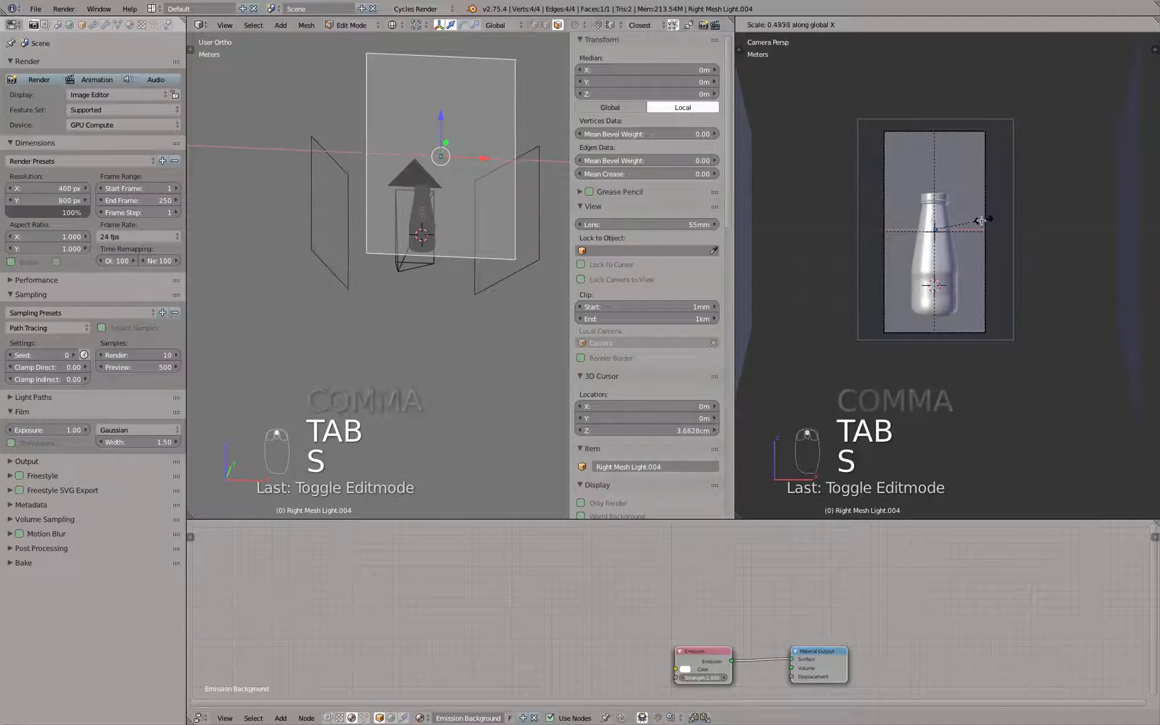
pyautogui.click(978, 224)
pyautogui.press('Tab')
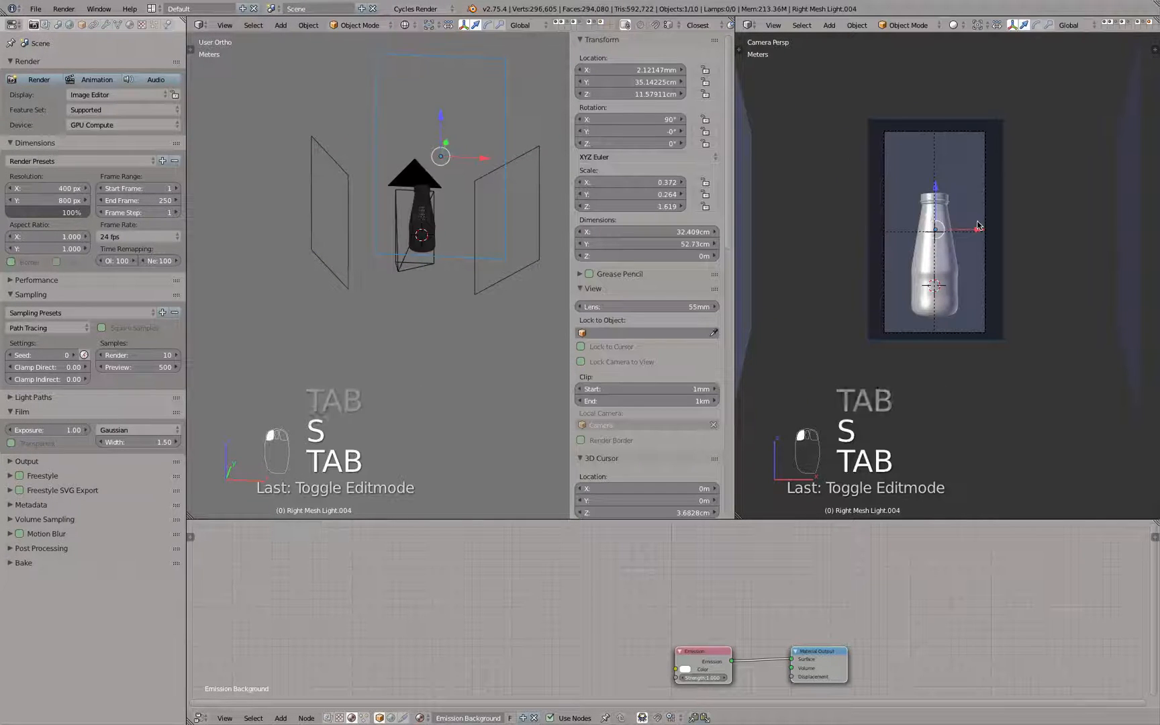
# Step: Preview the framed bottle in rendered shading and return the camera viewport to solid shading
pyautogui.press('super')
pyautogui.press('s')
pyautogui.press('s')
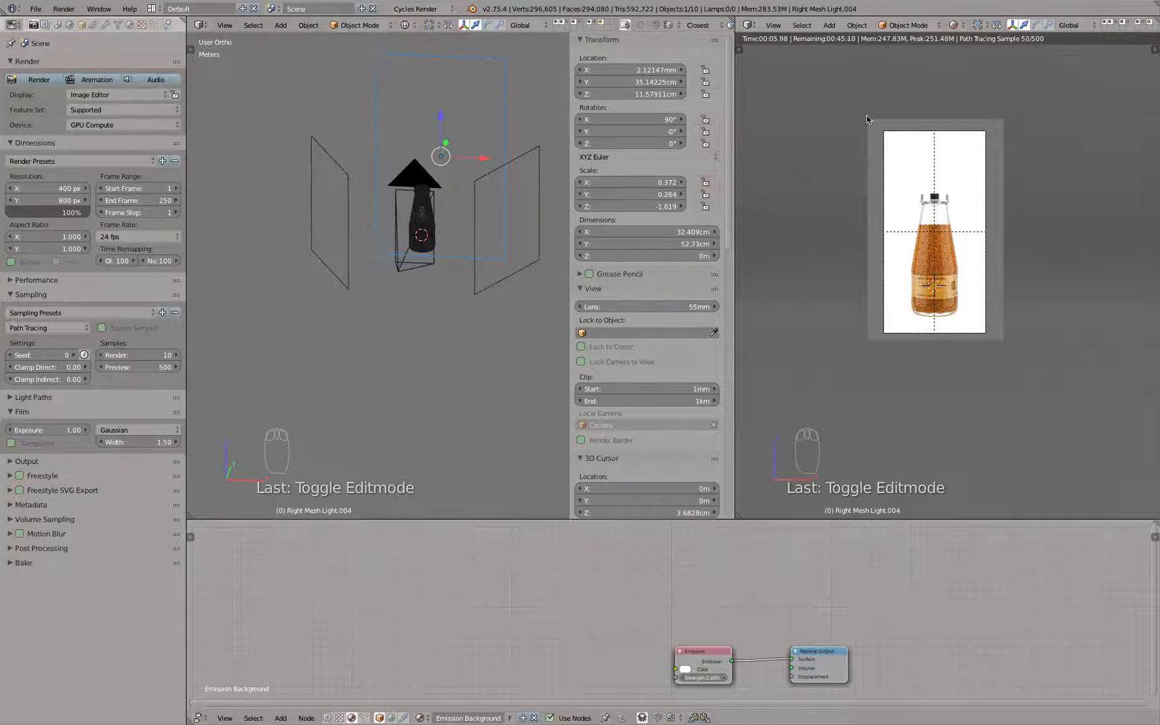
pyautogui.press('z')
pyautogui.press('z')
pyautogui.press('z')
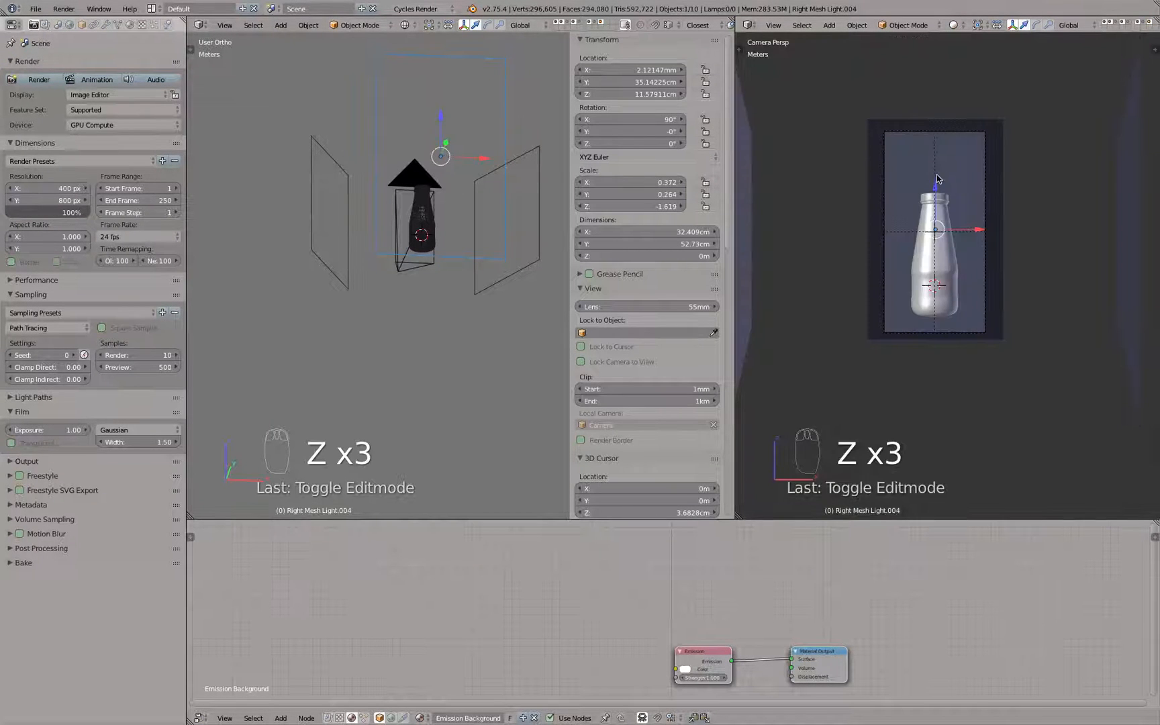
# Step: Set the render samples to 20, expand the performance settings, and render the bottle image with GPU Compute
pyautogui.click(137, 355)
pyautogui.write('20')
pyautogui.press('Return')
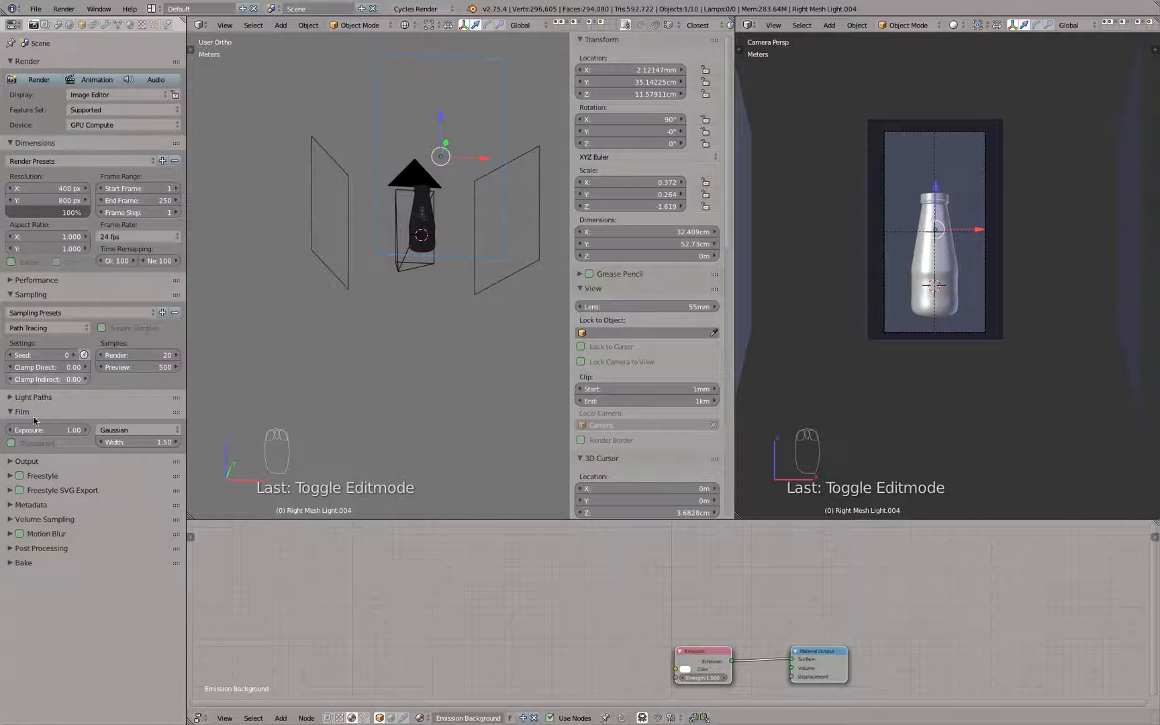
pyautogui.click(92, 125)
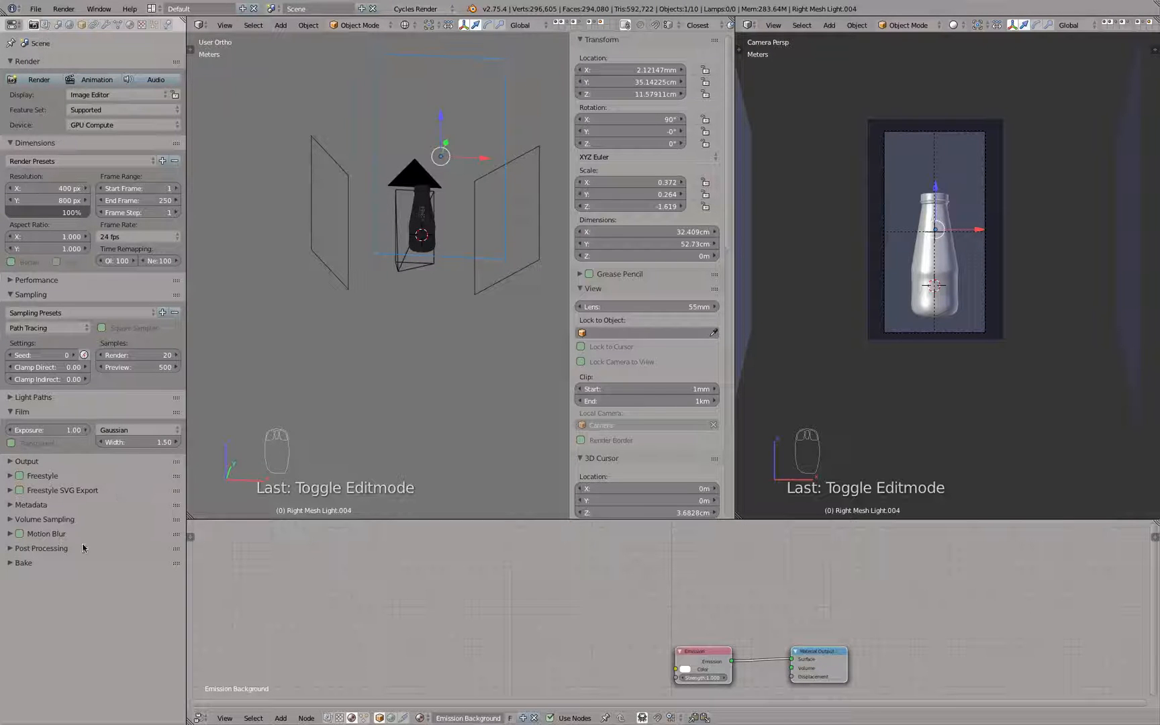
pyautogui.click(10, 282)
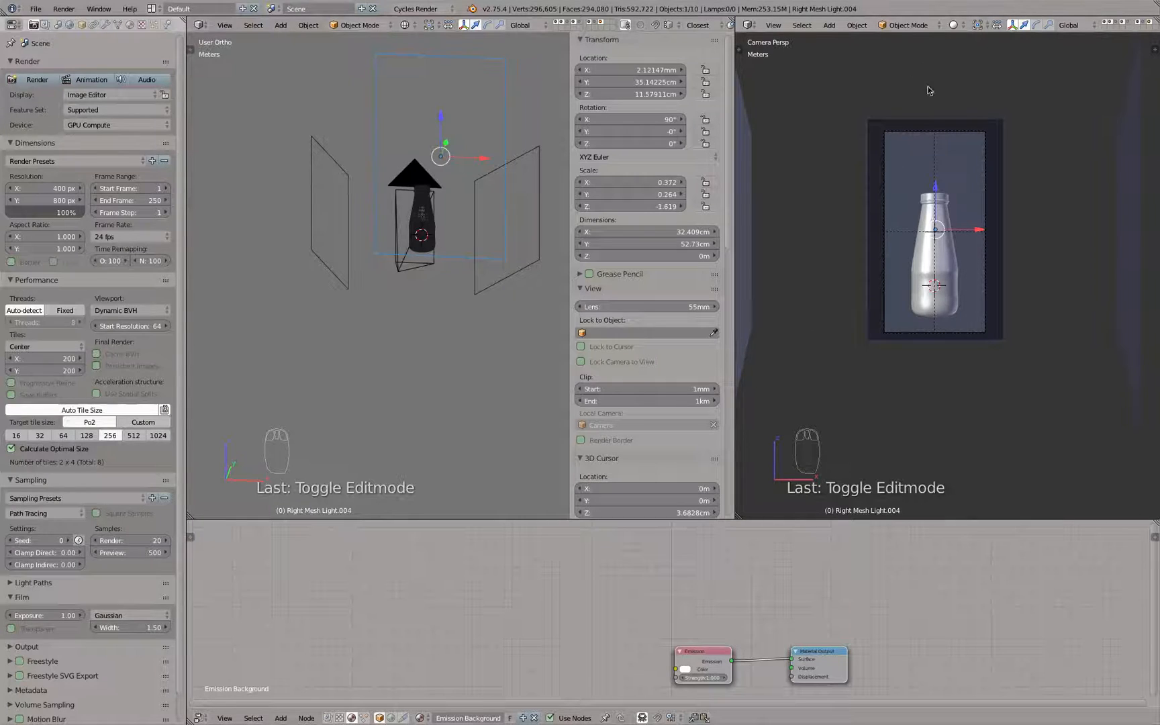
pyautogui.scroll(3, 942, 119)
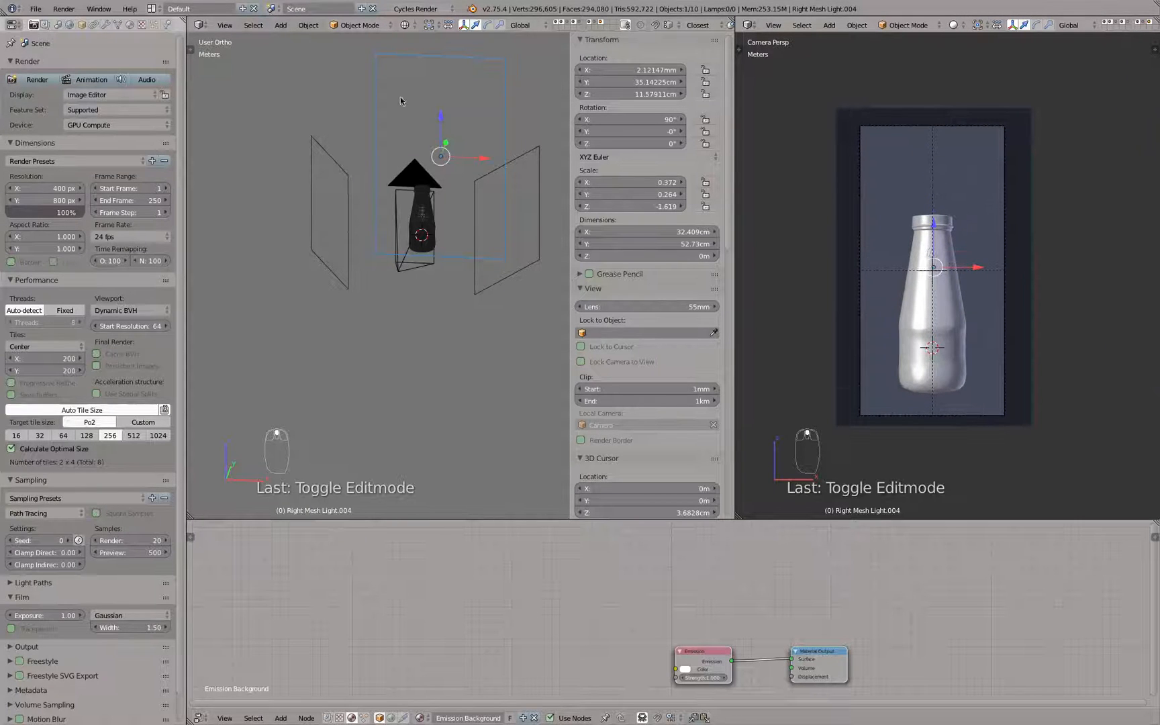
pyautogui.click(34, 80)
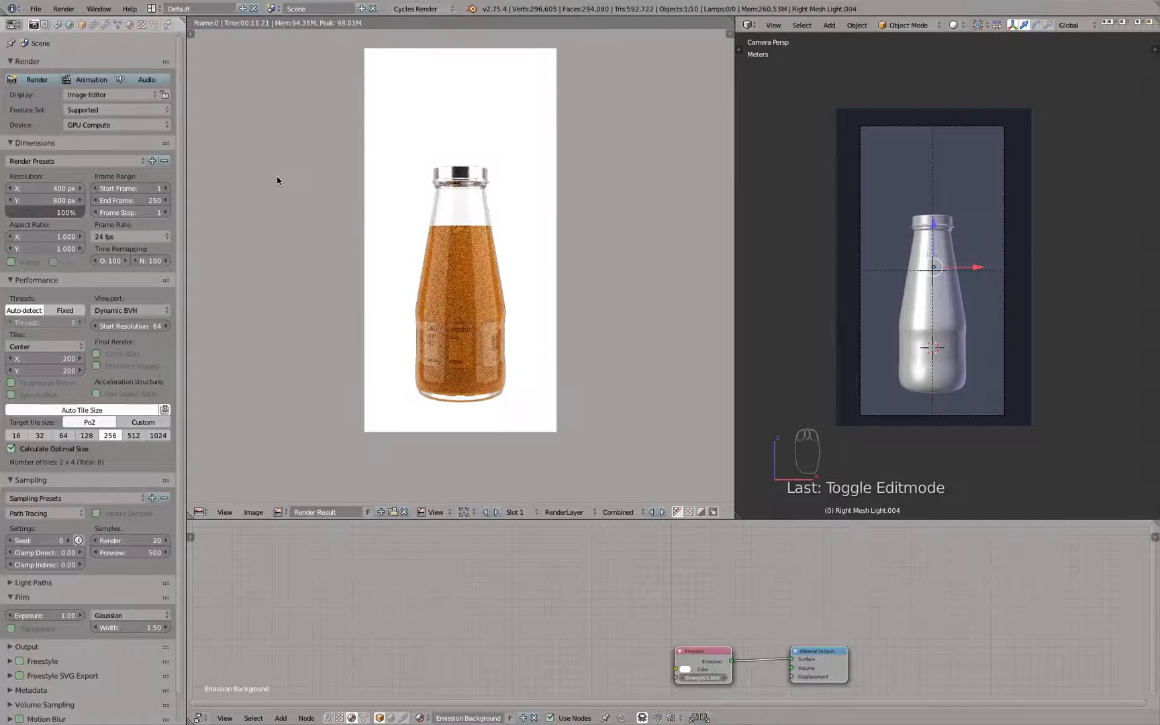
# Step: Set the render samples to 100 and render the bottle image again
pyautogui.click(122, 541)
pyautogui.press('BackSpace')
pyautogui.write('100')
pyautogui.press('Return')
pyautogui.click(57, 80)
# Step: Switch the render device to CPU and try to enter a smaller tile size manually
pyautogui.click(127, 124)
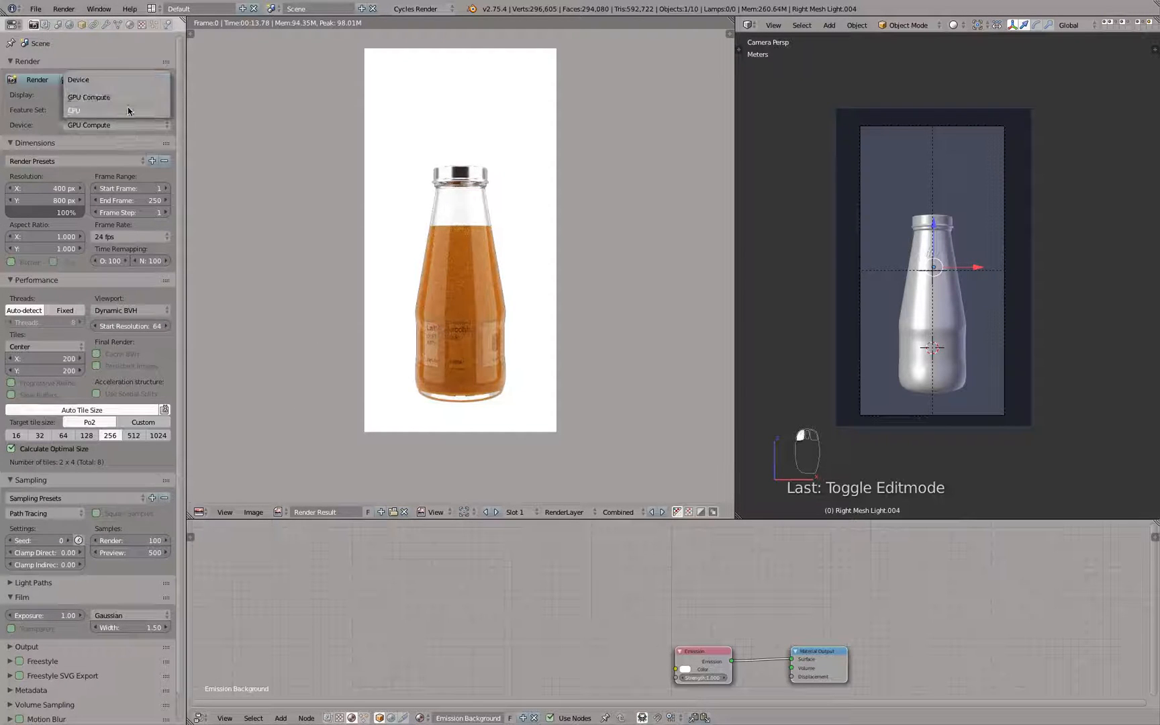
pyautogui.click(128, 110)
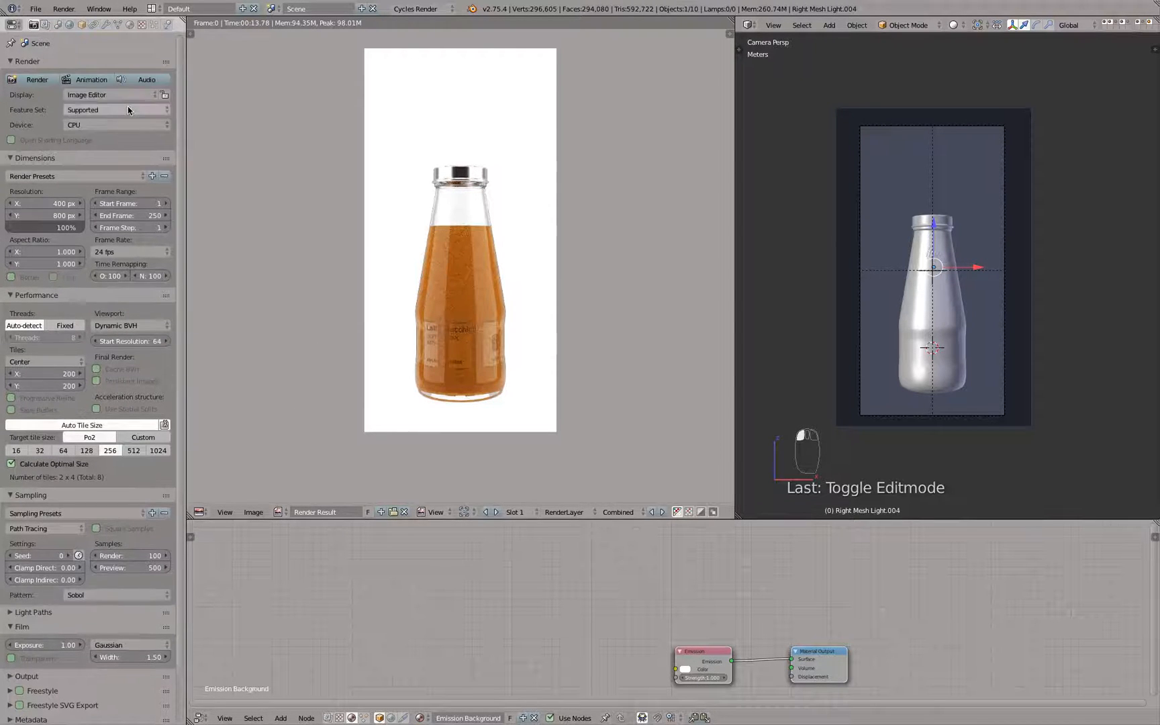
pyautogui.click(49, 376)
pyautogui.write('64')
pyautogui.press('Tab')
pyautogui.write('6')
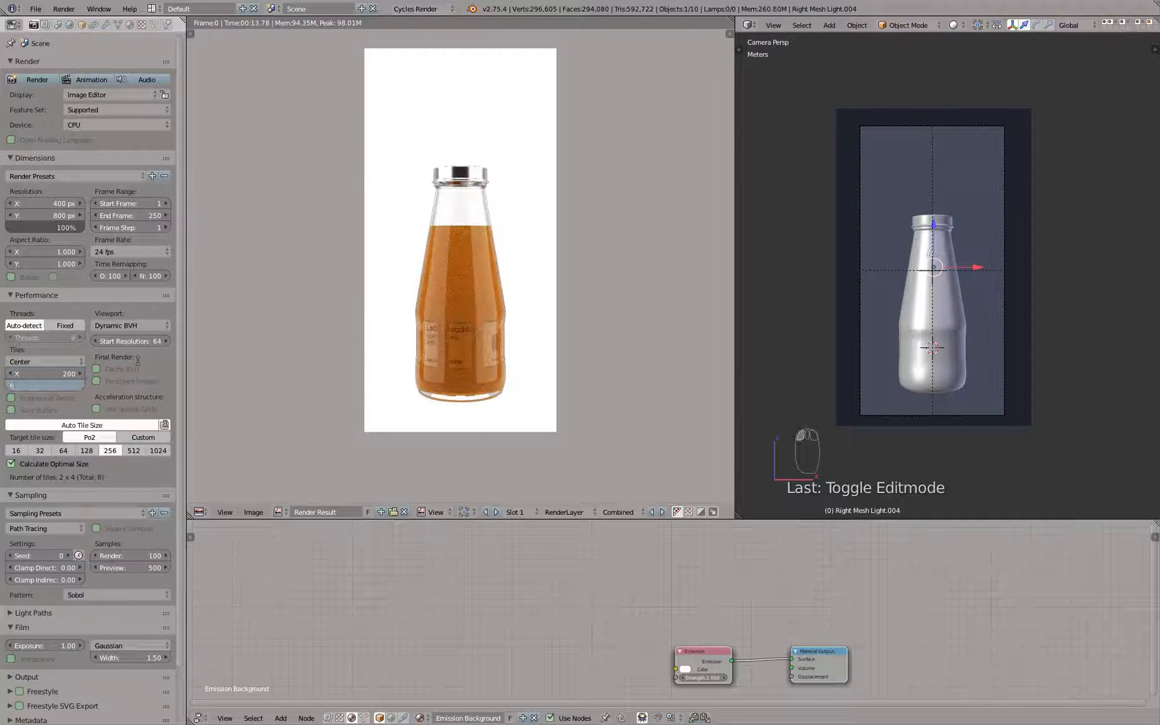
pyautogui.write('00')
pyautogui.press('Return')
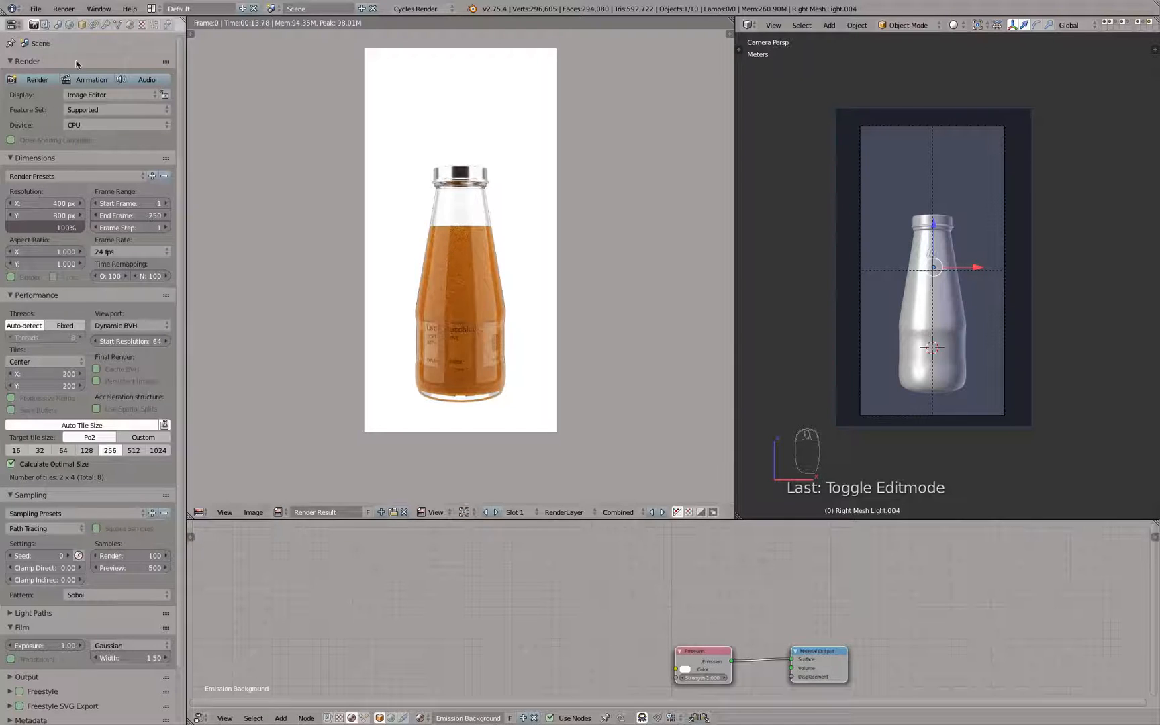
# Step: Set the automatic target tile size to 64 for CPU rendering and rerender after stopping the large-tile render
pyautogui.click(37, 79)
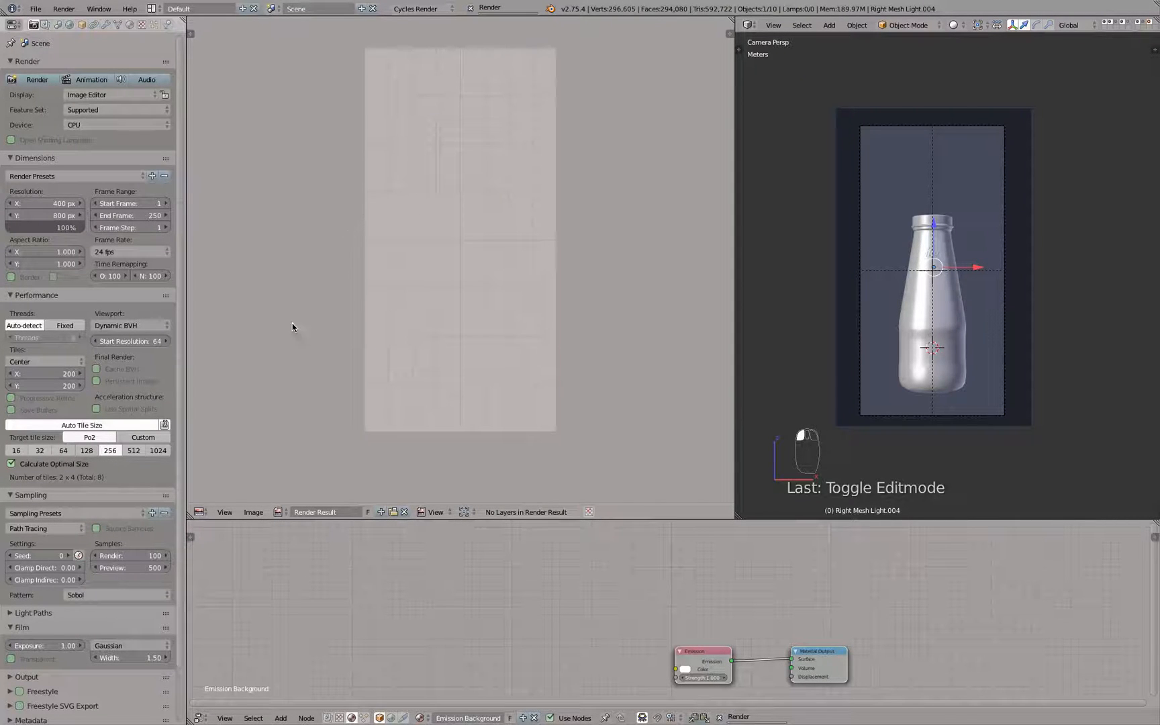
pyautogui.click(470, 8)
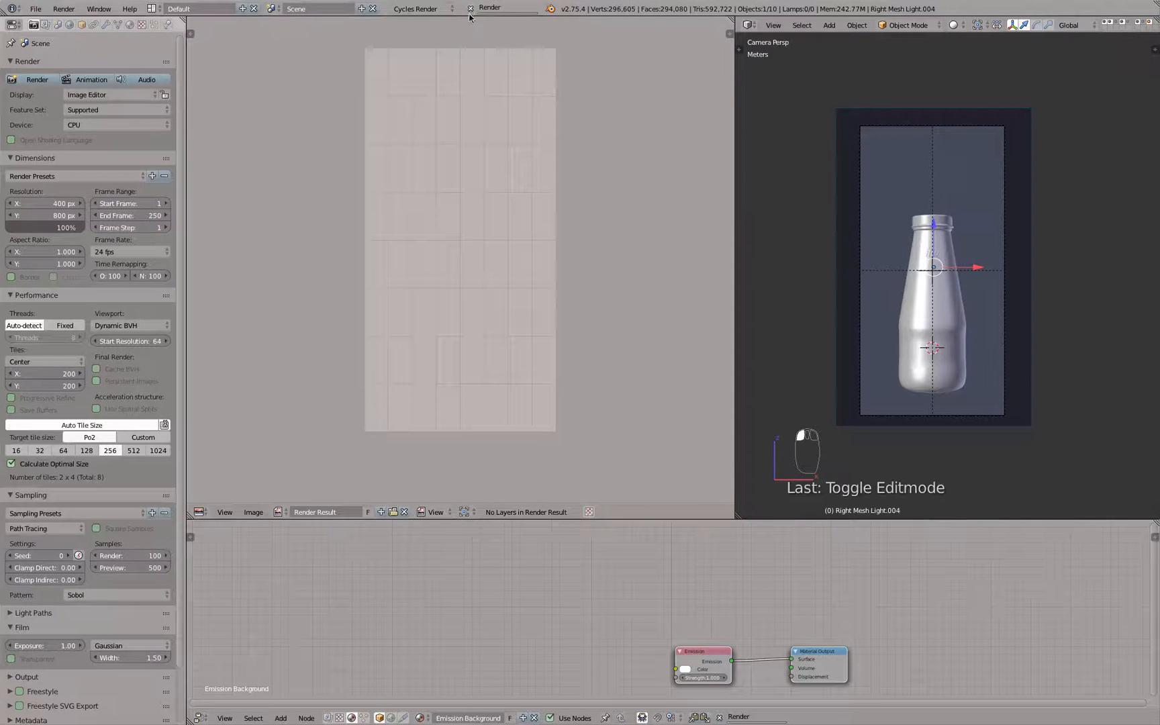
pyautogui.click(64, 451)
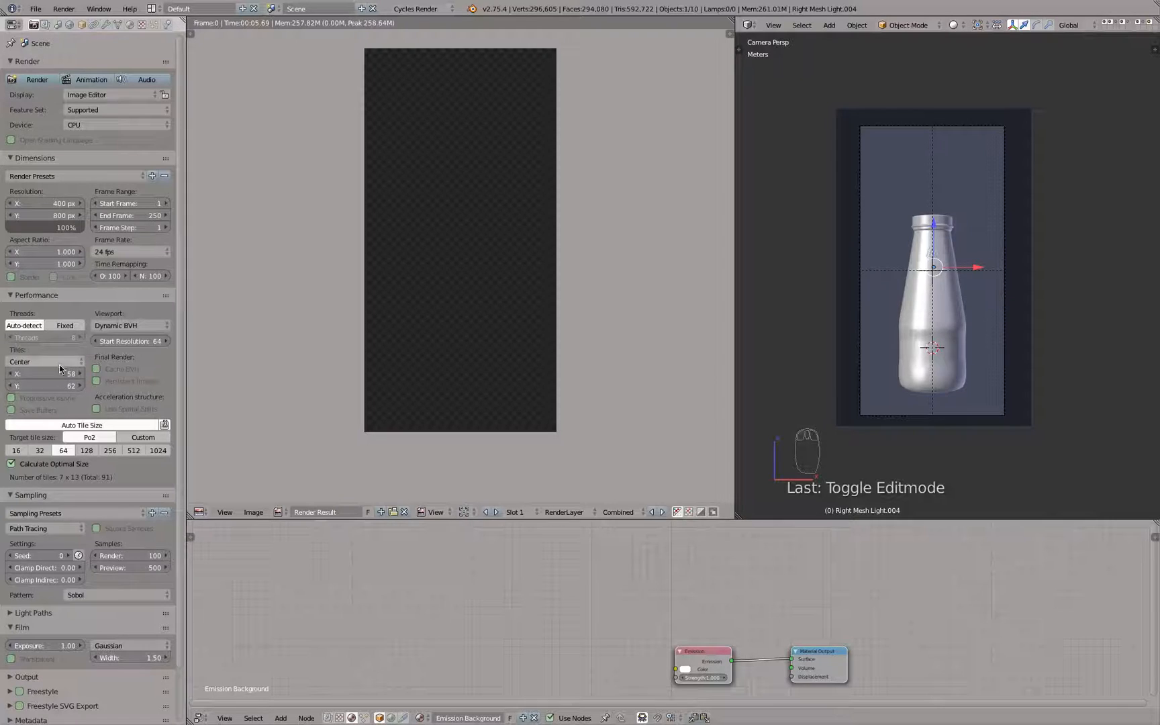
pyautogui.click(35, 79)
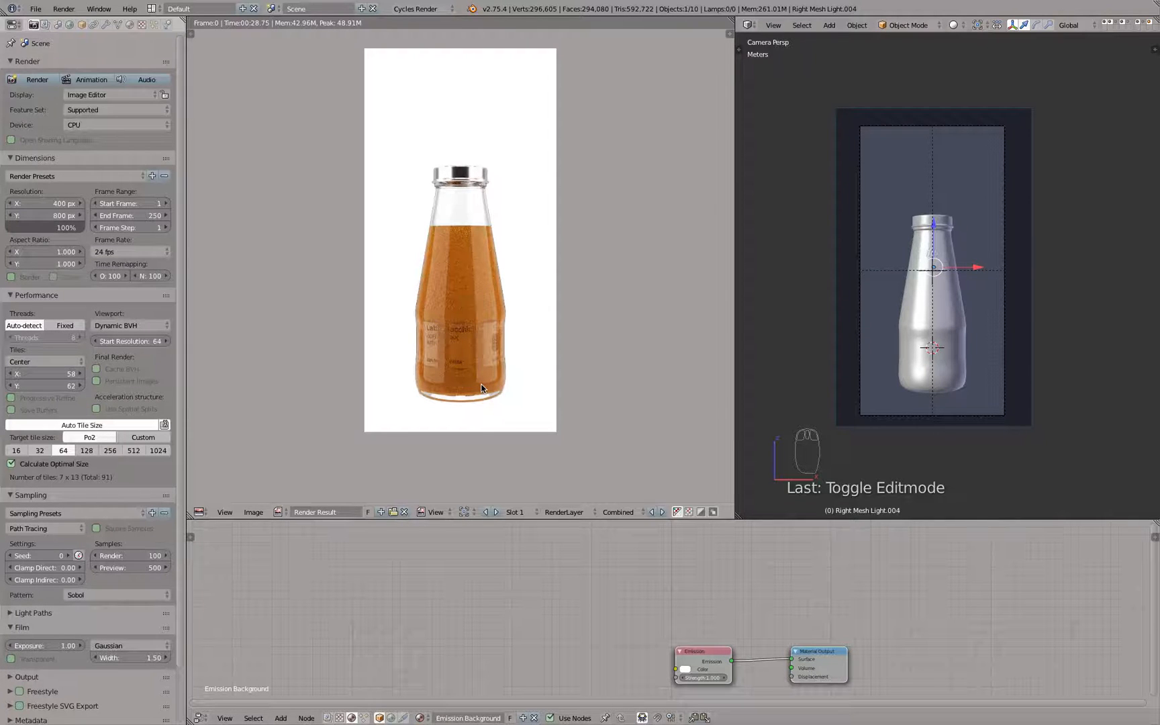
# Step: Switch the render device back to GPU Compute and inspect the label up close in the finished render
pyautogui.click(101, 123)
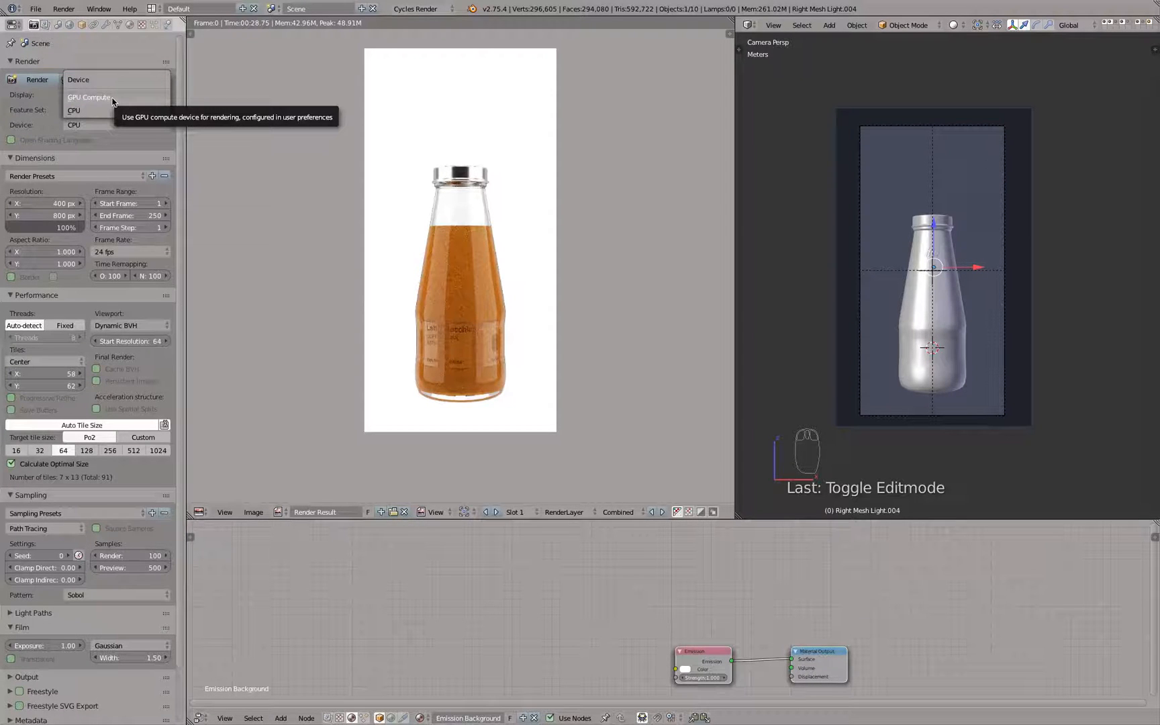
pyautogui.click(111, 99)
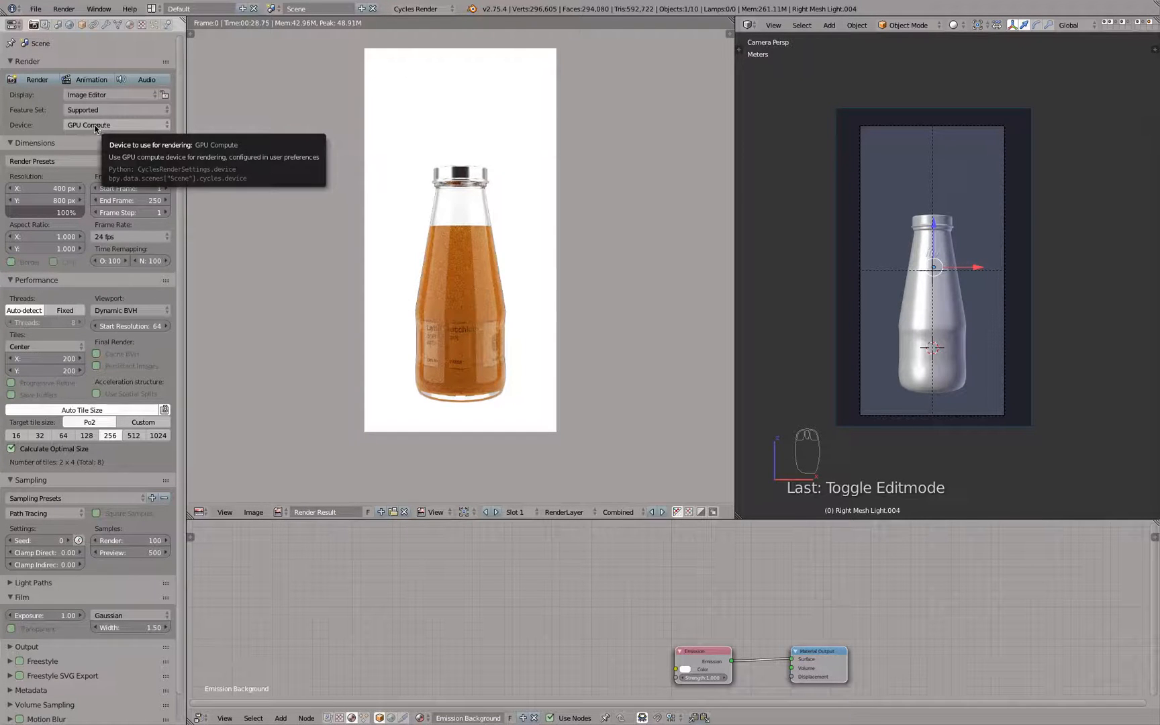
pyautogui.scroll(2, 466, 287)
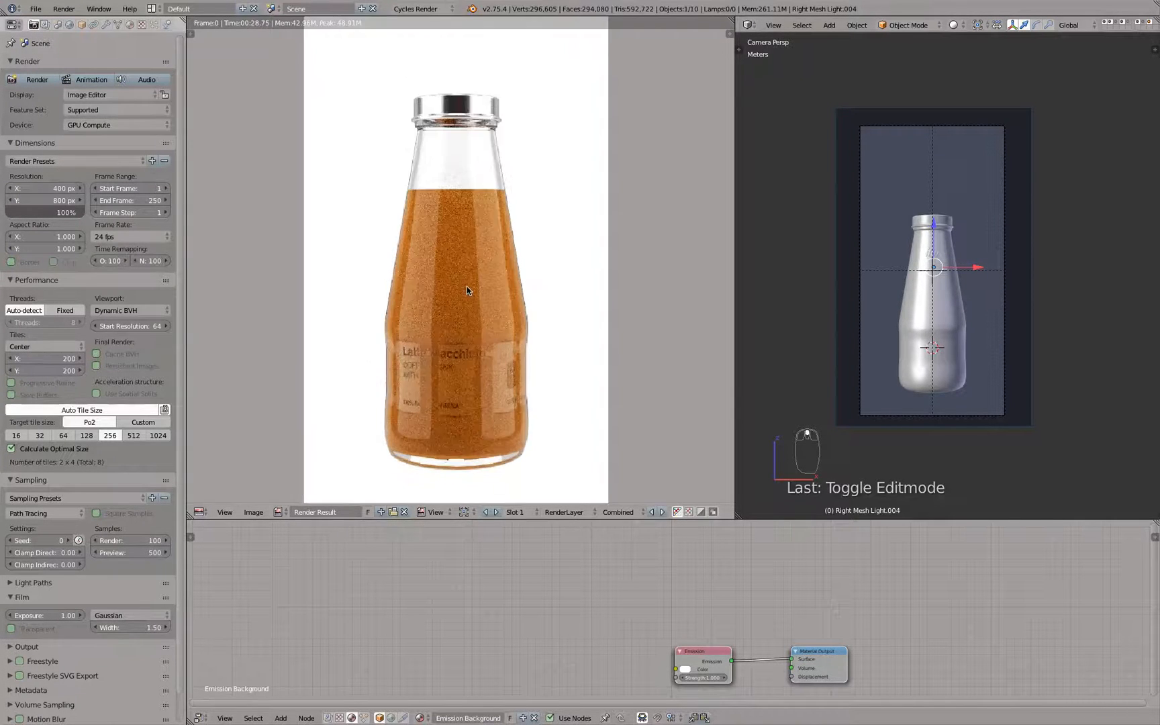
pyautogui.scroll(-1, 467, 286)
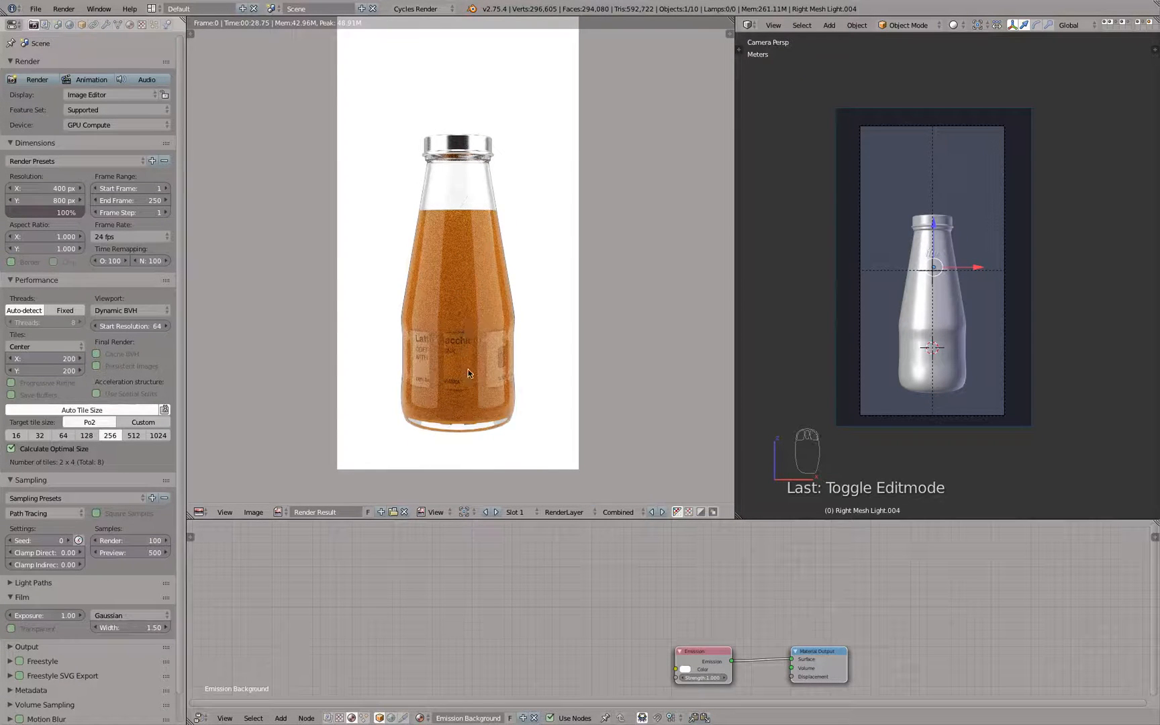
pyautogui.scroll(6, 466, 376)
pyautogui.scroll(-4, 465, 375)
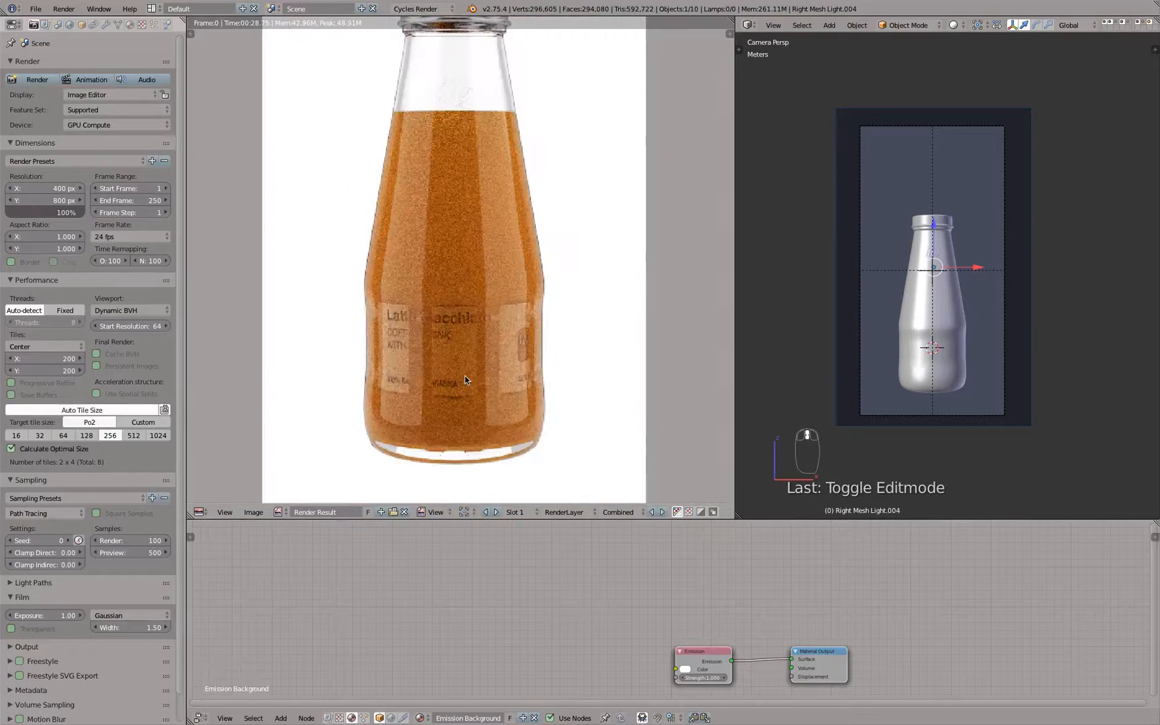
# Step: Set the render subdivisions to 4 in the subdivision modifier of the bottle's label plane
pyautogui.scroll(4, 950, 356)
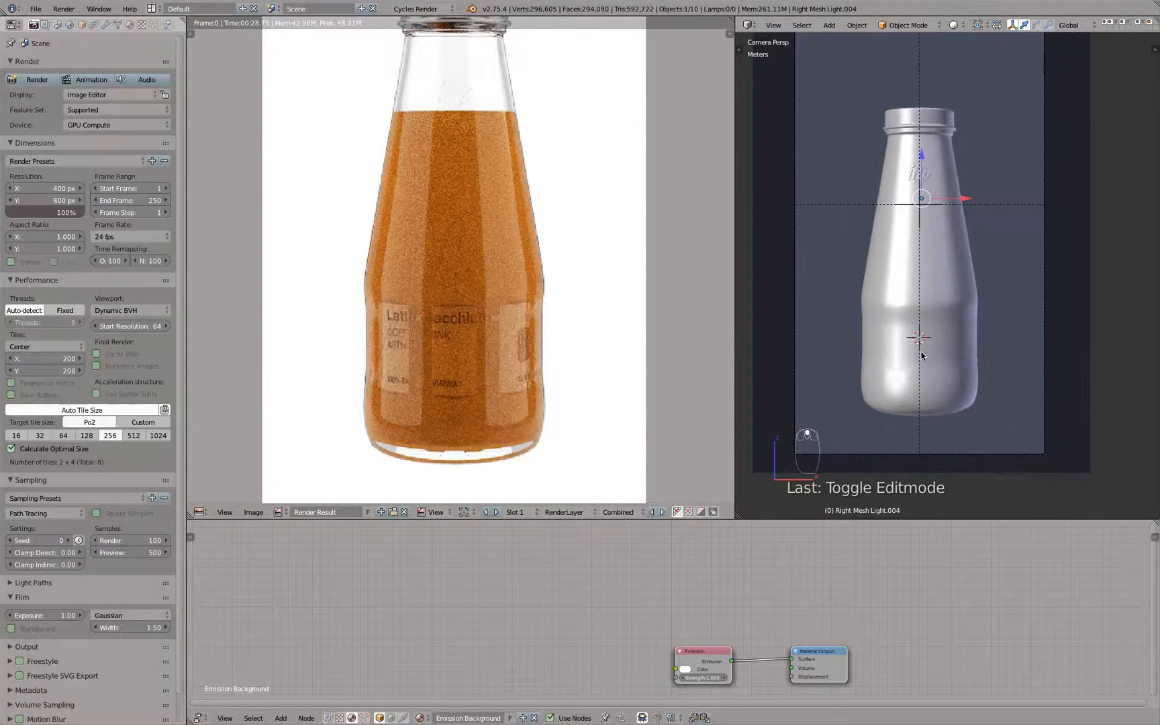
pyautogui.press('z')
pyautogui.press('z')
pyautogui.scroll(-4, 922, 356)
pyautogui.rightClick(903, 347)
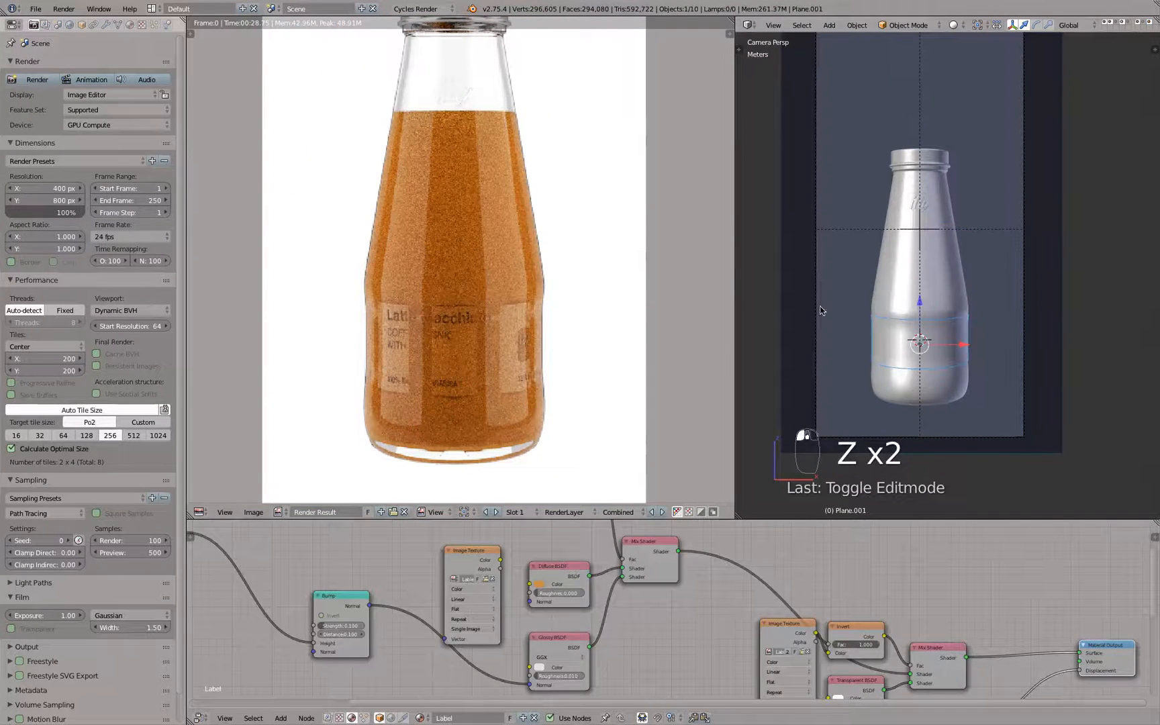
pyautogui.click(106, 25)
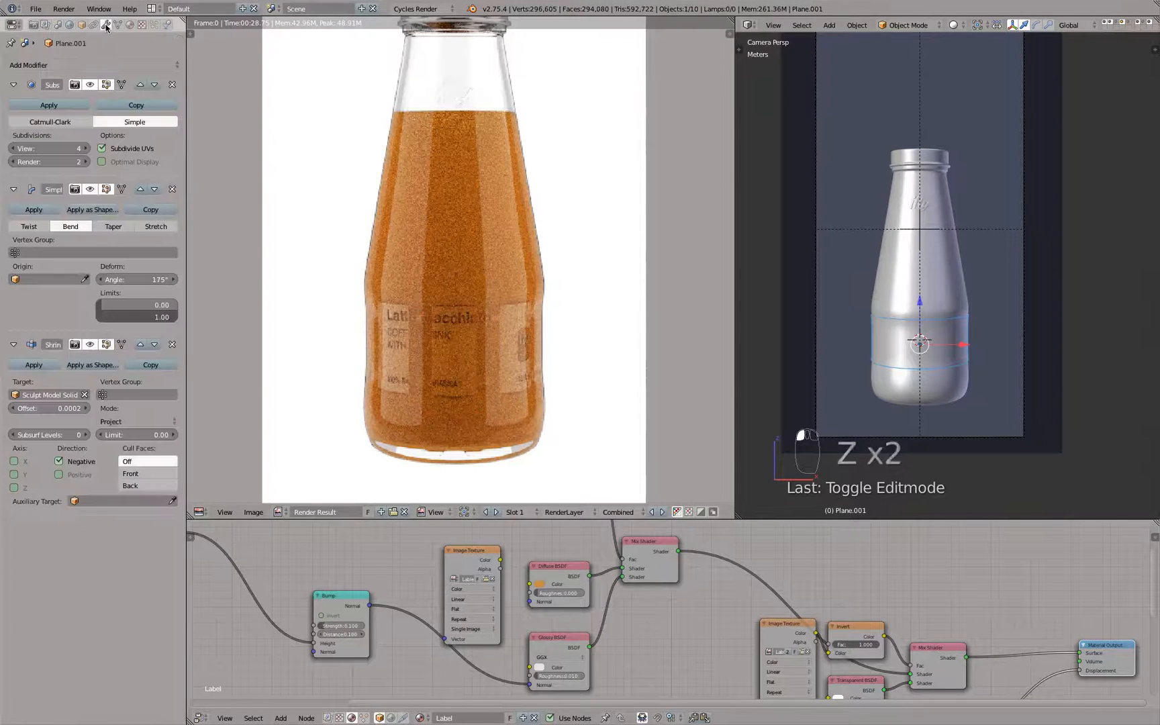
pyautogui.click(45, 163)
pyautogui.write('4')
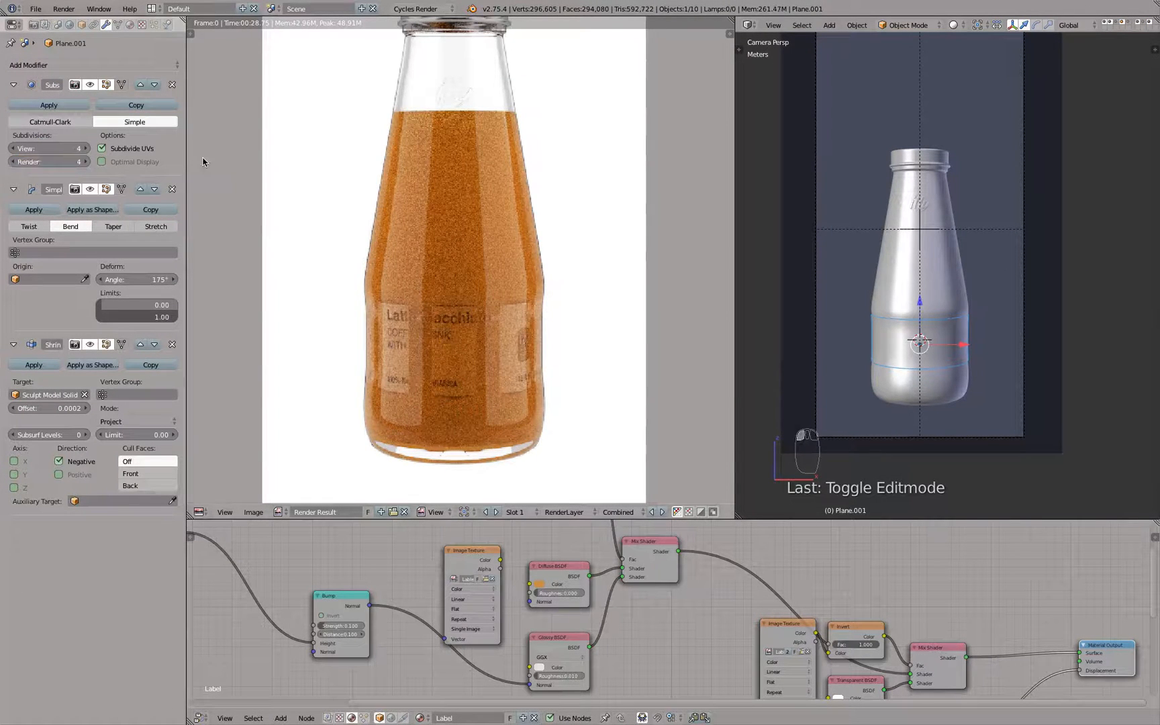
# Step: Set the render subdivisions to 3 in the subdivision surface modifier of the solid bottle model
pyautogui.press('Return')
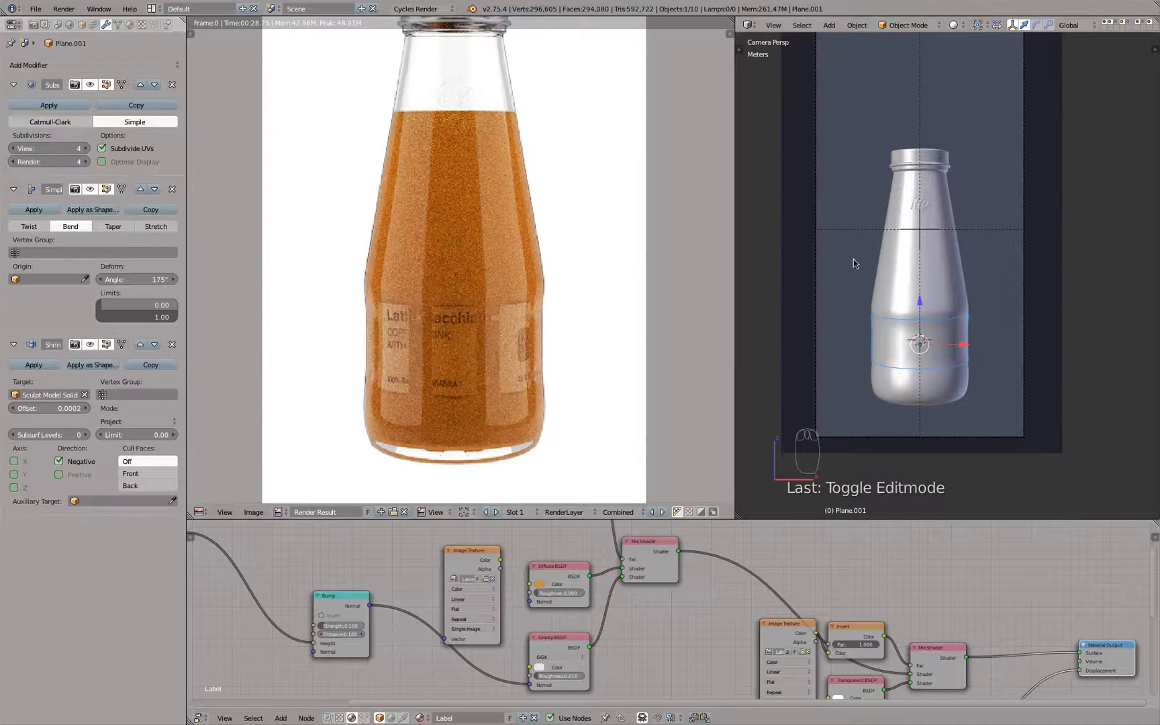
pyautogui.rightClick(883, 265)
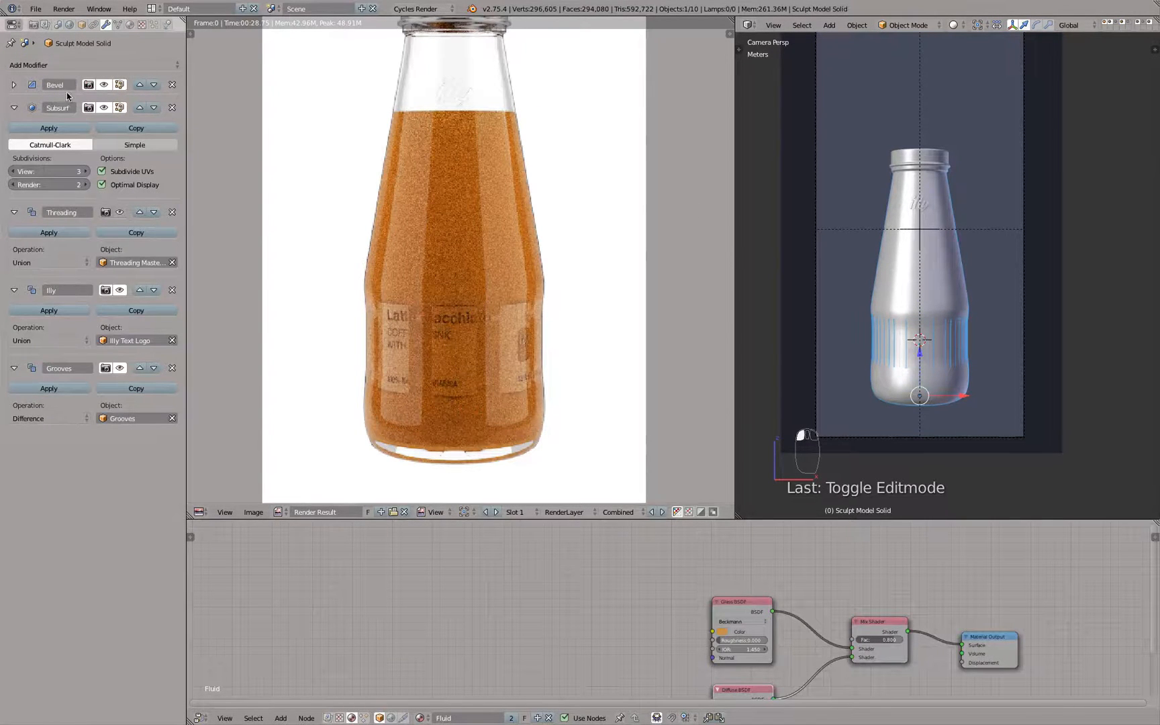
pyautogui.click(61, 184)
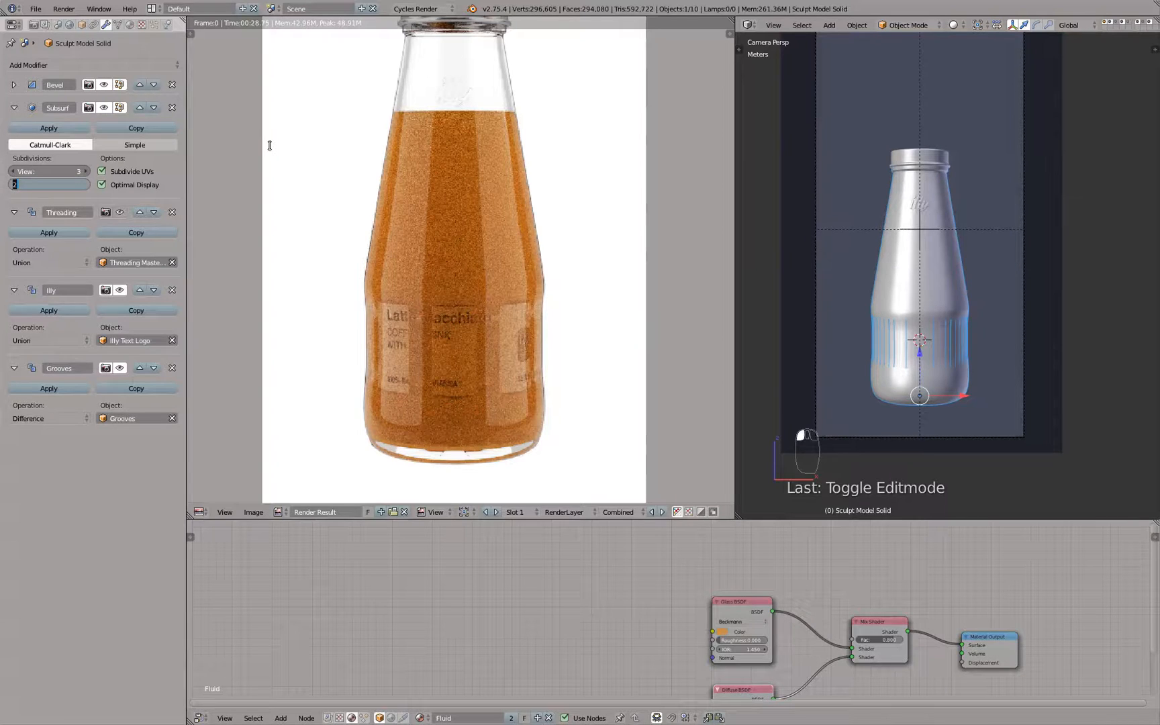
pyautogui.write('3')
pyautogui.press('Return')
# Step: Render the image again into render slot 2, keeping the earlier render in slot 1 for comparison
pyautogui.click(521, 511)
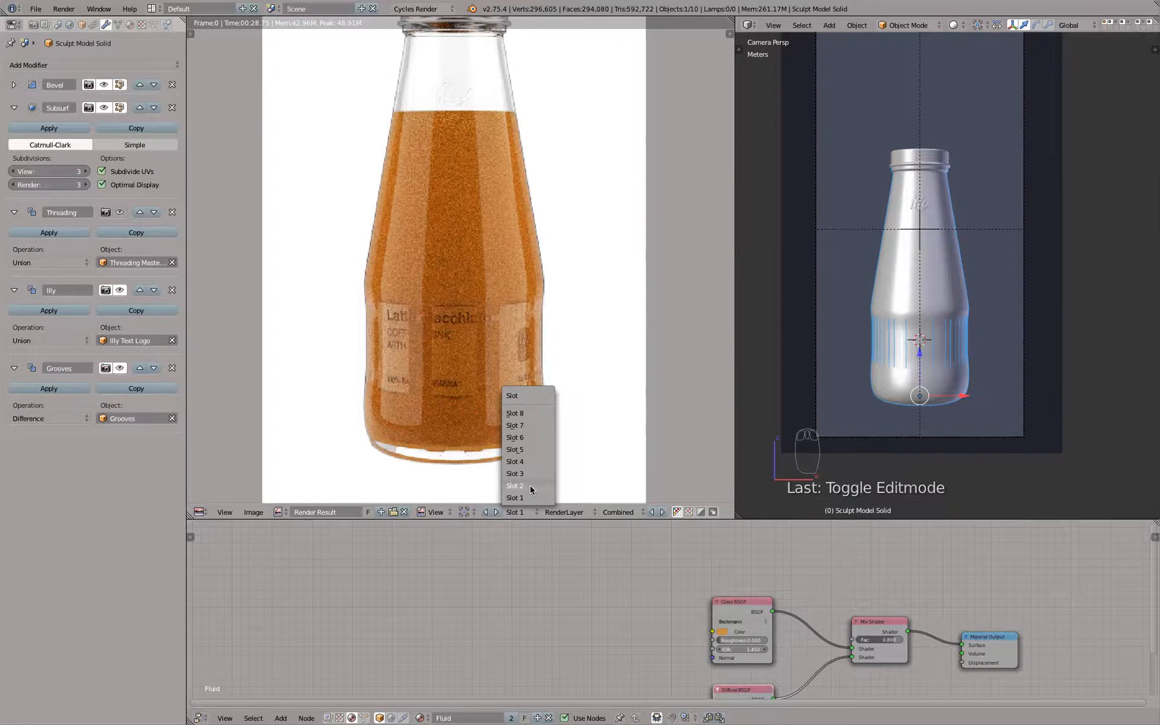
pyautogui.click(526, 486)
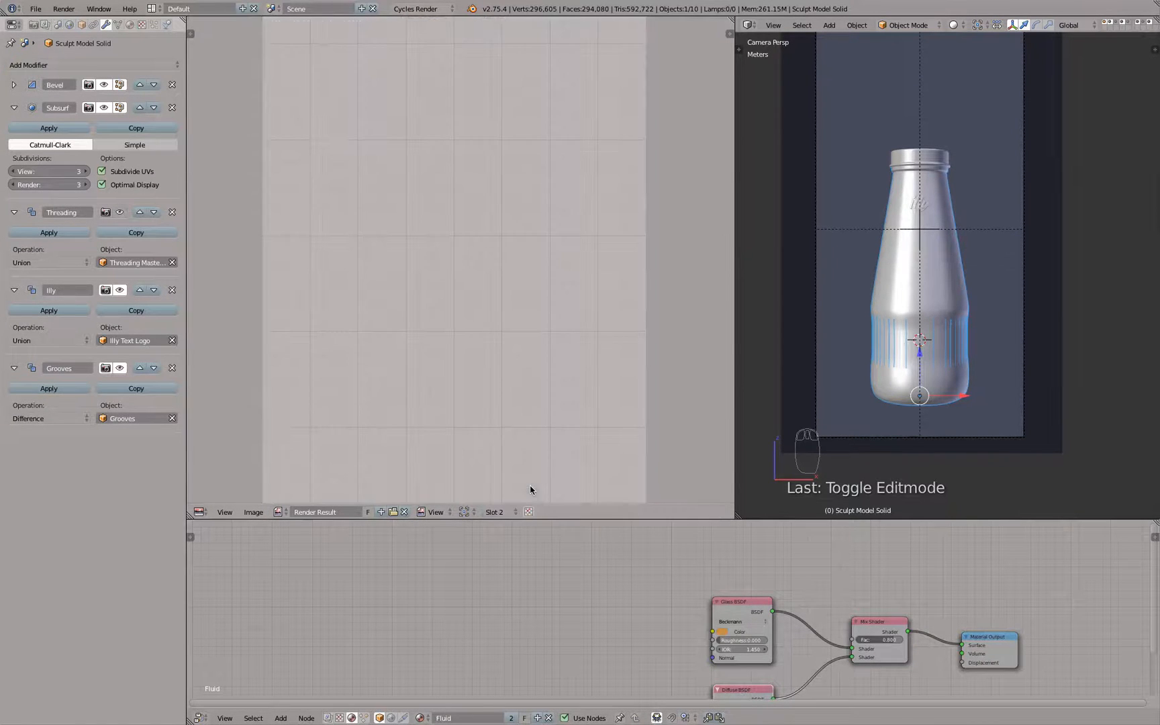
pyautogui.click(64, 9)
pyautogui.click(74, 28)
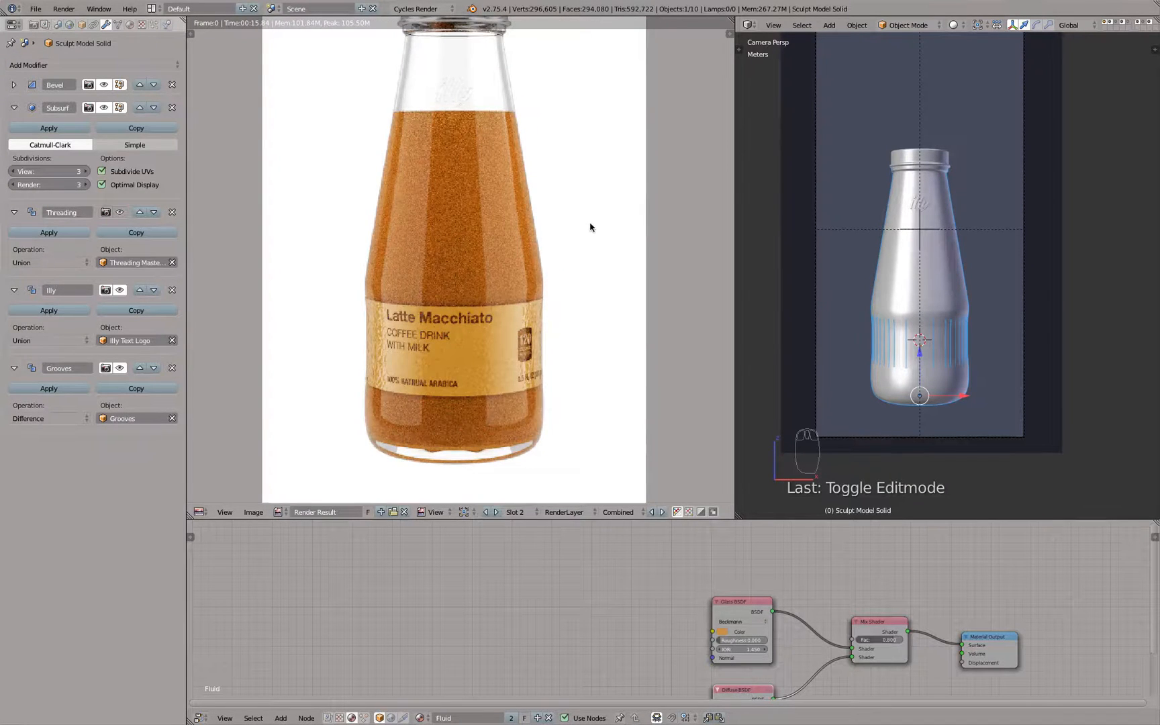
# Step: Compare the renders in slots 1 and 2 by flipping between them with the whole bottle in view
pyautogui.scroll(-2, 595, 227)
pyautogui.moveTo(598, 230); pyautogui.dragTo(532, 297, button='middle')
pyautogui.scroll(-1, 532, 298)
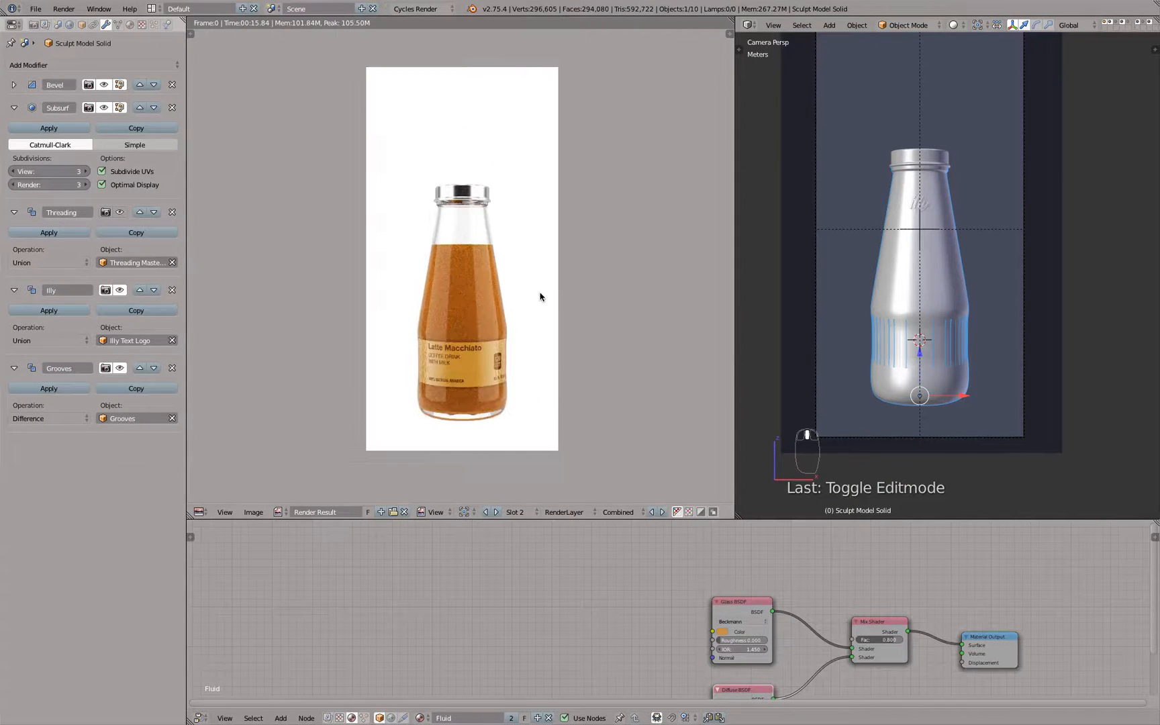
pyautogui.press('j')
pyautogui.press('j')
pyautogui.press('j')
pyautogui.press('j')
pyautogui.press('j')
pyautogui.press('j')
pyautogui.press('j')
pyautogui.press('j')
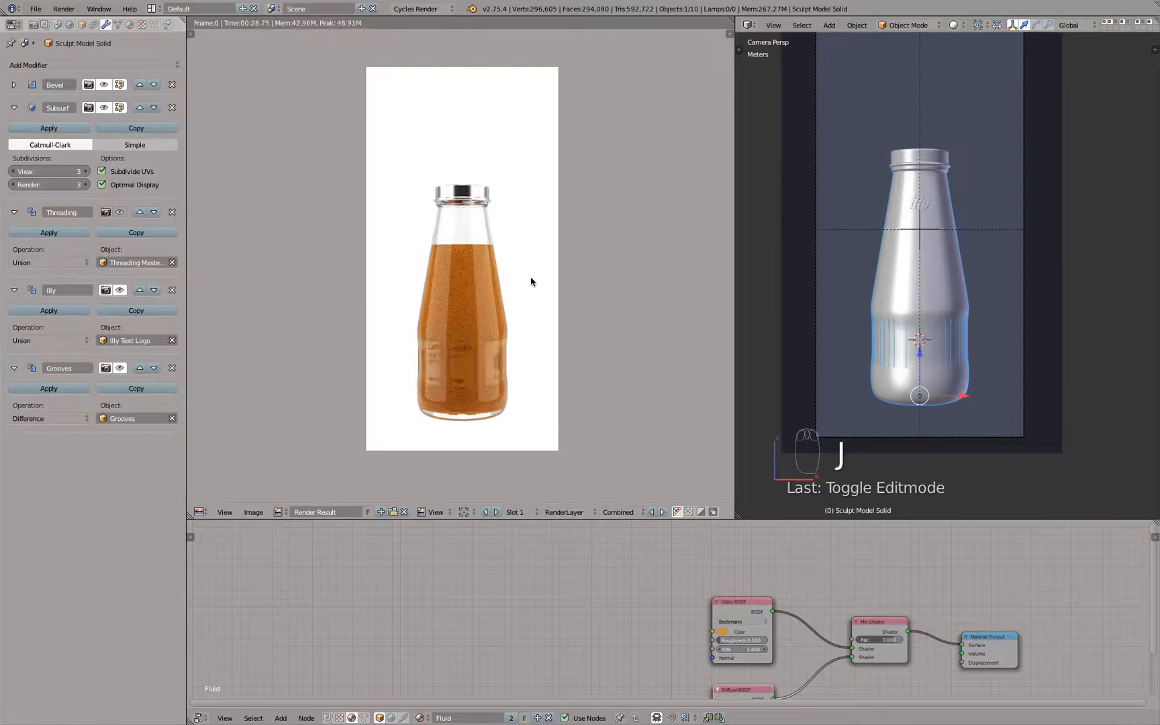
pyautogui.press('j')
pyautogui.press('j')
pyautogui.press('j')
pyautogui.press('j')
pyautogui.press('j')
pyautogui.press('j')
pyautogui.press('j')
pyautogui.press('j')
pyautogui.press('j')
pyautogui.press('j')
pyautogui.press('j')
pyautogui.press('j')
pyautogui.press('j')
pyautogui.press('j')
pyautogui.press('j')
pyautogui.press('j')
pyautogui.press('j')
pyautogui.press('j')
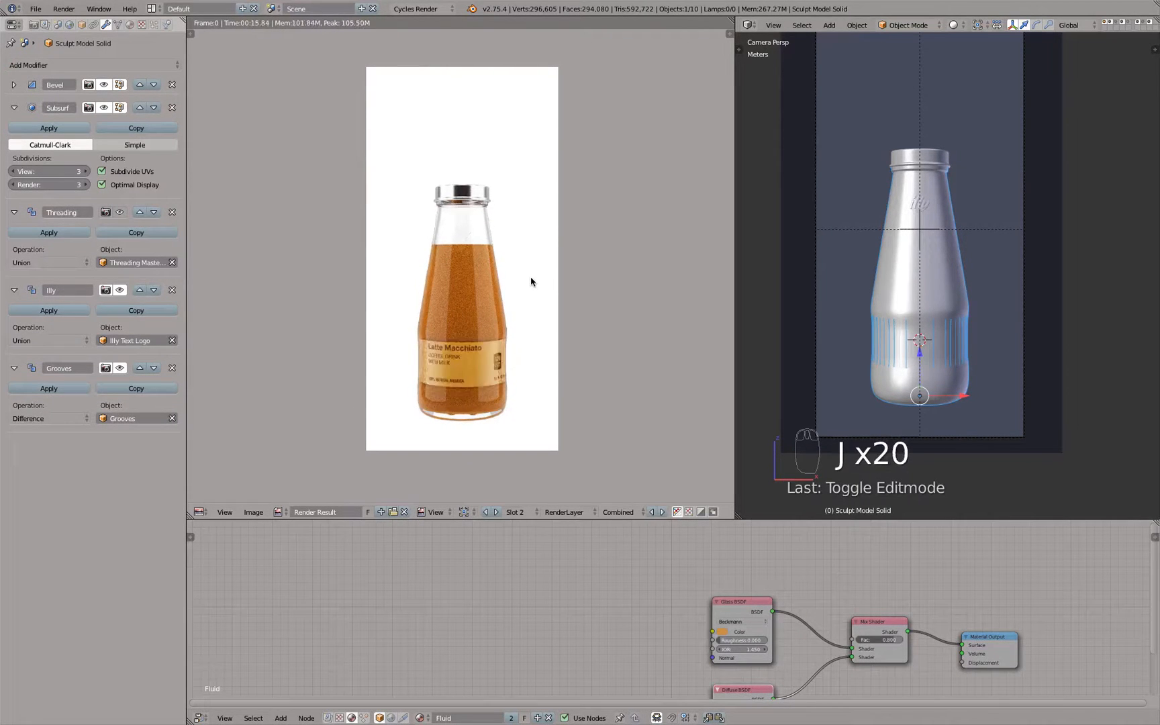
pyautogui.press('j')
pyautogui.press('j')
pyautogui.scroll(1, 529, 272)
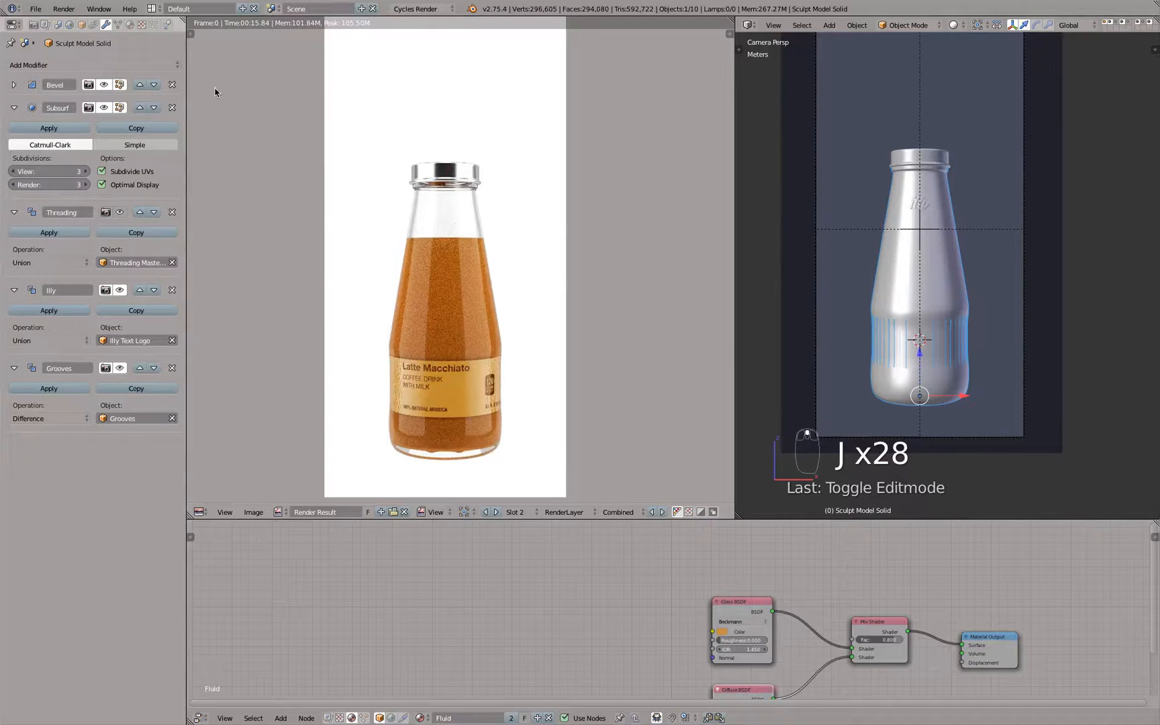
# Step: Try the Agfa Agfachrome RSX2 050 and Agfa Agfacolor Futura 400 looks against None in the scene's colour management
pyautogui.click(58, 25)
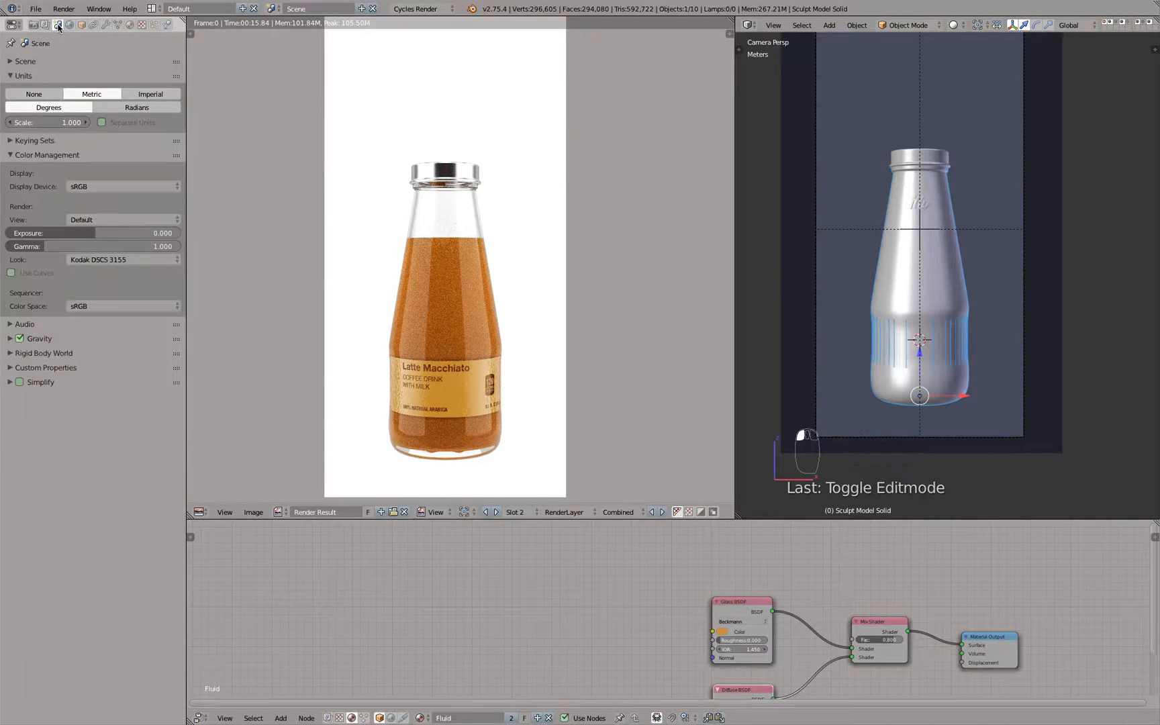
pyautogui.click(95, 259)
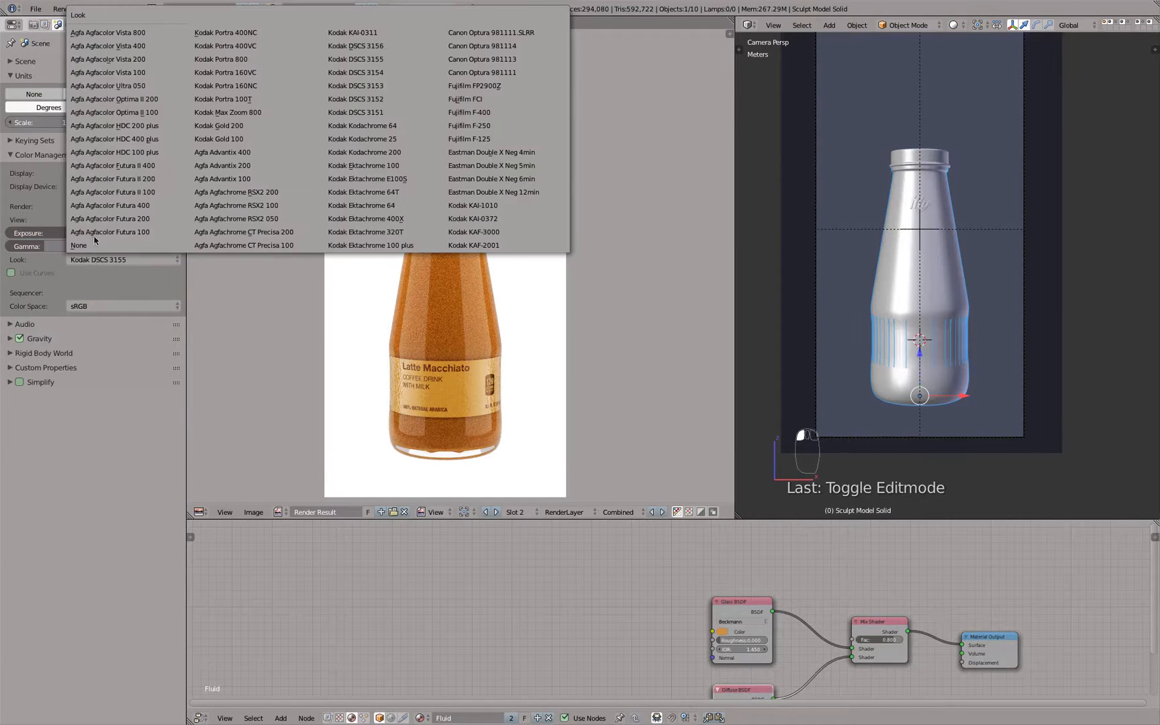
pyautogui.click(96, 247)
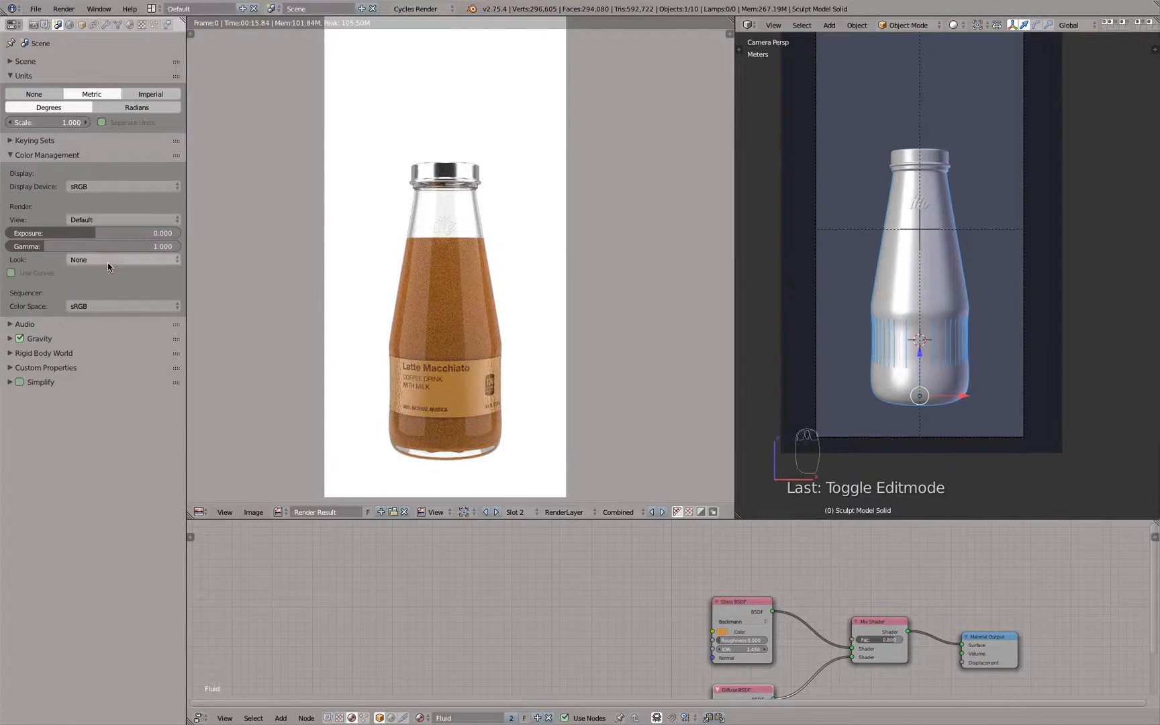
pyautogui.click(108, 261)
pyautogui.click(237, 219)
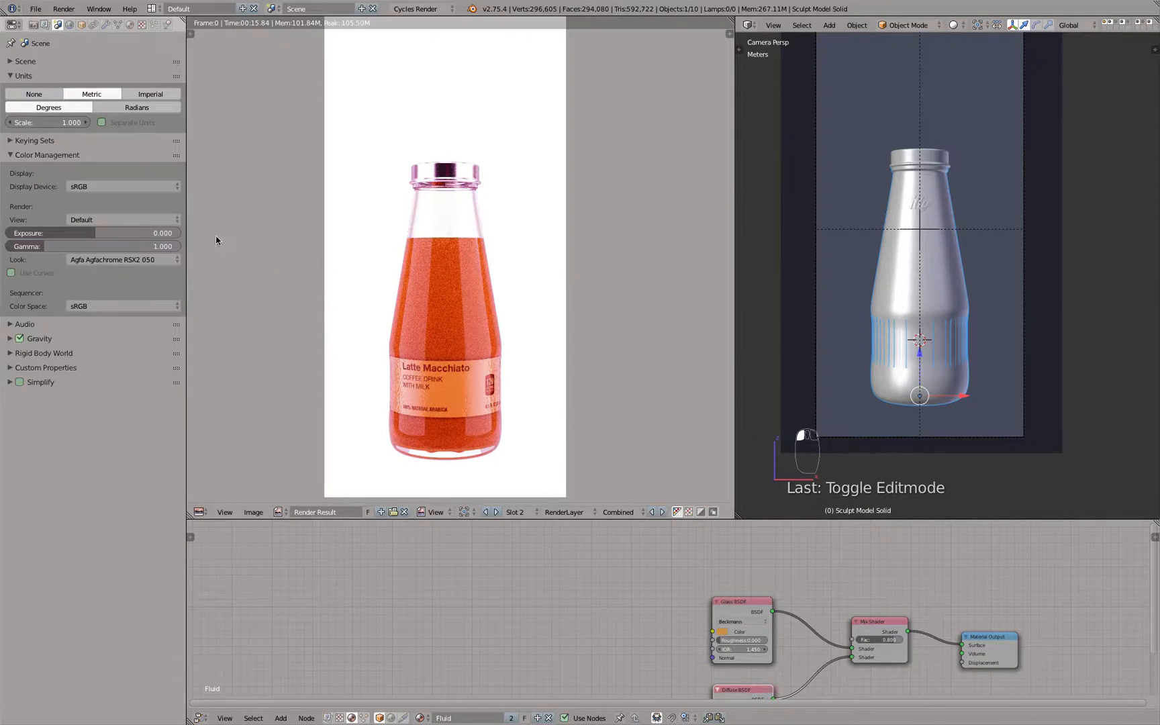
pyautogui.click(151, 262)
pyautogui.click(136, 206)
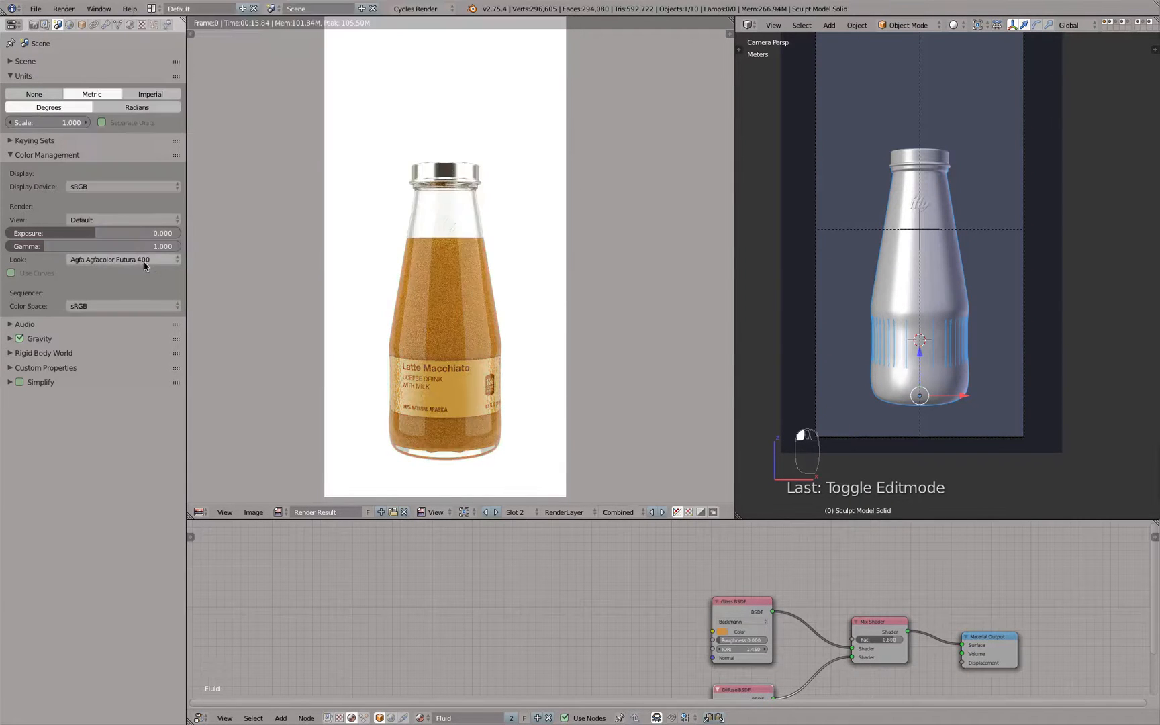
pyautogui.click(145, 261)
pyautogui.click(127, 261)
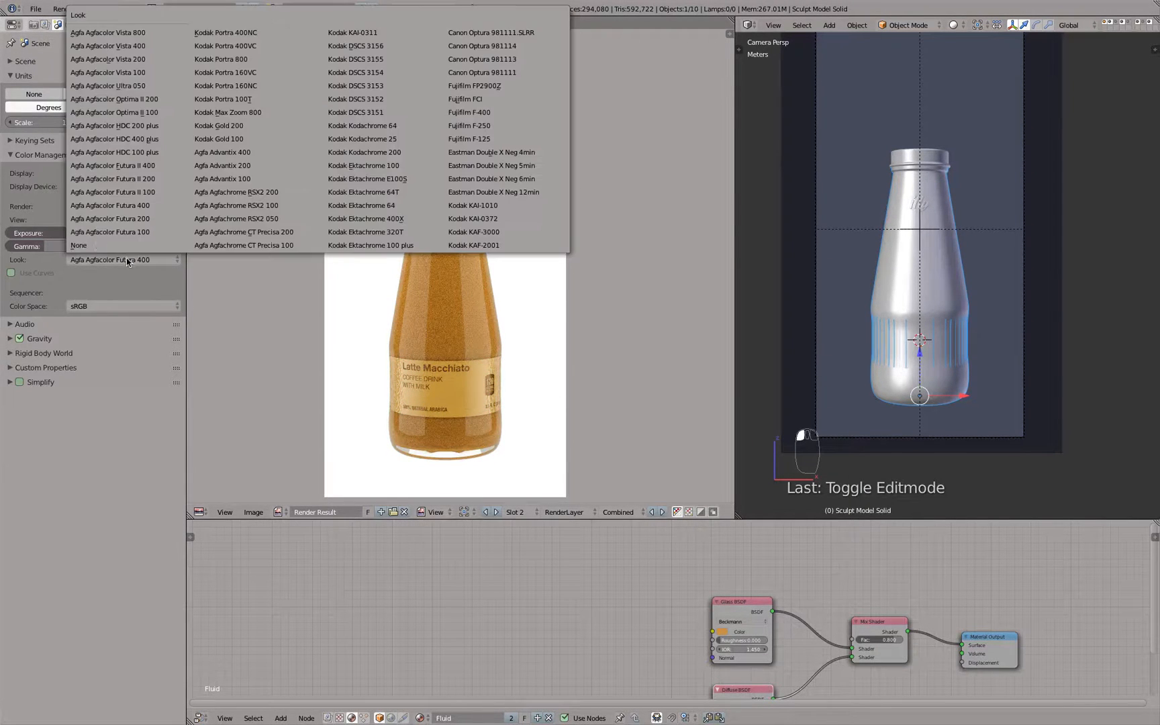
pyautogui.click(94, 246)
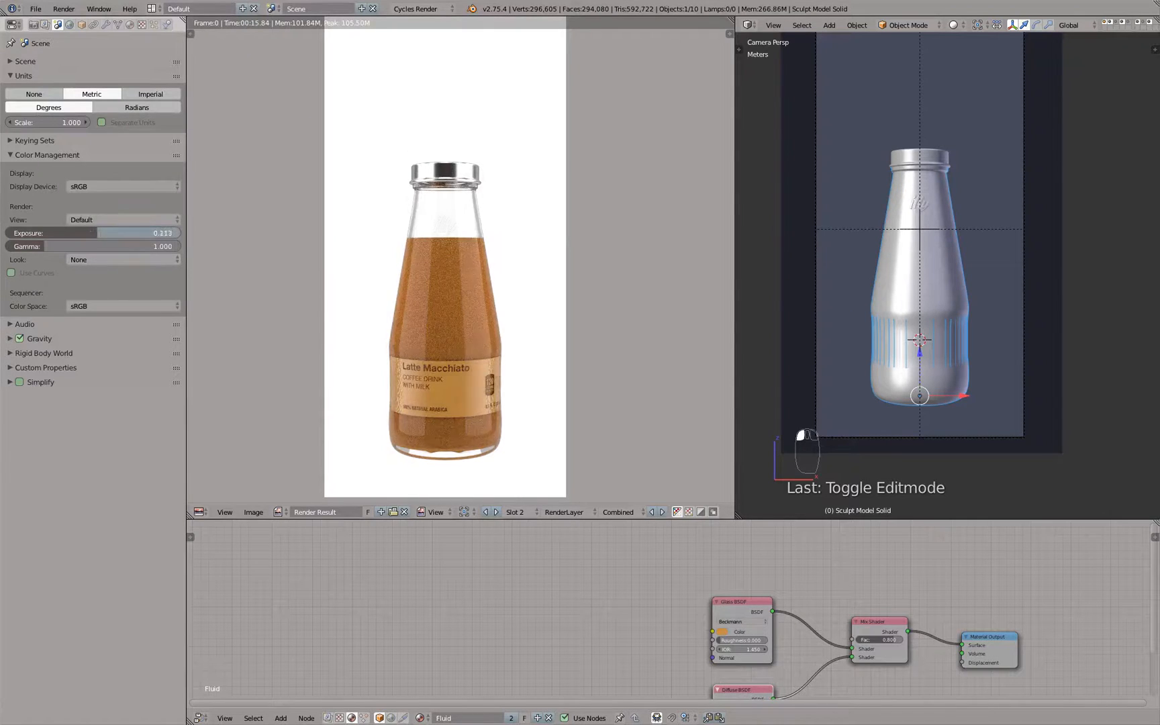
# Step: Try the Canon Optura 981111 look on the render with exposure 0.5 and gamma 1
pyautogui.moveTo(86, 246); pyautogui.dragTo(89, 246)
pyautogui.doubleClick(122, 233)
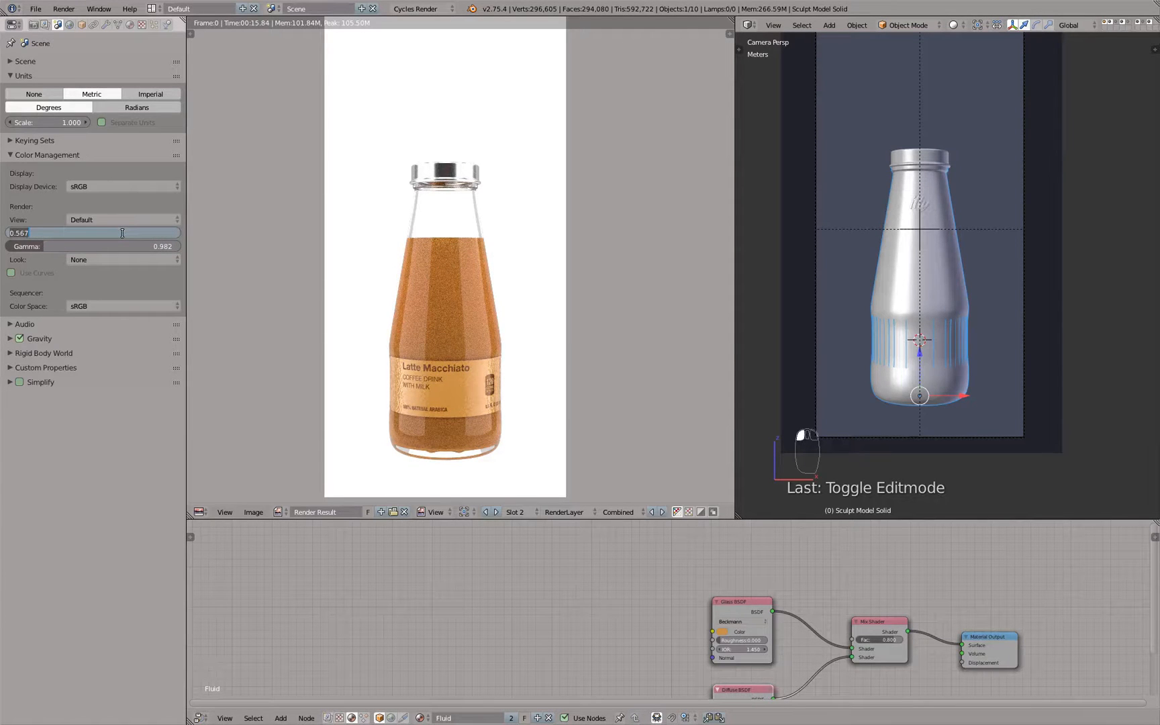
pyautogui.write('0.5')
pyautogui.press('Tab')
pyautogui.write('0')
pyautogui.press('Return')
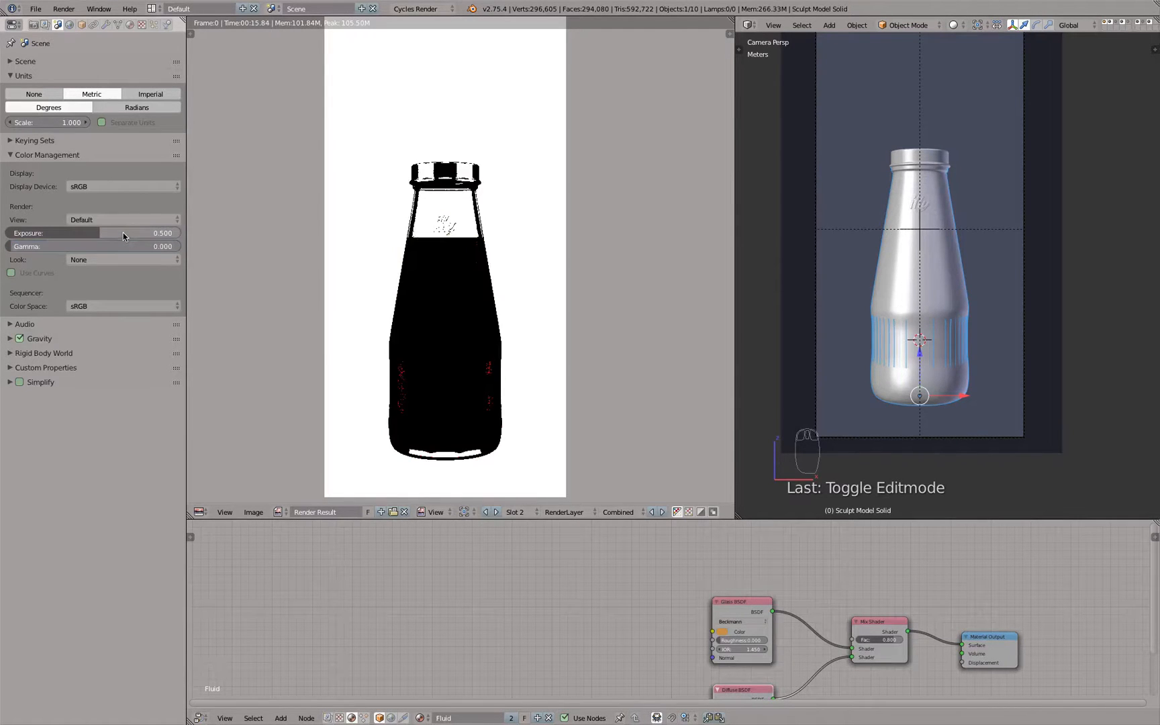
pyautogui.doubleClick(106, 247)
pyautogui.write('1')
pyautogui.press('Return')
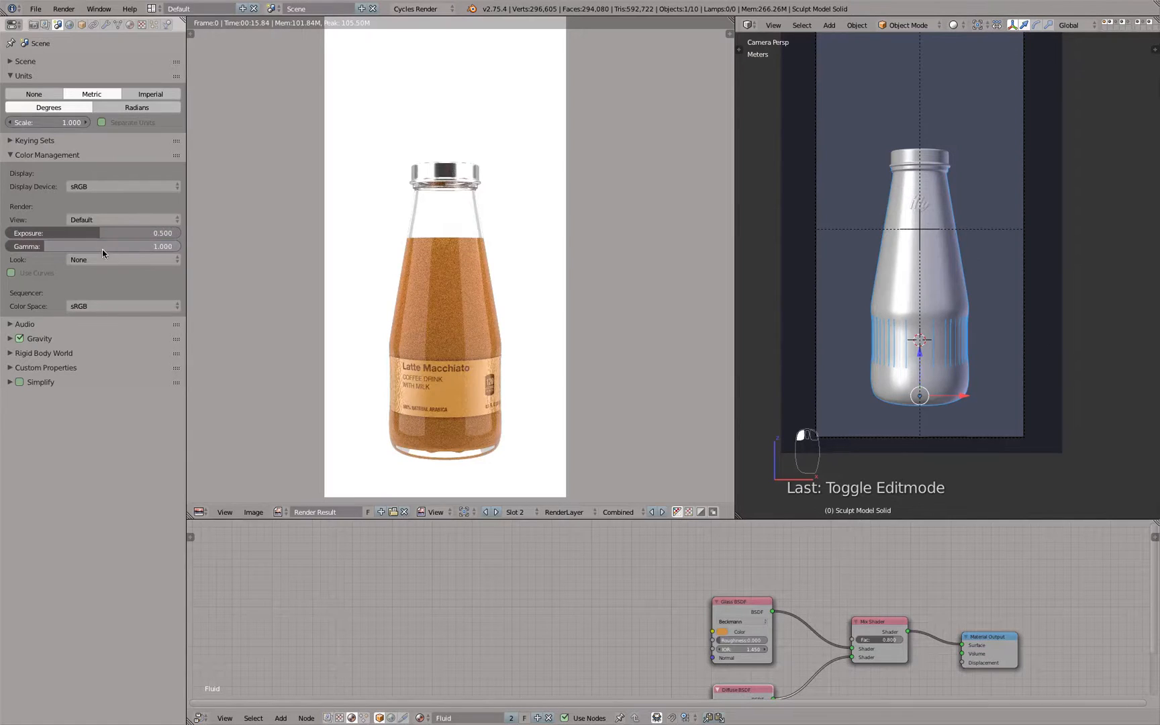
pyautogui.click(104, 259)
pyautogui.click(527, 72)
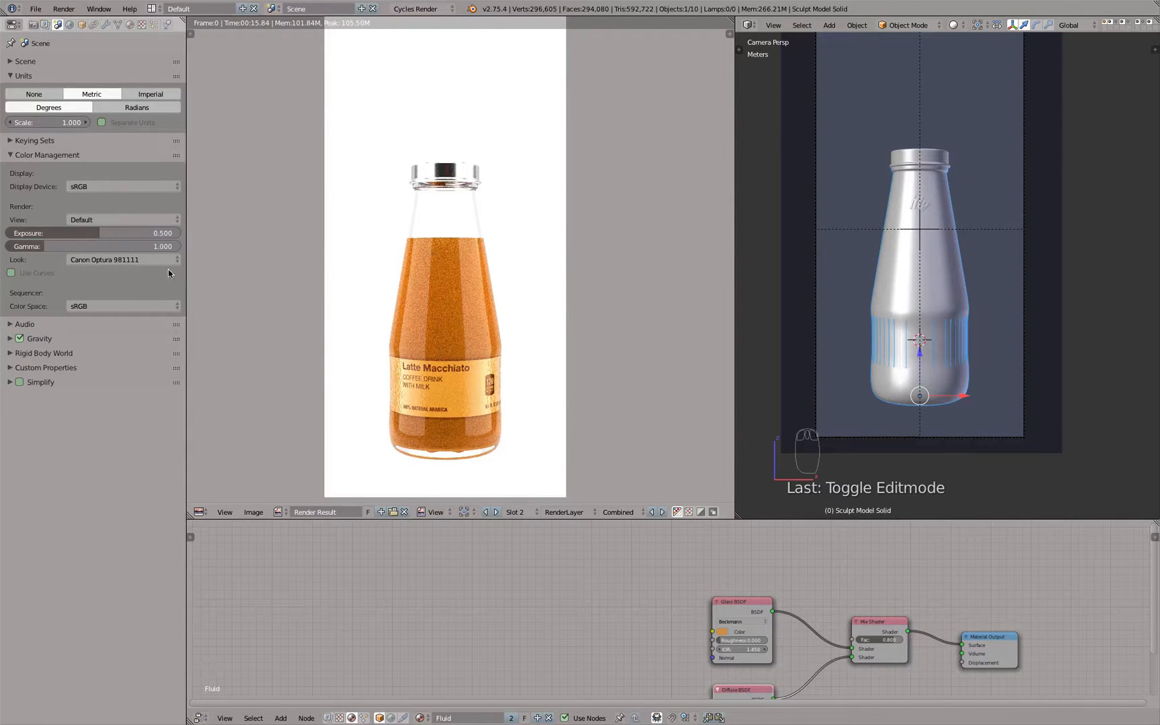
# Step: Reset the colour management exposure to 0 and set the look to Kodak DSCS 3155
pyautogui.doubleClick(128, 234)
pyautogui.write('0')
pyautogui.press('Return')
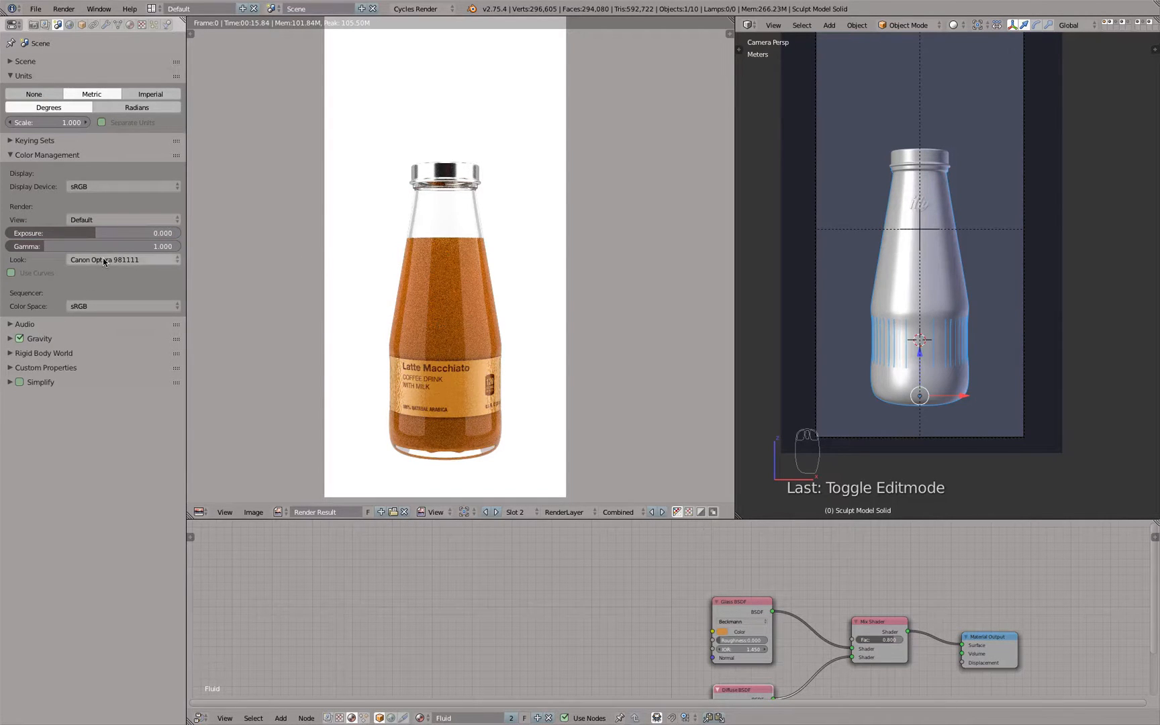
pyautogui.click(103, 260)
pyautogui.click(98, 244)
pyautogui.click(103, 258)
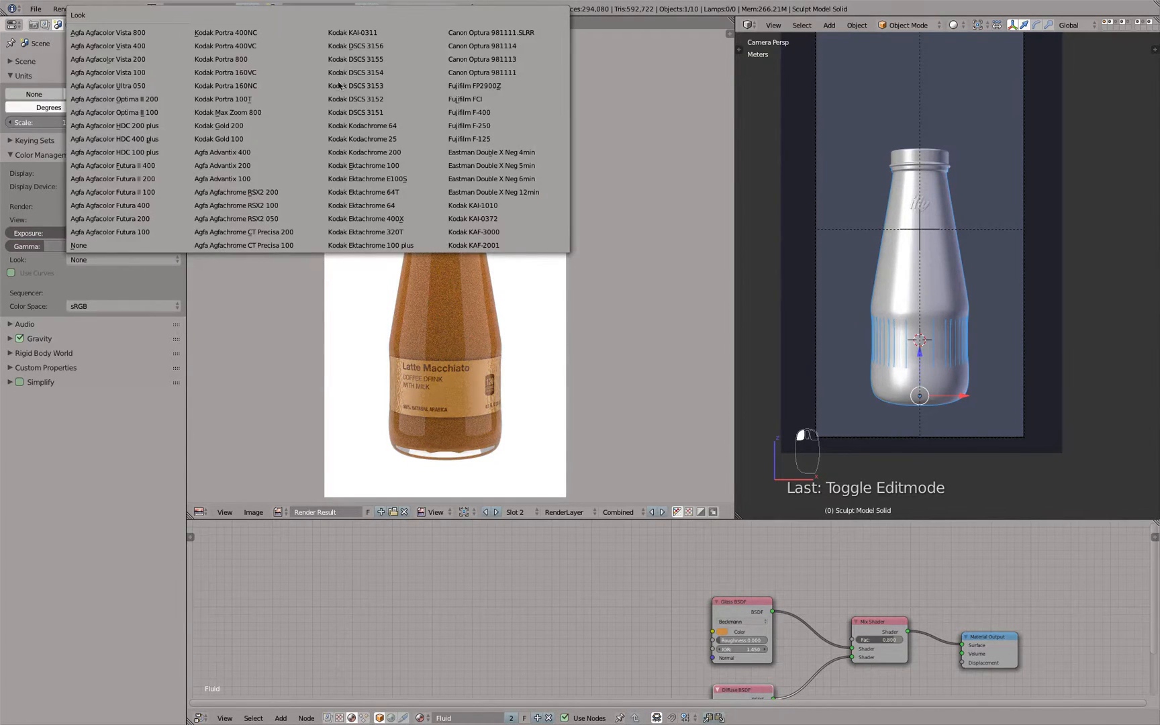
pyautogui.click(392, 58)
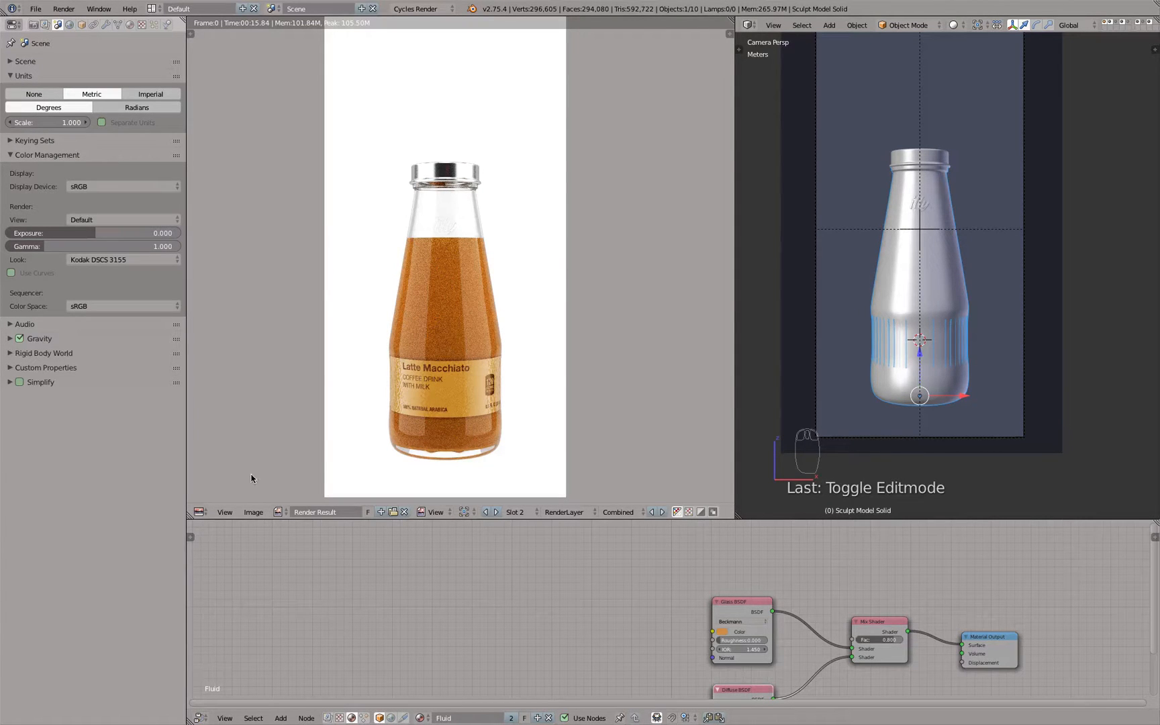
# Step: Save the rendered image to the Desktop as untitled.png in PNG format with RGBA and 8-bit colour depth
pyautogui.click(254, 513)
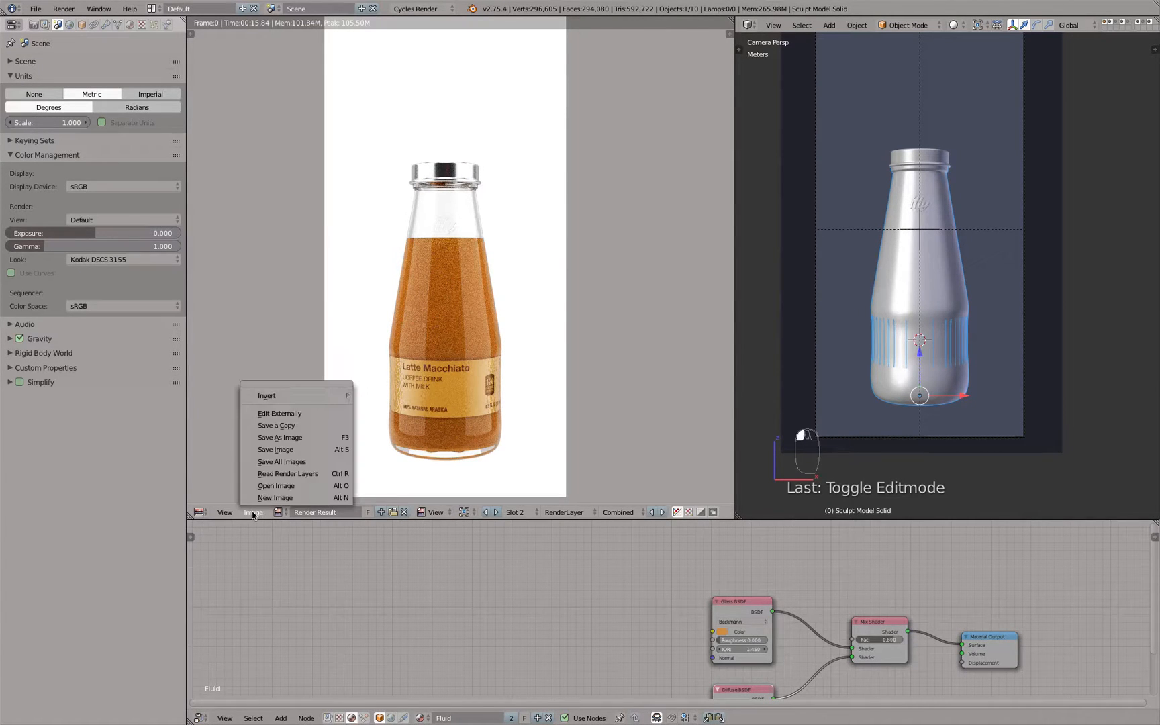
pyautogui.click(297, 441)
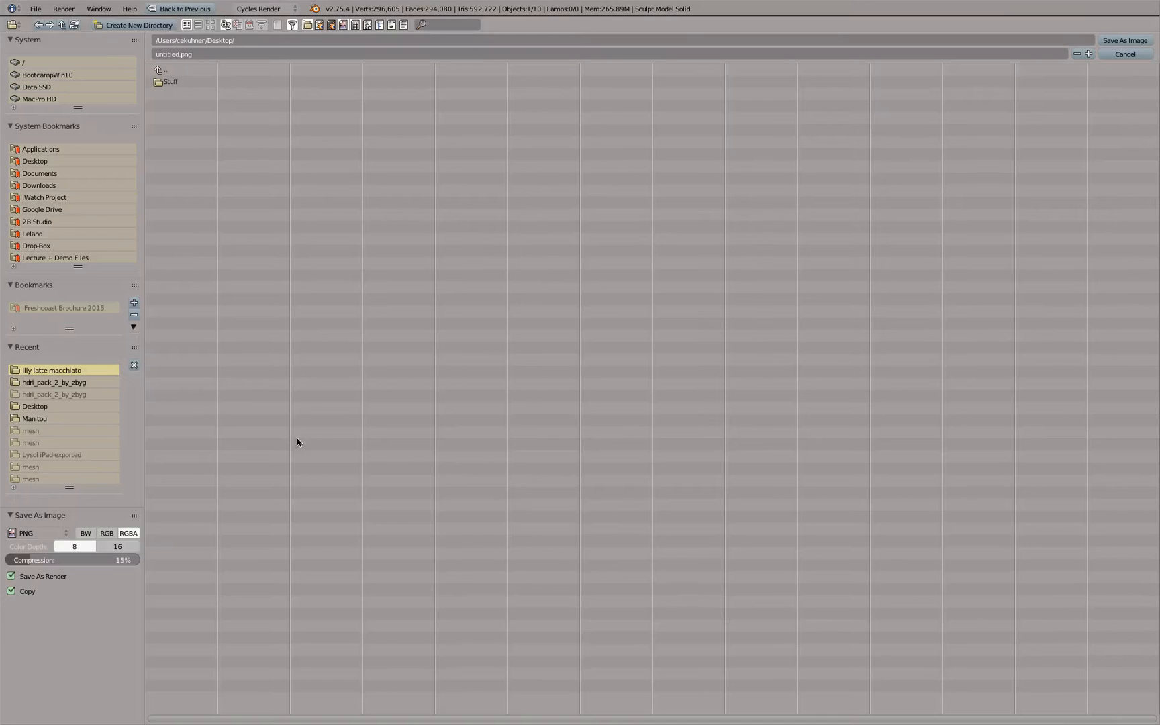
pyautogui.click(29, 163)
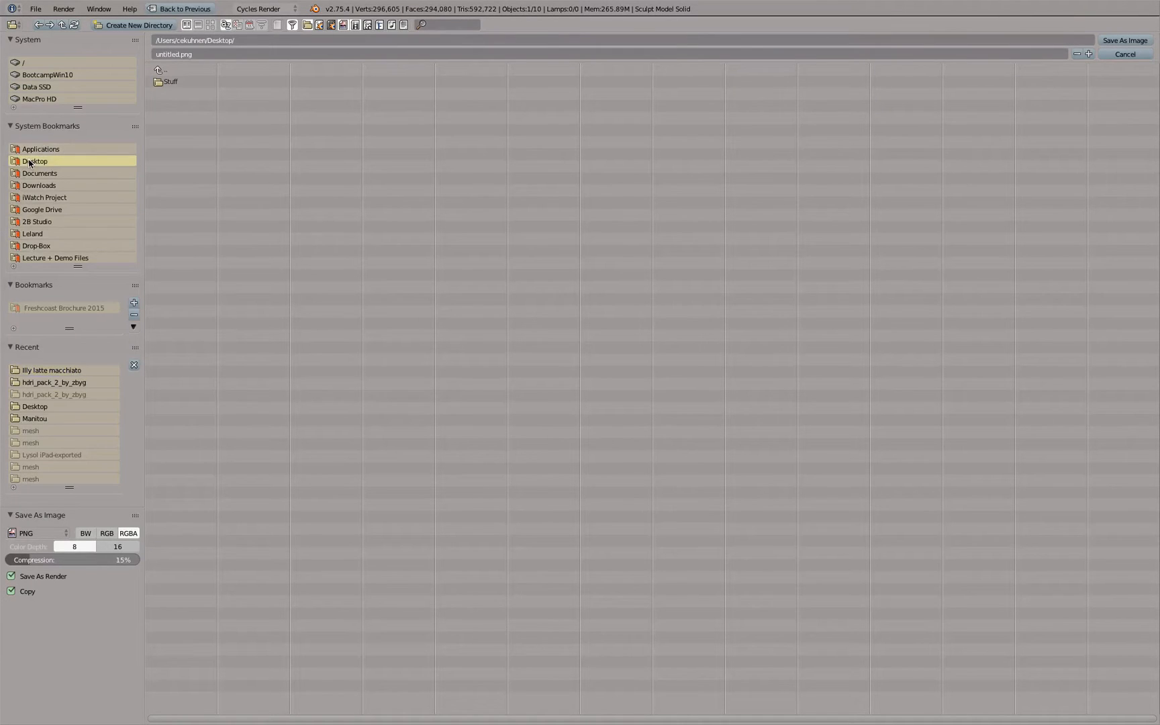
pyautogui.click(31, 533)
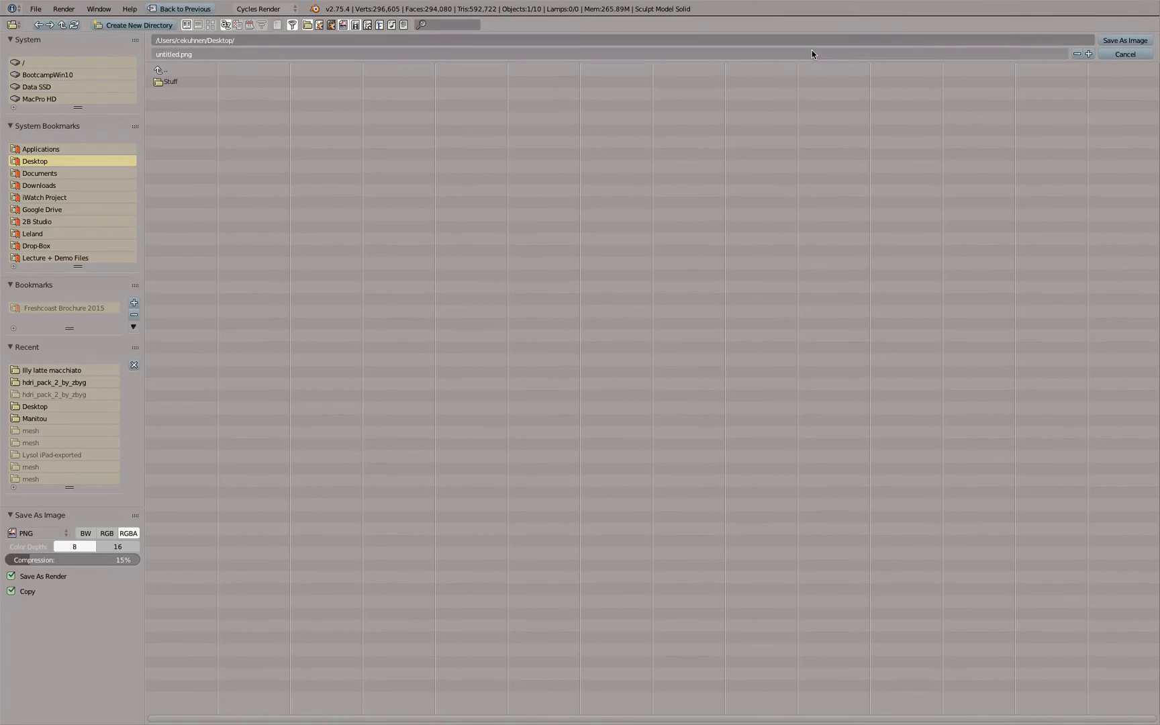
pyautogui.click(1112, 39)
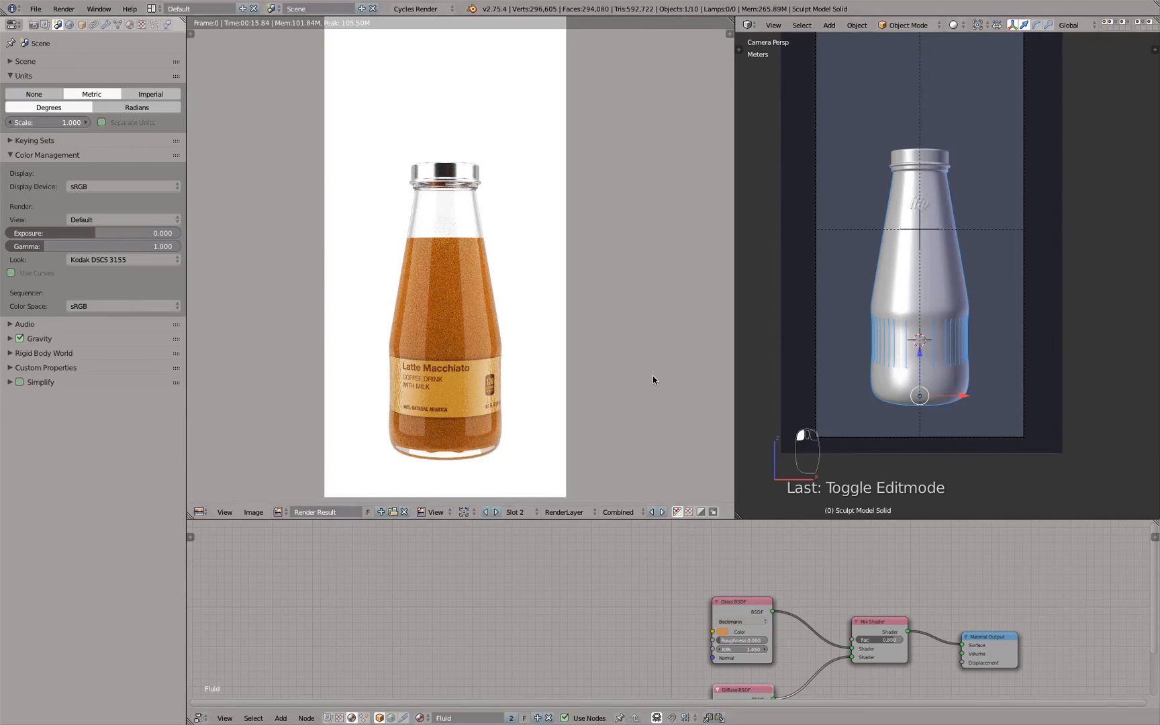